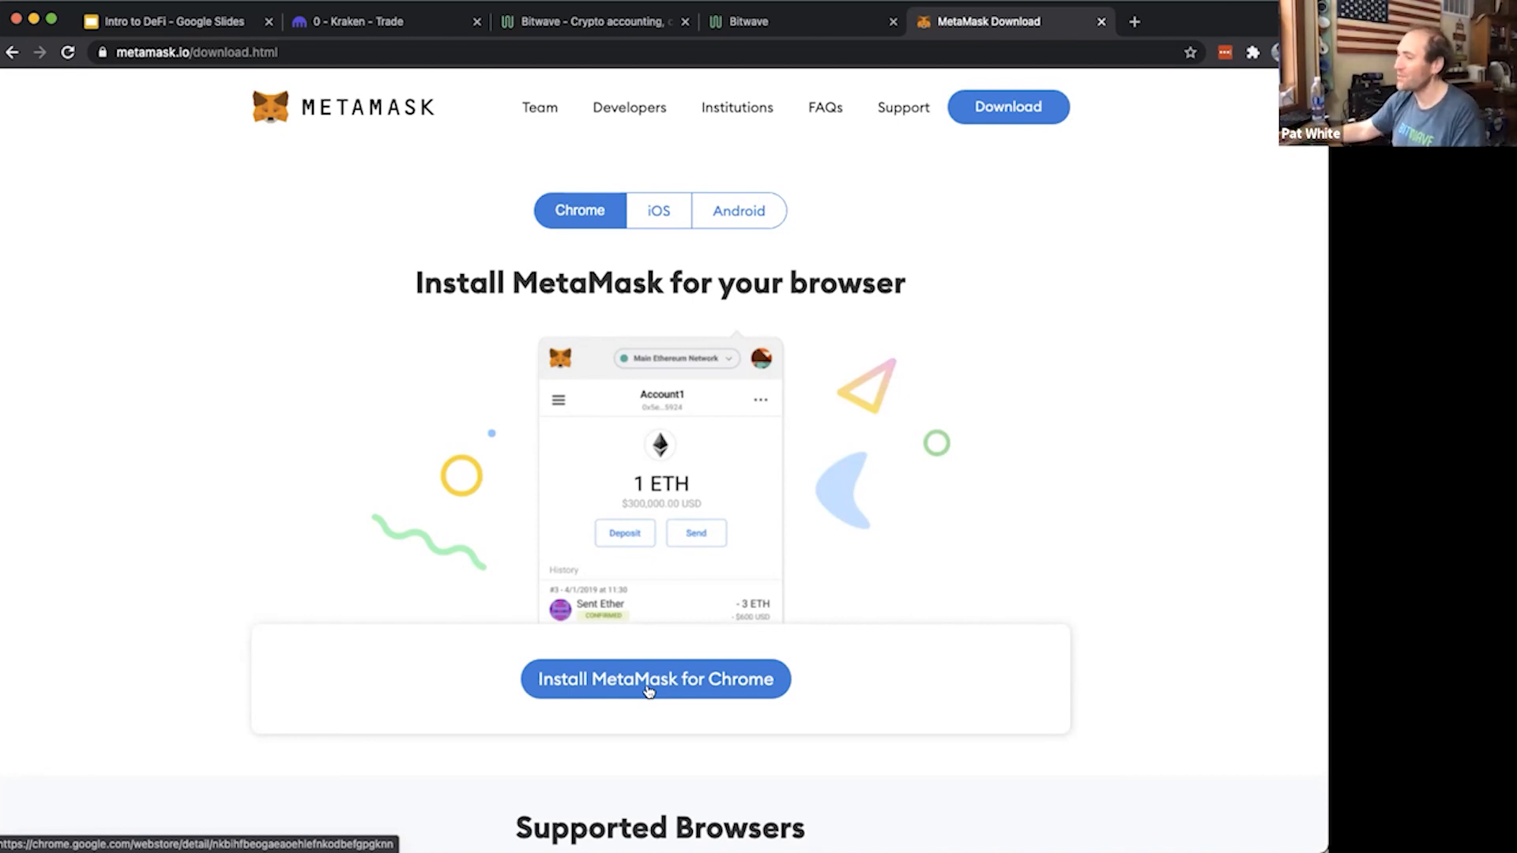
# Install the MetaMask extension for Chrome from the Chrome Web Store and get started with its setup
pyautogui.click(646, 690)
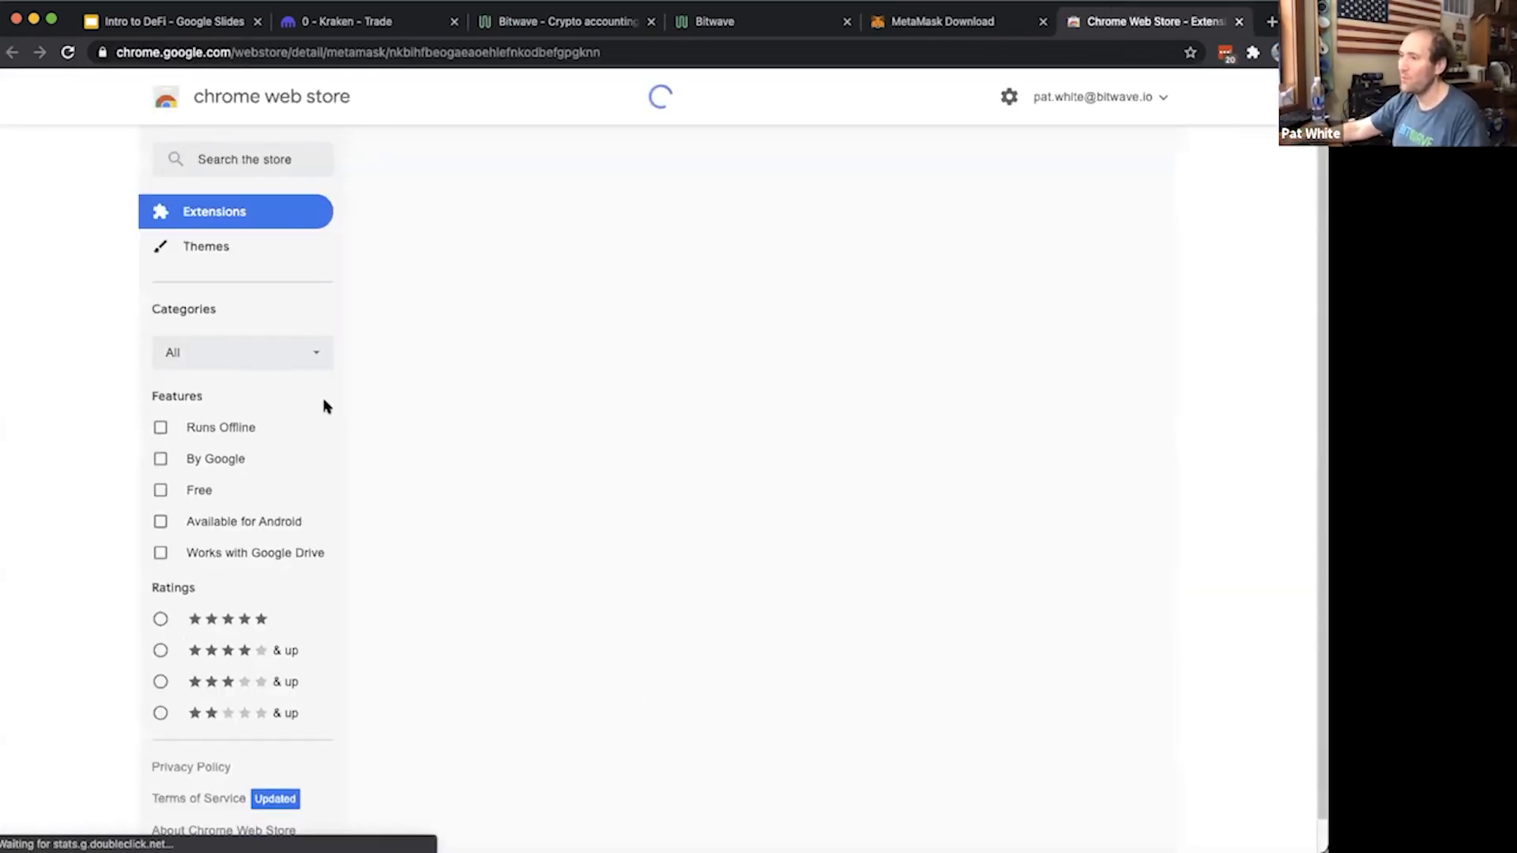
pyautogui.click(1017, 214)
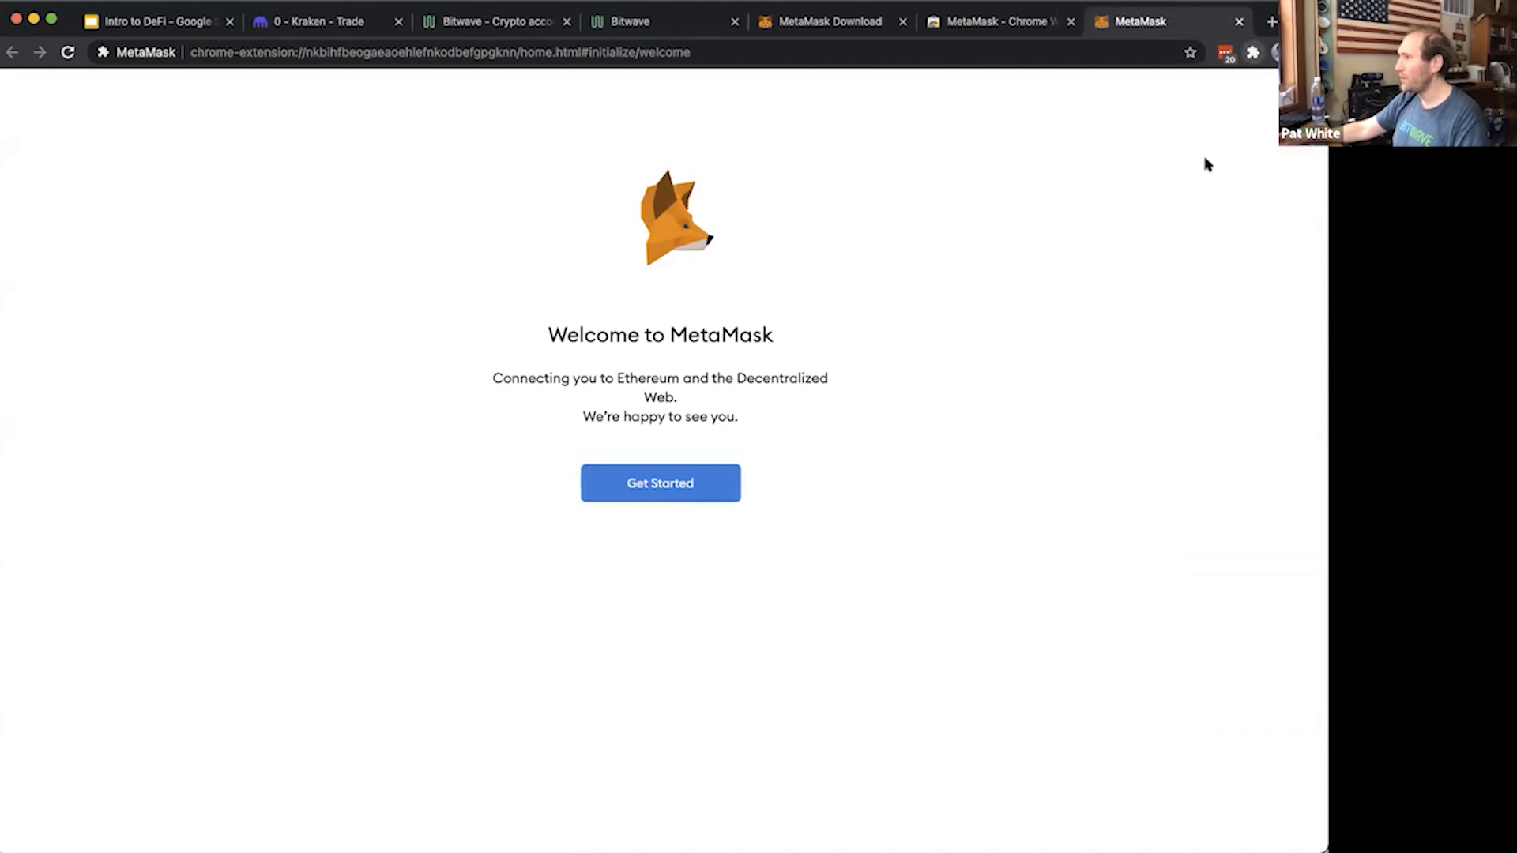
pyautogui.click(700, 492)
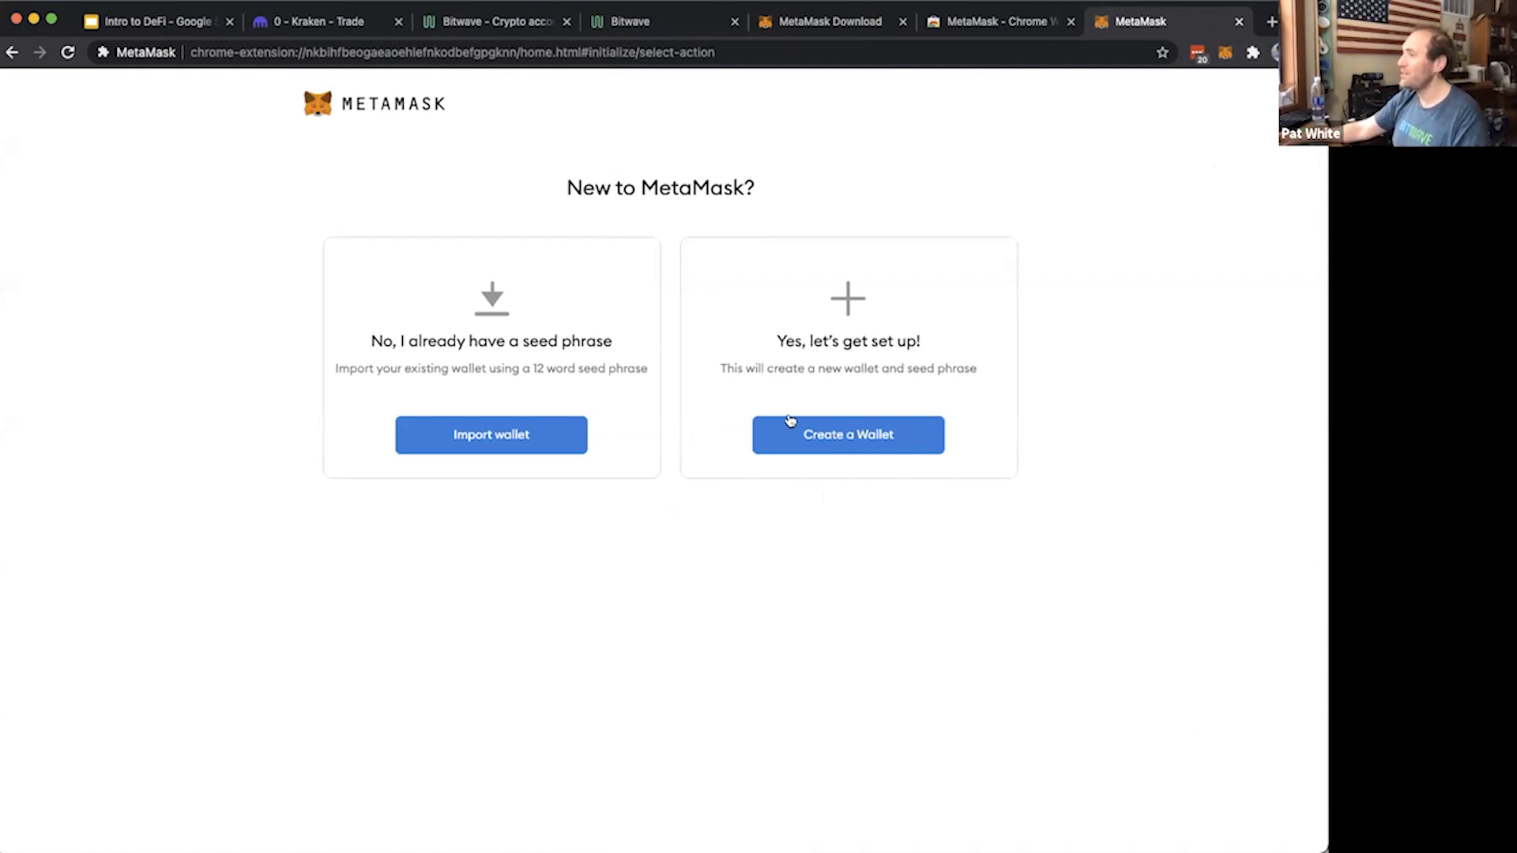
# Choose to create a new wallet and get past the prompt that precedes password creation
pyautogui.click(848, 433)
pyautogui.moveTo(388, 247); pyautogui.dragTo(696, 496)
pyautogui.click(661, 559)
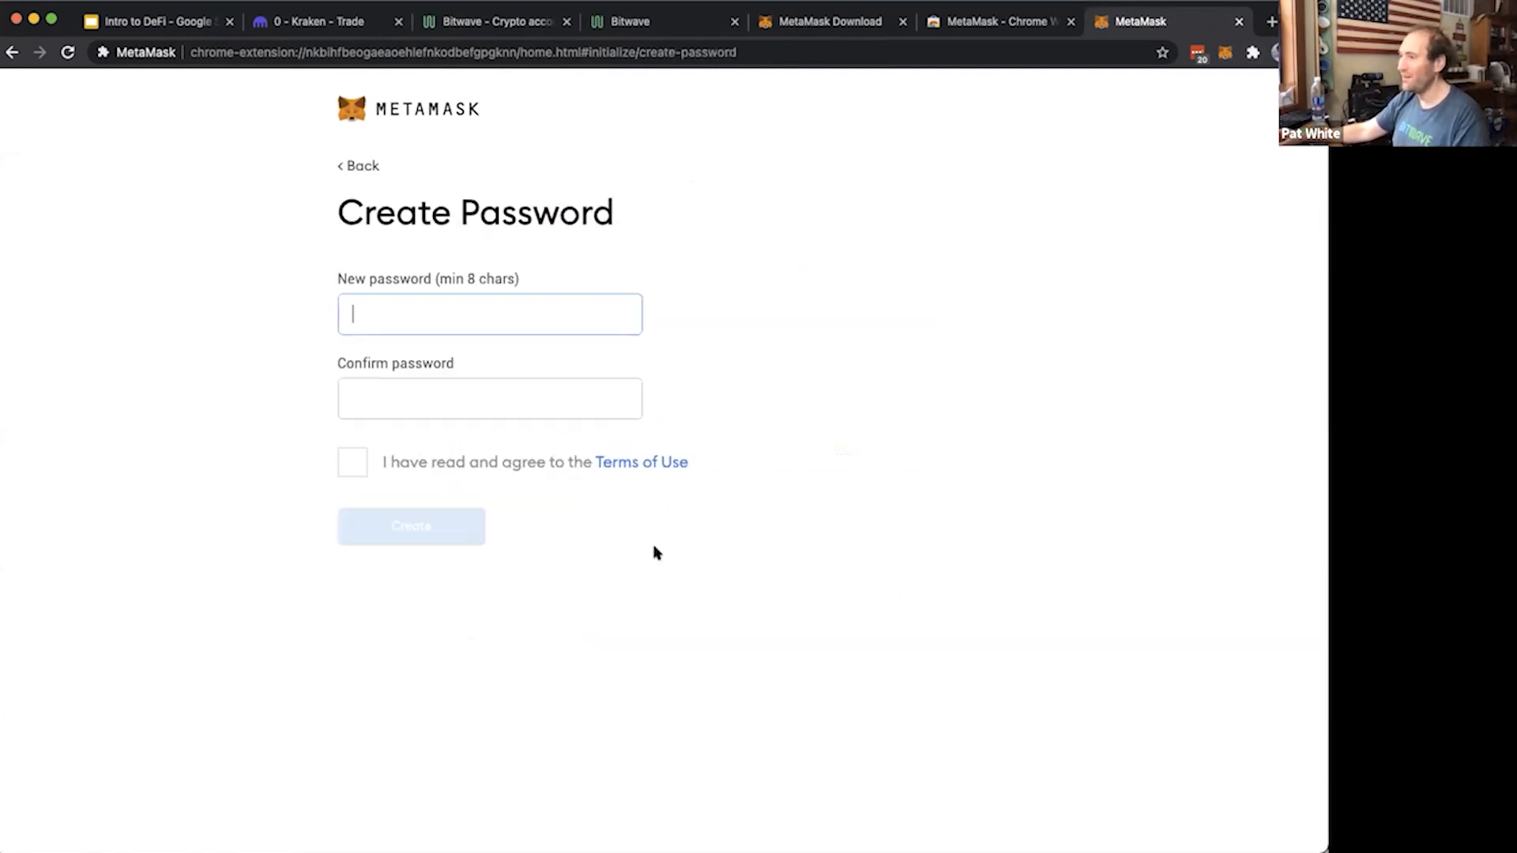
# Enter and confirm the new wallet password, agree to the Terms of Use, and create the wallet
pyautogui.write('•••••••••')
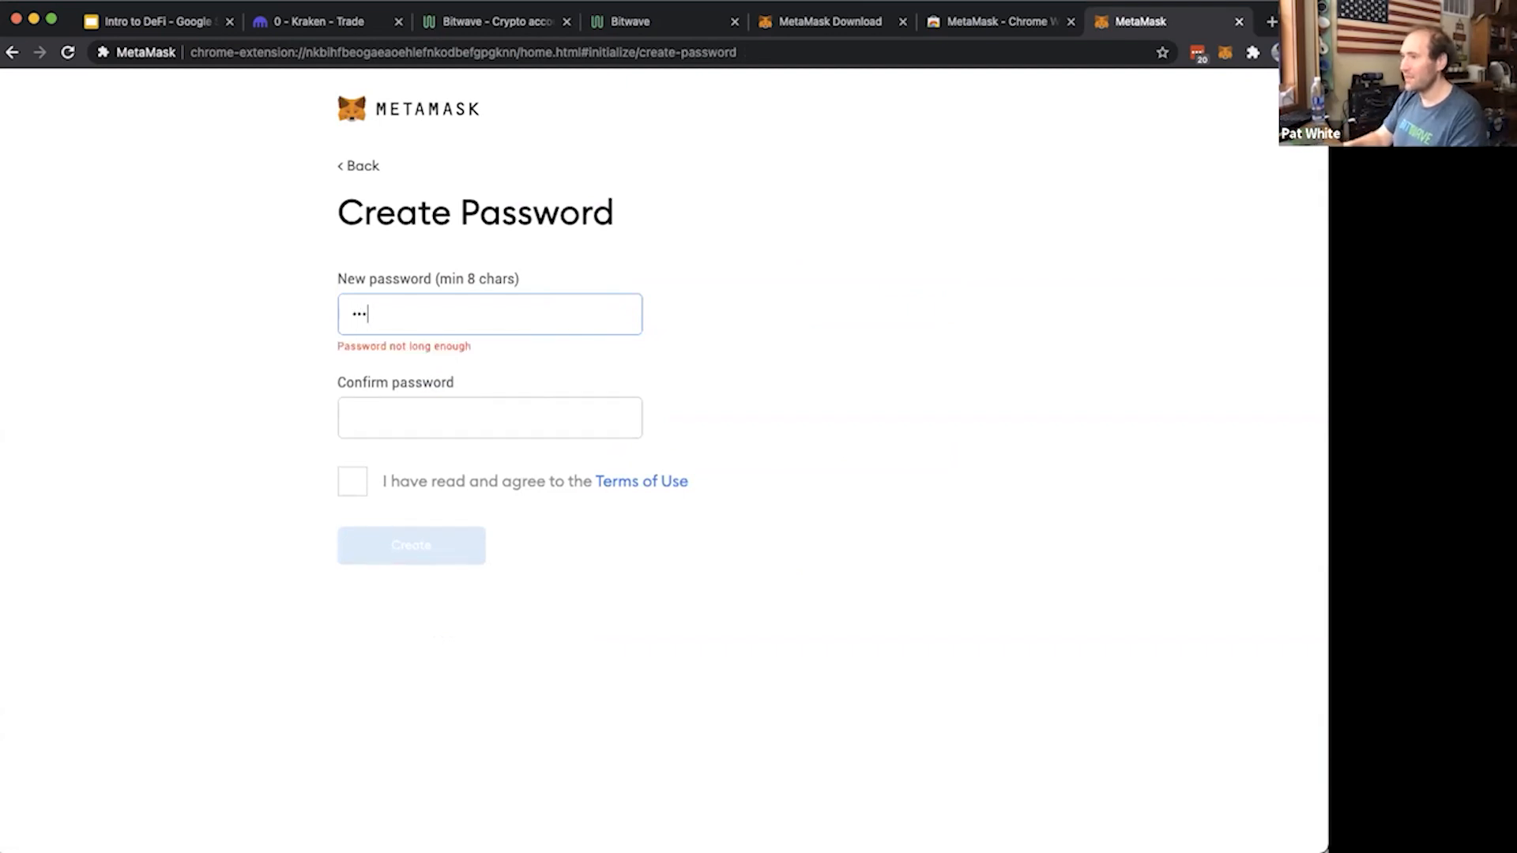
pyautogui.press('super+a')
pyautogui.write('•••••••••••')
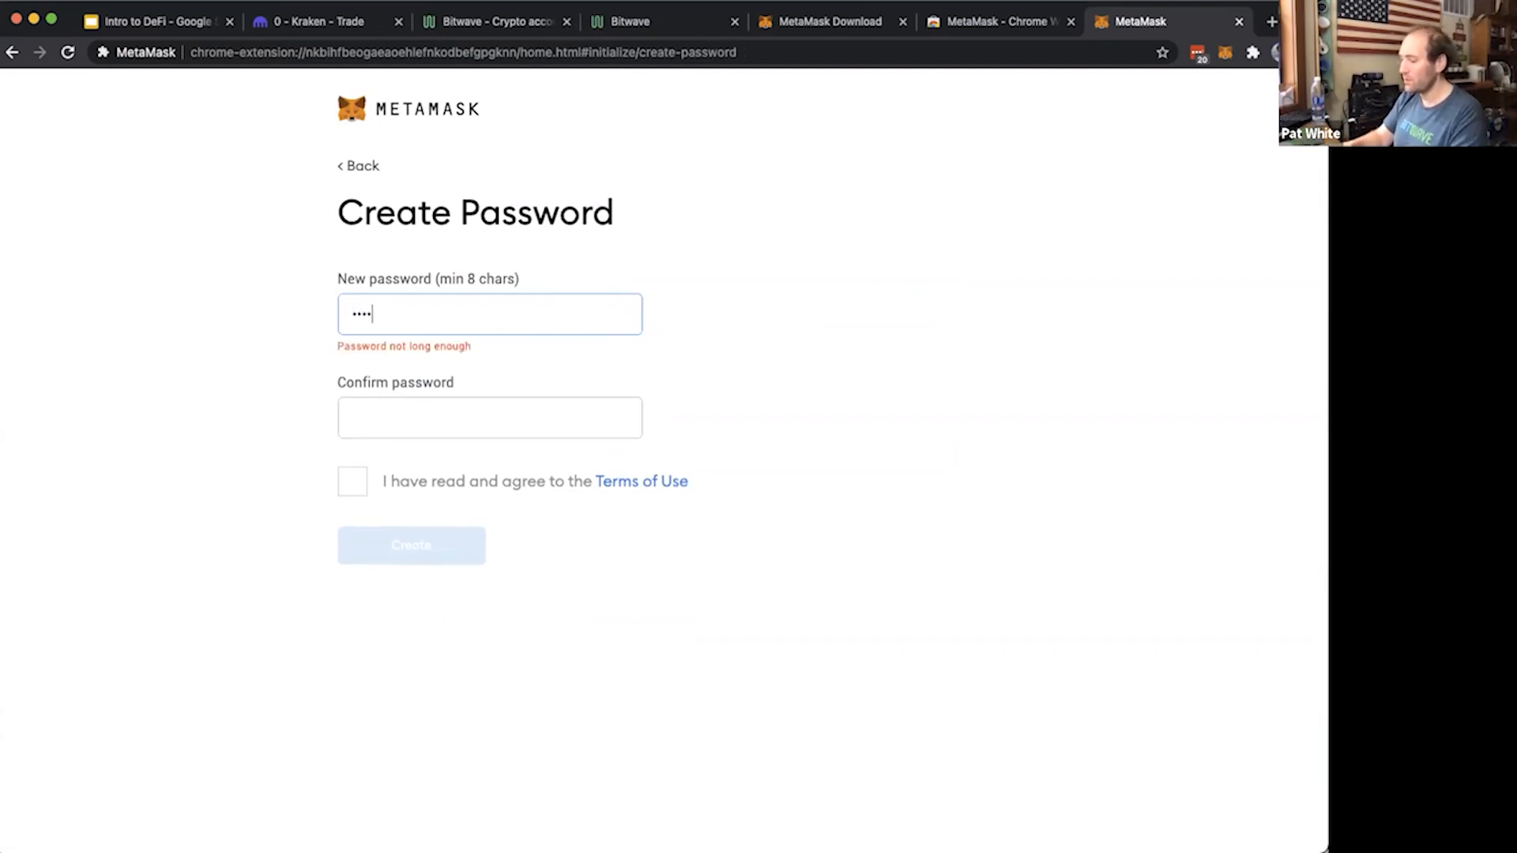
pyautogui.press('Tab')
pyautogui.write('••••••••')
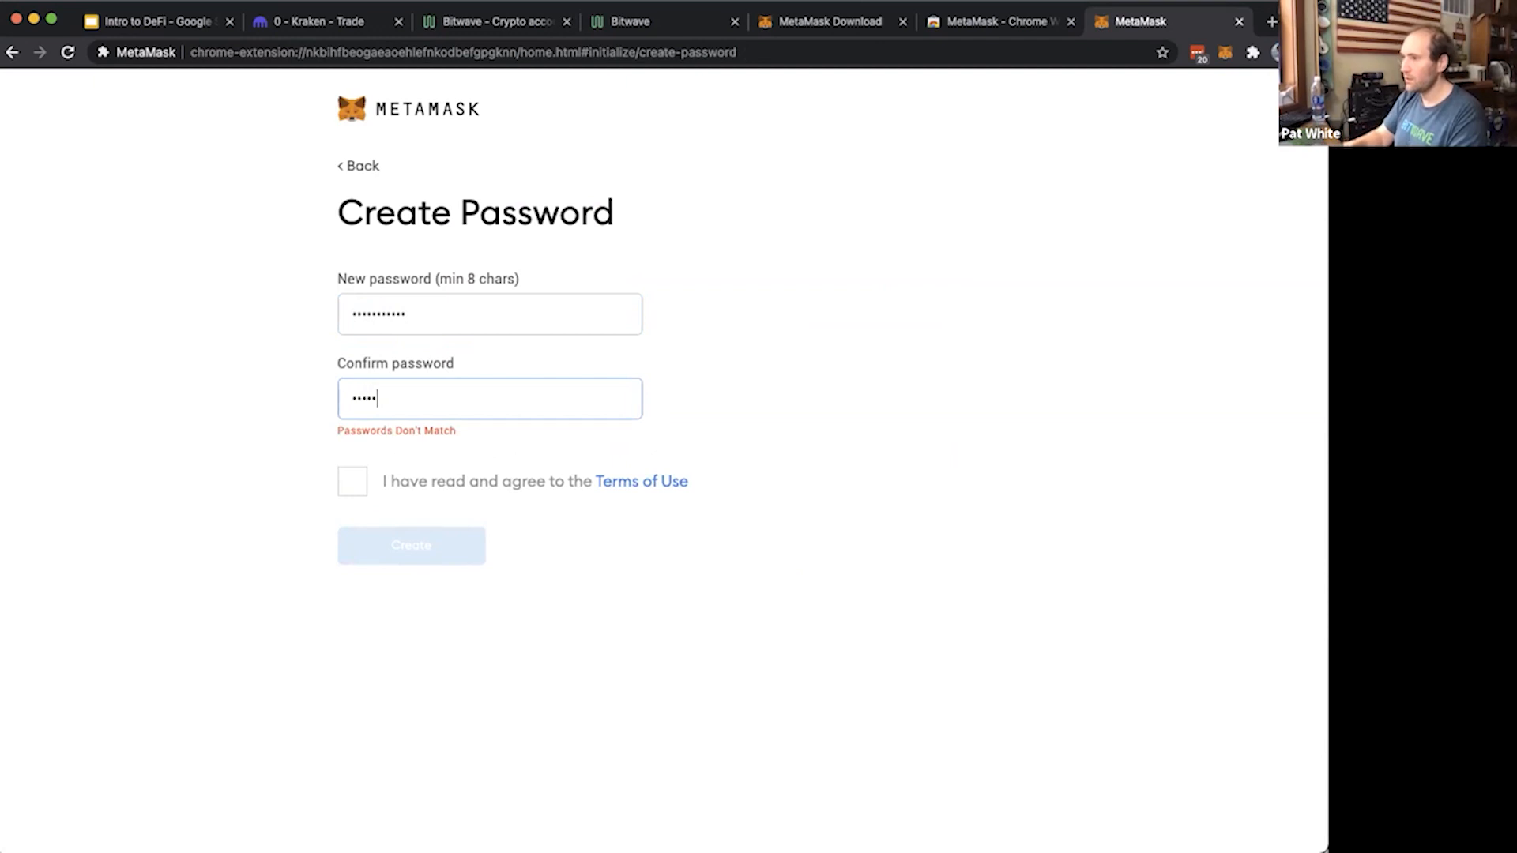
pyautogui.press('super+a')
pyautogui.write('•••••••••••')
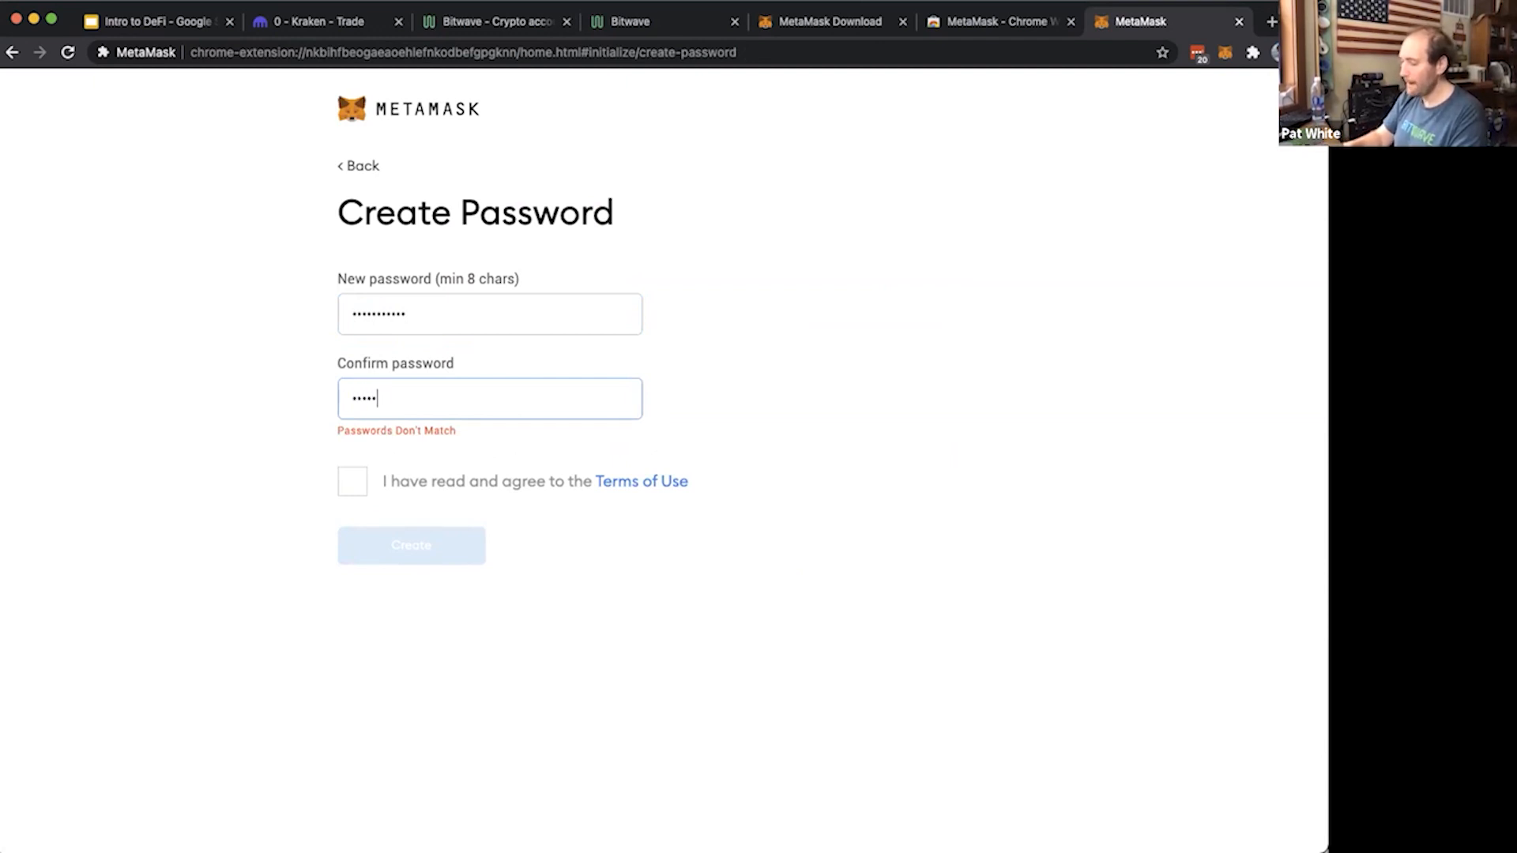
pyautogui.click(443, 463)
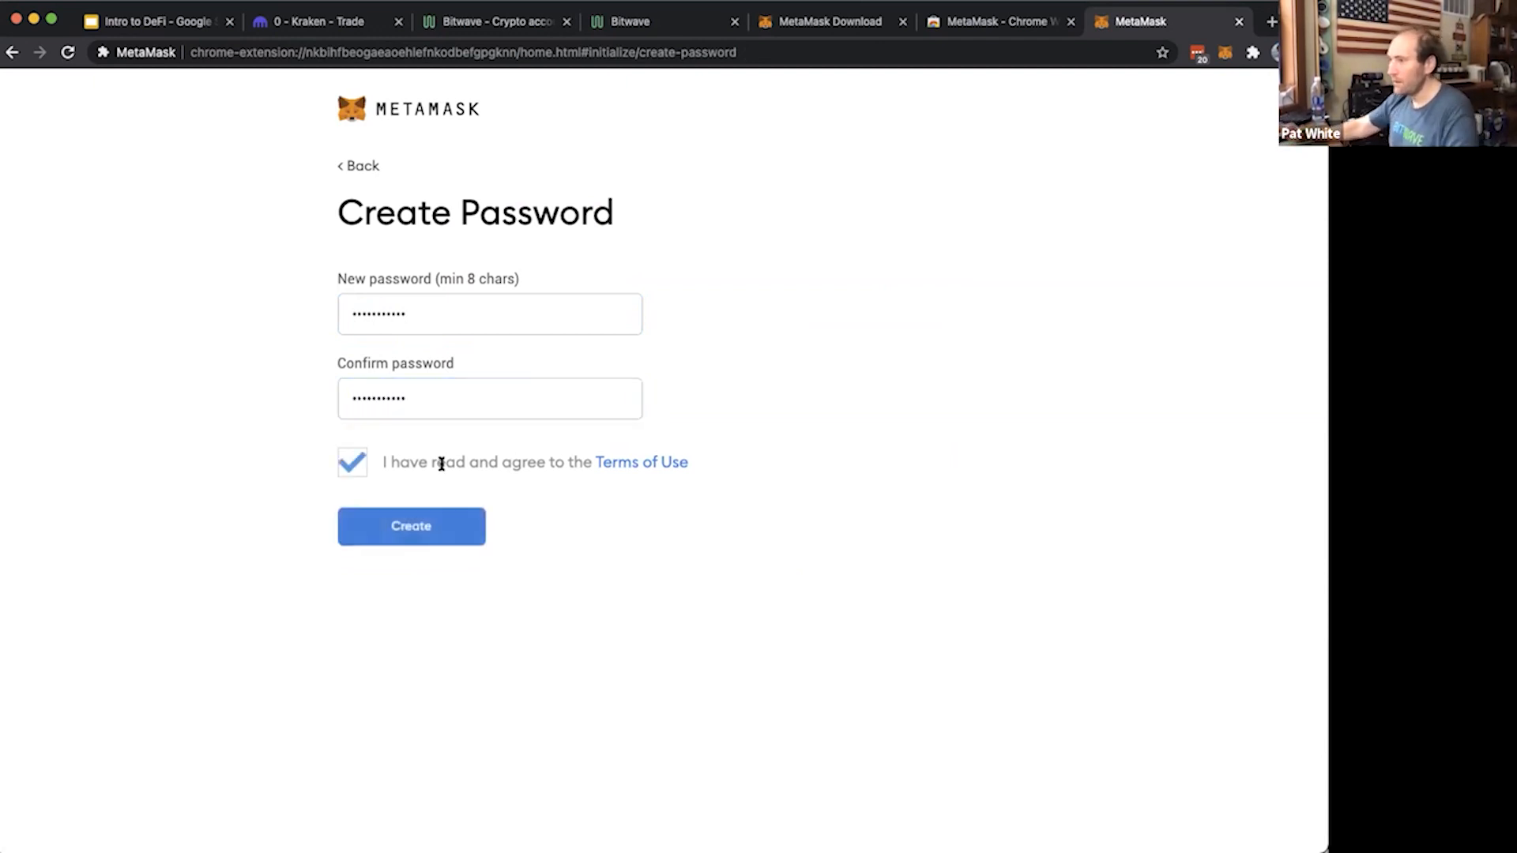
pyautogui.click(425, 513)
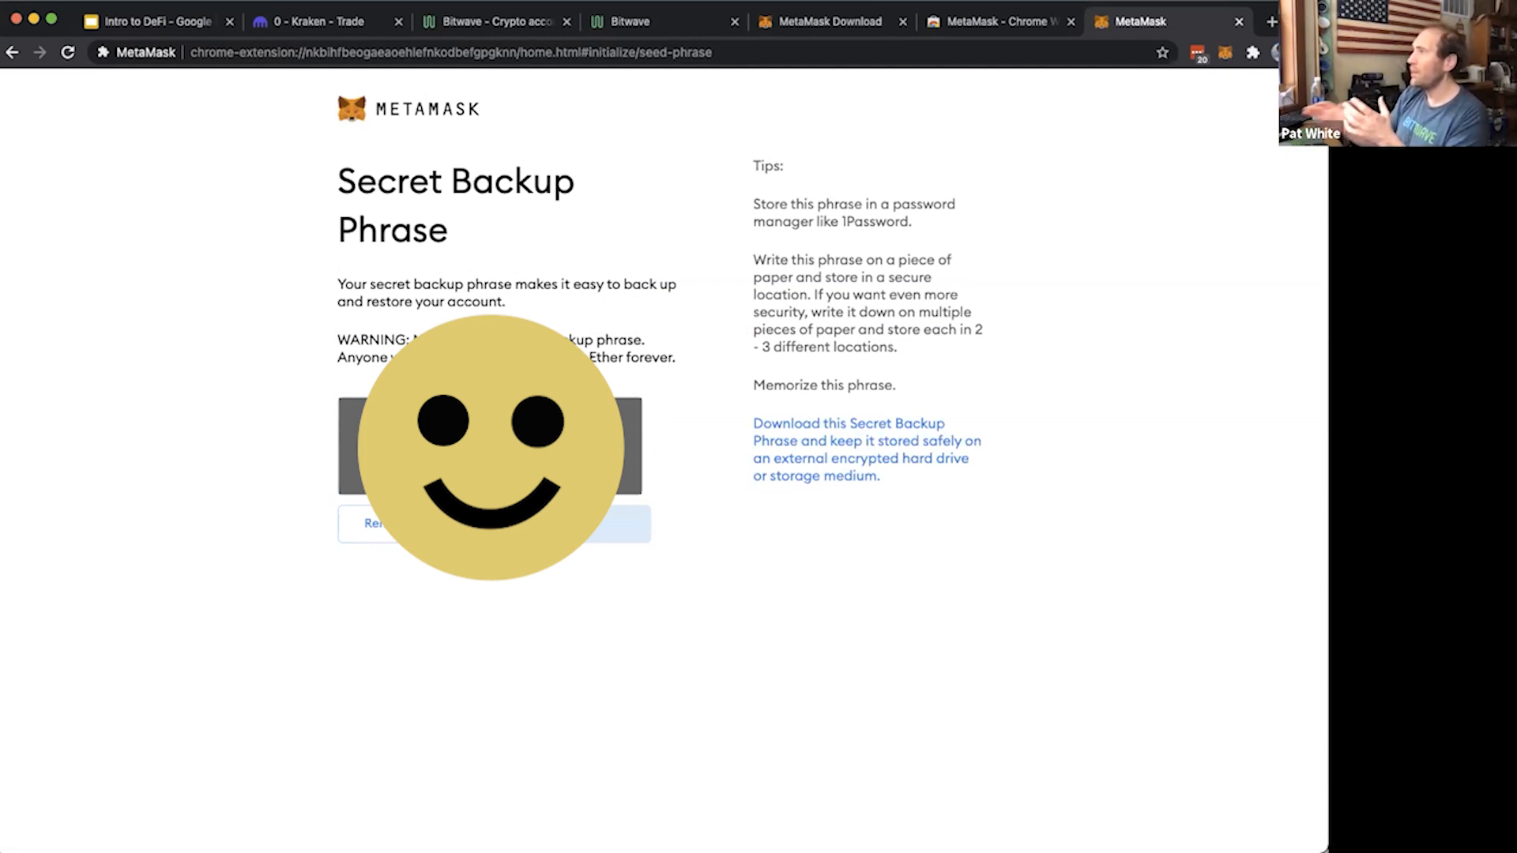
# Reveal and select the secret backup phrase, and continue to its confirmation page
pyautogui.click(490, 446)
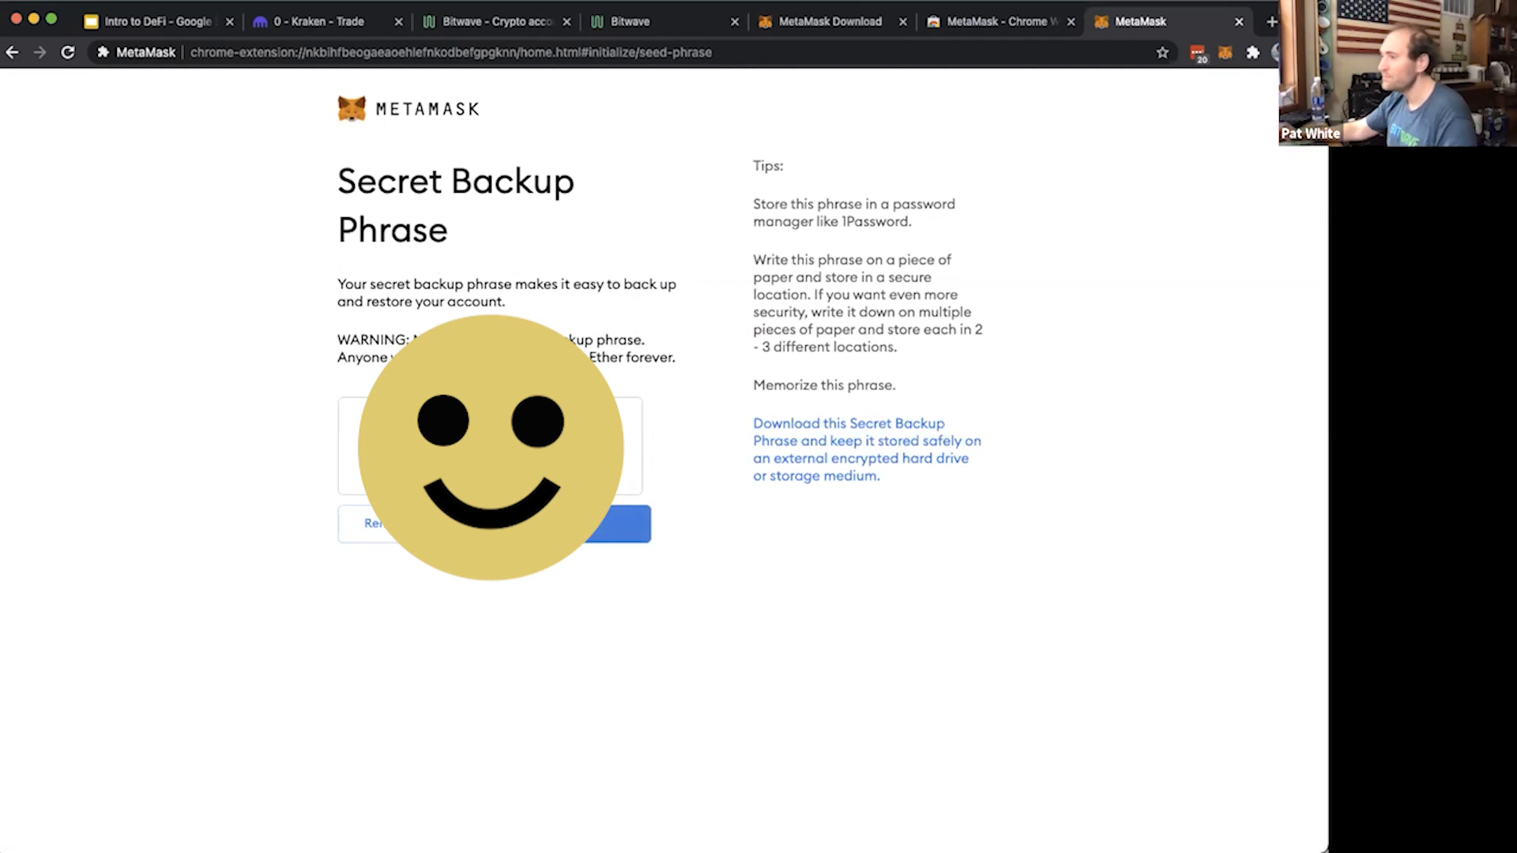
pyautogui.moveTo(553, 463); pyautogui.dragTo(442, 435)
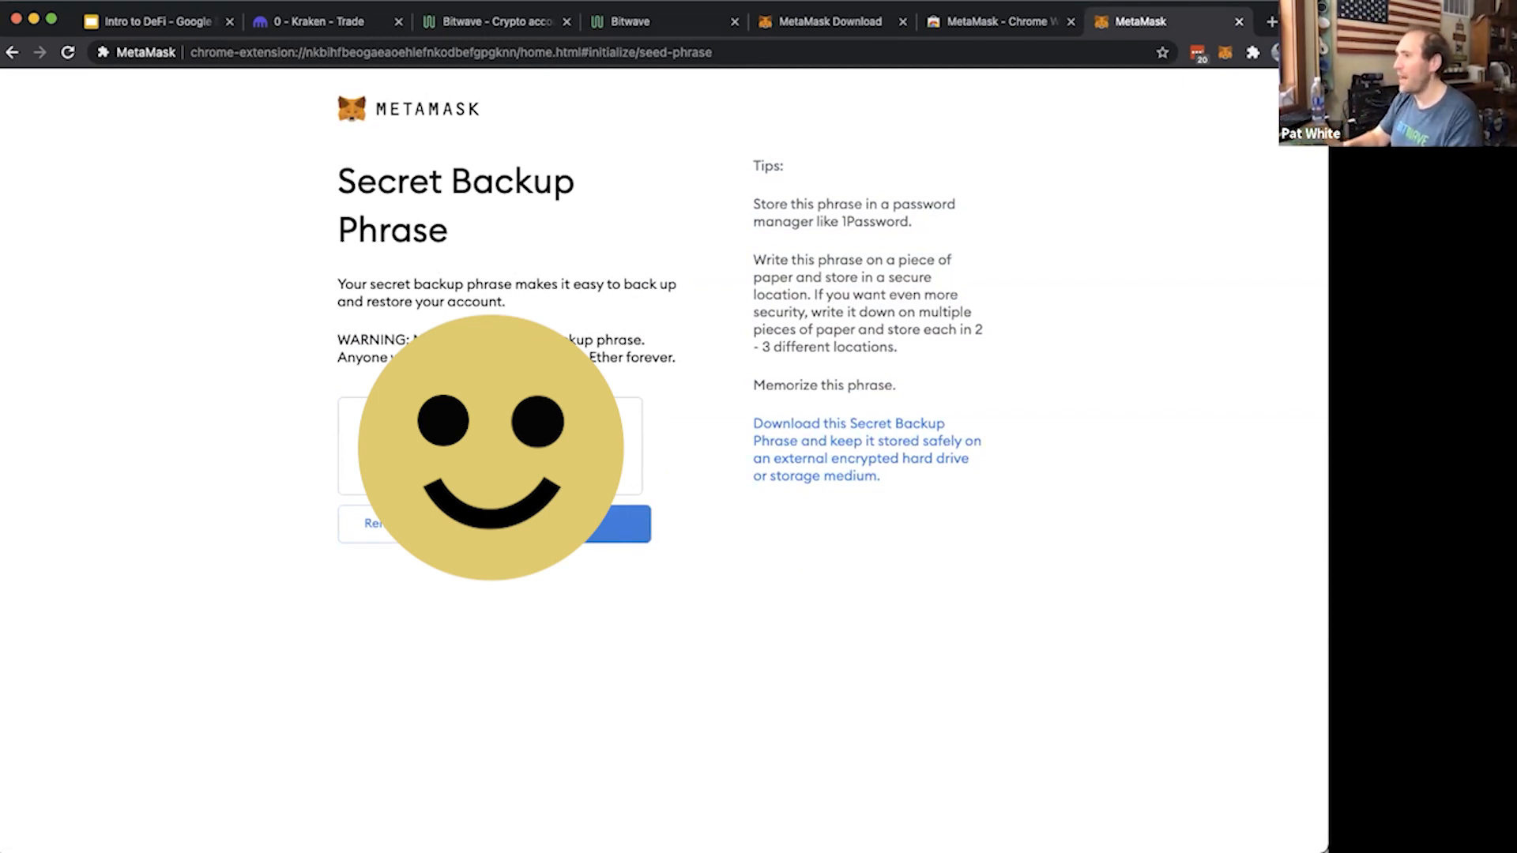
pyautogui.press('super+Tab')
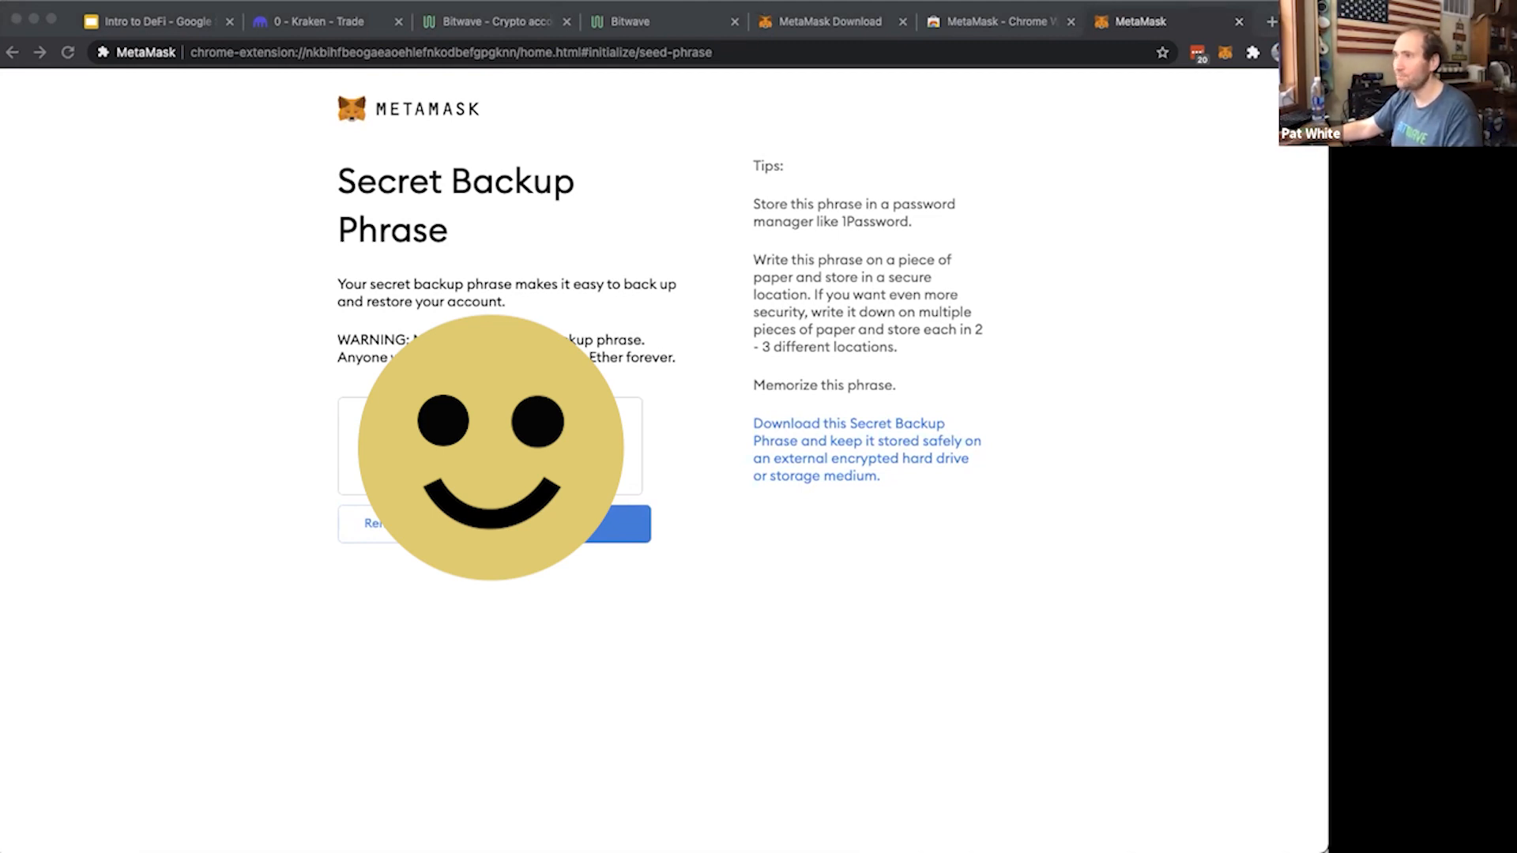
pyautogui.click(337, 296)
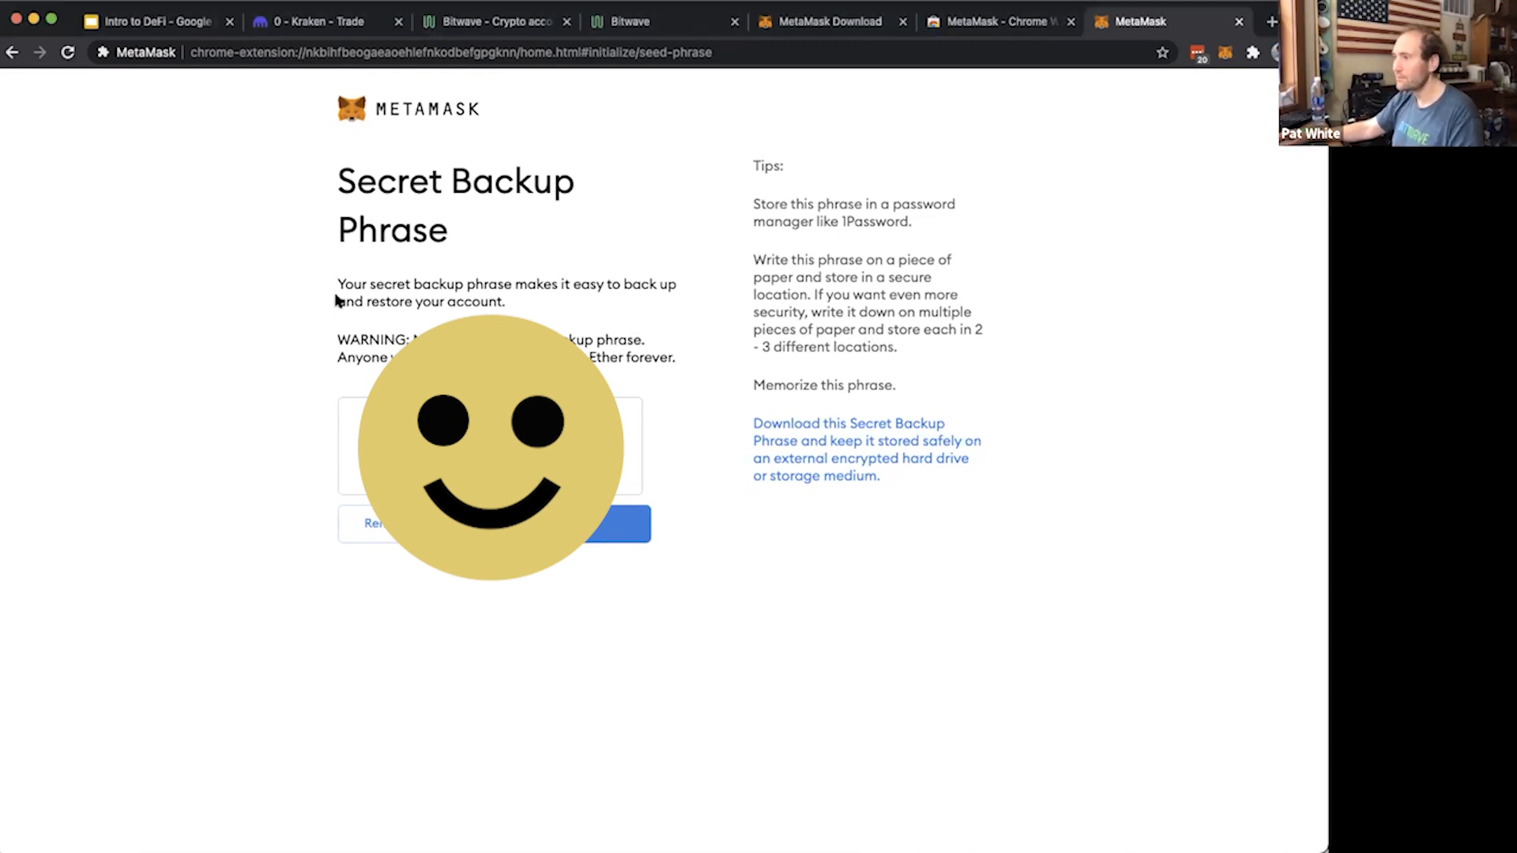
pyautogui.click(602, 538)
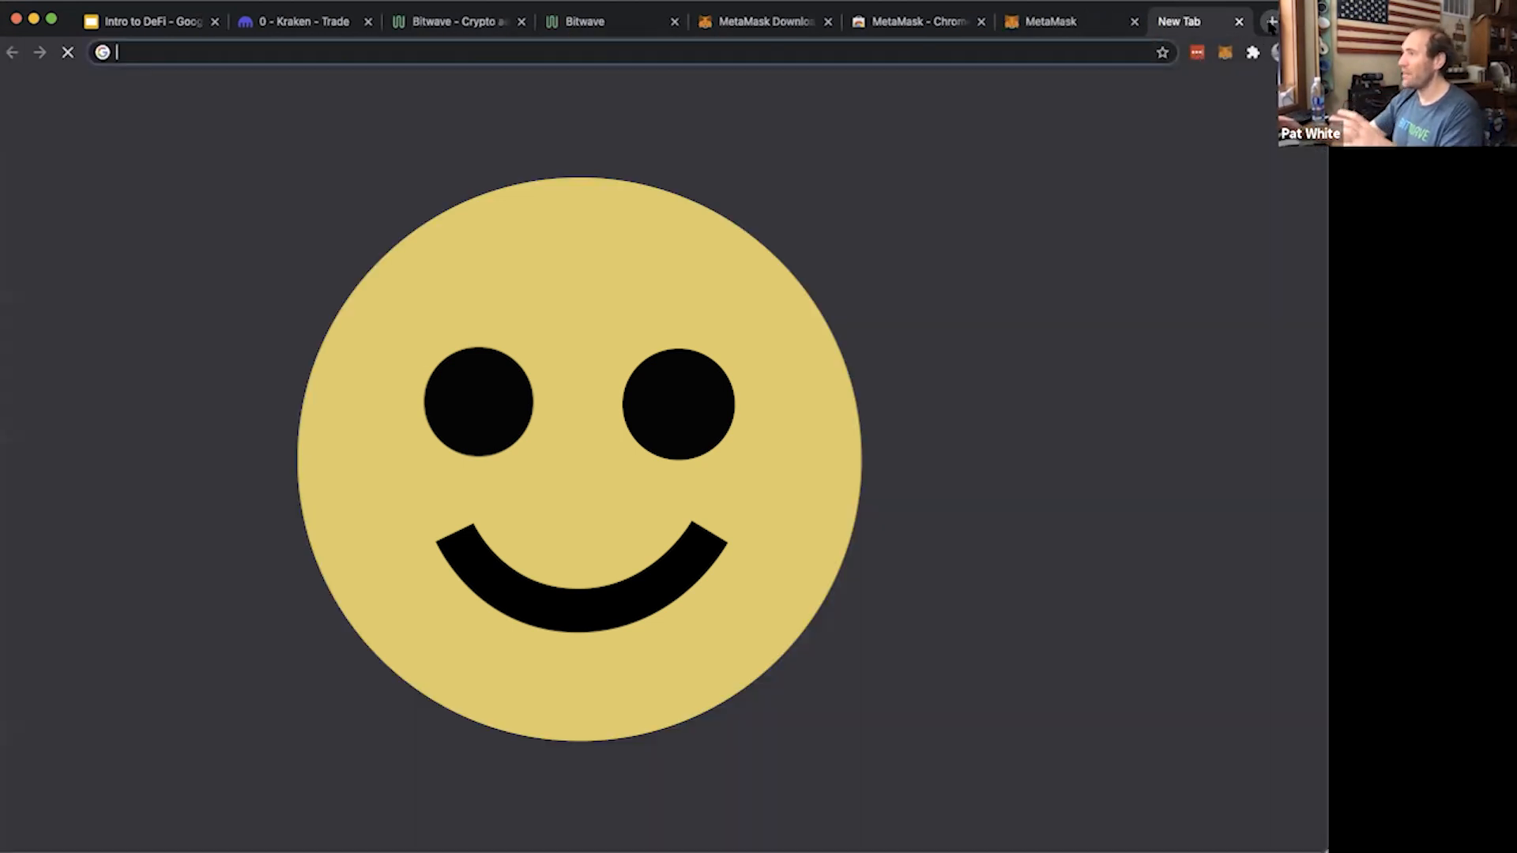
# Search the web for "crypto steel" in a new tab and view the Cobo Tablet seed backup product on Amazon
pyautogui.click(1270, 22)
pyautogui.write('crypto steel')
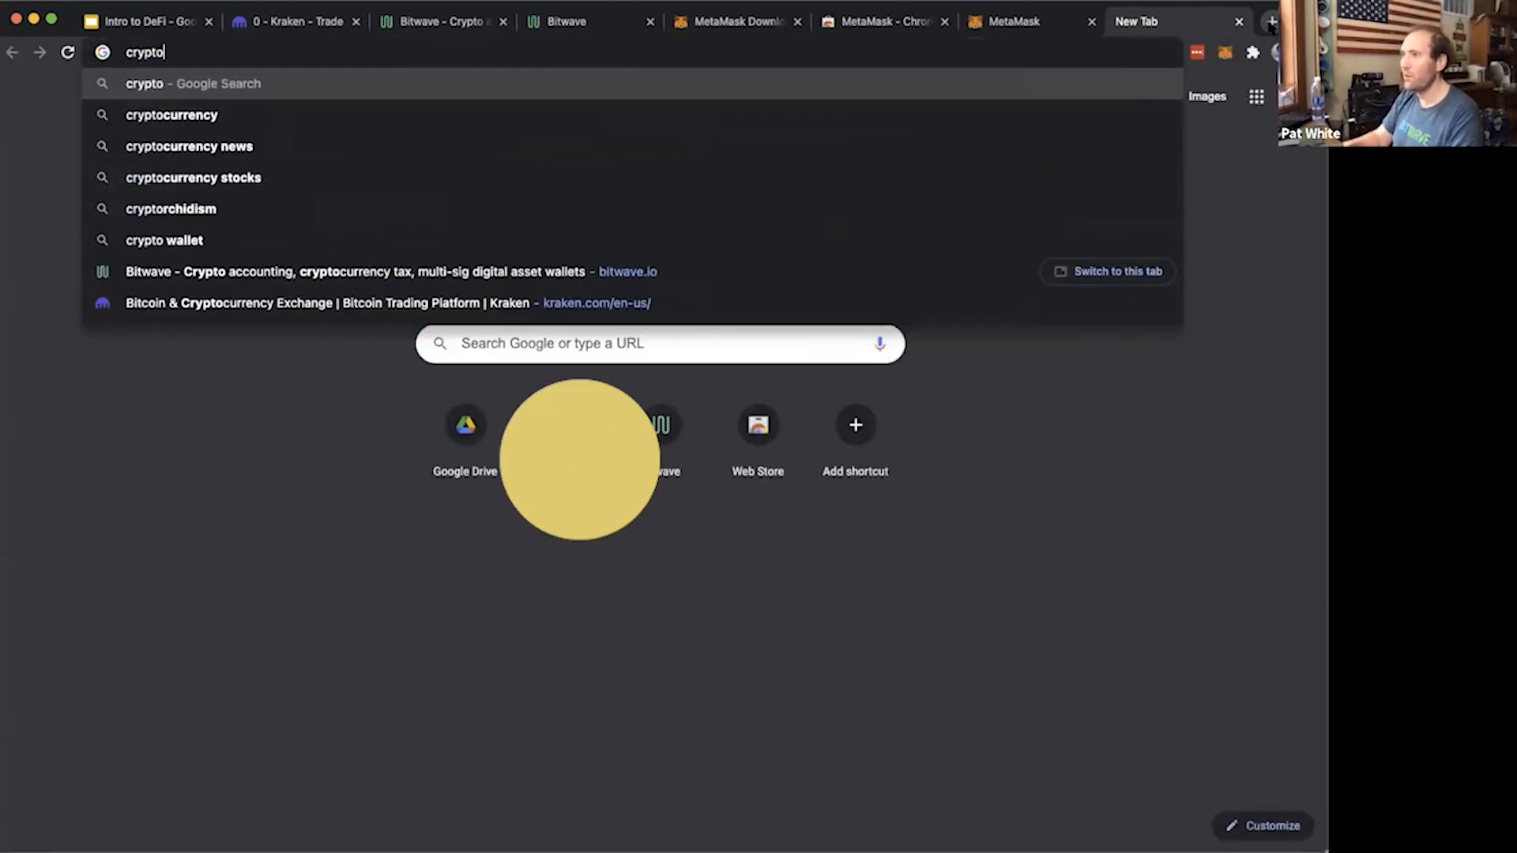
pyautogui.press('Return')
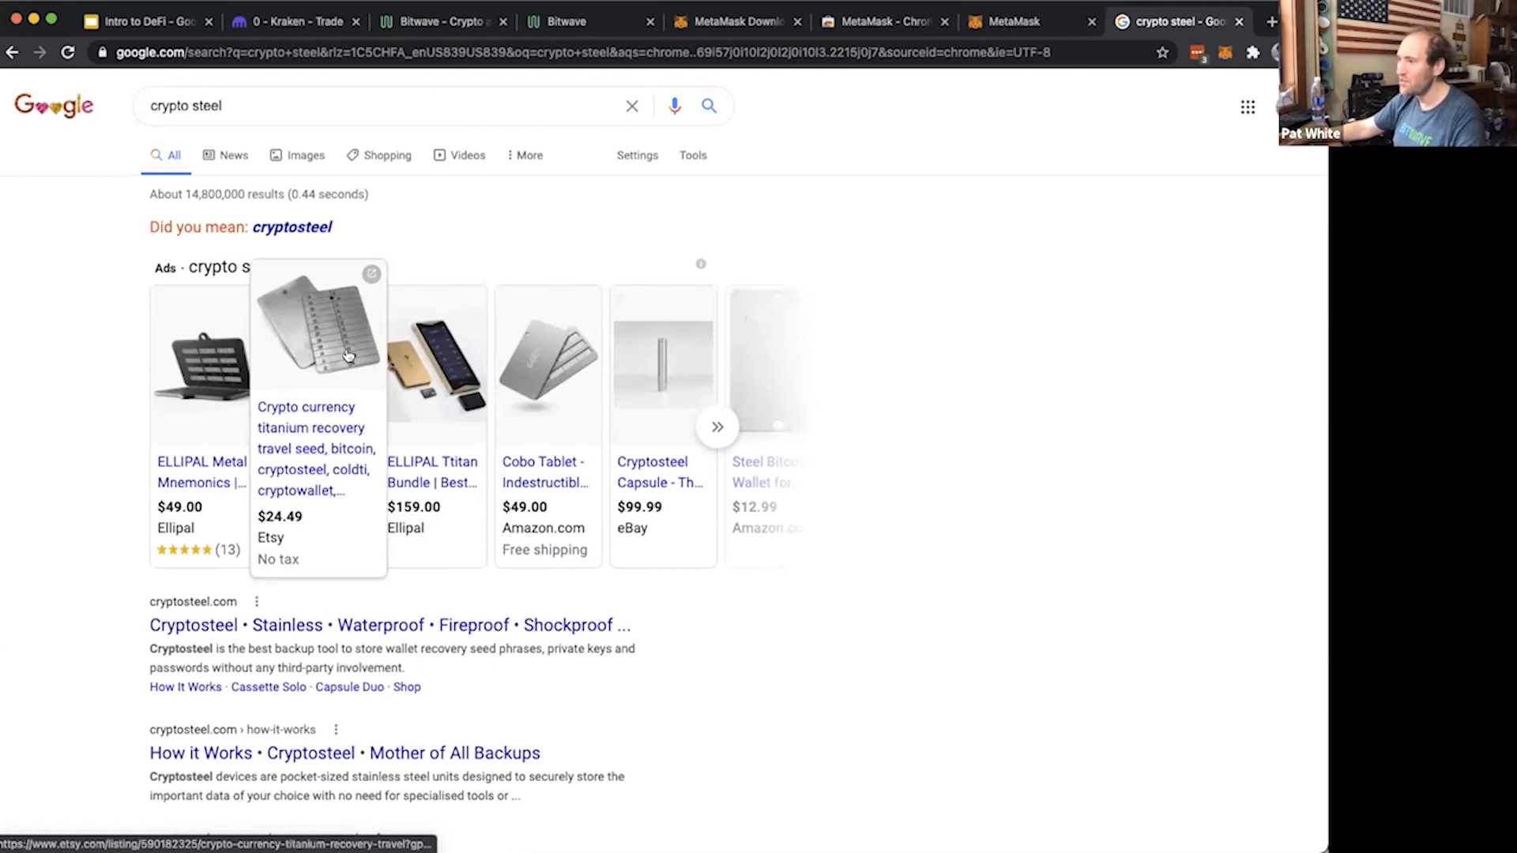
pyautogui.click(553, 458)
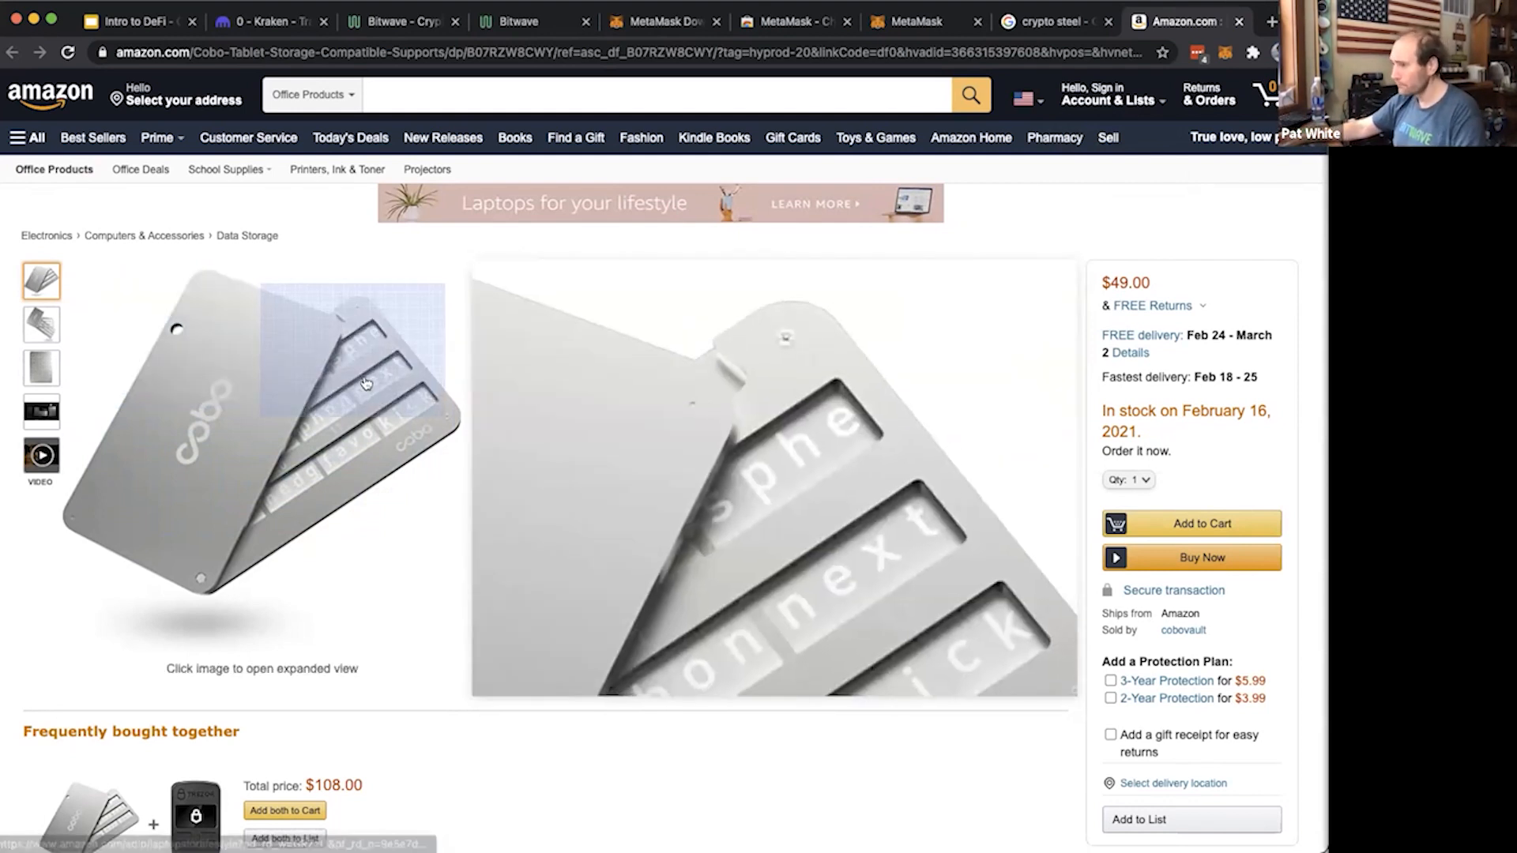
pyautogui.scroll(-3, 376, 324)
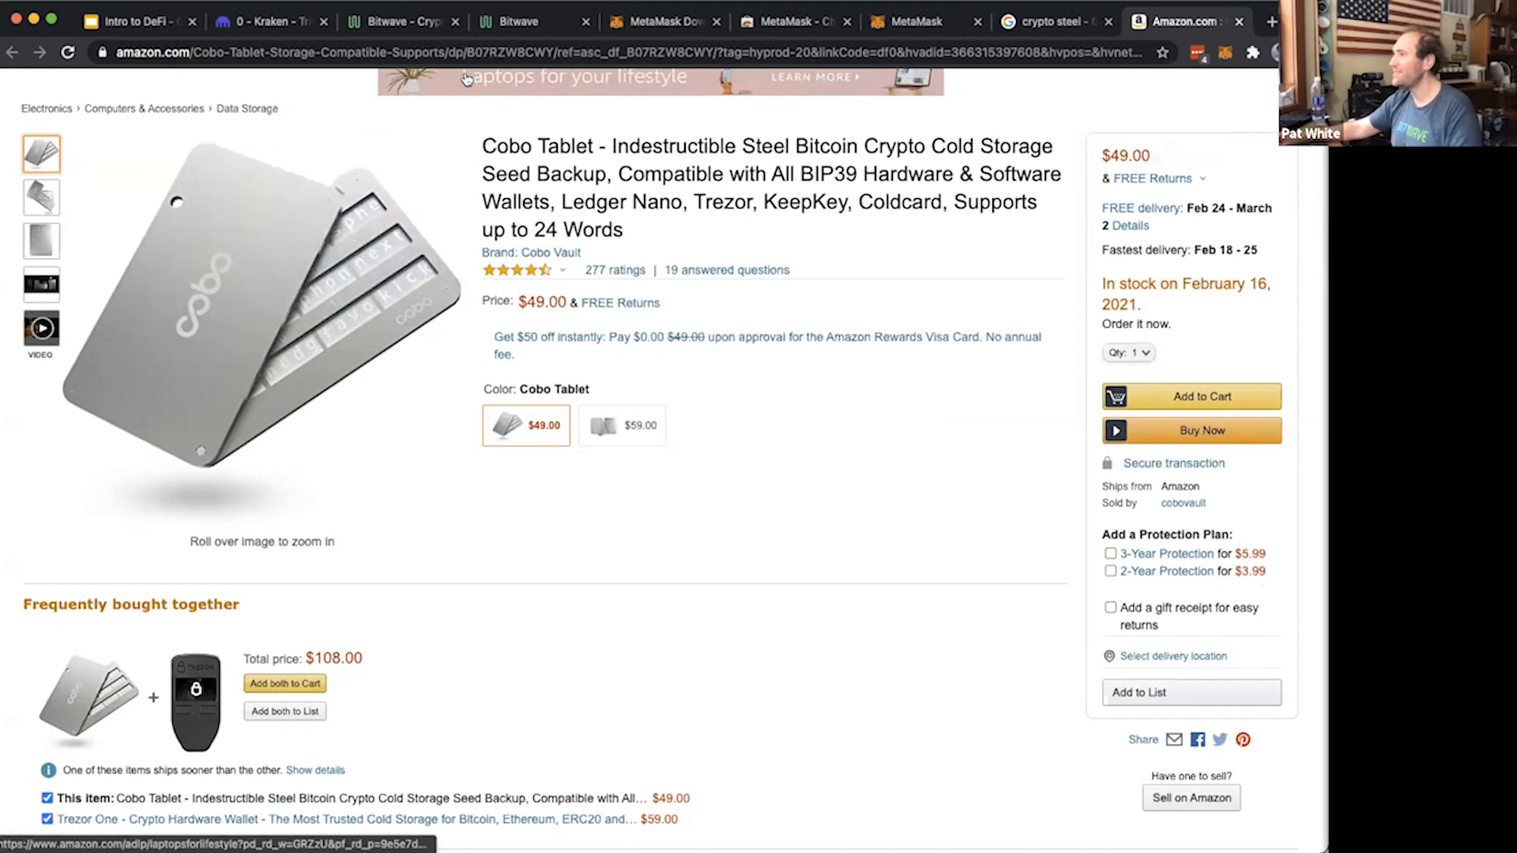
# Return to MetaMask, confirm the secret backup phrase, and finish the setup, dismissing the token swapping announcement
pyautogui.click(912, 22)
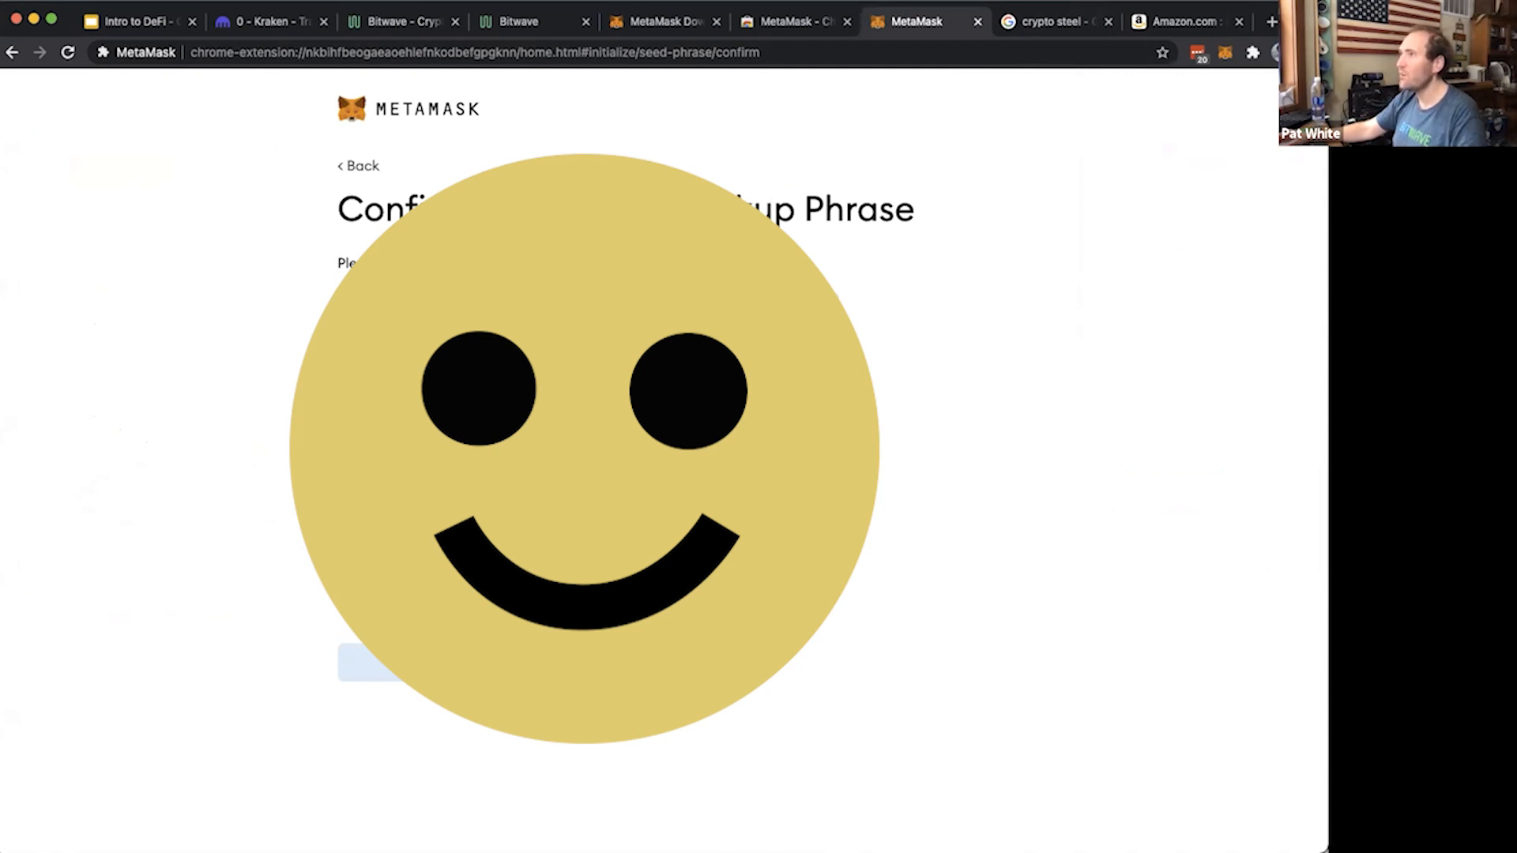
pyautogui.click(442, 585)
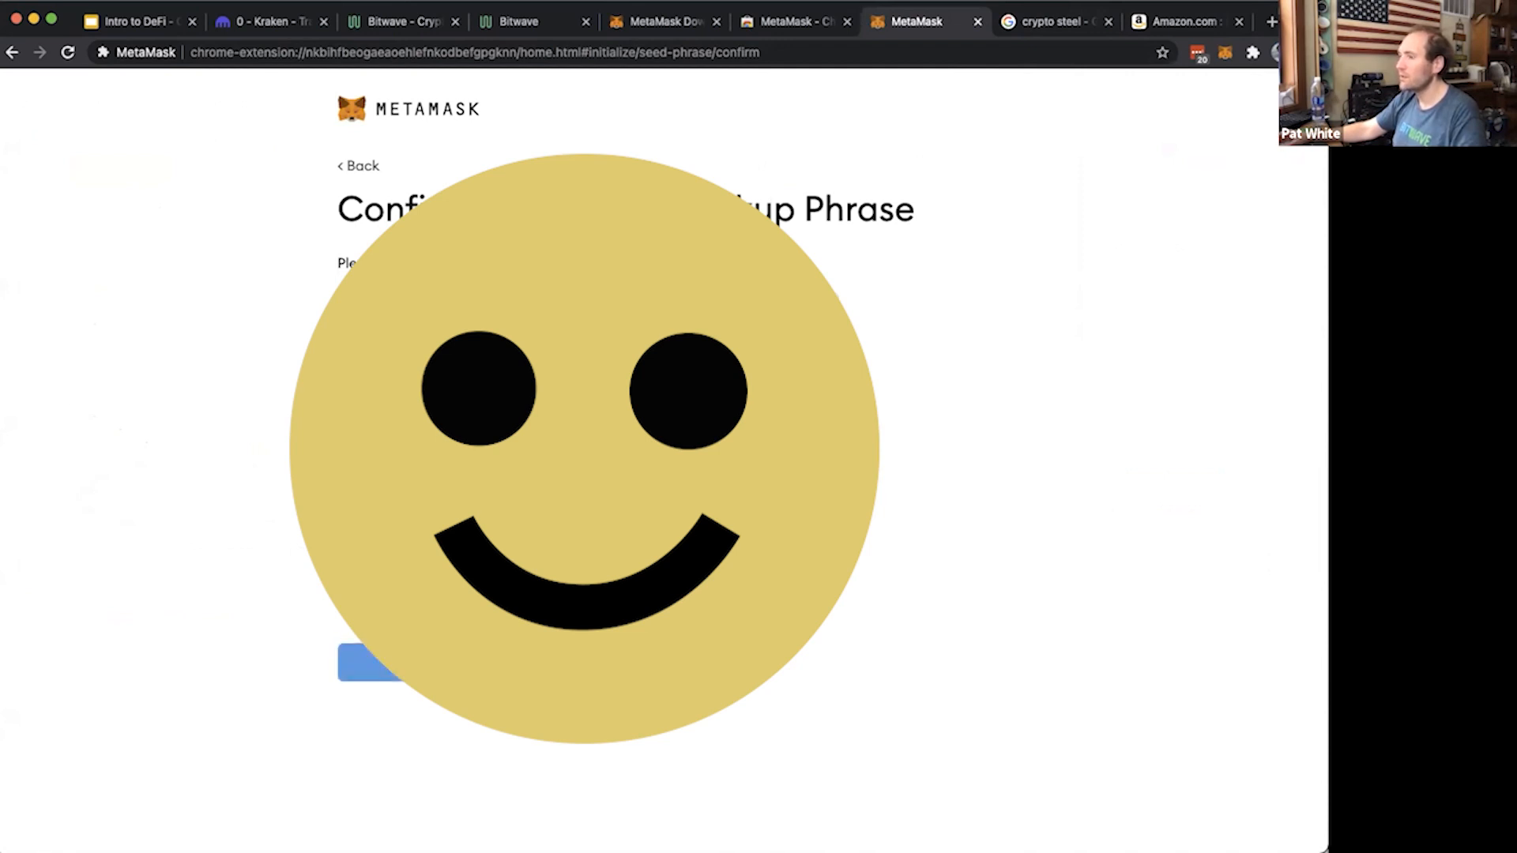
pyautogui.click(411, 662)
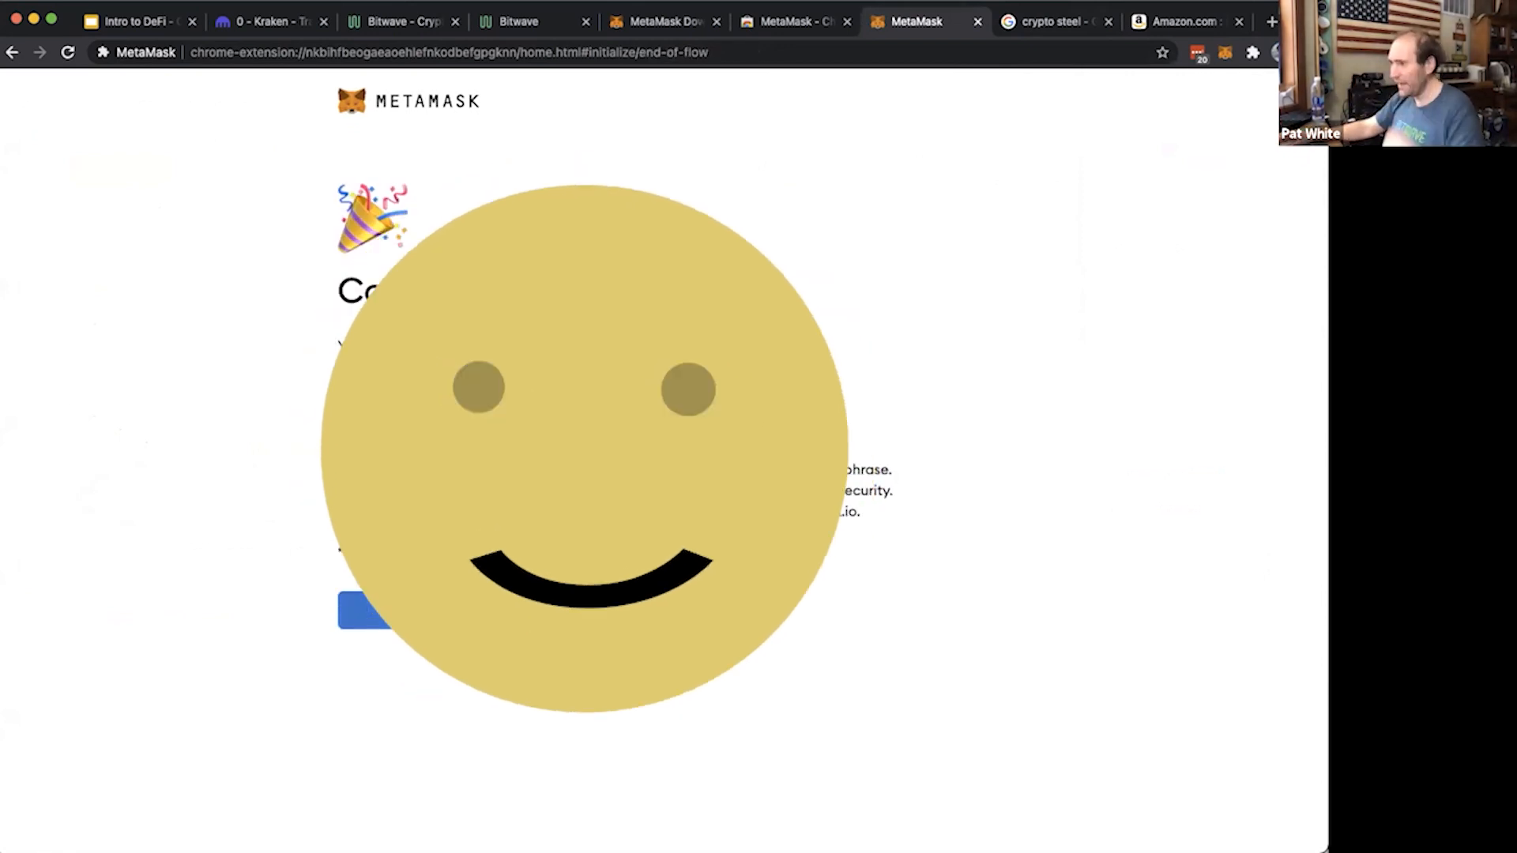
pyautogui.click(395, 617)
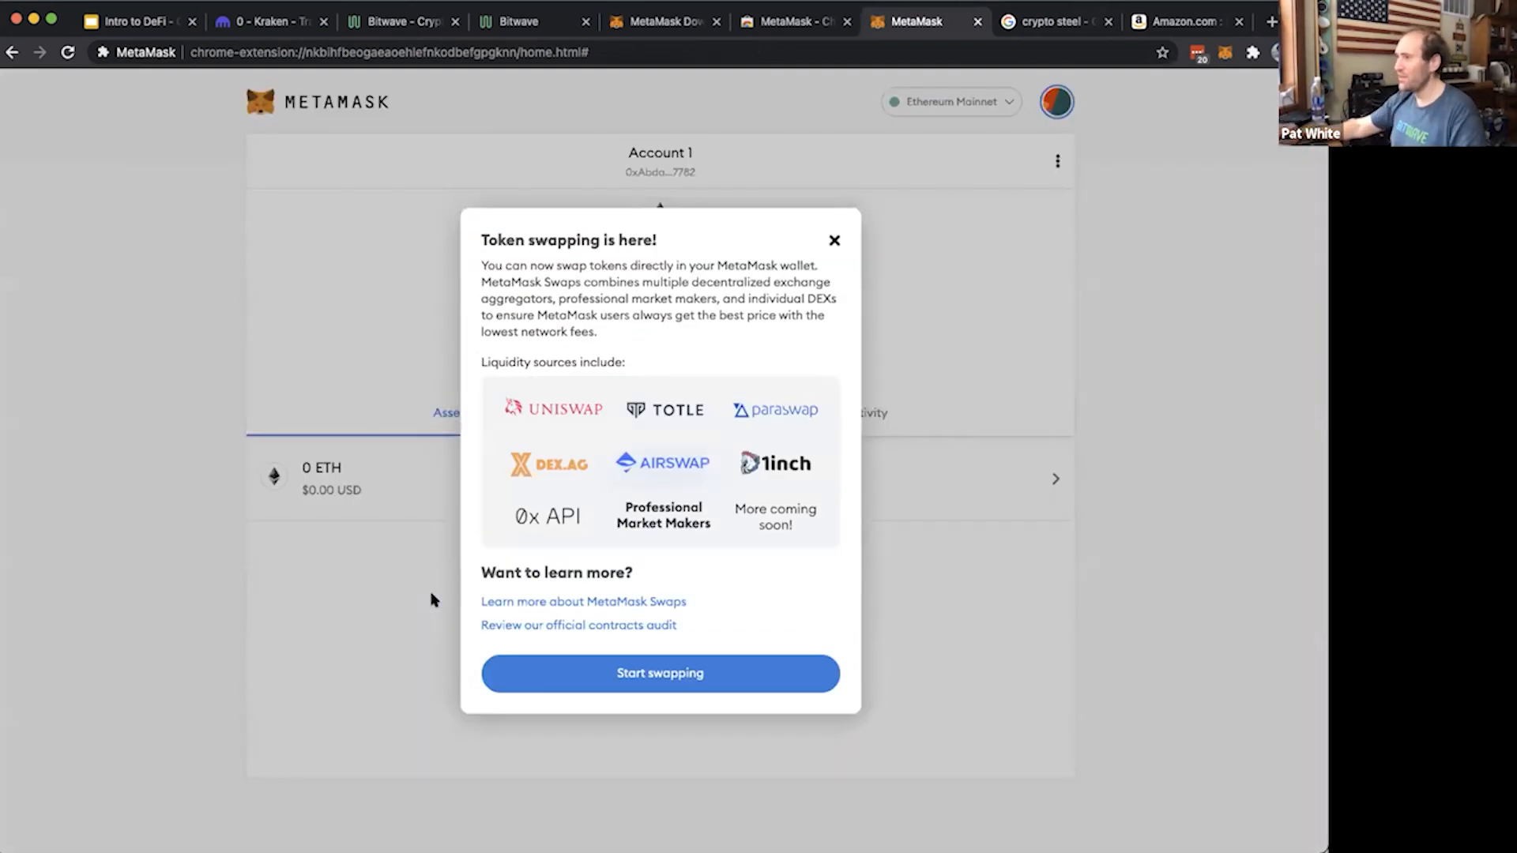
pyautogui.click(833, 241)
# Copy the Account 1 wallet address from the MetaMask extension popup
pyautogui.click(1225, 53)
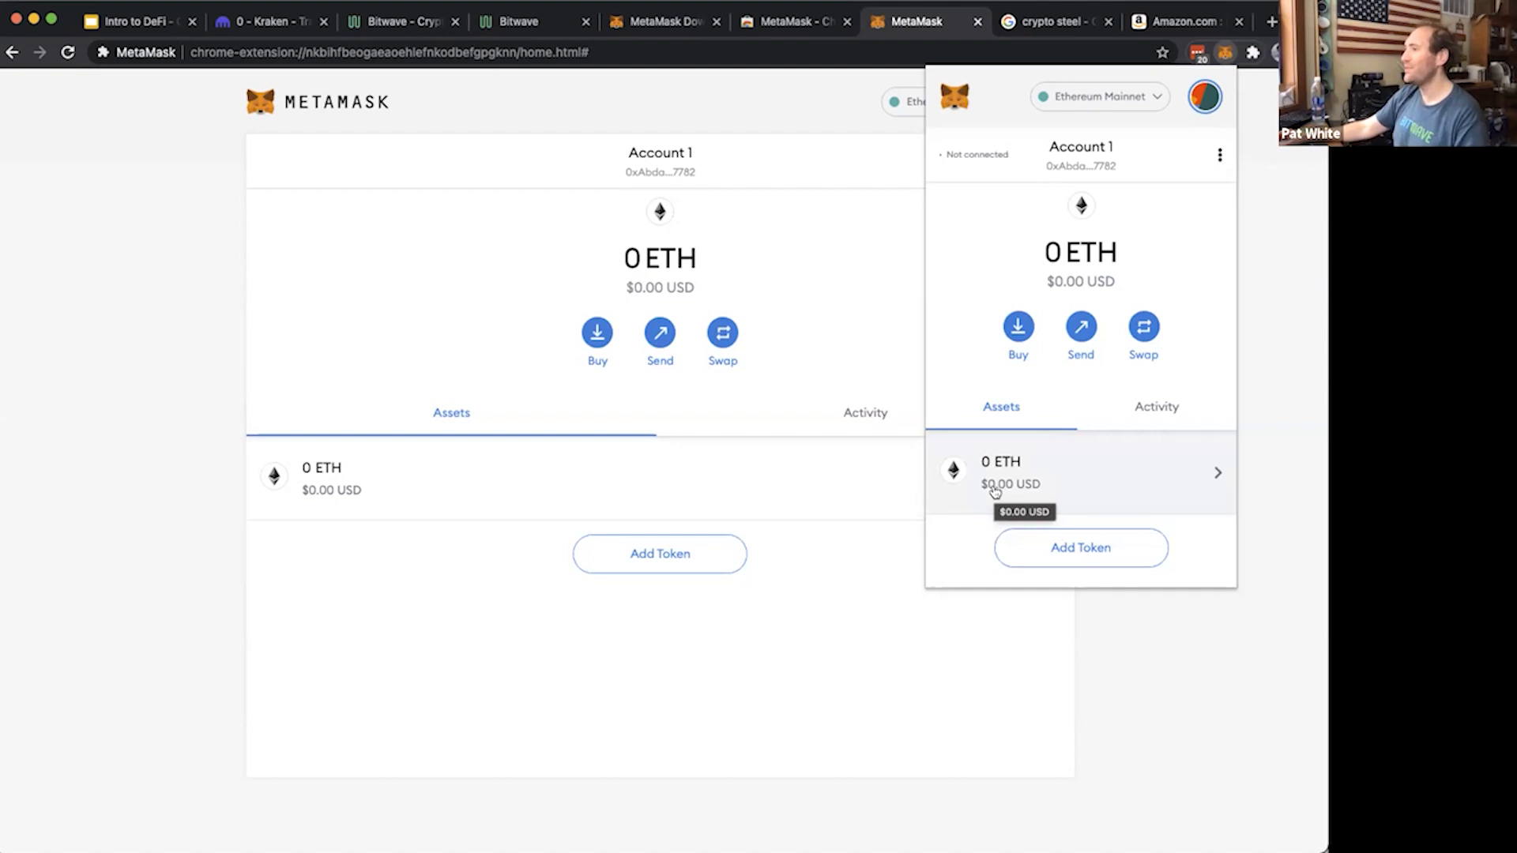
pyautogui.click(1074, 172)
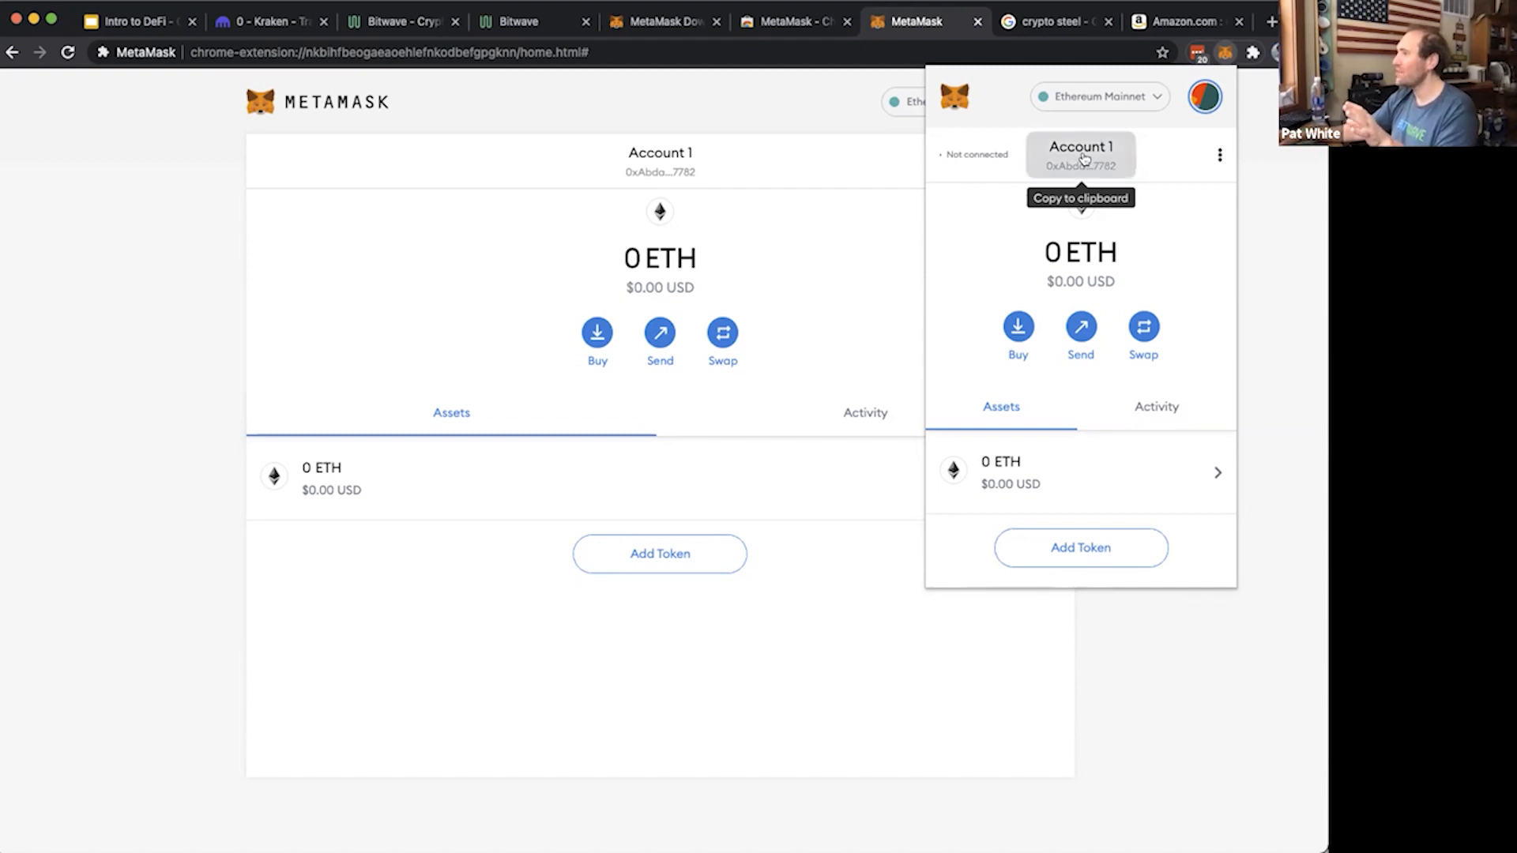
pyautogui.click(1085, 159)
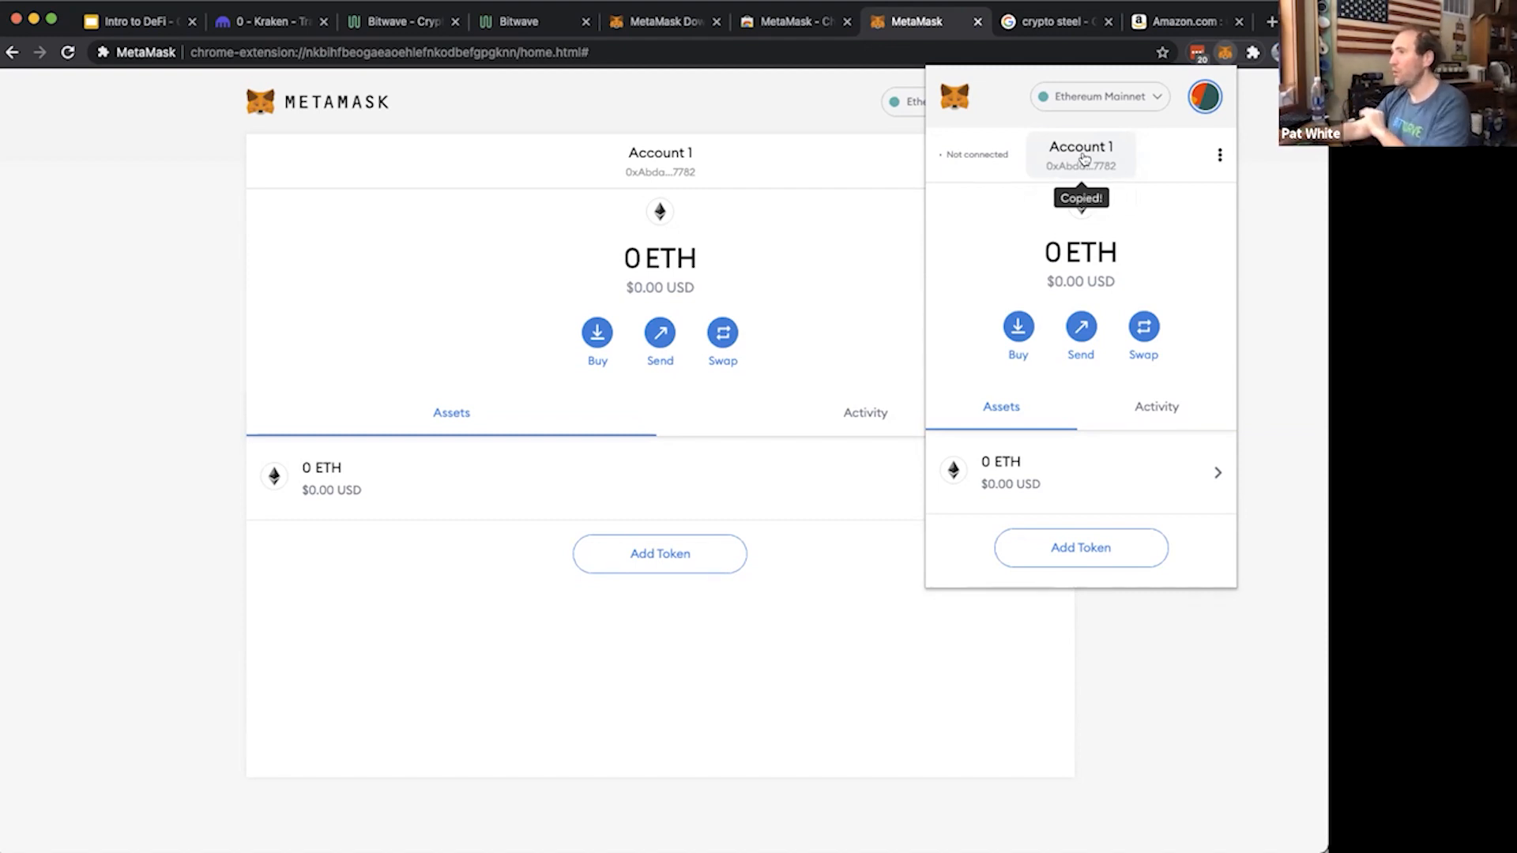
# Switch to Kraken and open the withdrawal page for the Ethereum (ETH) balance
pyautogui.click(247, 24)
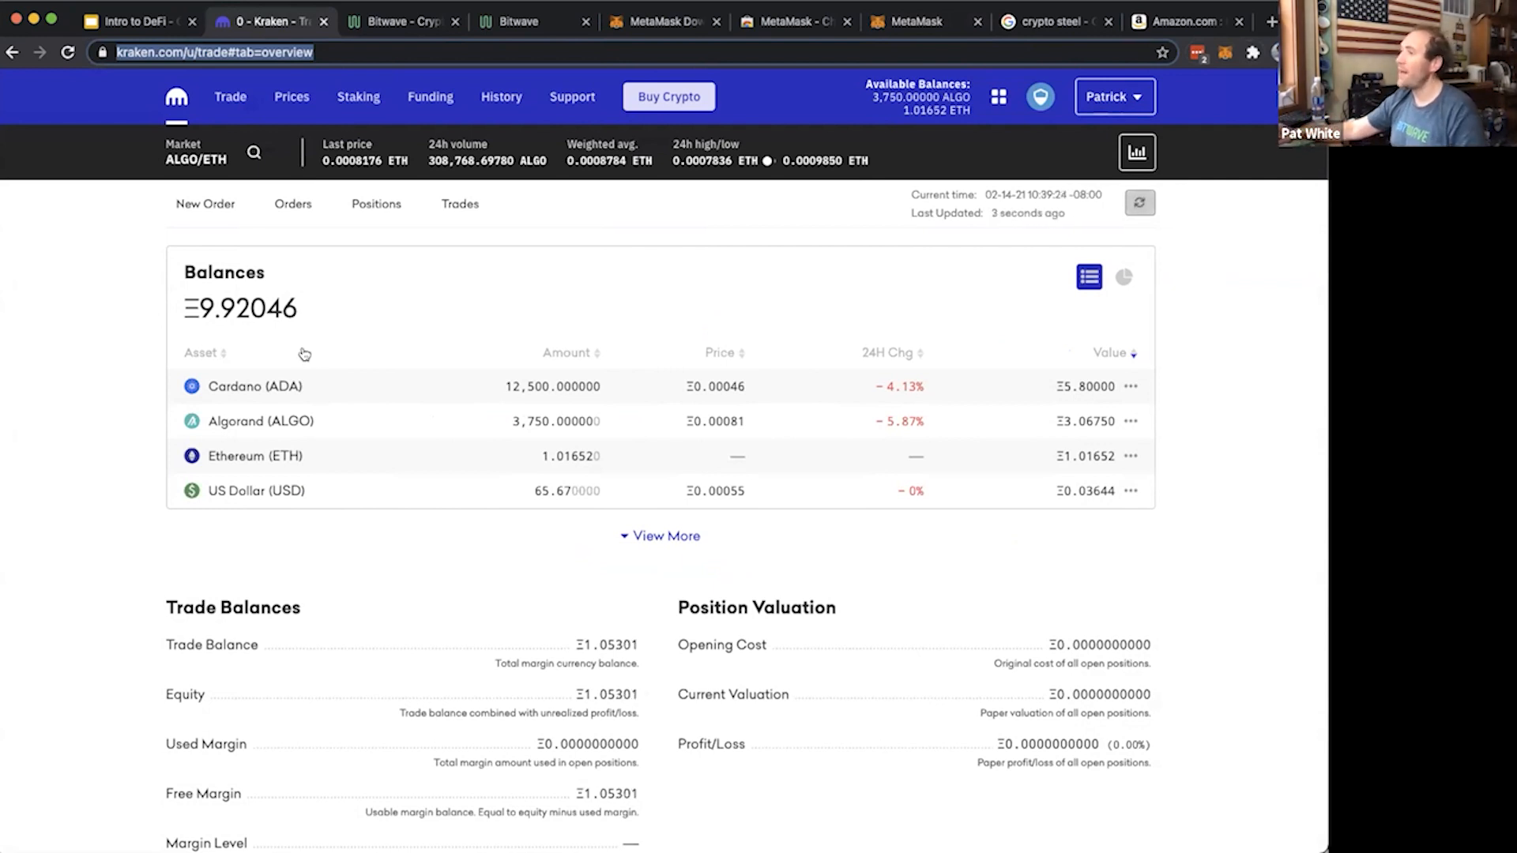
pyautogui.click(294, 457)
pyautogui.click(1130, 456)
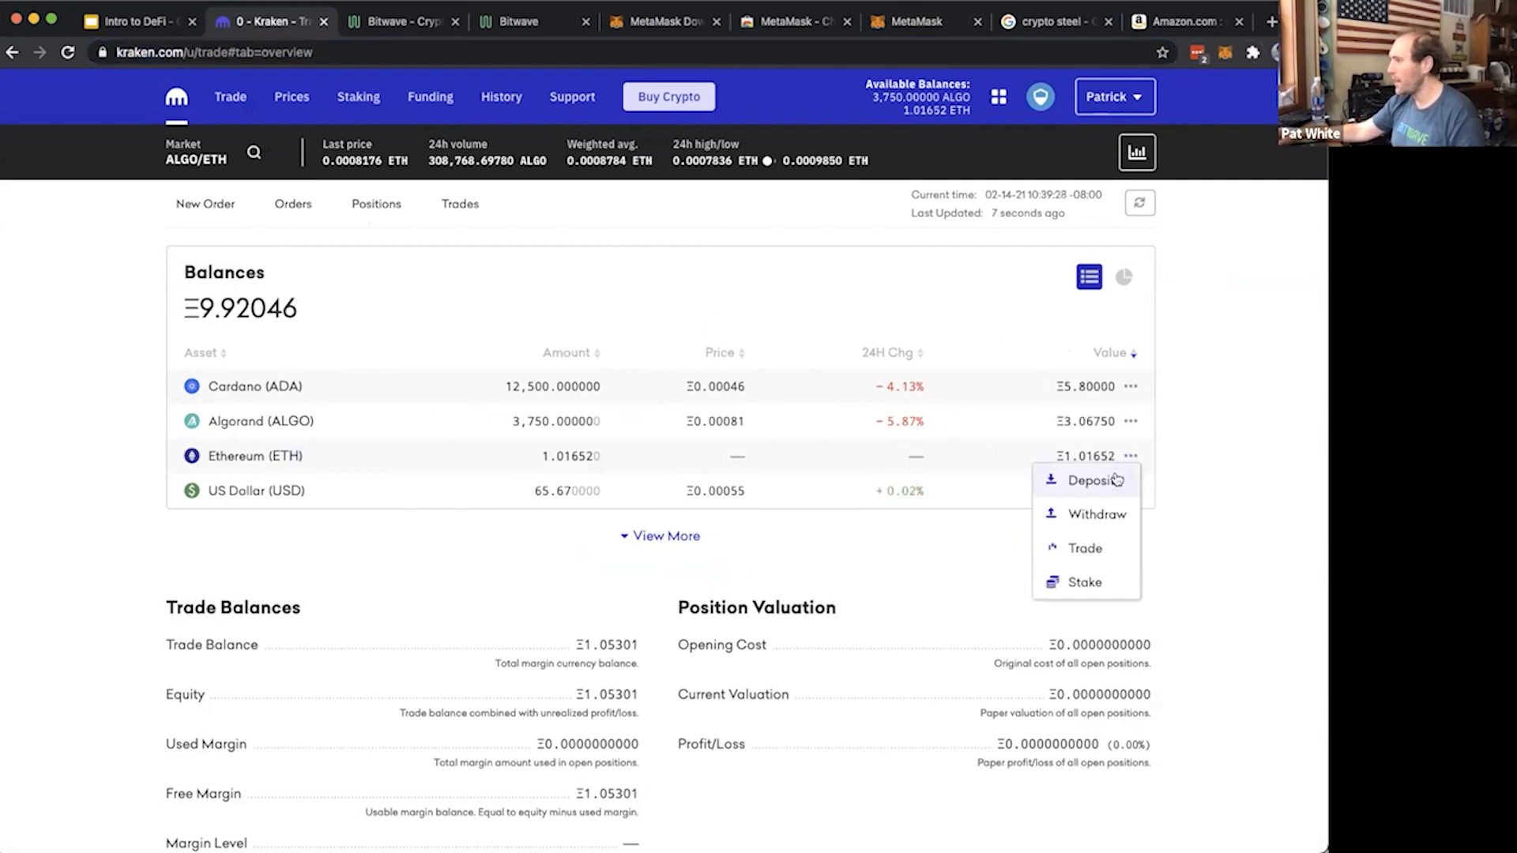
pyautogui.click(1098, 514)
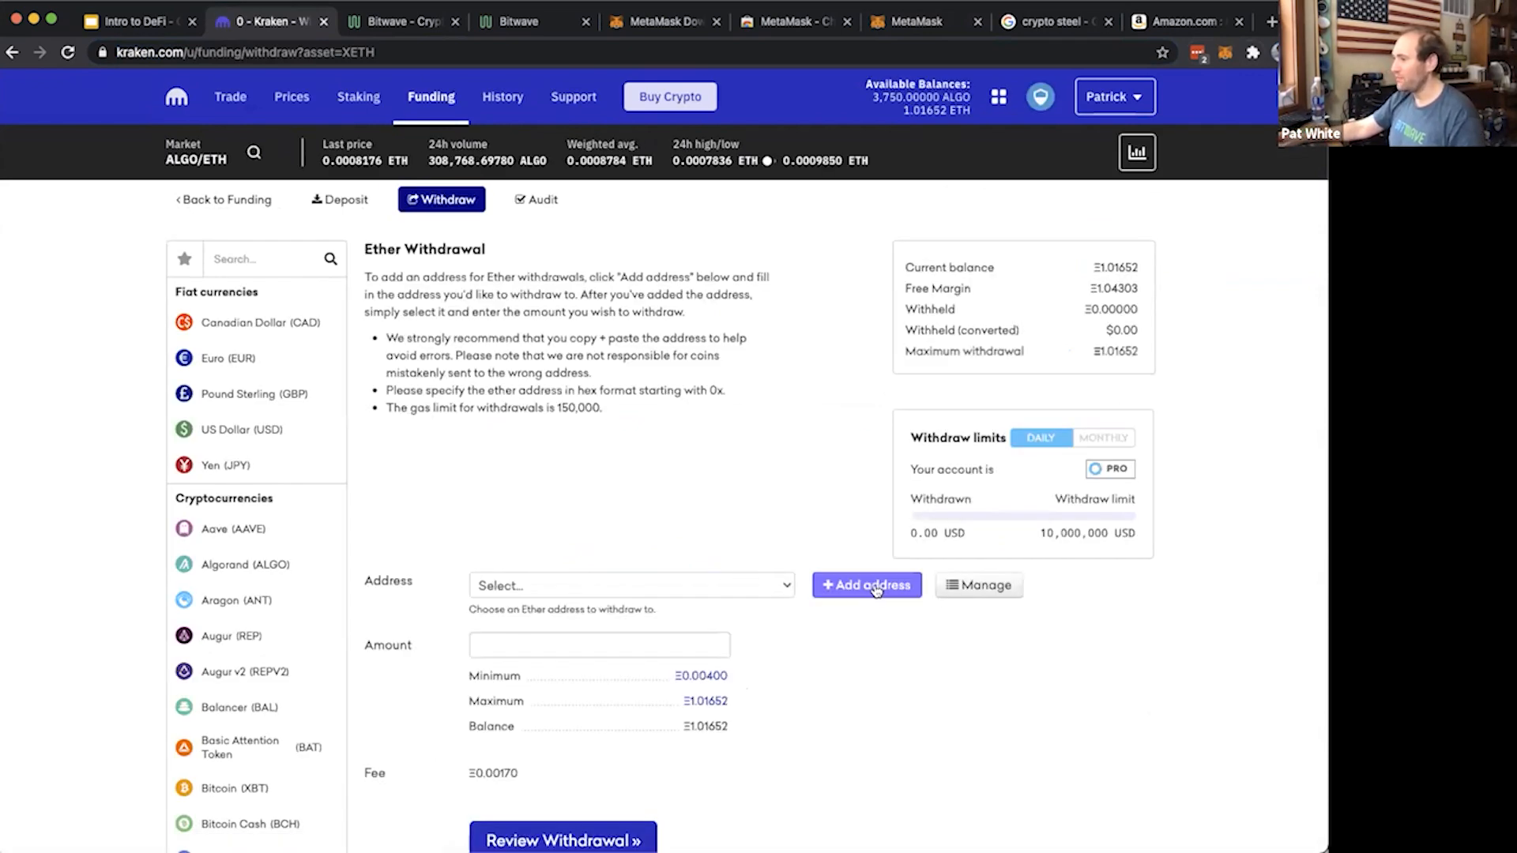
# Add a withdrawal address with the description "Test Metamask" and paste the copied wallet address as its Ether address
pyautogui.click(873, 586)
pyautogui.click(748, 607)
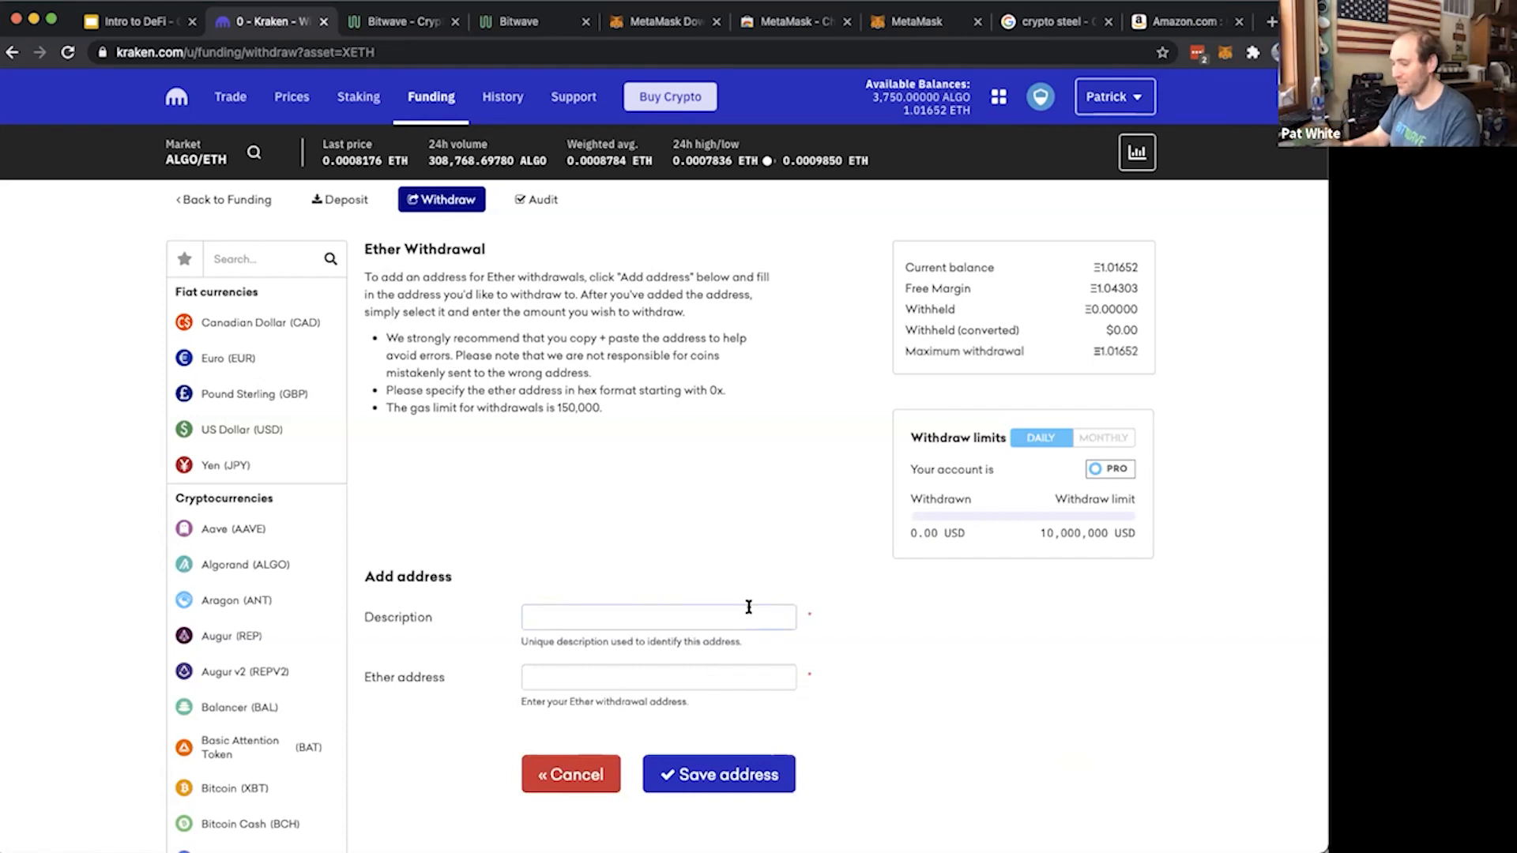
pyautogui.write('Test Metamask')
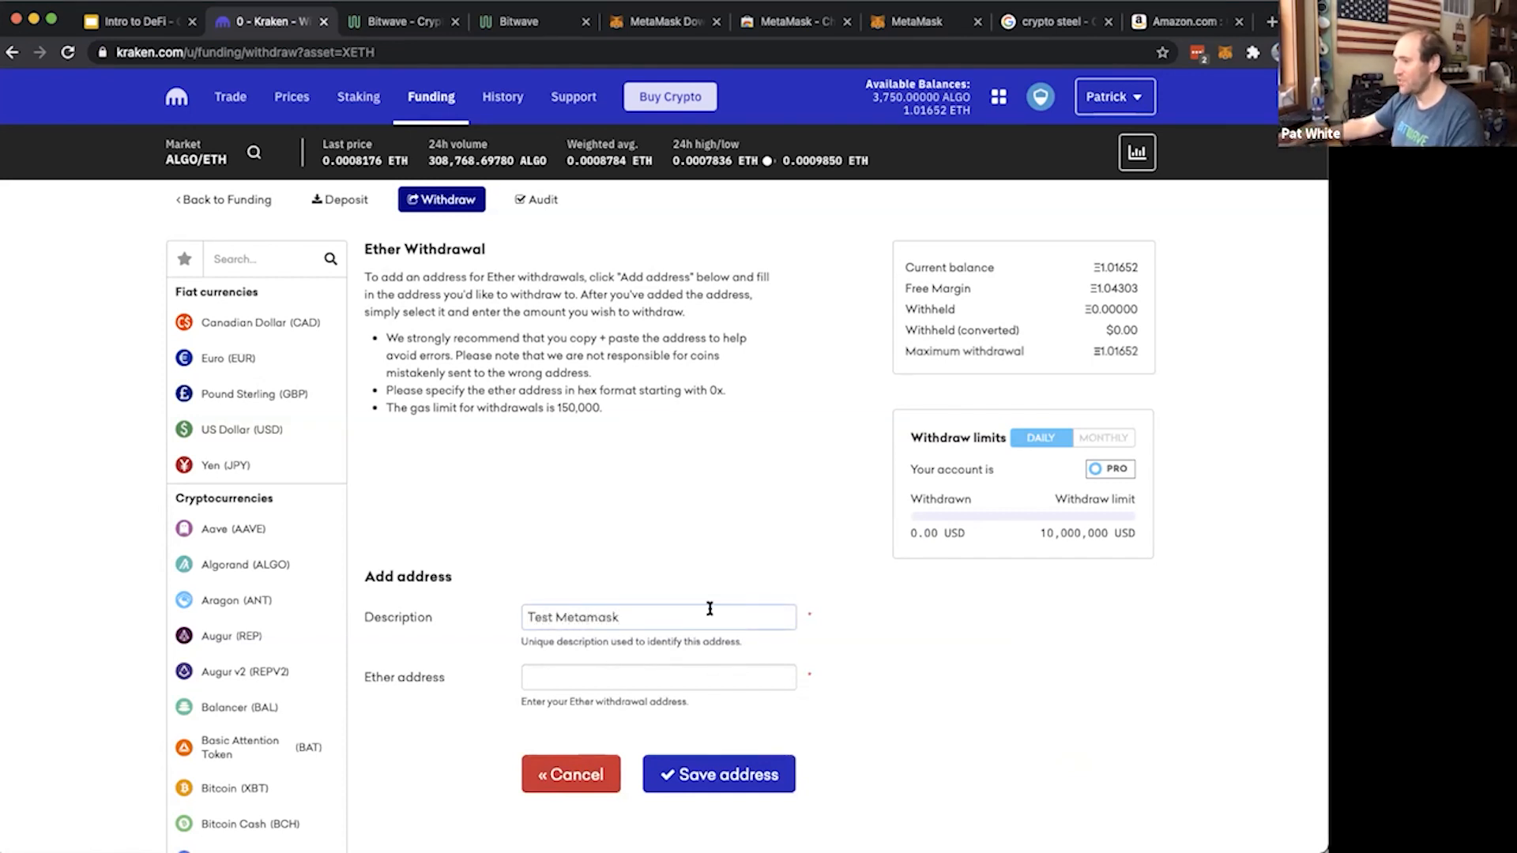
pyautogui.click(600, 681)
pyautogui.press('super+v')
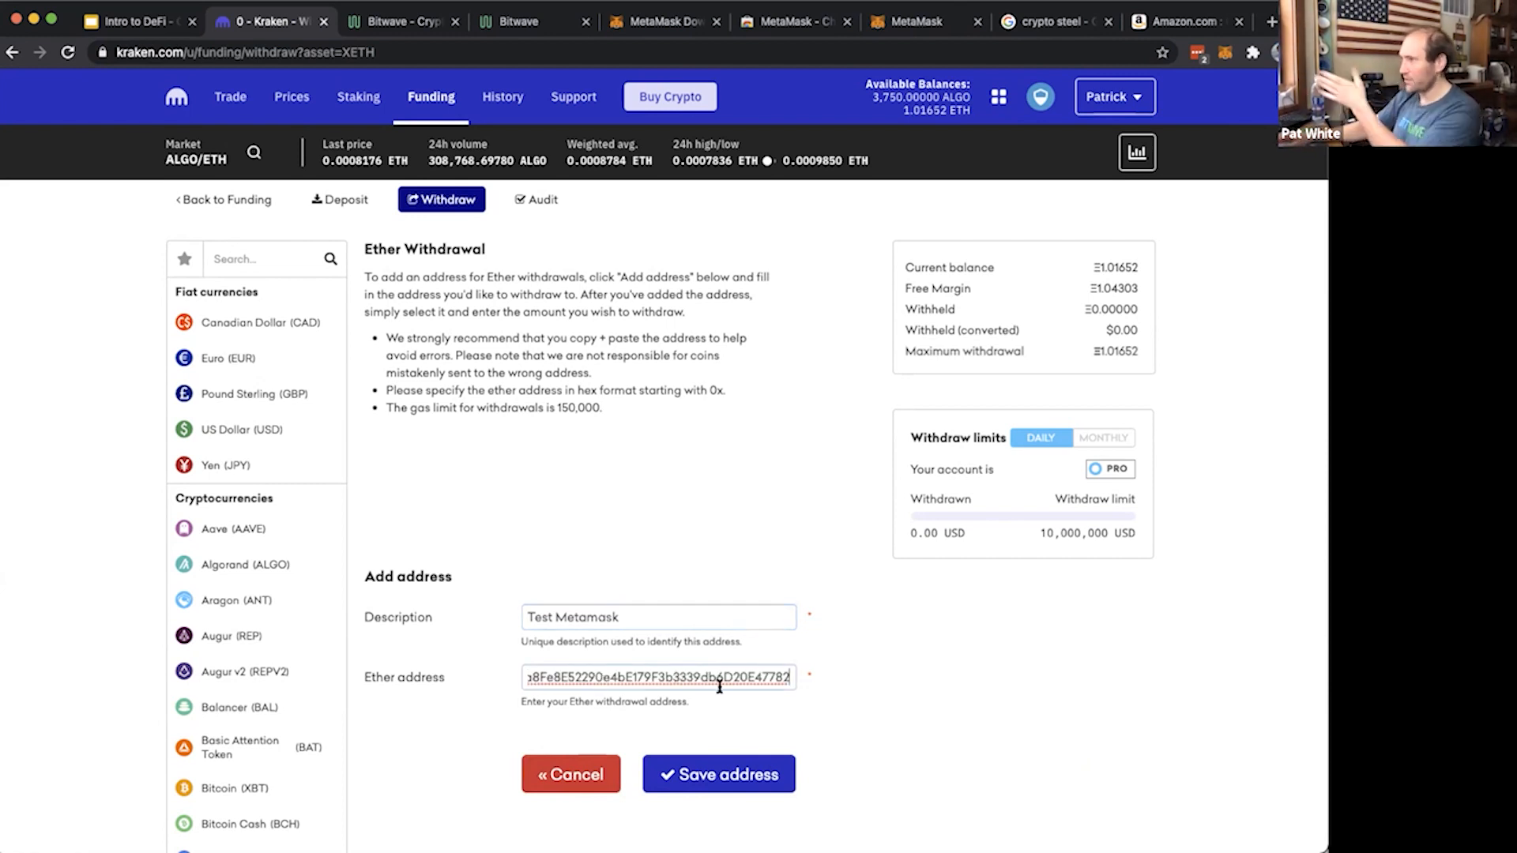
# Check the start of the pasted Ether address against the Account 1 address in MetaMask and save the withdrawal address
pyautogui.hscroll(-2, 741, 688)
pyautogui.moveTo(535, 670); pyautogui.dragTo(581, 670)
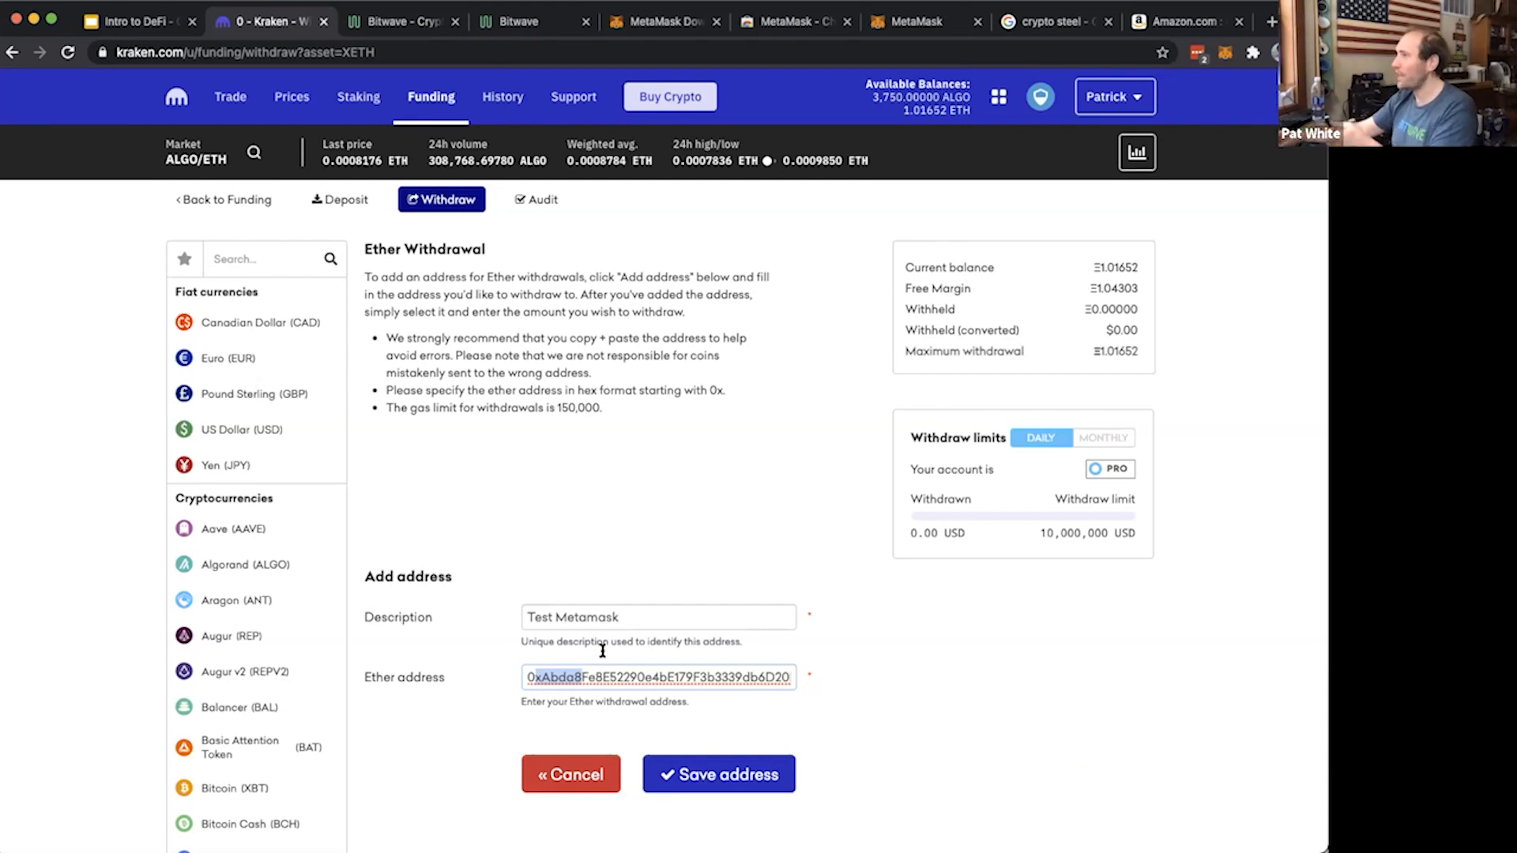
pyautogui.click(1224, 52)
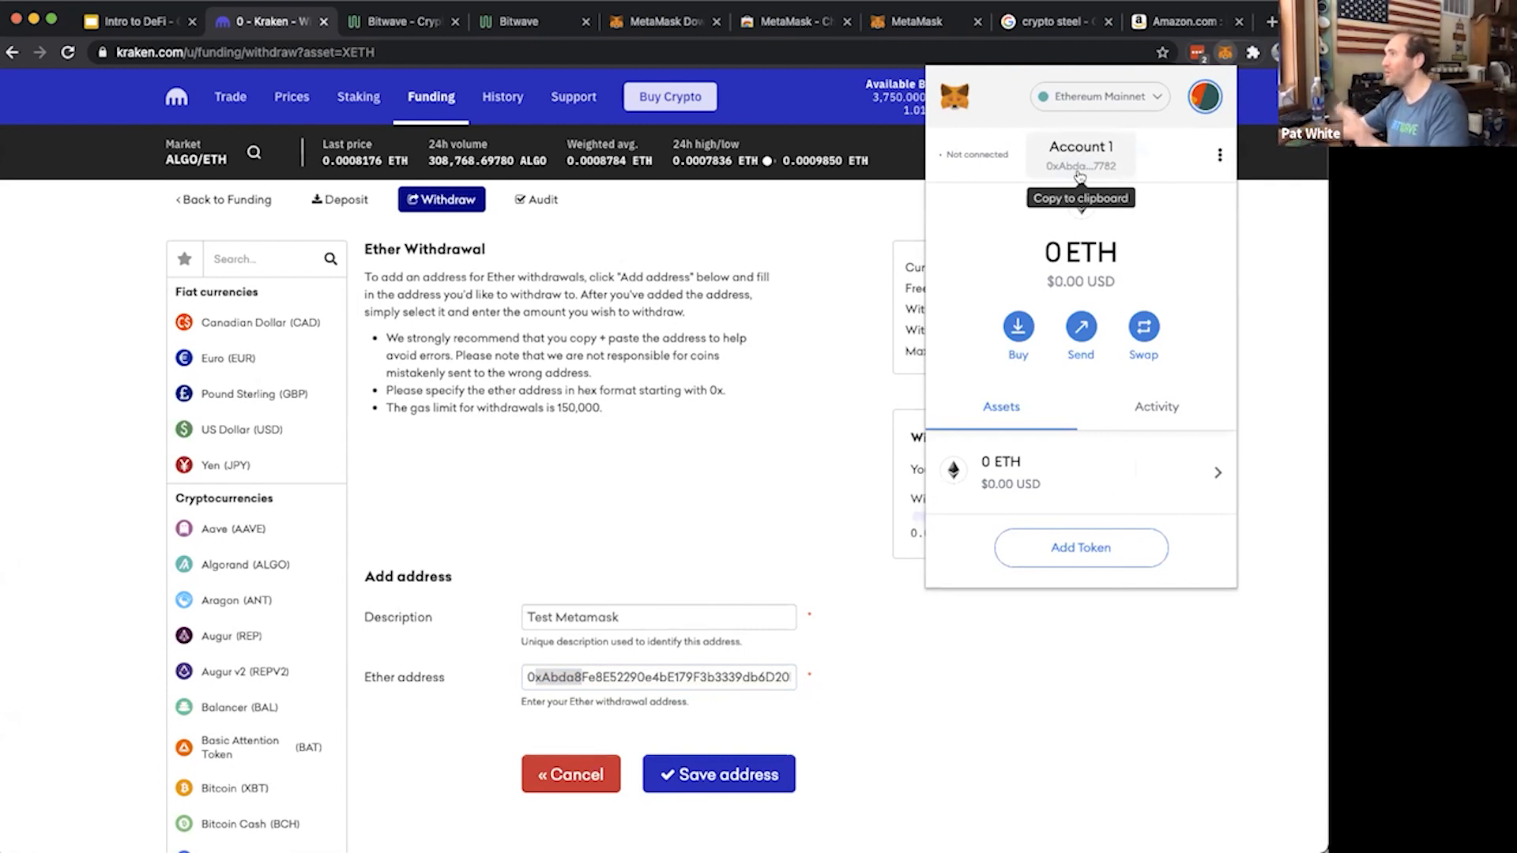
pyautogui.click(759, 772)
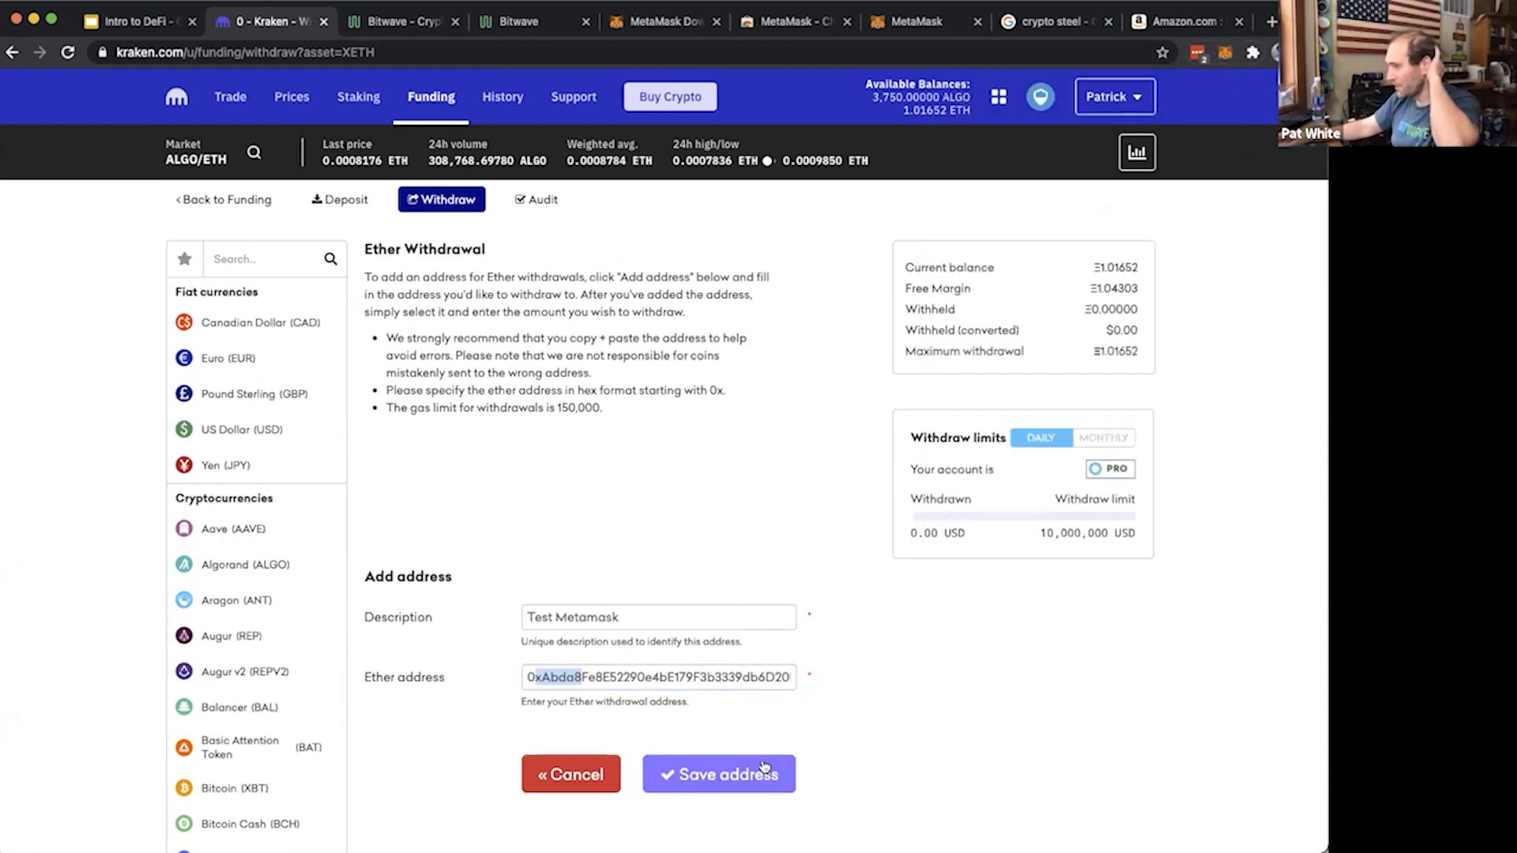
pyautogui.click(760, 770)
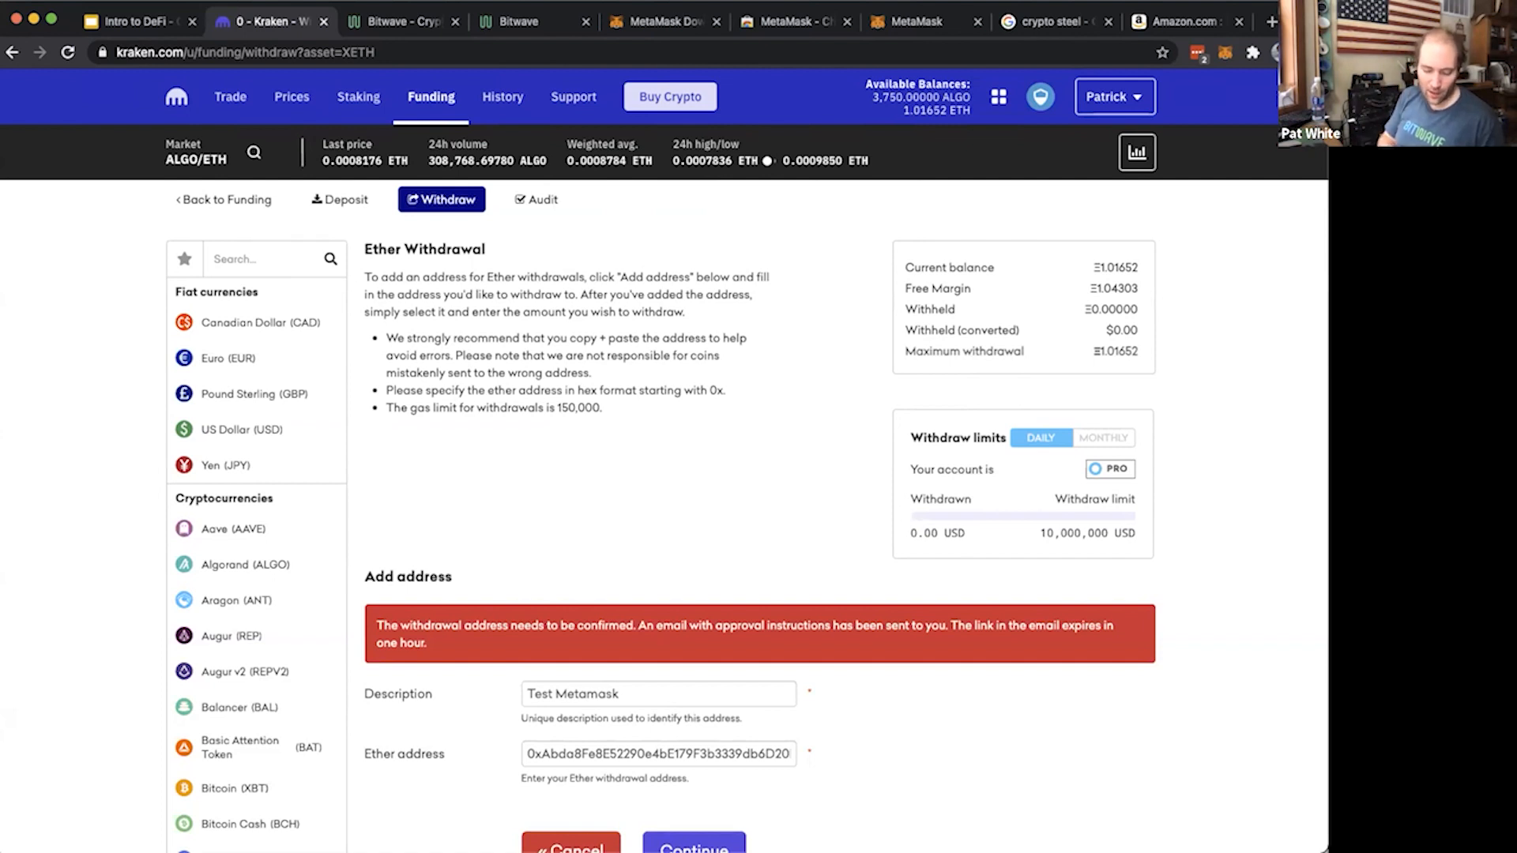
# Reload the Ether withdrawal form and submit a withdrawal of the maximum 1.01652 ETH to the "Test Metamask" address
pyautogui.click(434, 200)
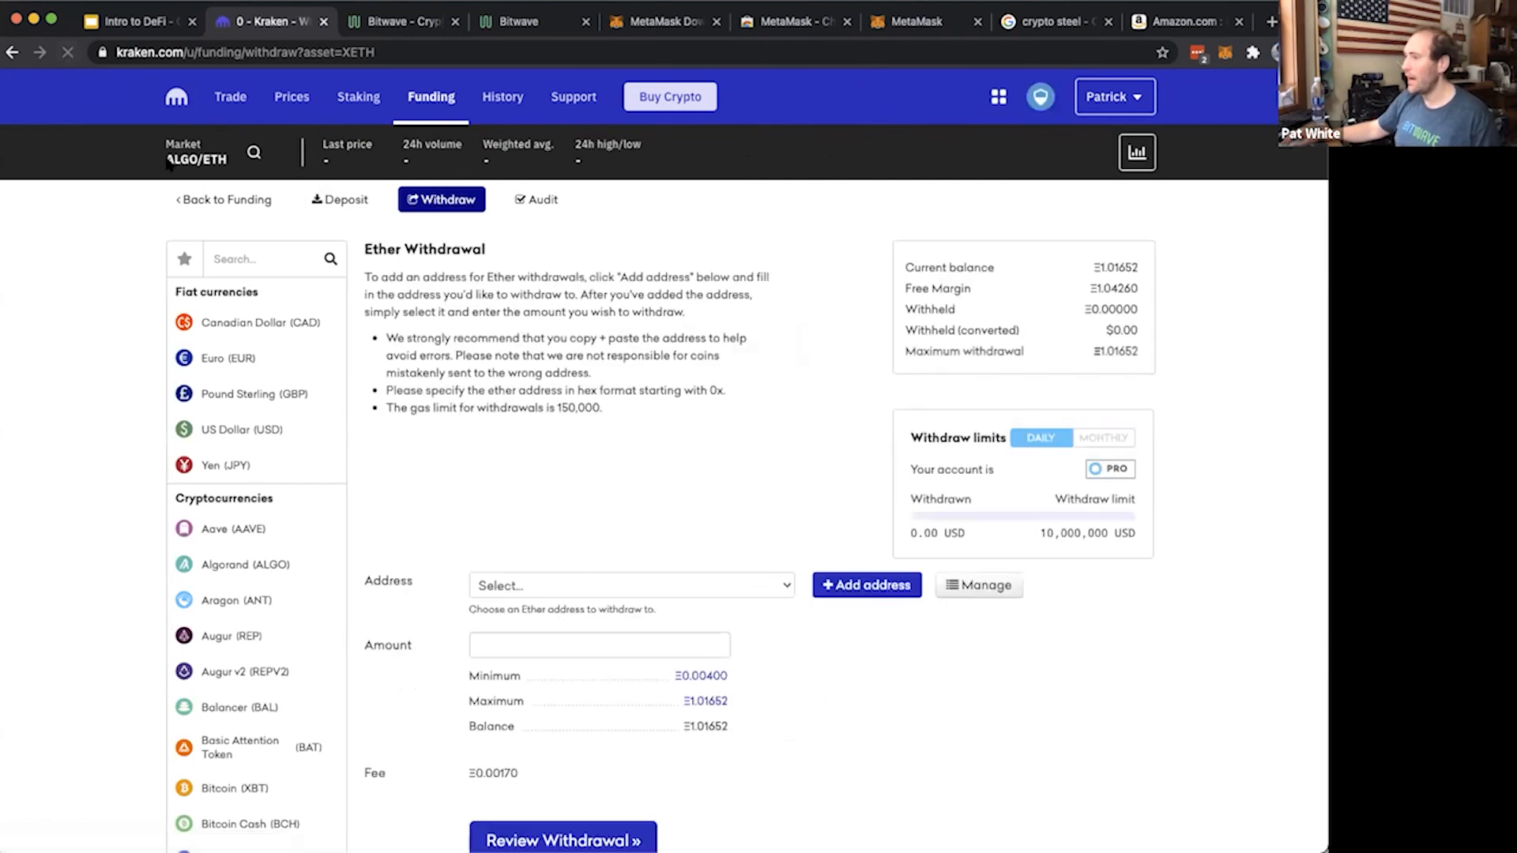
pyautogui.click(590, 577)
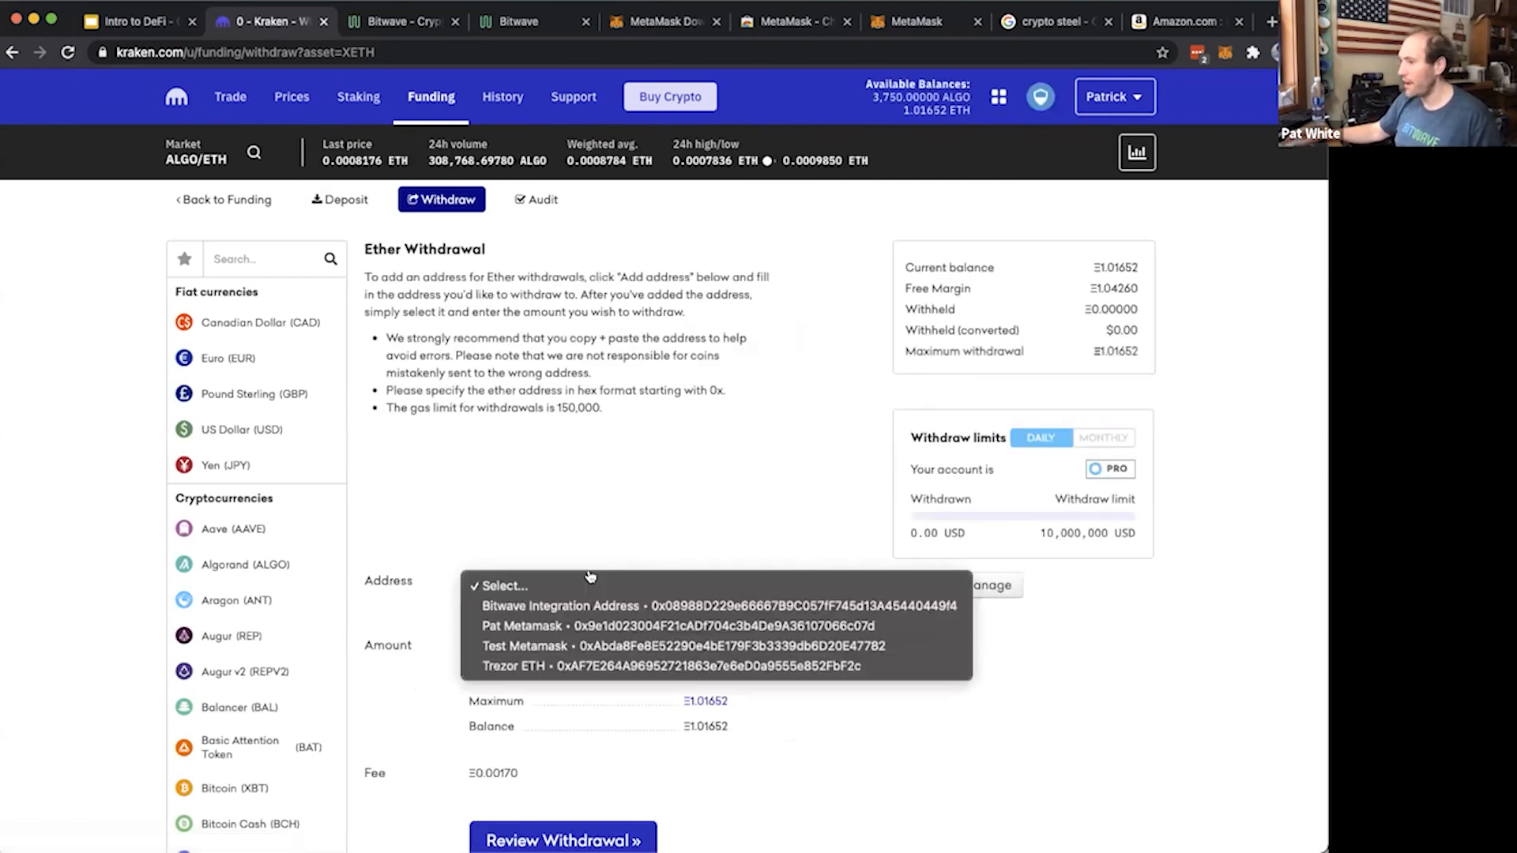
pyautogui.click(599, 646)
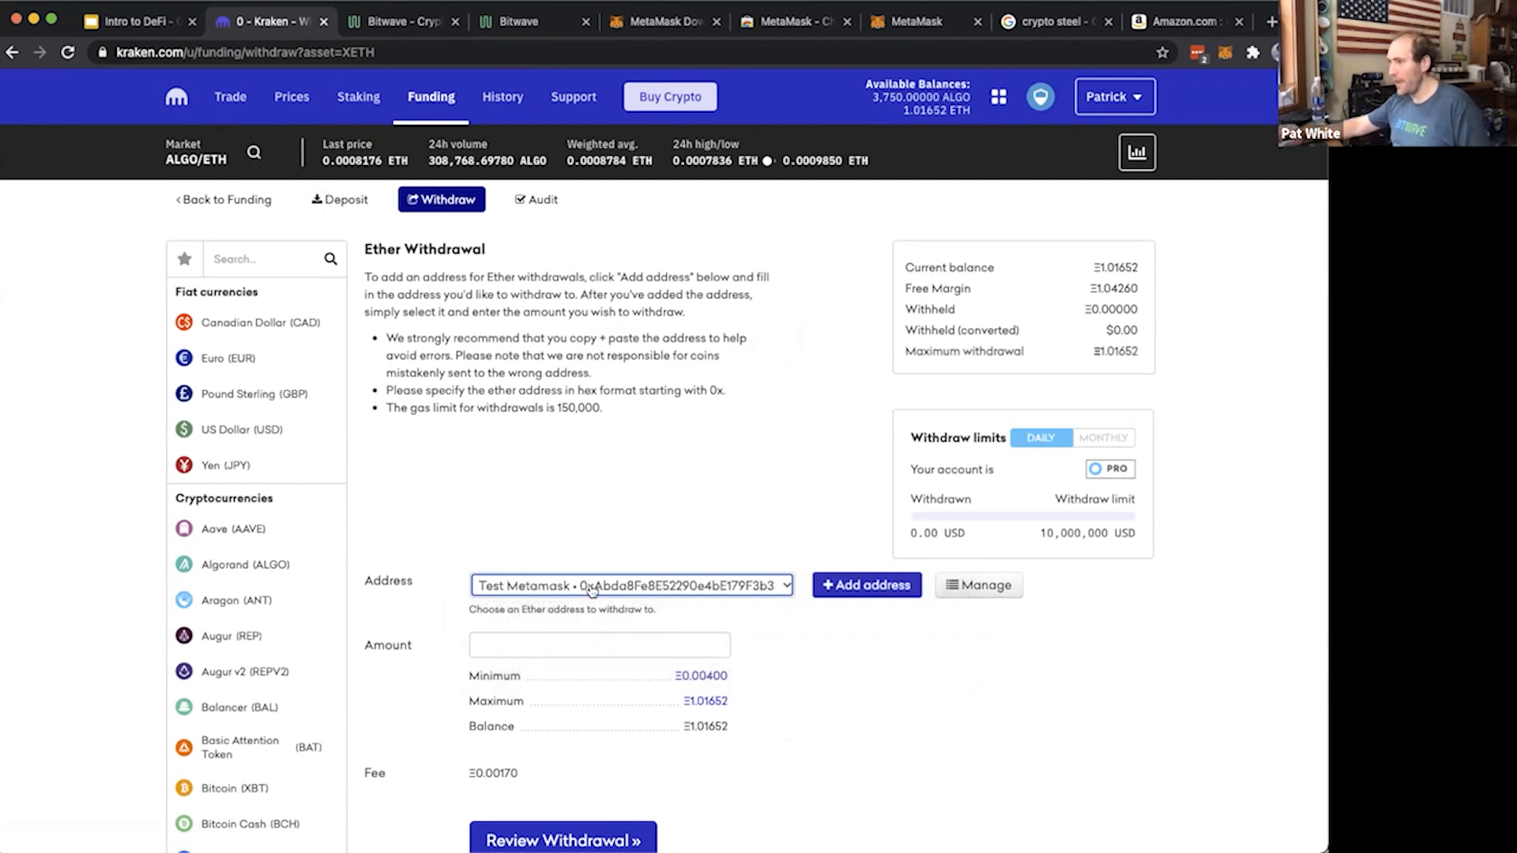
pyautogui.click(705, 701)
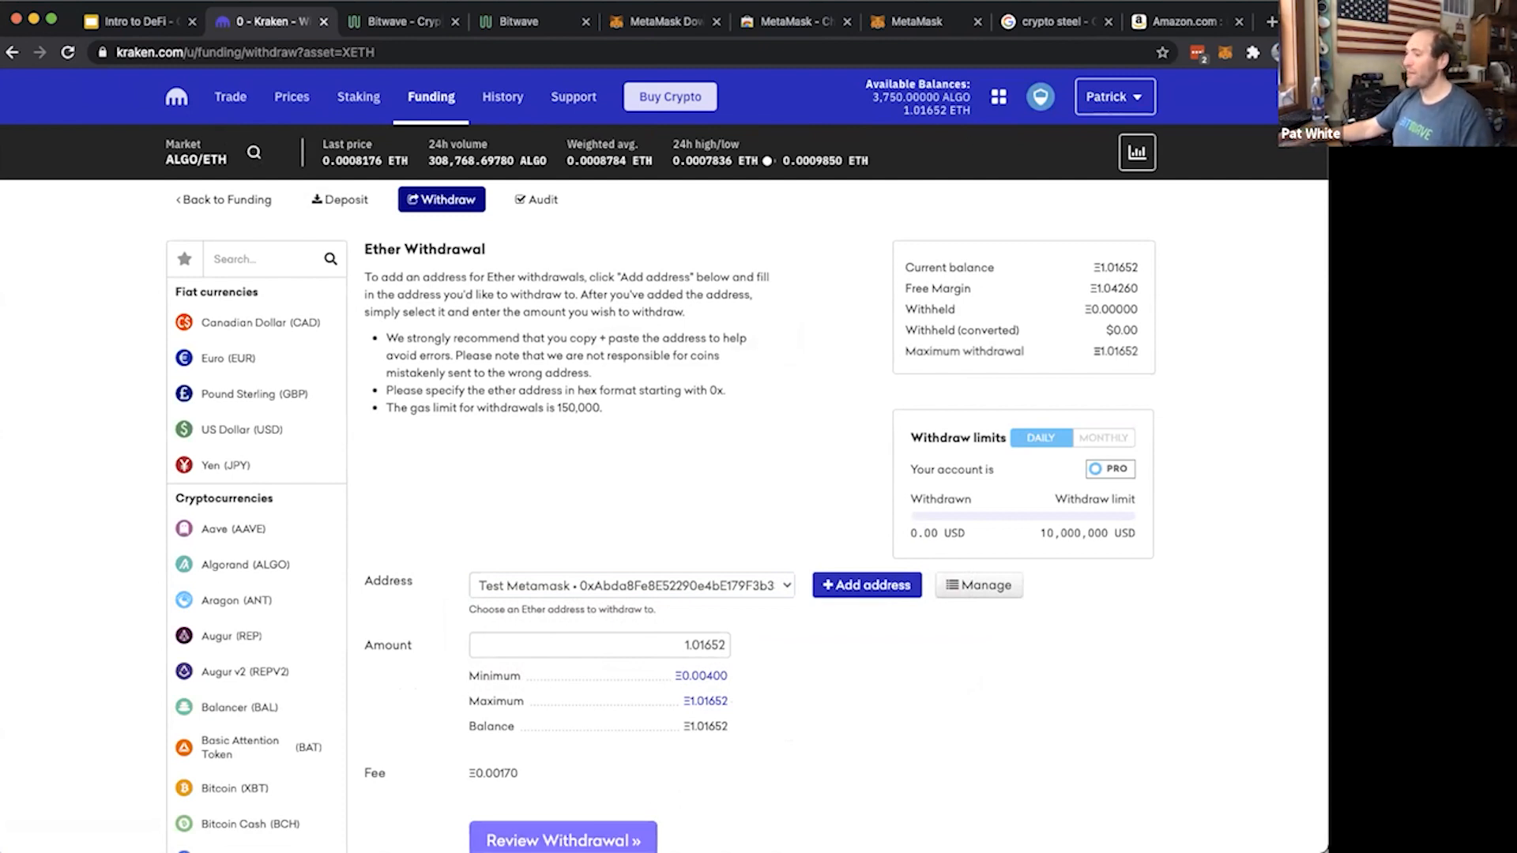
pyautogui.click(563, 840)
pyautogui.click(677, 778)
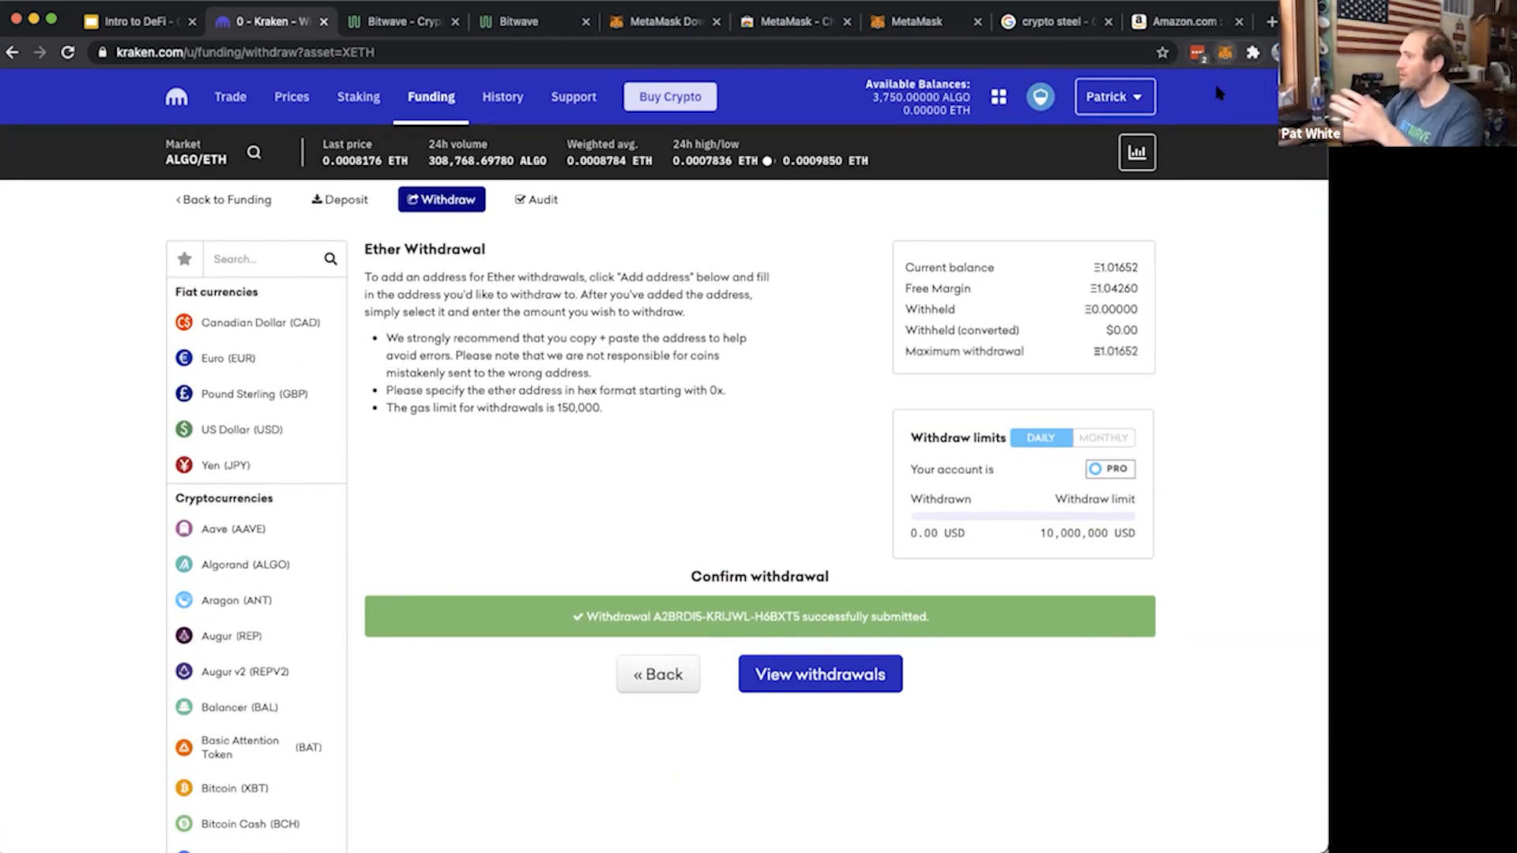
# Copy the Account 1 address from the MetaMask extension and switch to the wallets page in Bitwave
pyautogui.click(1223, 54)
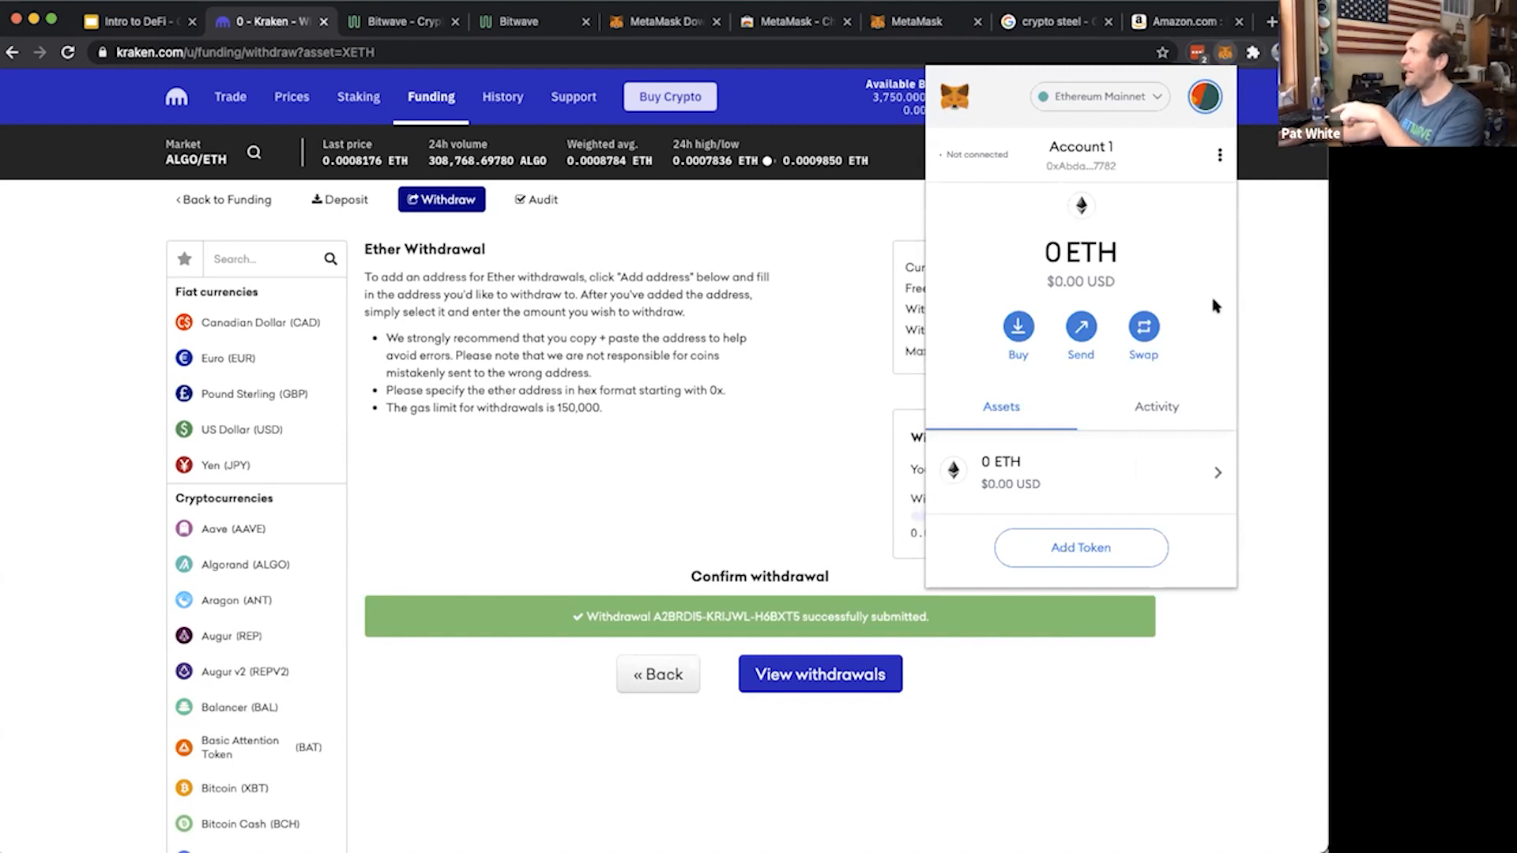
pyautogui.click(1080, 151)
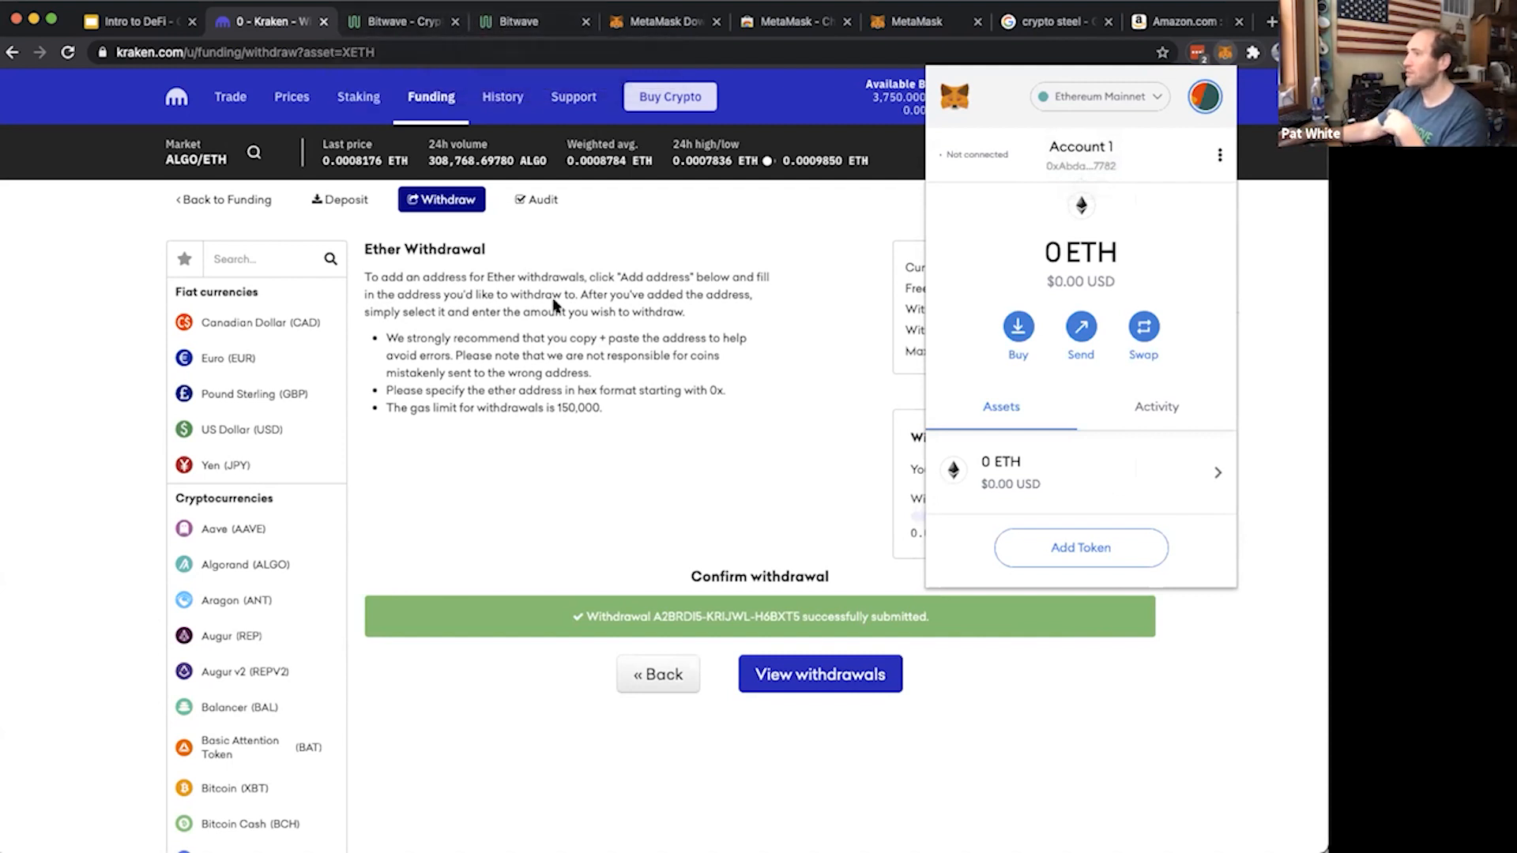
pyautogui.click(535, 68)
pyautogui.click(544, 19)
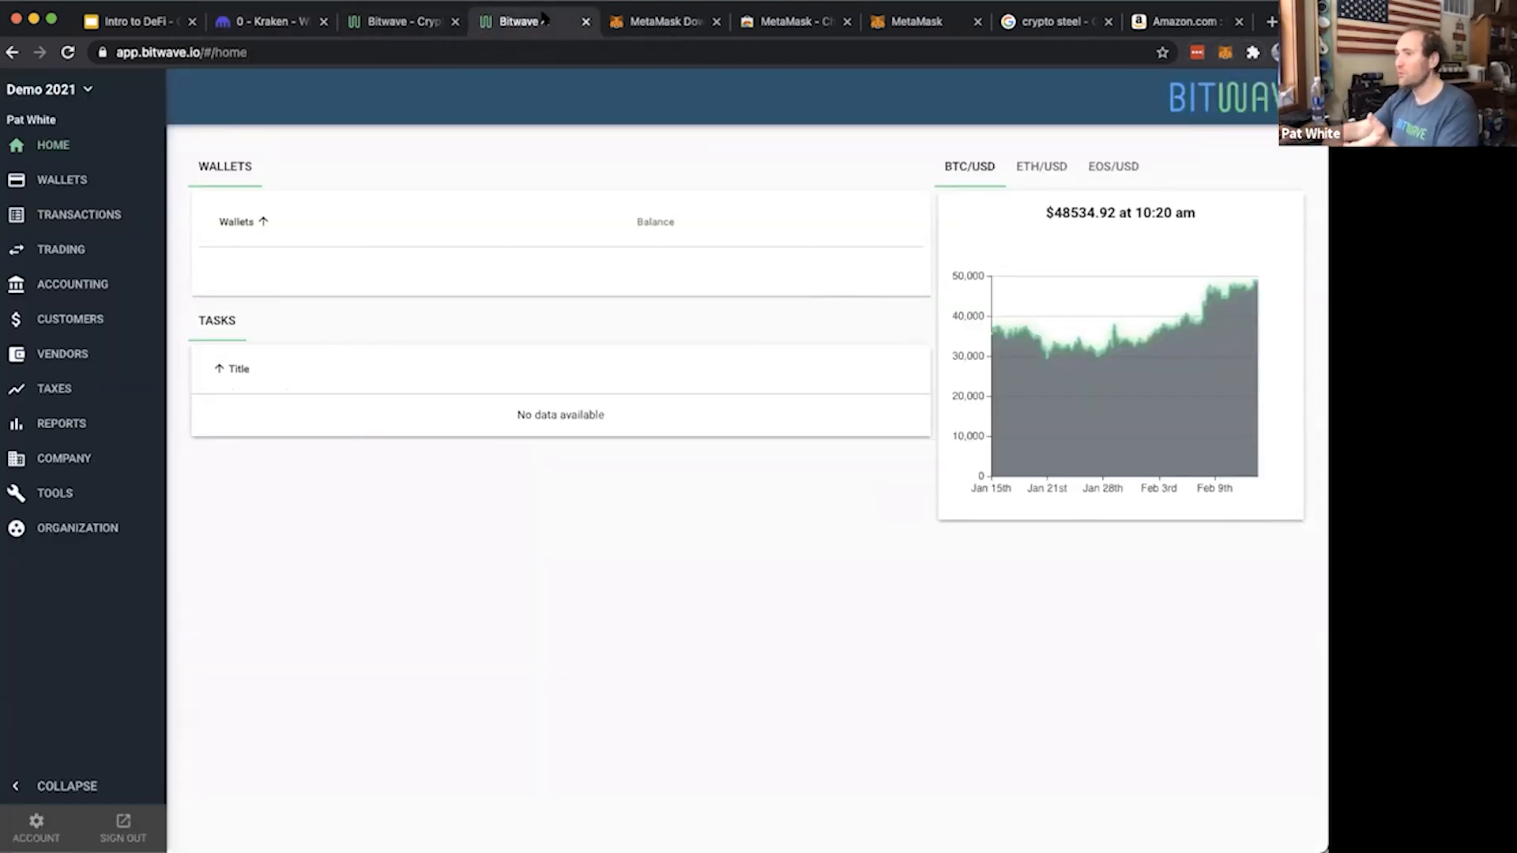
pyautogui.click(65, 184)
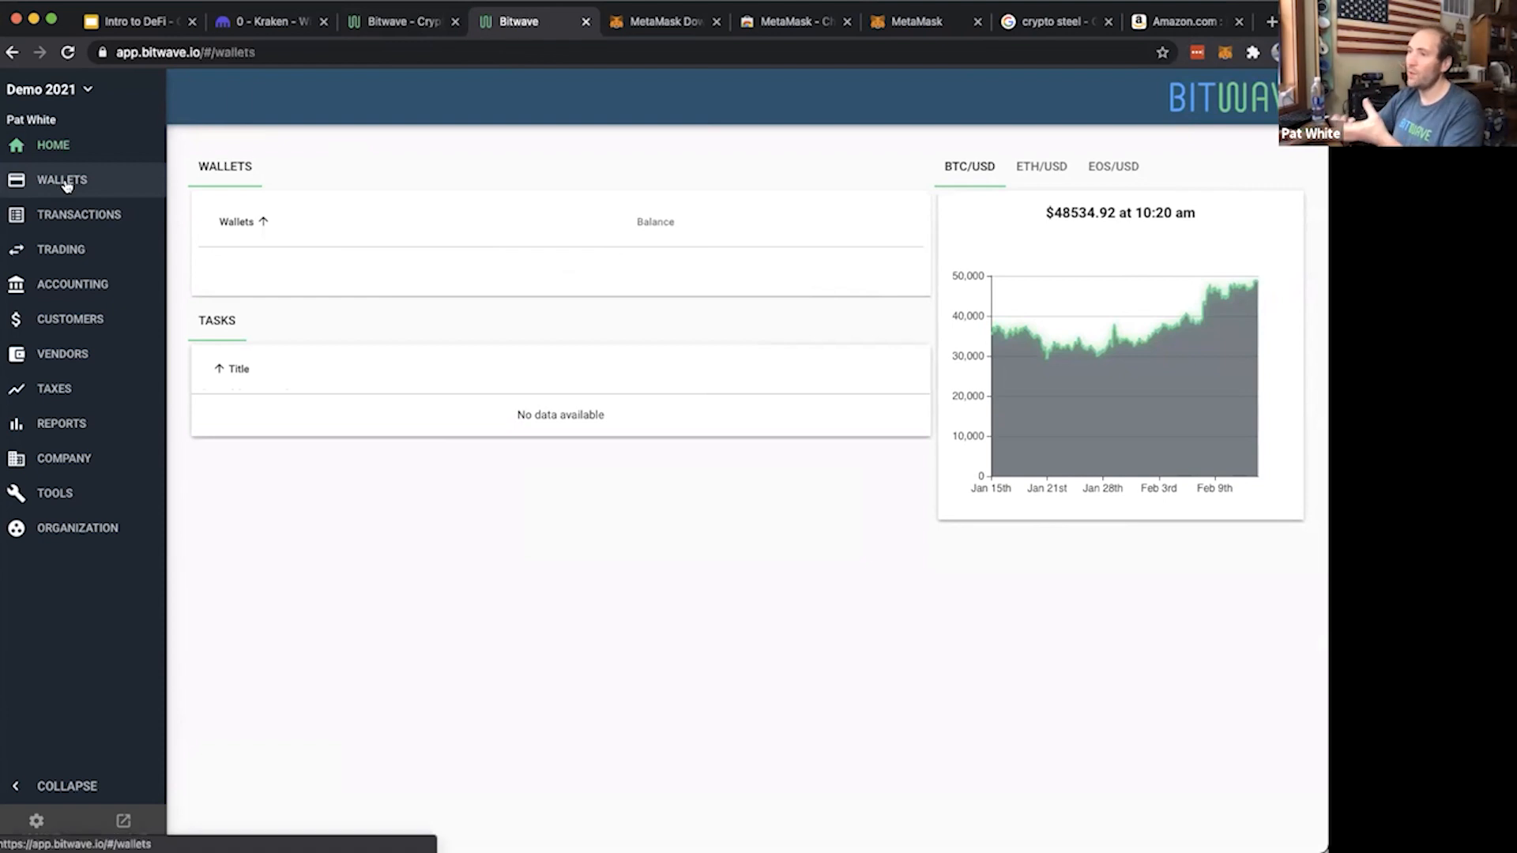
# Start creating a wallet of type Watch Wallet and name it "Metamask"
pyautogui.click(1249, 163)
pyautogui.click(399, 489)
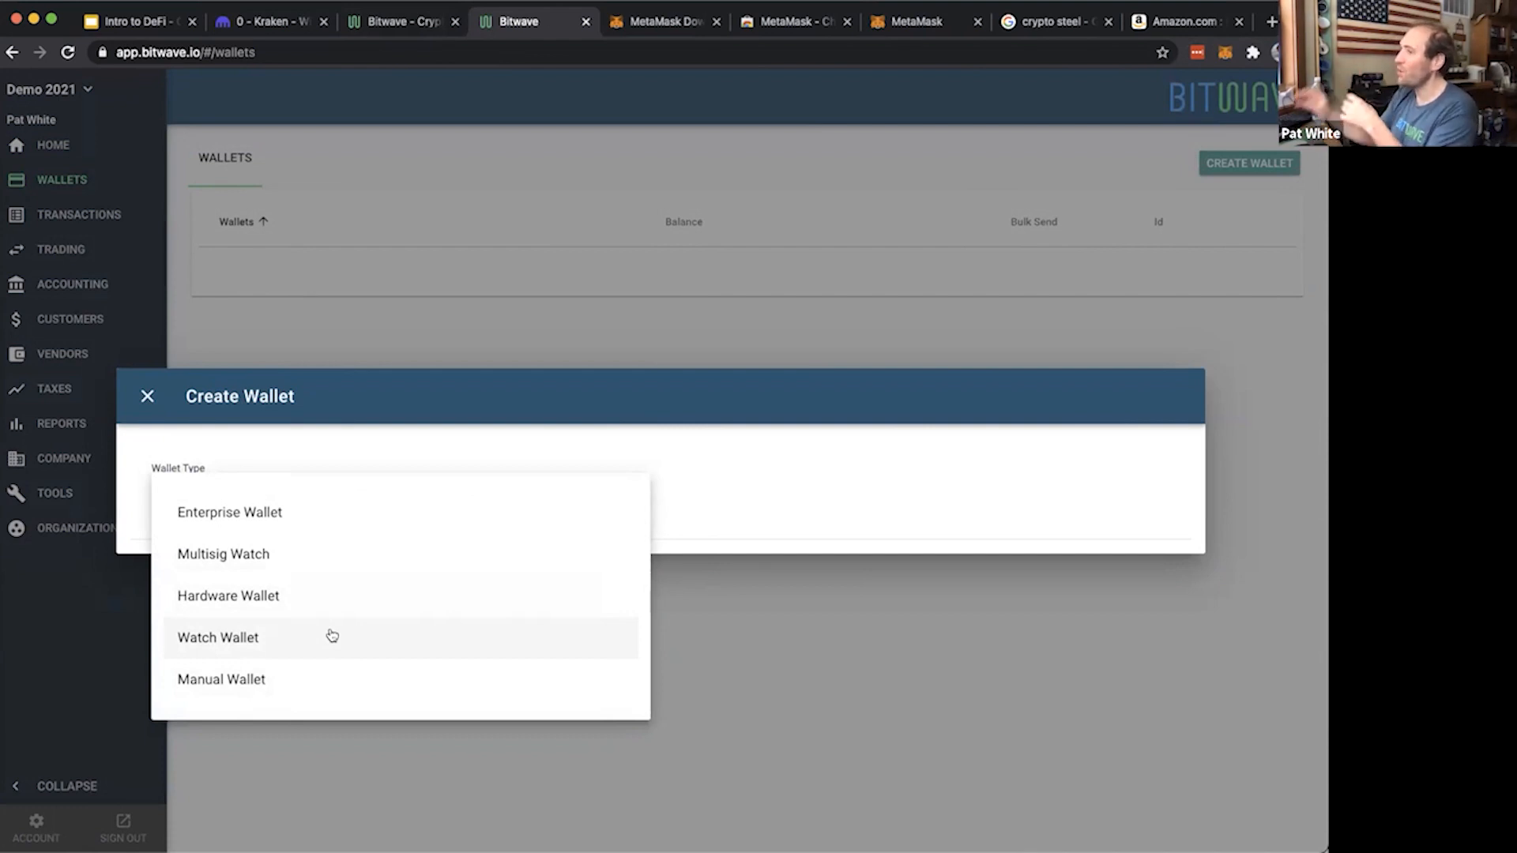
pyautogui.click(331, 636)
pyautogui.click(366, 410)
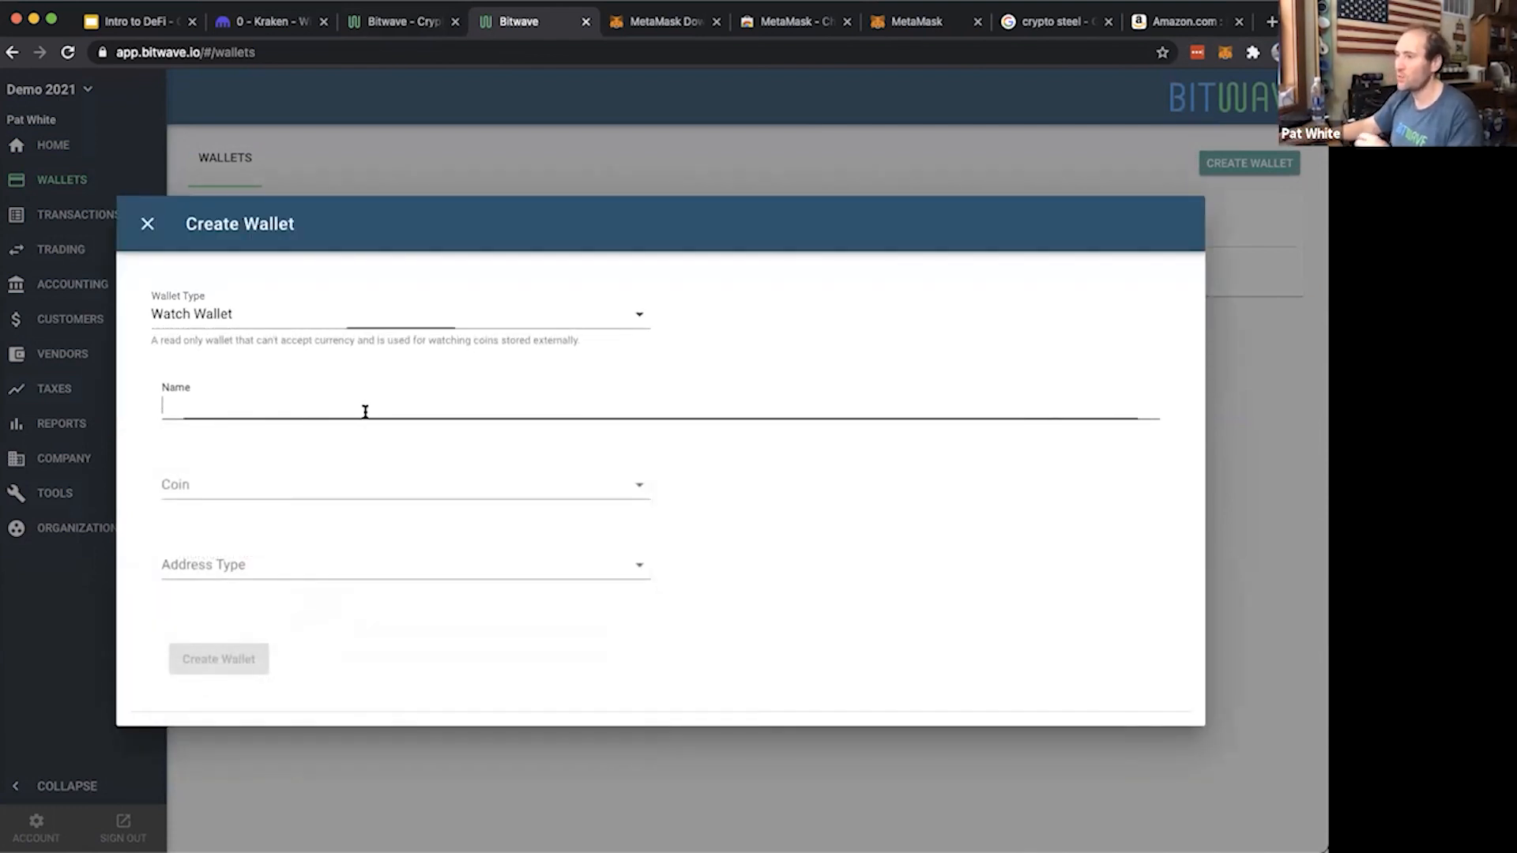
pyautogui.write('Test')
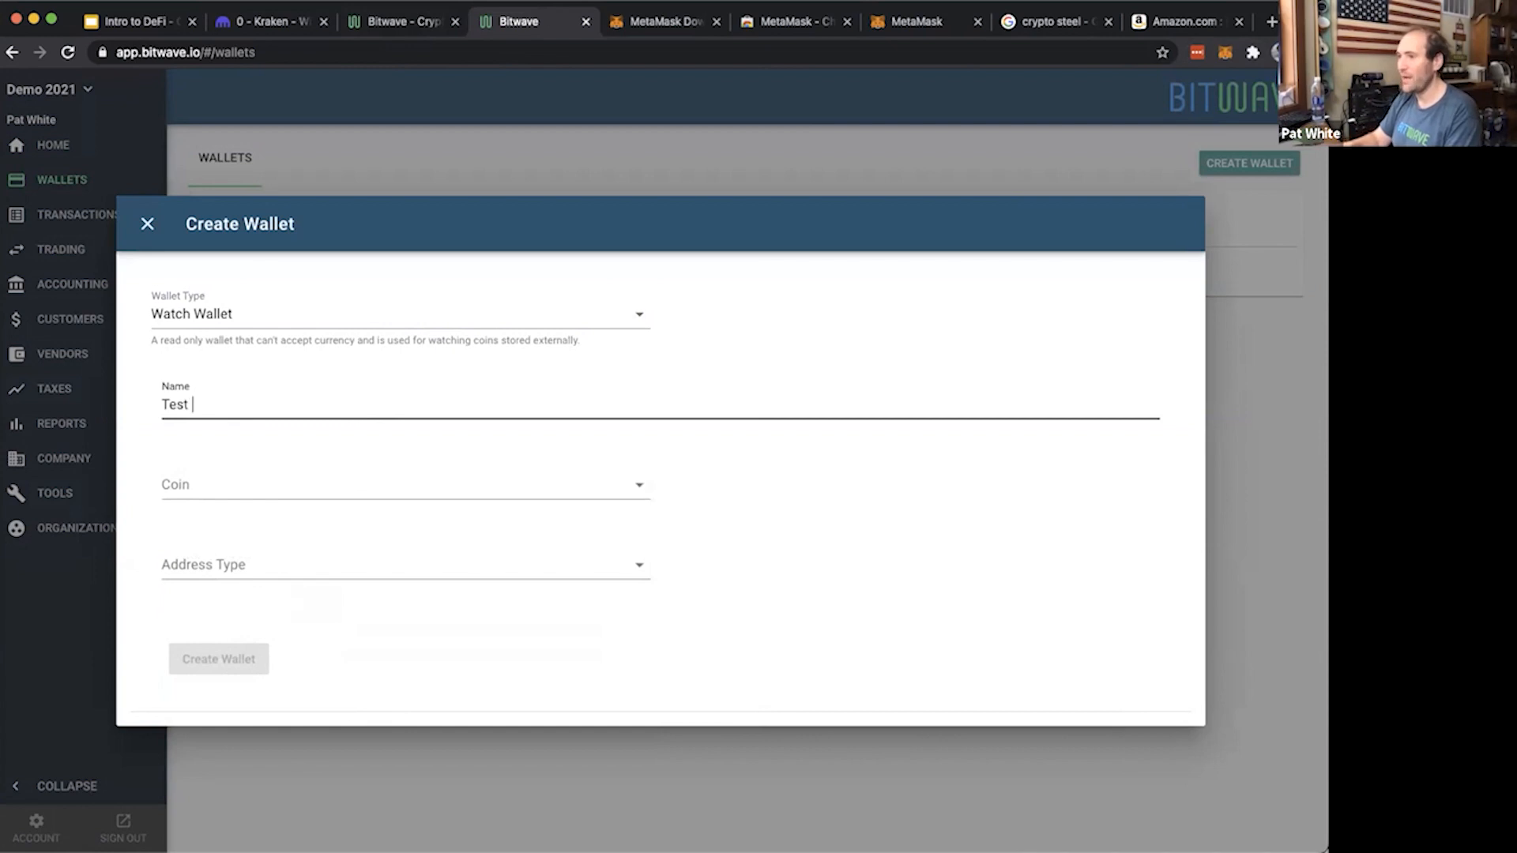
pyautogui.press('BackSpace')
pyautogui.press('BackSpace')
pyautogui.press('BackSpace')
pyautogui.write('Metamask')
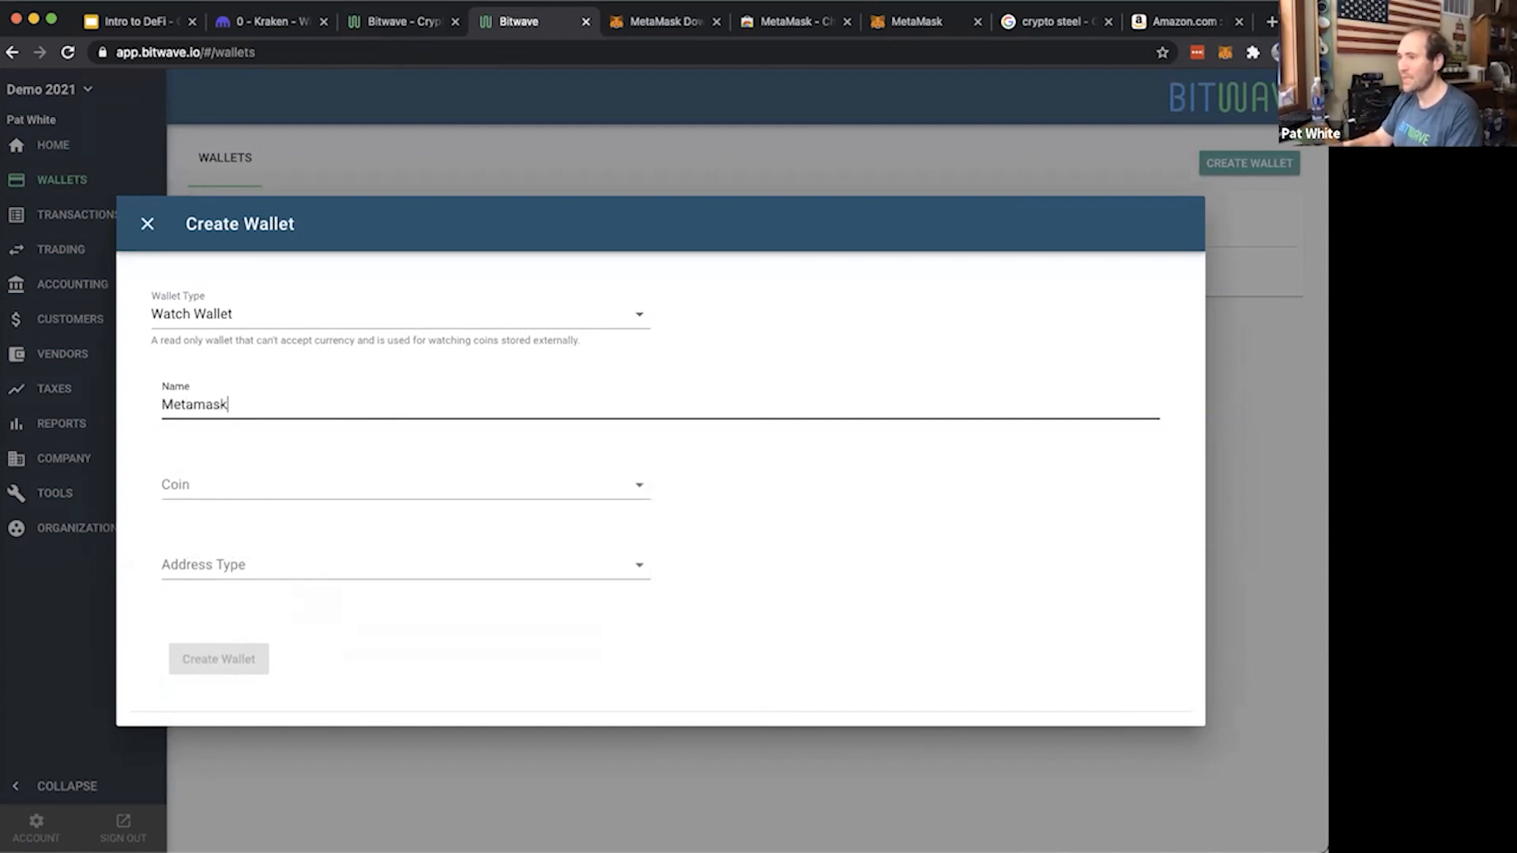
# Set the coin to ETH and the address type to Simple, paste the copied wallet address, and create the wallet
pyautogui.click(331, 483)
pyautogui.click(251, 545)
pyautogui.click(261, 572)
pyautogui.click(249, 593)
pyautogui.click(267, 600)
pyautogui.press('super+v')
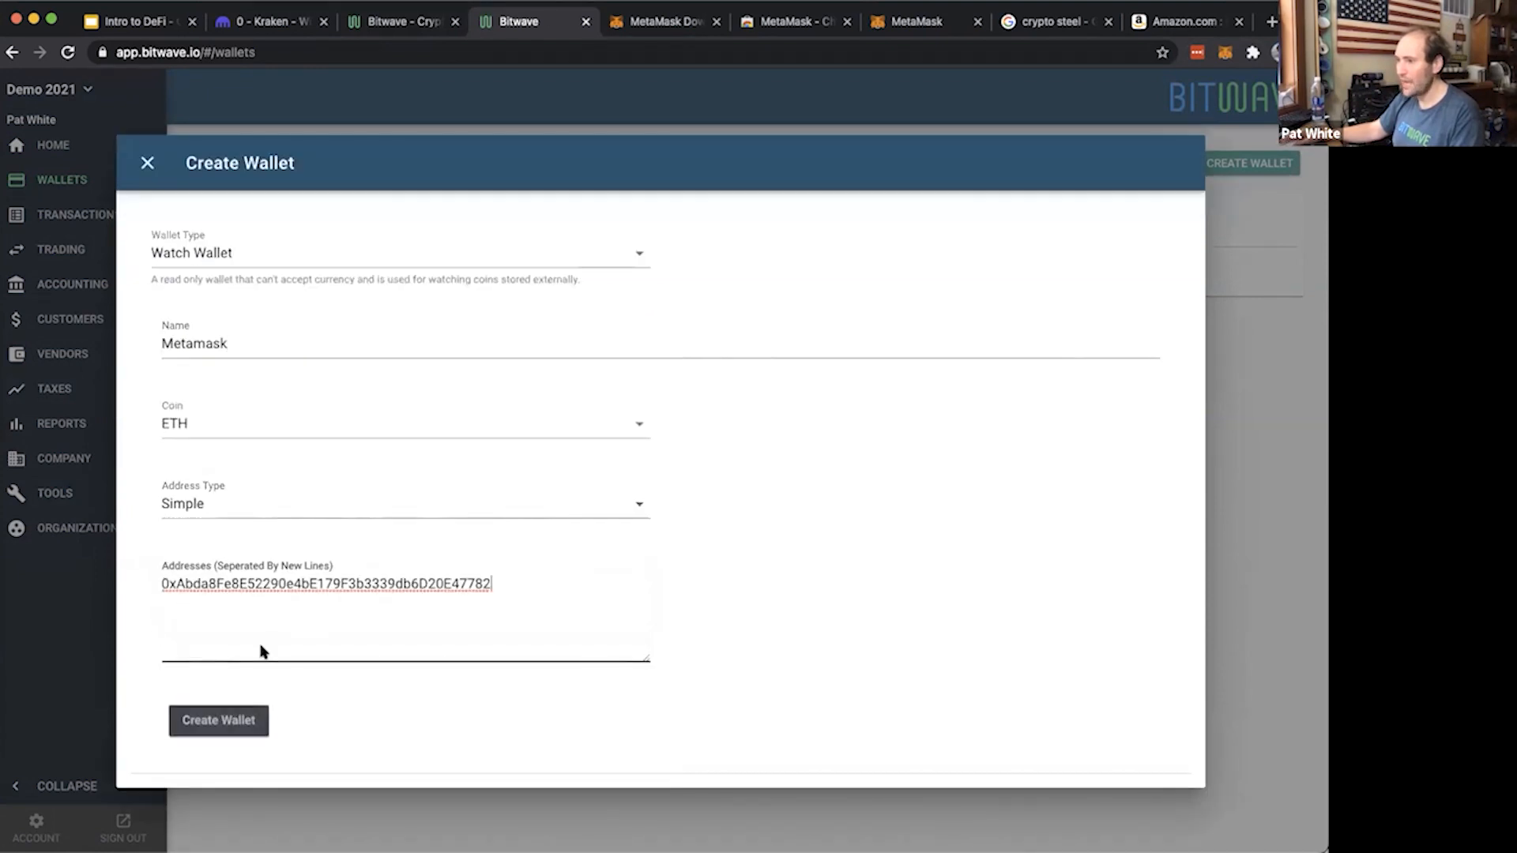
pyautogui.click(248, 718)
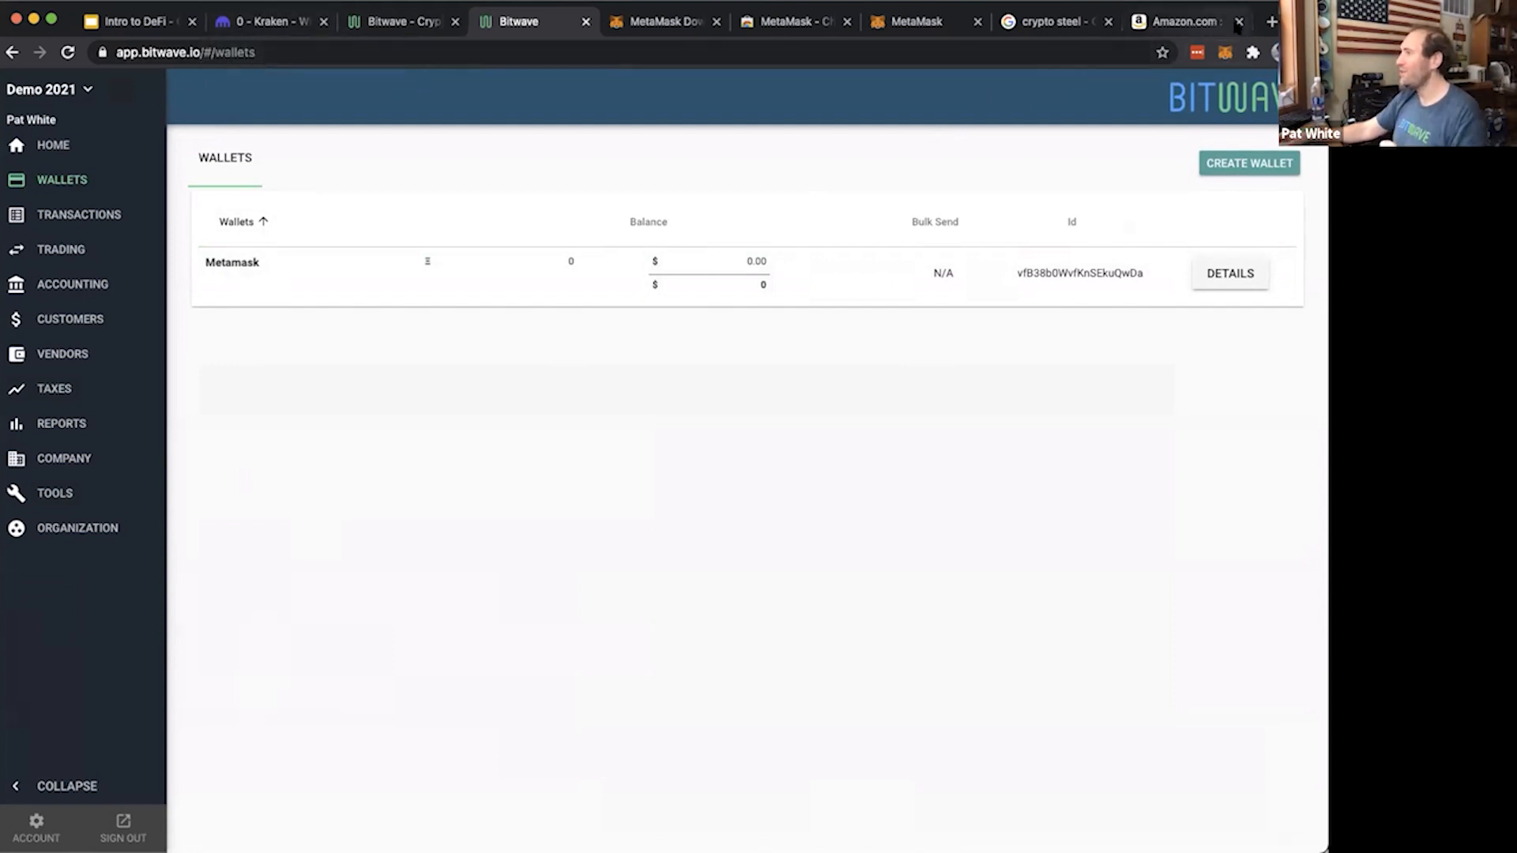
# Close the Amazon, crypto steel and three MetaMask browser tabs
pyautogui.click(1239, 22)
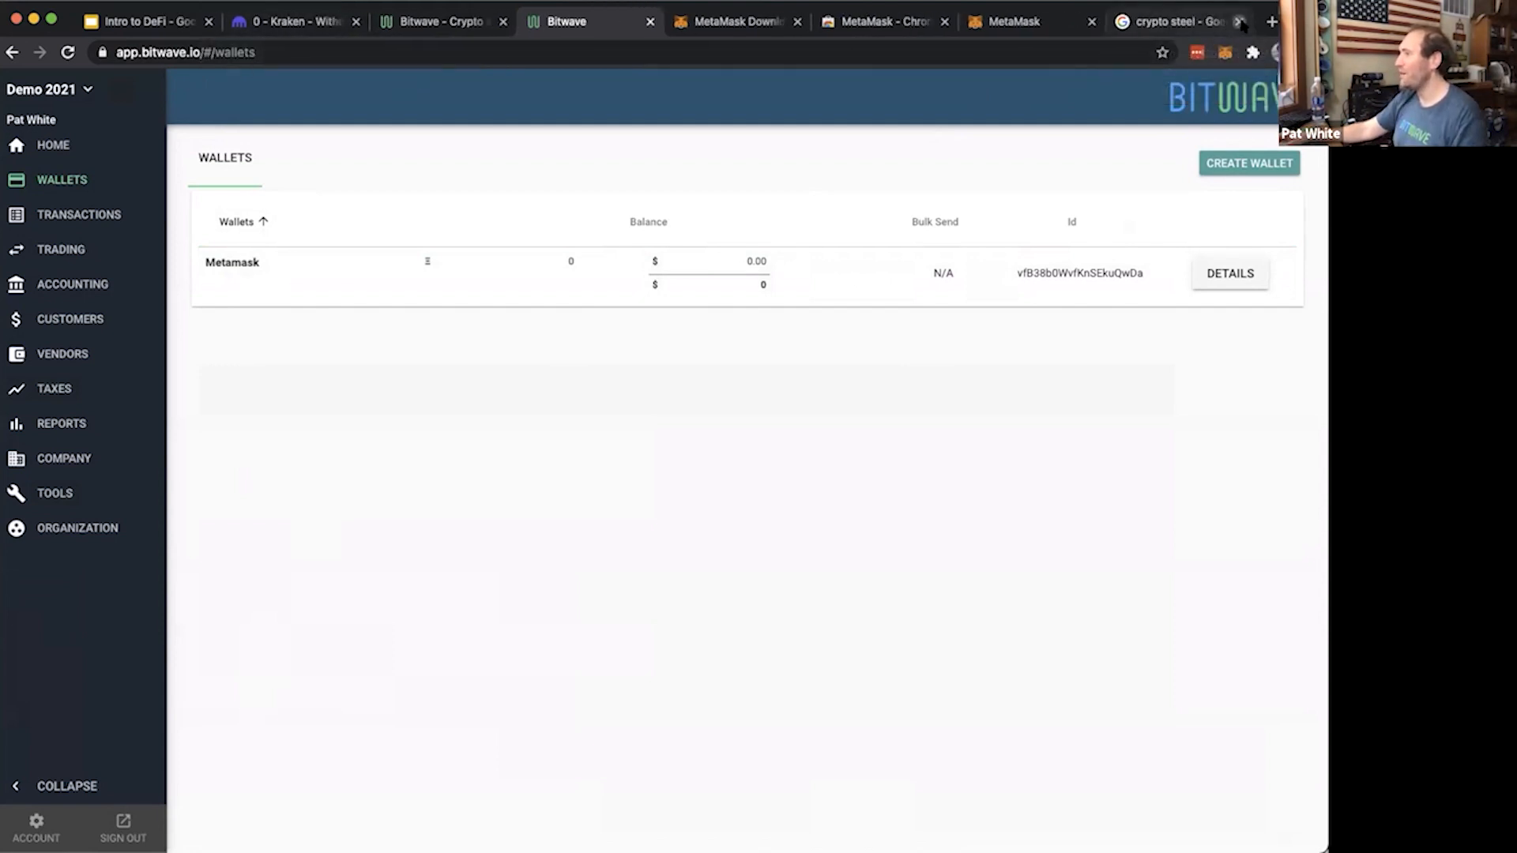
pyautogui.click(1239, 22)
pyautogui.click(1239, 22)
pyautogui.click(1239, 22)
pyautogui.click(1103, 23)
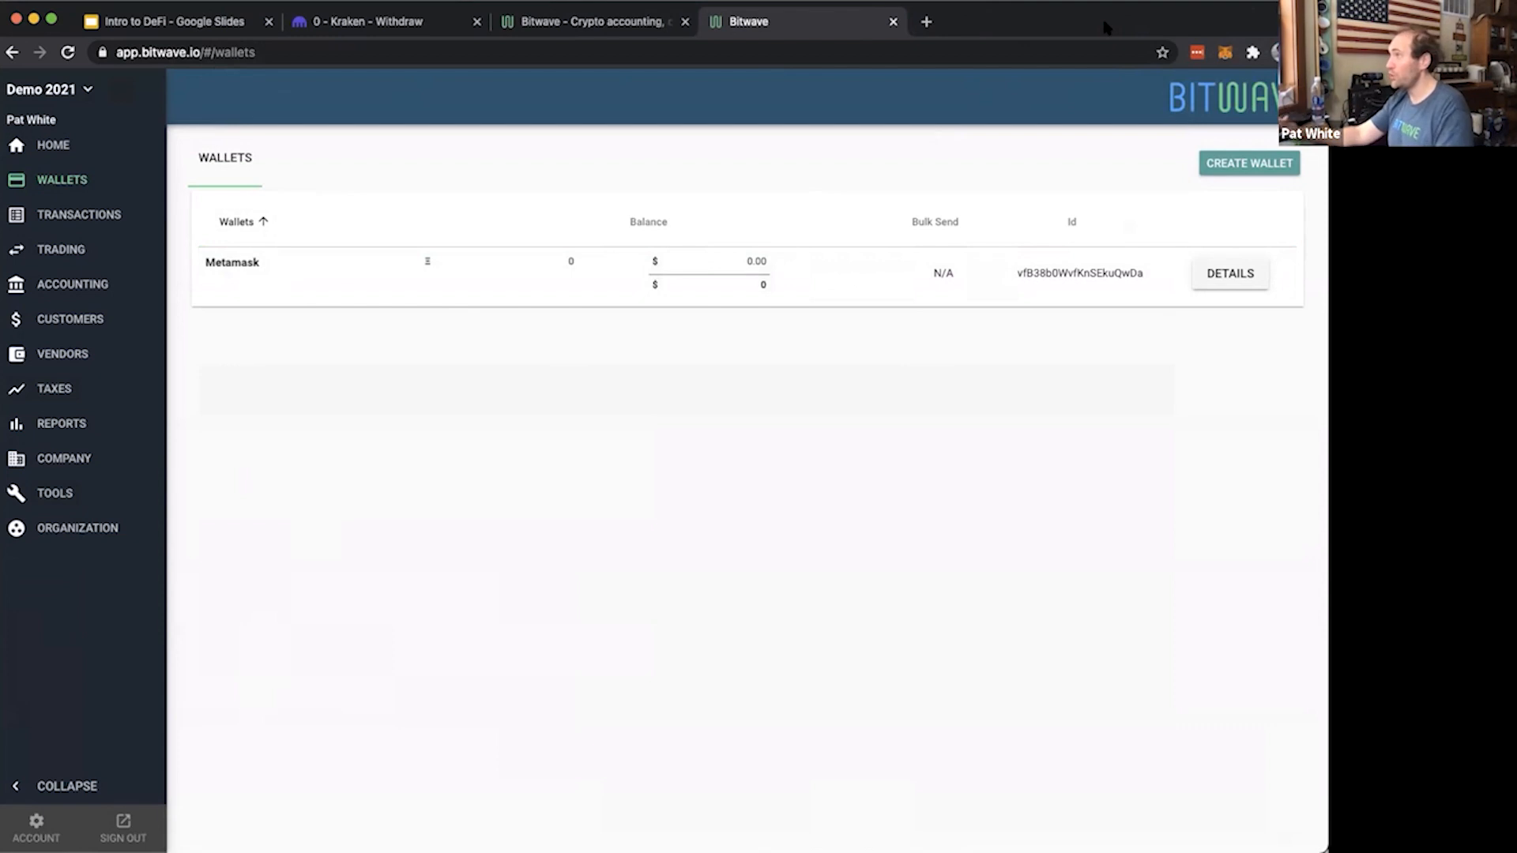
# Open zapper.fi in a new browser tab
pyautogui.click(926, 27)
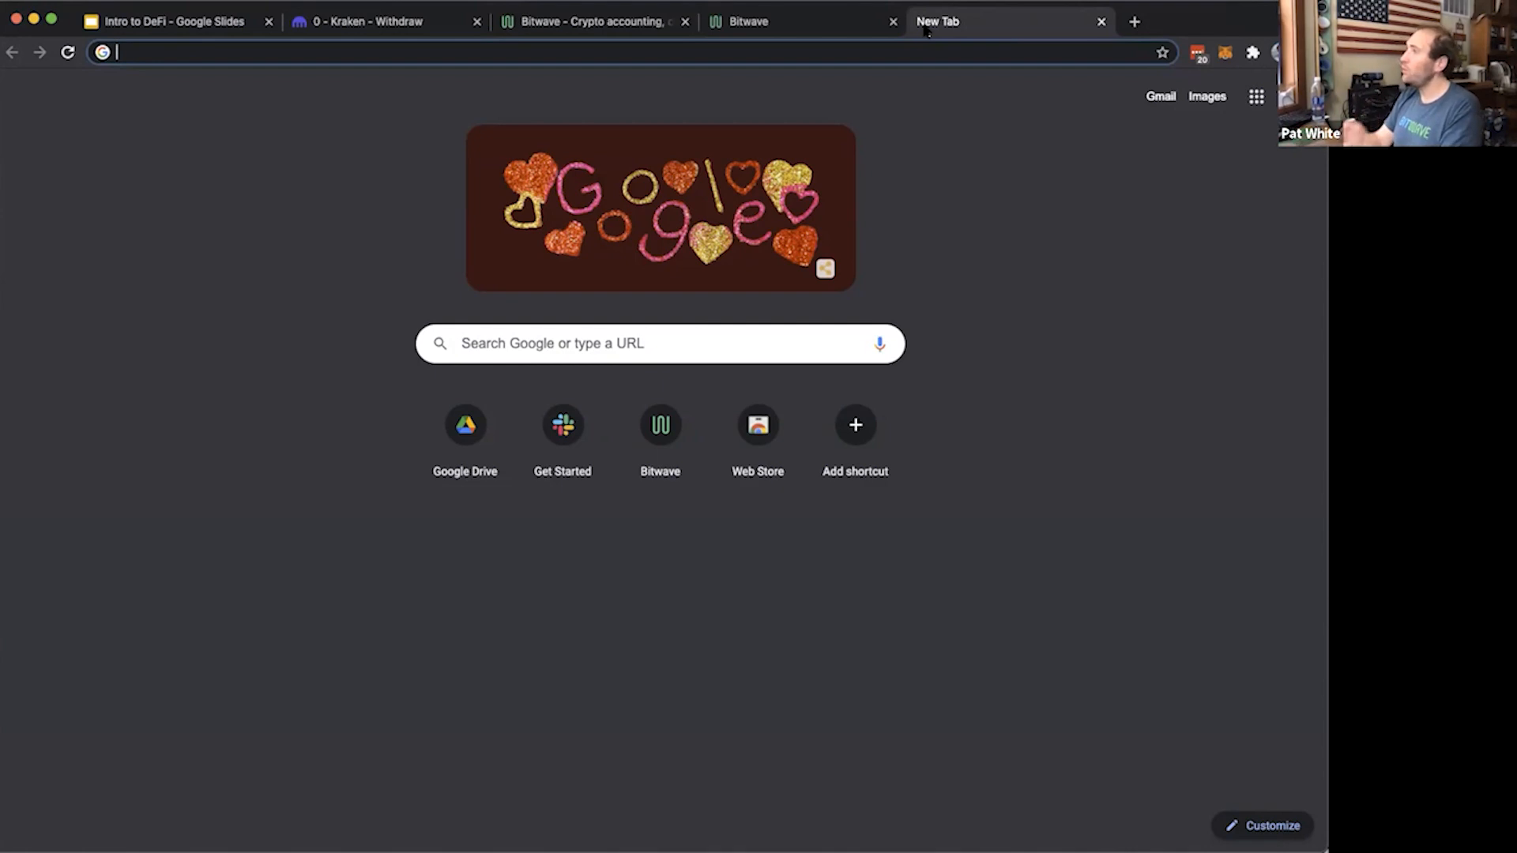
pyautogui.write('za')
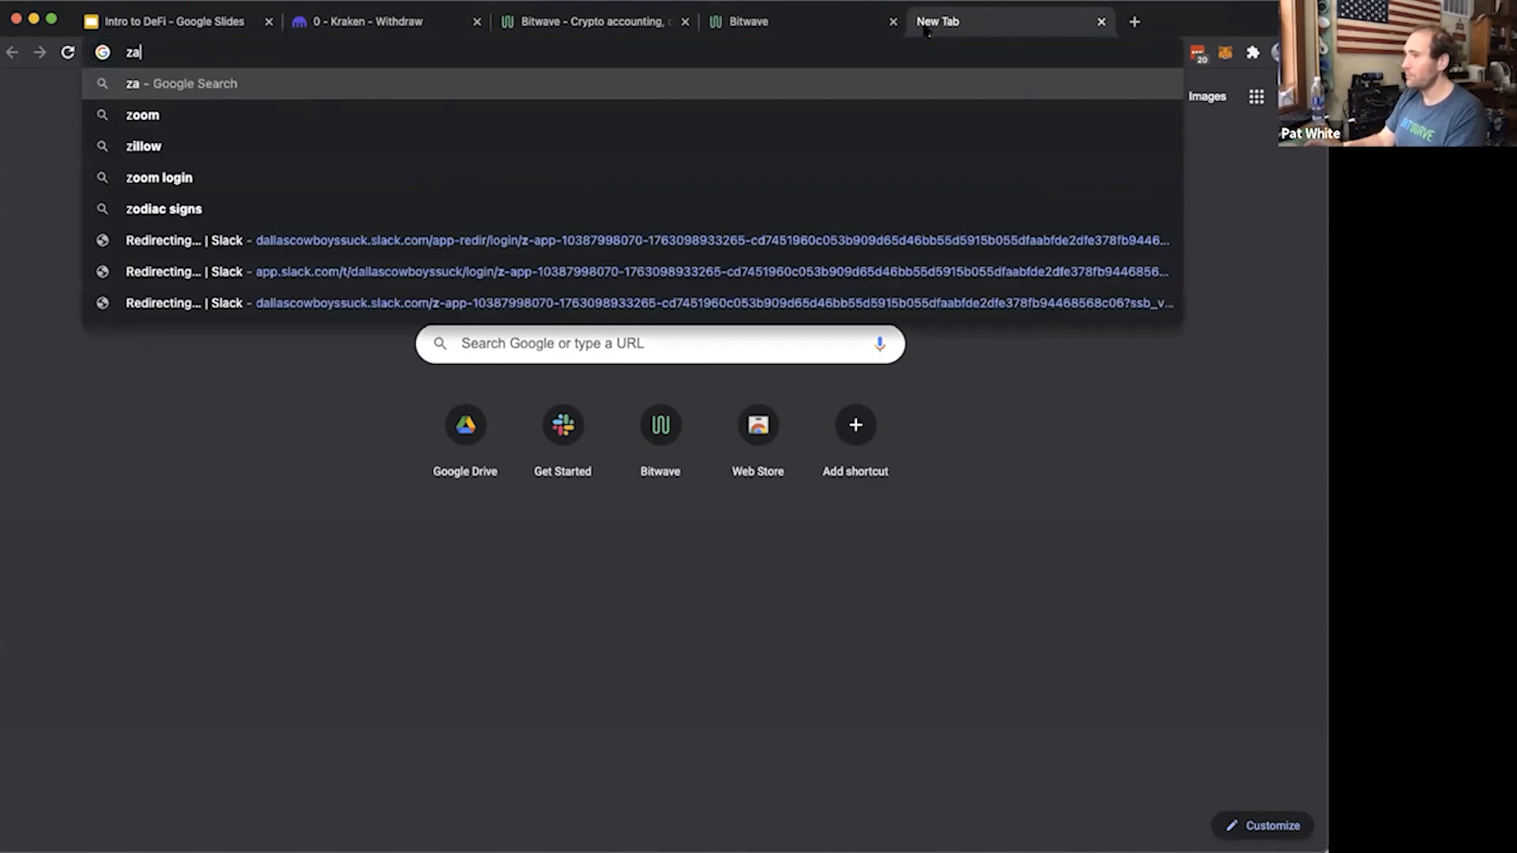
pyautogui.write('pper.fi')
pyautogui.press('Return')
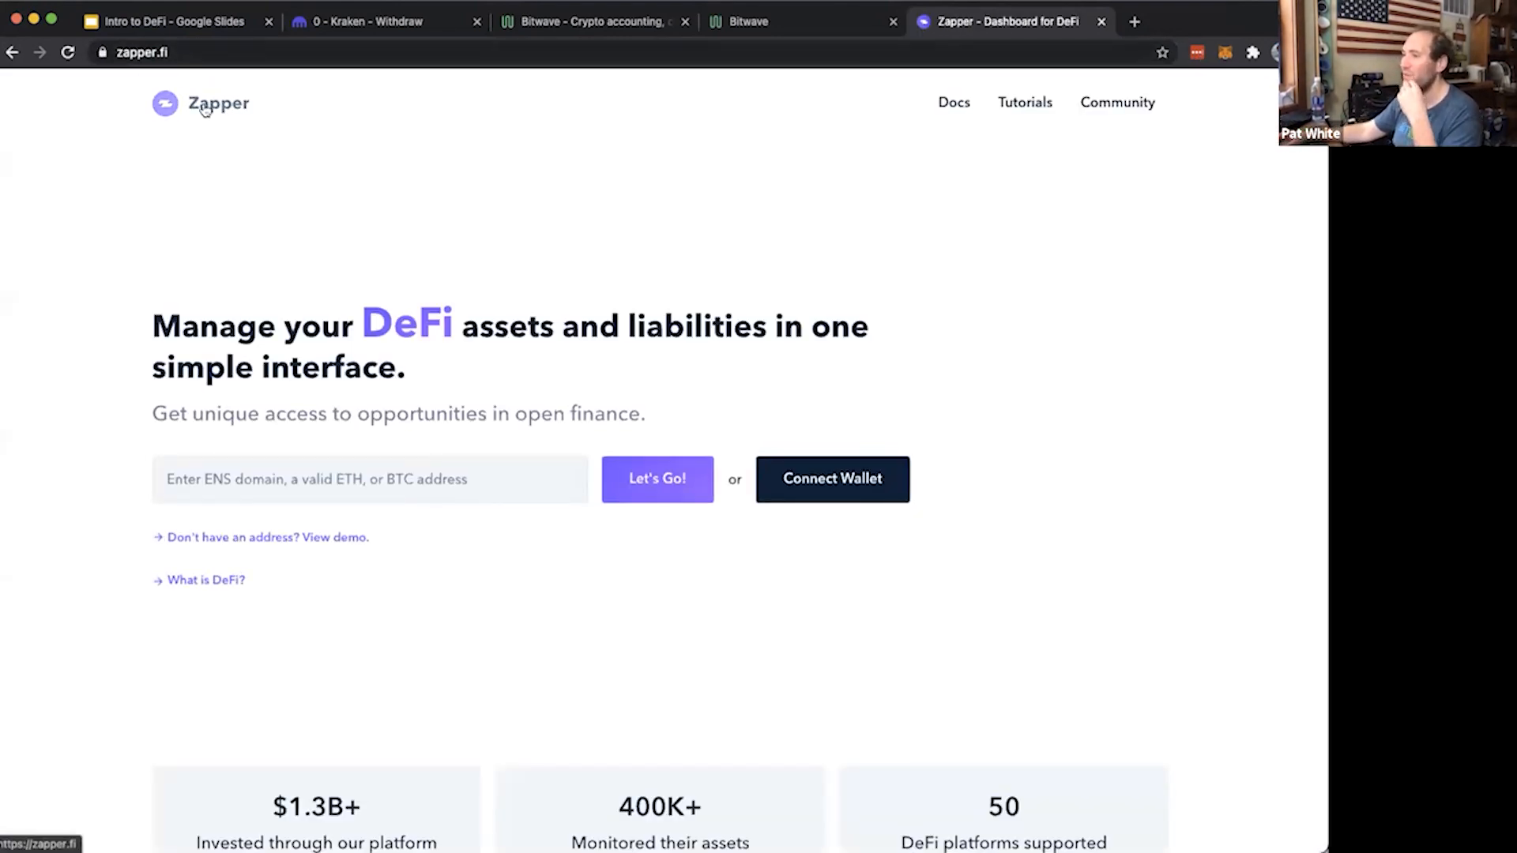
# Connect the MetaMask wallet to Zapper
pyautogui.click(822, 486)
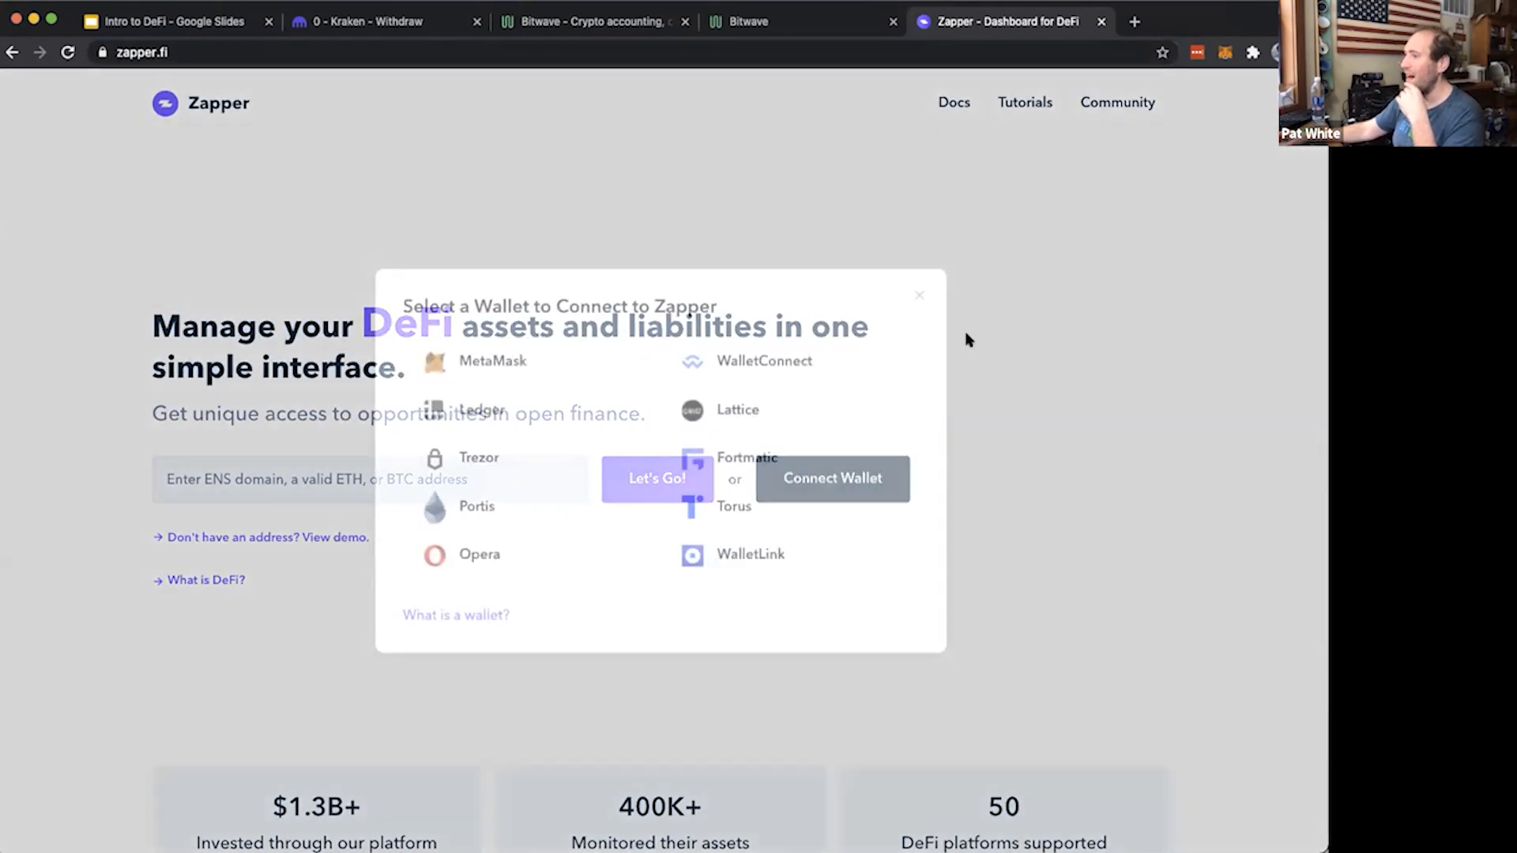
pyautogui.click(919, 296)
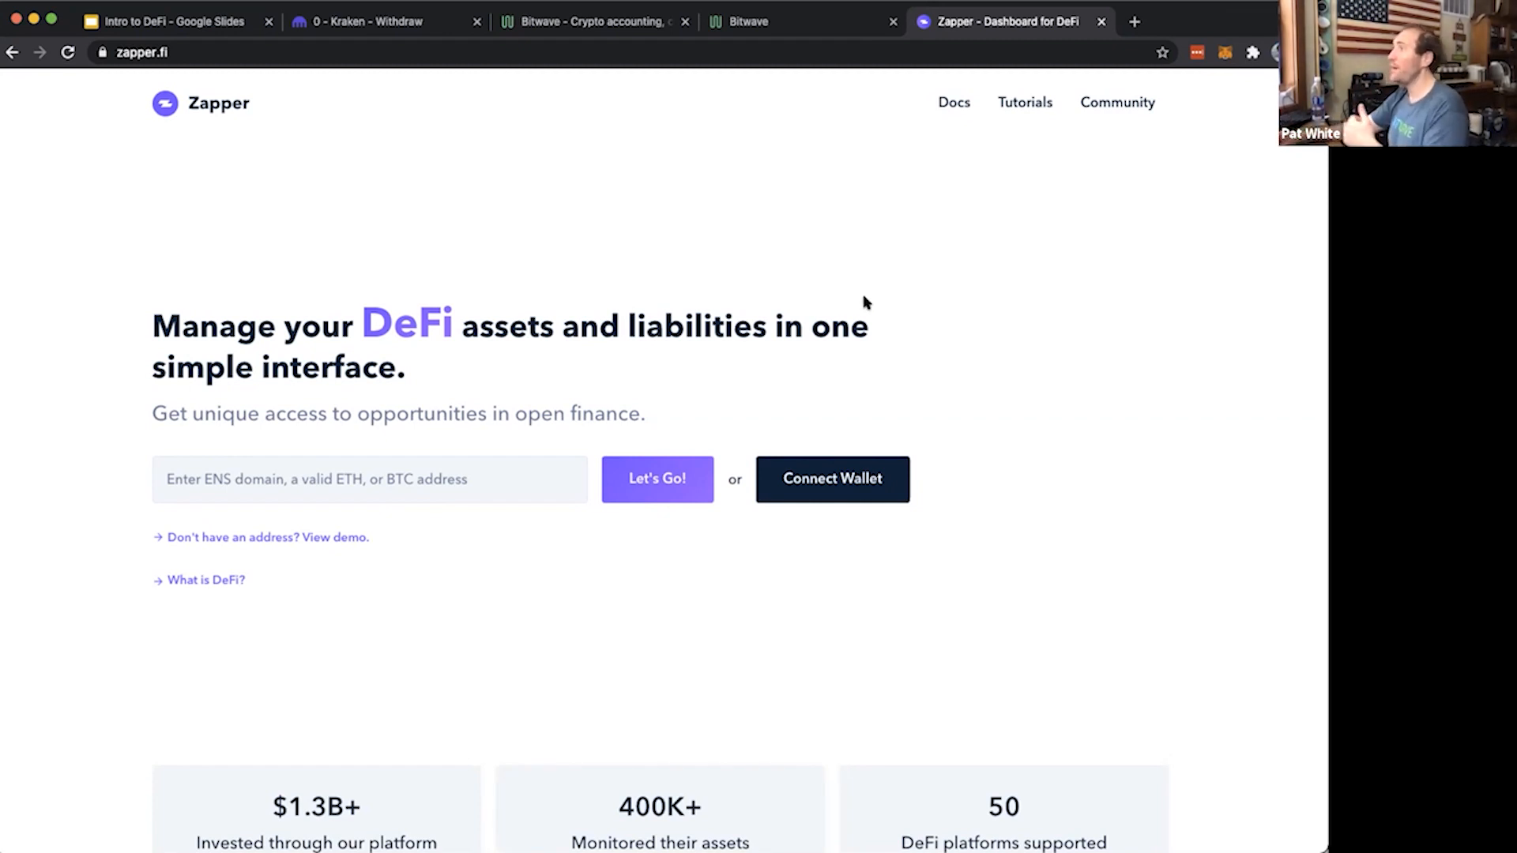
pyautogui.click(840, 479)
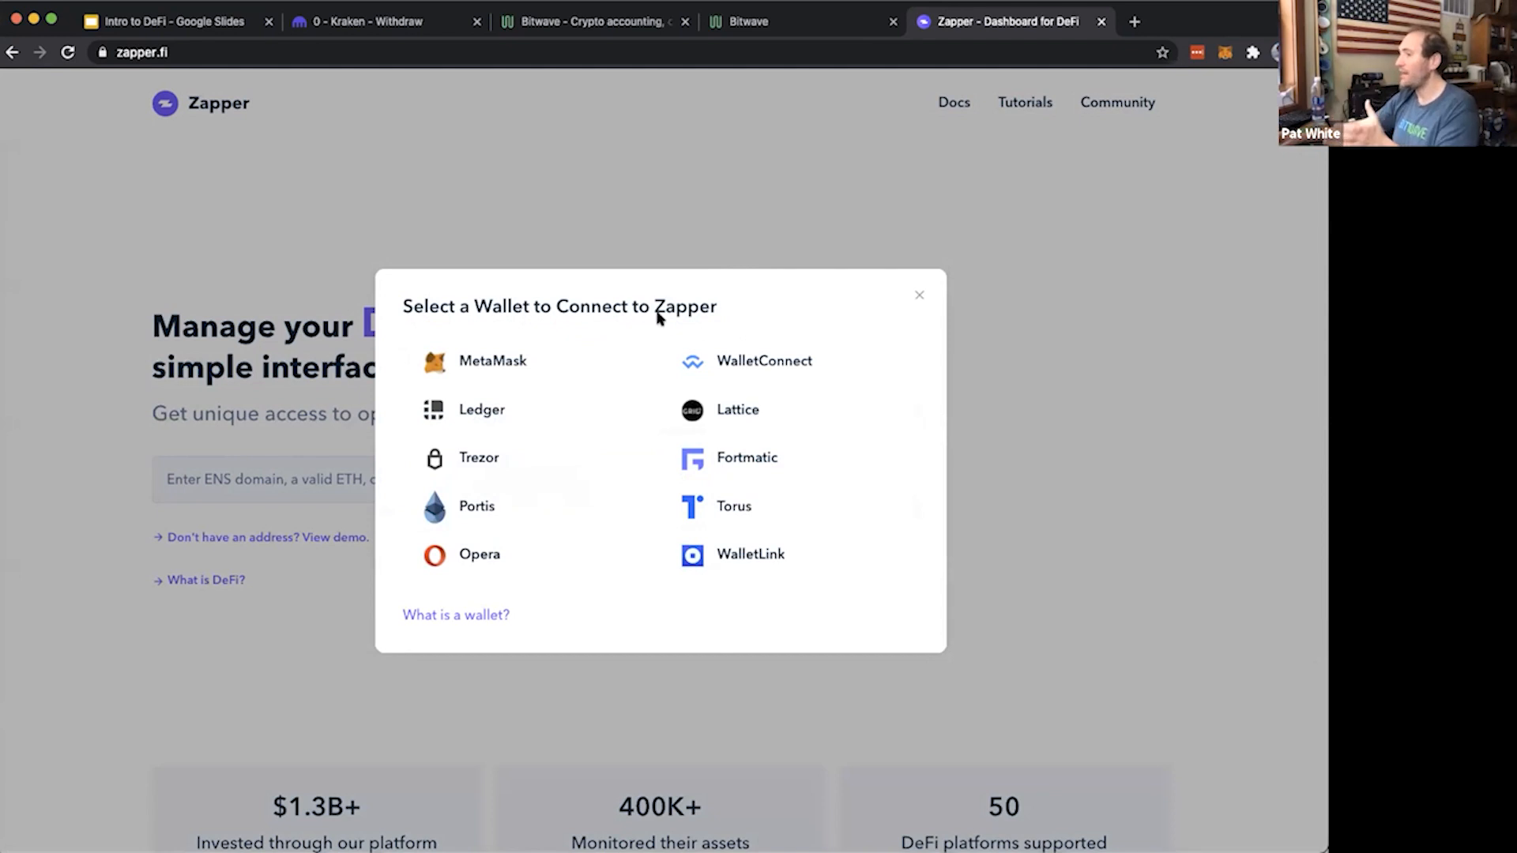
pyautogui.click(510, 354)
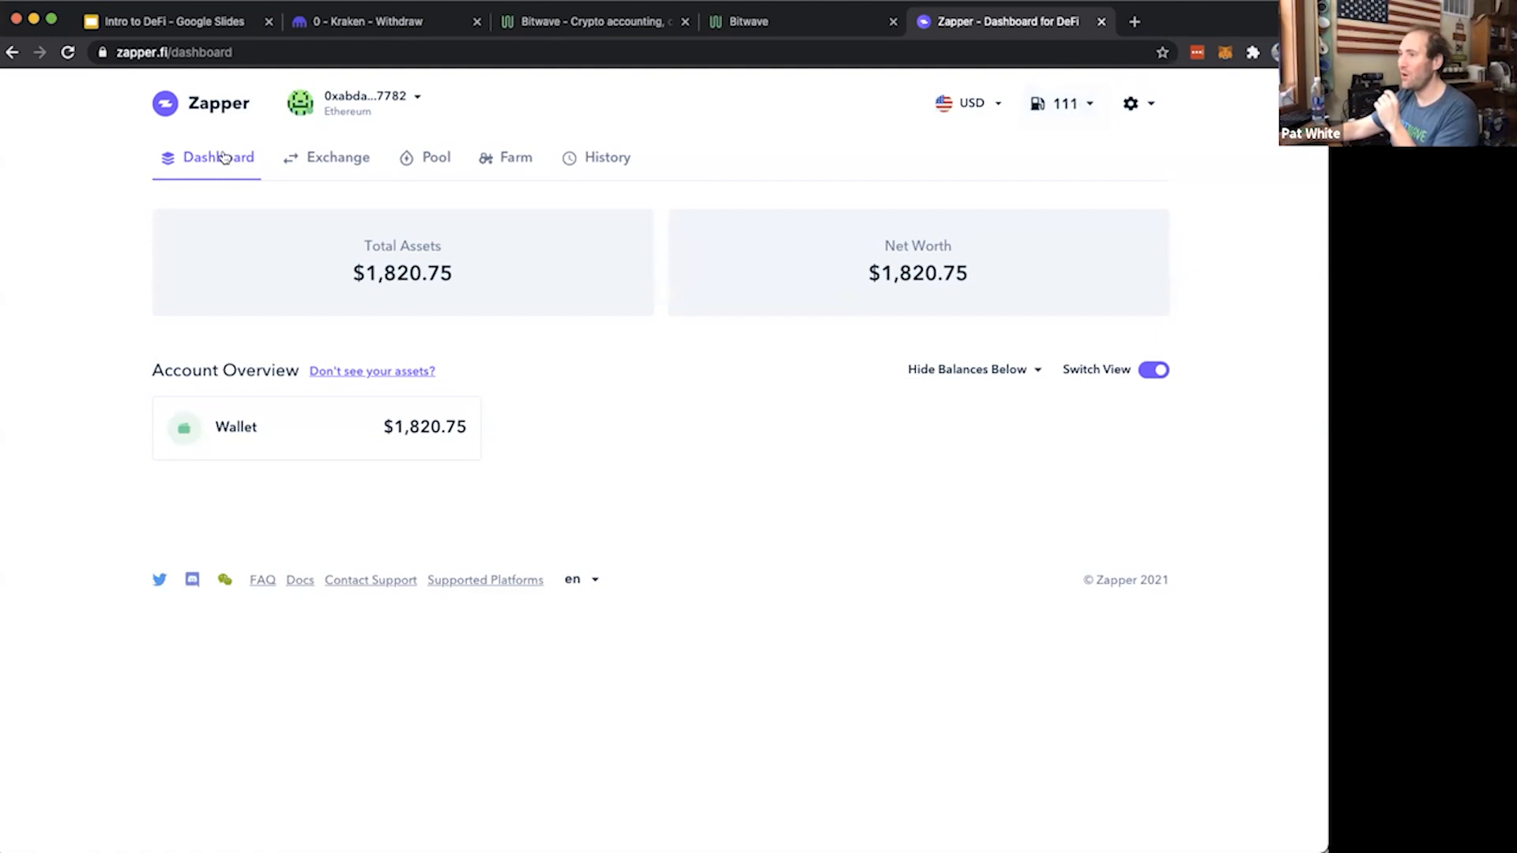
# Examine the total assets, net worth and wallet entry on the Zapper dashboard, and open the token exchange page
pyautogui.moveTo(330, 198); pyautogui.dragTo(813, 390)
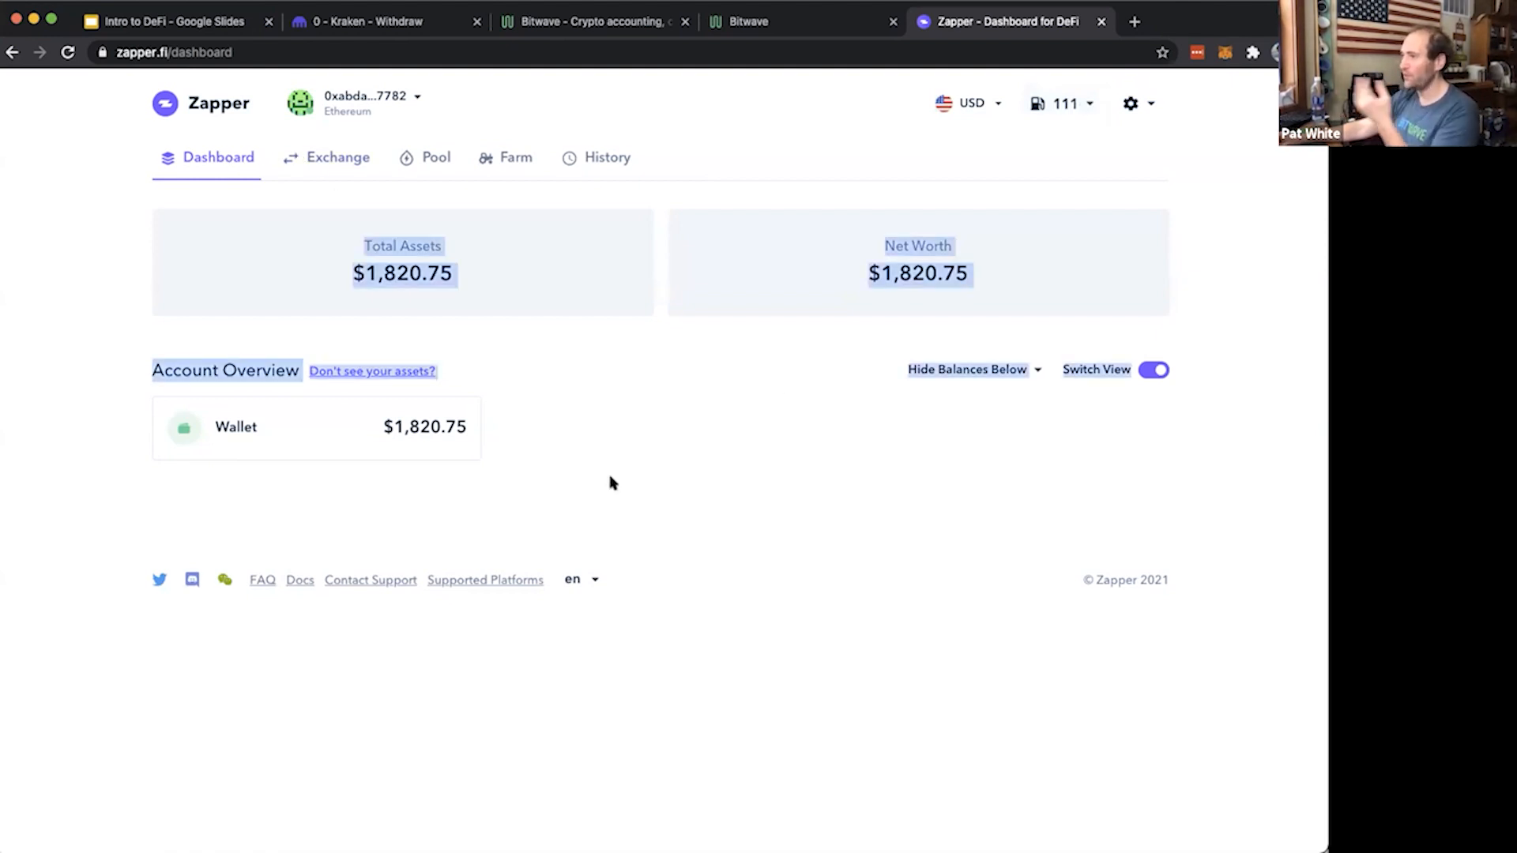
pyautogui.click(577, 458)
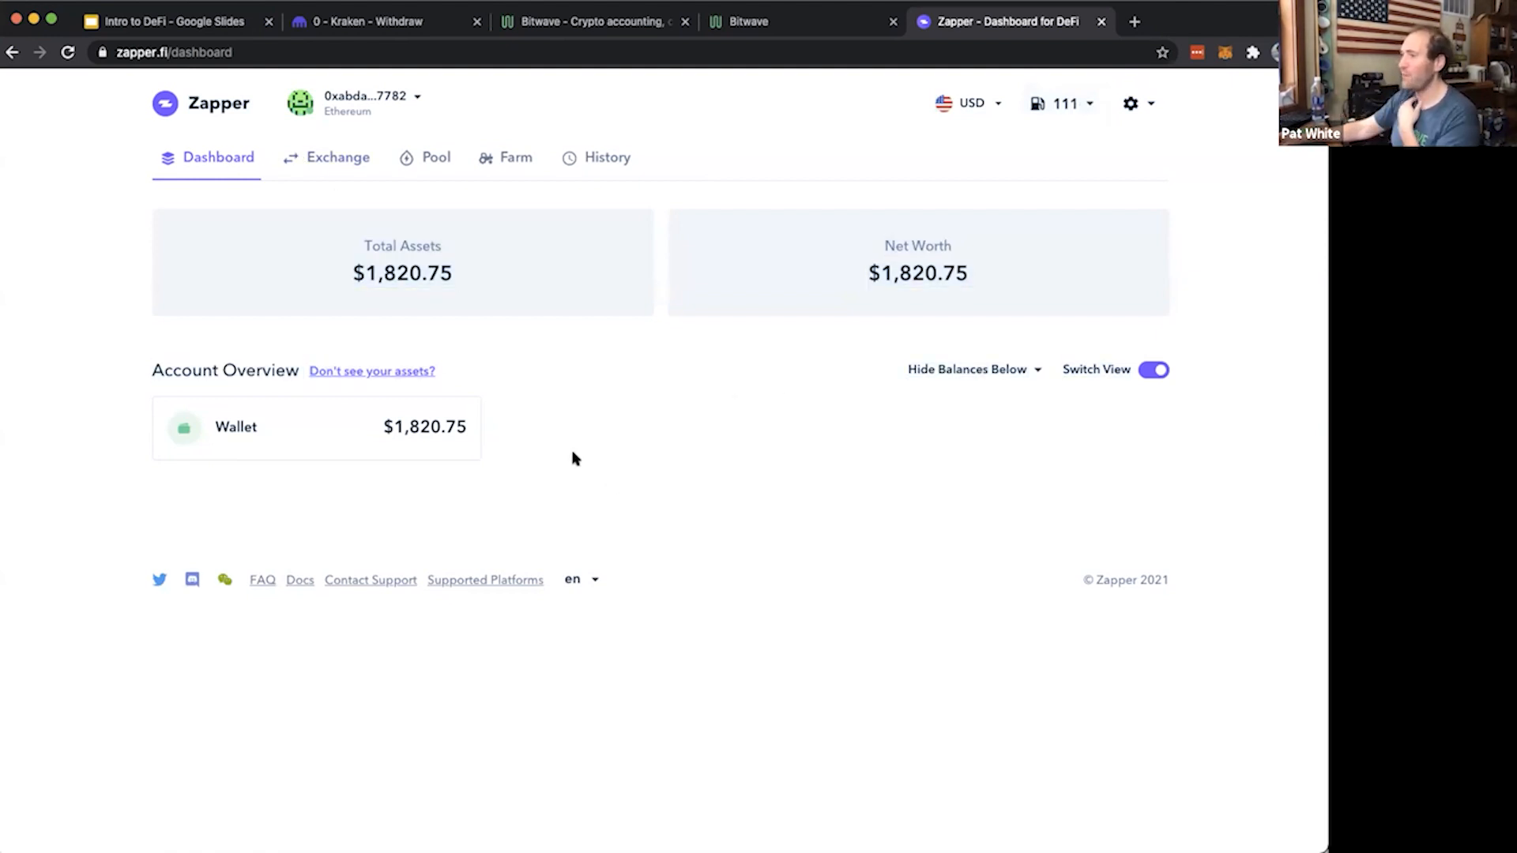
pyautogui.click(366, 429)
pyautogui.moveTo(658, 514); pyautogui.dragTo(782, 508)
pyautogui.click(770, 489)
pyautogui.click(430, 305)
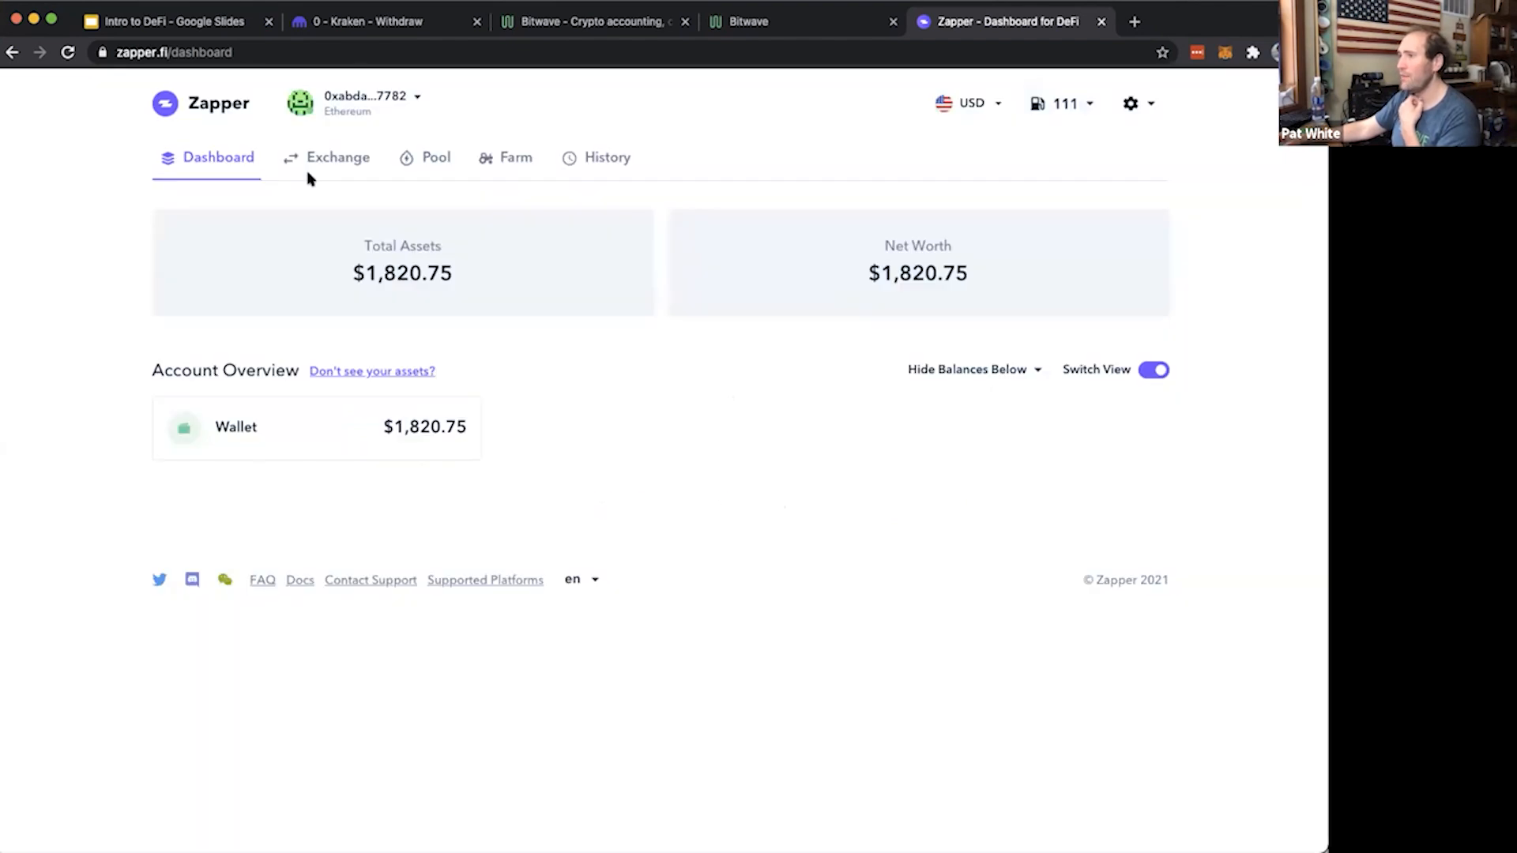
pyautogui.click(341, 159)
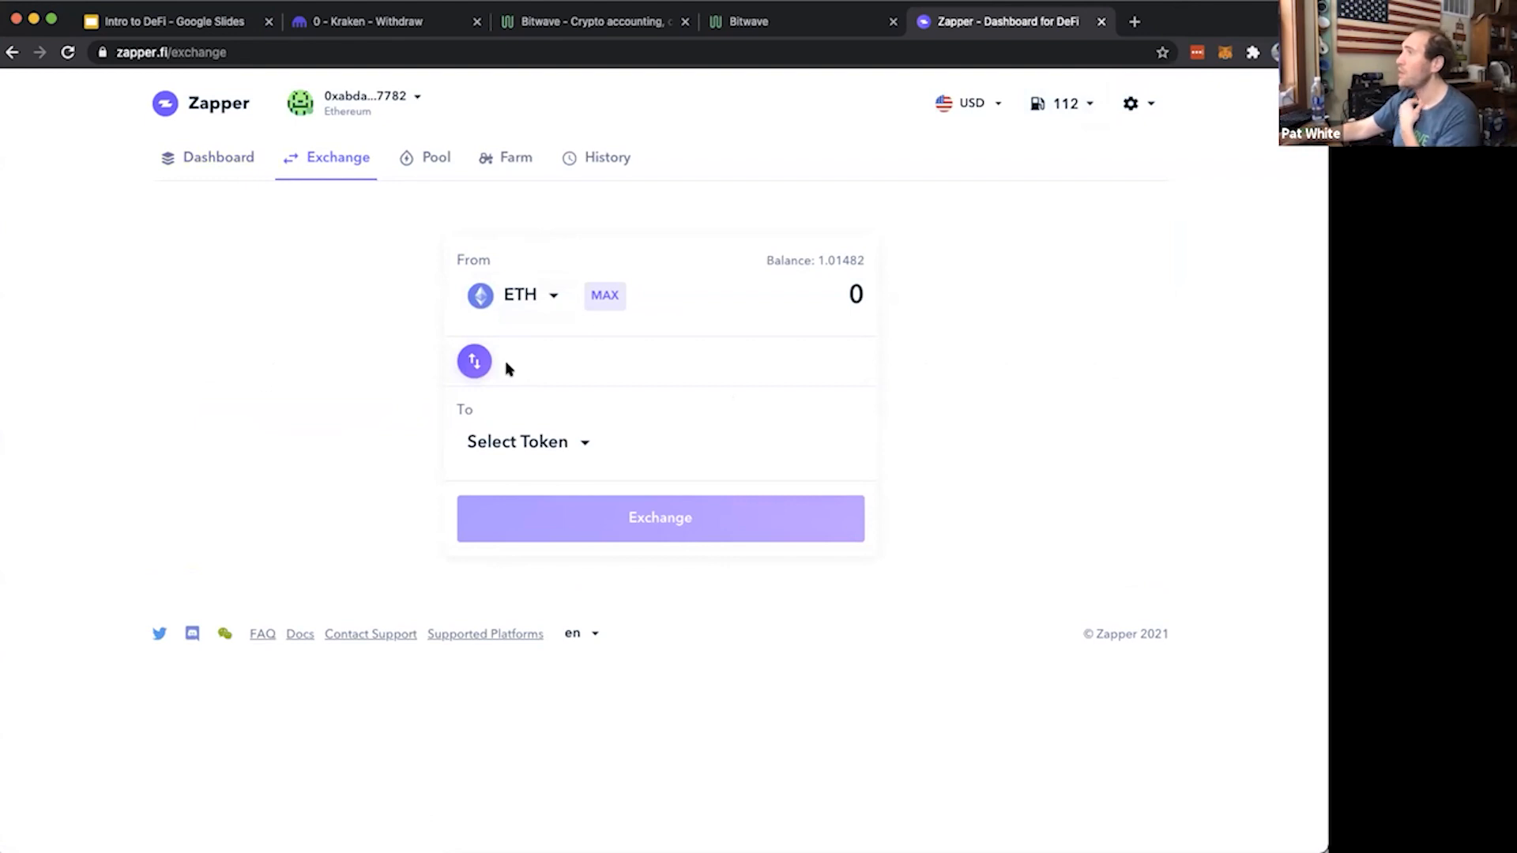
# Search Google for "sushiswap" in a new browser tab
pyautogui.click(1134, 22)
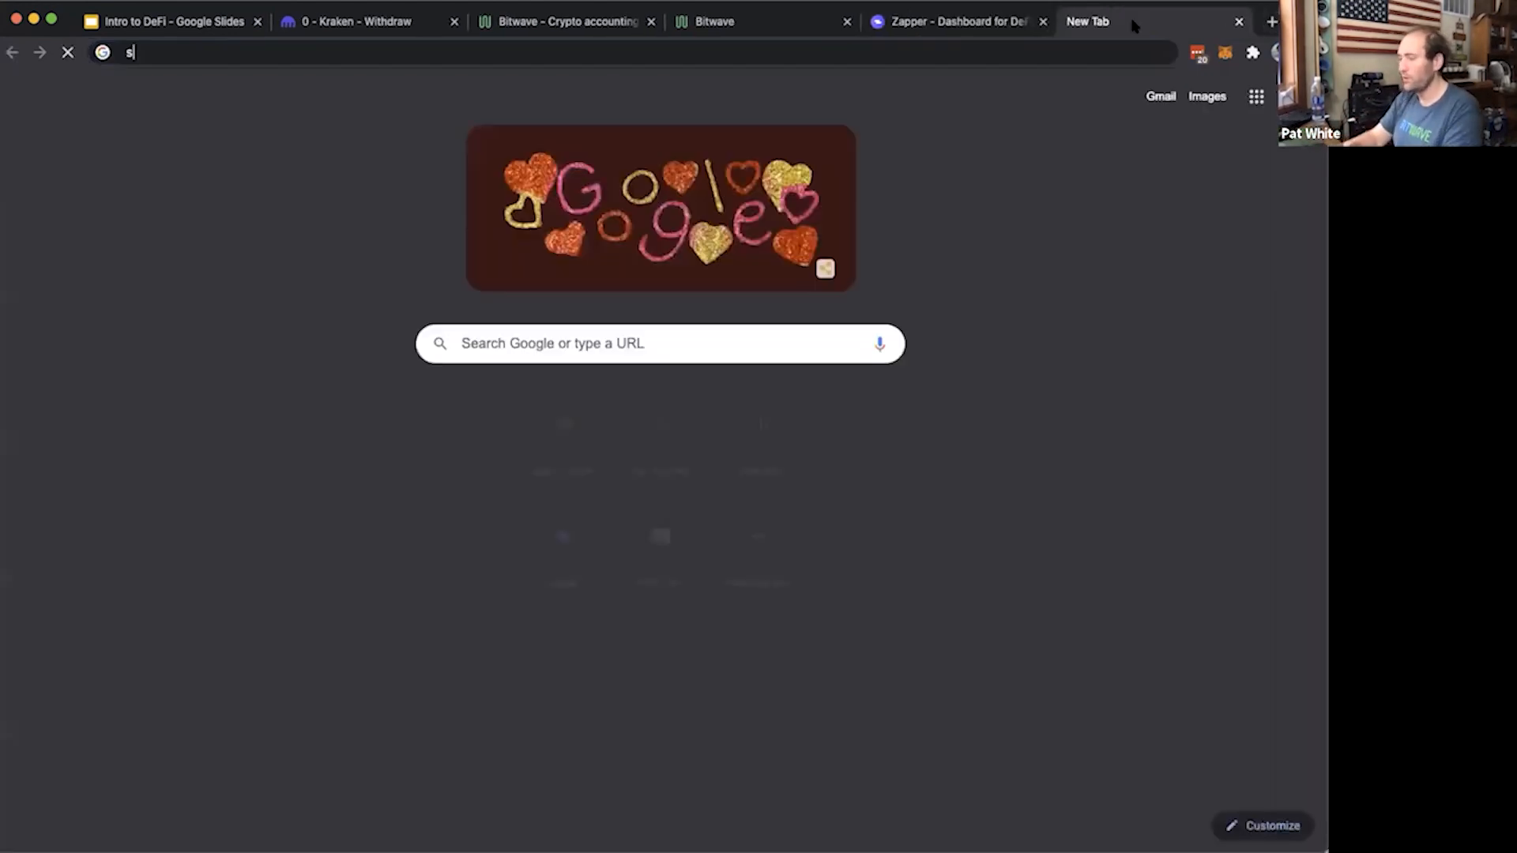
pyautogui.write('sushiswap')
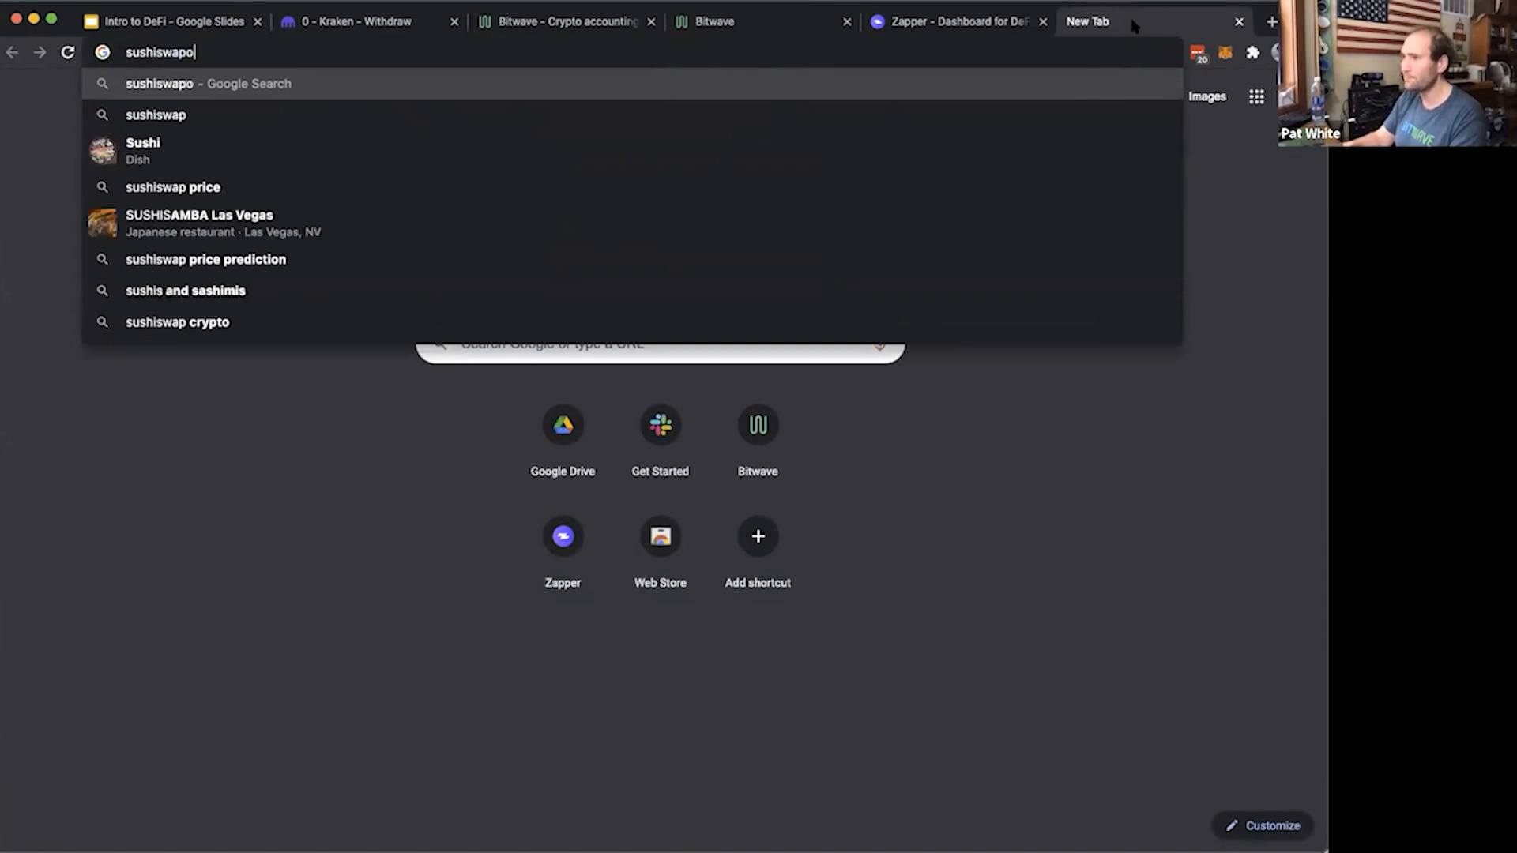
pyautogui.press('Return')
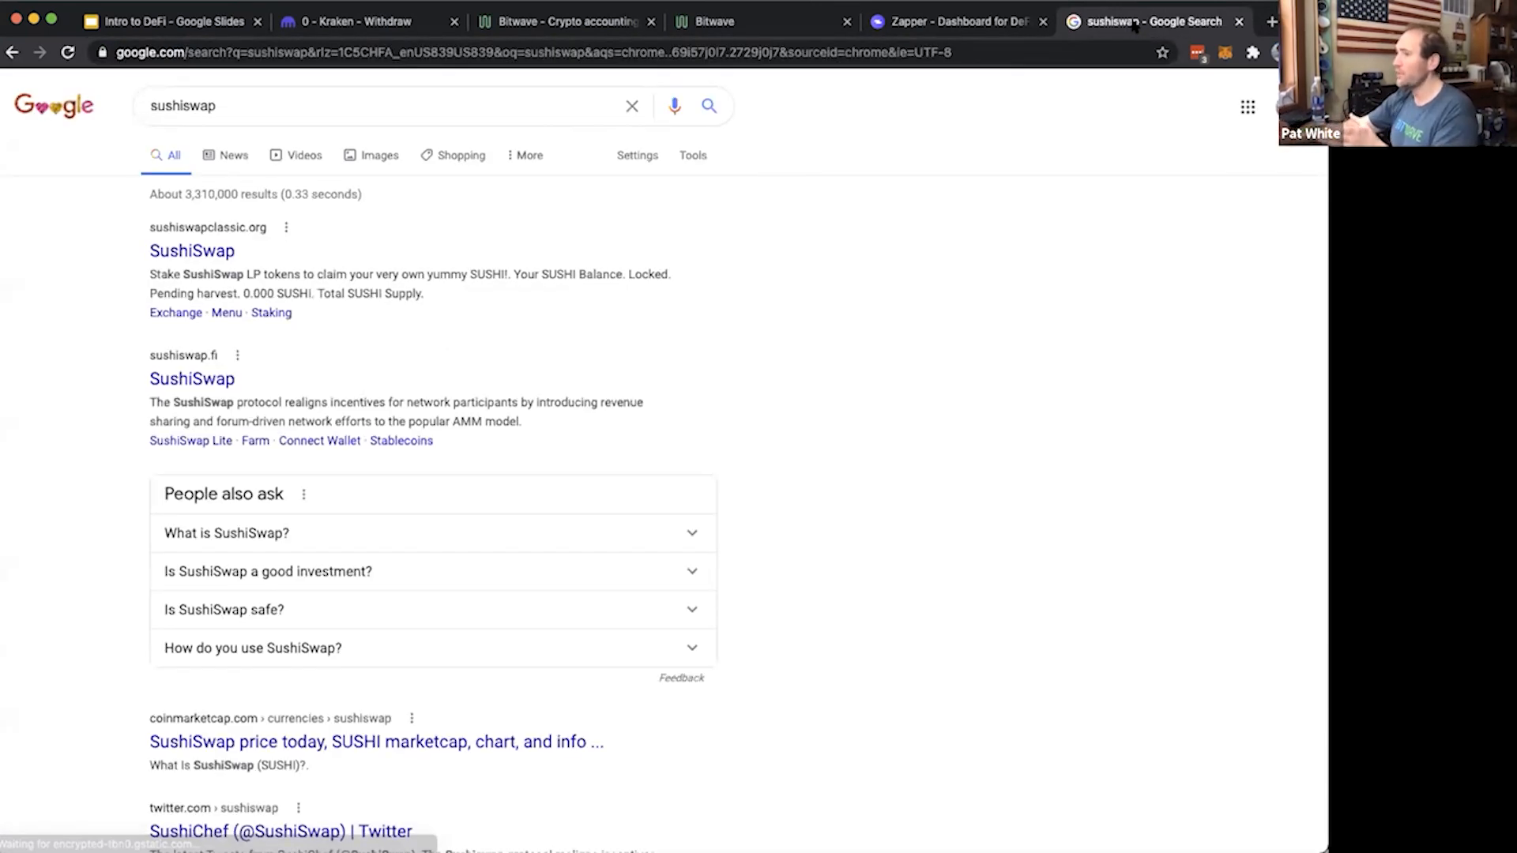
# Open the SushiSwap app through the sushiswap.fi site and accept the SushiSwap Menu token list update
pyautogui.click(181, 251)
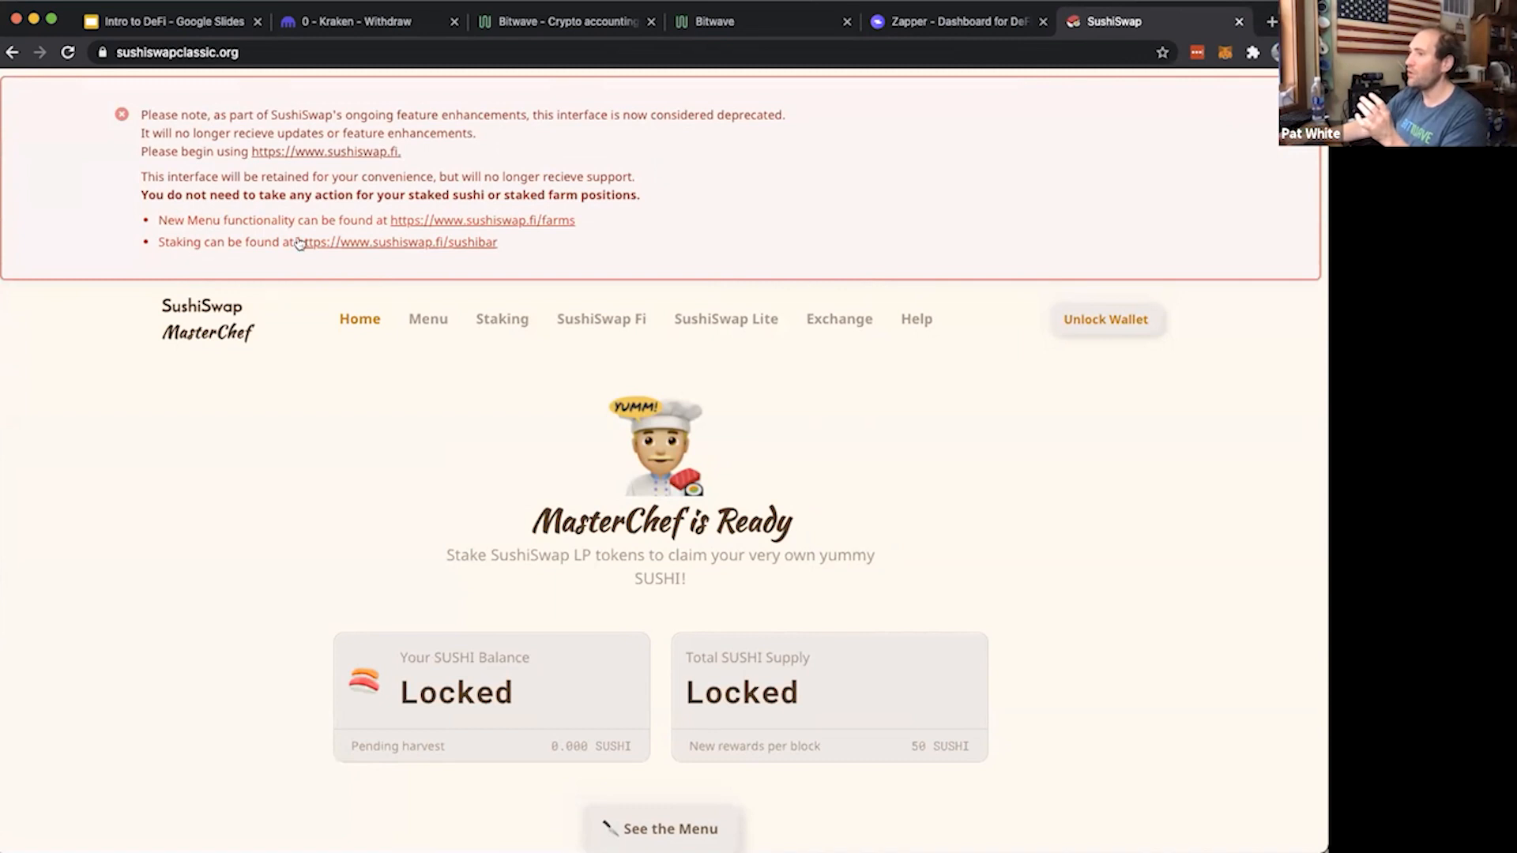
pyautogui.click(320, 151)
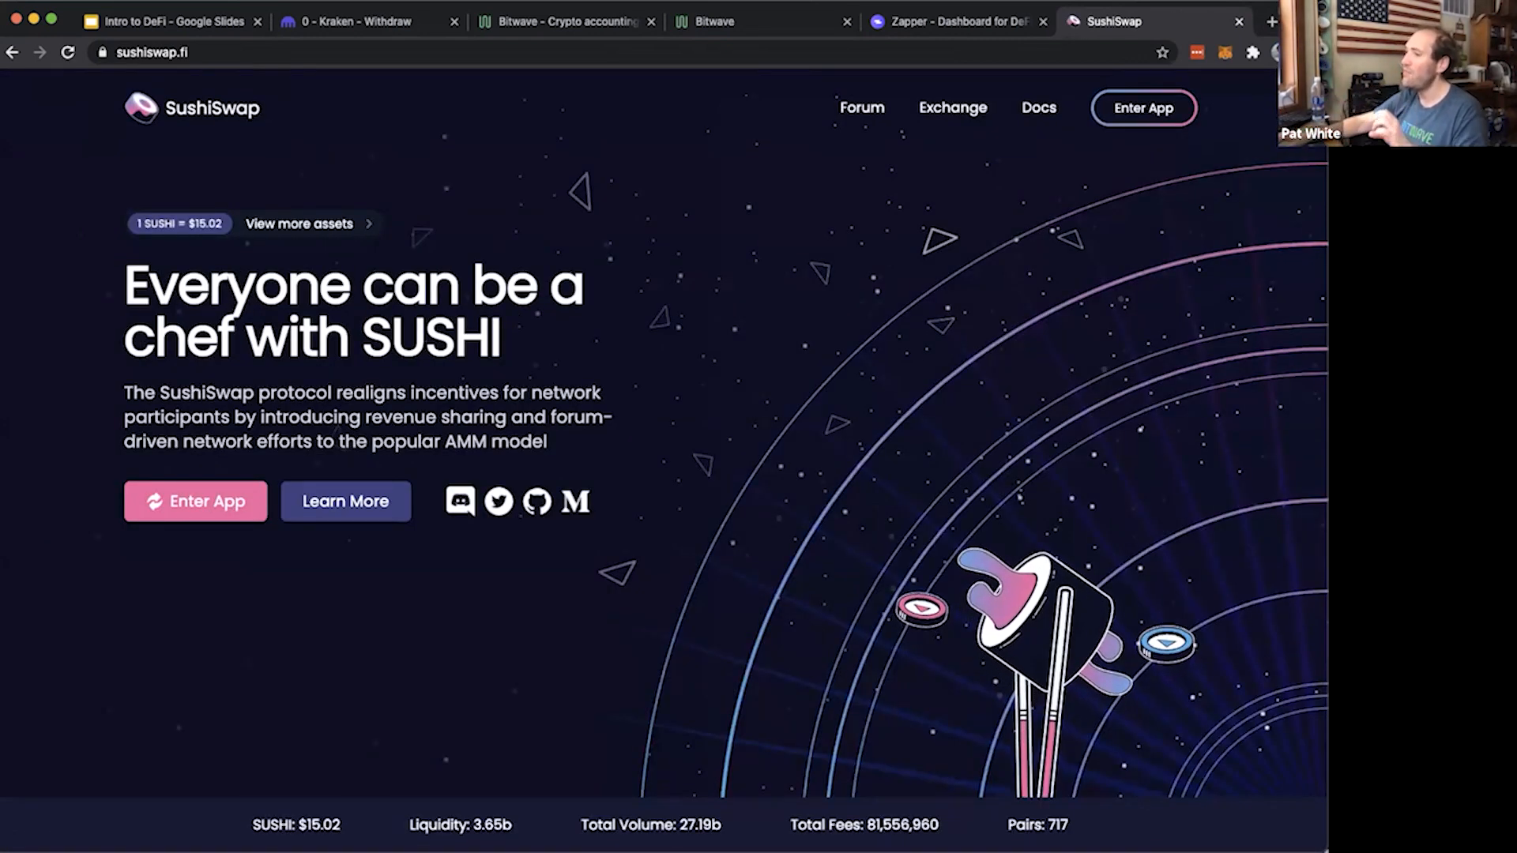
pyautogui.click(139, 497)
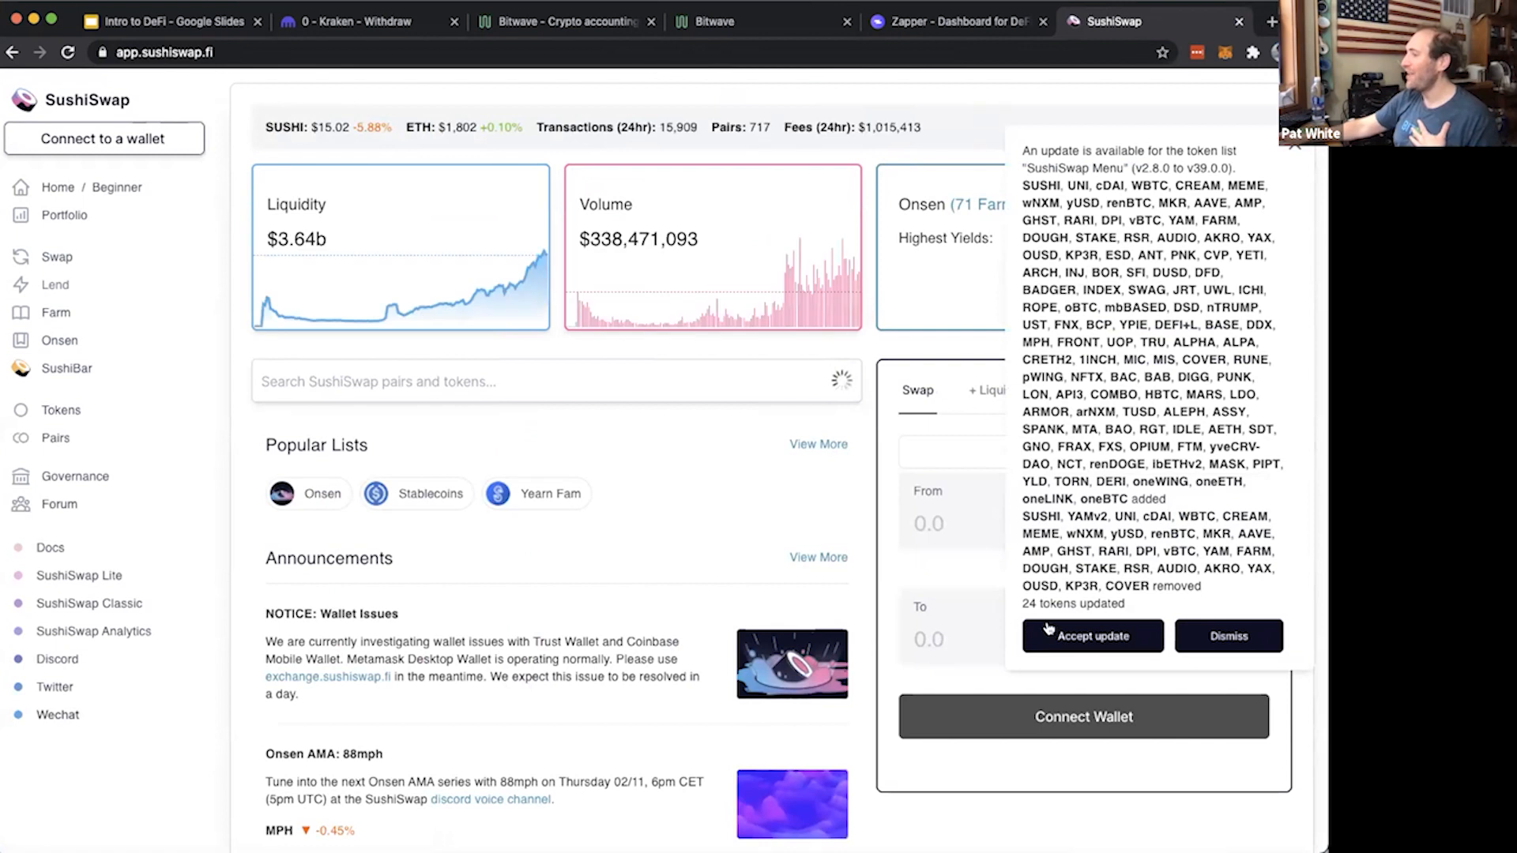
pyautogui.click(1071, 624)
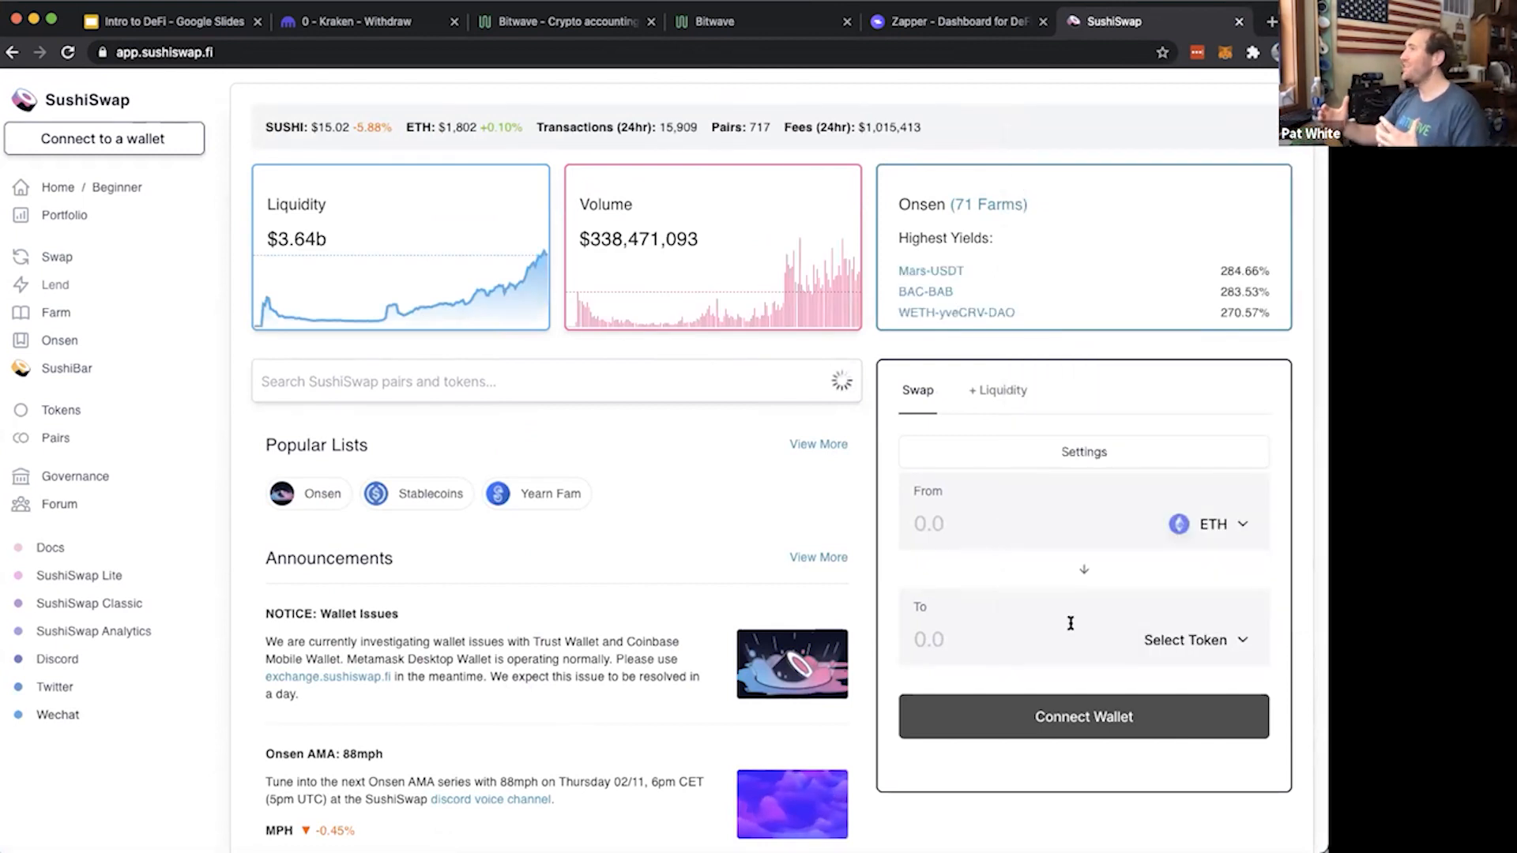
# Connect the MetaMask wallet to SushiSwap
pyautogui.scroll(-1, 484, 457)
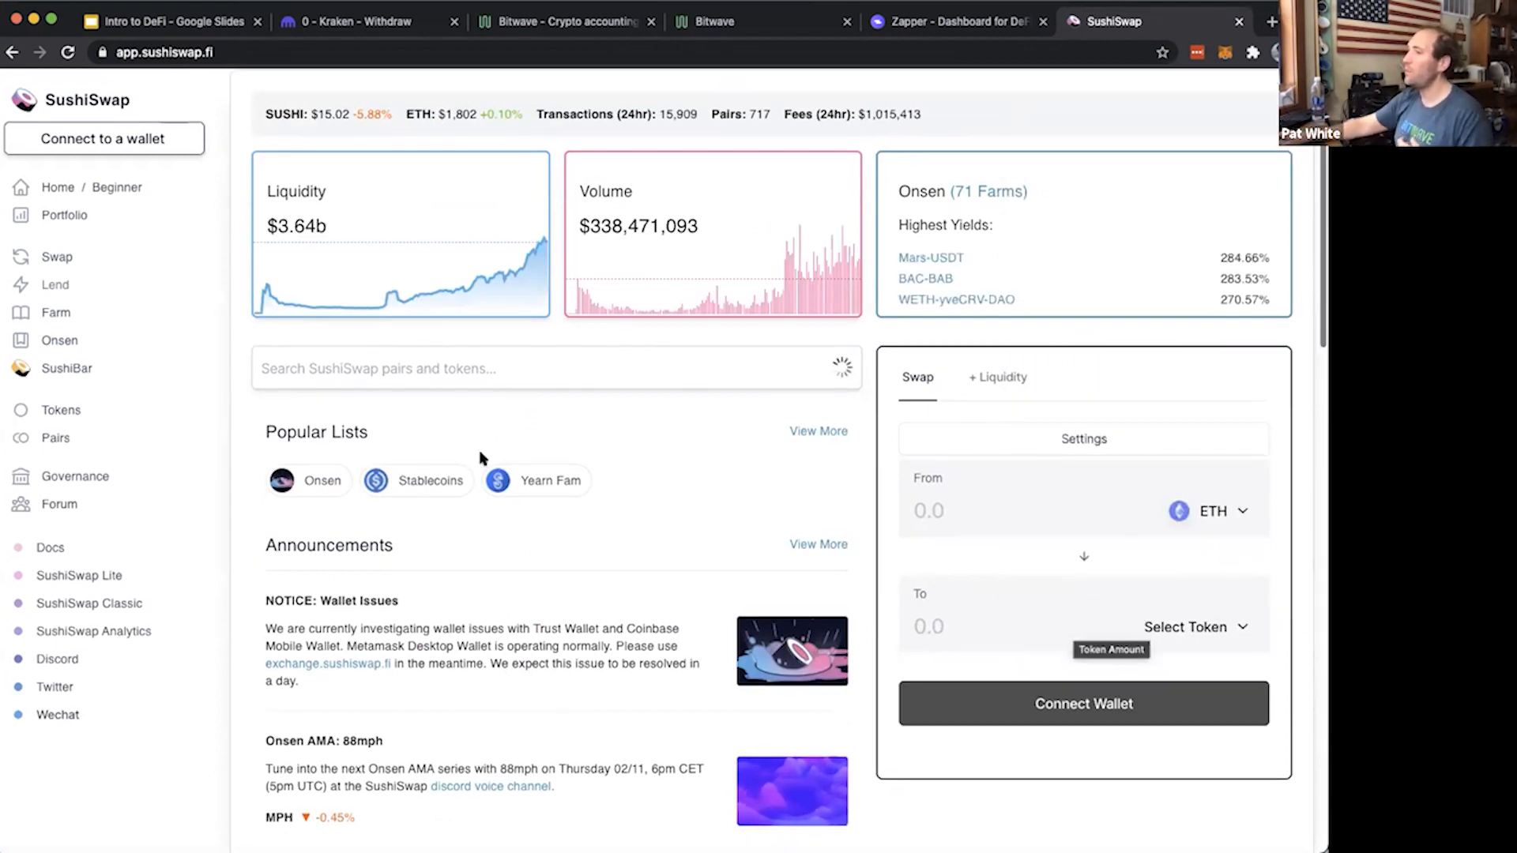
pyautogui.click(150, 143)
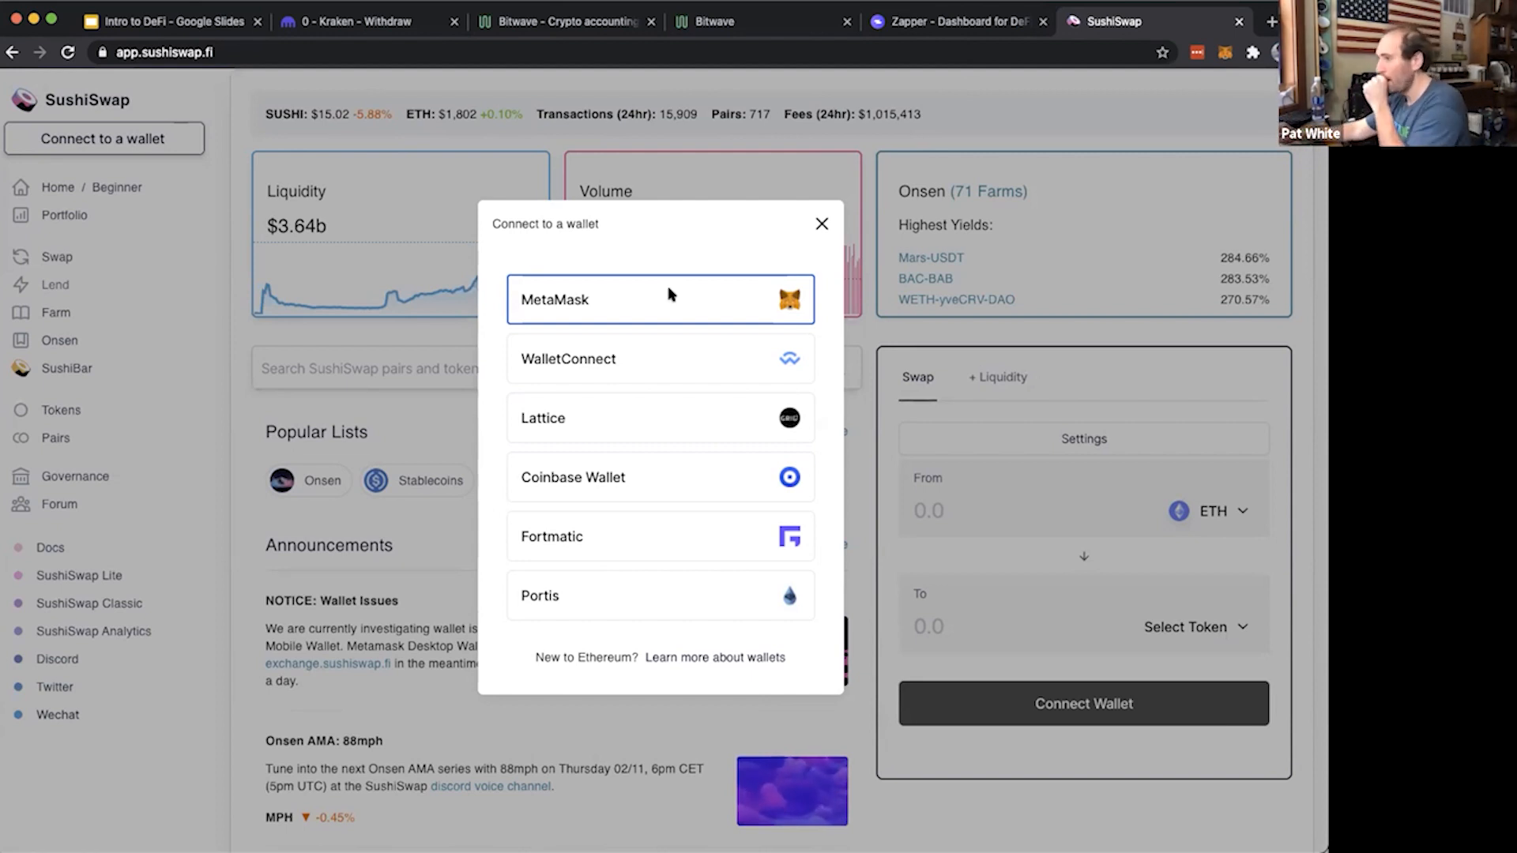
pyautogui.click(668, 296)
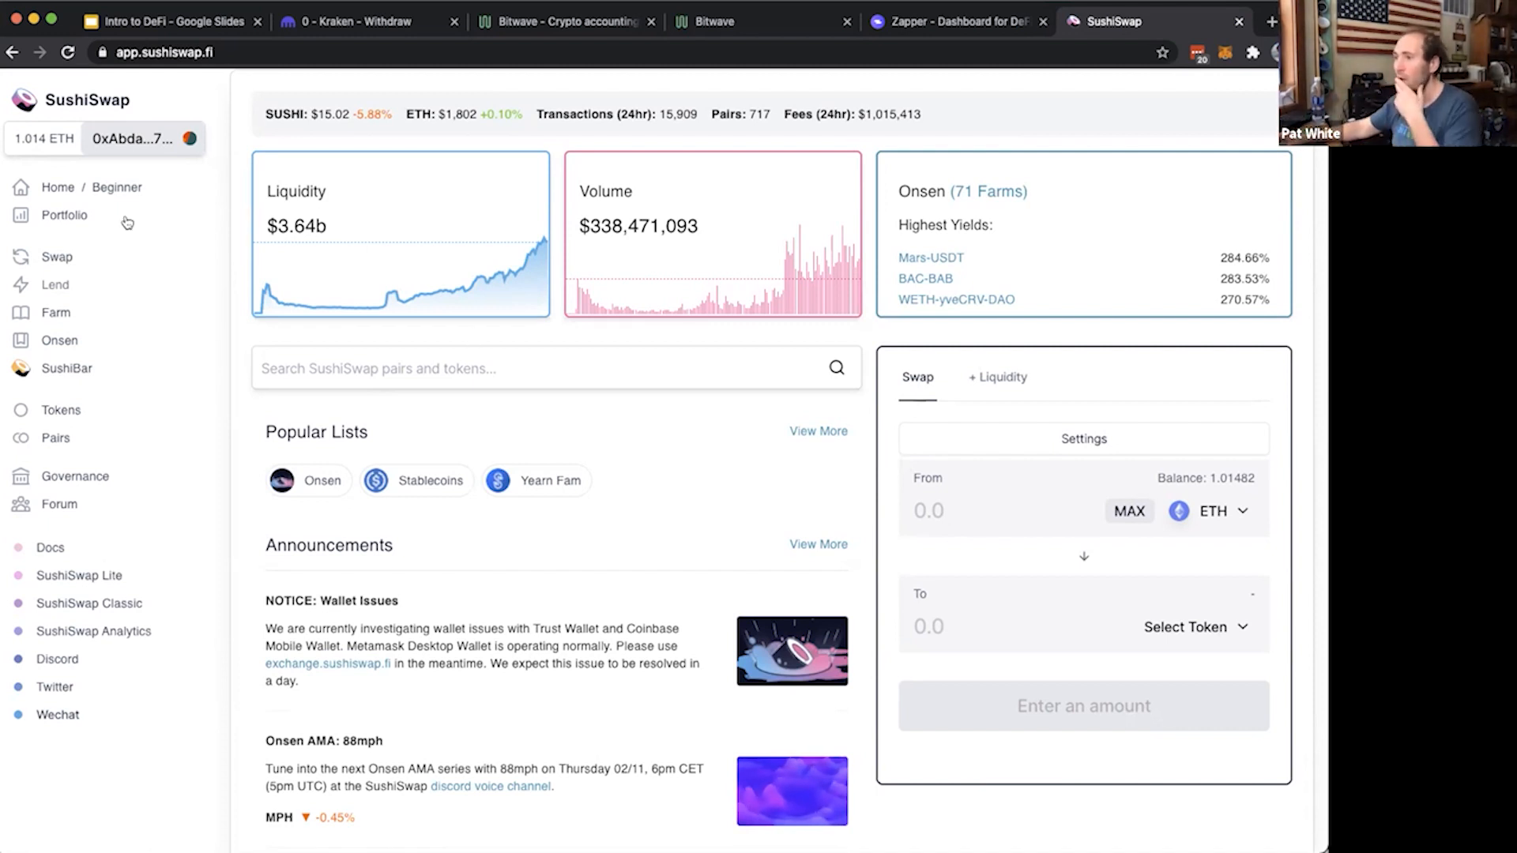
# Open the SushiSwap swap page and select the CoinGecko DeFi 100 token list for the token to receive
pyautogui.click(120, 258)
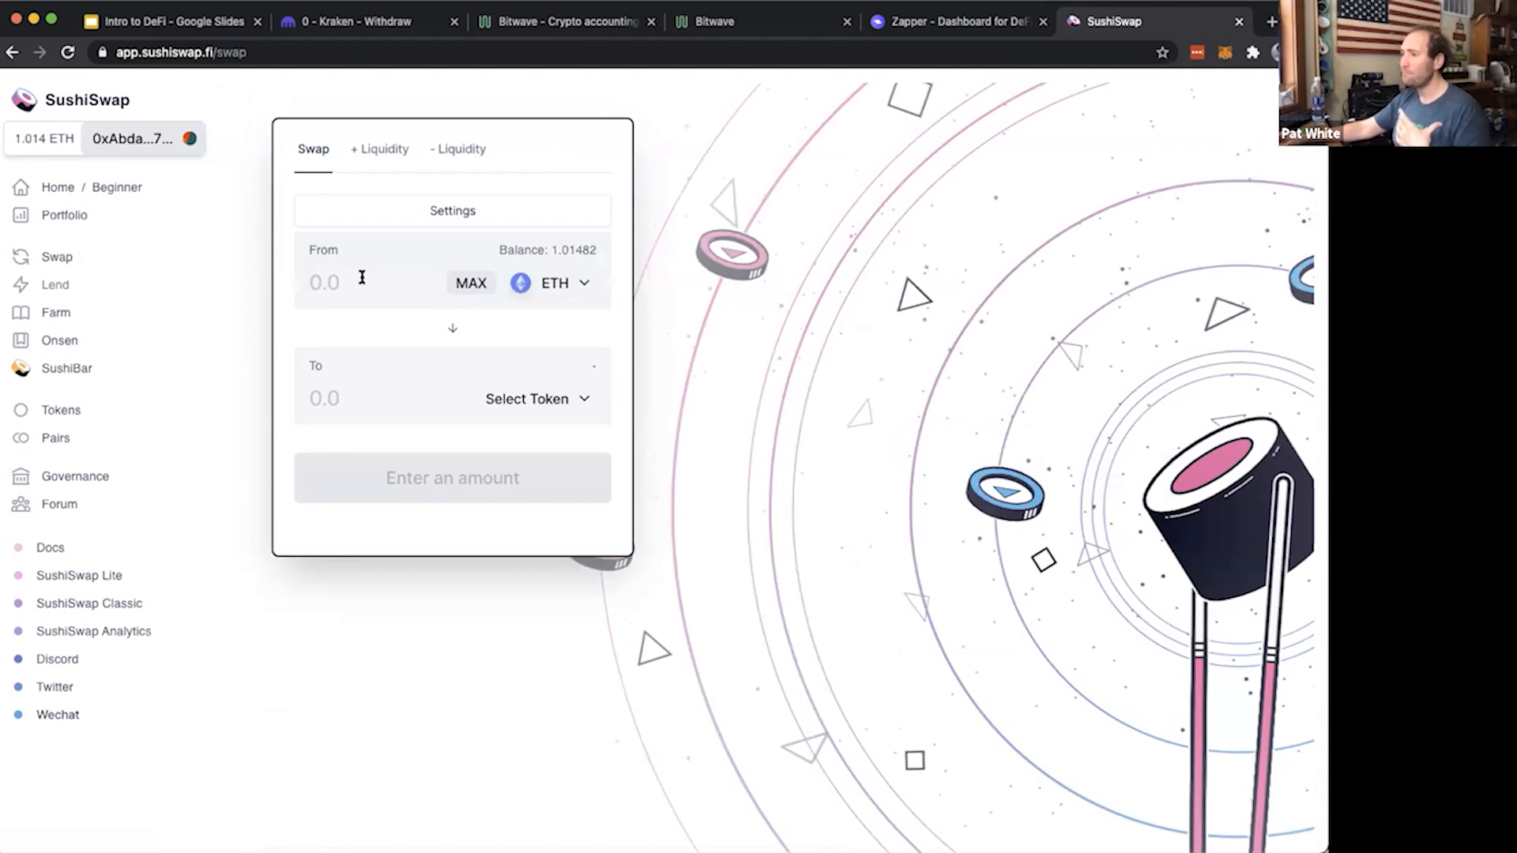
pyautogui.click(527, 399)
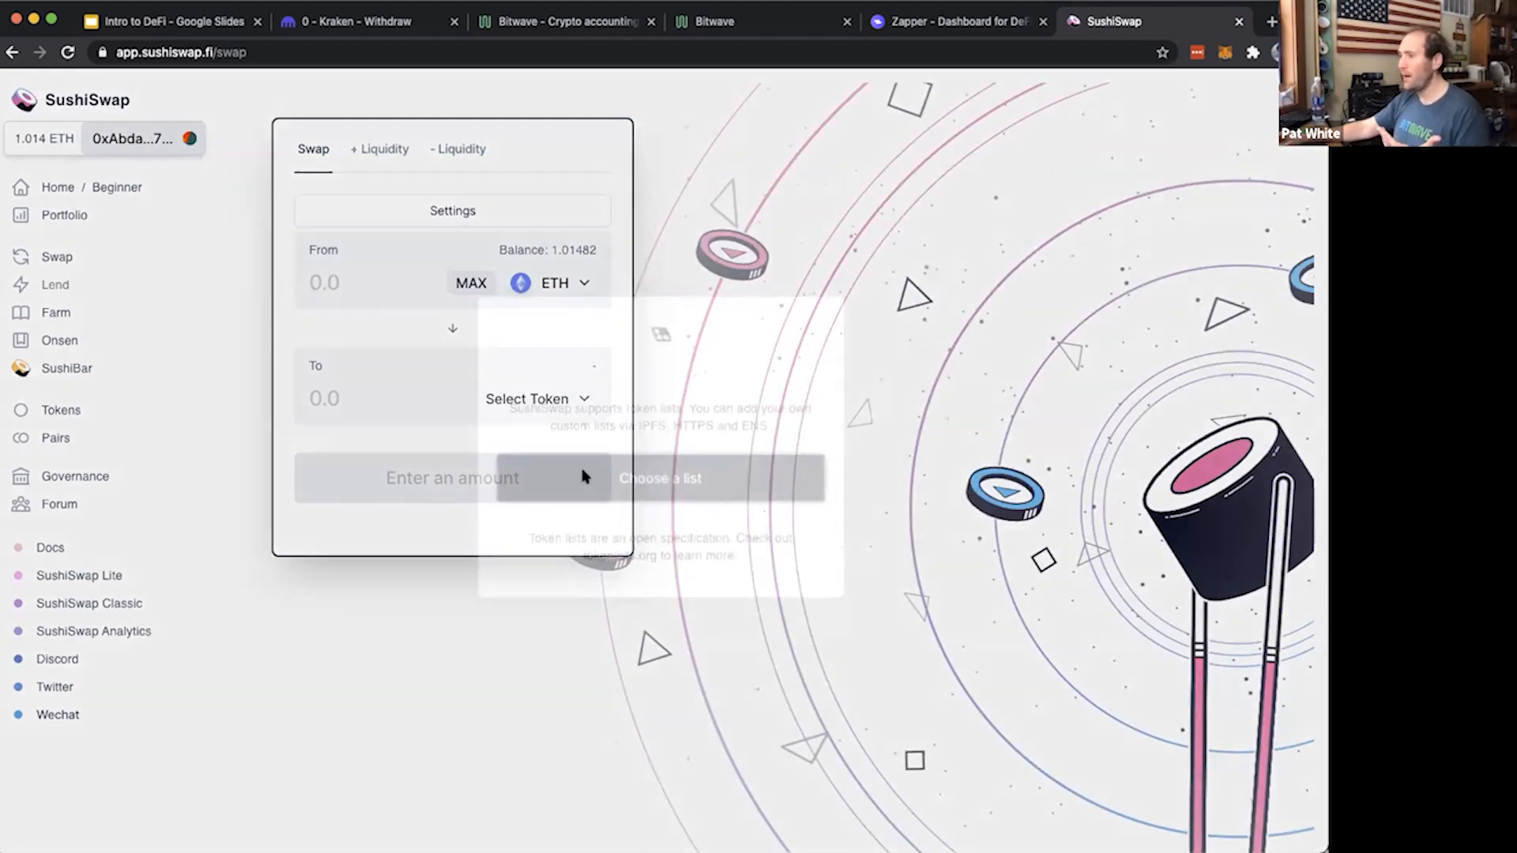
pyautogui.click(664, 567)
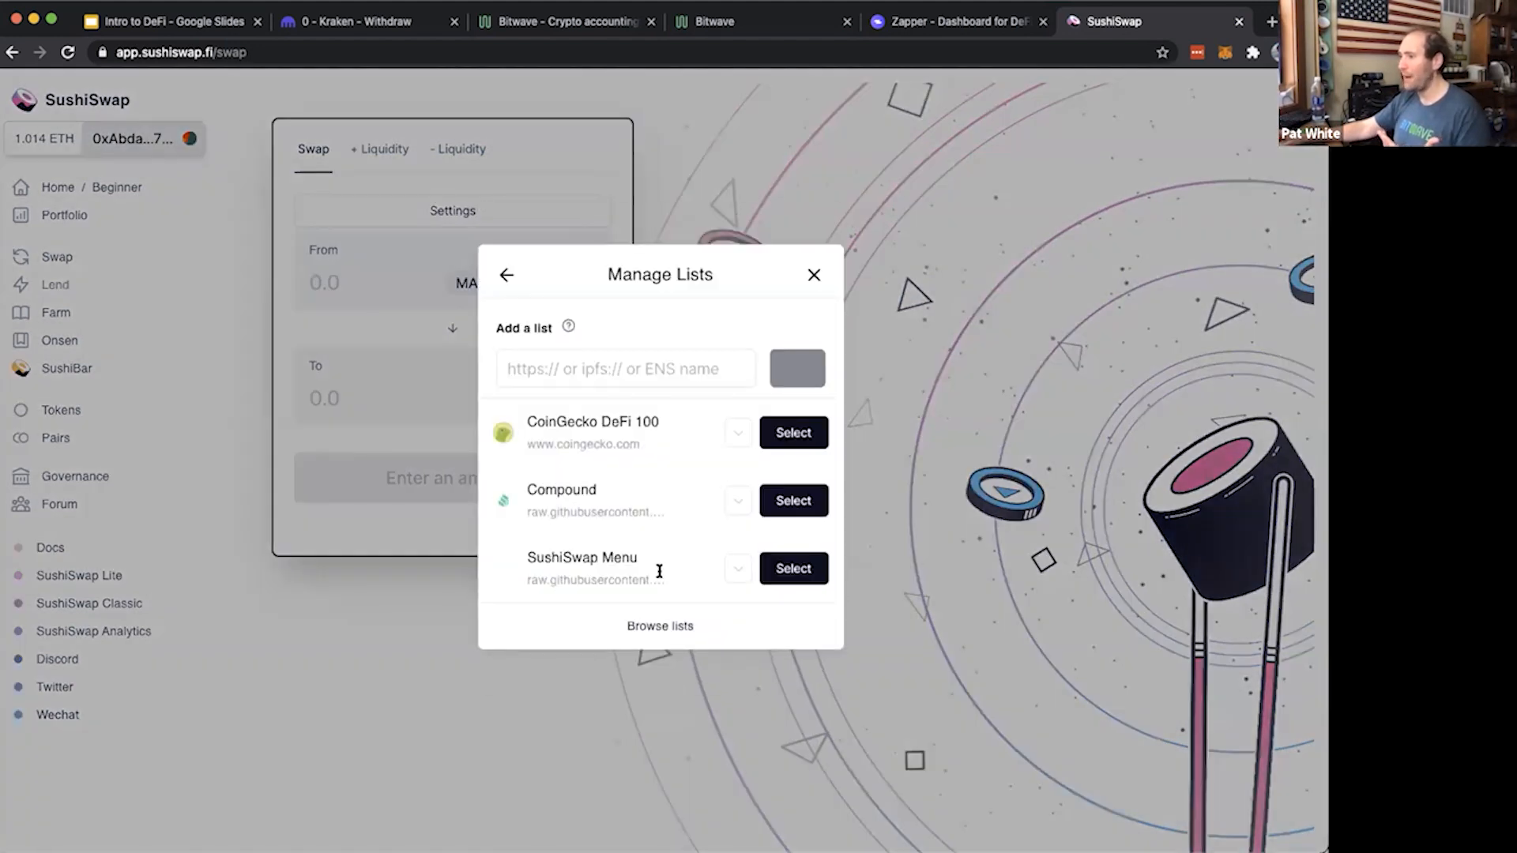
pyautogui.click(793, 433)
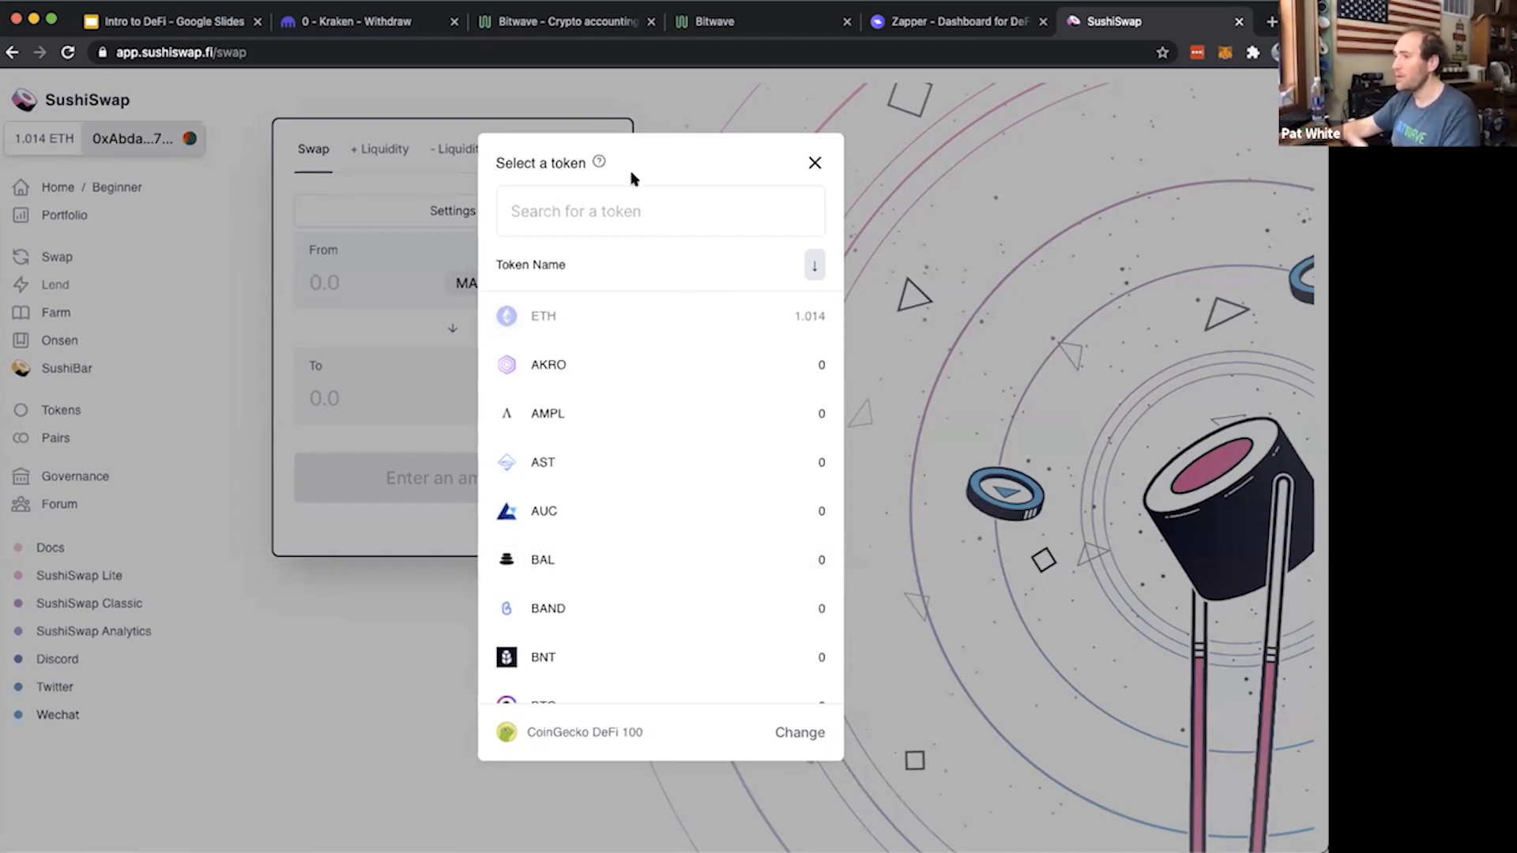
# Choose WBTC as the token to receive and set the amount to swap to .25 ETH
pyautogui.click(628, 202)
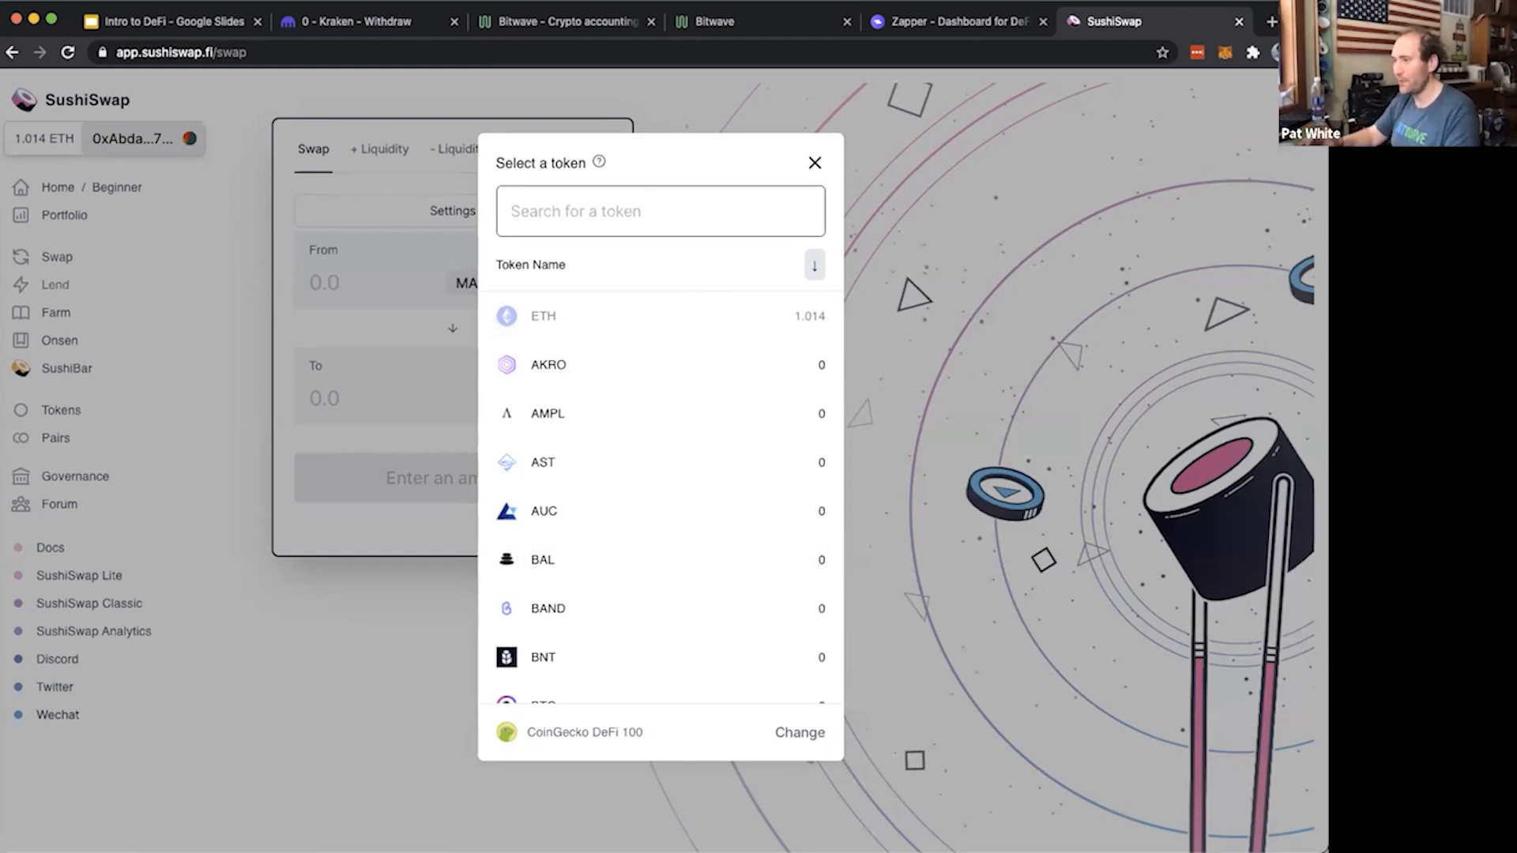
pyautogui.write('wbtc')
pyautogui.click(618, 310)
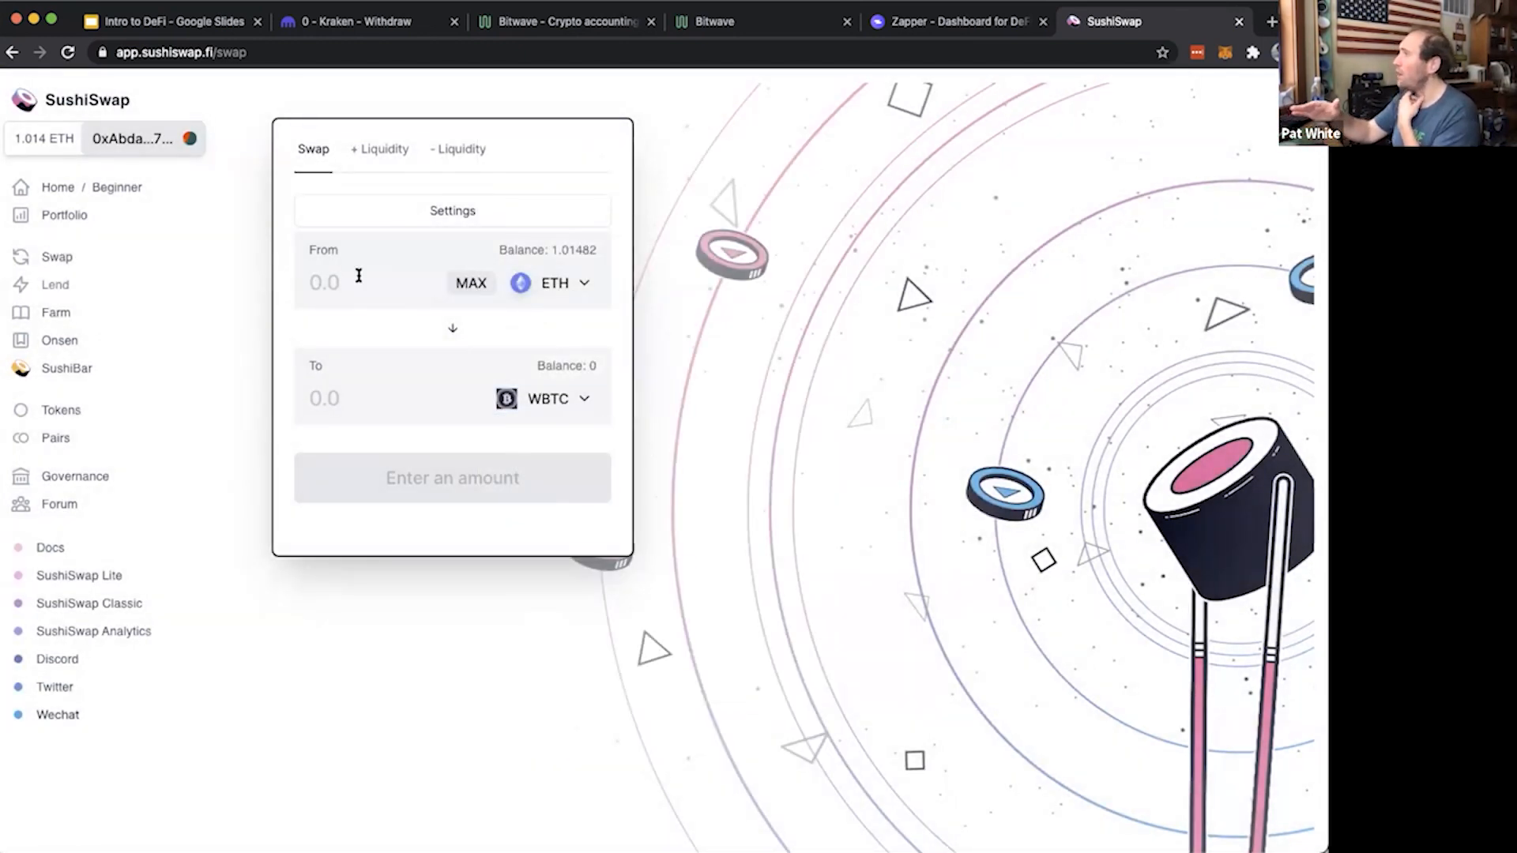
pyautogui.click(359, 275)
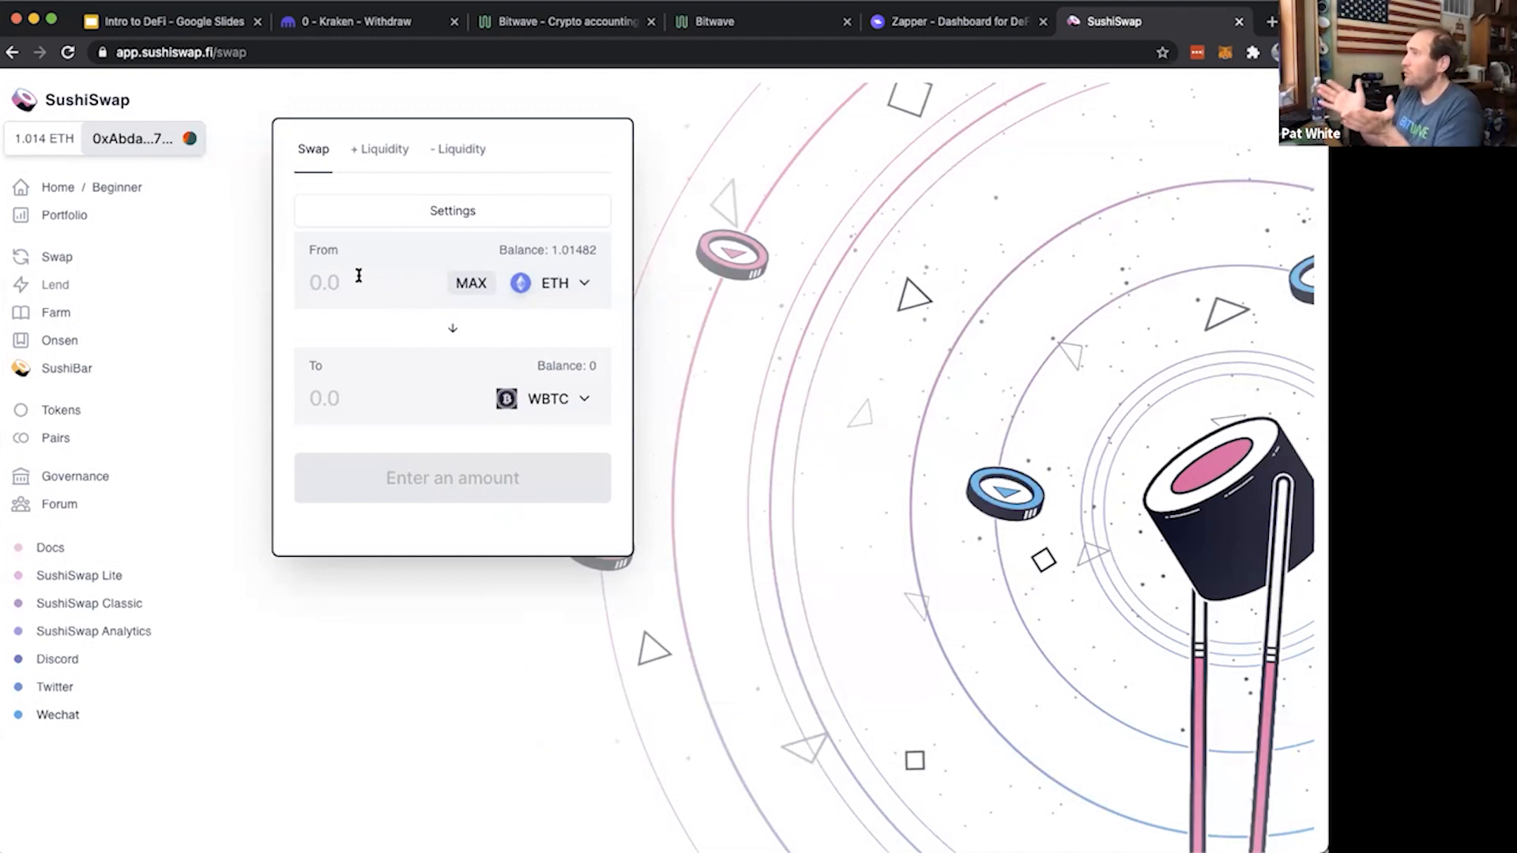
pyautogui.write('.25')
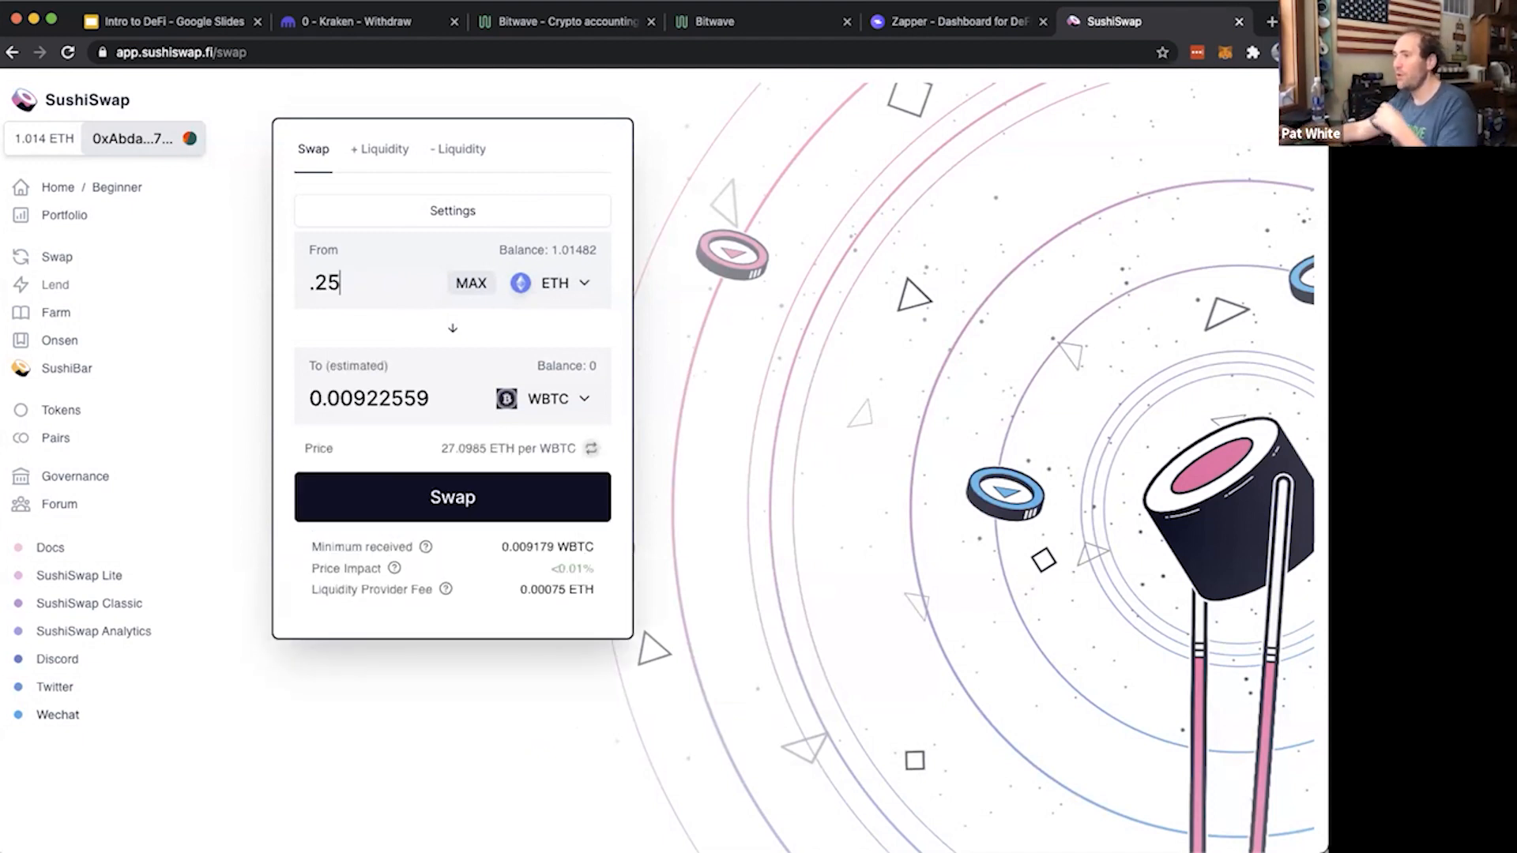
# Examine the swap quote's ETH amount, estimated WBTC output, price per WBTC and price impact
pyautogui.moveTo(356, 282); pyautogui.dragTo(310, 282)
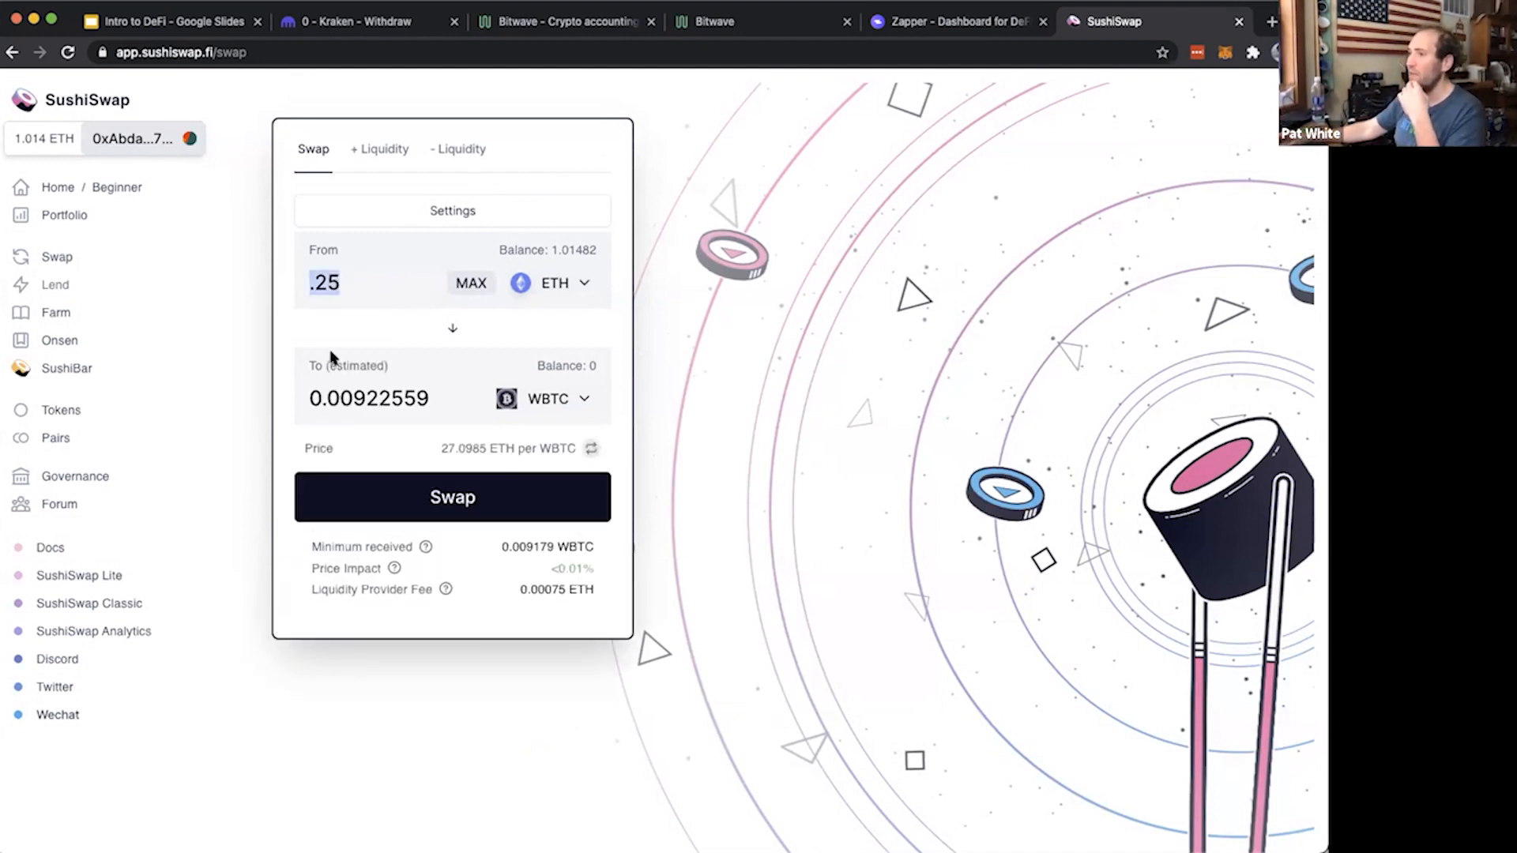
pyautogui.moveTo(353, 399); pyautogui.dragTo(415, 399)
pyautogui.click(361, 397)
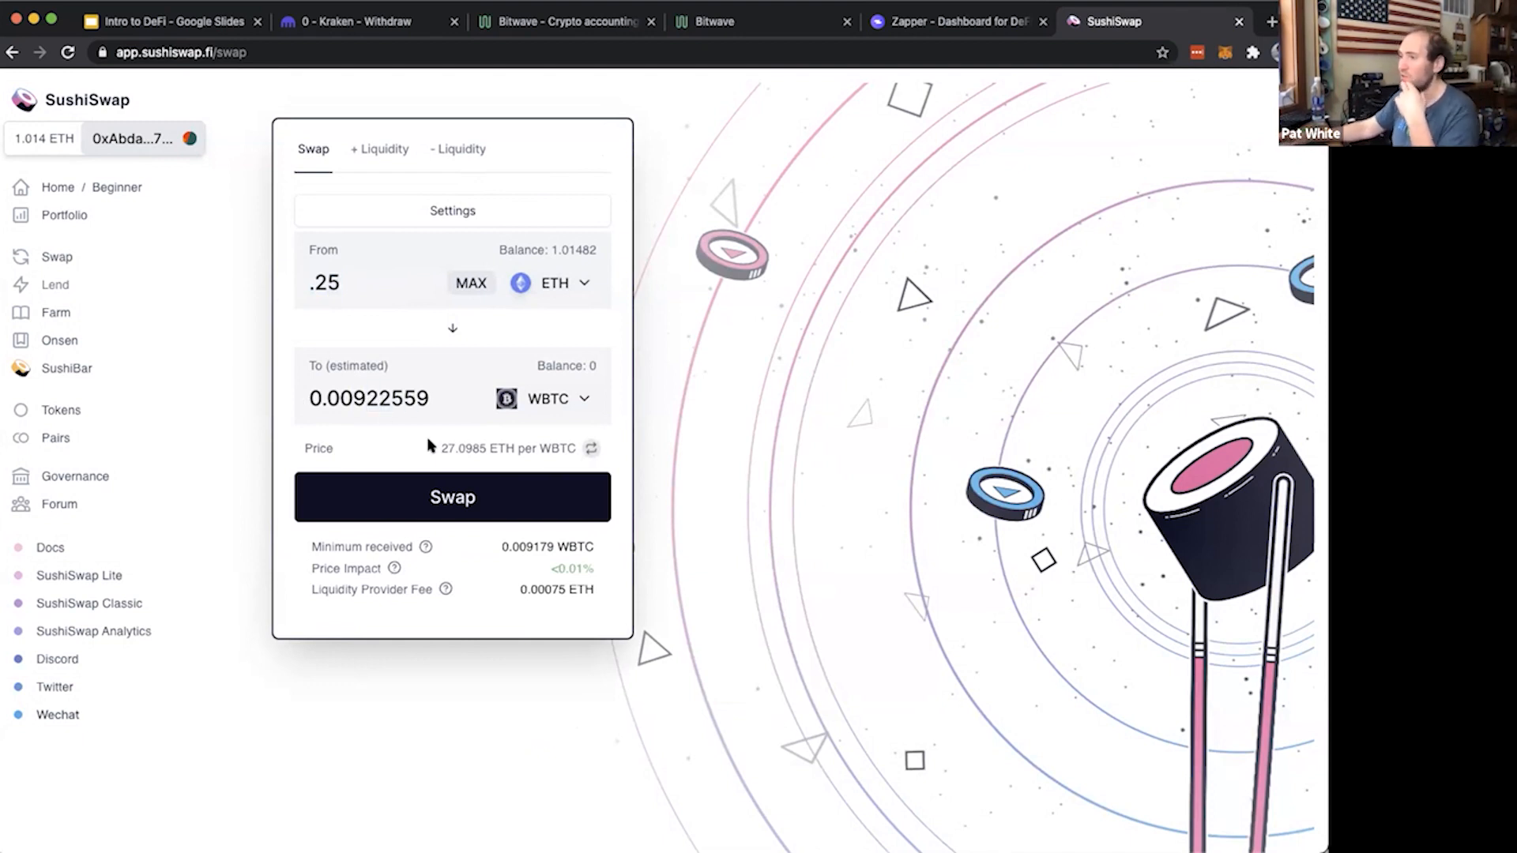
pyautogui.tripleClick(447, 447)
pyautogui.click(449, 446)
pyautogui.doubleClick(459, 447)
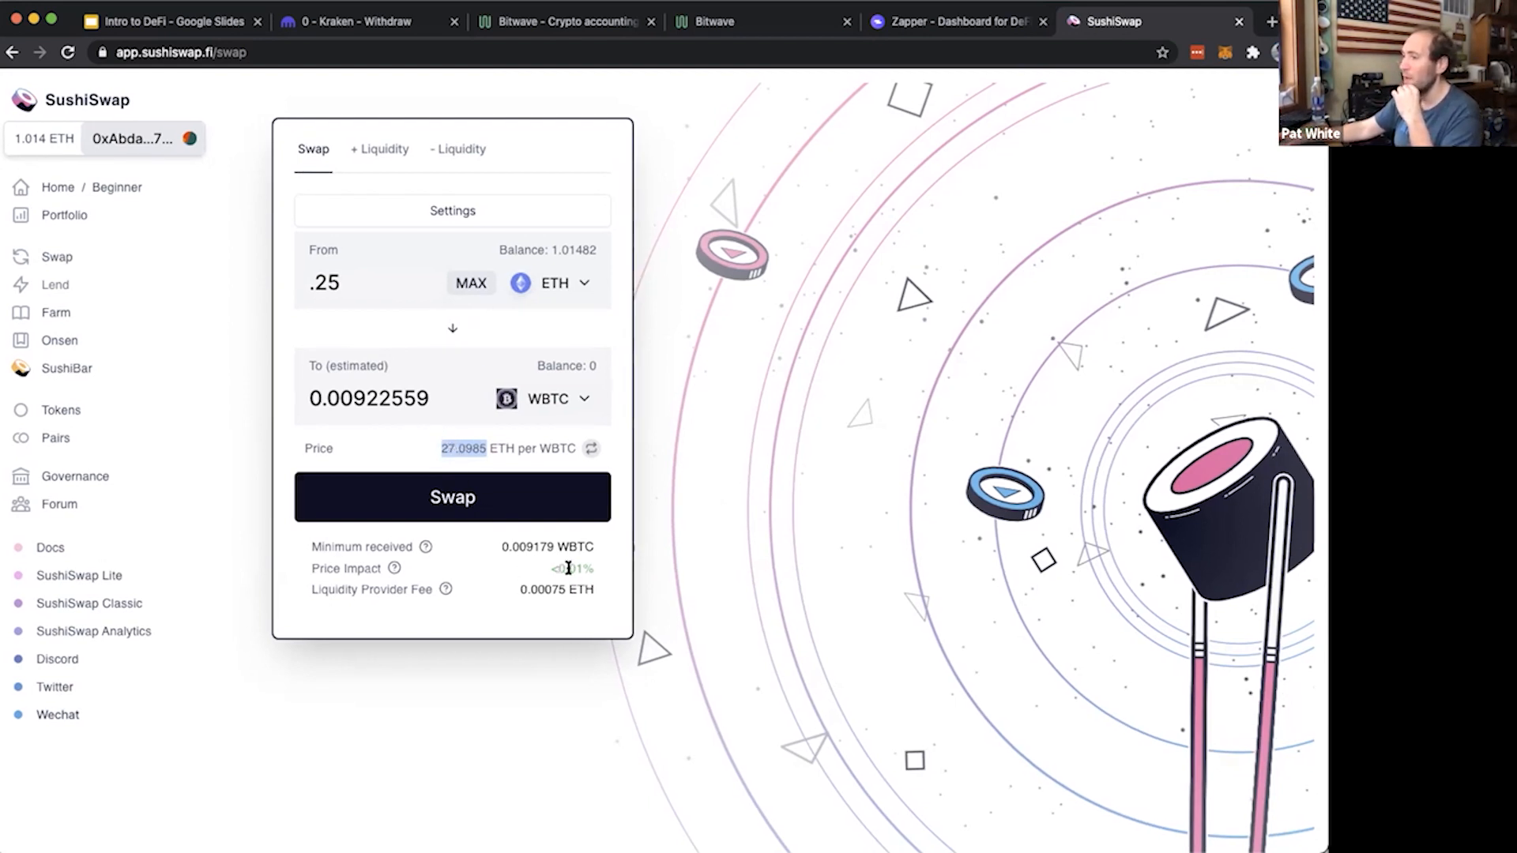
pyautogui.moveTo(599, 569); pyautogui.dragTo(532, 571)
pyautogui.click(530, 572)
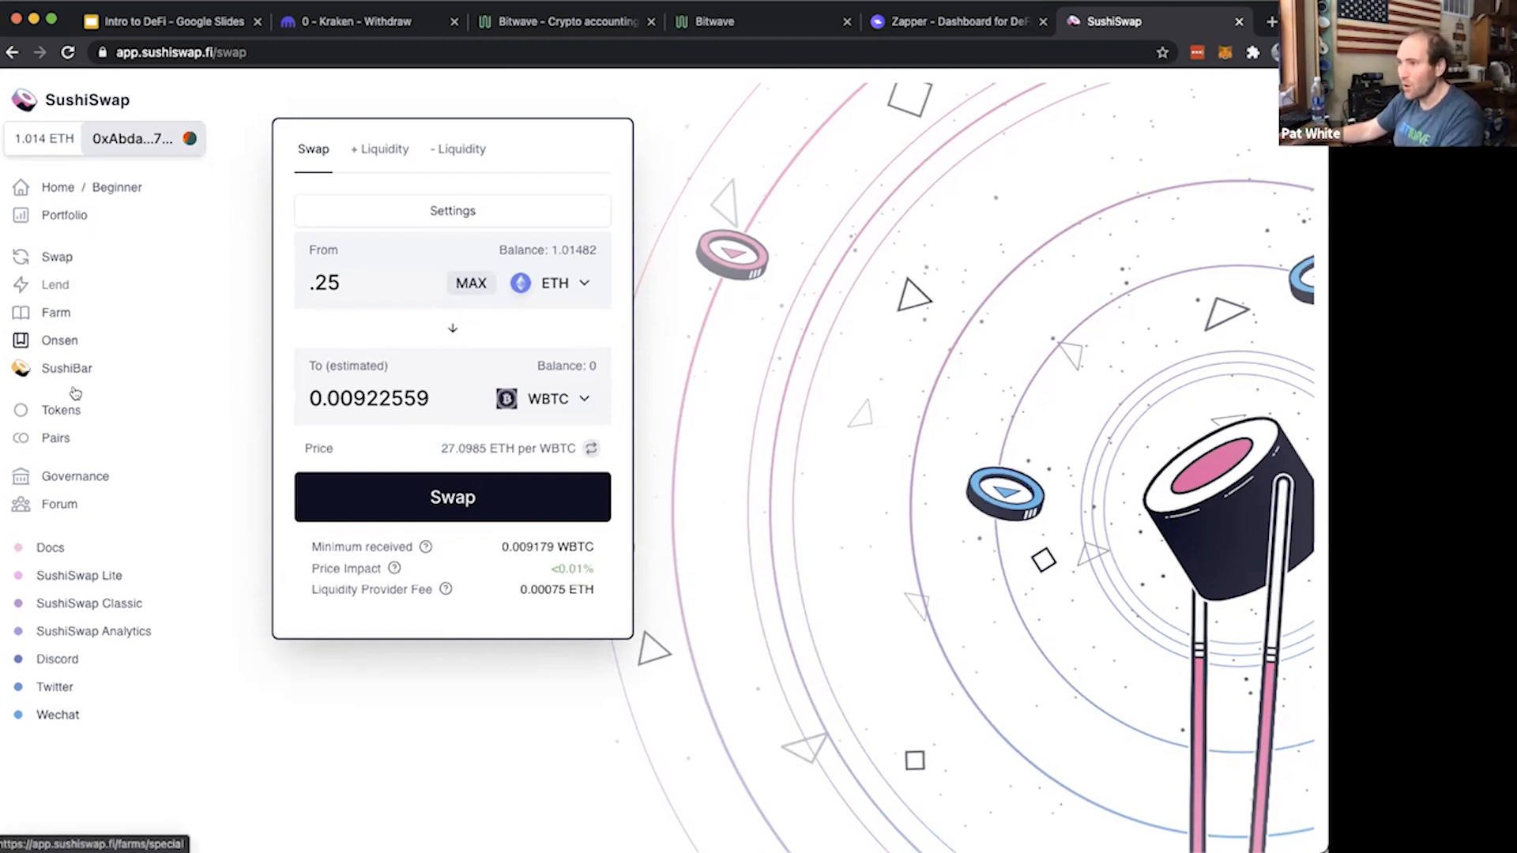
# Open the WBTC-ETH pair page in a separate tab and examine its total and underlying liquidity
pyautogui.keyDown('super'); pyautogui.click(61, 440); pyautogui.keyUp('super')
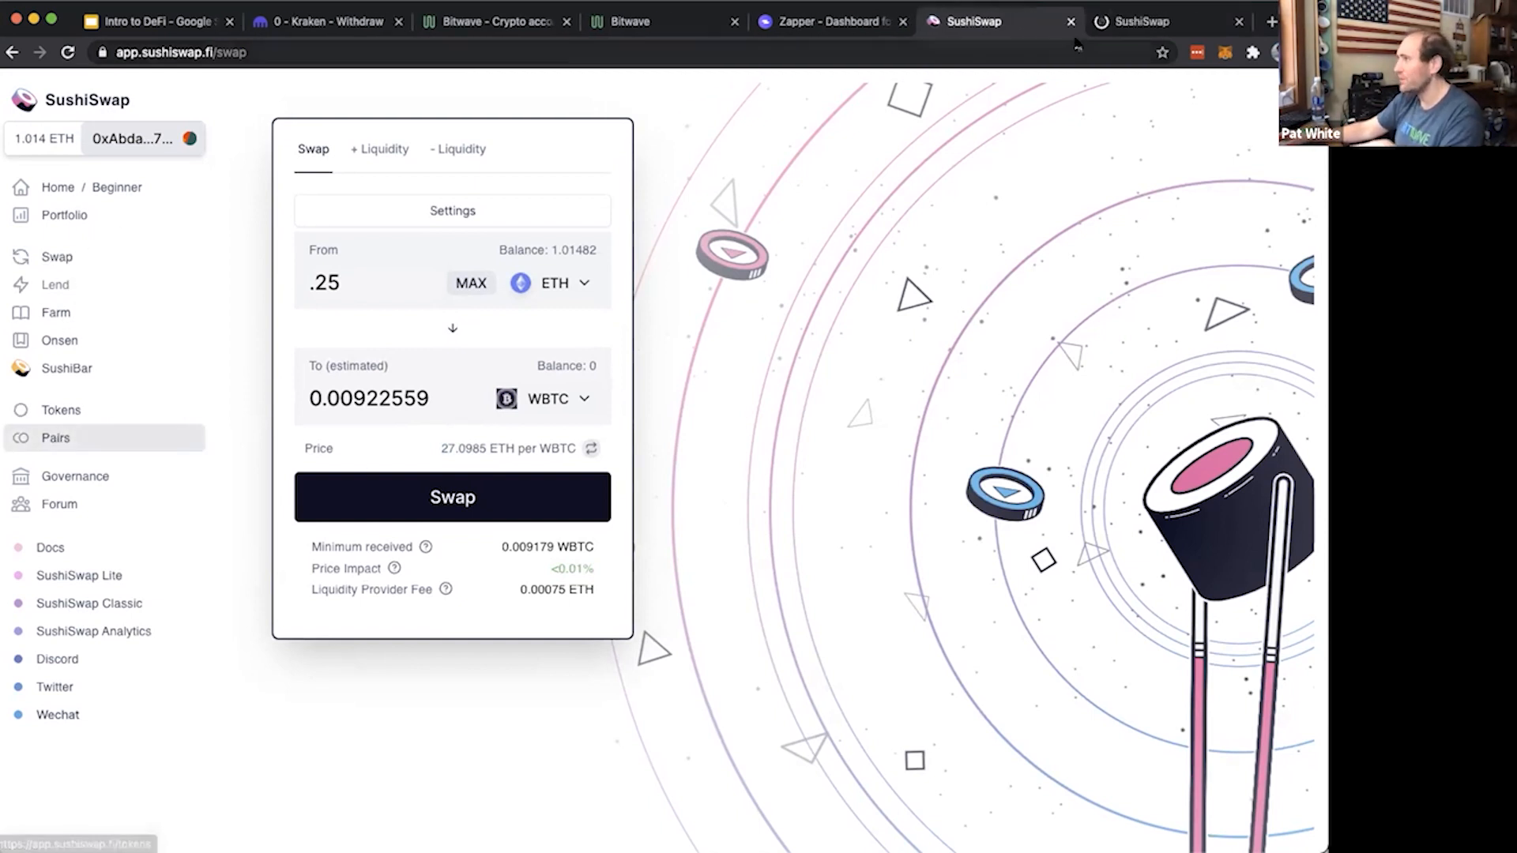
pyautogui.click(1118, 23)
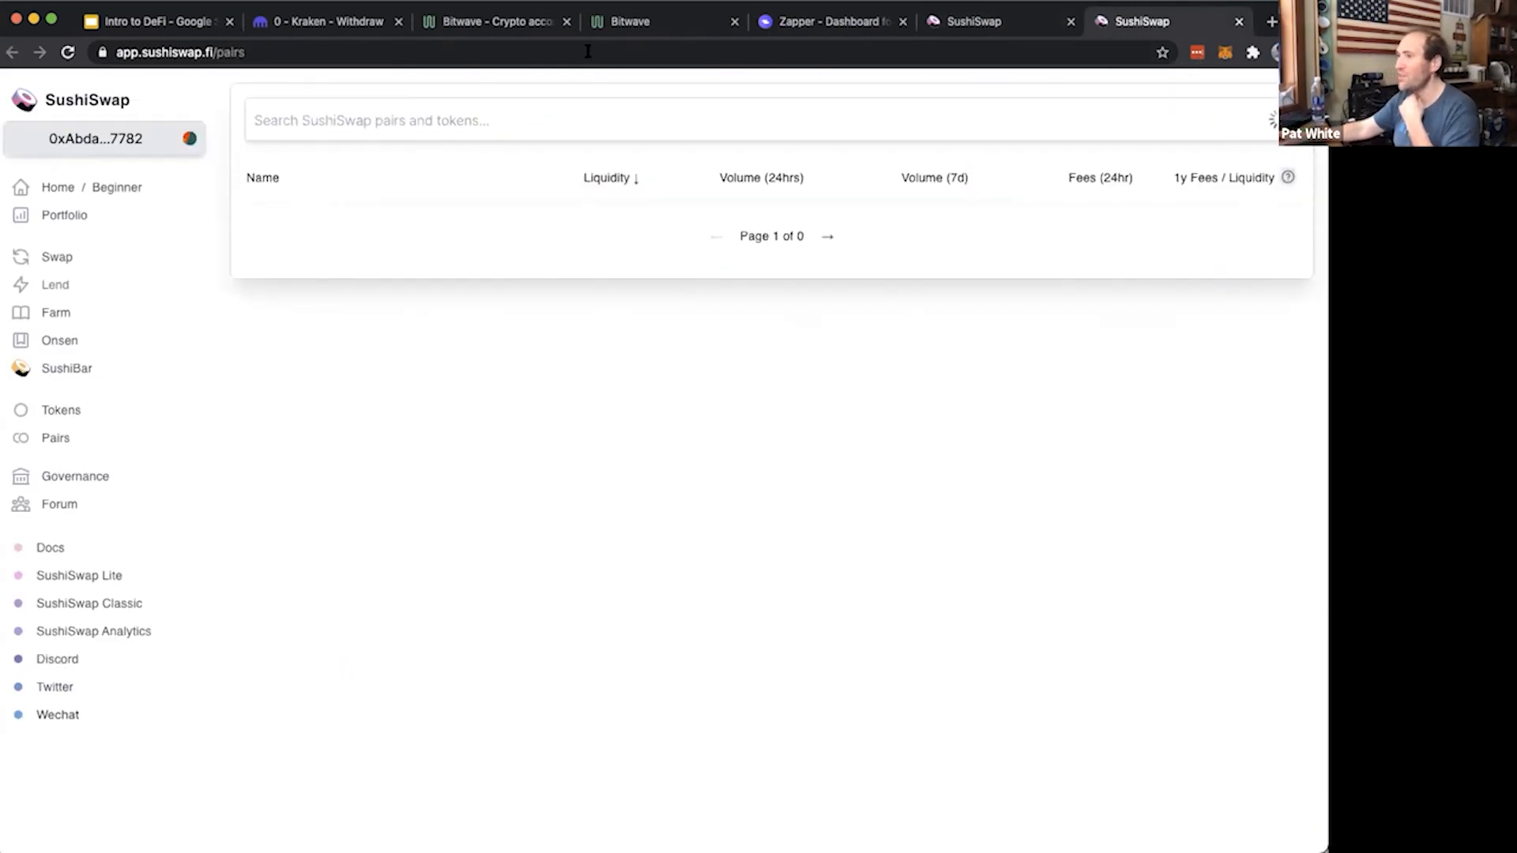
pyautogui.click(367, 113)
pyautogui.write('W')
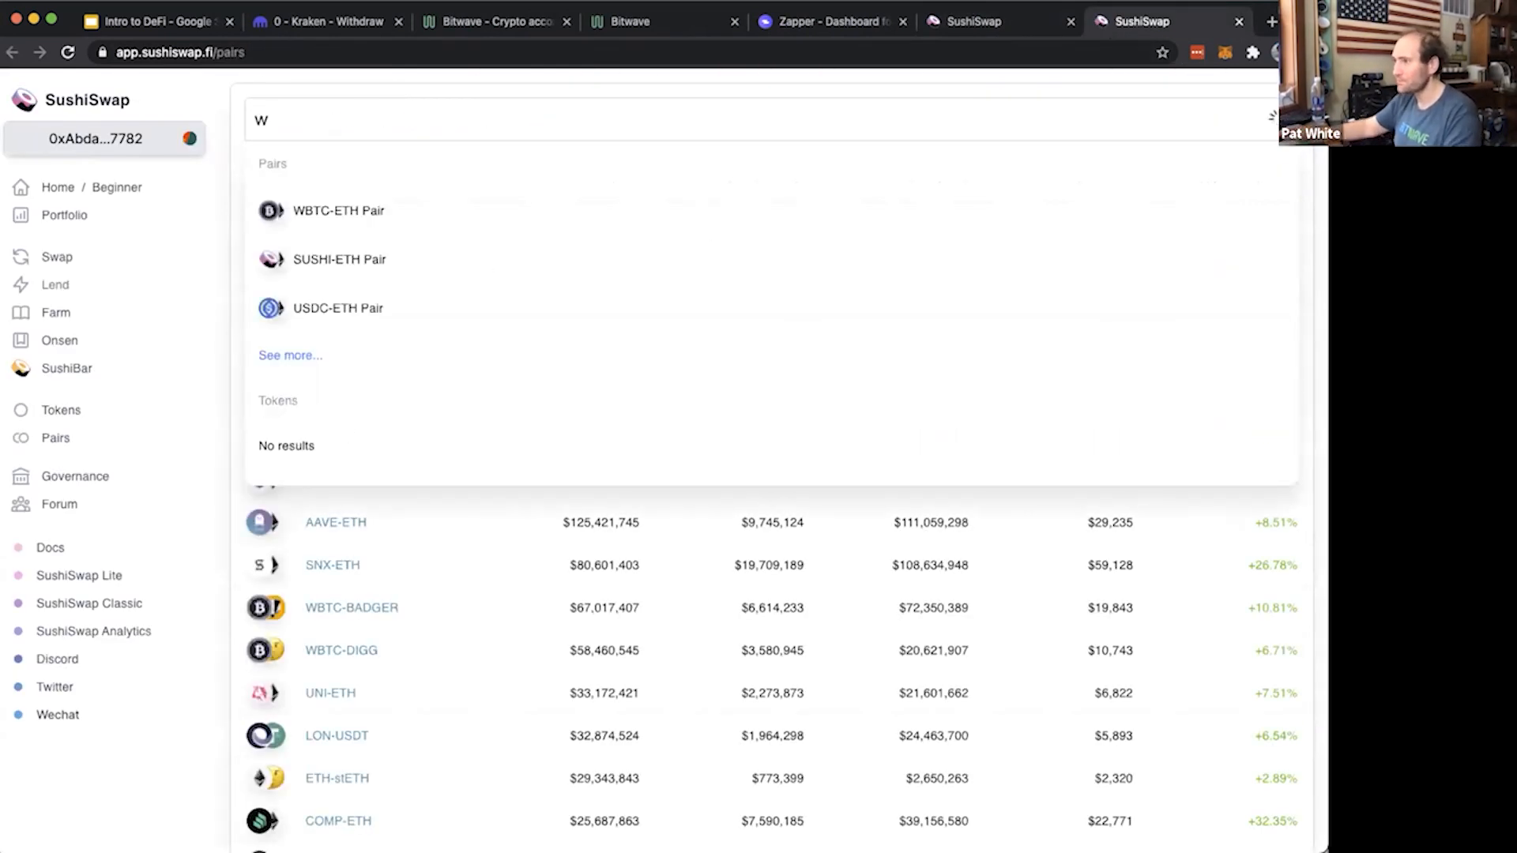
pyautogui.click(359, 211)
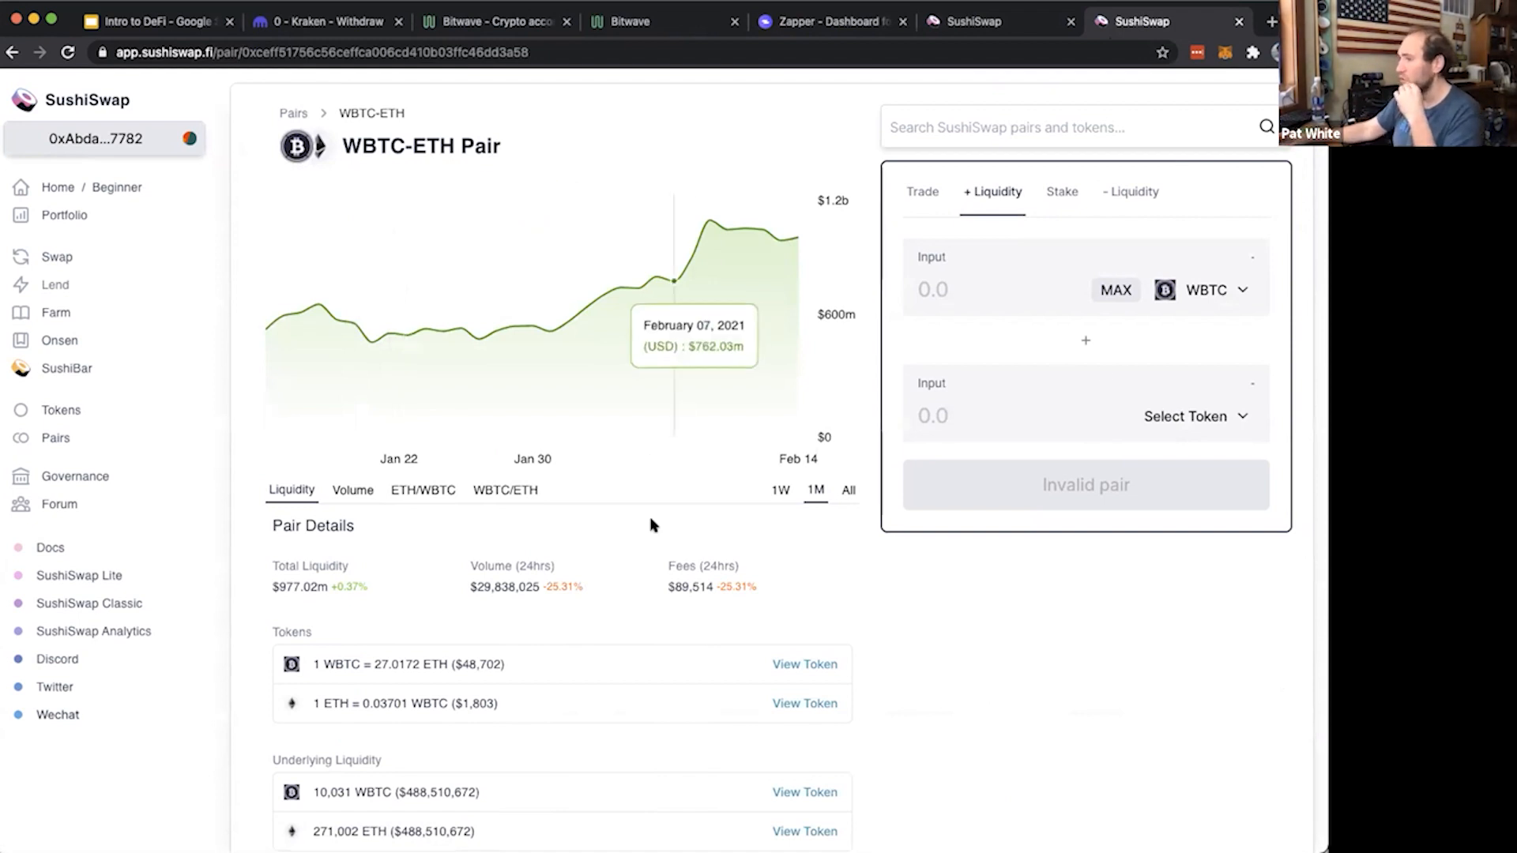
pyautogui.moveTo(275, 591); pyautogui.dragTo(311, 586)
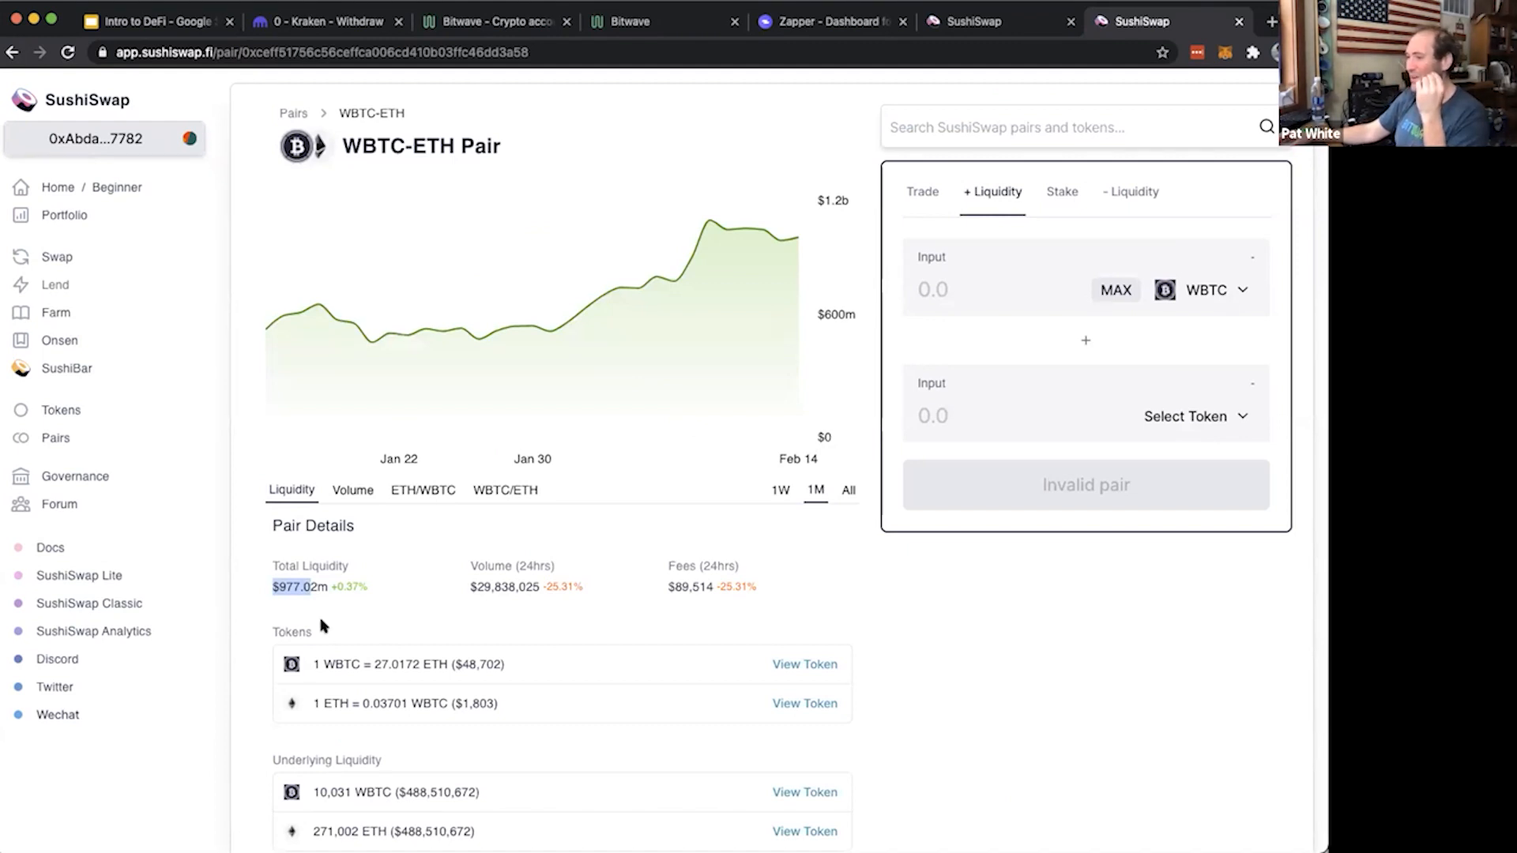
pyautogui.scroll(-3, 447, 630)
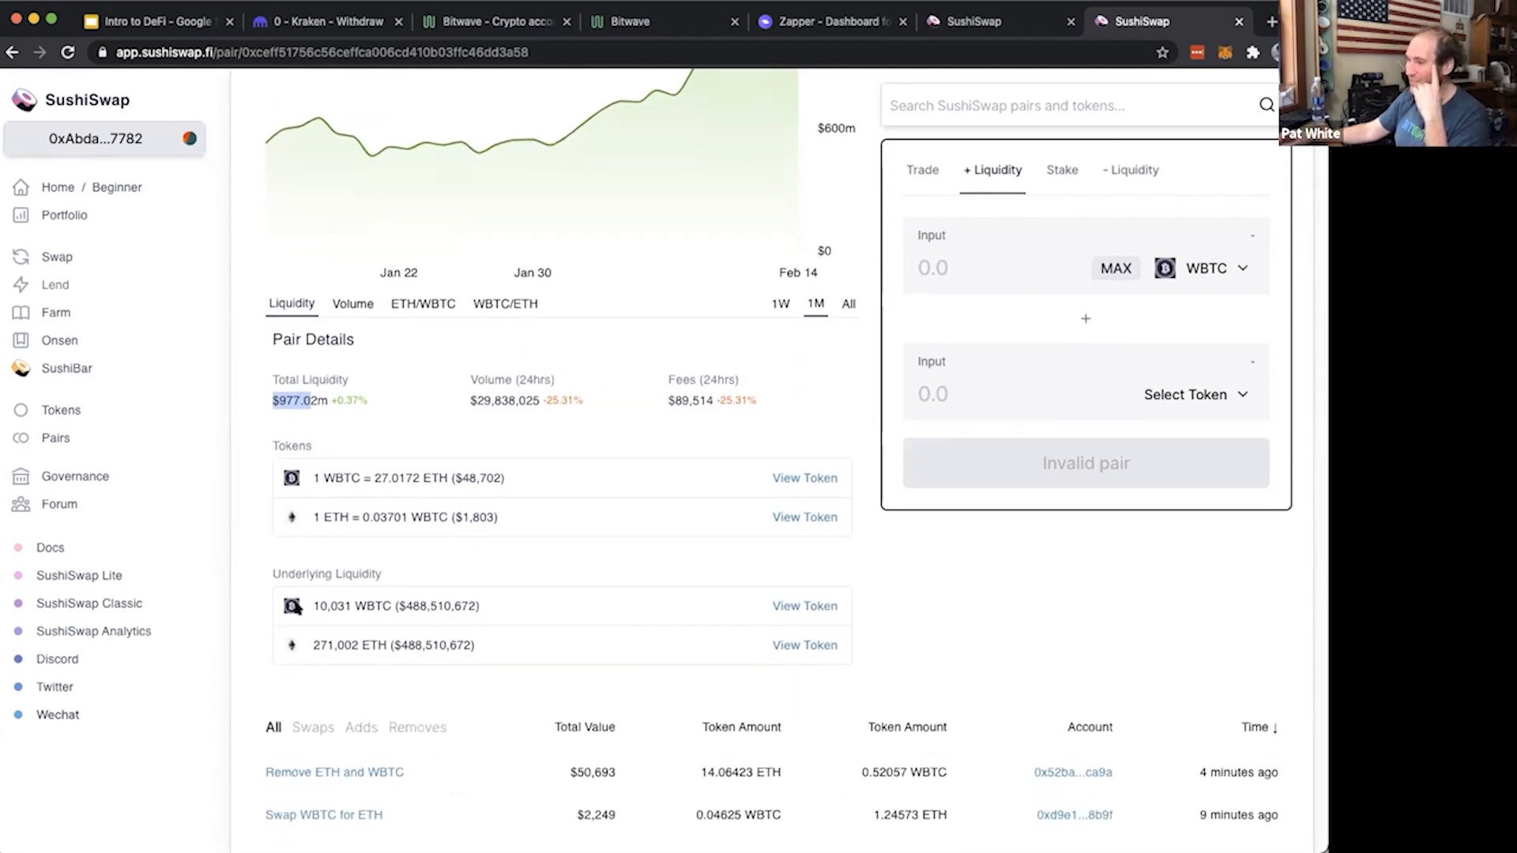
pyautogui.moveTo(316, 605); pyautogui.dragTo(368, 646)
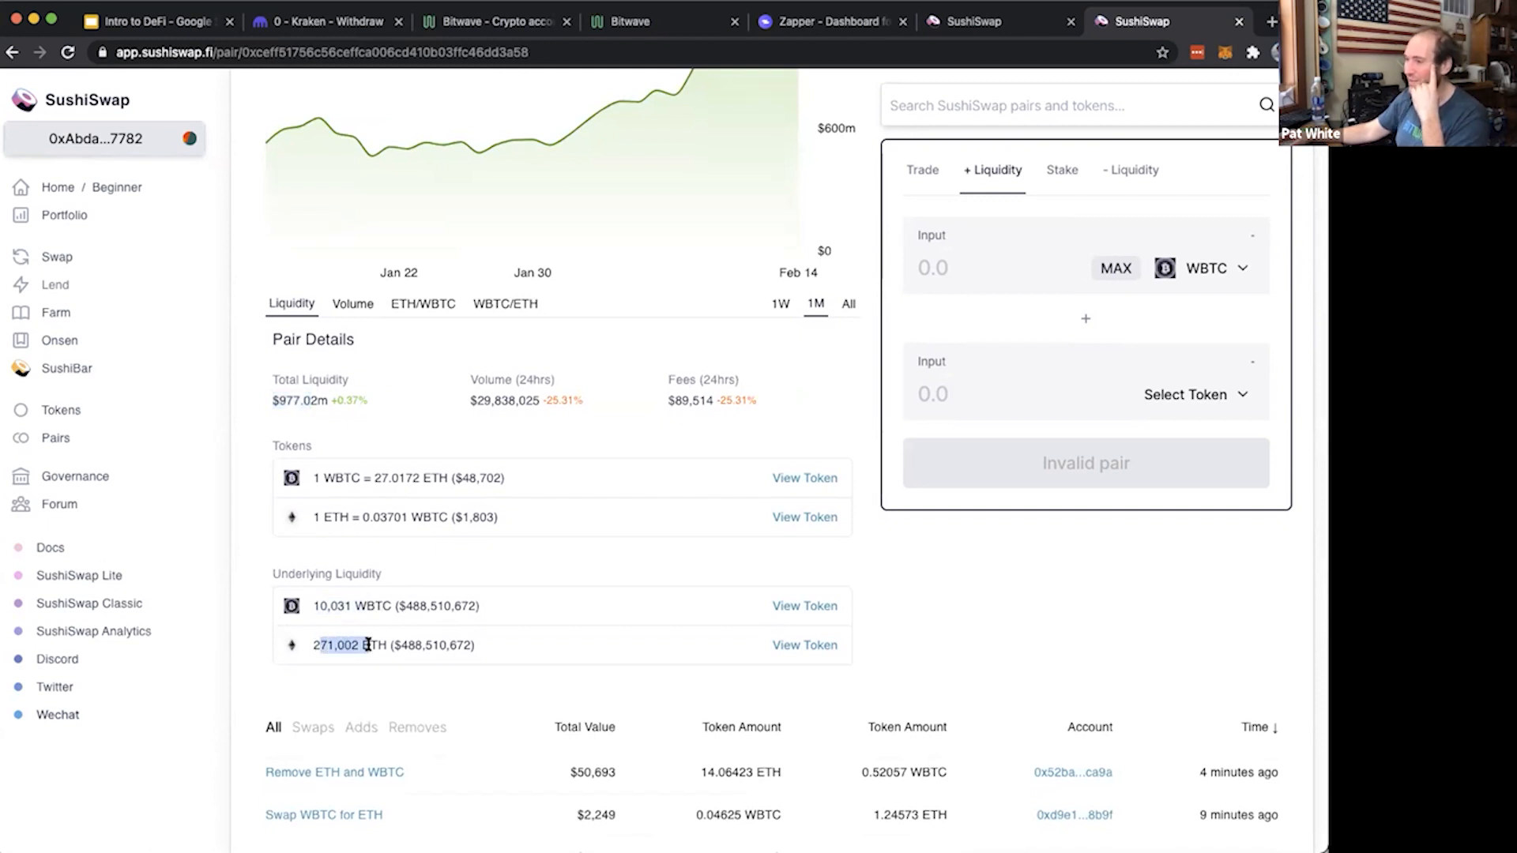
pyautogui.scroll(1, 368, 645)
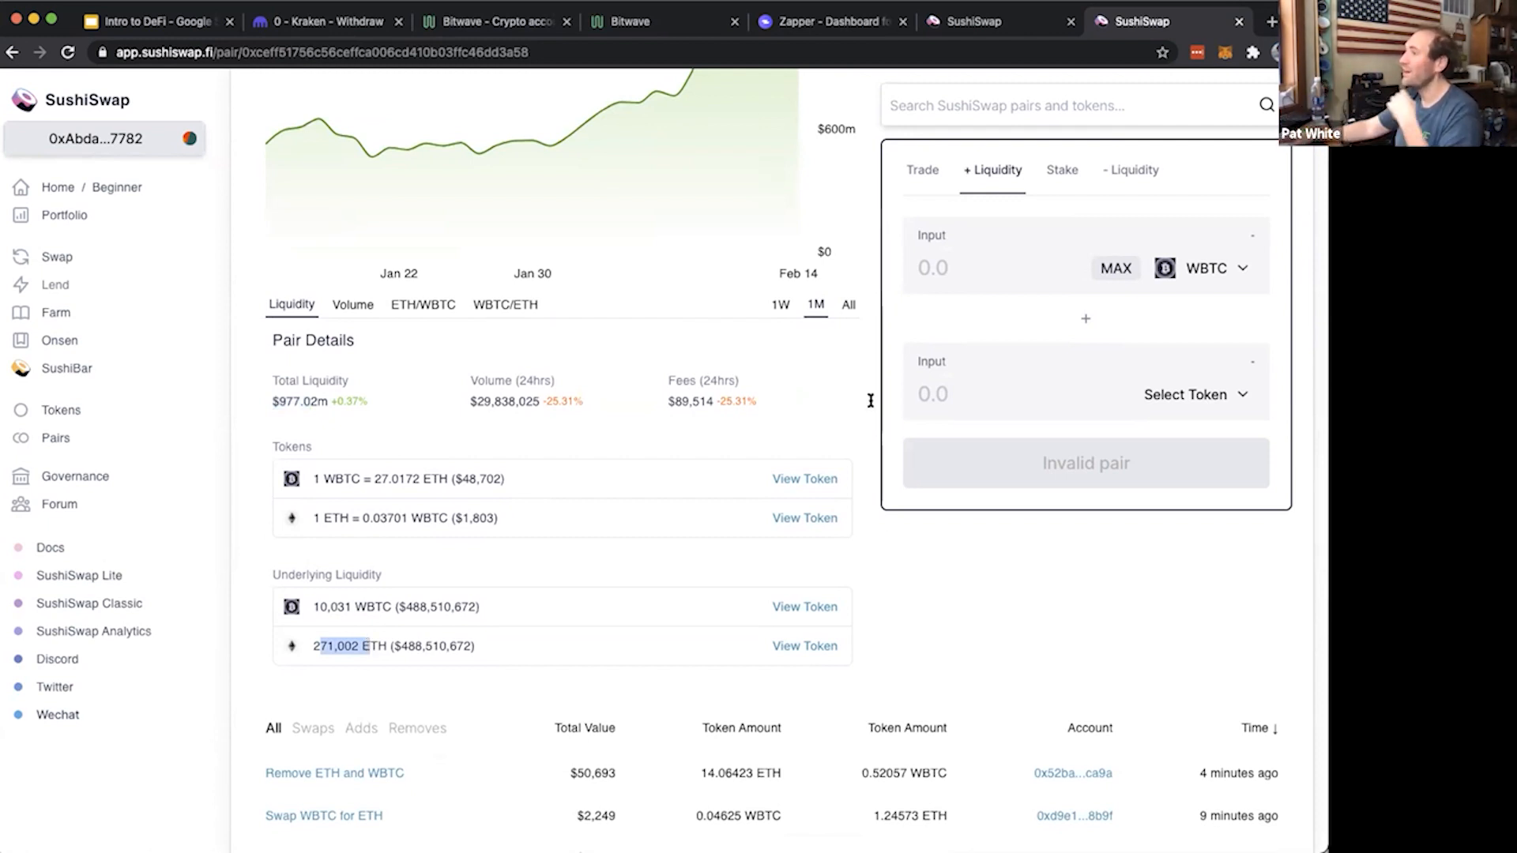
# Return to the swap page and submit the swap of 0.25 ETH for WBTC to the wallet for approval
pyautogui.click(991, 27)
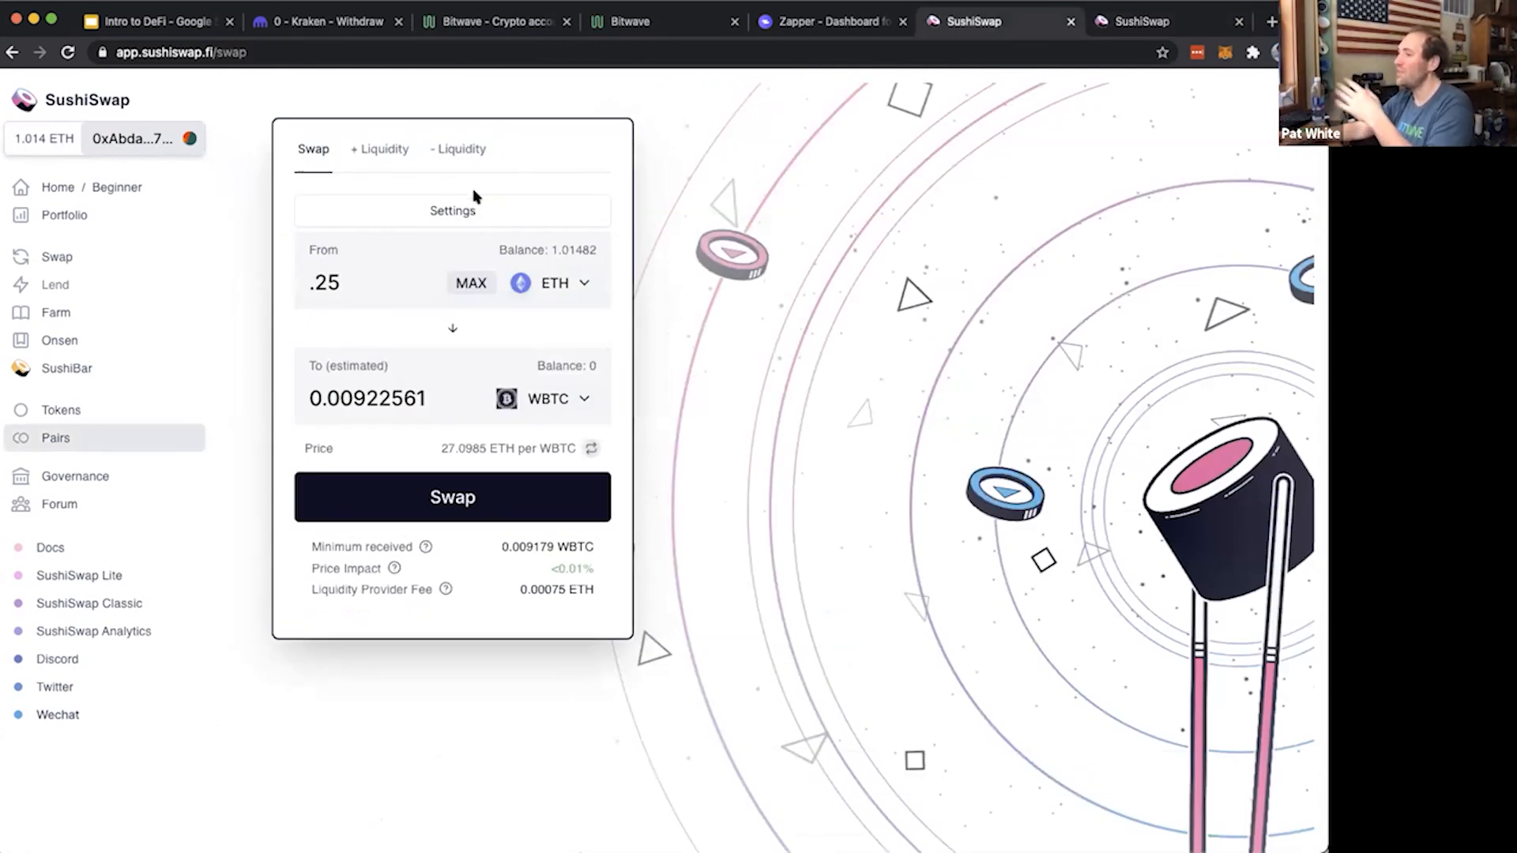
pyautogui.click(471, 497)
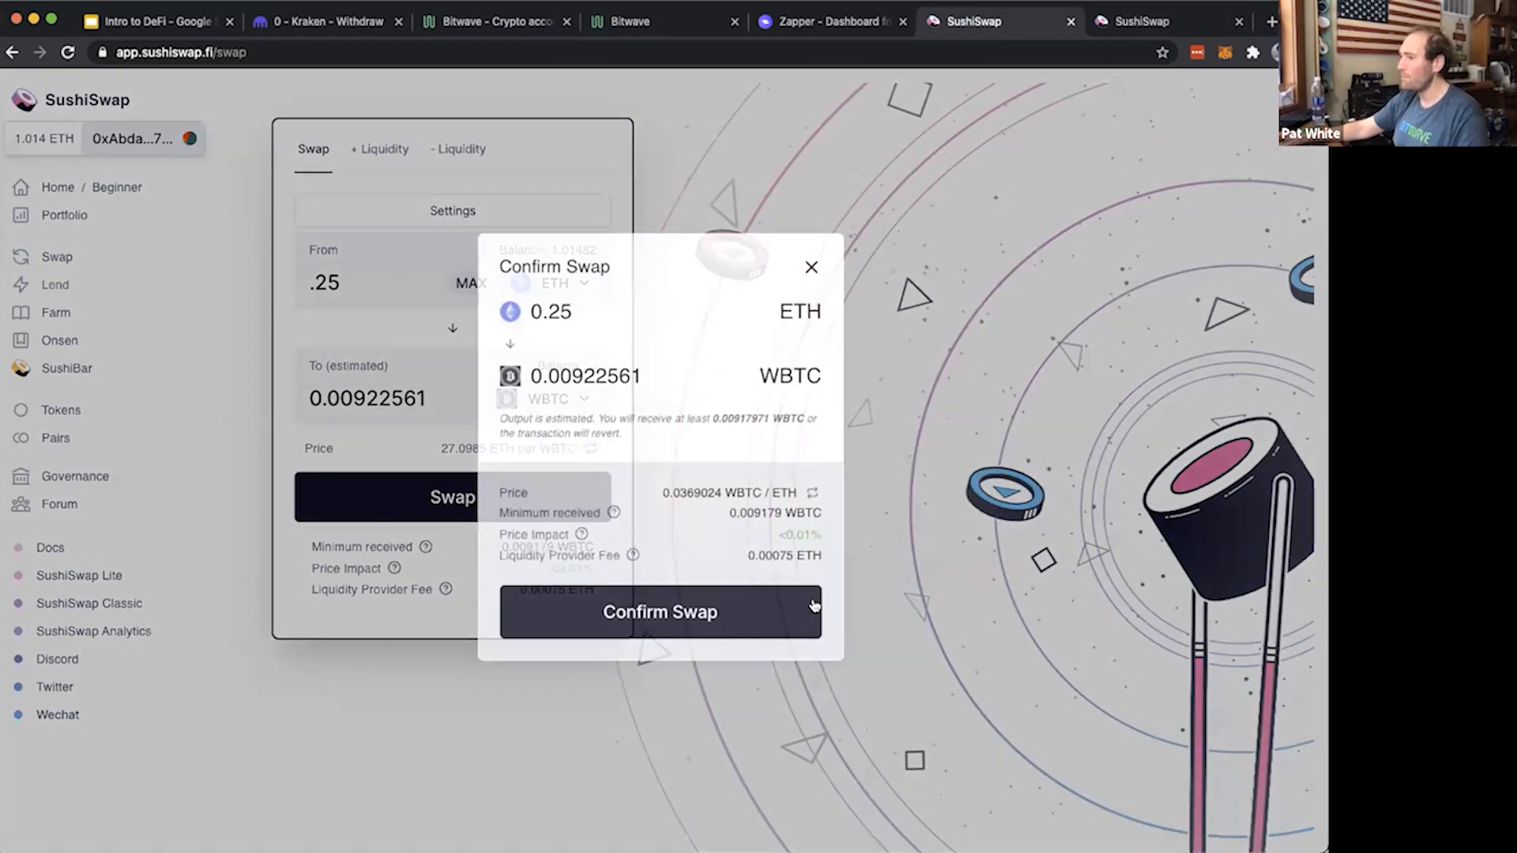
pyautogui.click(666, 610)
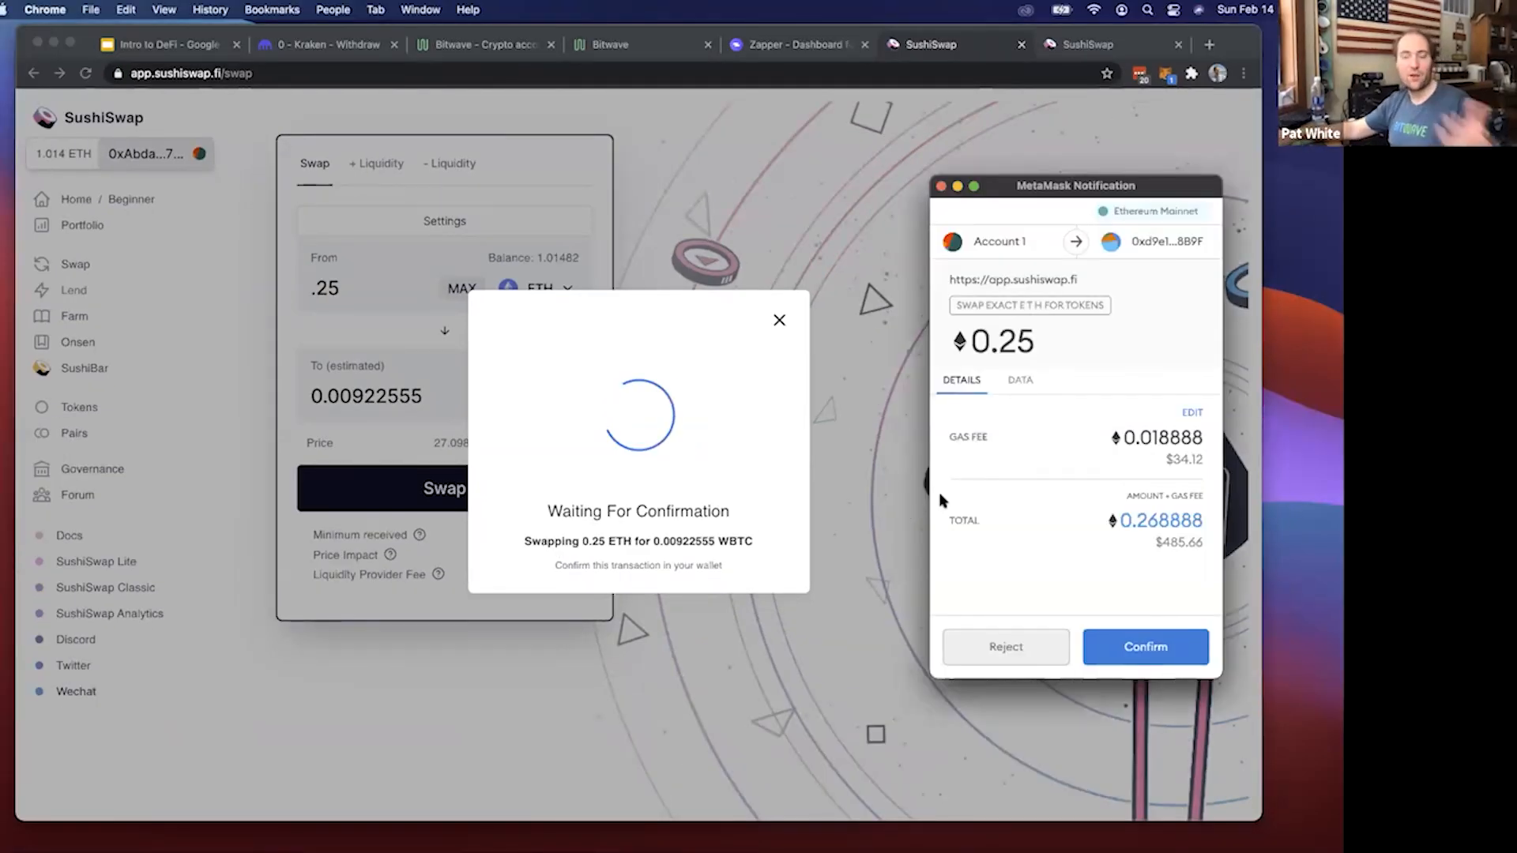
# Review the WBTC output and the gas fee of the pending swap, and approve the transaction in MetaMask
pyautogui.click(570, 541)
pyautogui.moveTo(577, 542); pyautogui.dragTo(752, 542)
pyautogui.click(639, 541)
pyautogui.moveTo(1154, 441); pyautogui.dragTo(1178, 453)
pyautogui.doubleClick(1177, 457)
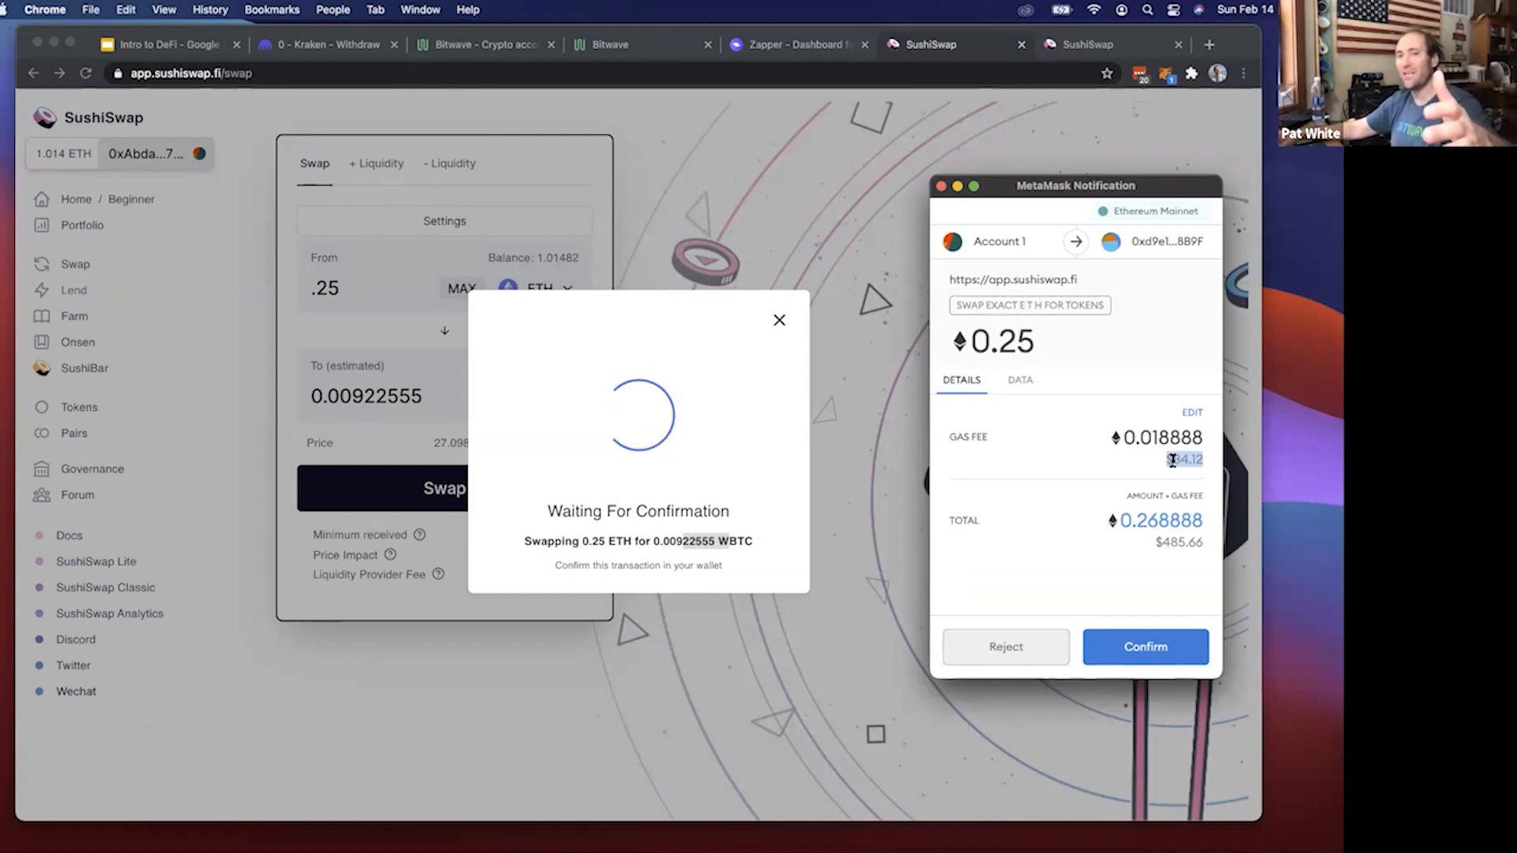
pyautogui.click(1175, 465)
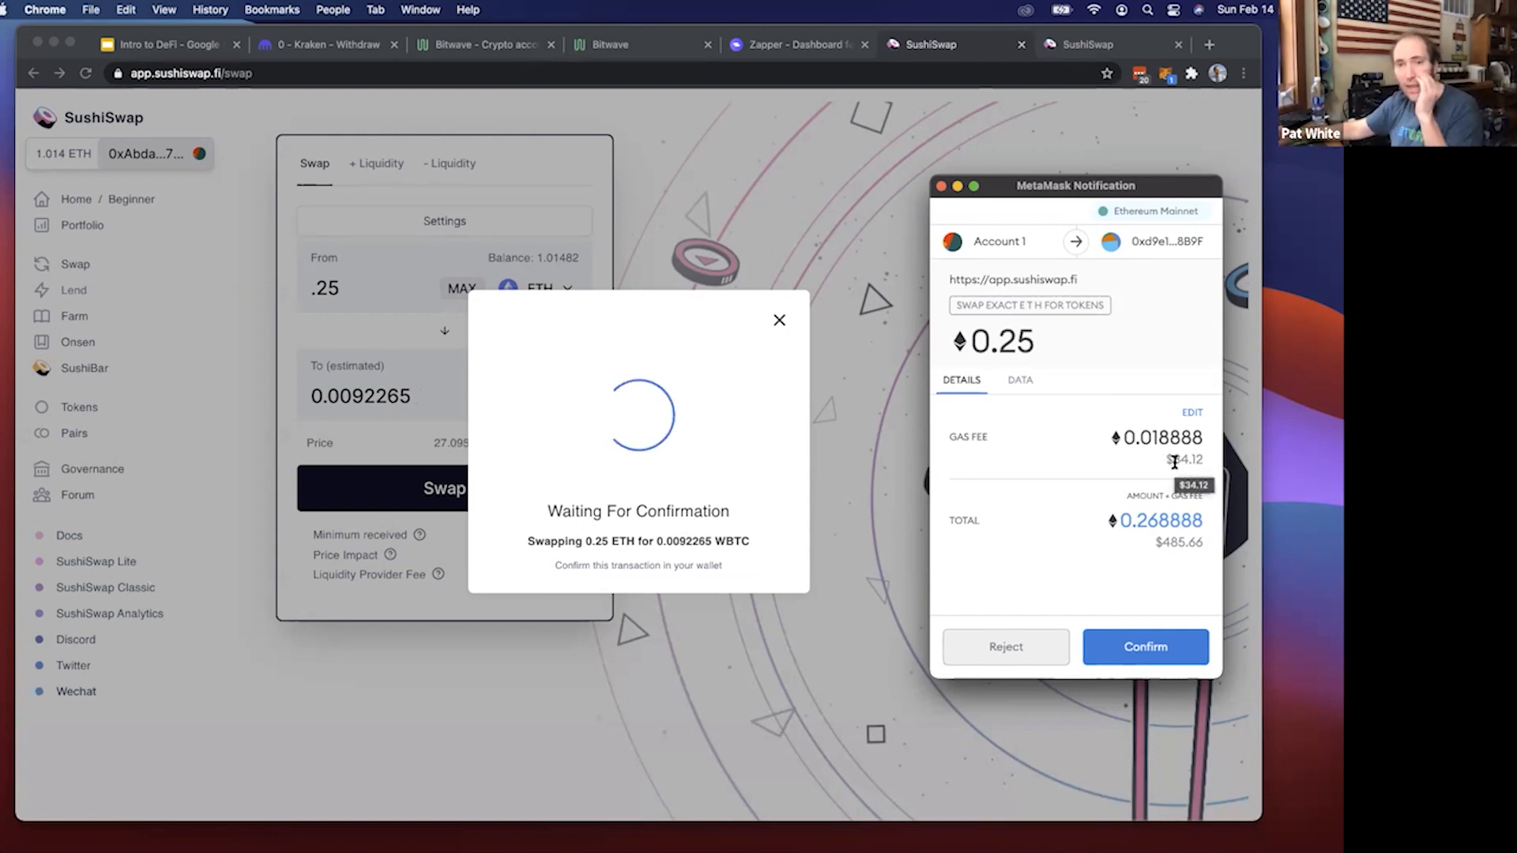
pyautogui.moveTo(1165, 462); pyautogui.dragTo(1200, 462)
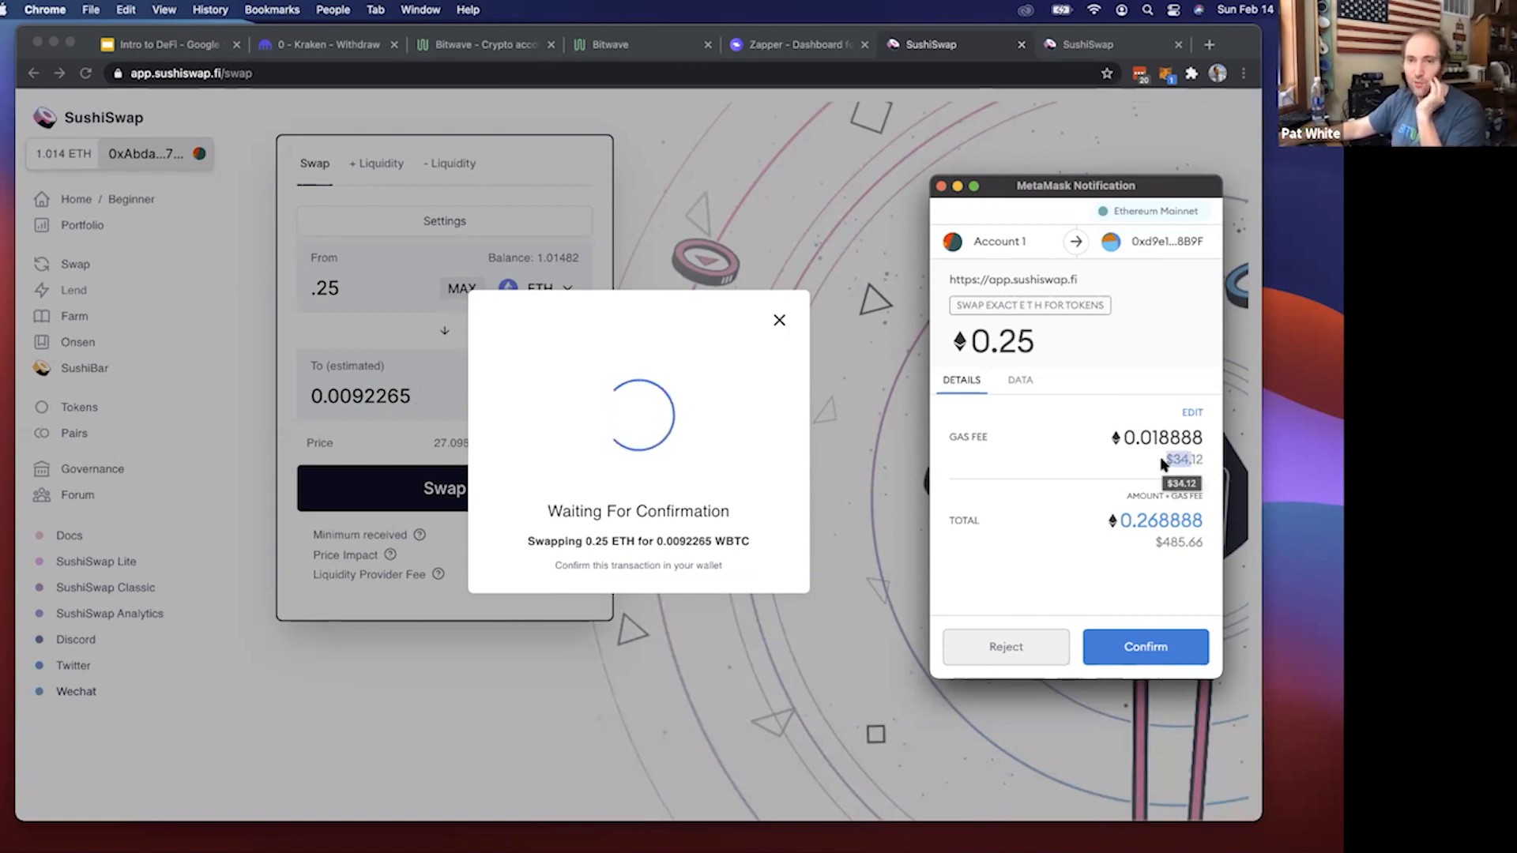
pyautogui.tripleClick(1183, 456)
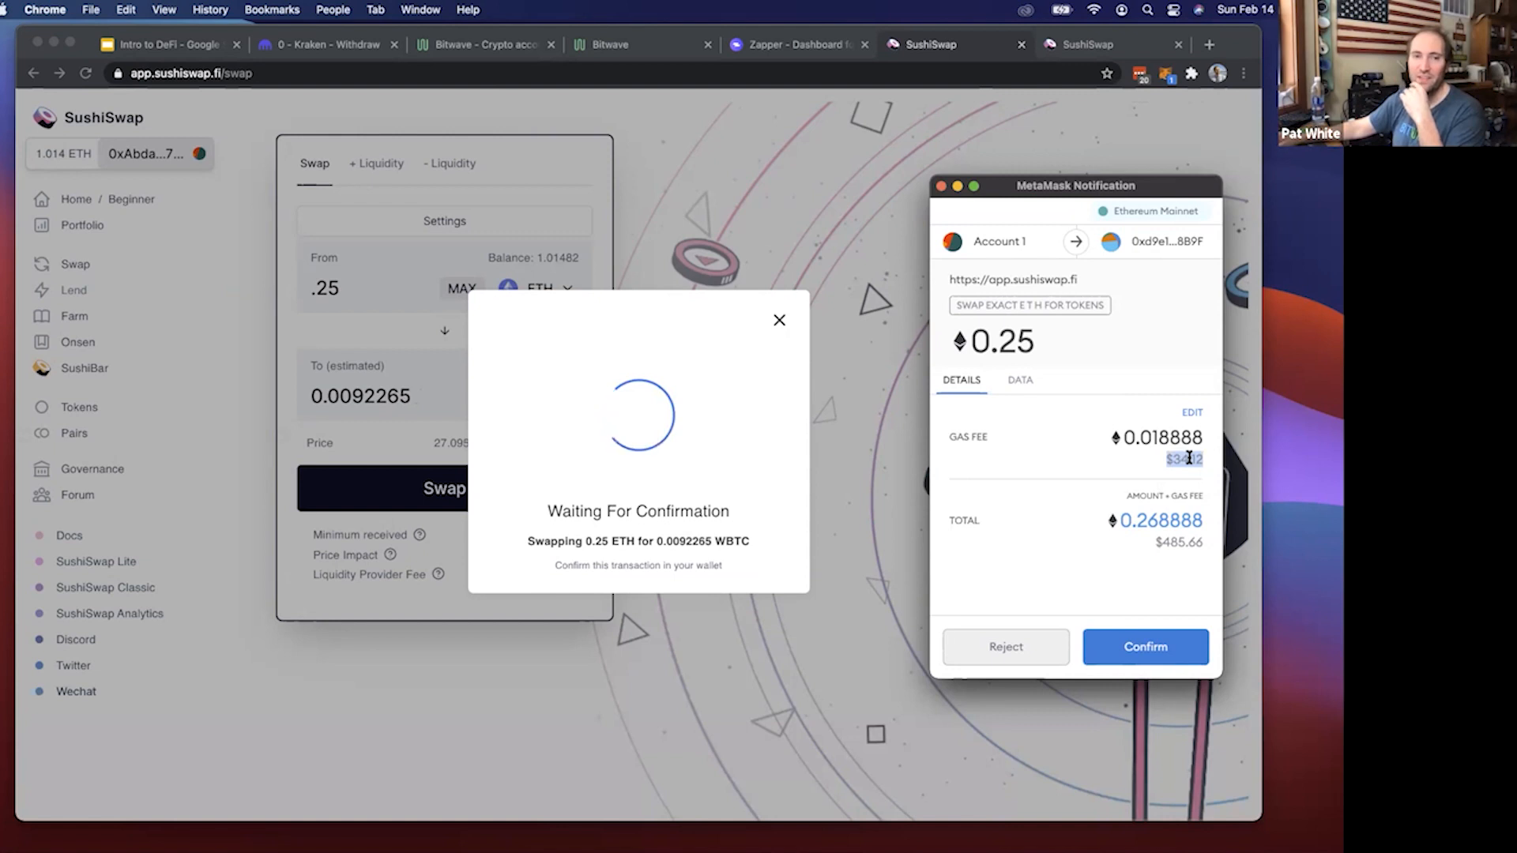
pyautogui.click(1135, 647)
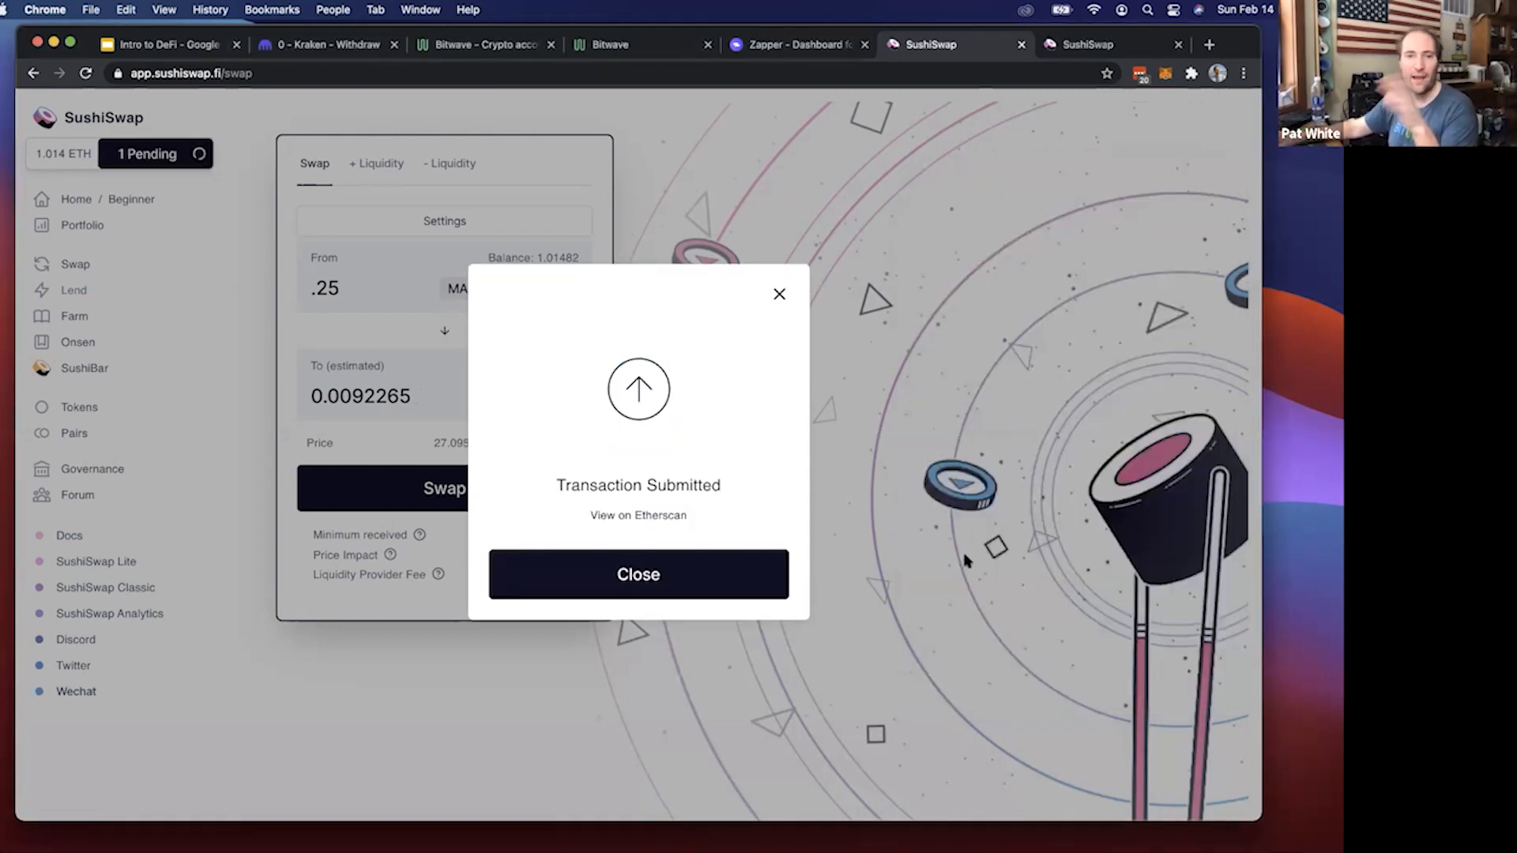
# Dismiss the submission notice and open the pending 0.25 ETH swap from MetaMask's activity list on Etherscan
pyautogui.click(637, 576)
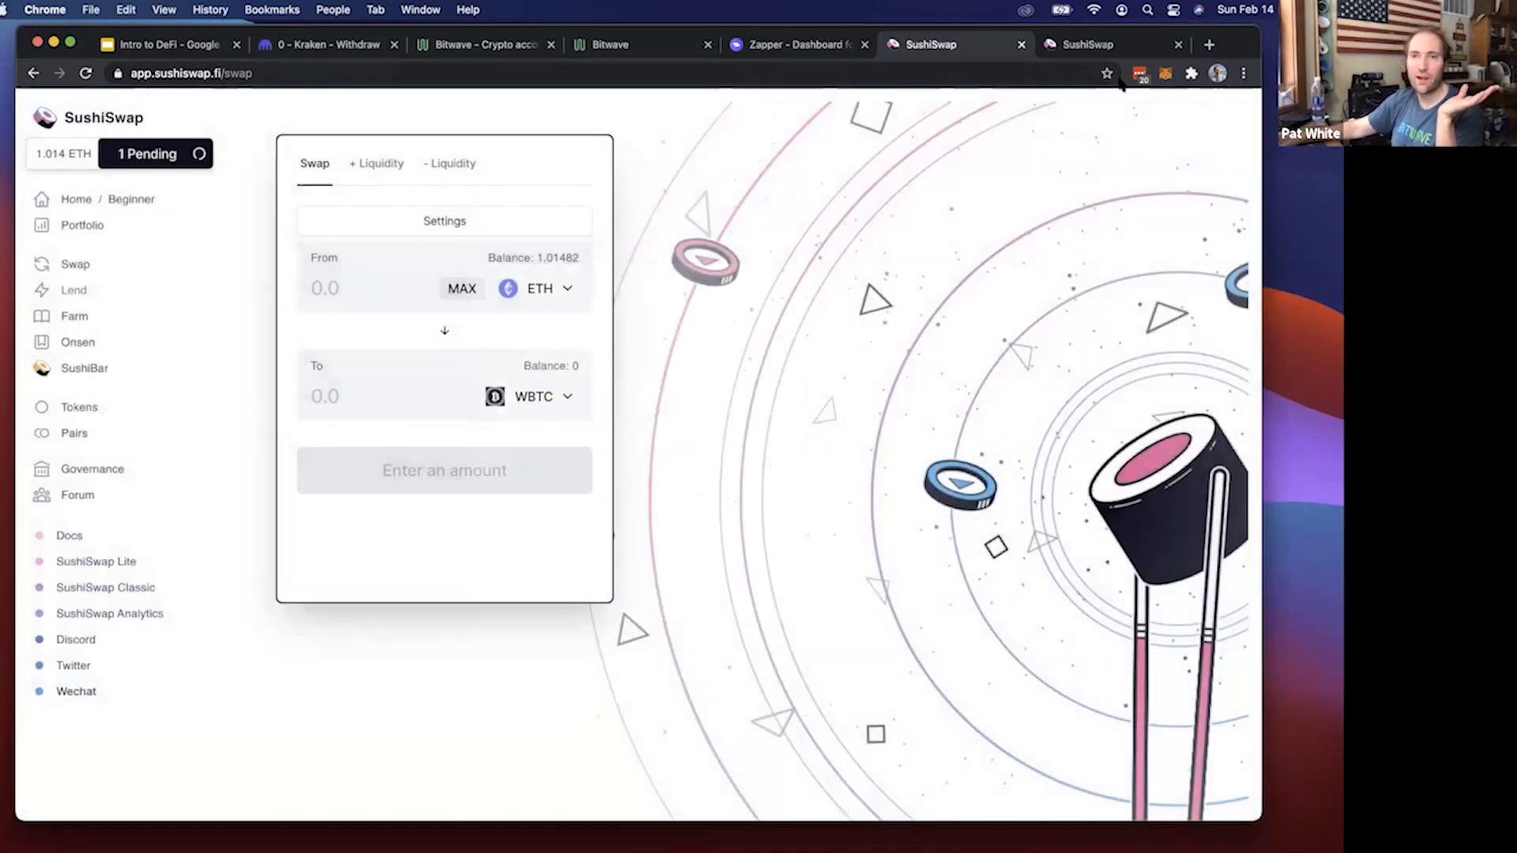
pyautogui.click(1164, 76)
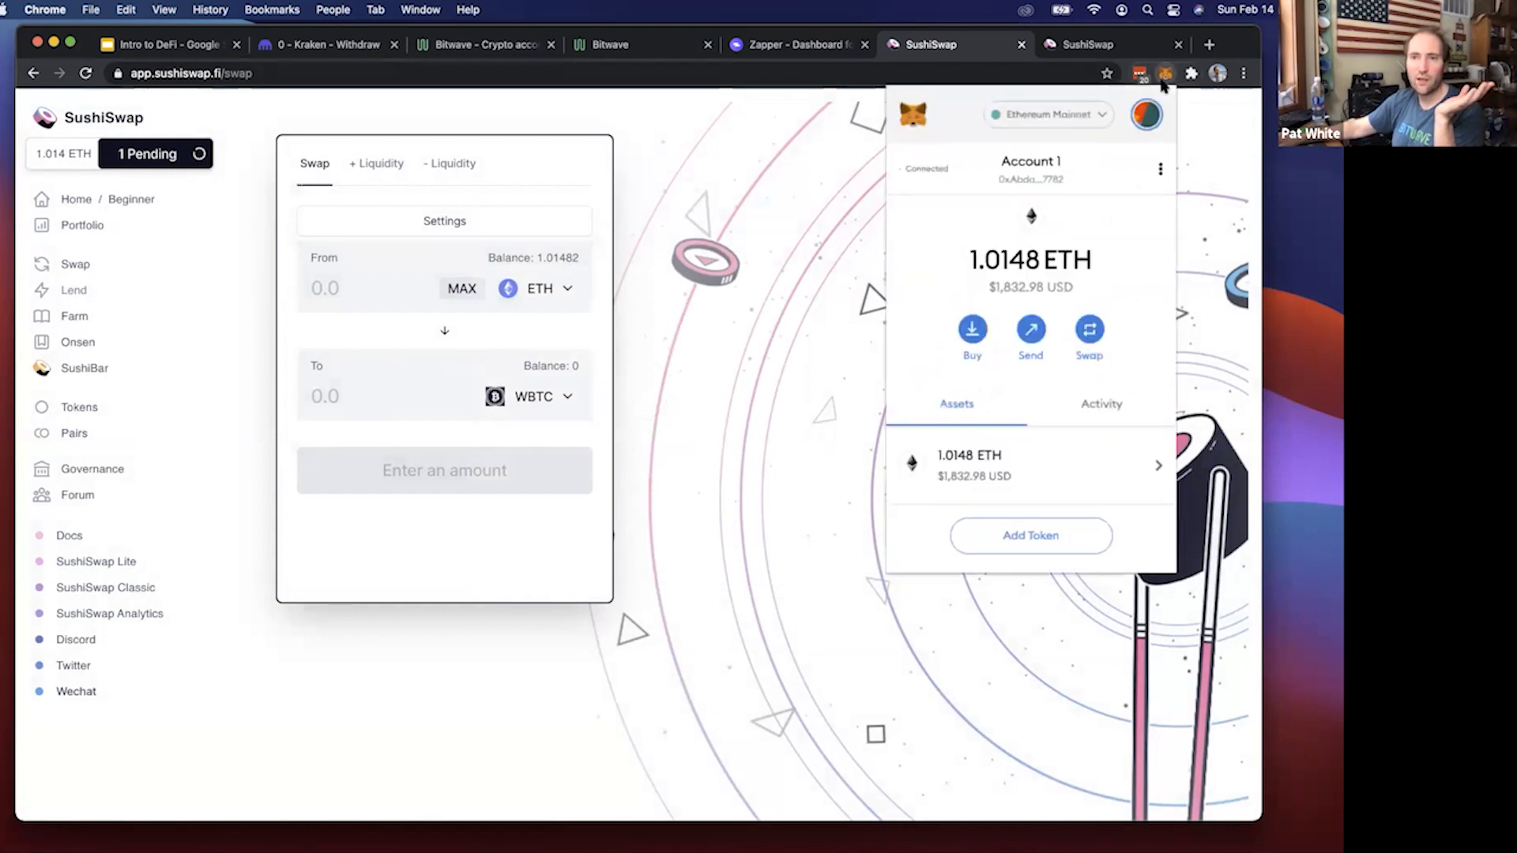
pyautogui.click(1081, 395)
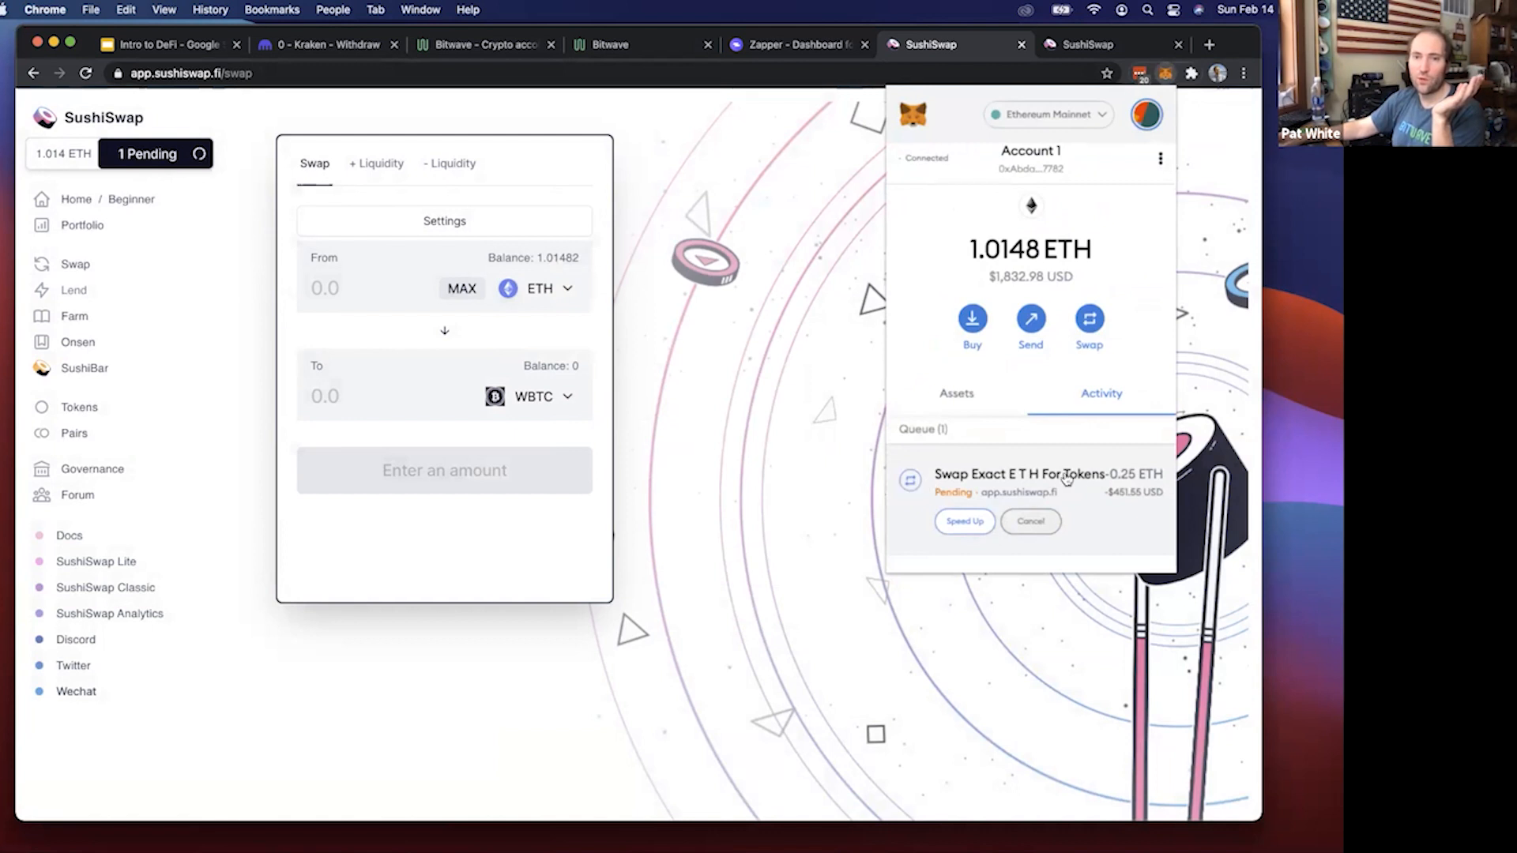
pyautogui.click(1066, 479)
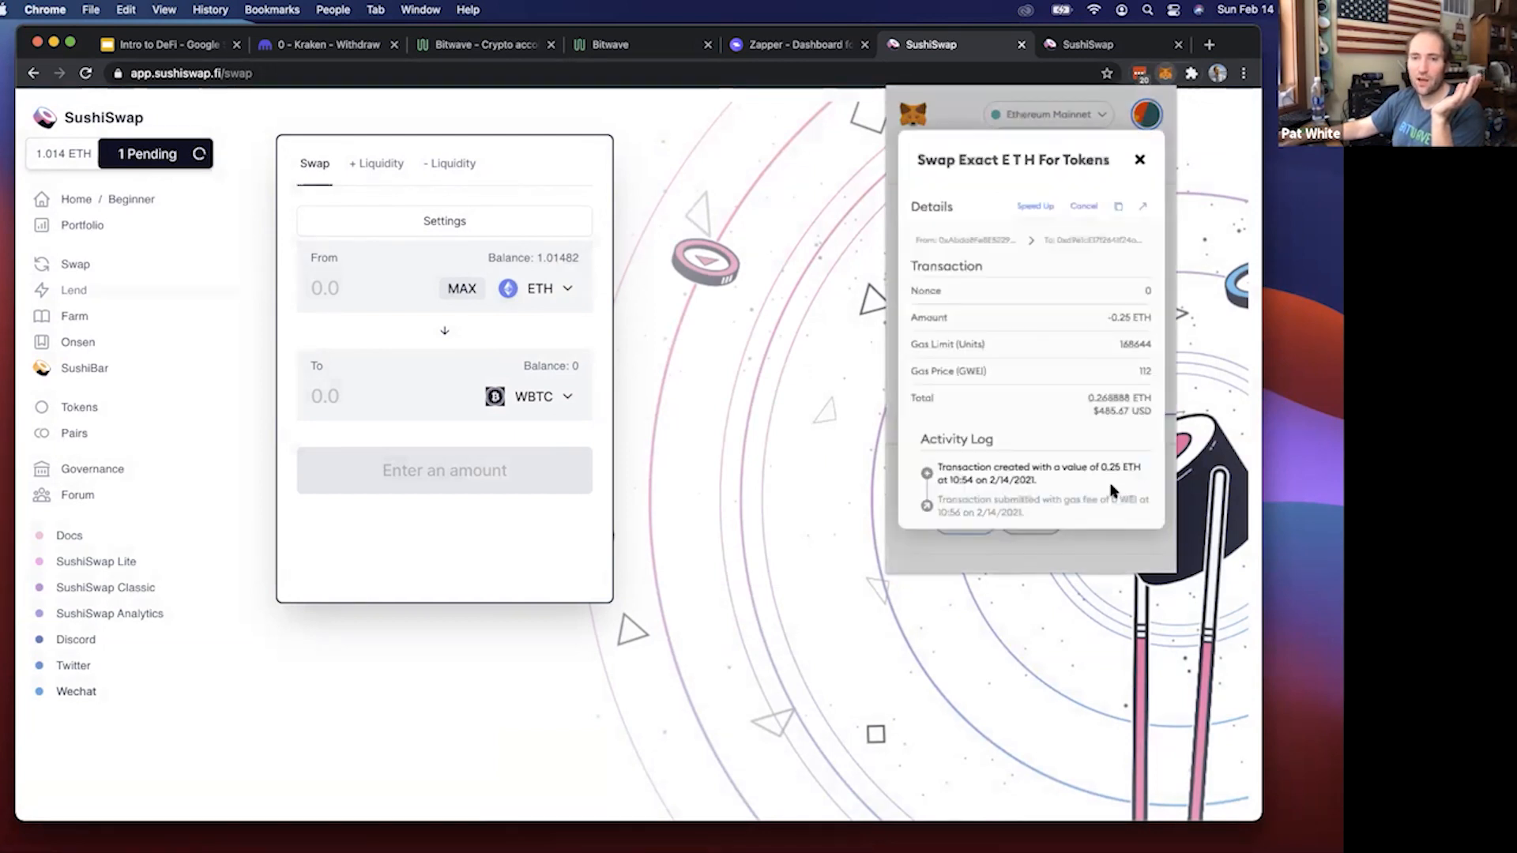
pyautogui.click(1143, 210)
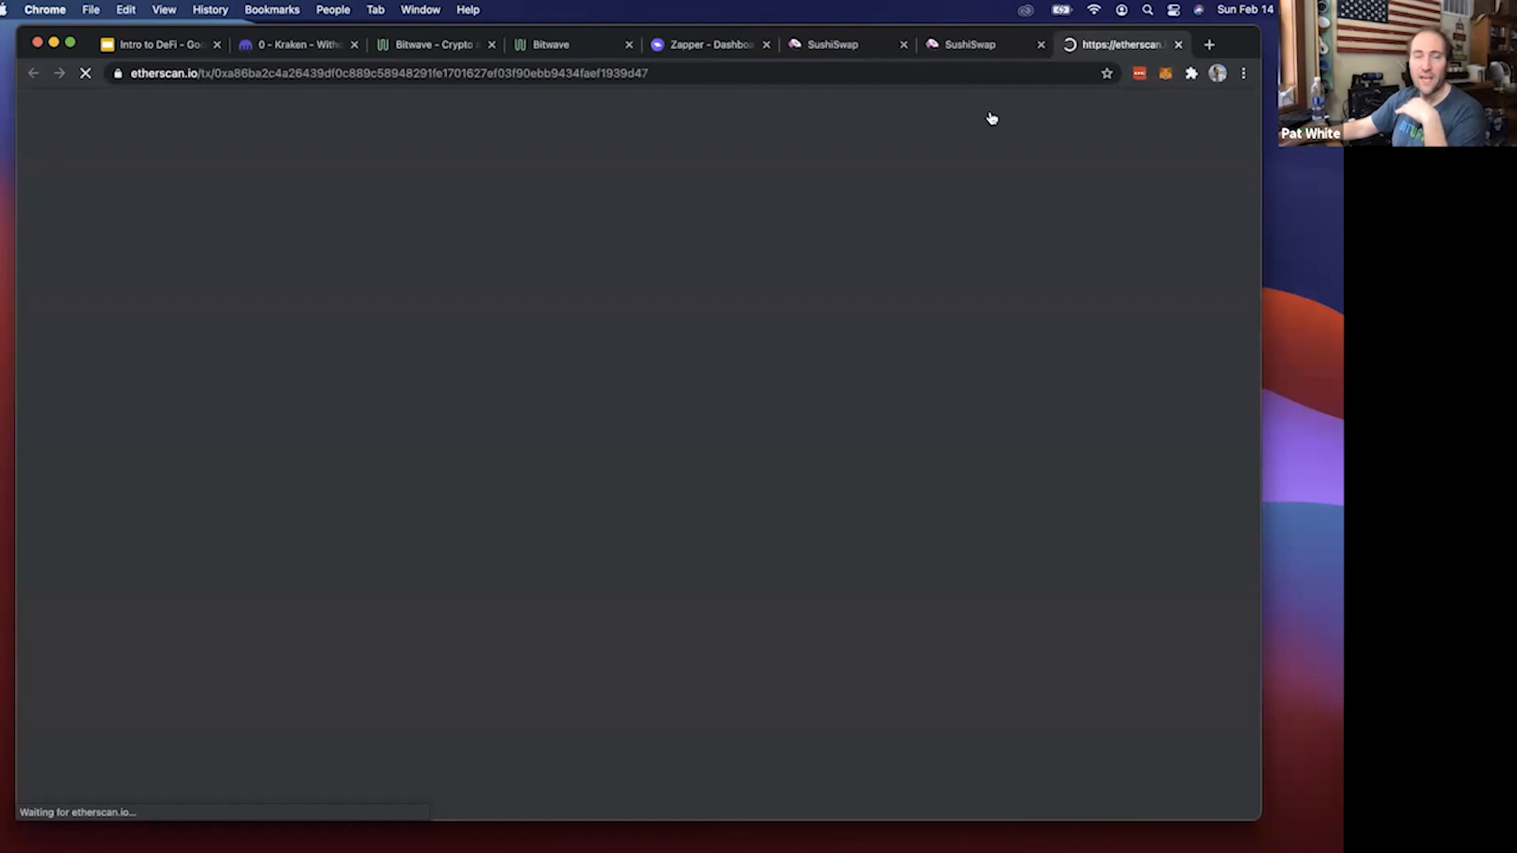
# Enlarge the browser window and examine the swap transaction's timestamp, confirmation time and status on Etherscan
pyautogui.doubleClick(771, 30)
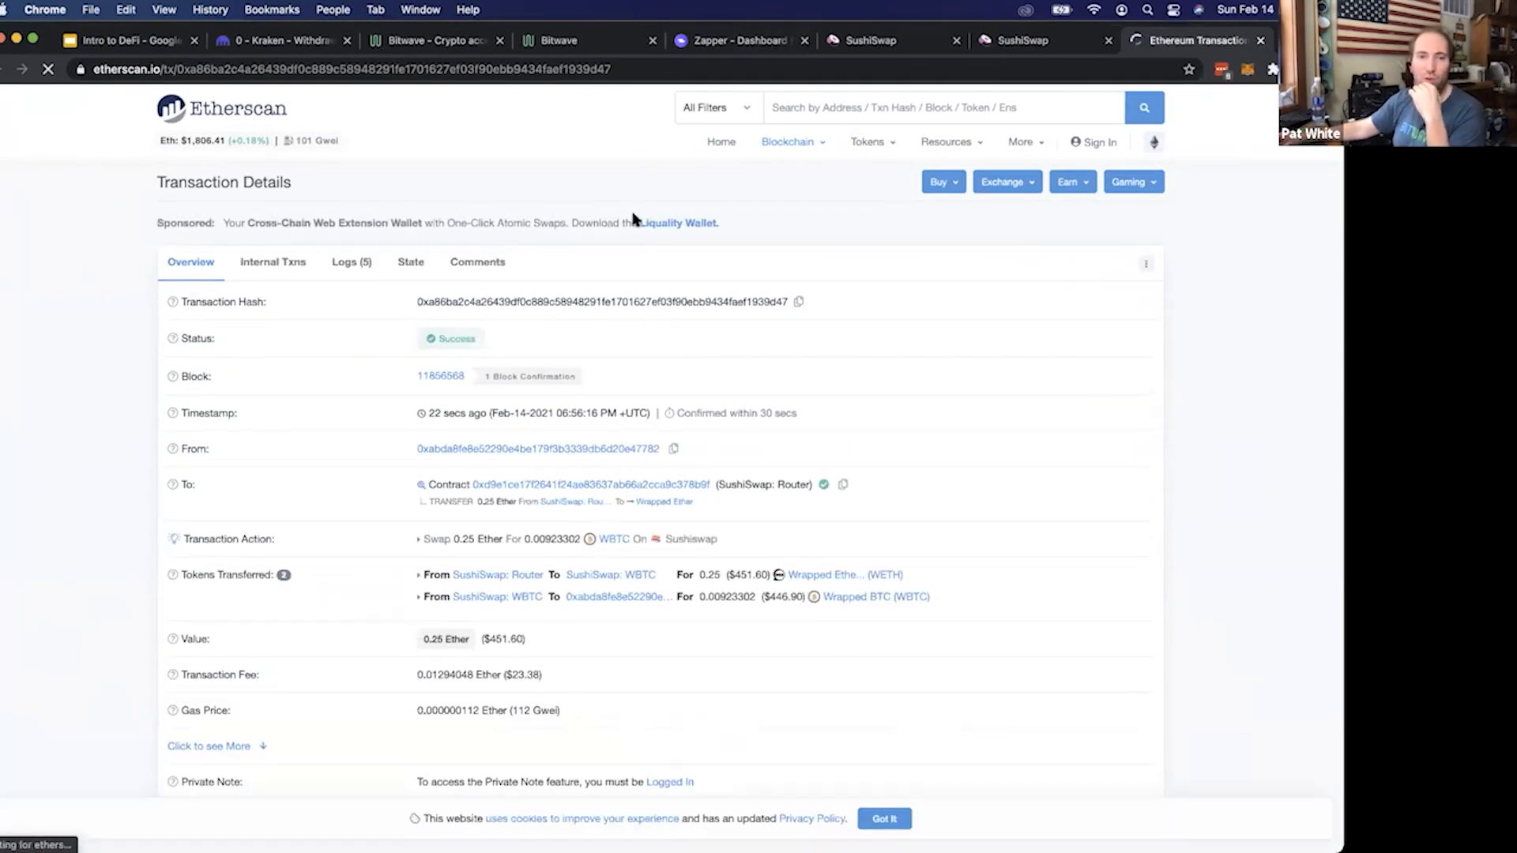
pyautogui.tripleClick(621, 419)
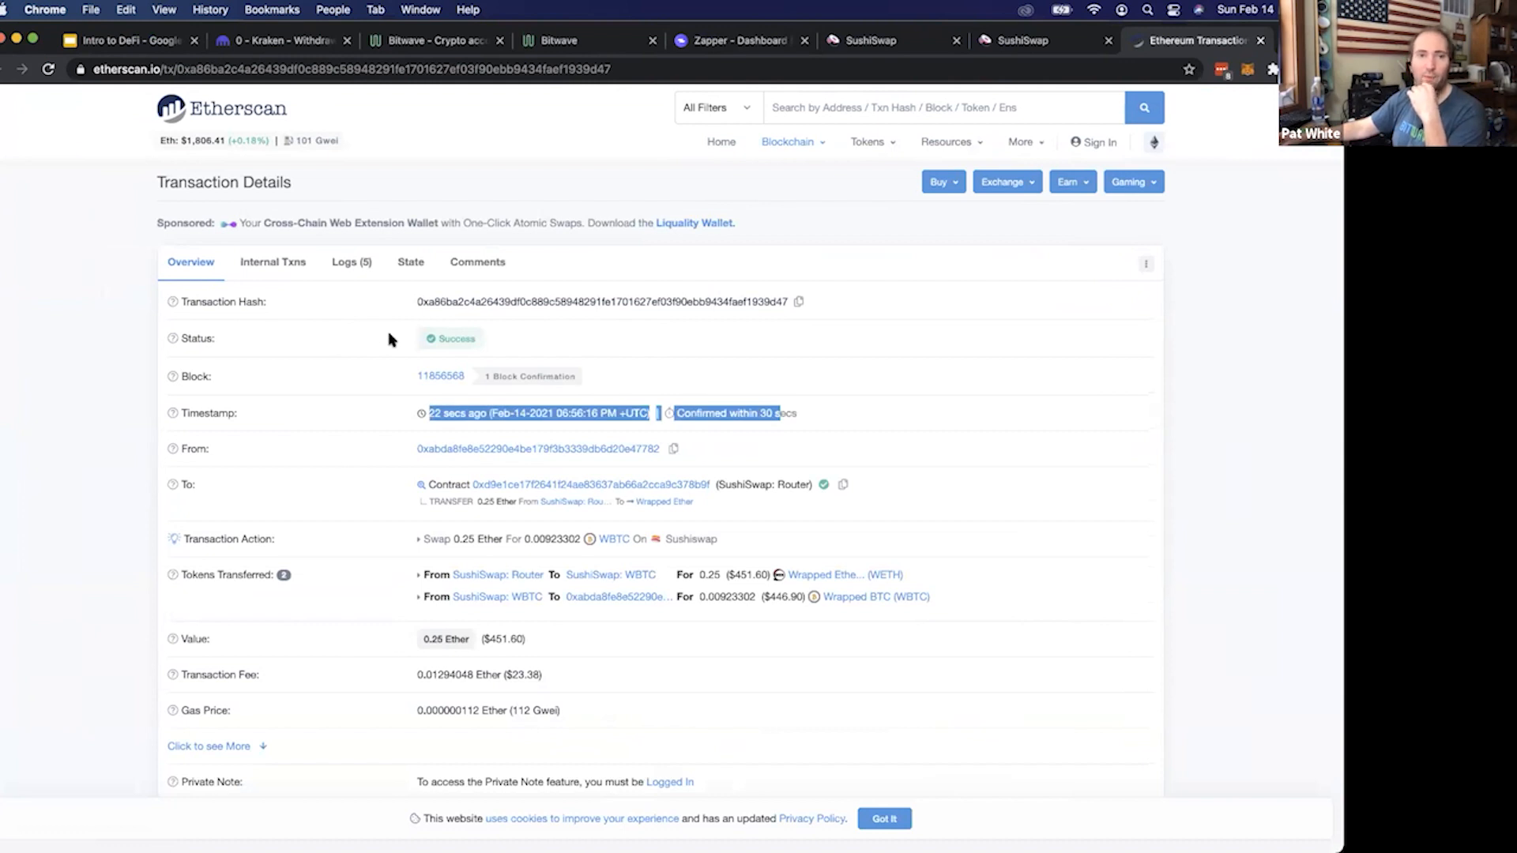
pyautogui.moveTo(393, 339); pyautogui.dragTo(586, 343)
pyautogui.click(585, 342)
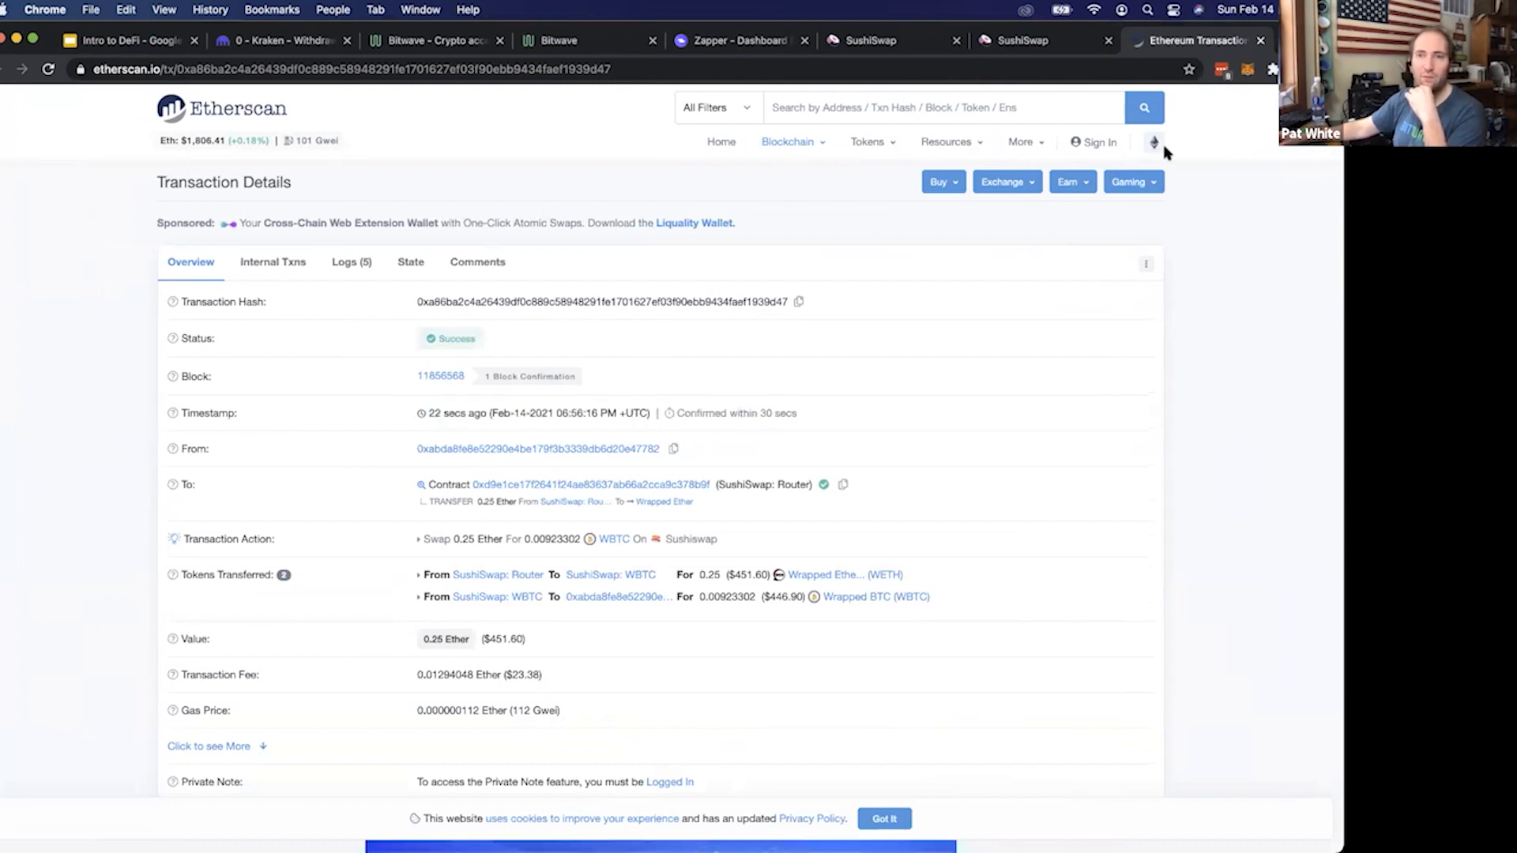
# Return to the SushiSwap swap page and check the ETH balance and recent activity in MetaMask
pyautogui.click(1051, 41)
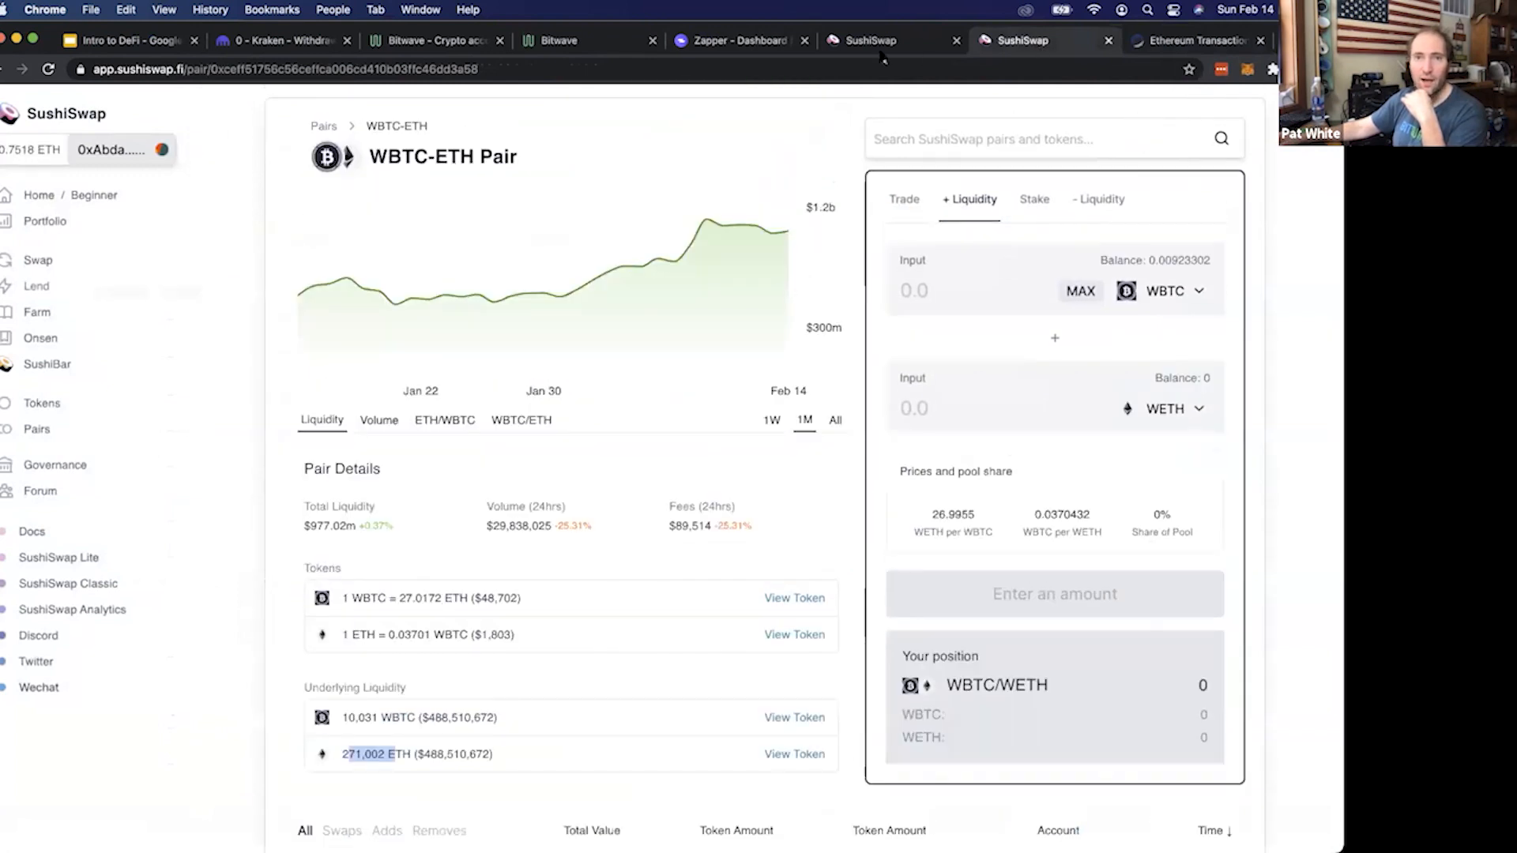
pyautogui.hotkey('ctrl', 'shift', 'Tab')
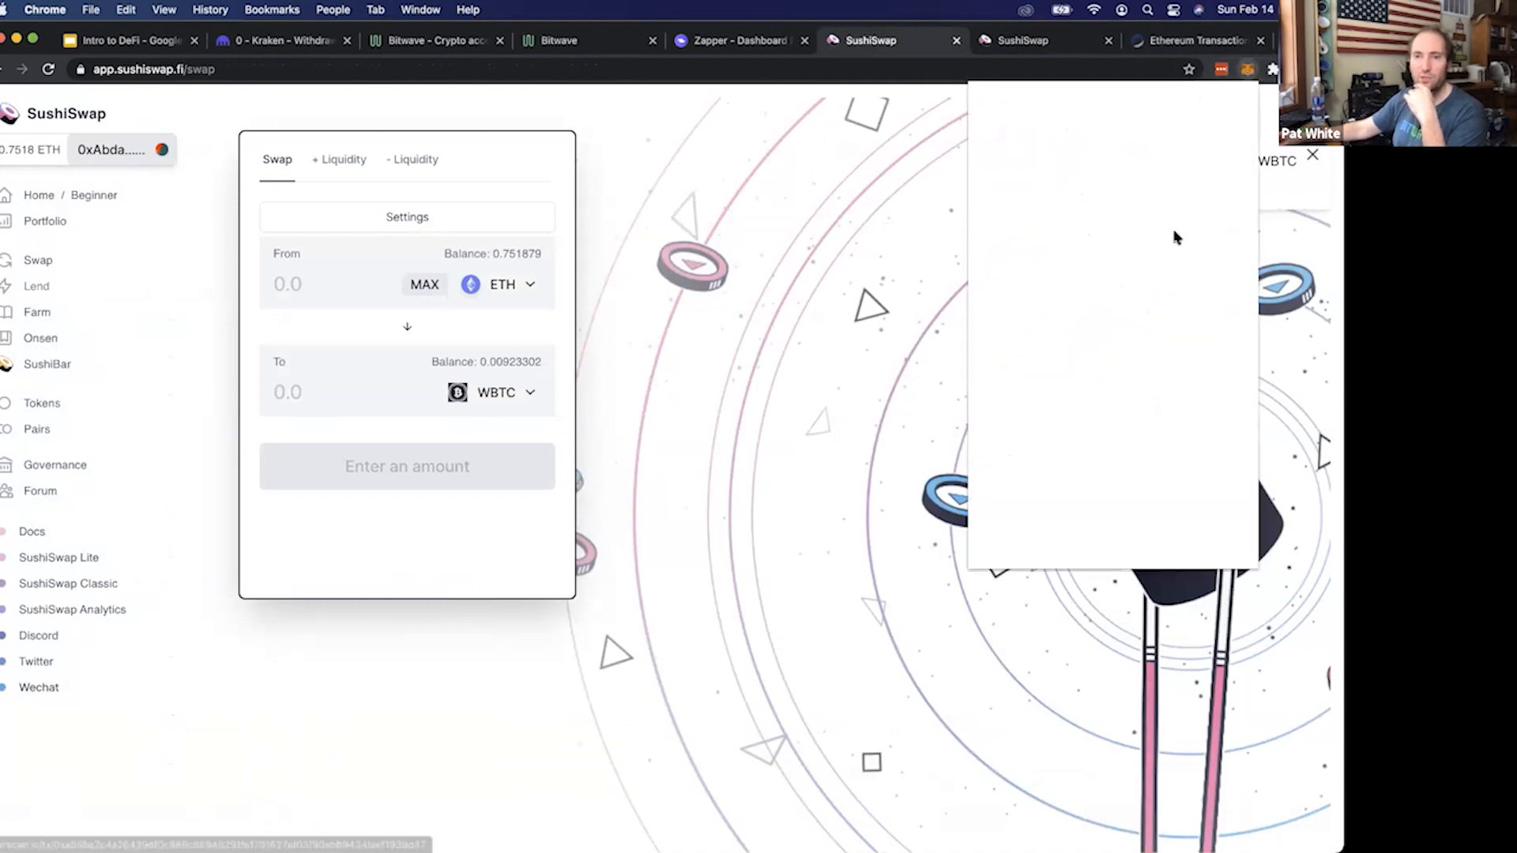
pyautogui.moveTo(1174, 262); pyautogui.dragTo(1067, 262)
pyautogui.click(1070, 264)
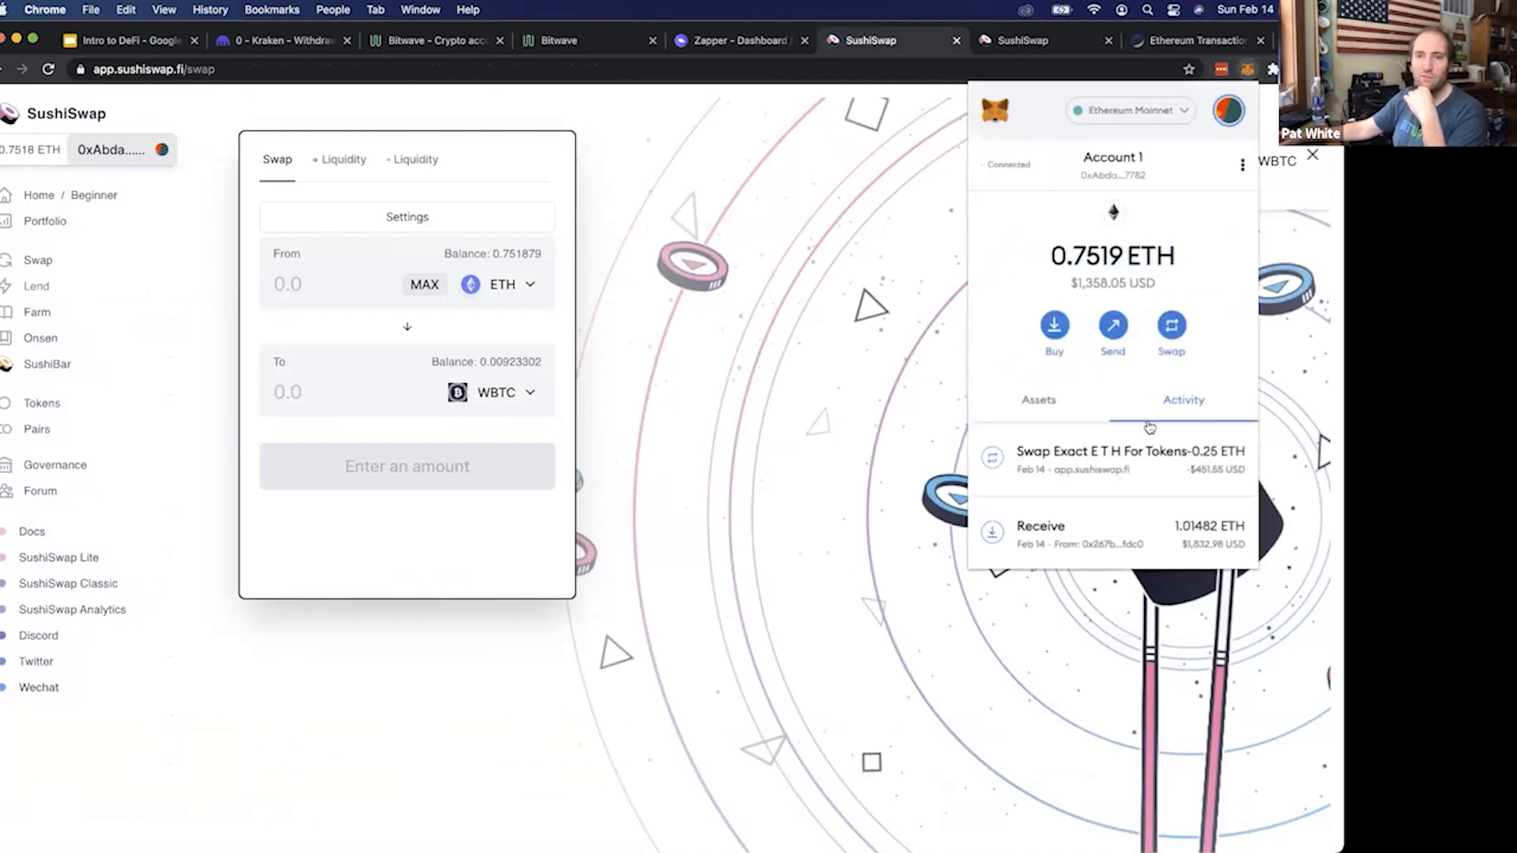
pyautogui.scroll(-1, 1137, 482)
# Add the Wrapped BTC (WBTC) token to the MetaMask assets list by searching for "wbtc"
pyautogui.click(1051, 404)
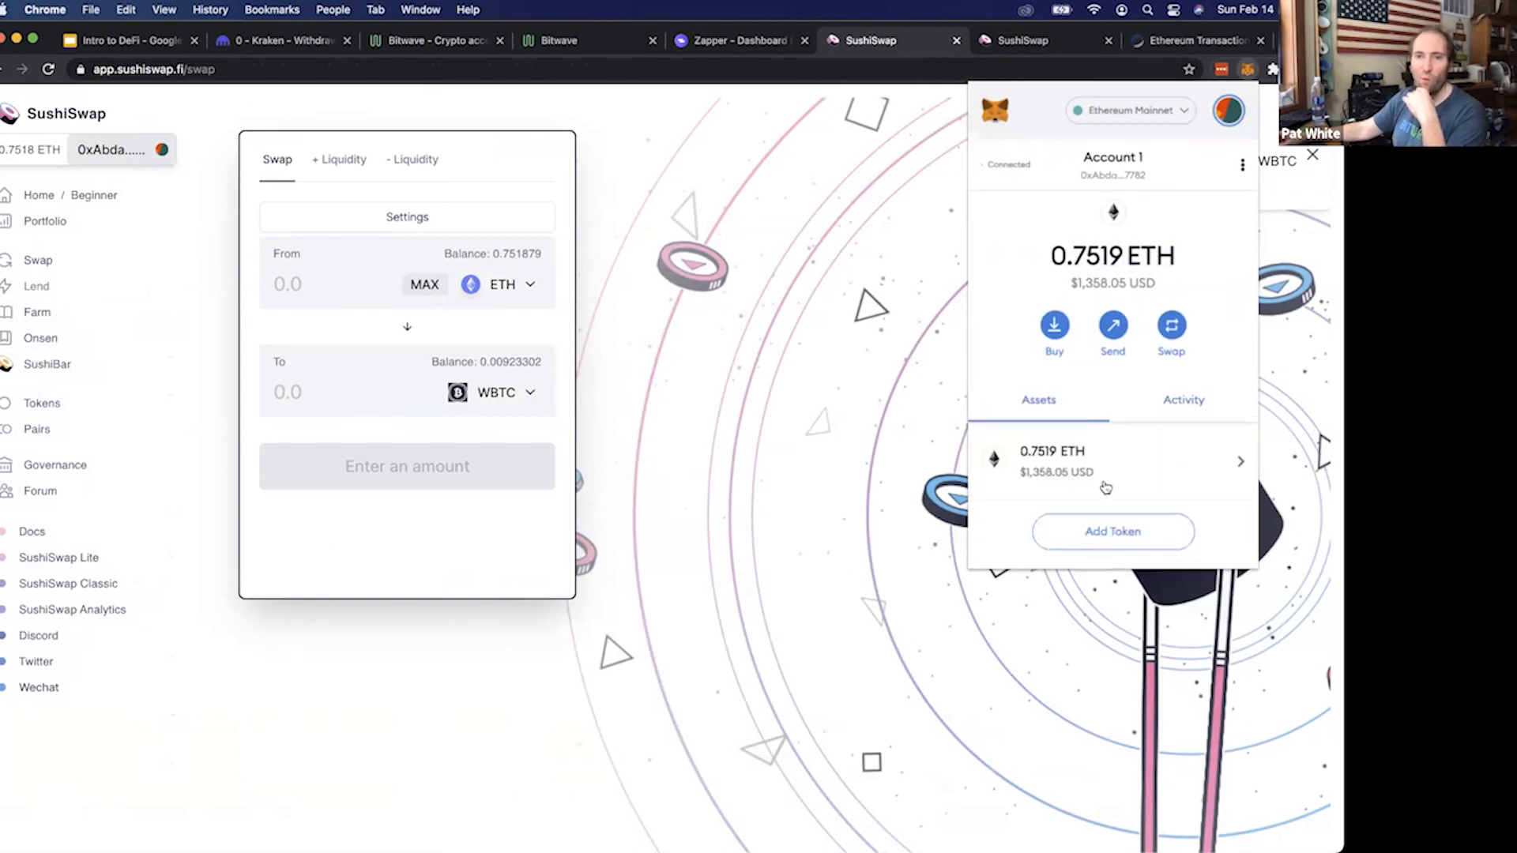
pyautogui.click(1106, 533)
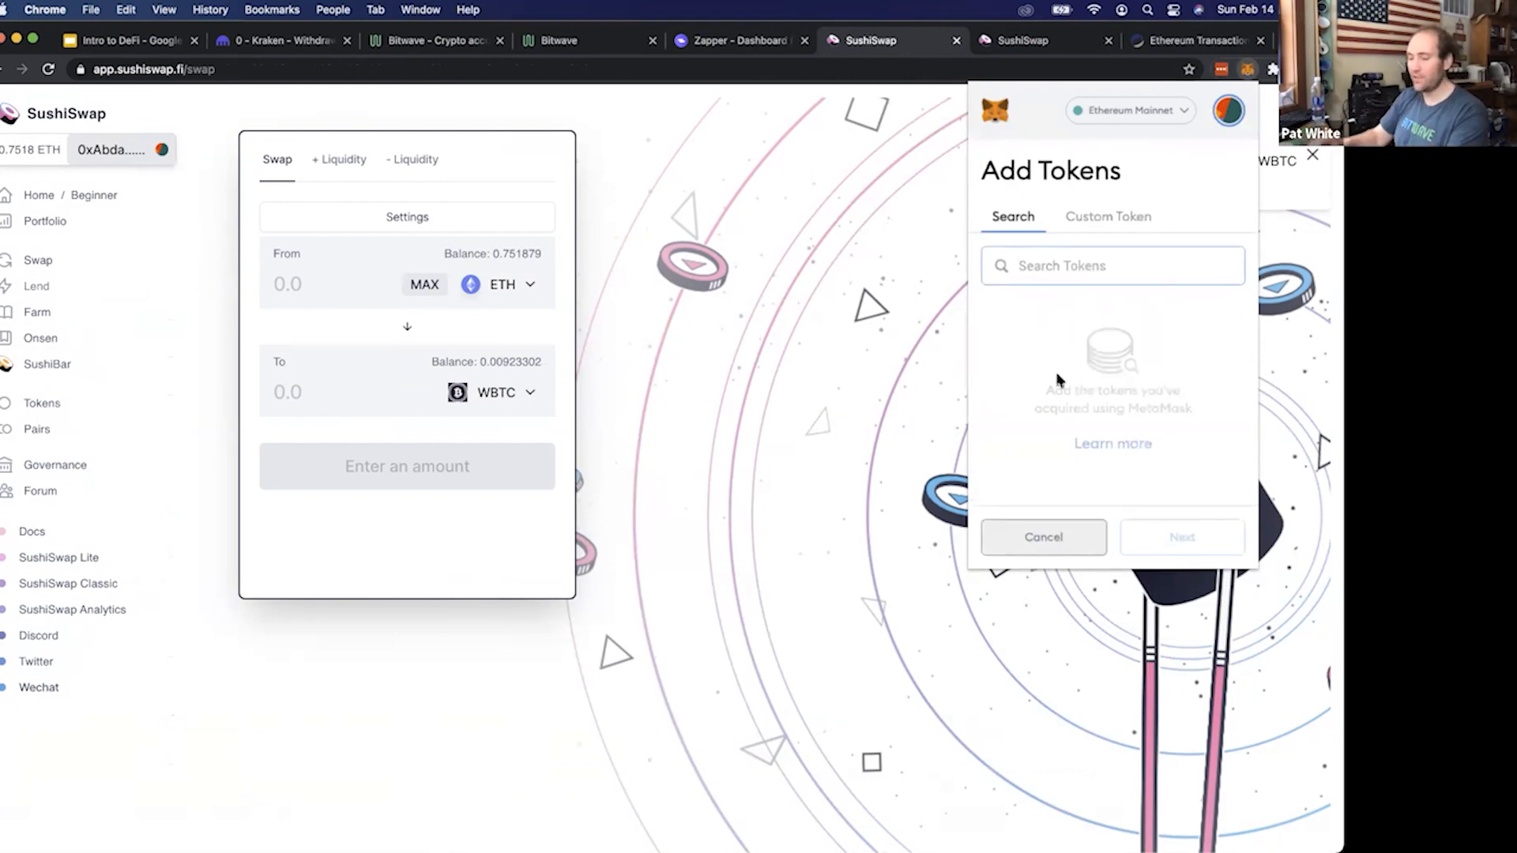
pyautogui.write('wbtc')
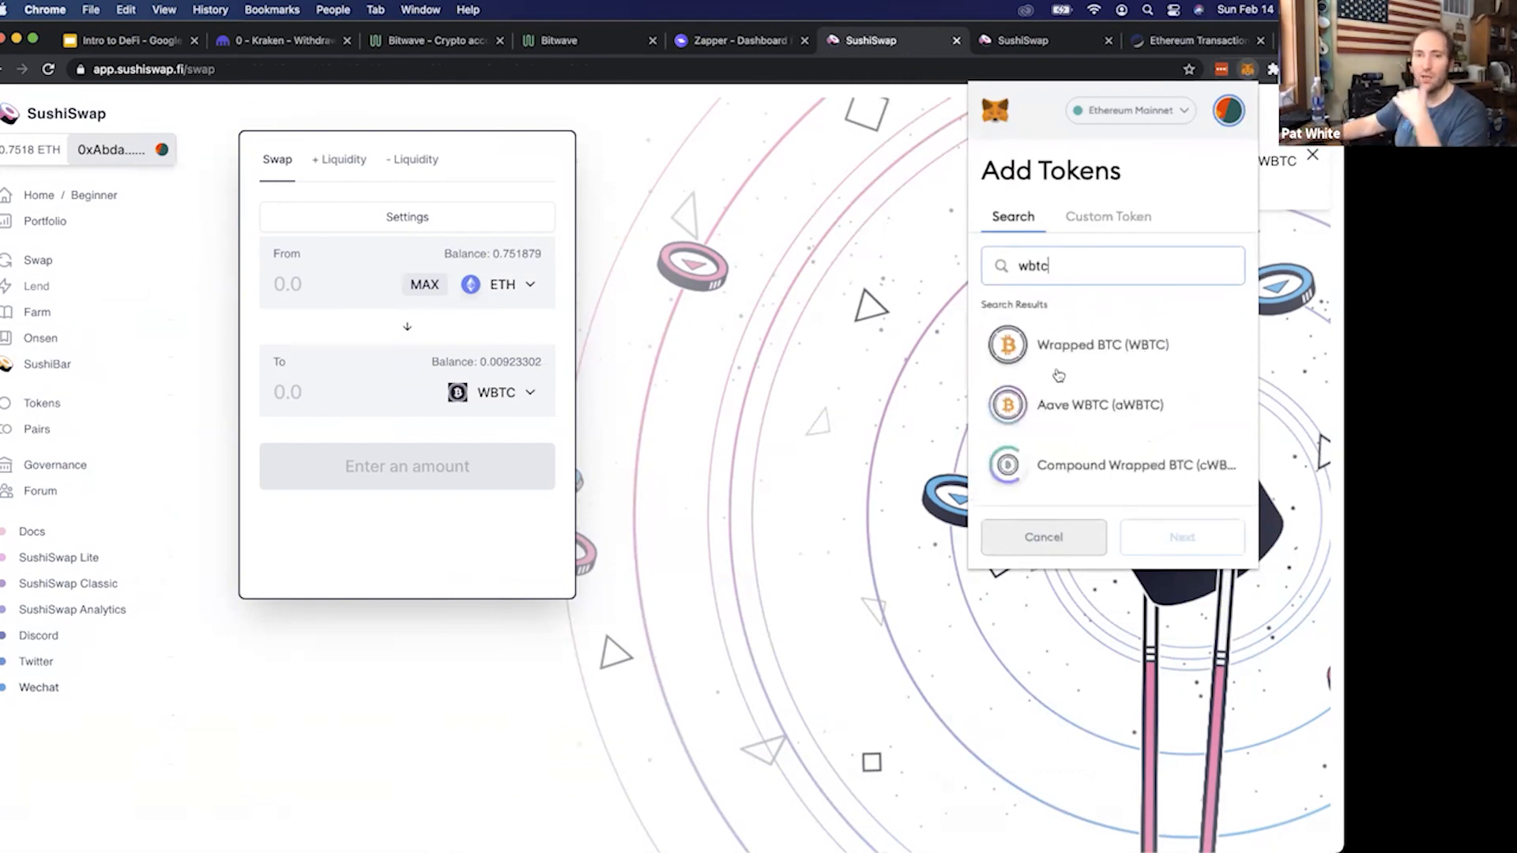
pyautogui.click(1058, 360)
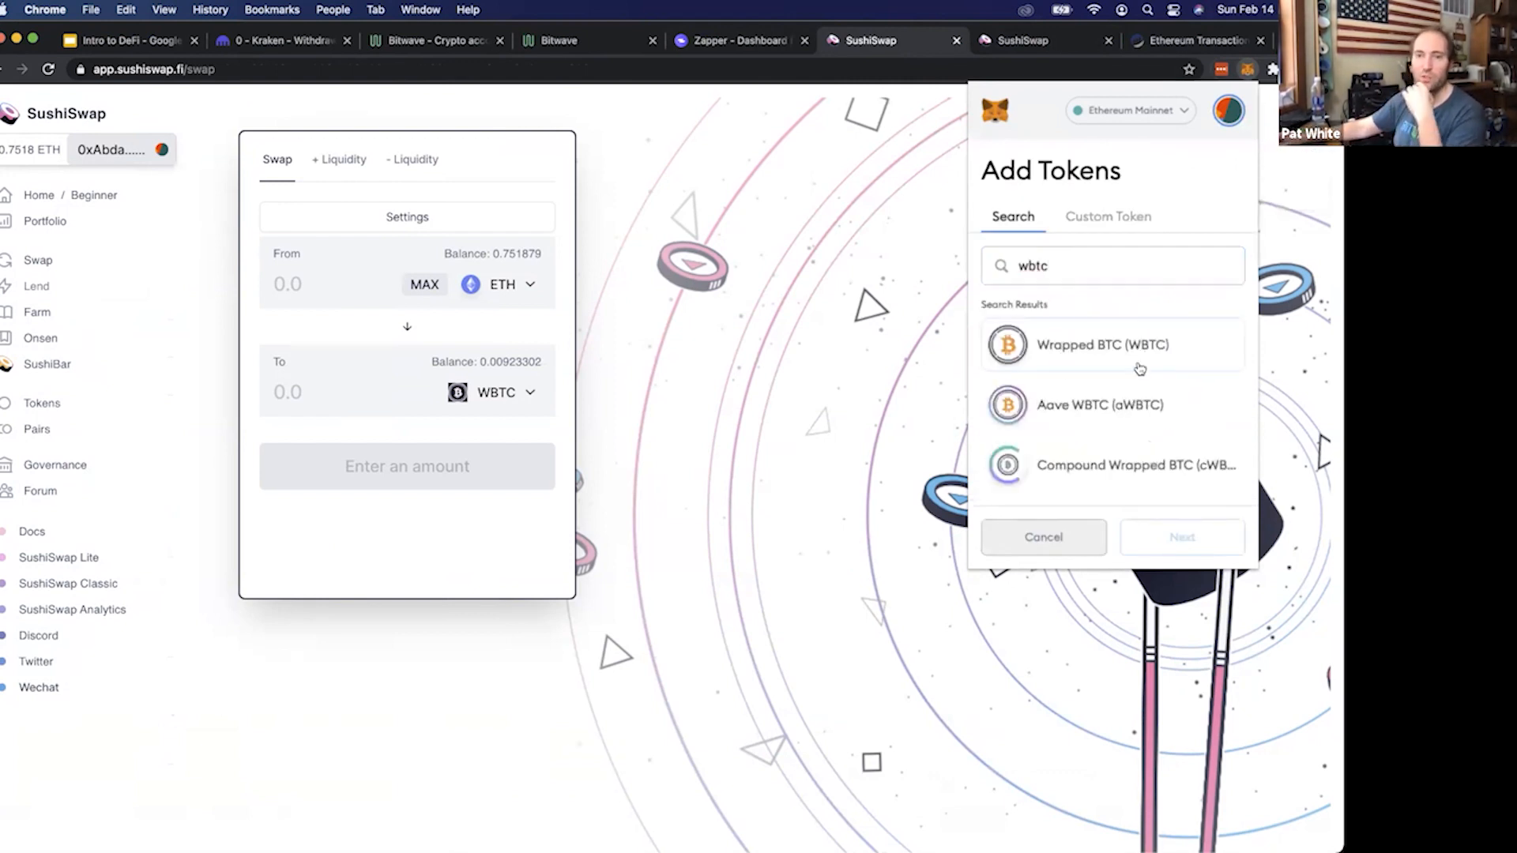
pyautogui.click(1185, 537)
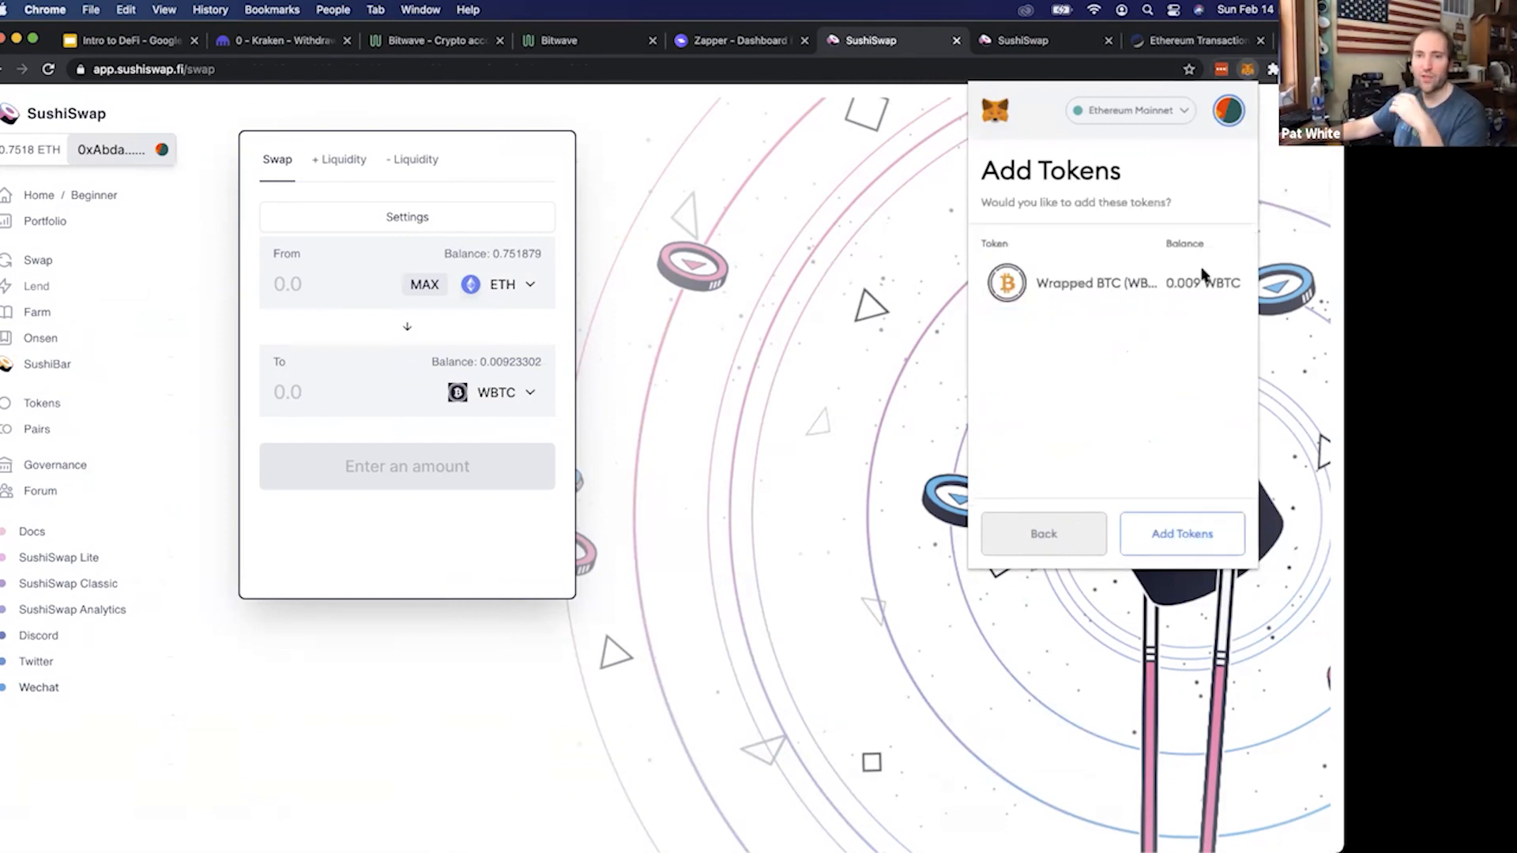
pyautogui.click(1191, 545)
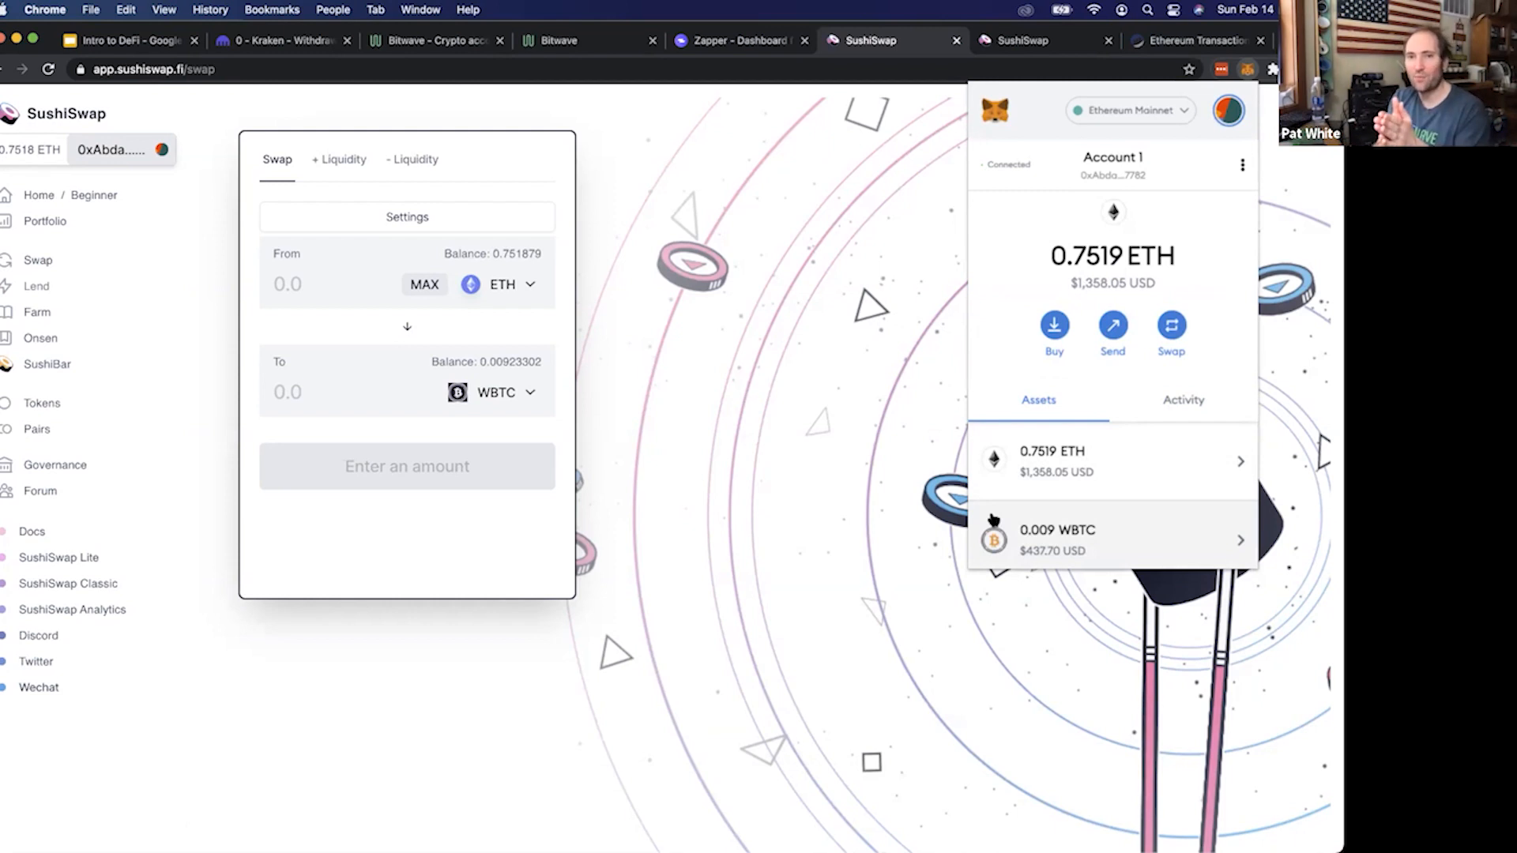
pyautogui.scroll(-1, 994, 520)
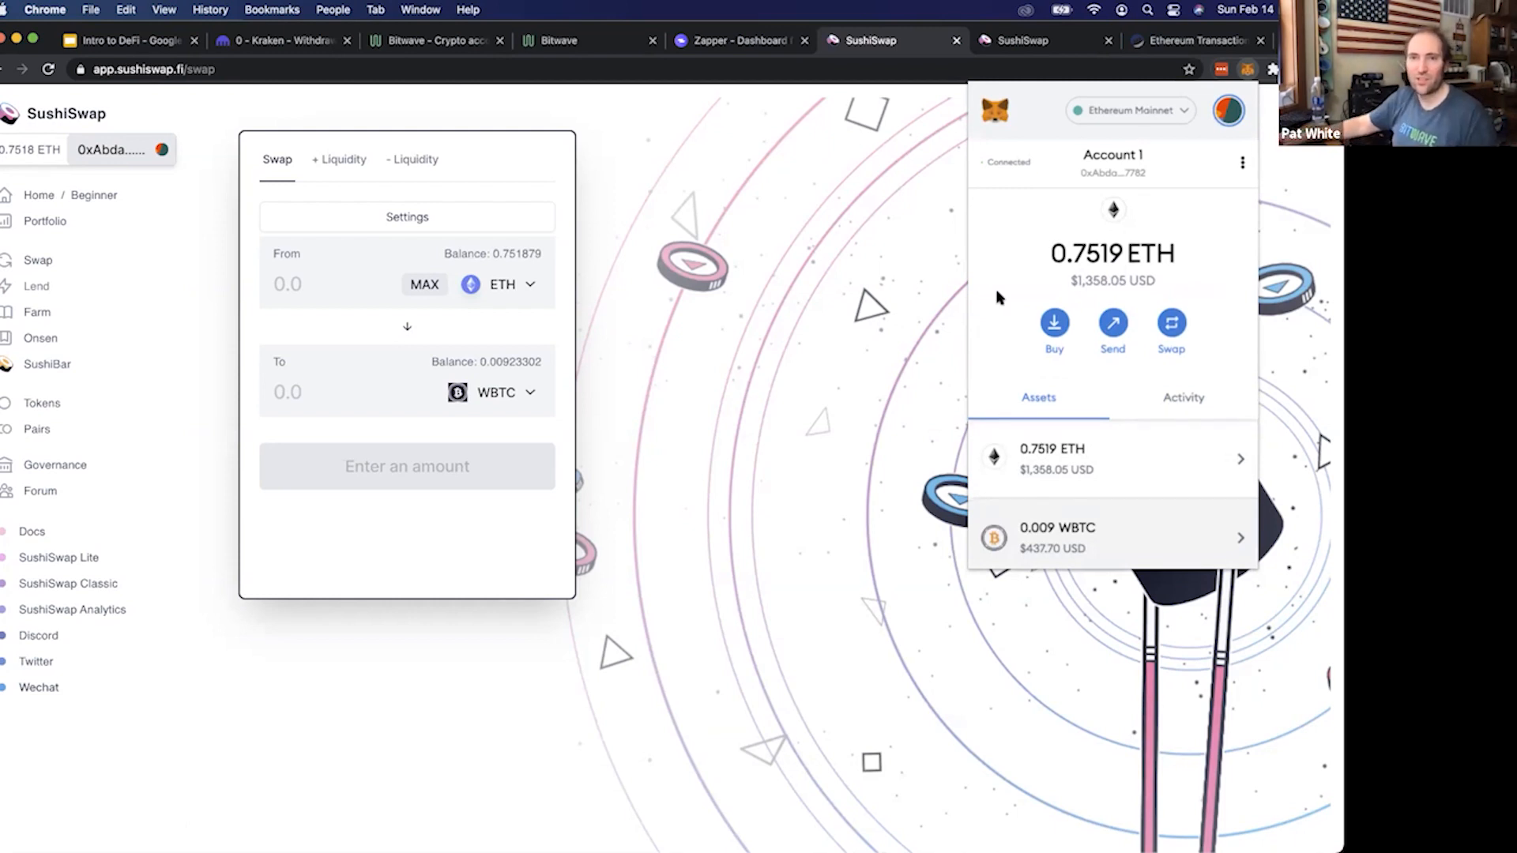
# Examine the WETH and WBTC amounts transferred in the swap transaction on Etherscan
pyautogui.click(1195, 39)
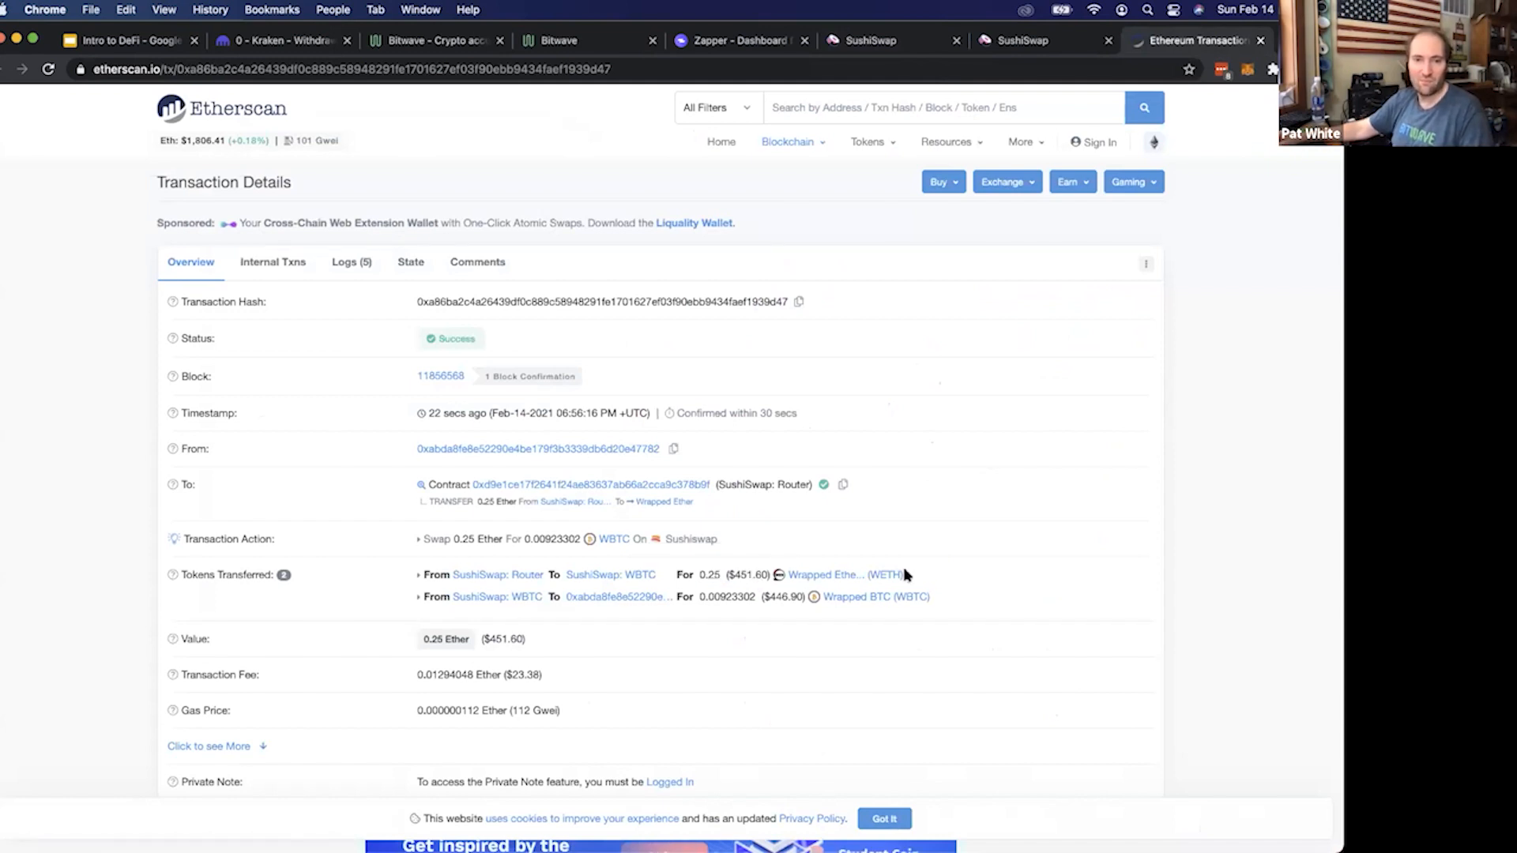
pyautogui.moveTo(906, 578); pyautogui.dragTo(662, 580)
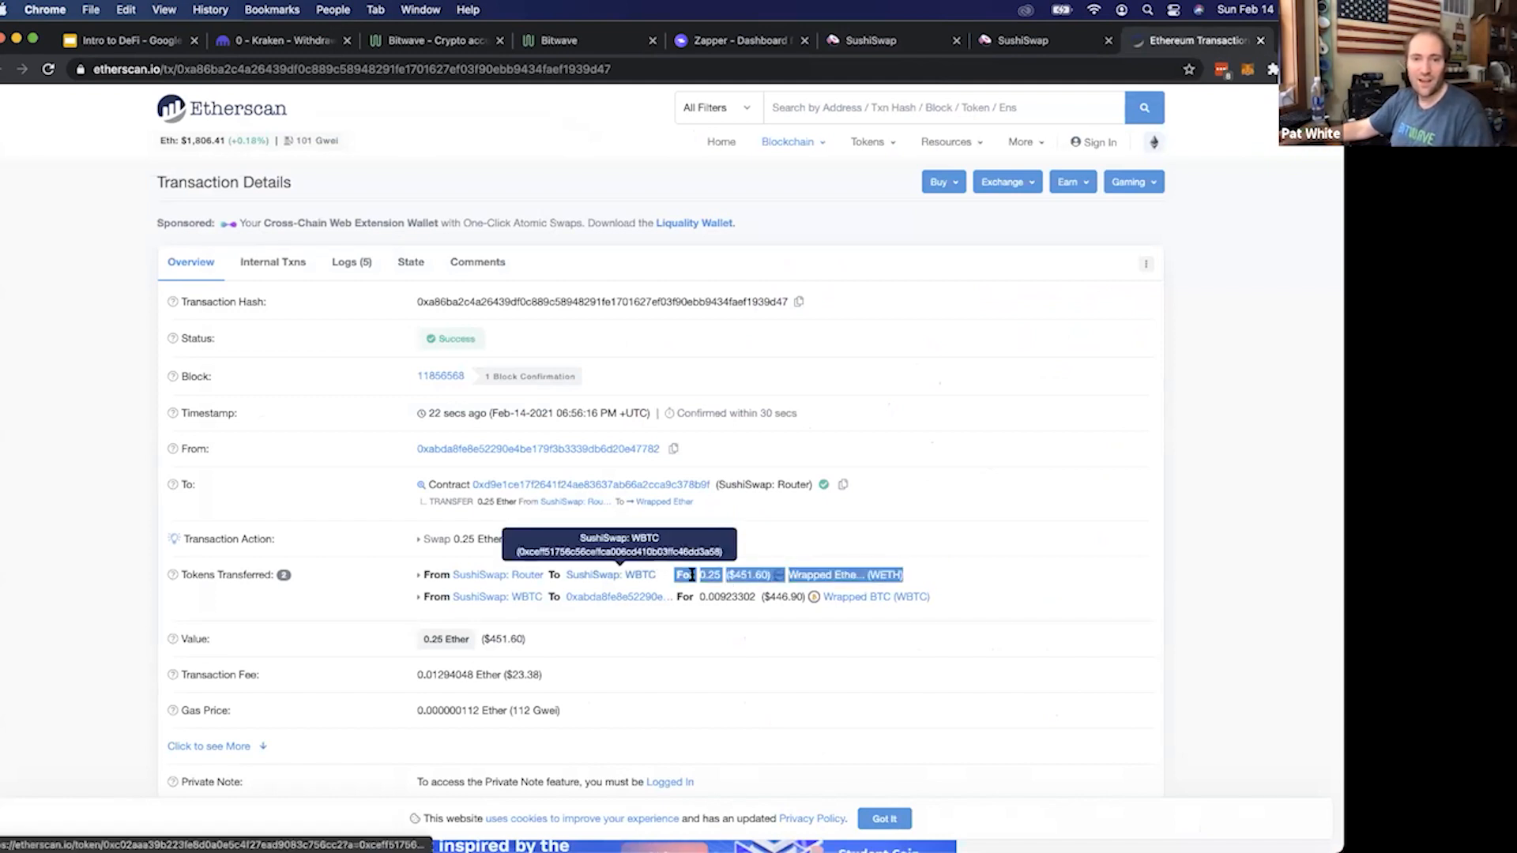
pyautogui.click(944, 574)
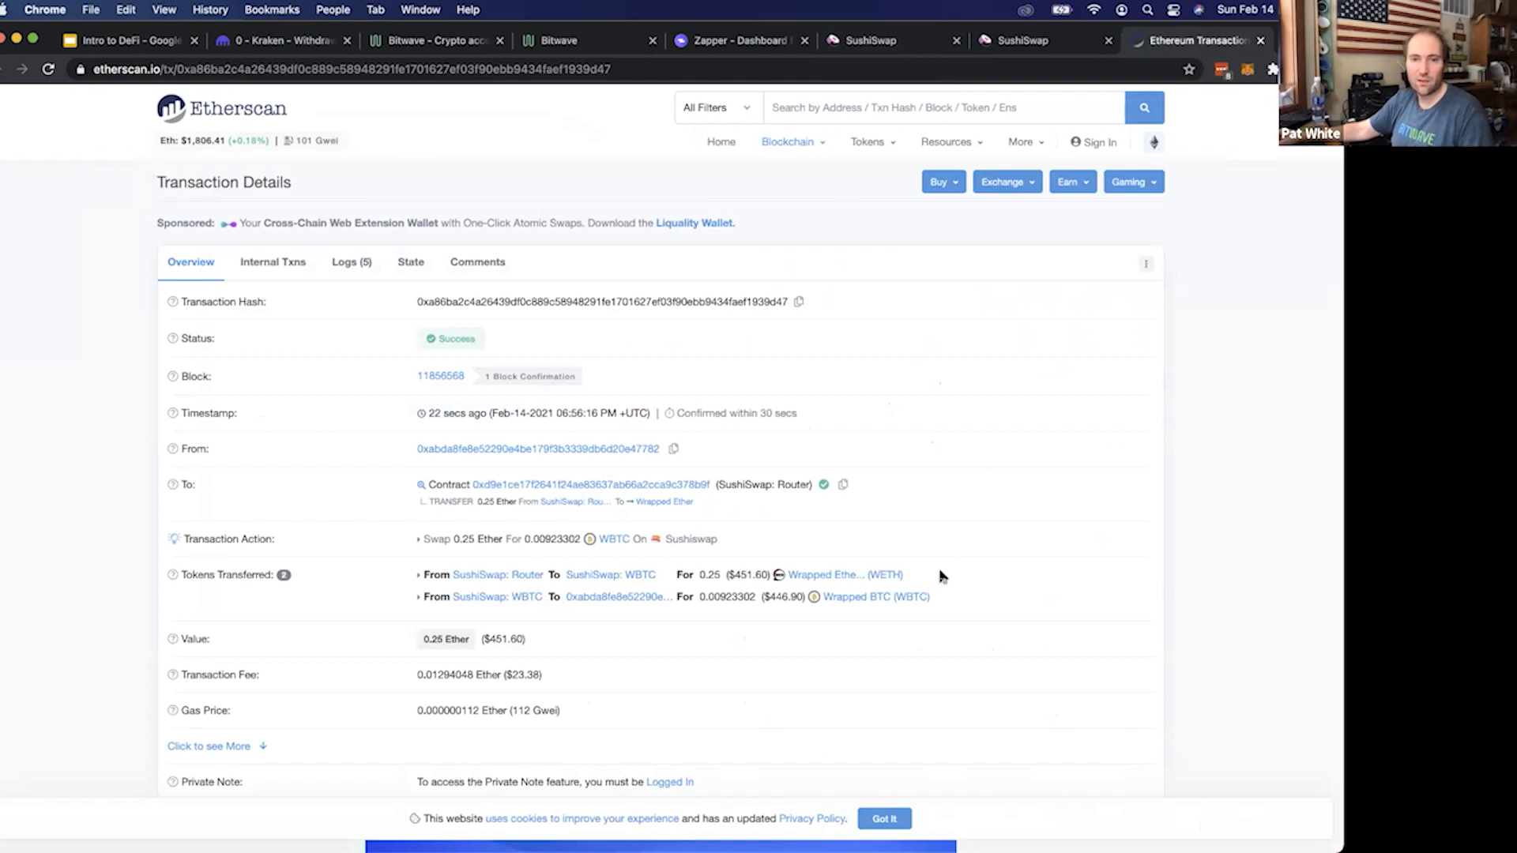
pyautogui.doubleClick(700, 576)
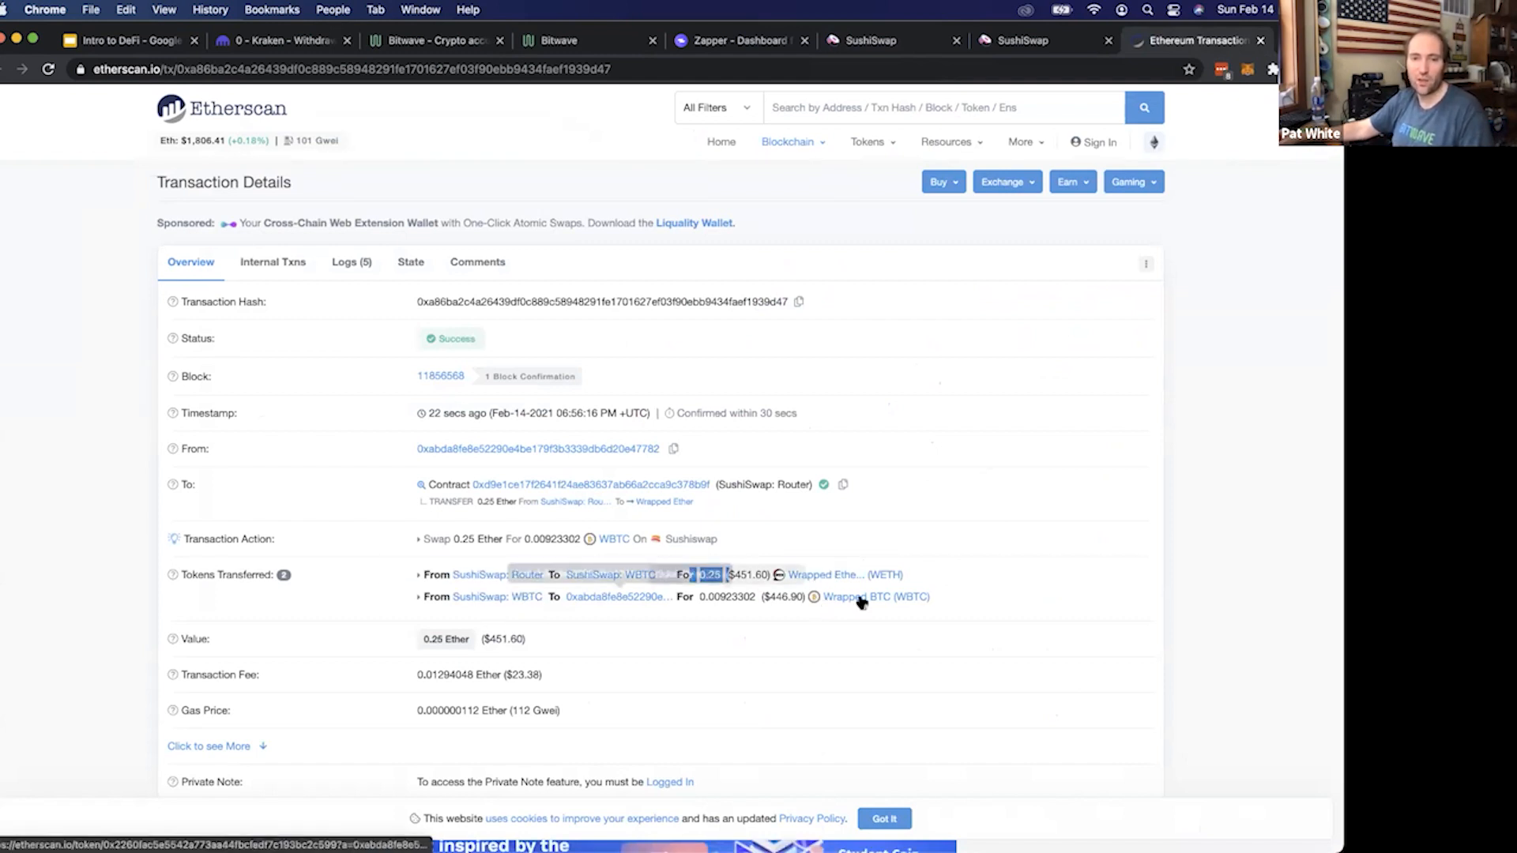
pyautogui.click(990, 62)
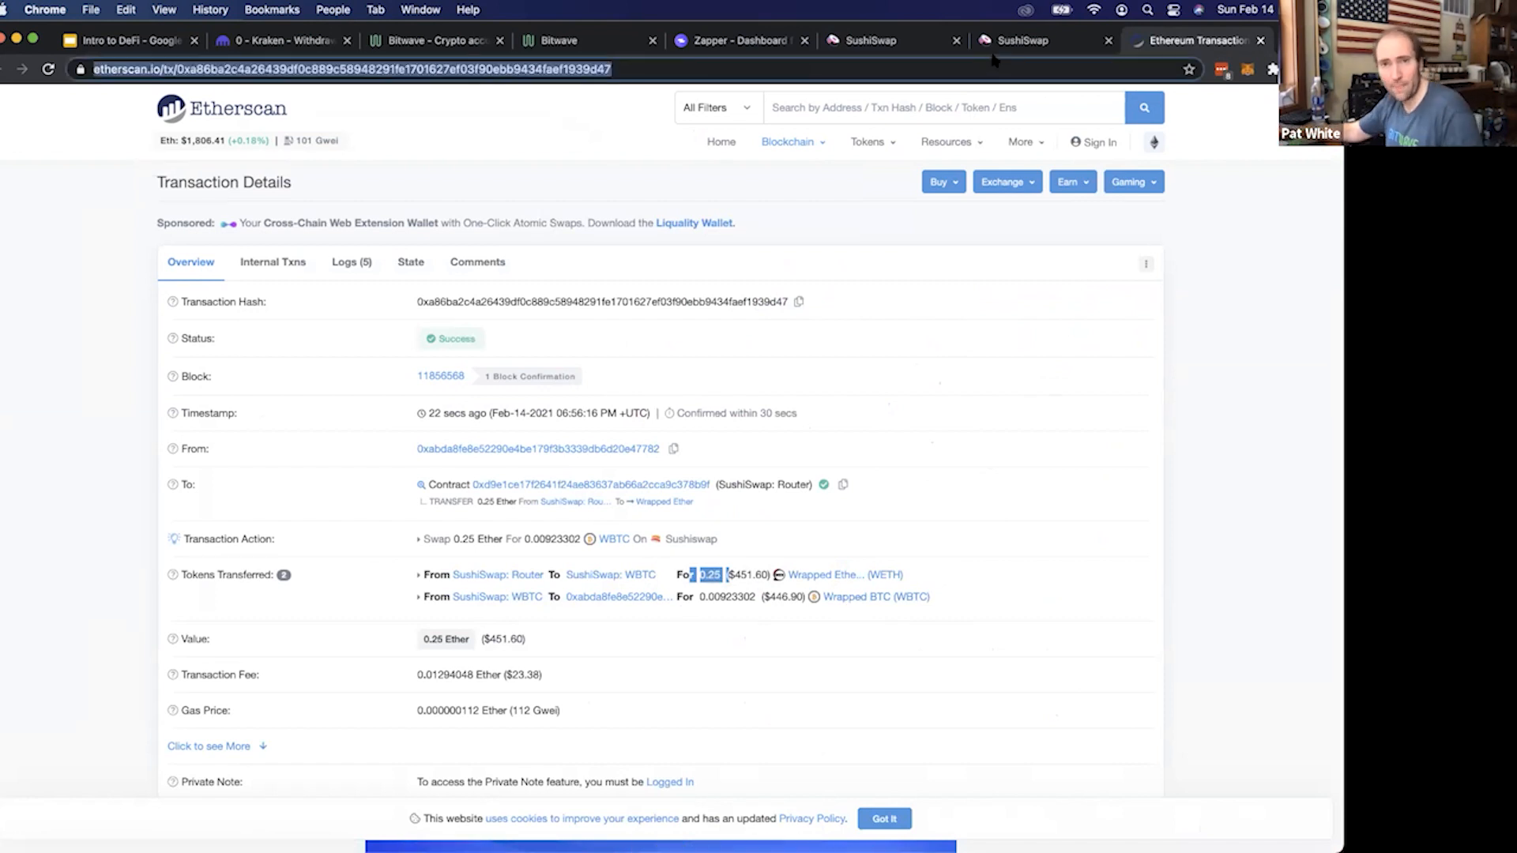
# On the WBTC-ETH pair page, fill the liquidity input with the full WBTC balance and trim it to 0.009
pyautogui.click(997, 43)
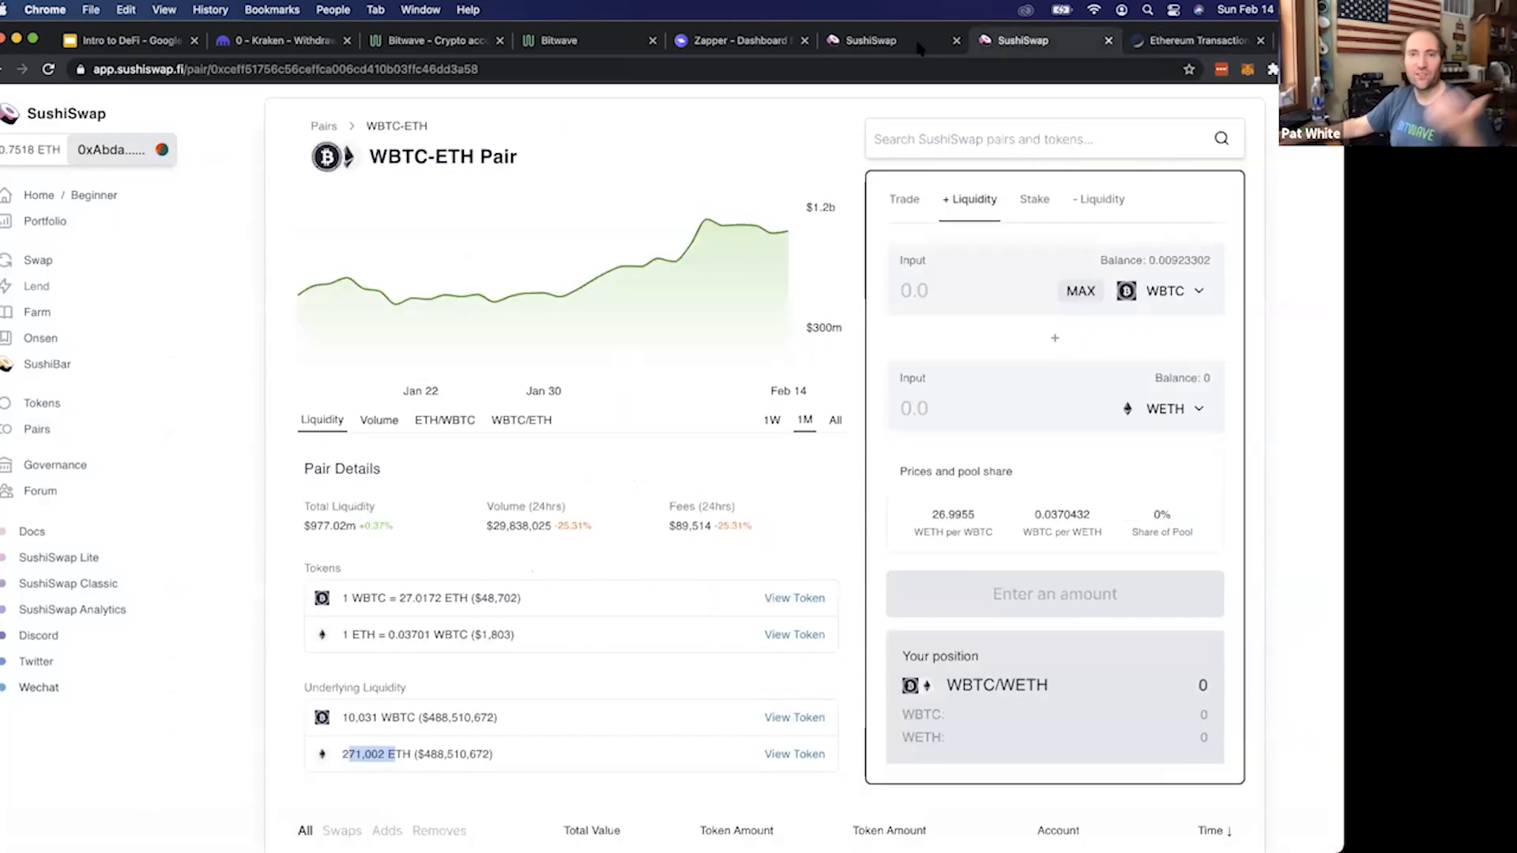
pyautogui.click(877, 43)
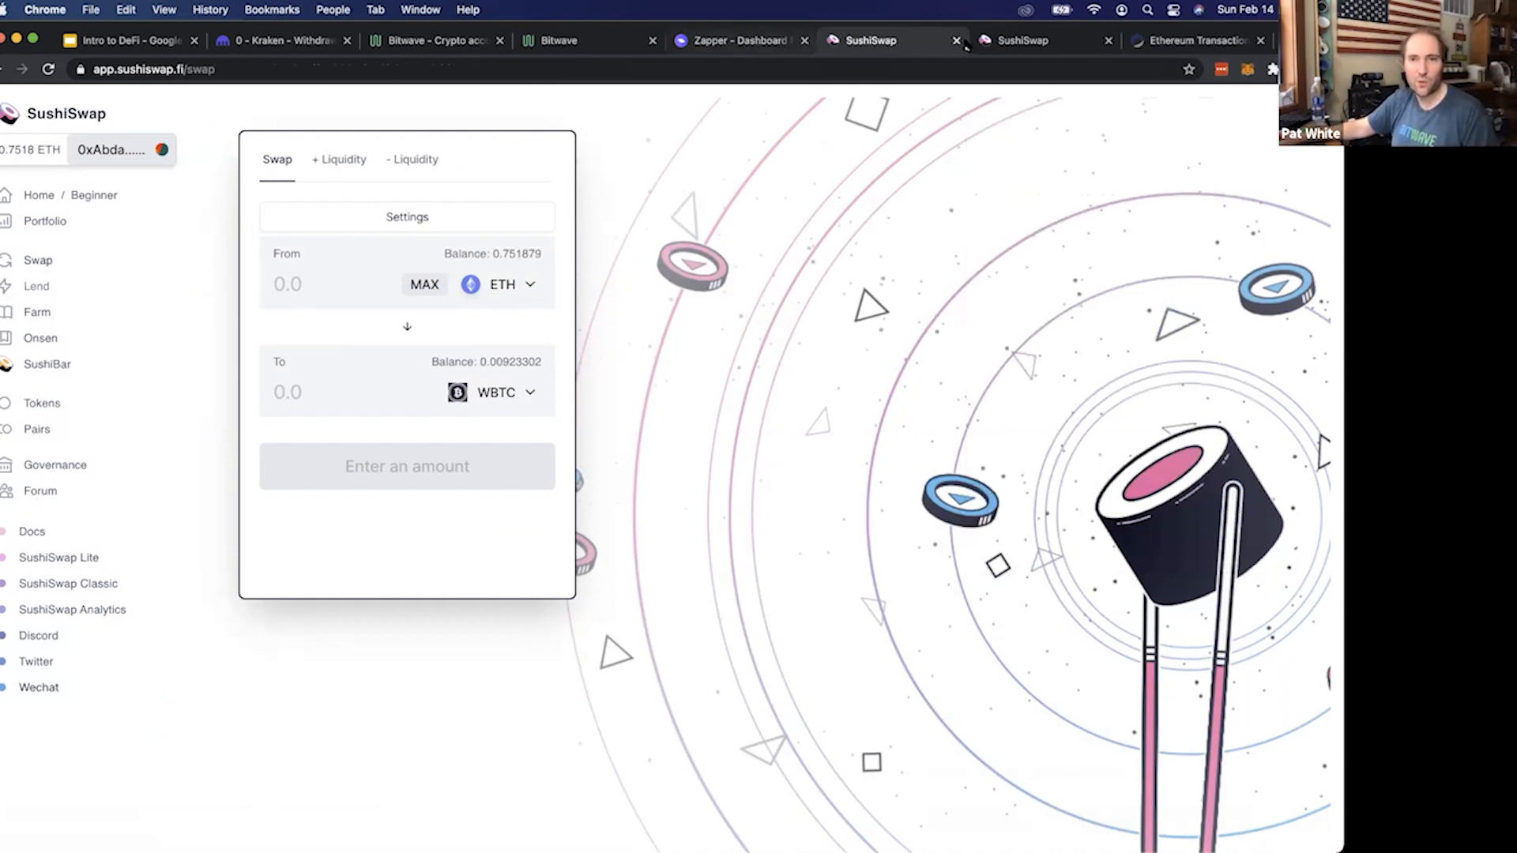
pyautogui.click(993, 47)
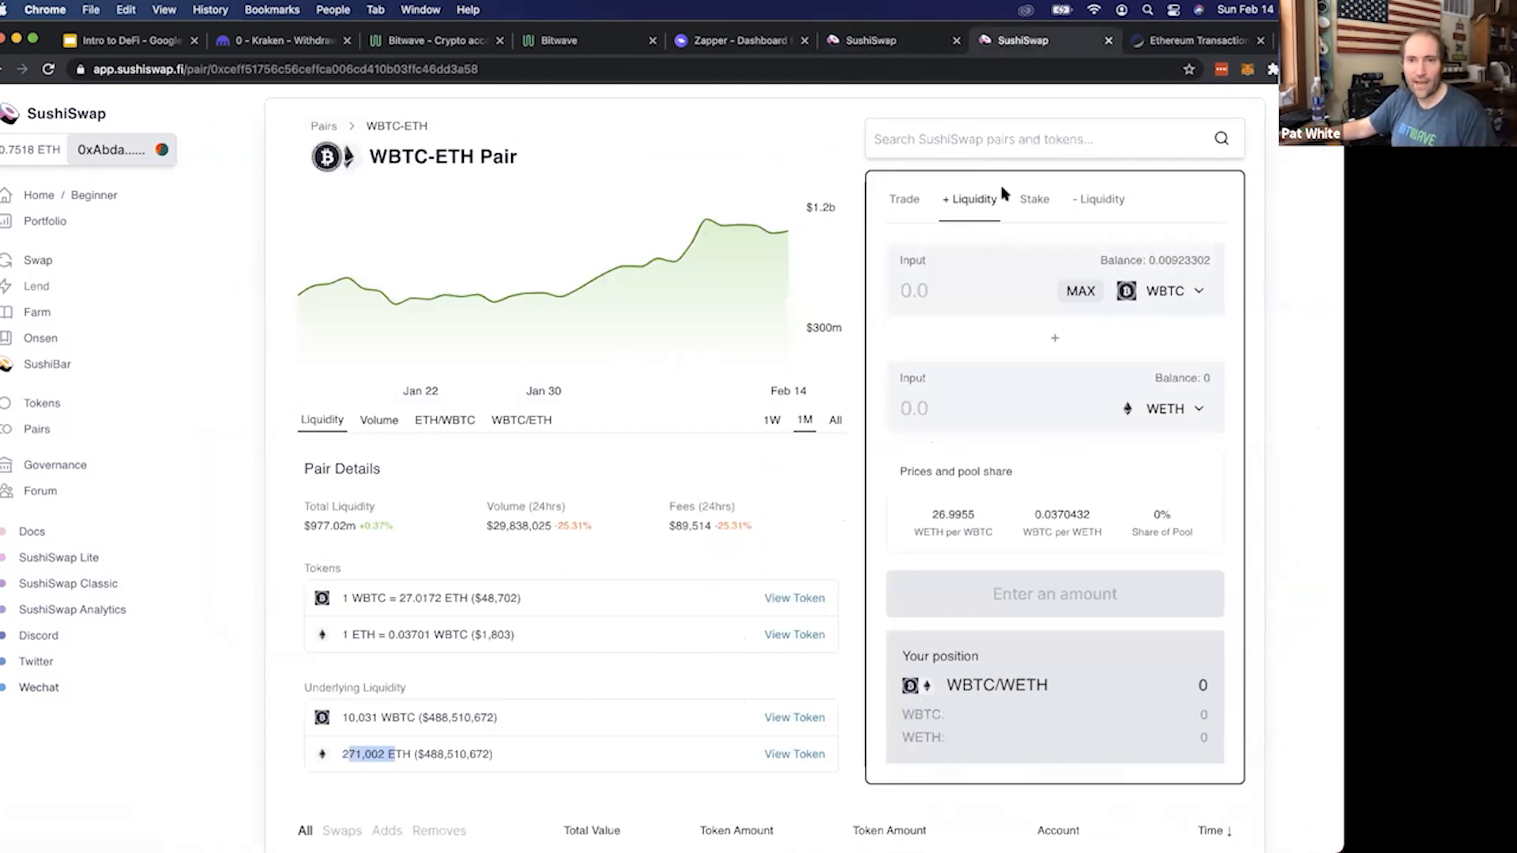
pyautogui.scroll(-1, 978, 204)
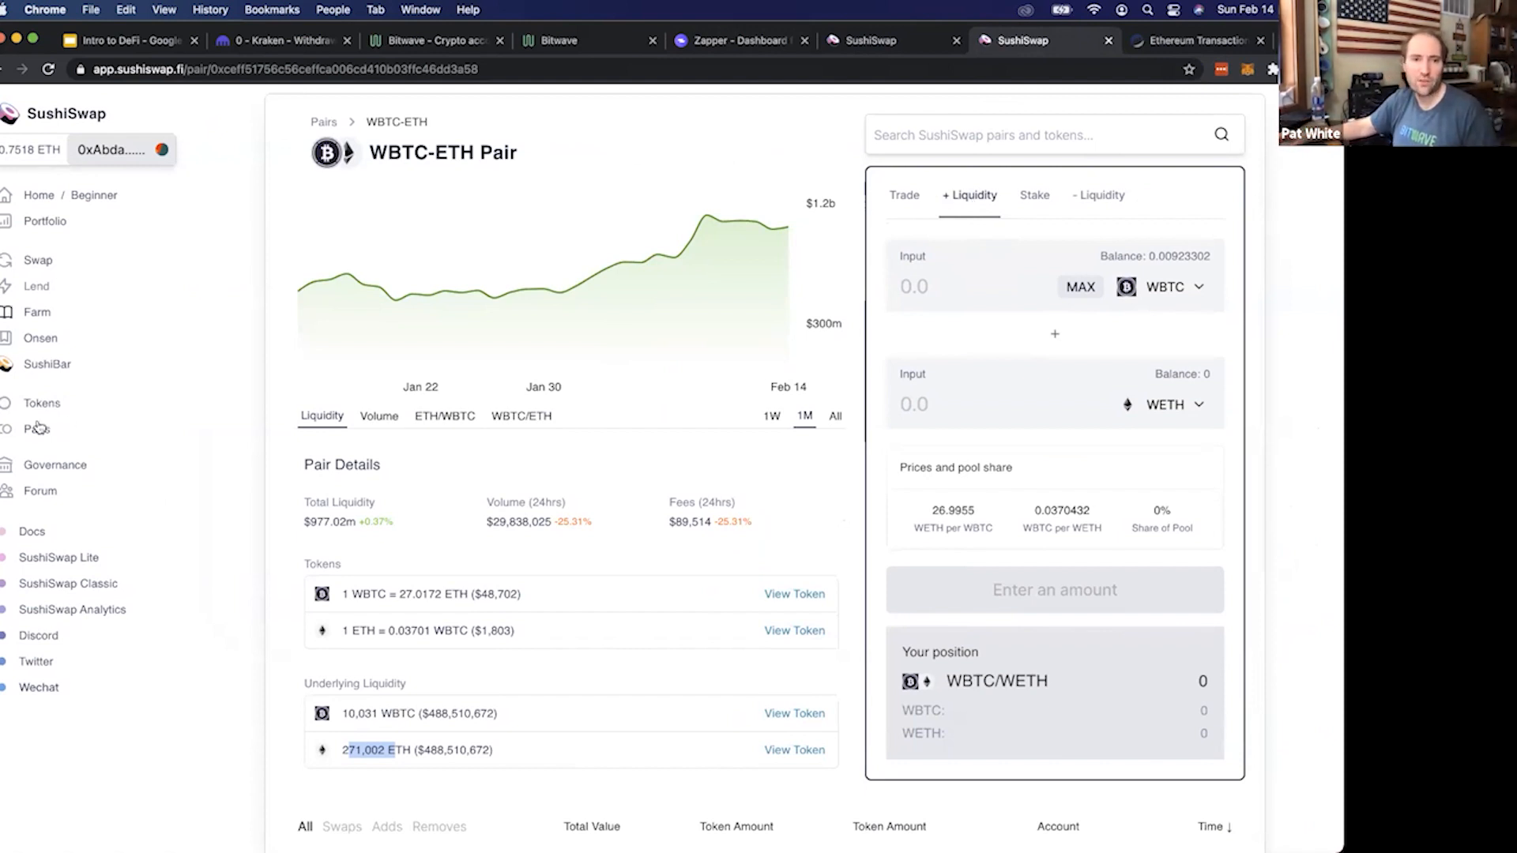
pyautogui.click(1080, 288)
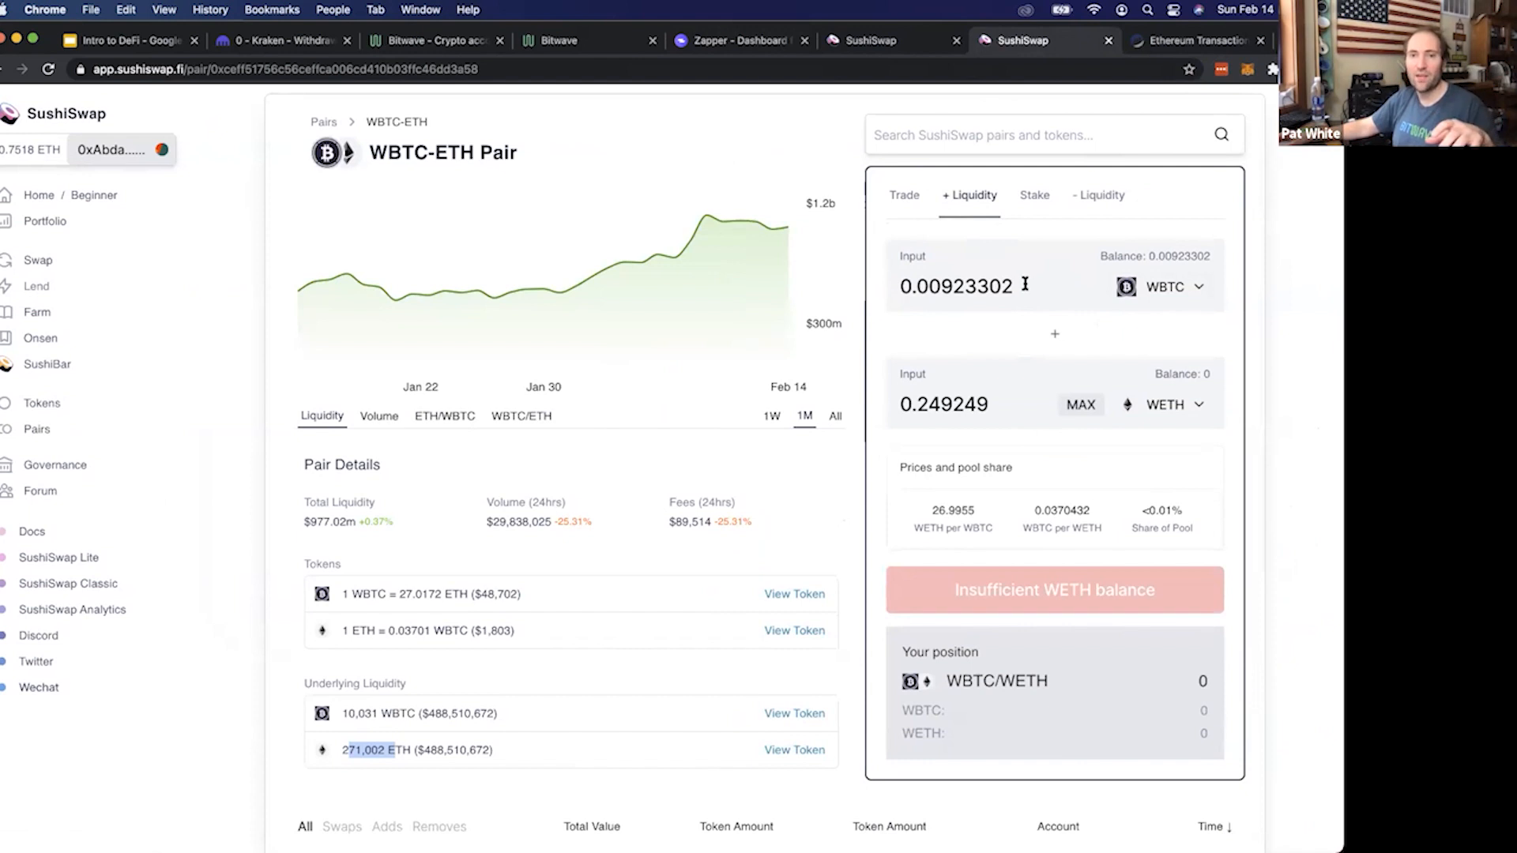
pyautogui.moveTo(1025, 284); pyautogui.dragTo(977, 294)
pyautogui.press('BackSpace')
pyautogui.press('BackSpace')
pyautogui.scroll(-1, 1106, 399)
pyautogui.scroll(-1, 1109, 403)
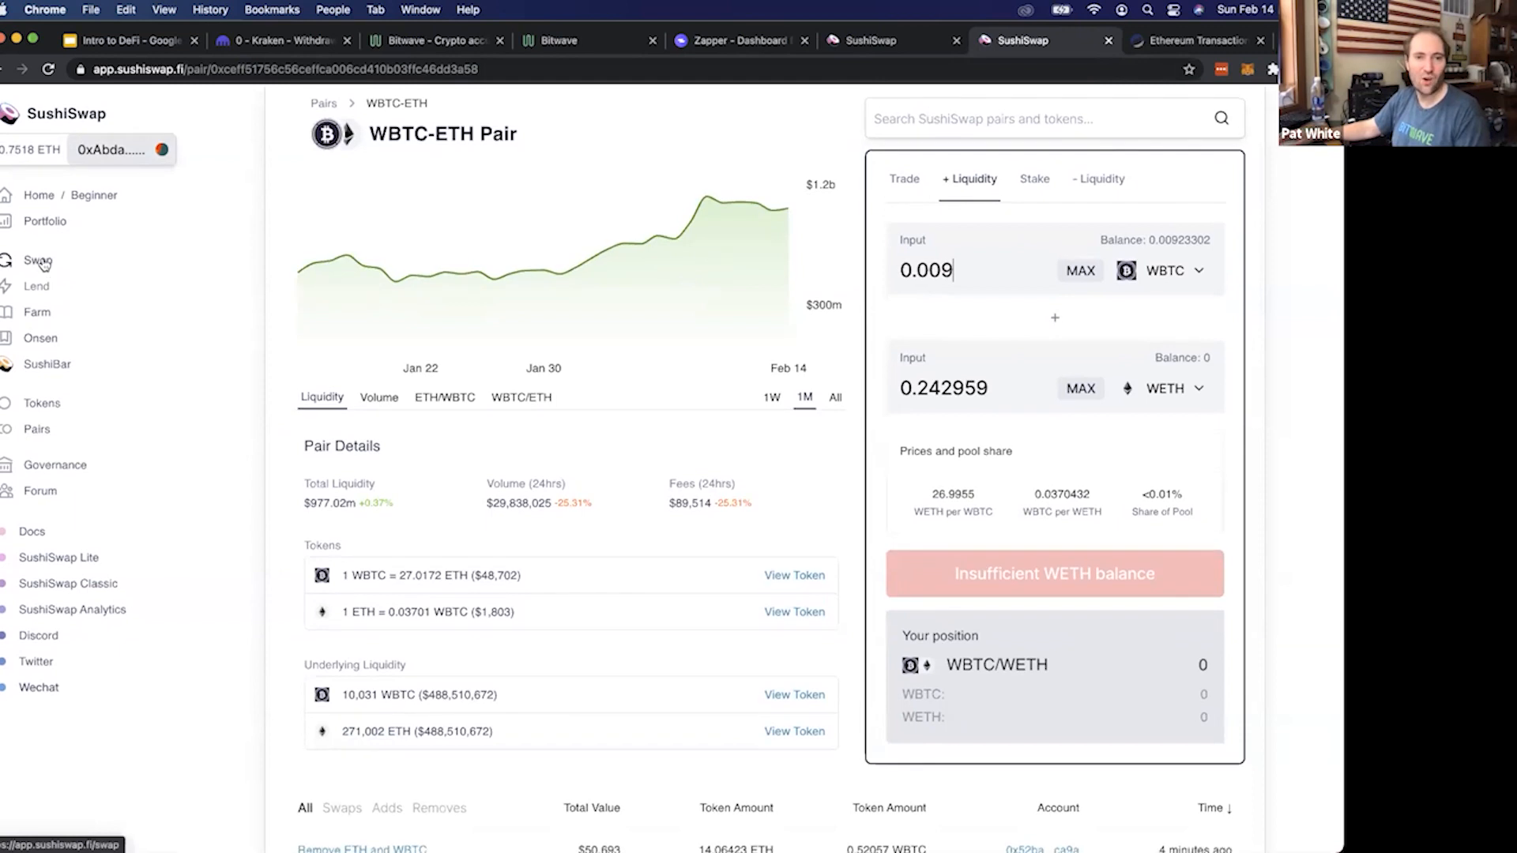
# Try to find WETH as the token to receive for ETH on SushiSwap's swap page
pyautogui.click(41, 263)
pyautogui.click(509, 285)
pyautogui.click(434, 397)
pyautogui.click(456, 395)
pyautogui.write('we')
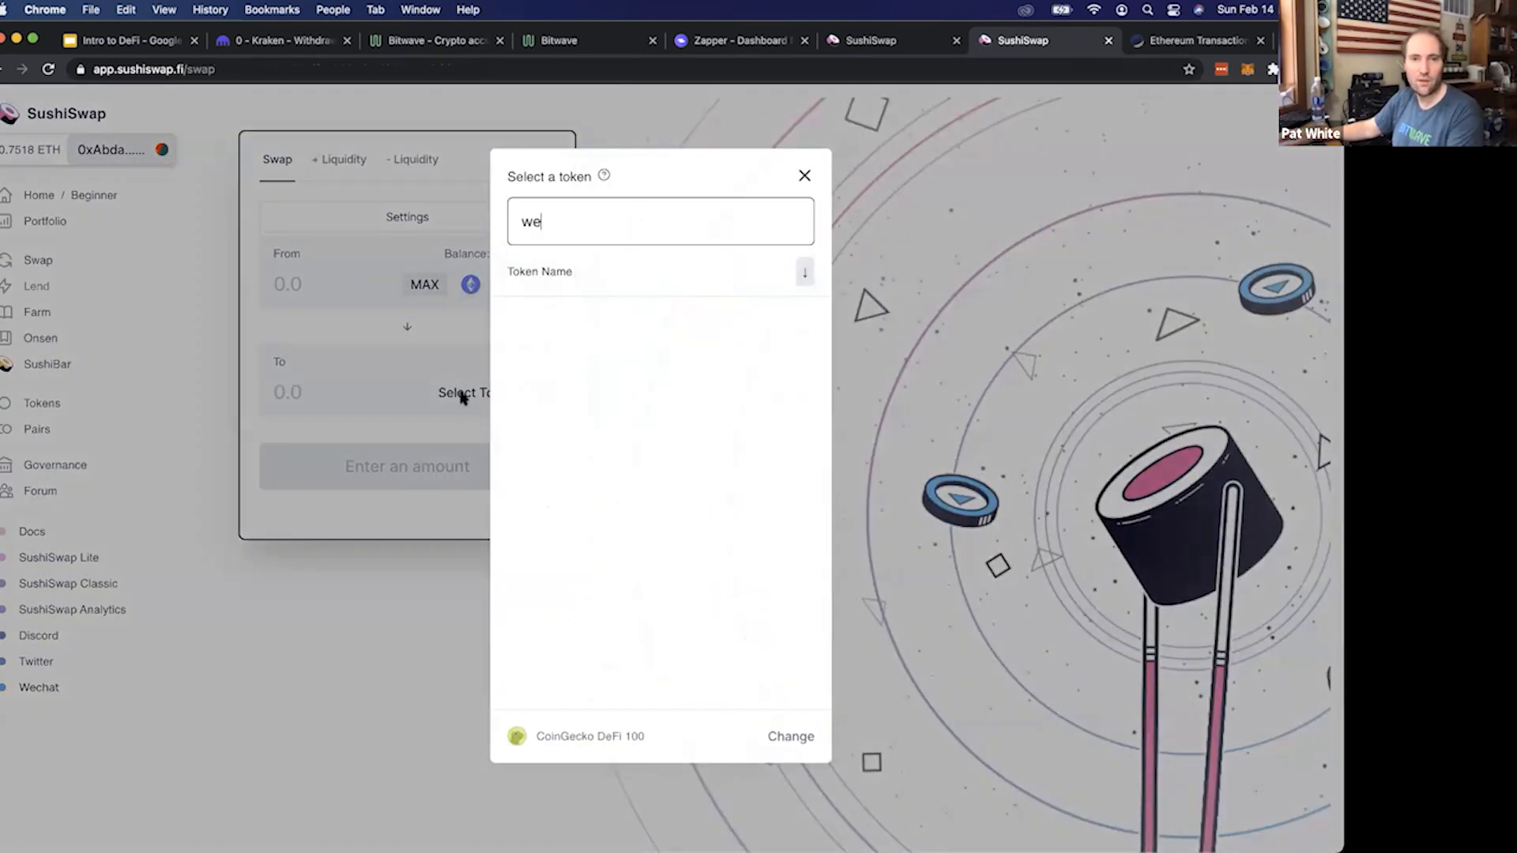
pyautogui.press('BackSpace')
pyautogui.press('BackSpace')
pyautogui.write('wet')
pyautogui.press('BackSpace')
pyautogui.press('BackSpace')
pyautogui.press('BackSpace')
pyautogui.press('Escape')
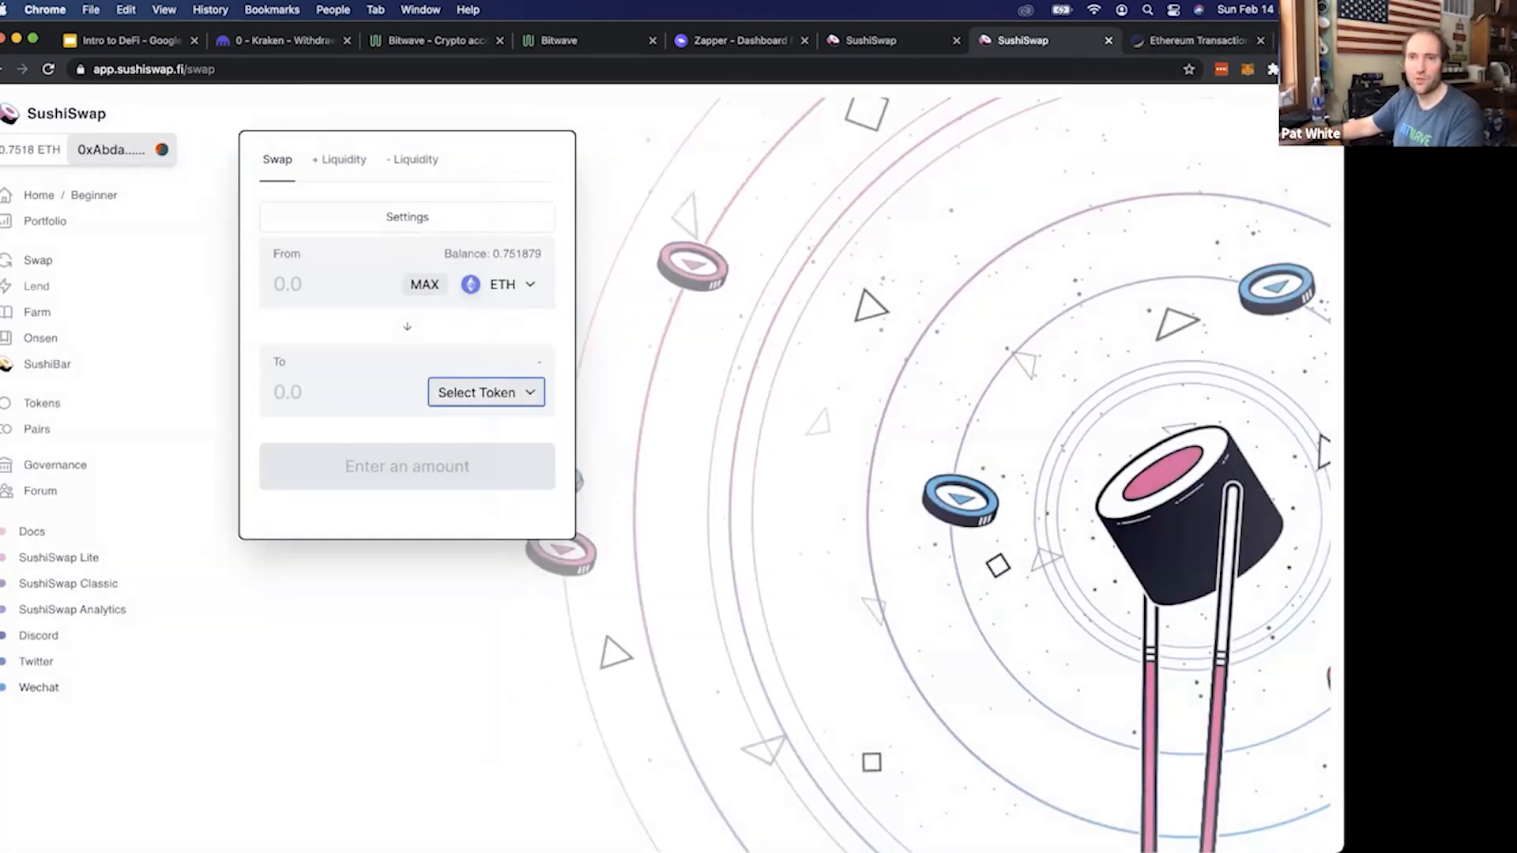
# Search the web for "uniswap" in a new tab, open the Uniswap site and launch its swap app
pyautogui.press('super+t')
pyautogui.write('uni')
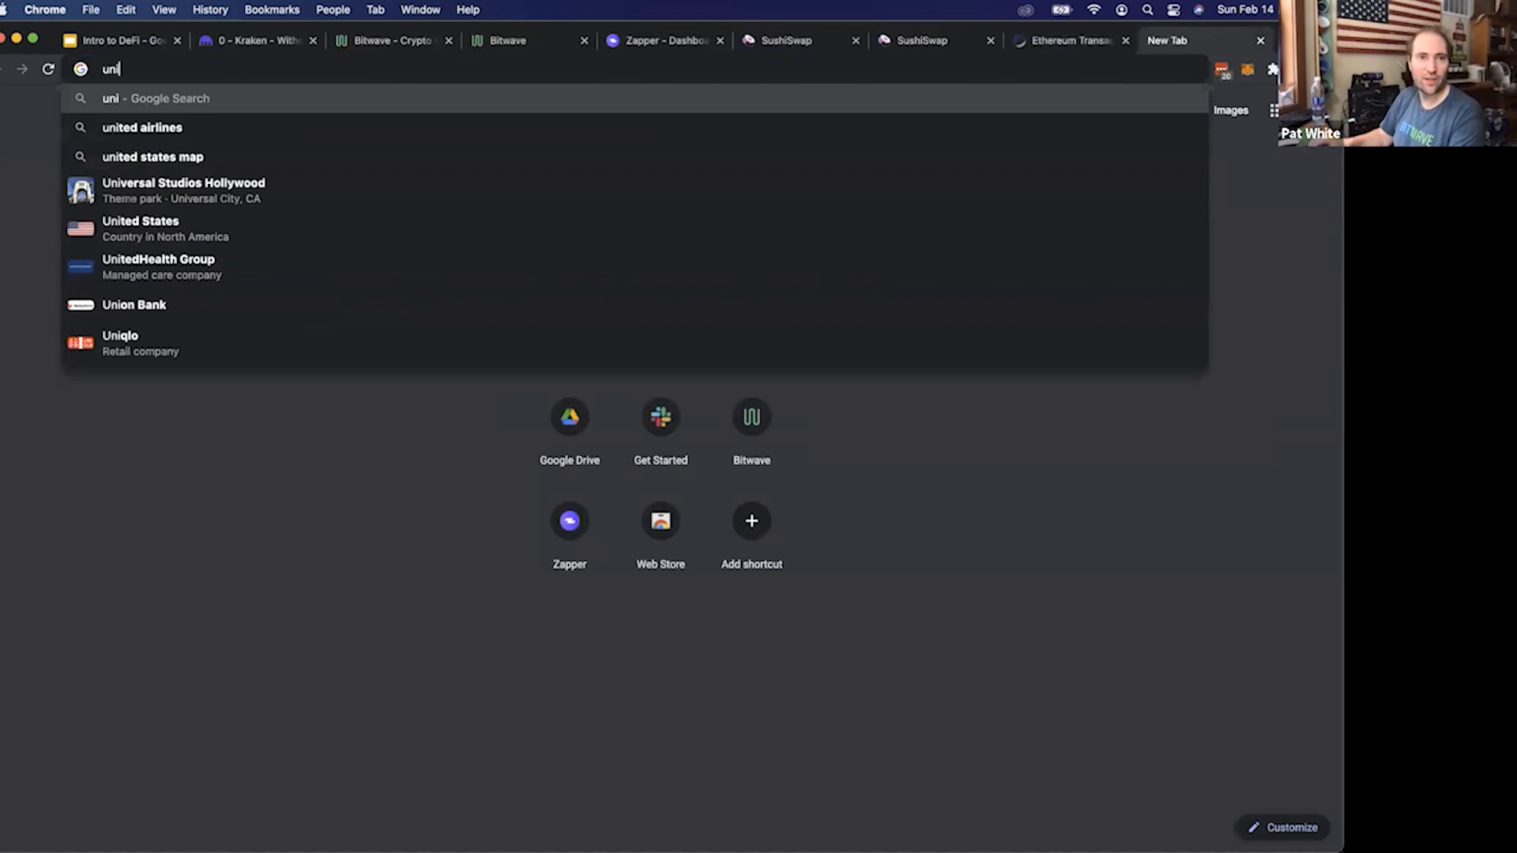
pyautogui.write('swap')
pyautogui.press('Return')
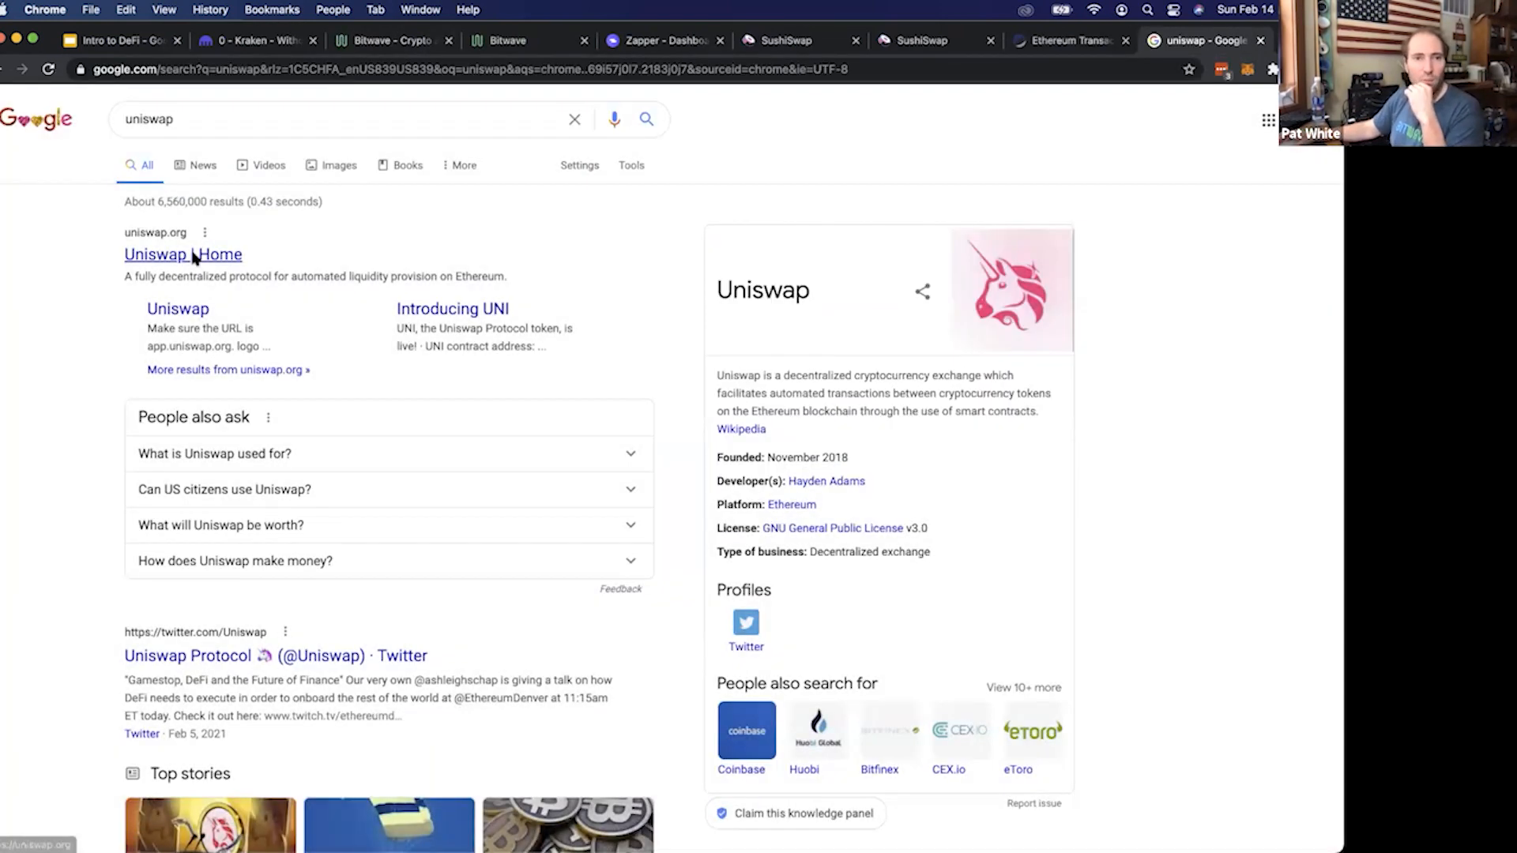
pyautogui.click(194, 255)
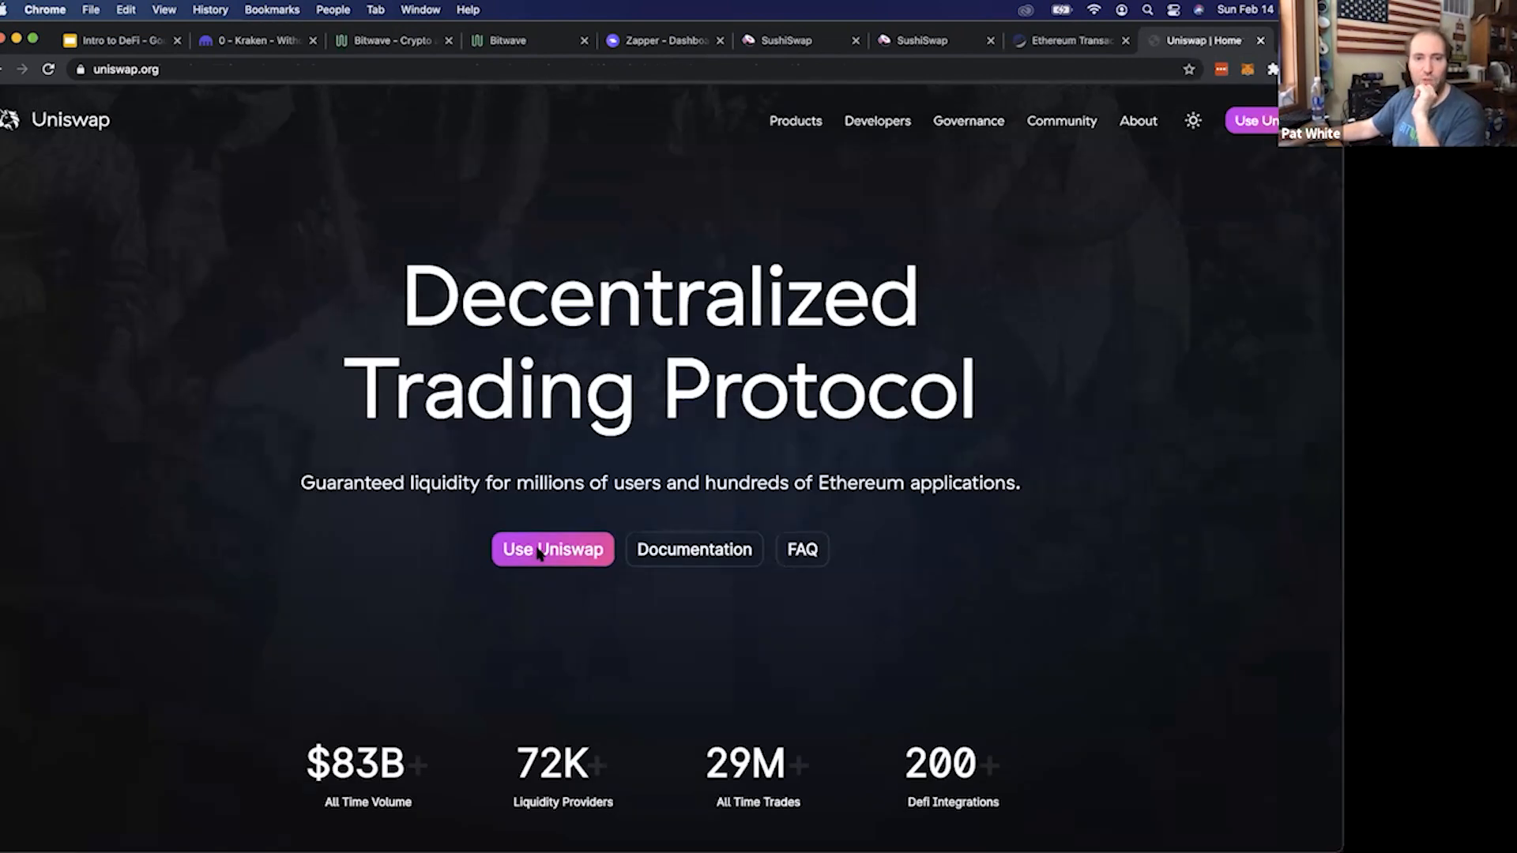
pyautogui.click(530, 547)
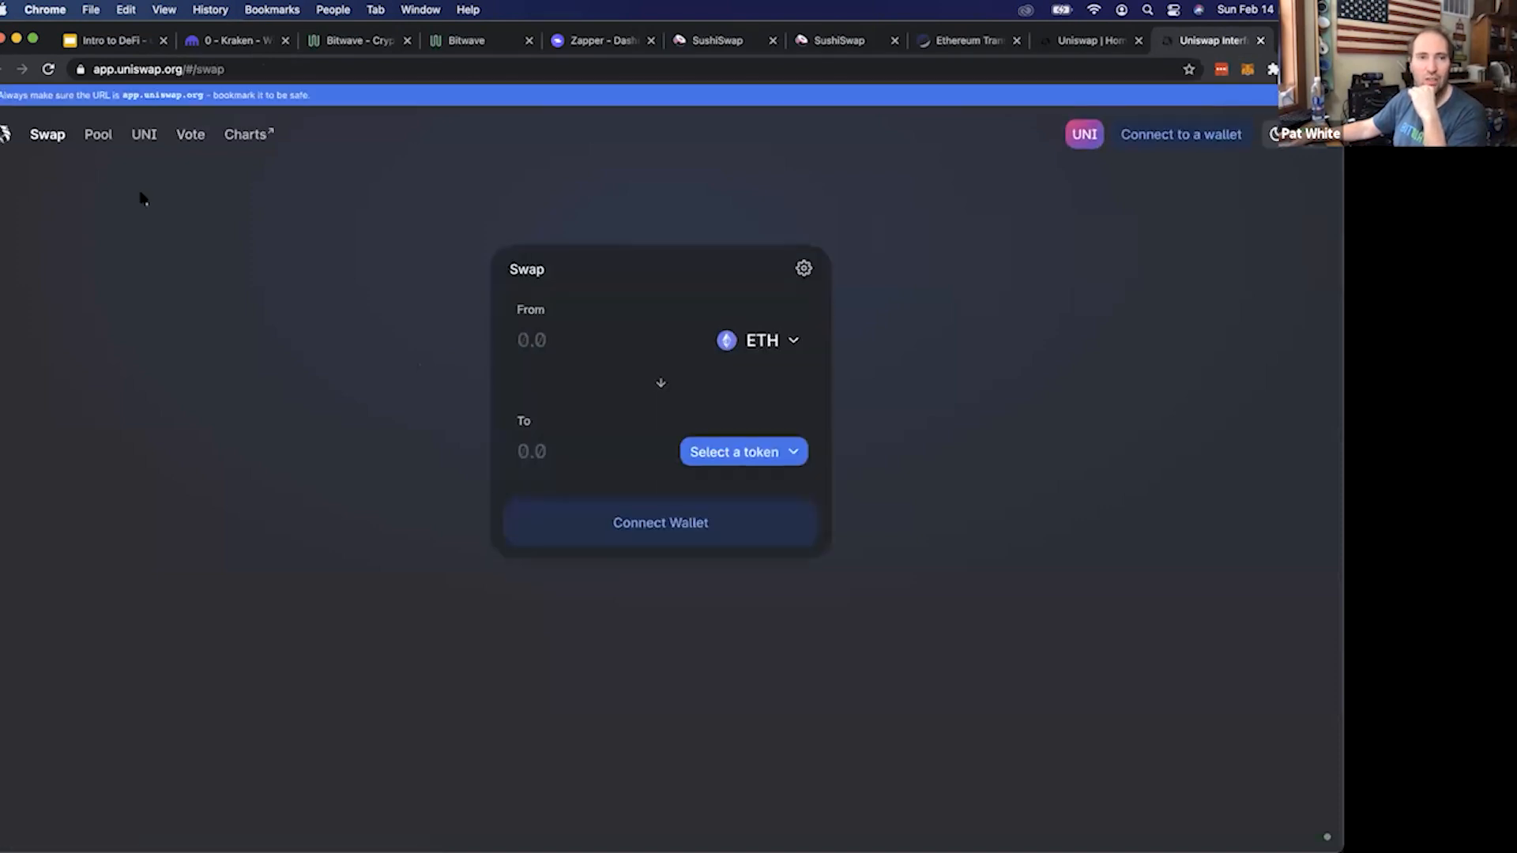
# Set up a Uniswap swap of 0.5 ETH with WETH as the token to receive
pyautogui.click(755, 458)
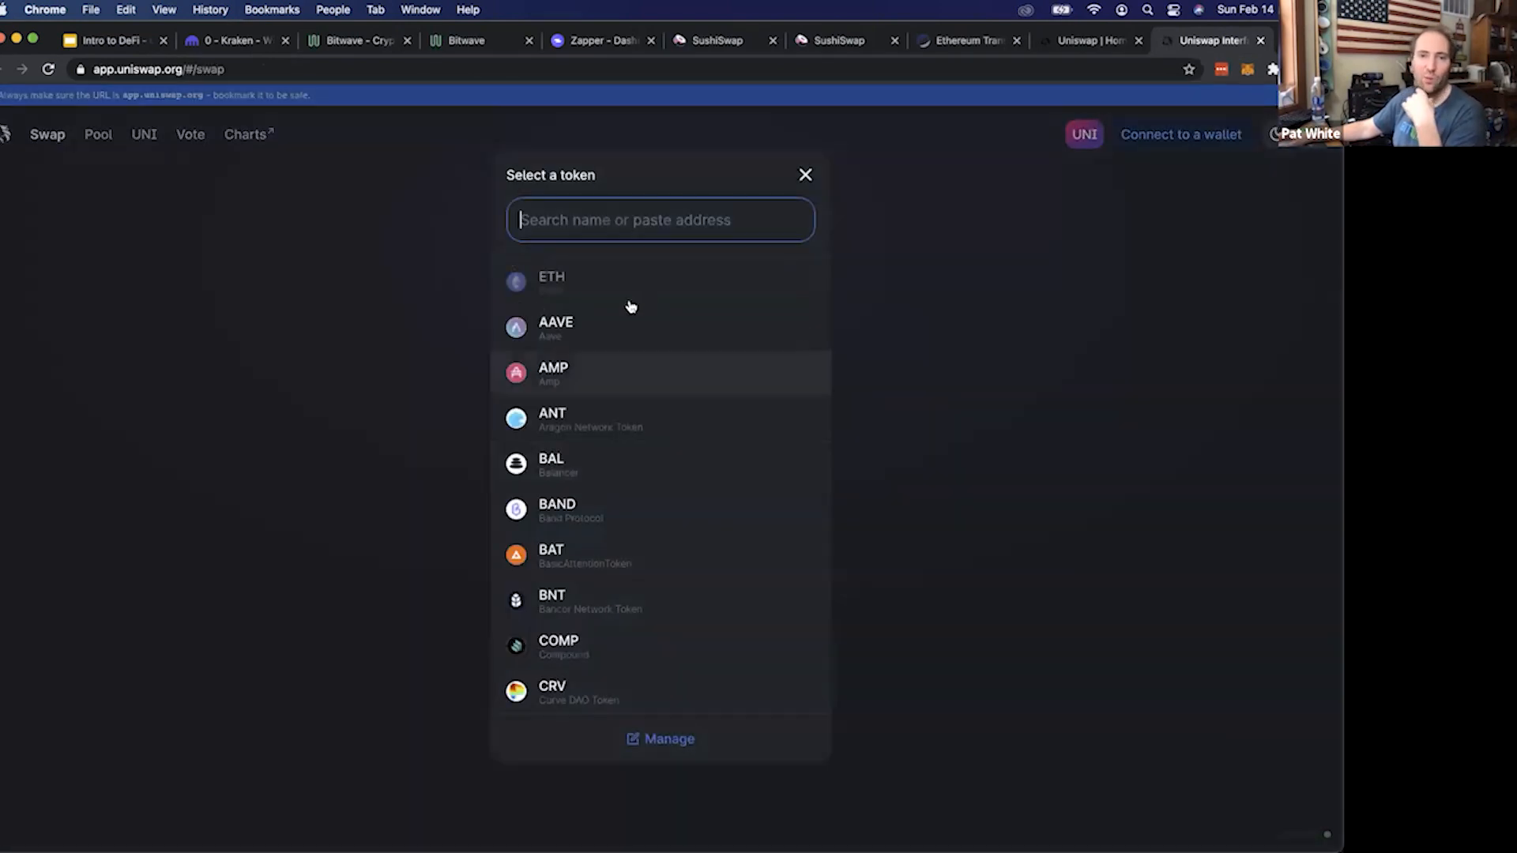
pyautogui.write('weth')
pyautogui.click(602, 301)
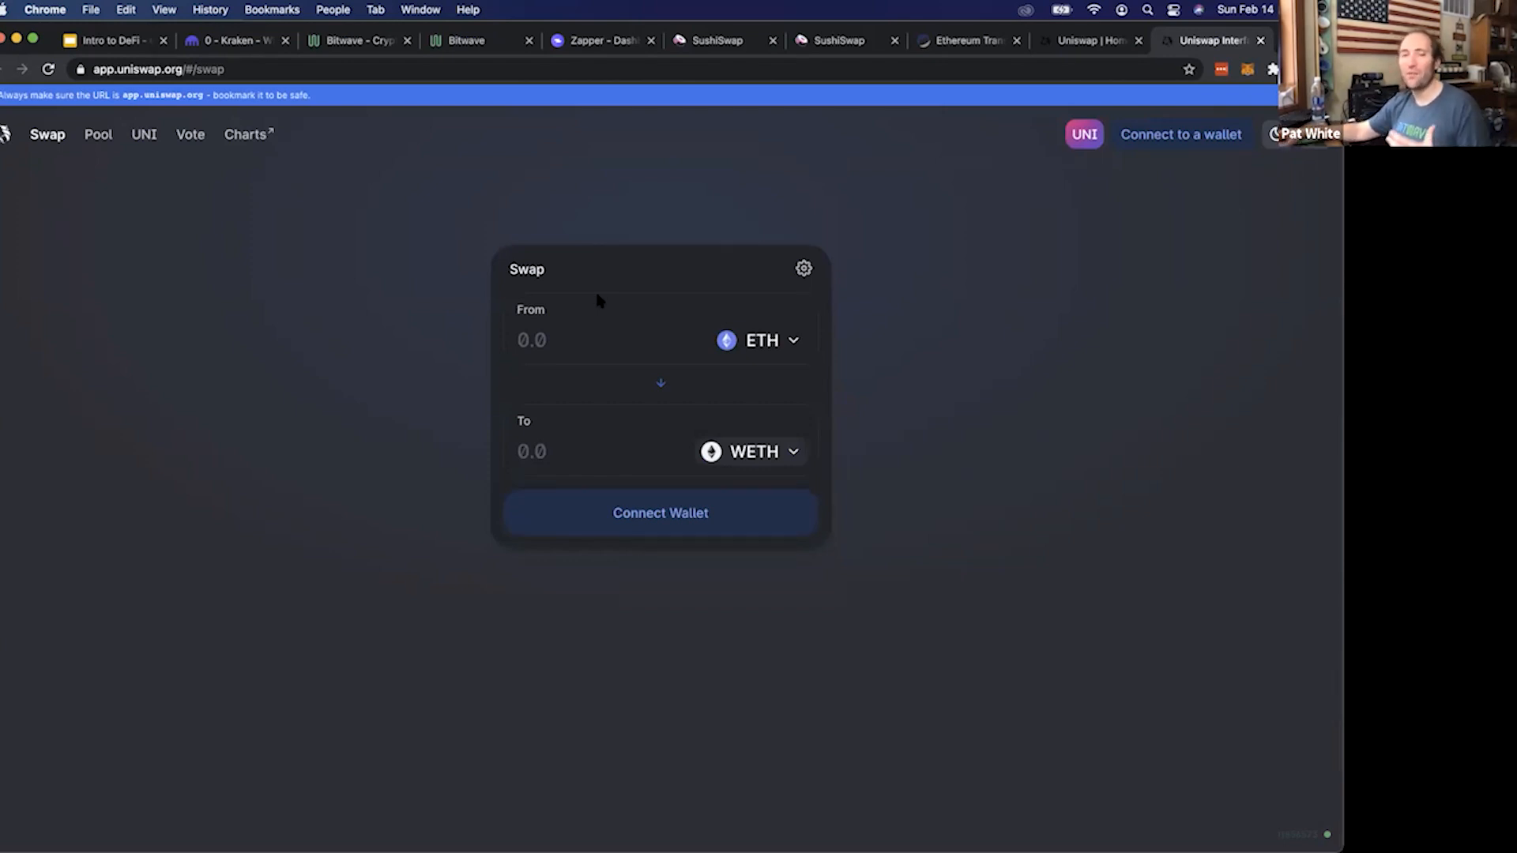
pyautogui.write('.25')
pyautogui.press('BackSpace')
pyautogui.press('BackSpace')
pyautogui.write('5')
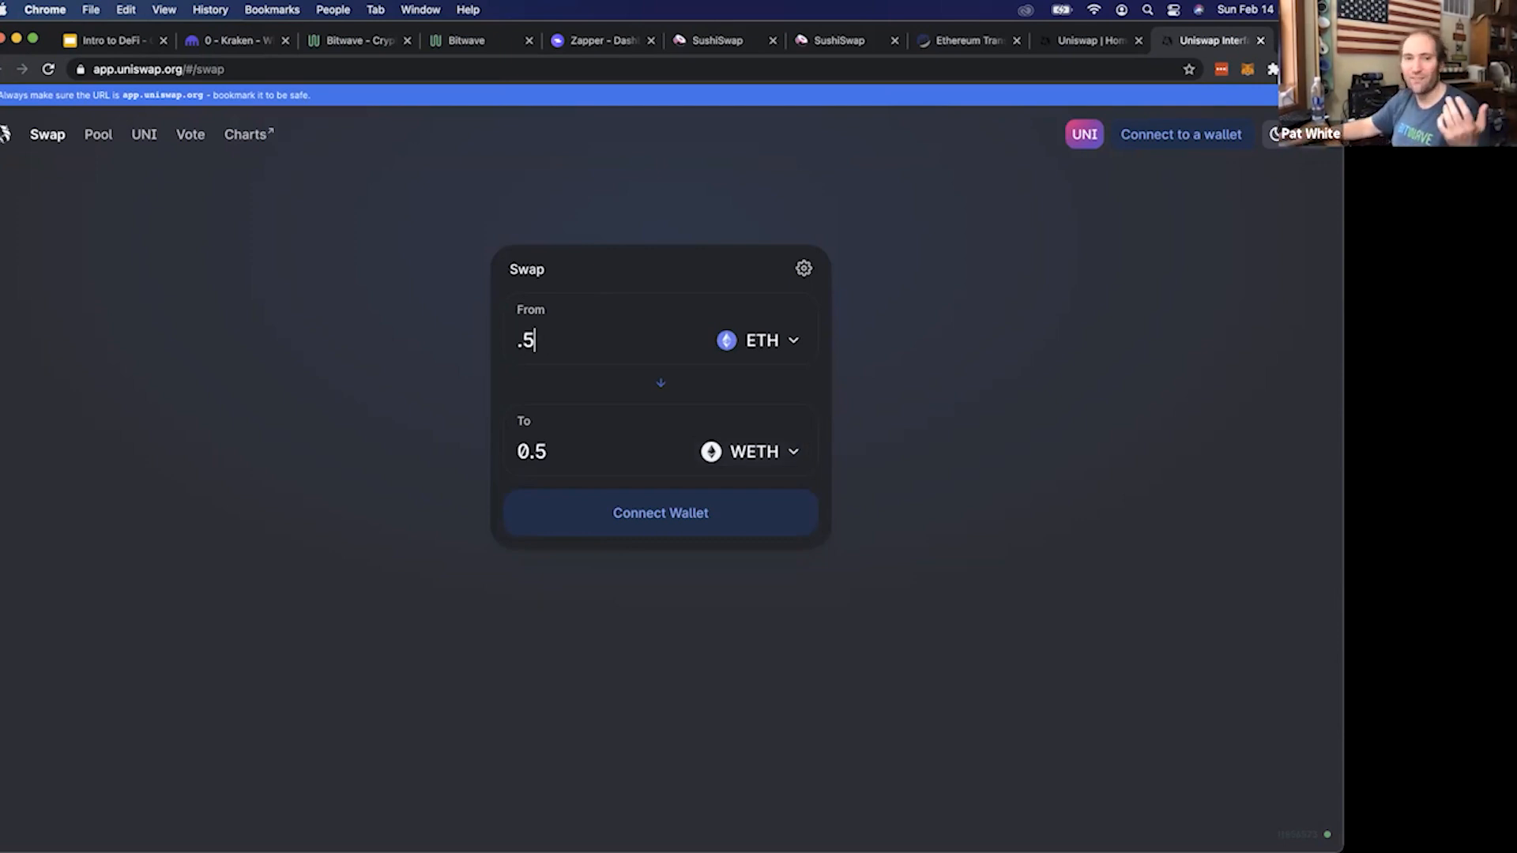
# Connect the MetaMask wallet to Uniswap and approve the connection request
pyautogui.click(669, 507)
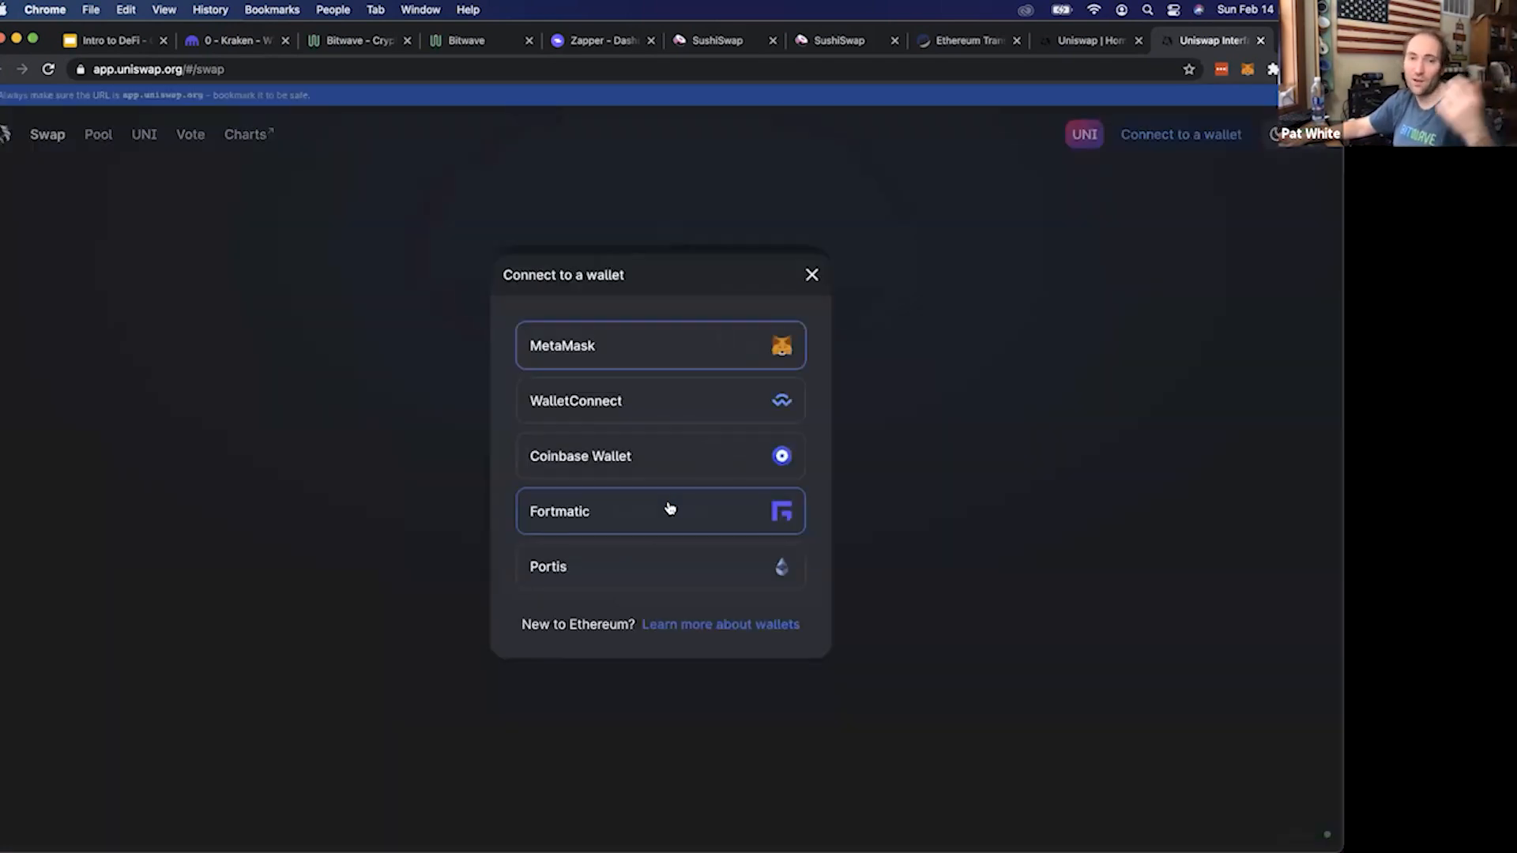
pyautogui.click(668, 346)
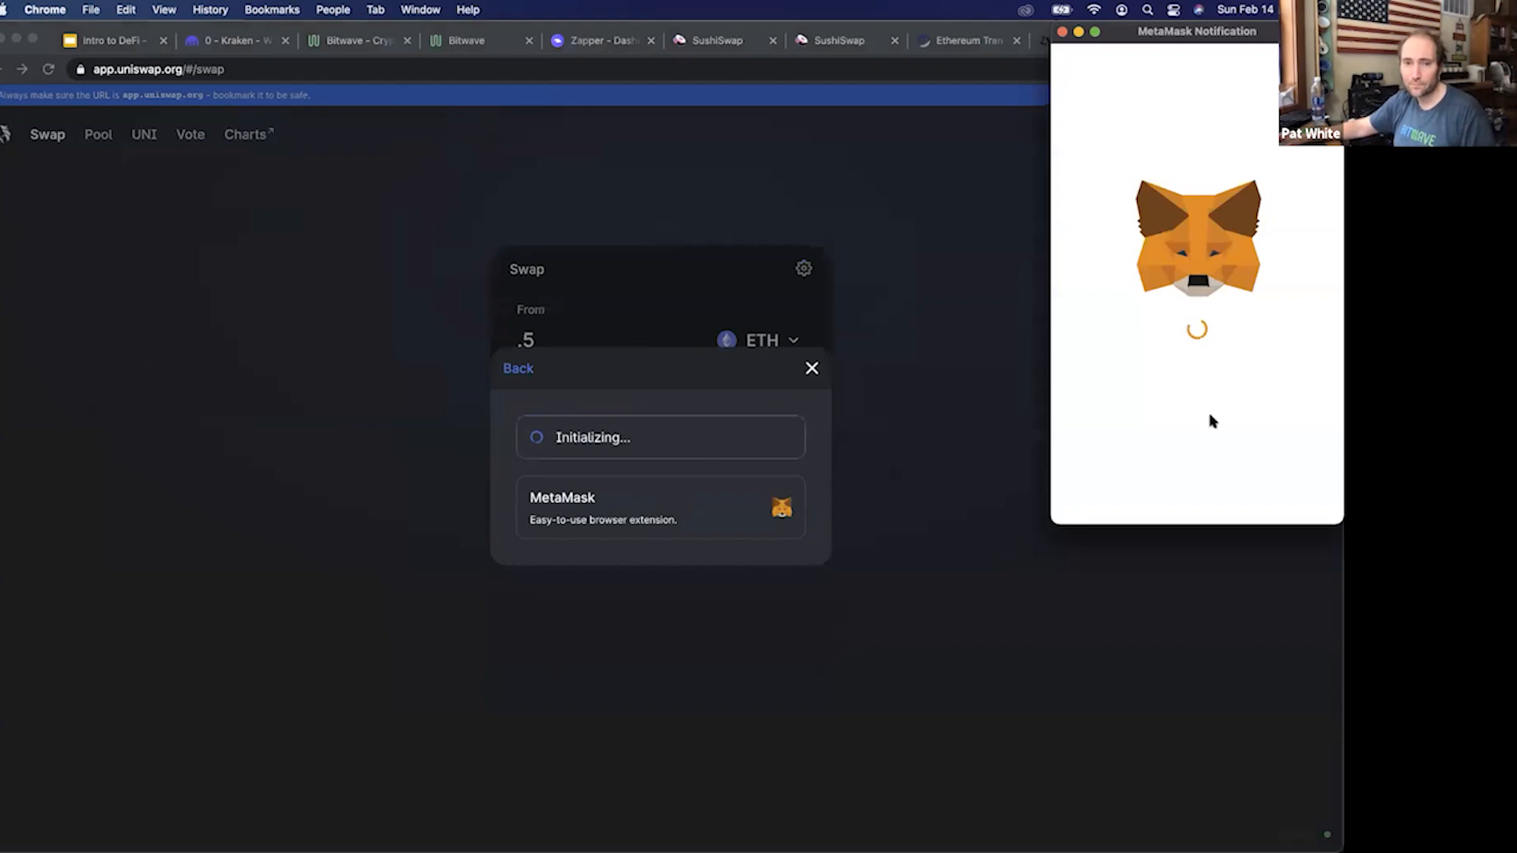
pyautogui.click(1276, 495)
pyautogui.click(1296, 506)
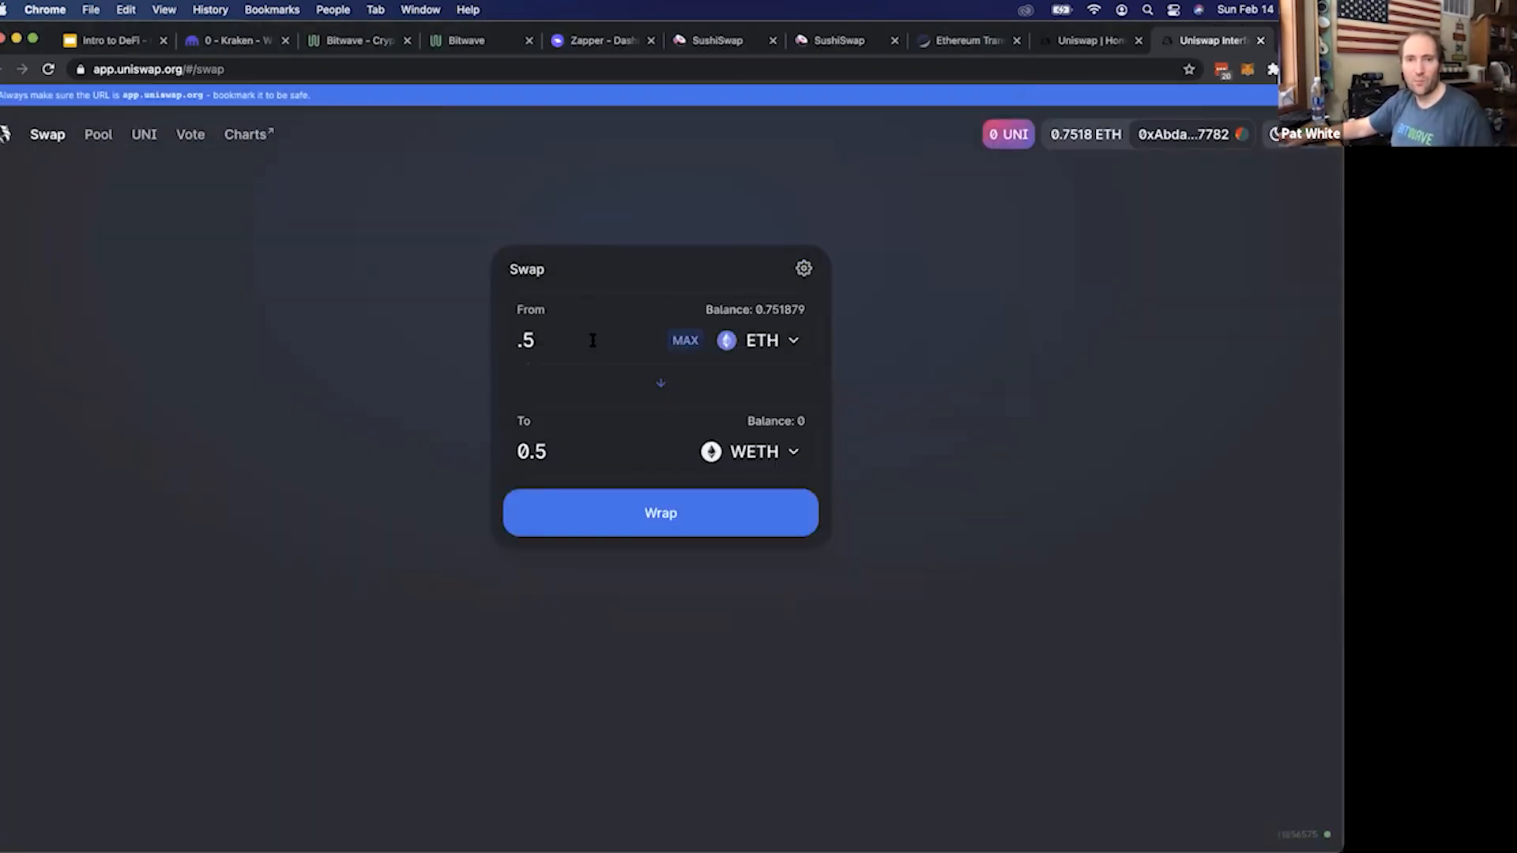
# Wrap the 0.5 ETH to WETH, confirm the transaction in MetaMask and dismiss the completion notice
pyautogui.click(656, 521)
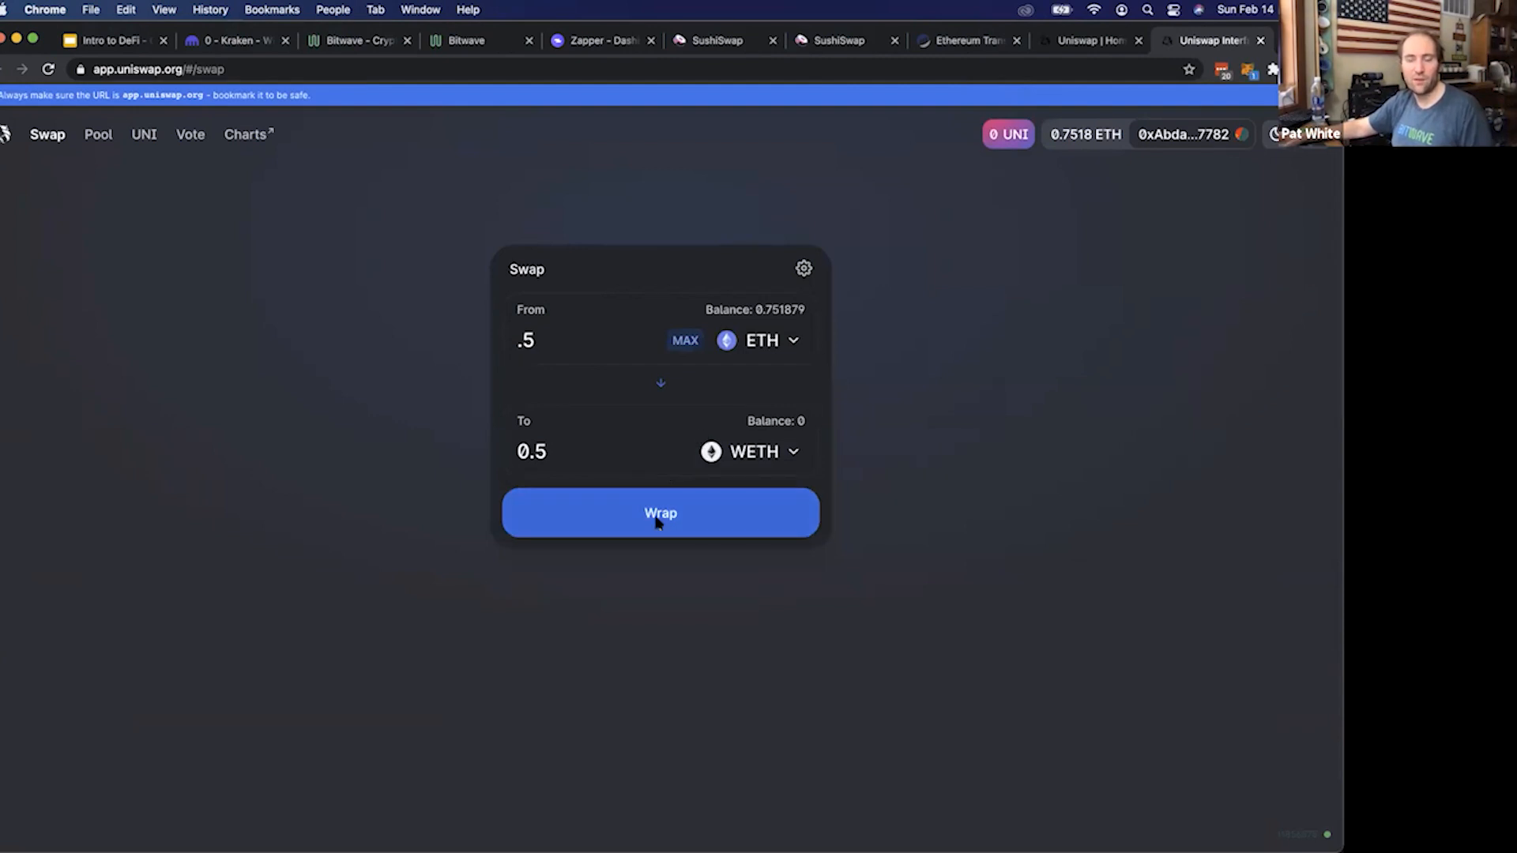
pyautogui.moveTo(1278, 314); pyautogui.dragTo(1317, 310)
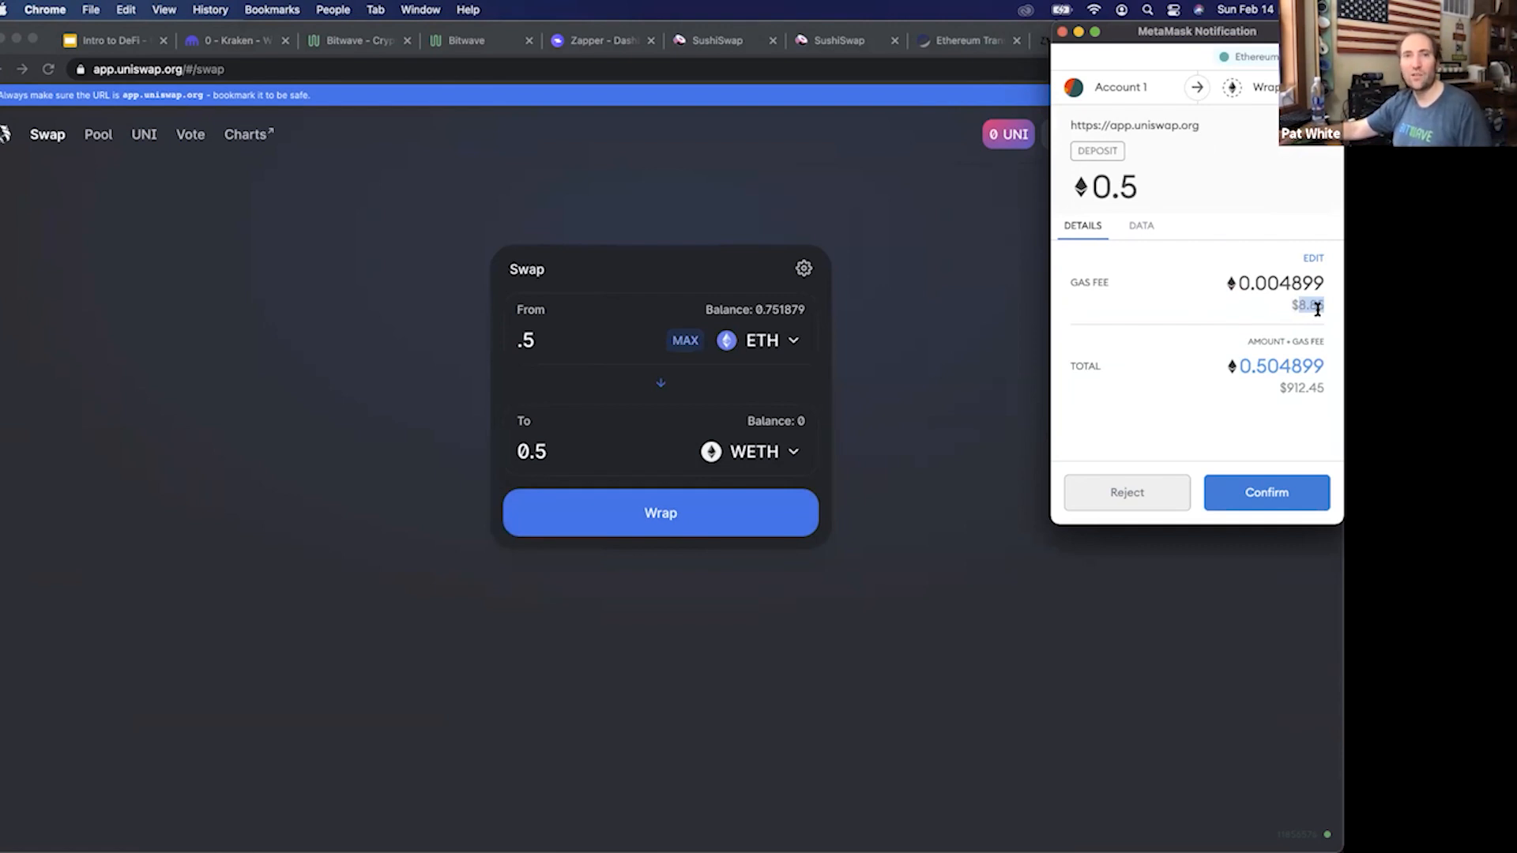
pyautogui.click(1297, 494)
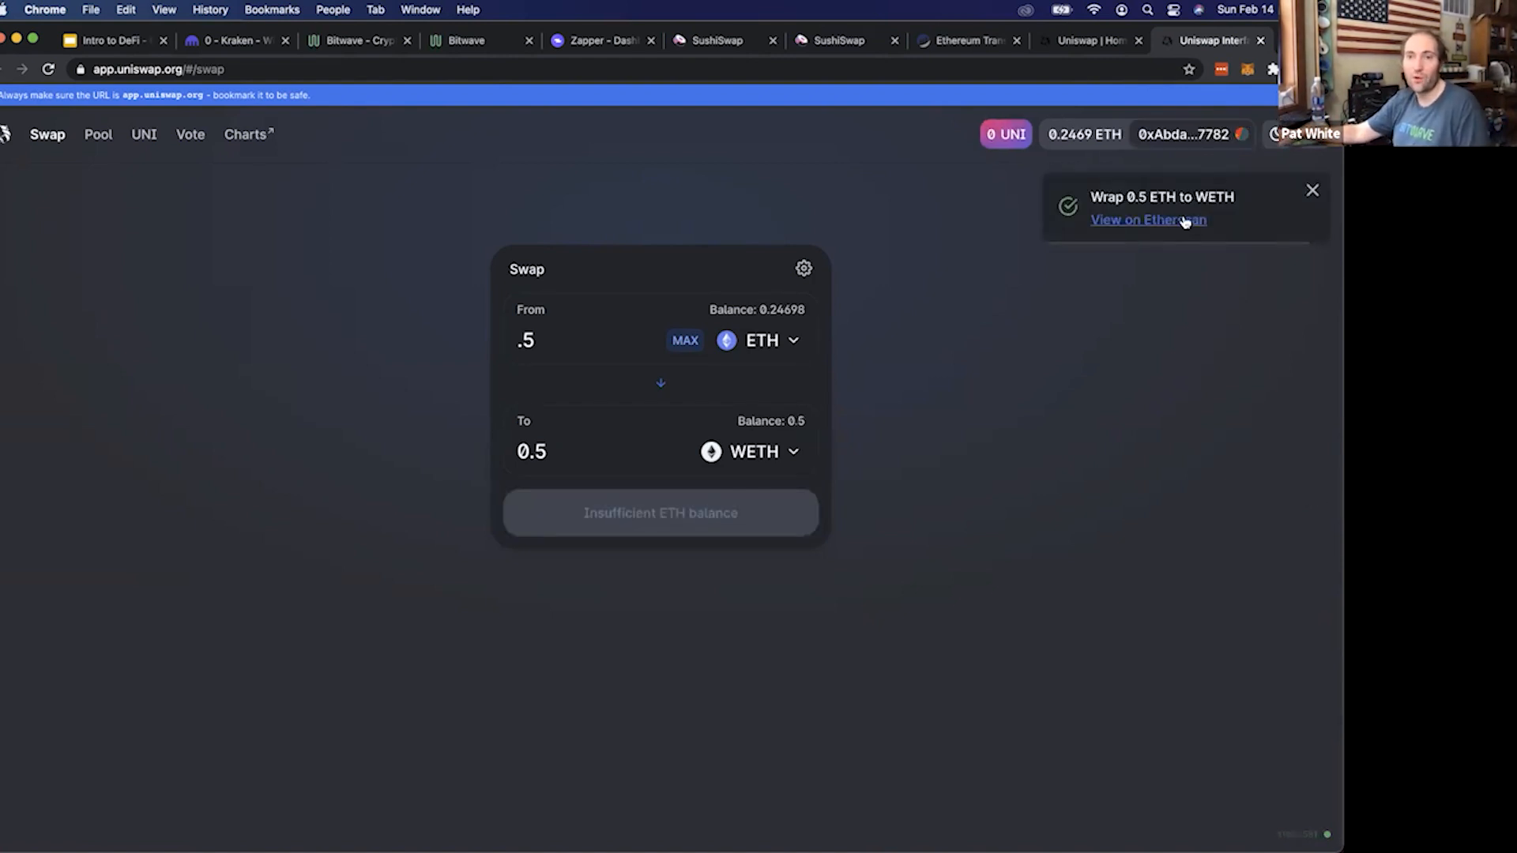
pyautogui.click(1313, 191)
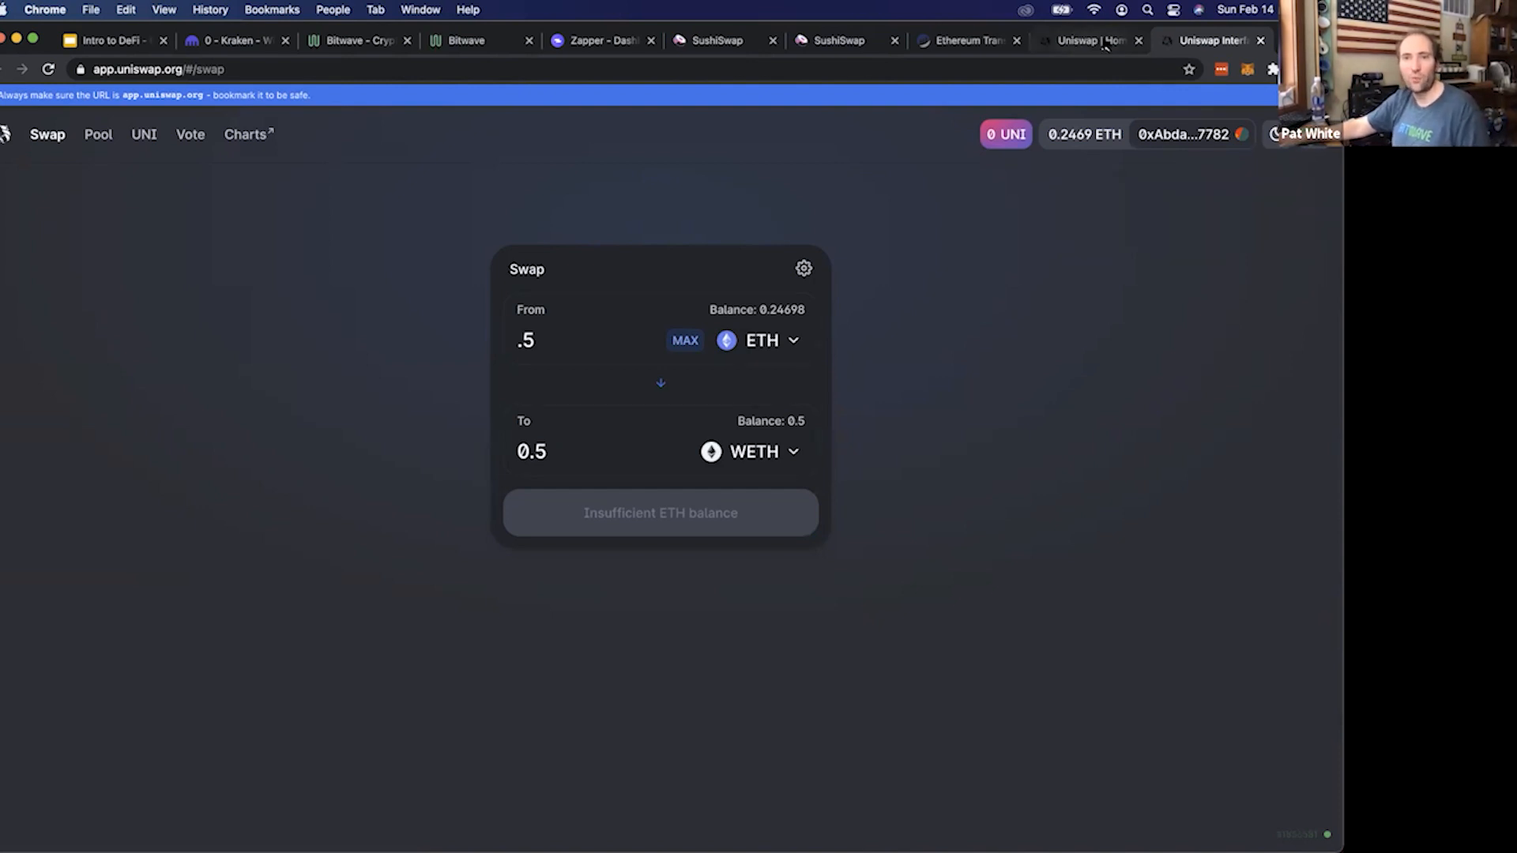
pyautogui.click(715, 41)
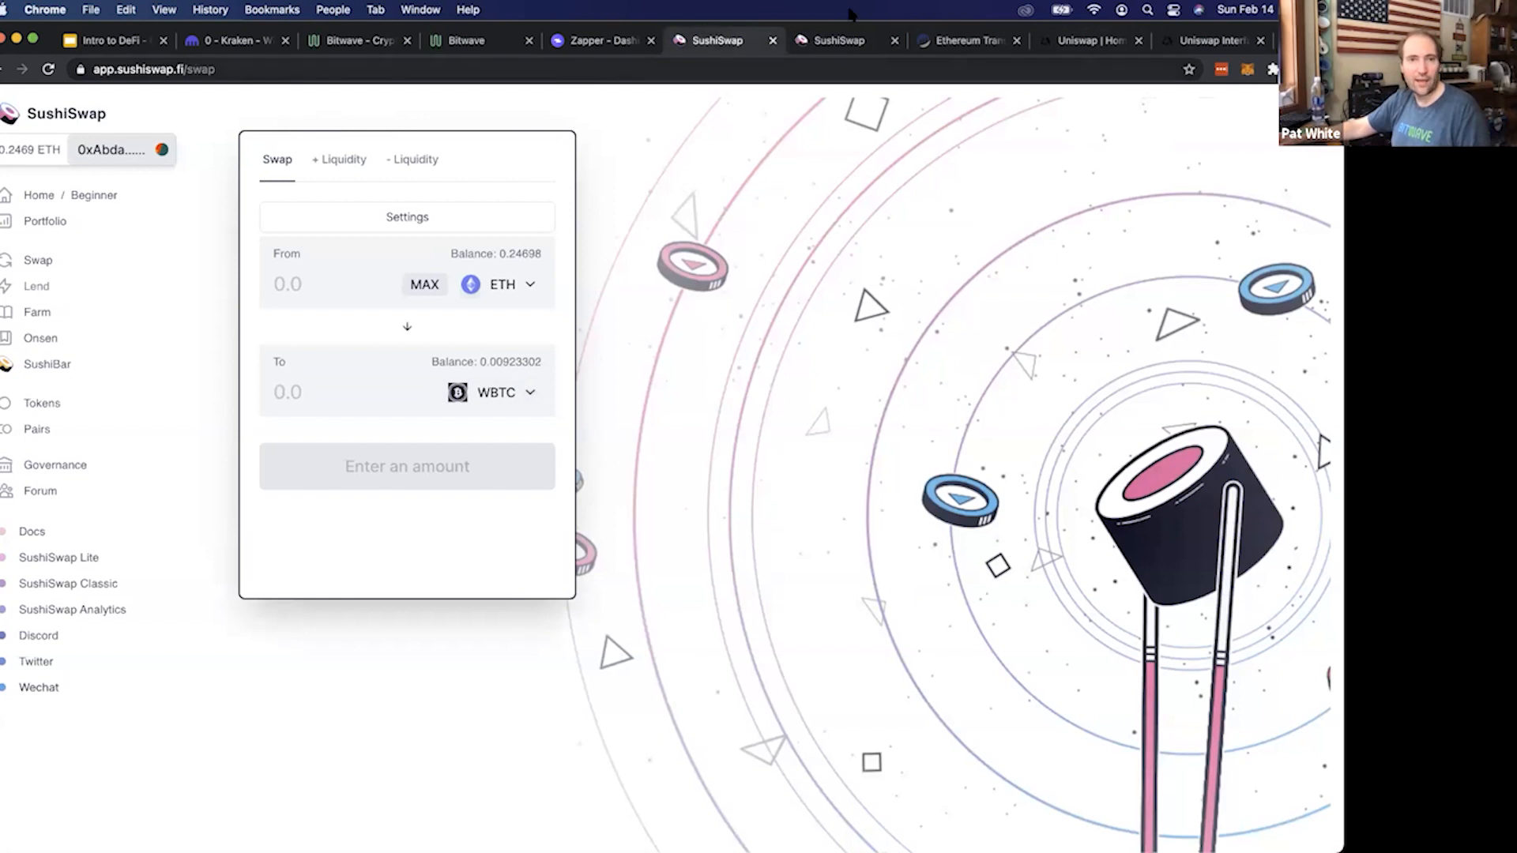
pyautogui.click(332, 162)
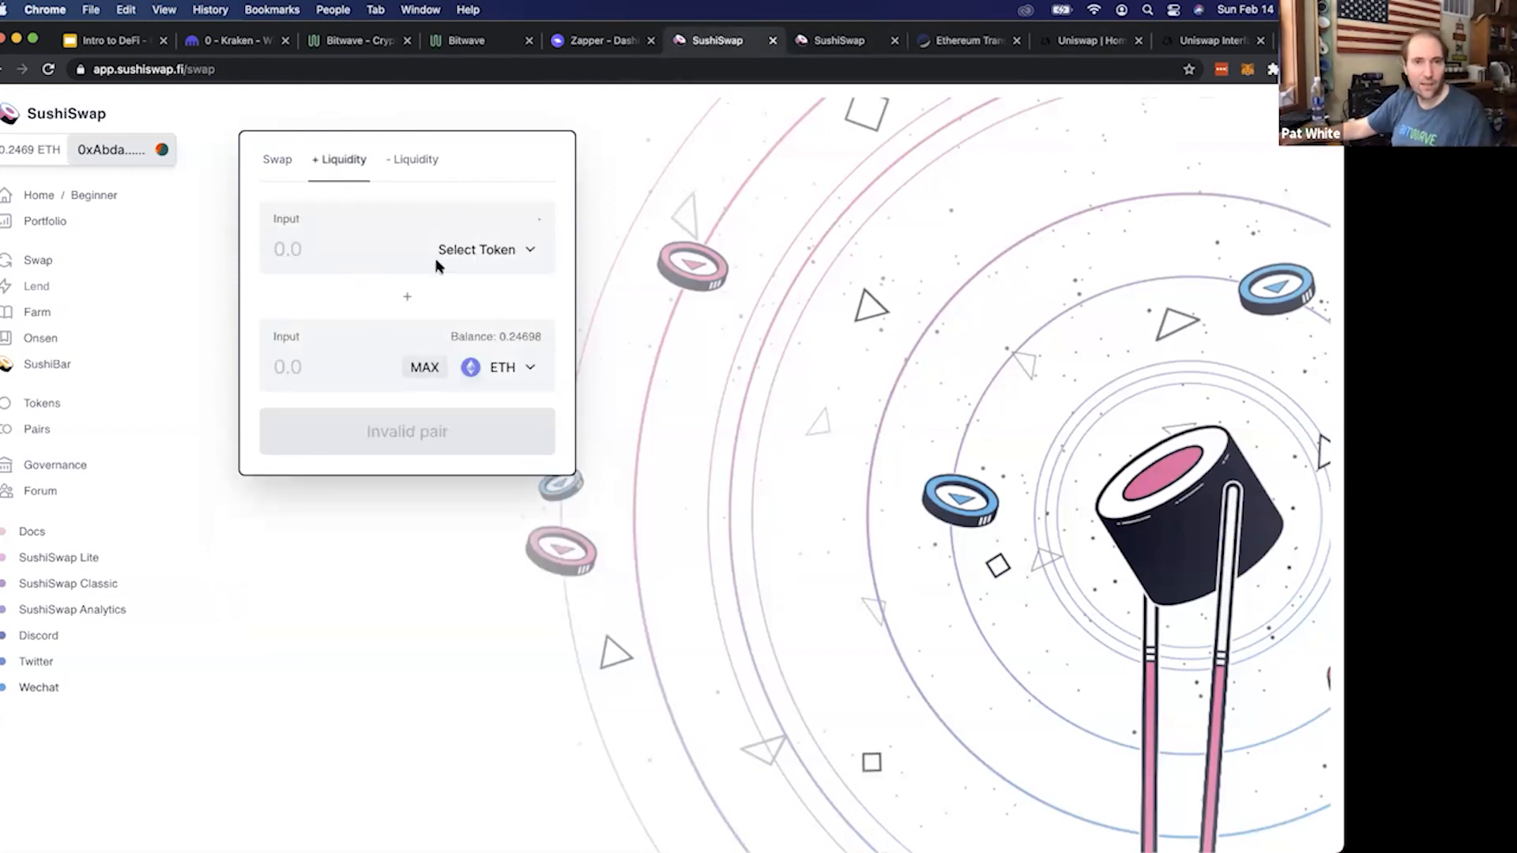
pyautogui.click(528, 259)
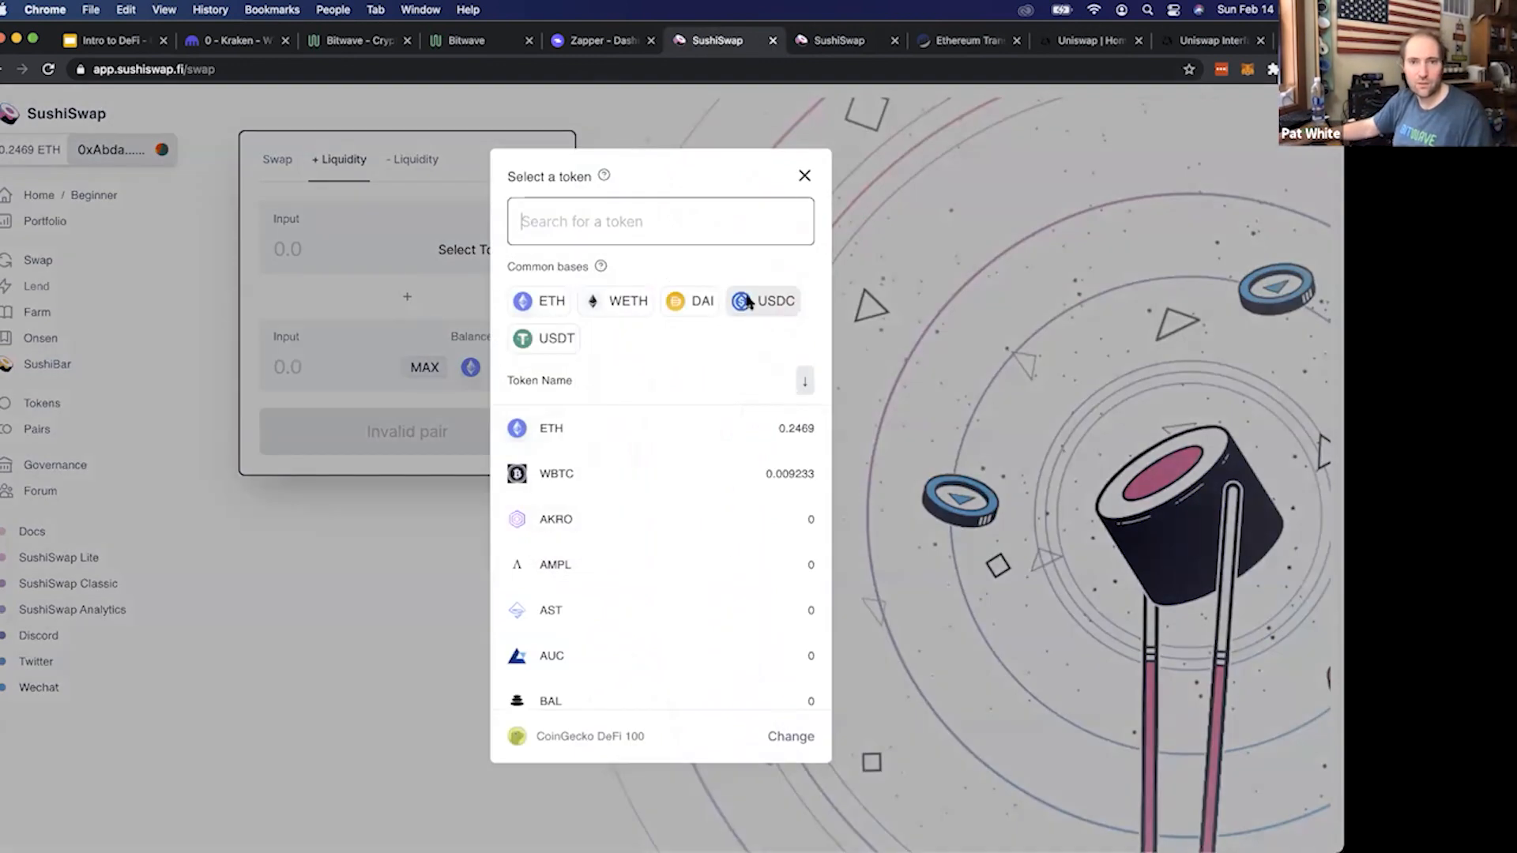
# Return to the WBTC-ETH pair page in the other SushiSwap tab
pyautogui.click(842, 43)
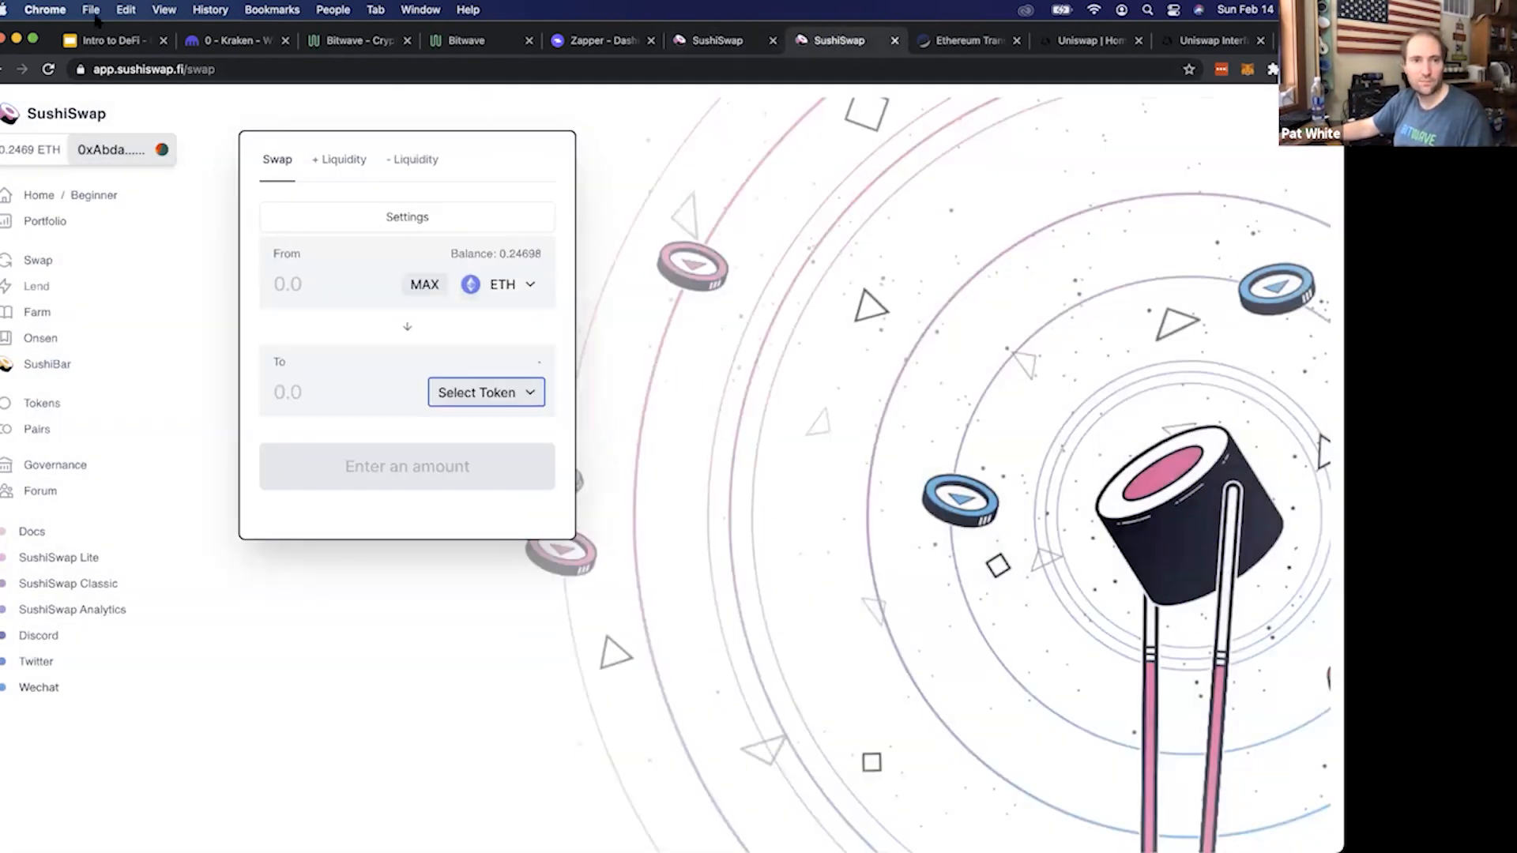
pyautogui.click(1, 70)
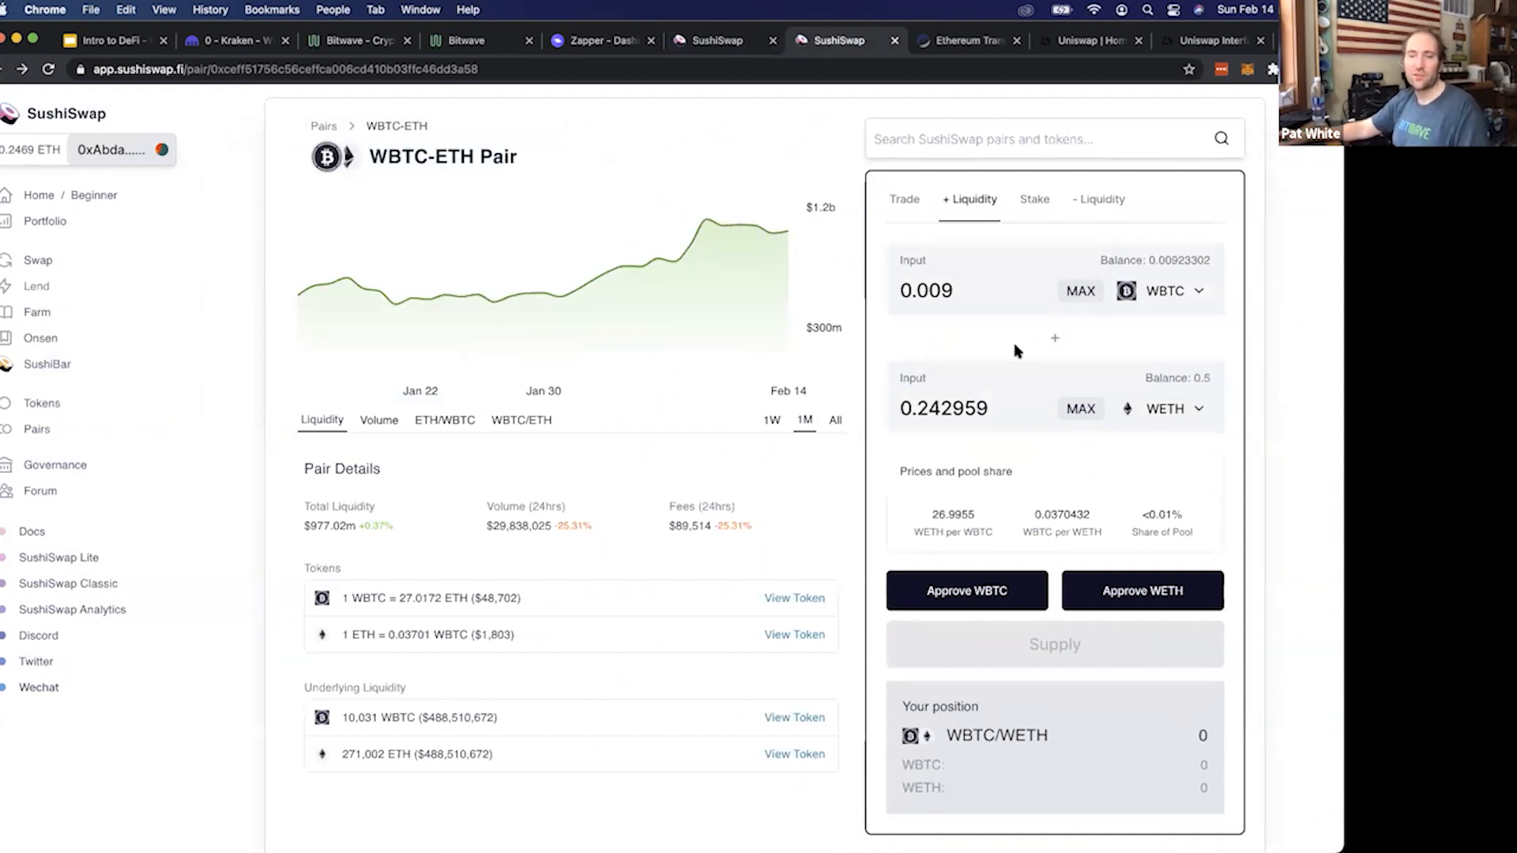
pyautogui.click(1009, 588)
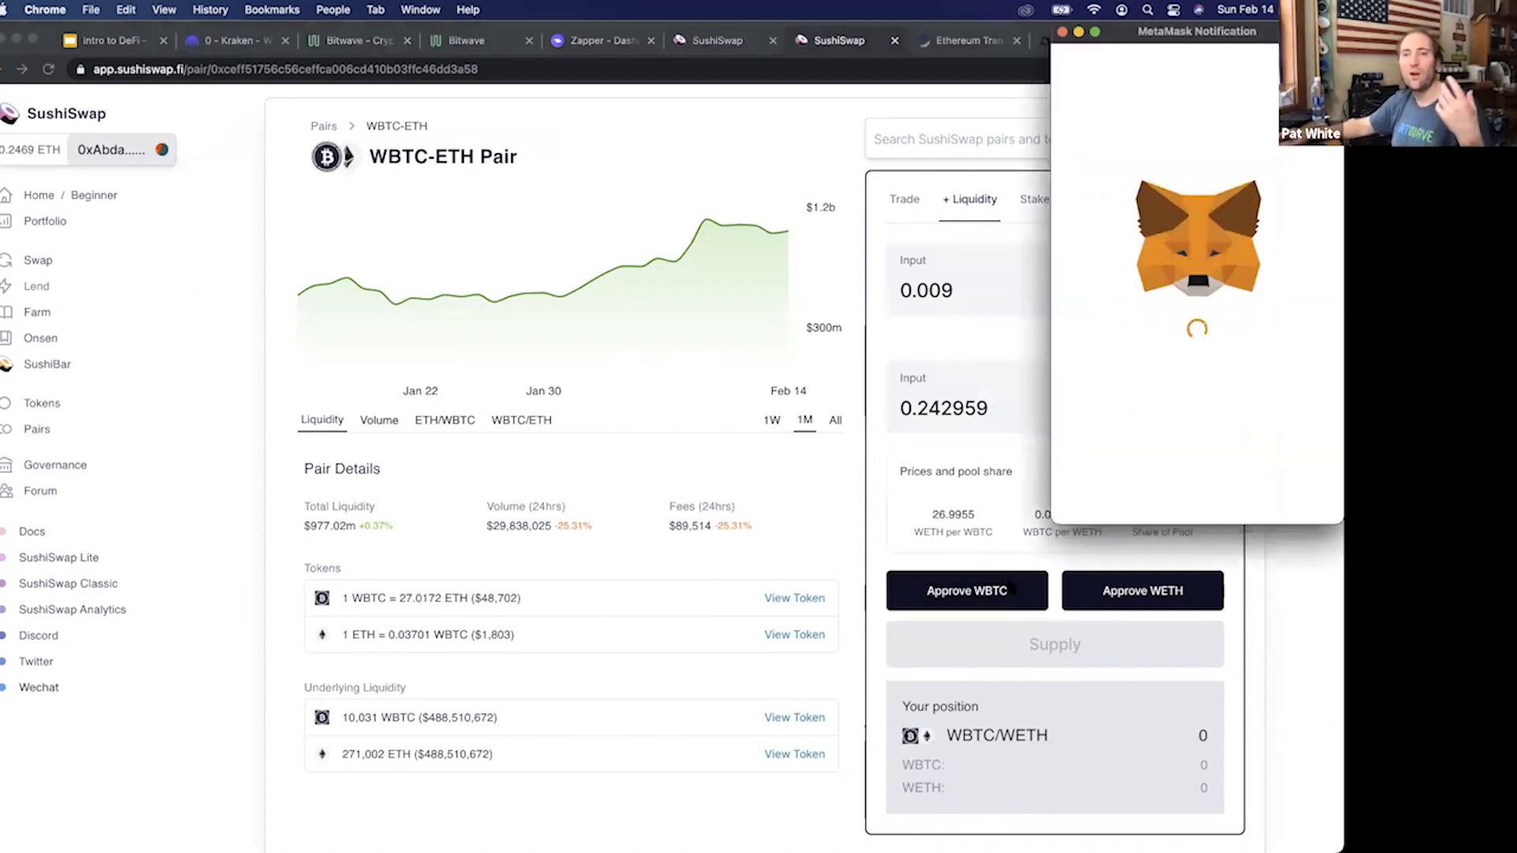
pyautogui.scroll(-1, 1176, 457)
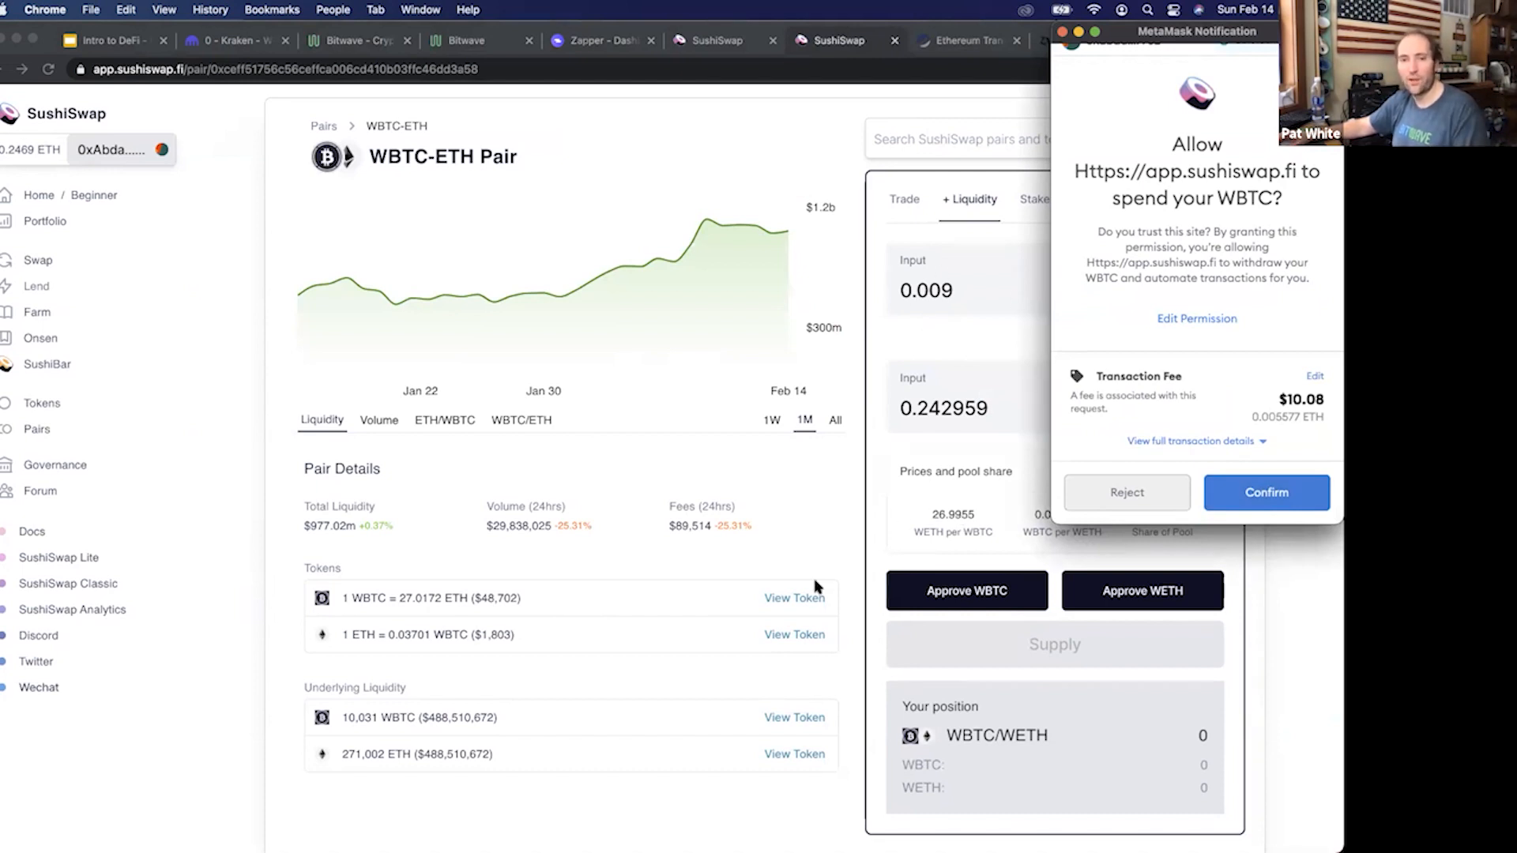
pyautogui.click(1127, 492)
# Try the full WETH balance as the liquidity input, and instead fill in the full WBTC balance of 0.00923302
pyautogui.click(1059, 408)
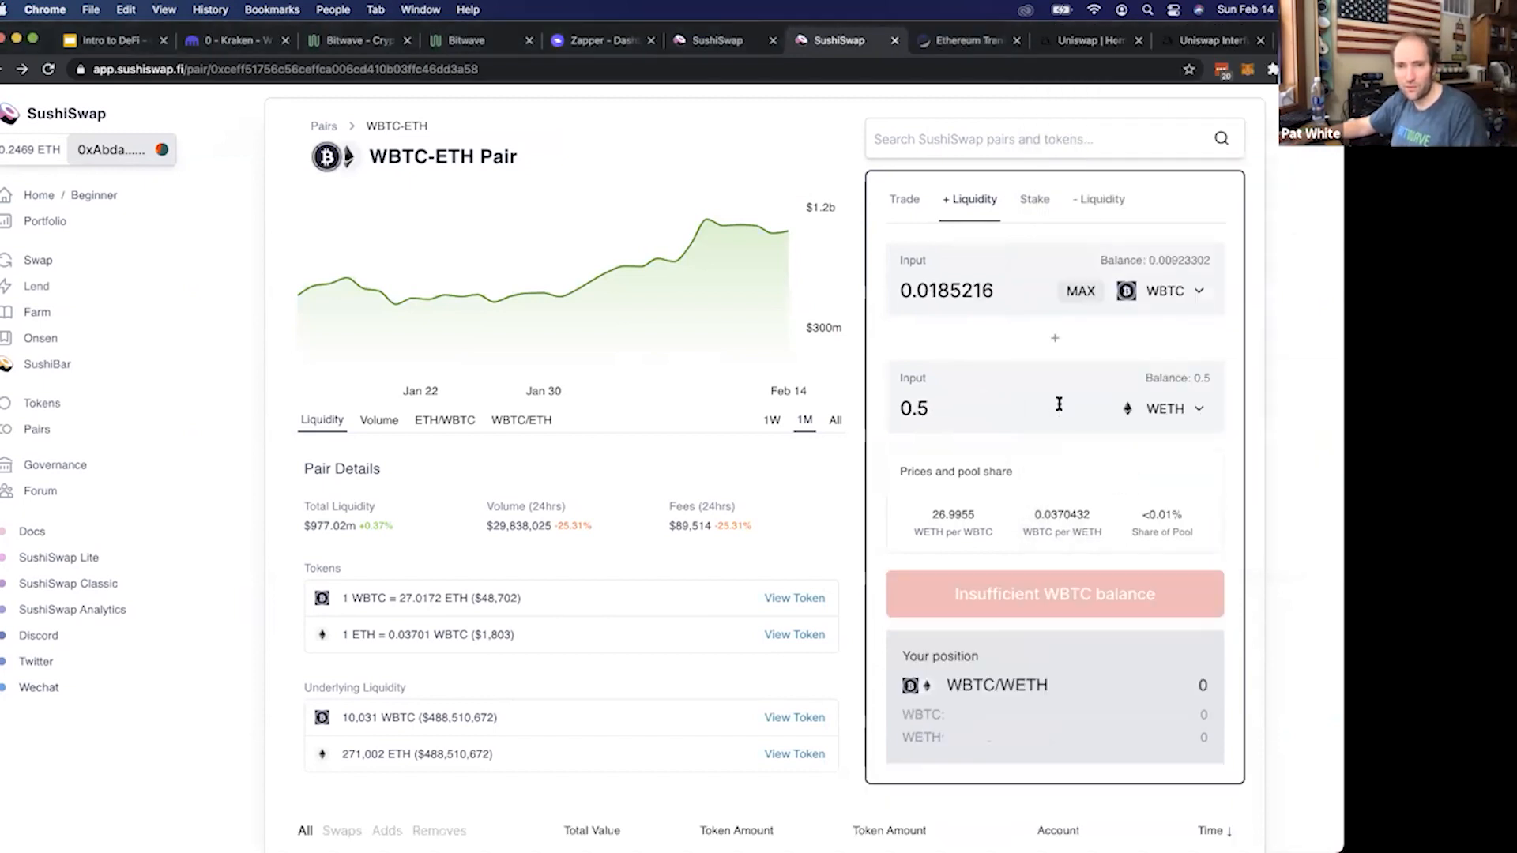
pyautogui.click(1082, 292)
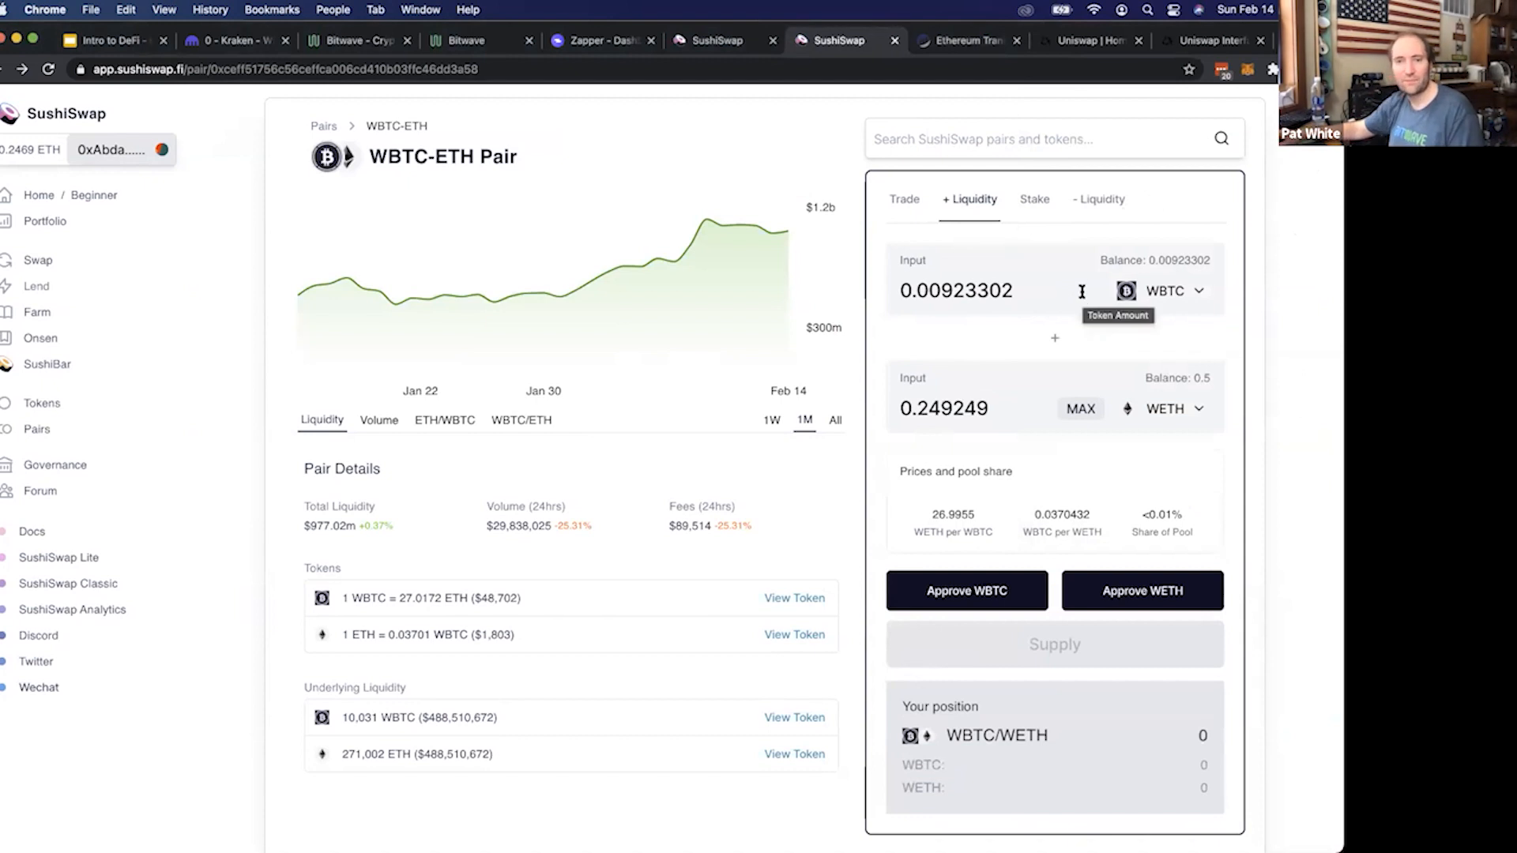
pyautogui.moveTo(929, 407)
pyautogui.mouseDown()
pyautogui.moveTo(965, 407)
pyautogui.moveTo(918, 405)
pyautogui.mouseUp()
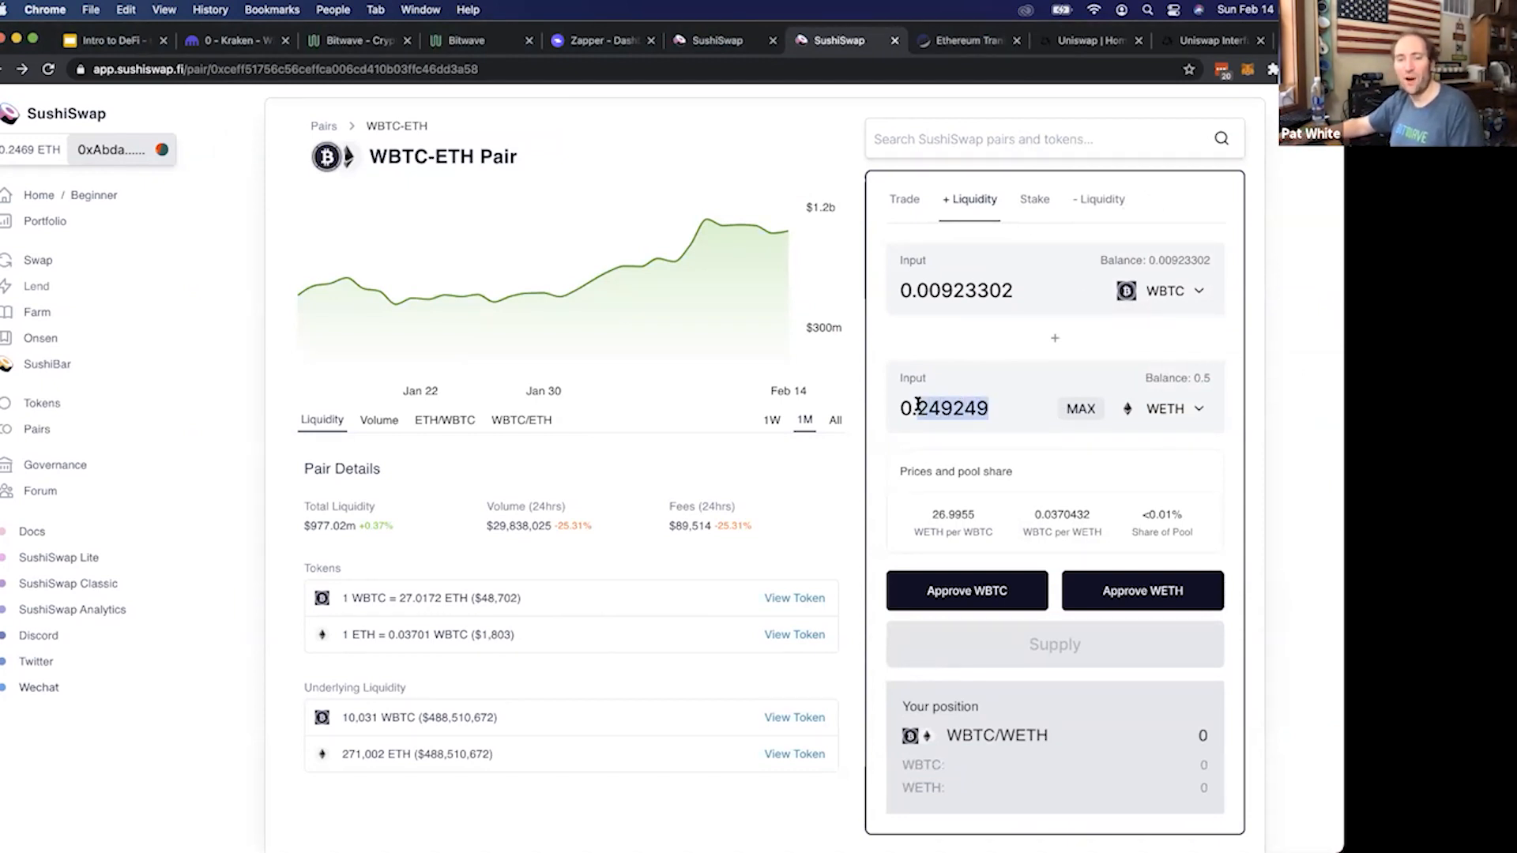
pyautogui.click(918, 404)
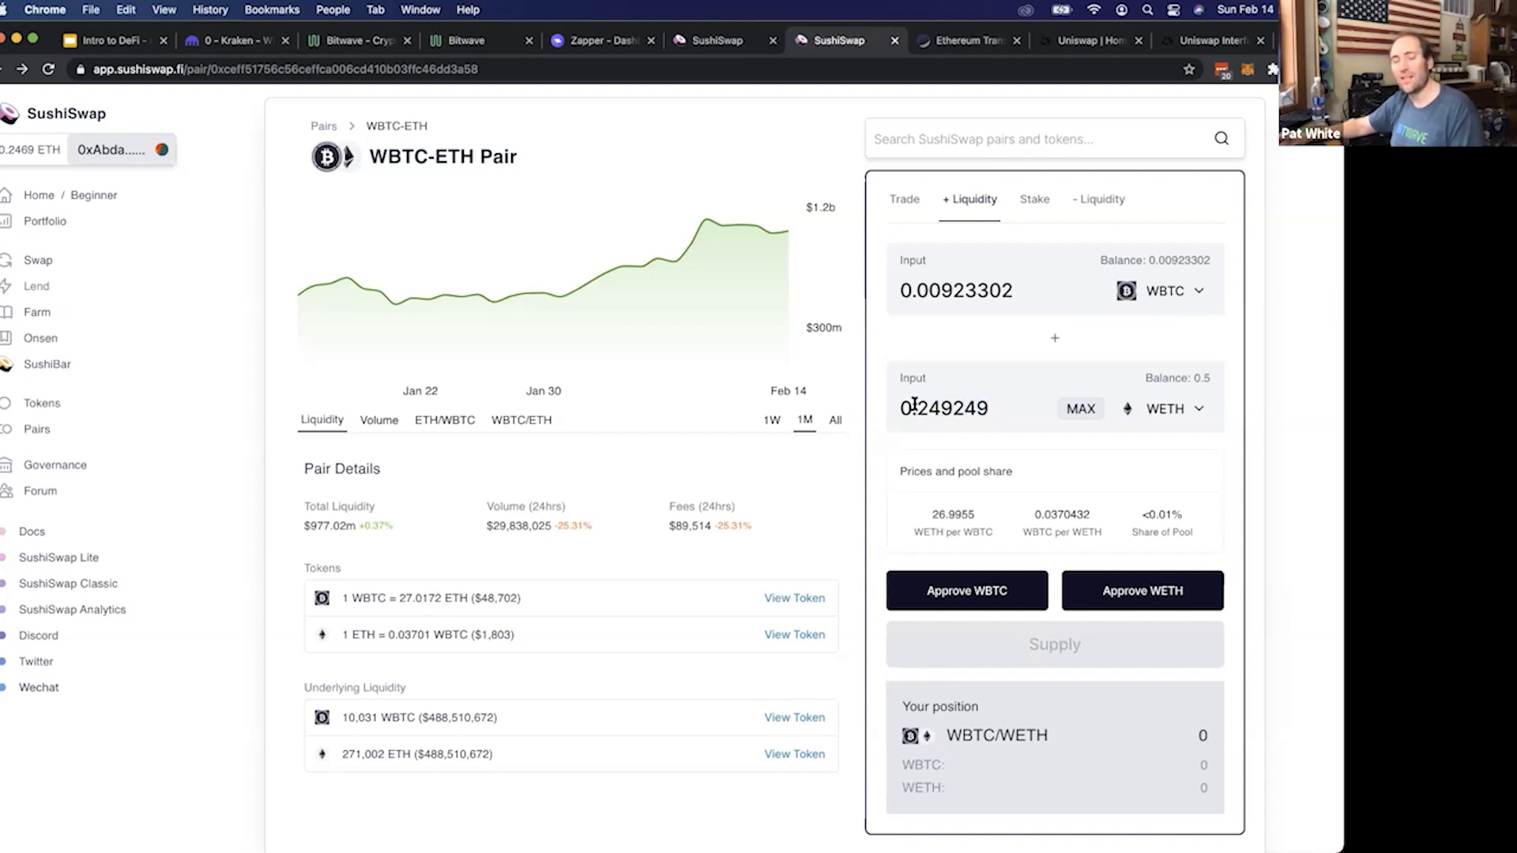
# Approve SushiSwap to spend WBTC and WETH, confirming both requests in MetaMask
pyautogui.click(1015, 606)
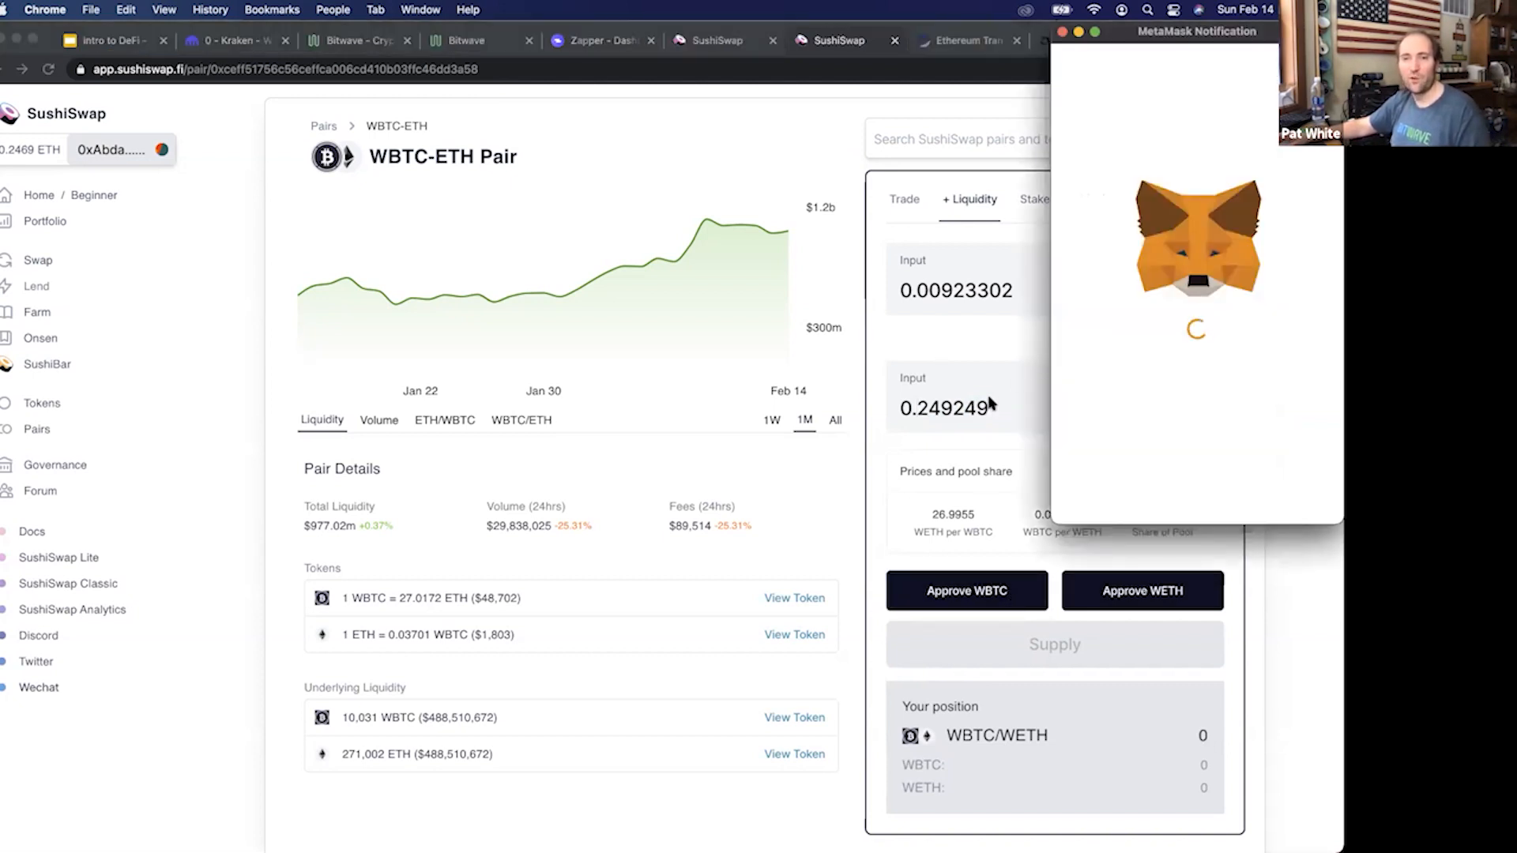
pyautogui.scroll(-1, 1213, 486)
pyautogui.click(1213, 486)
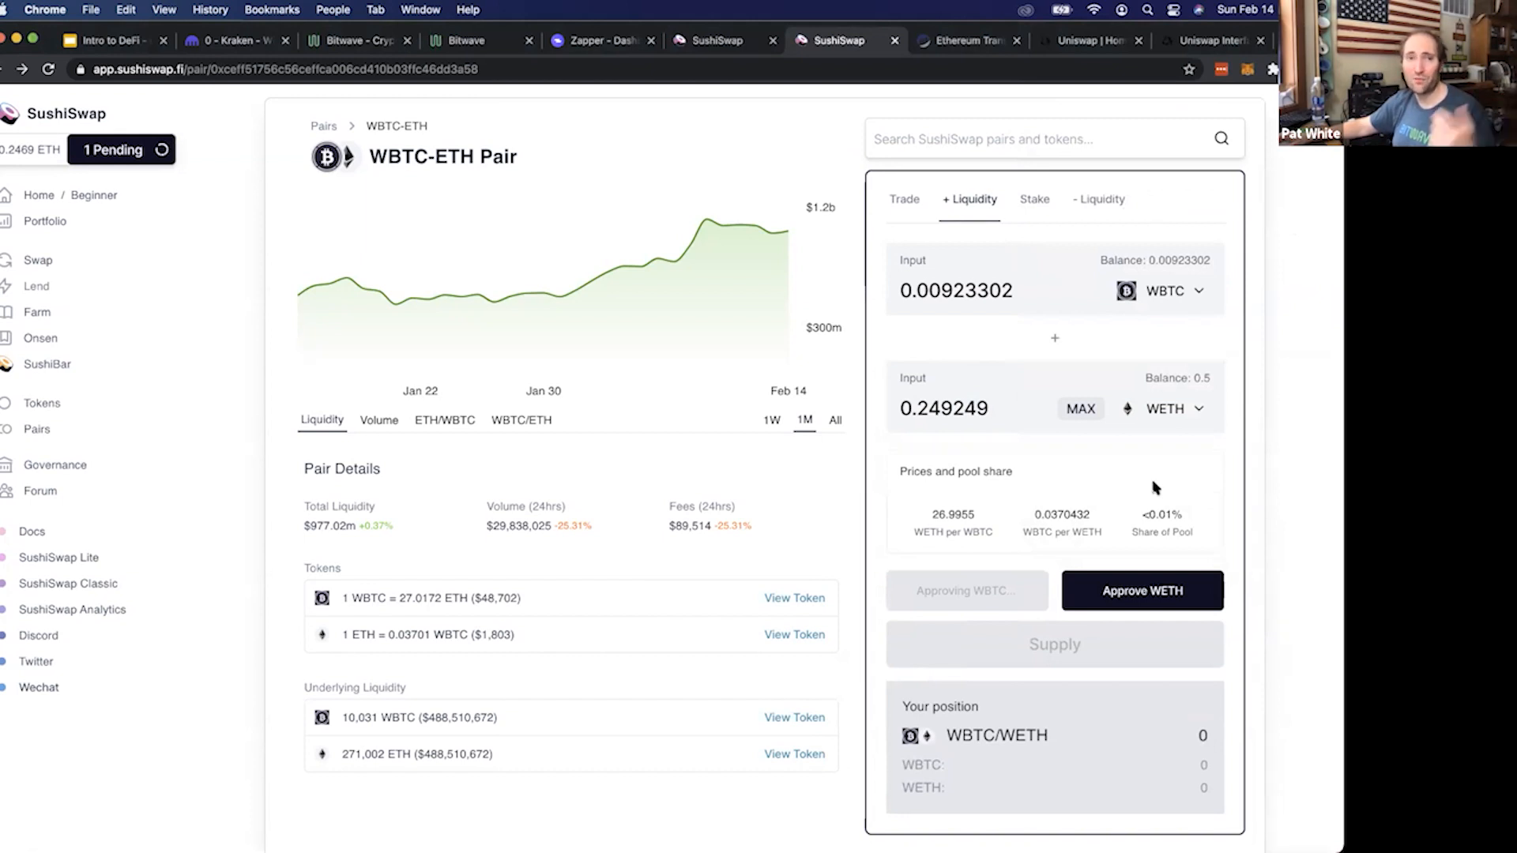
pyautogui.click(1158, 604)
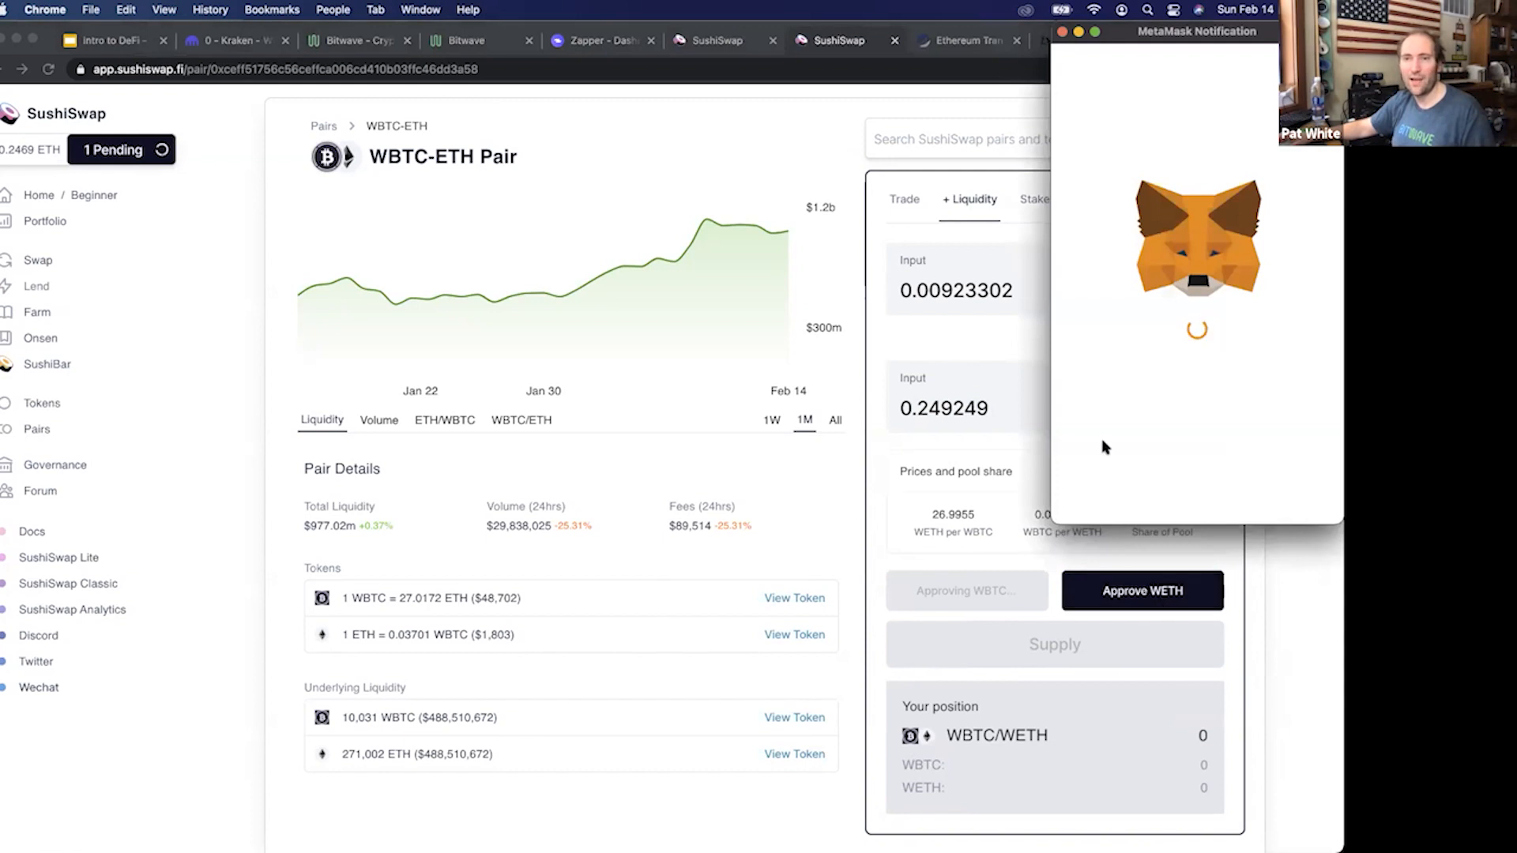
pyautogui.click(1283, 512)
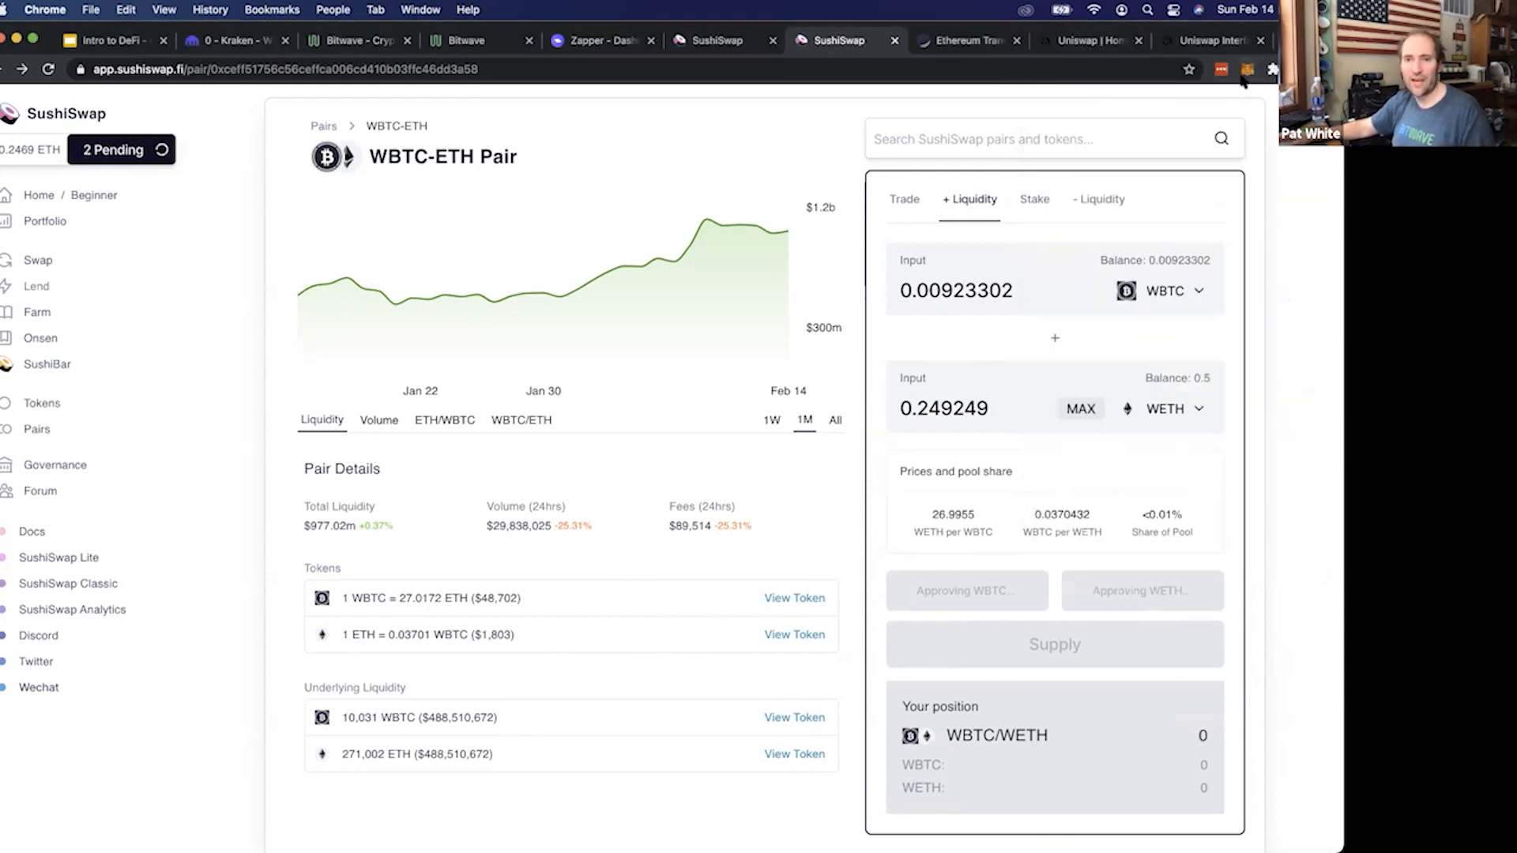
# Examine the queued approvals in MetaMask's activity and view the pending WBTC spend limit approval on Etherscan
pyautogui.click(1247, 69)
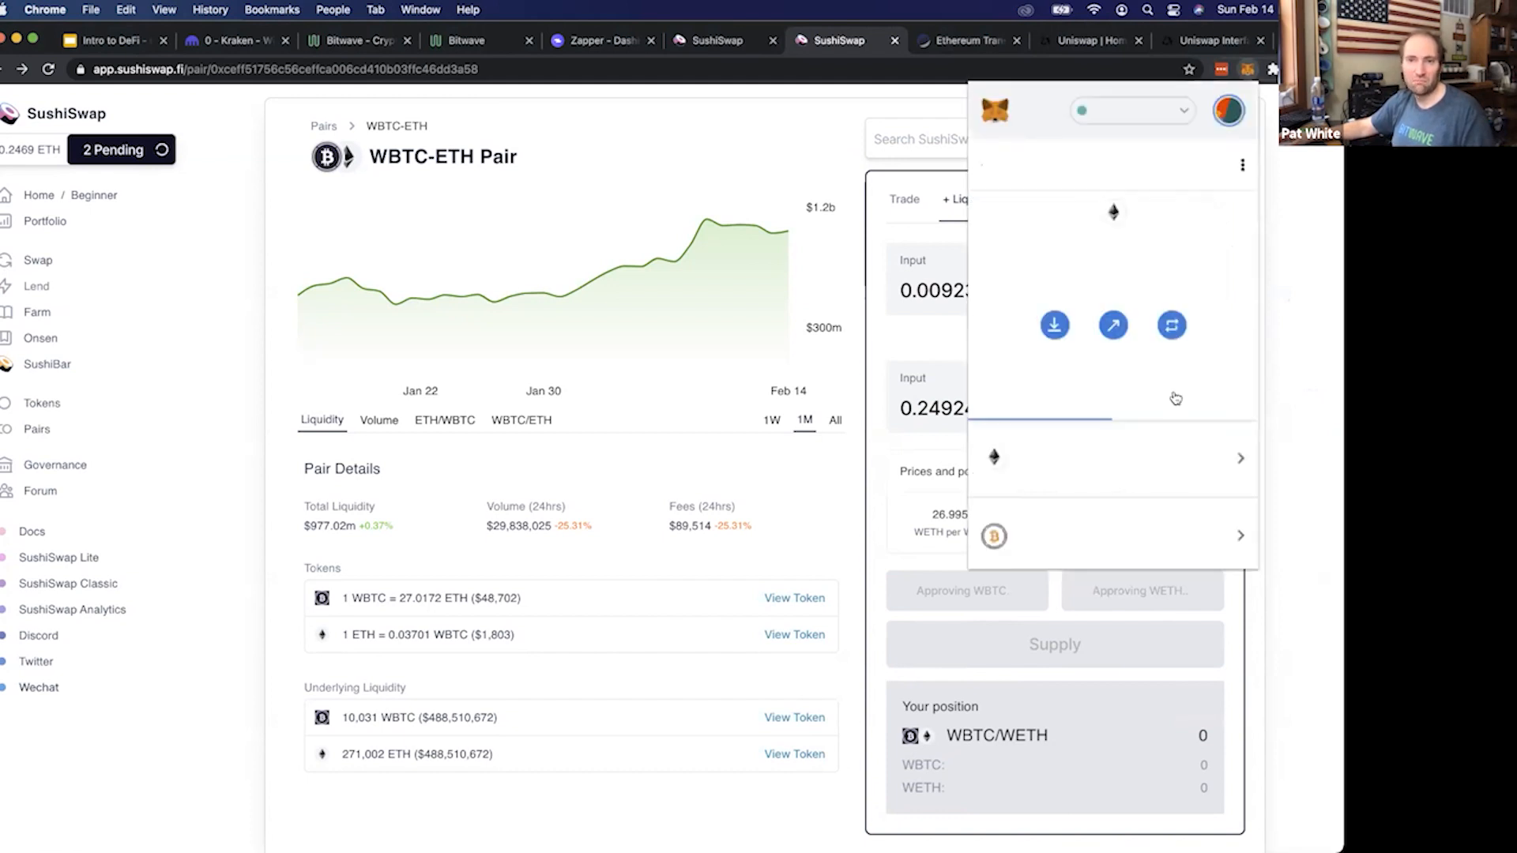
pyautogui.click(1114, 401)
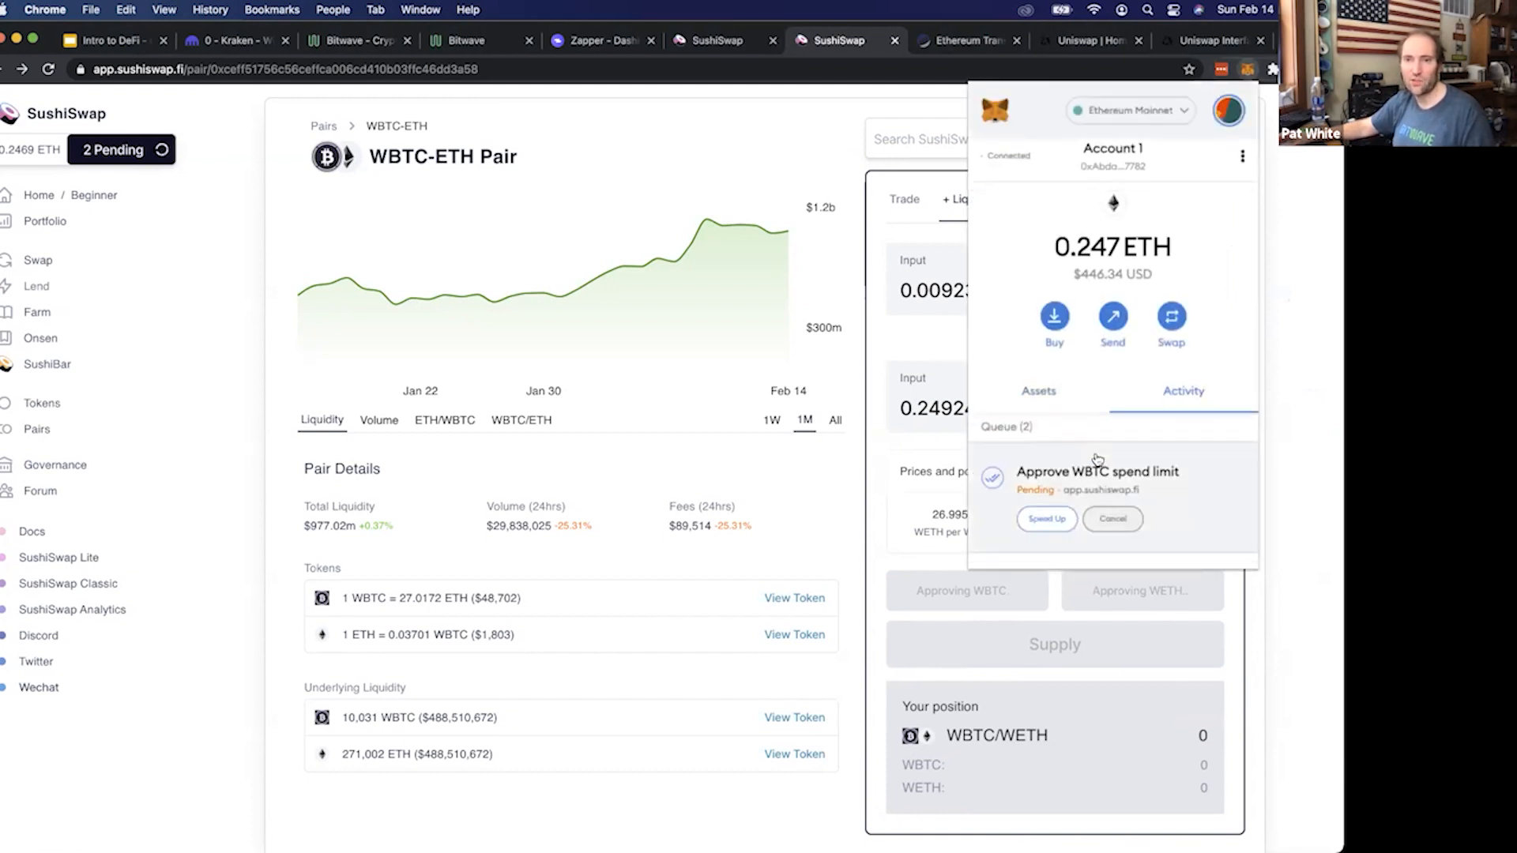
pyautogui.scroll(-3, 1082, 451)
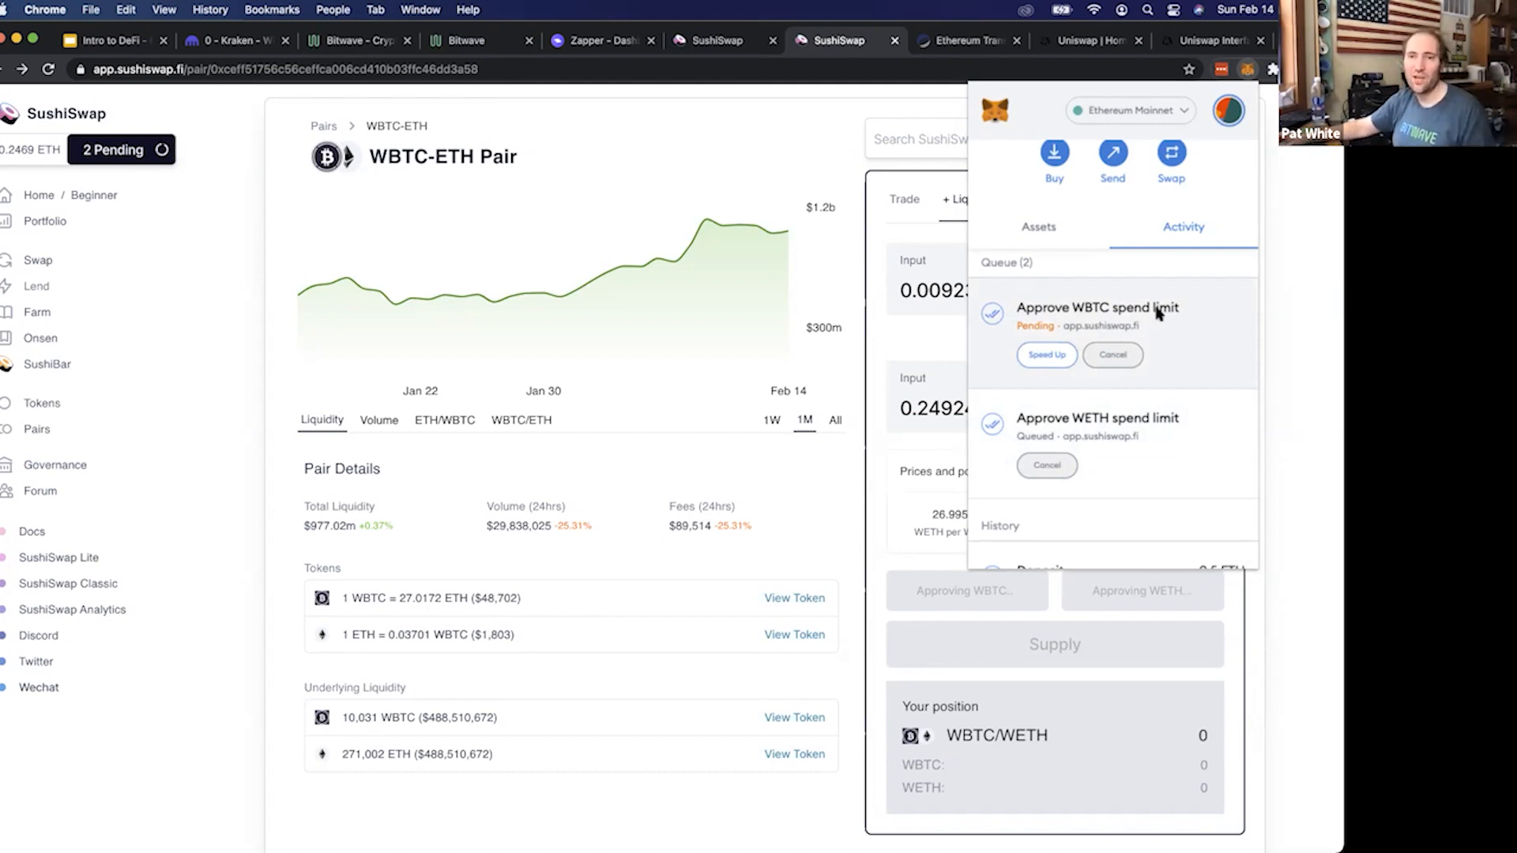
pyautogui.scroll(3, 1178, 407)
pyautogui.scroll(-1, 1187, 443)
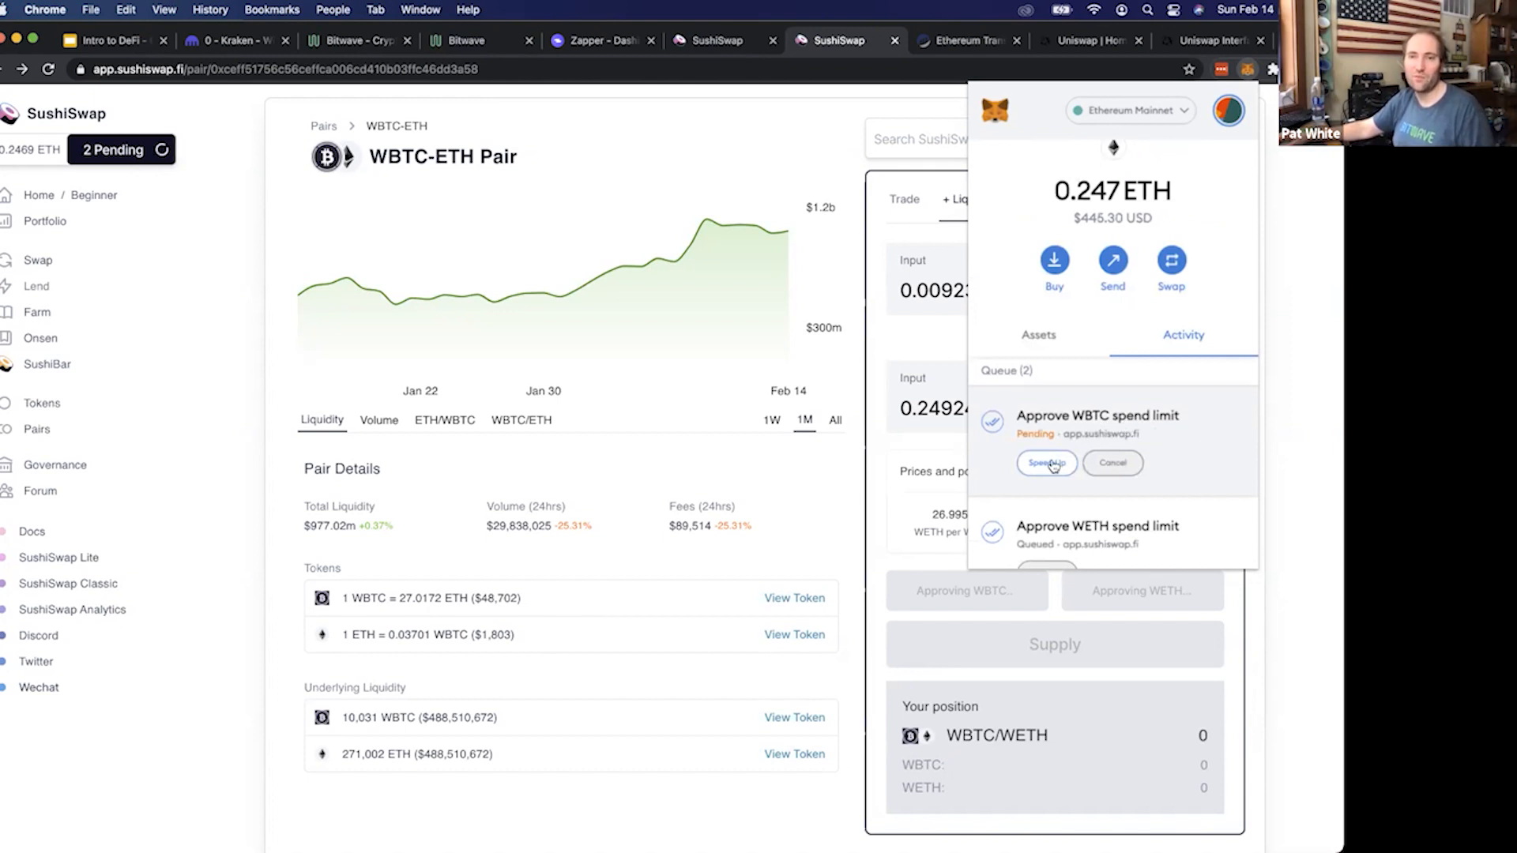
pyautogui.click(987, 447)
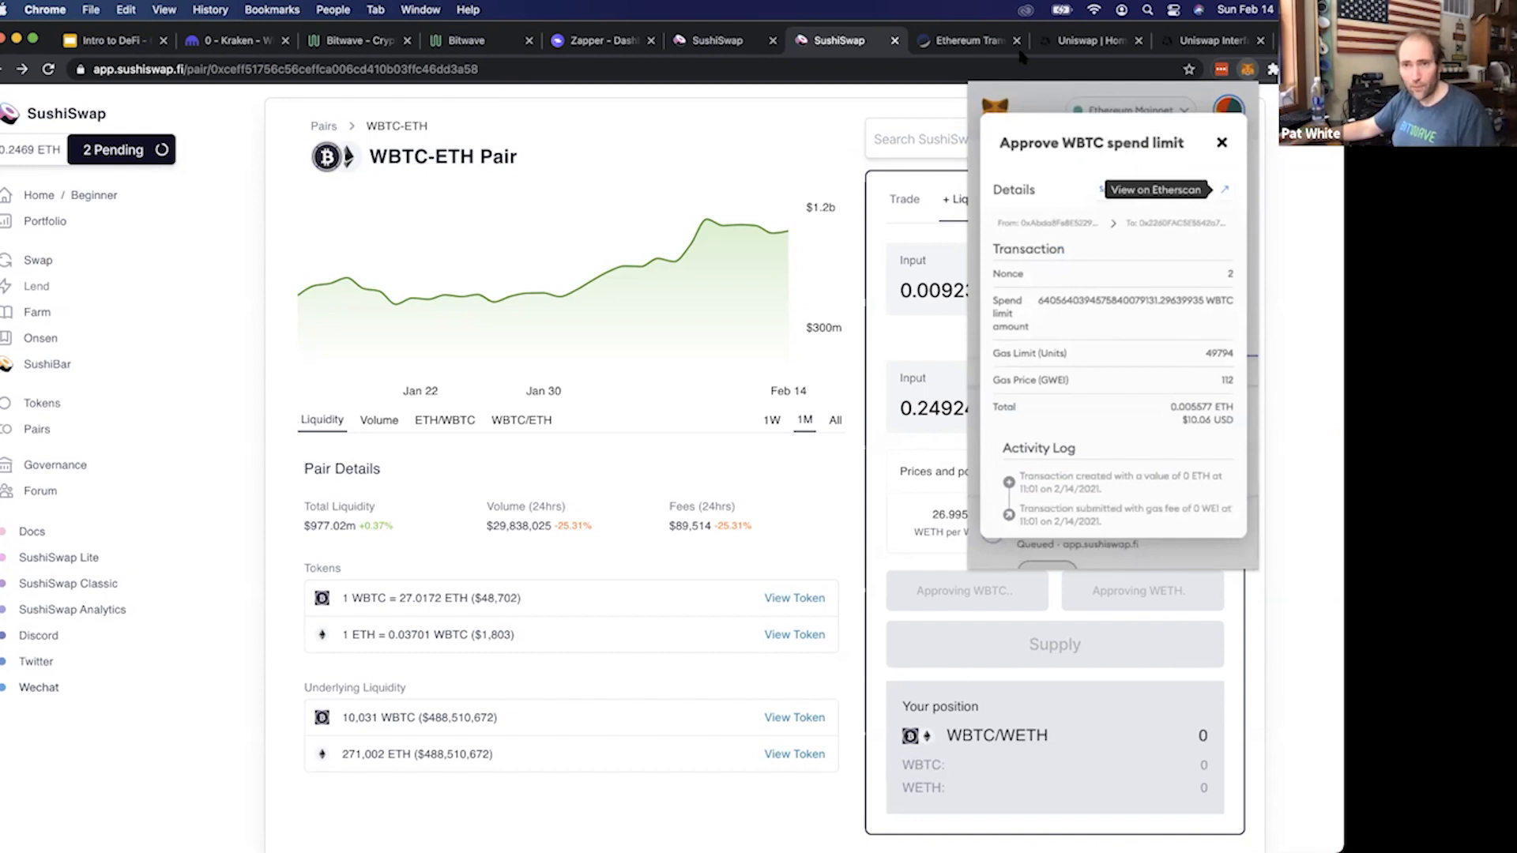
pyautogui.click(1225, 190)
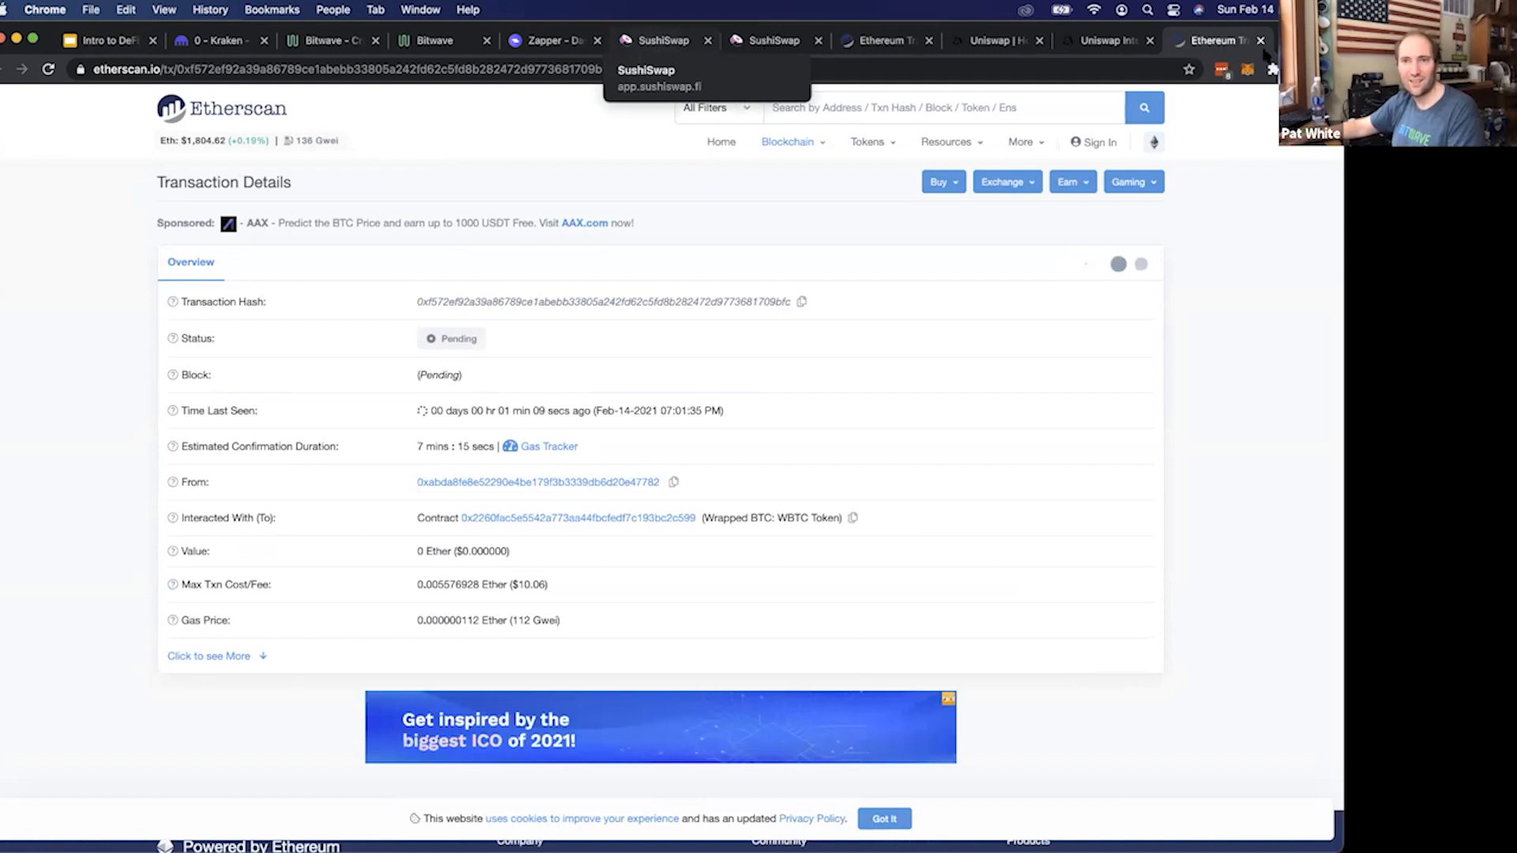
# From the WBTC-ETH pair page, speed up the pending WBTC spend limit approval in MetaMask and save the customized gas fee
pyautogui.click(654, 43)
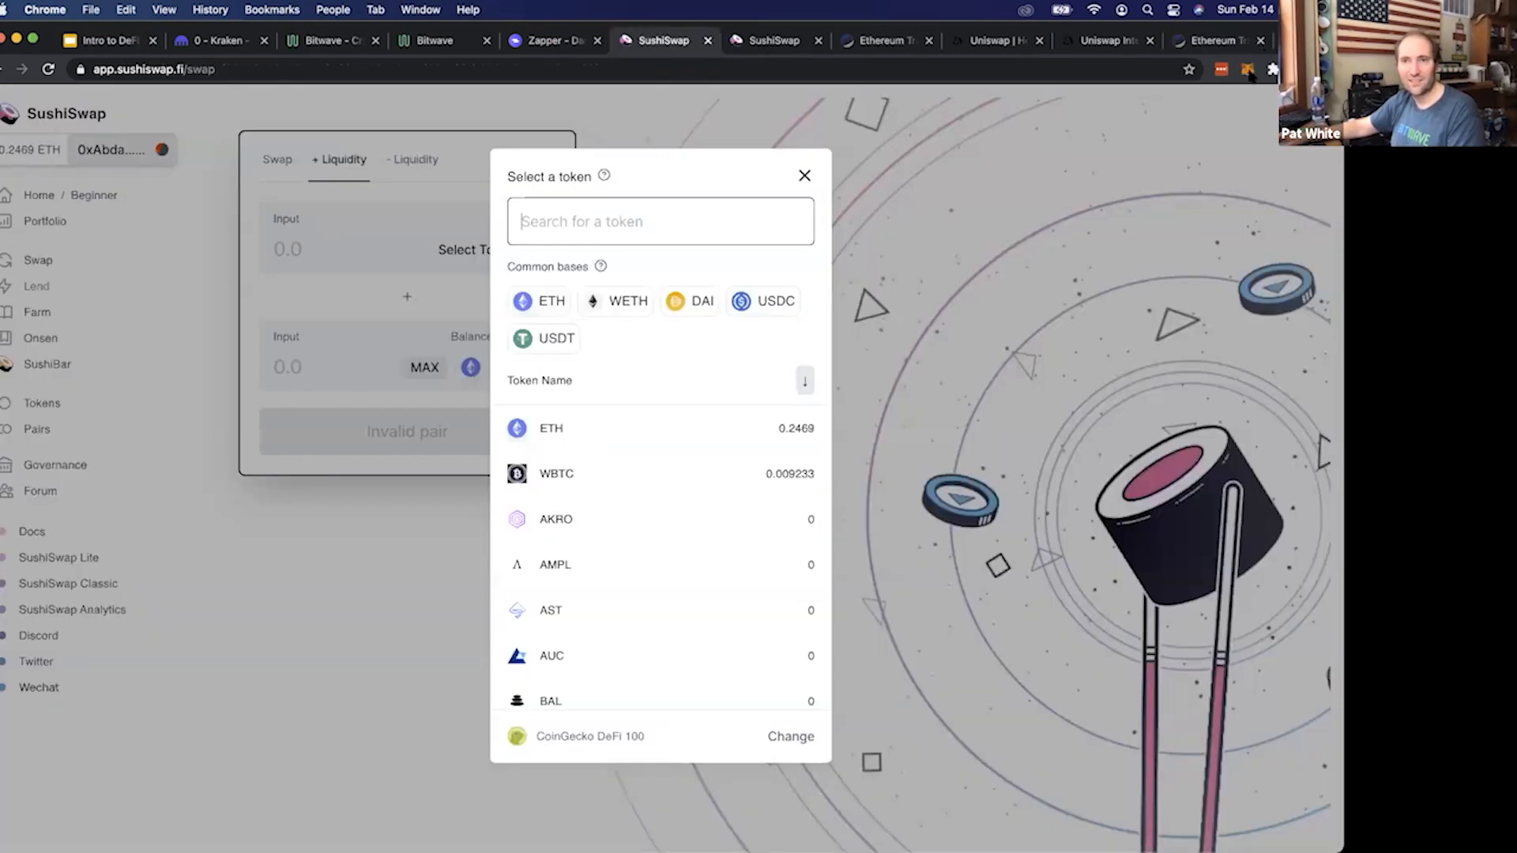
pyautogui.hotkey('ctrl', 'Tab')
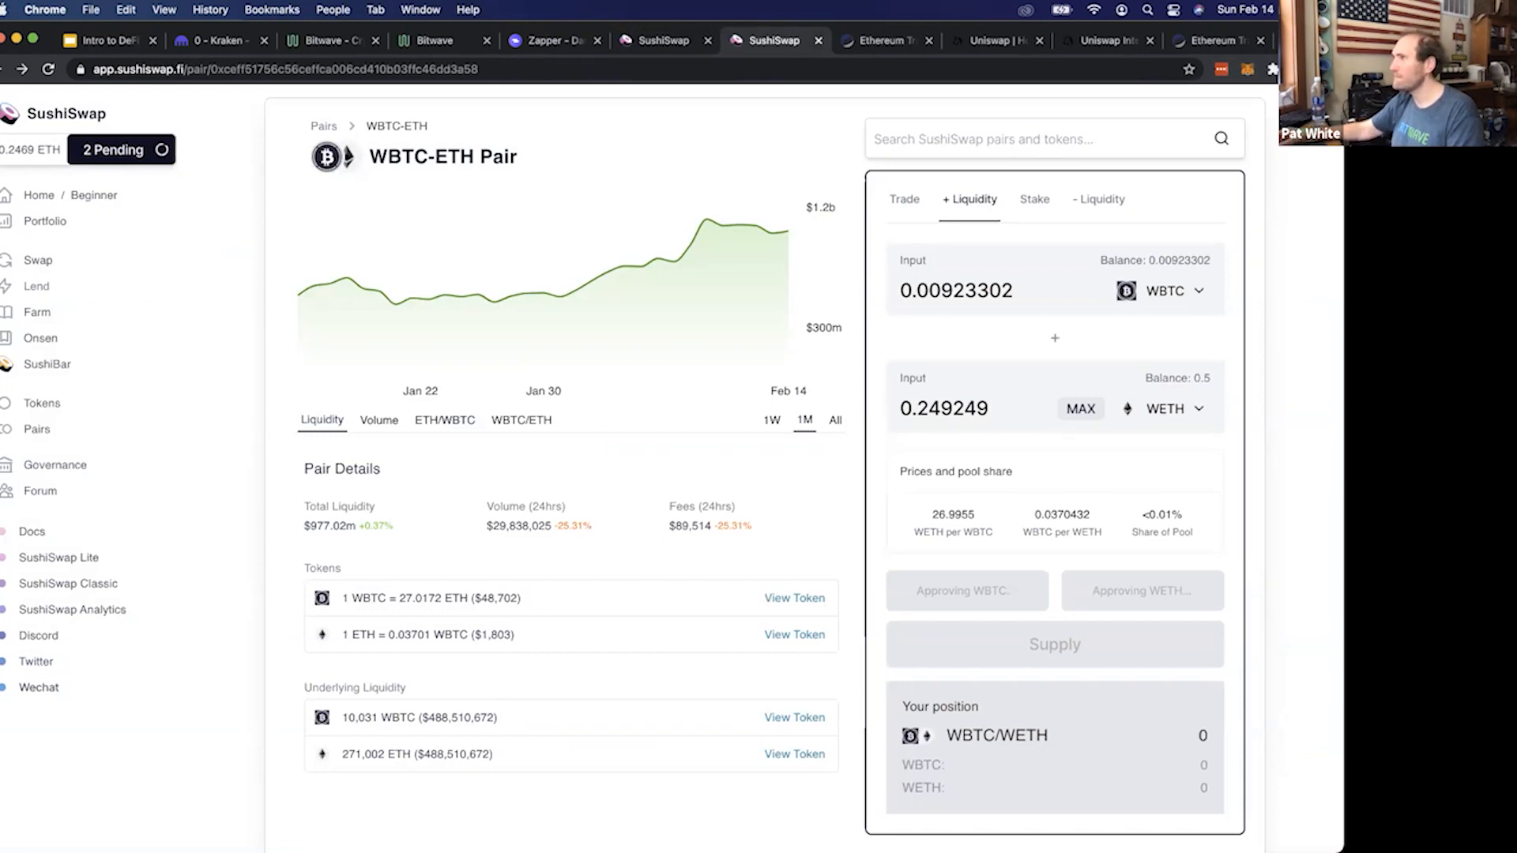
pyautogui.click(1248, 71)
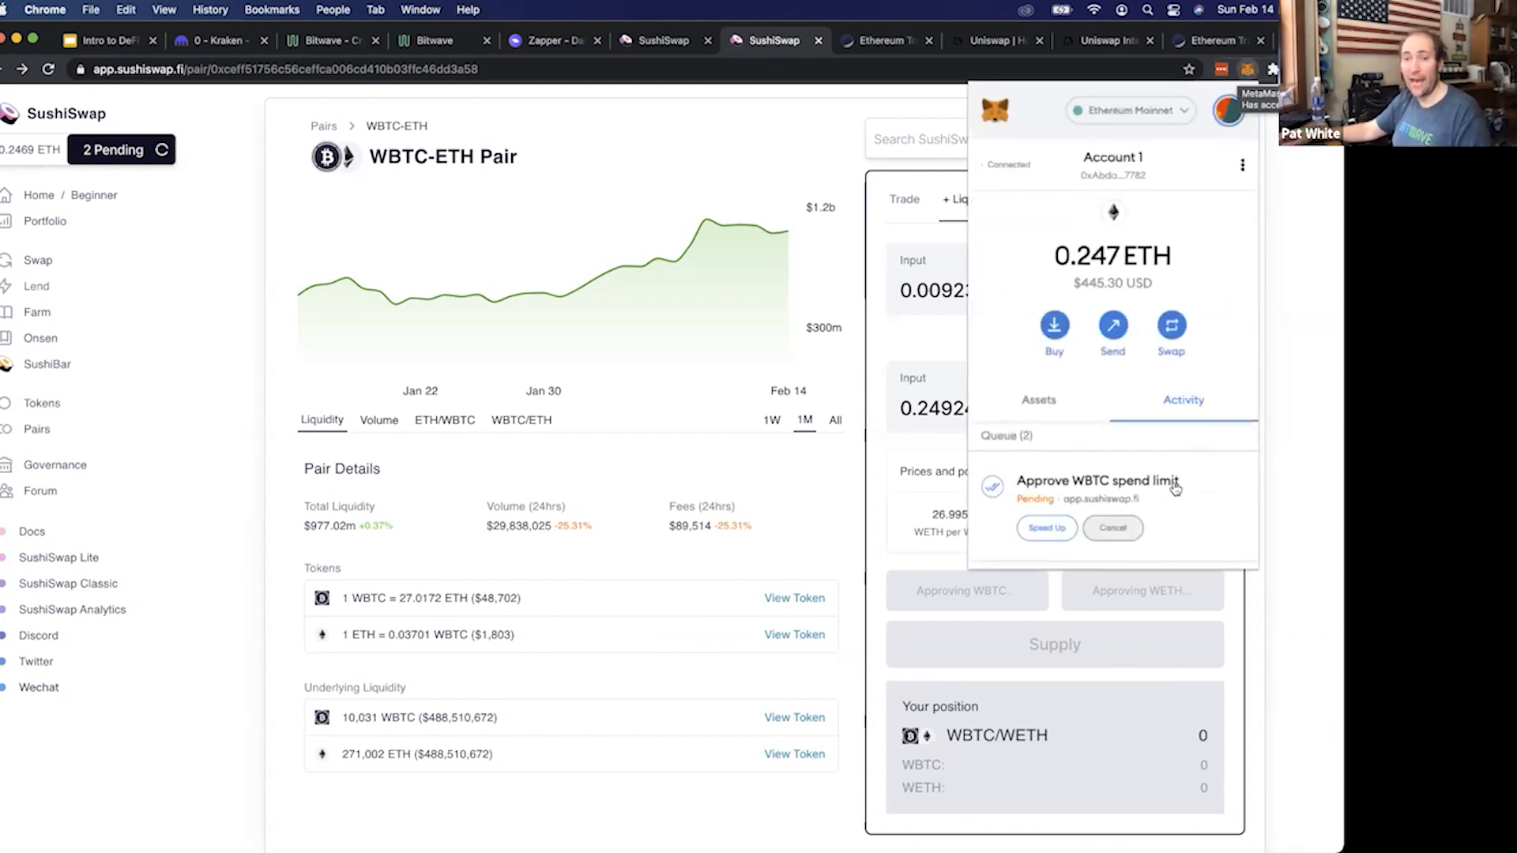
pyautogui.scroll(-3, 1048, 428)
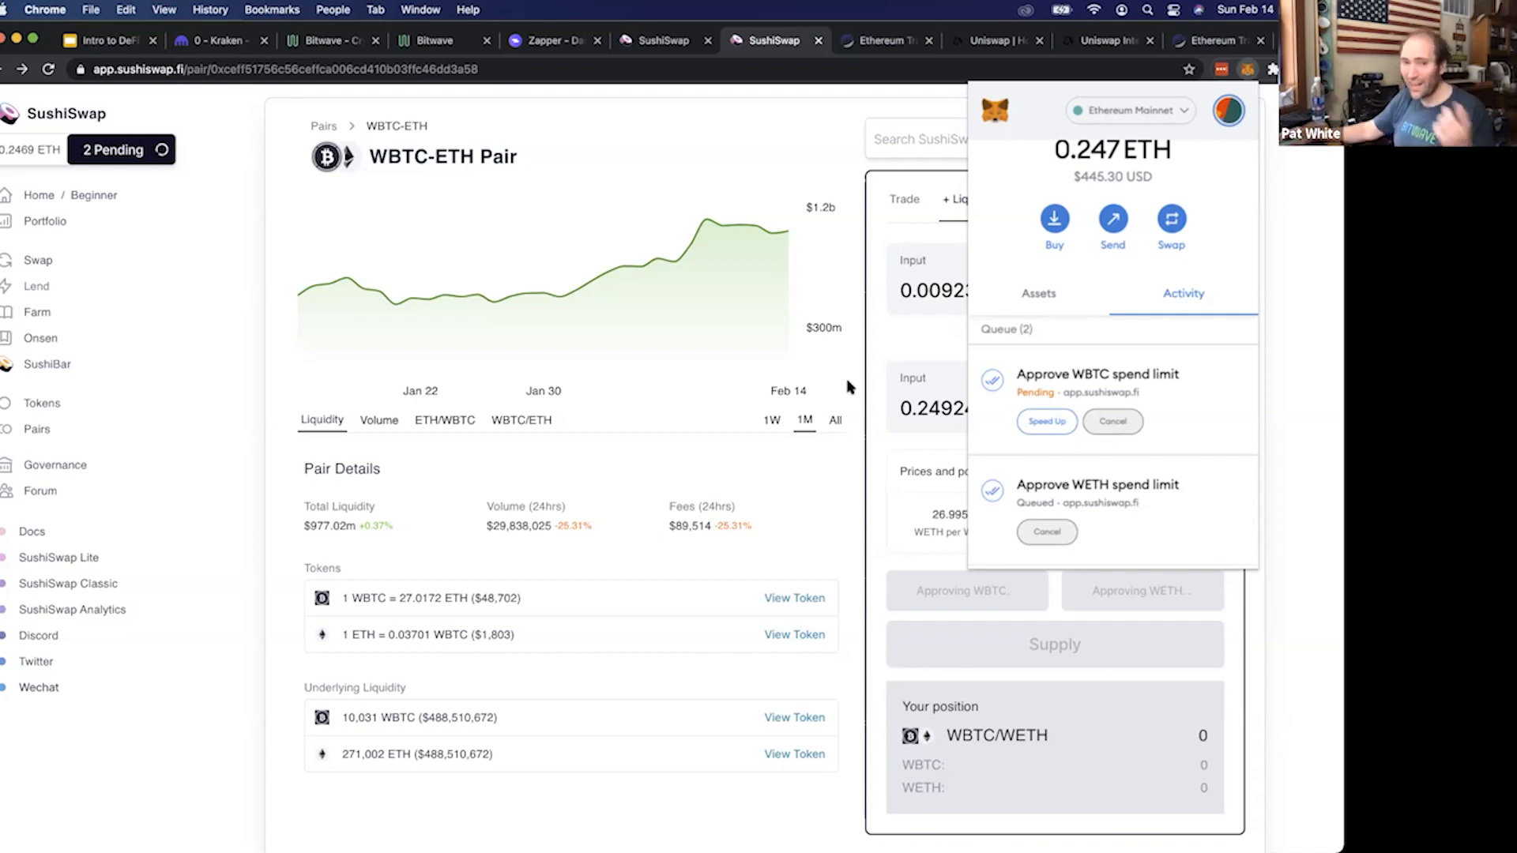
pyautogui.click(1038, 425)
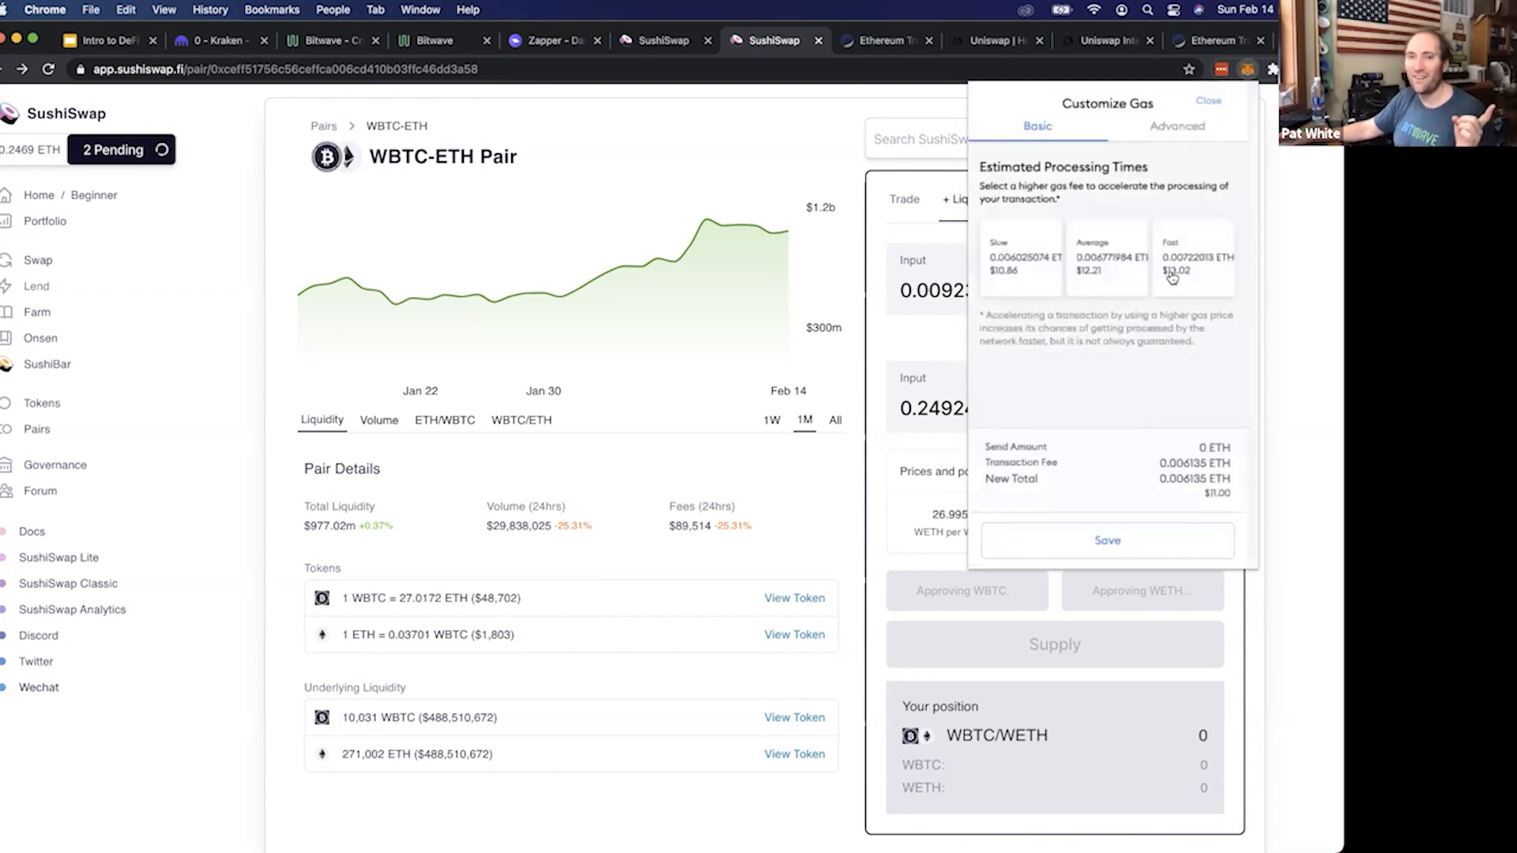
pyautogui.click(1138, 540)
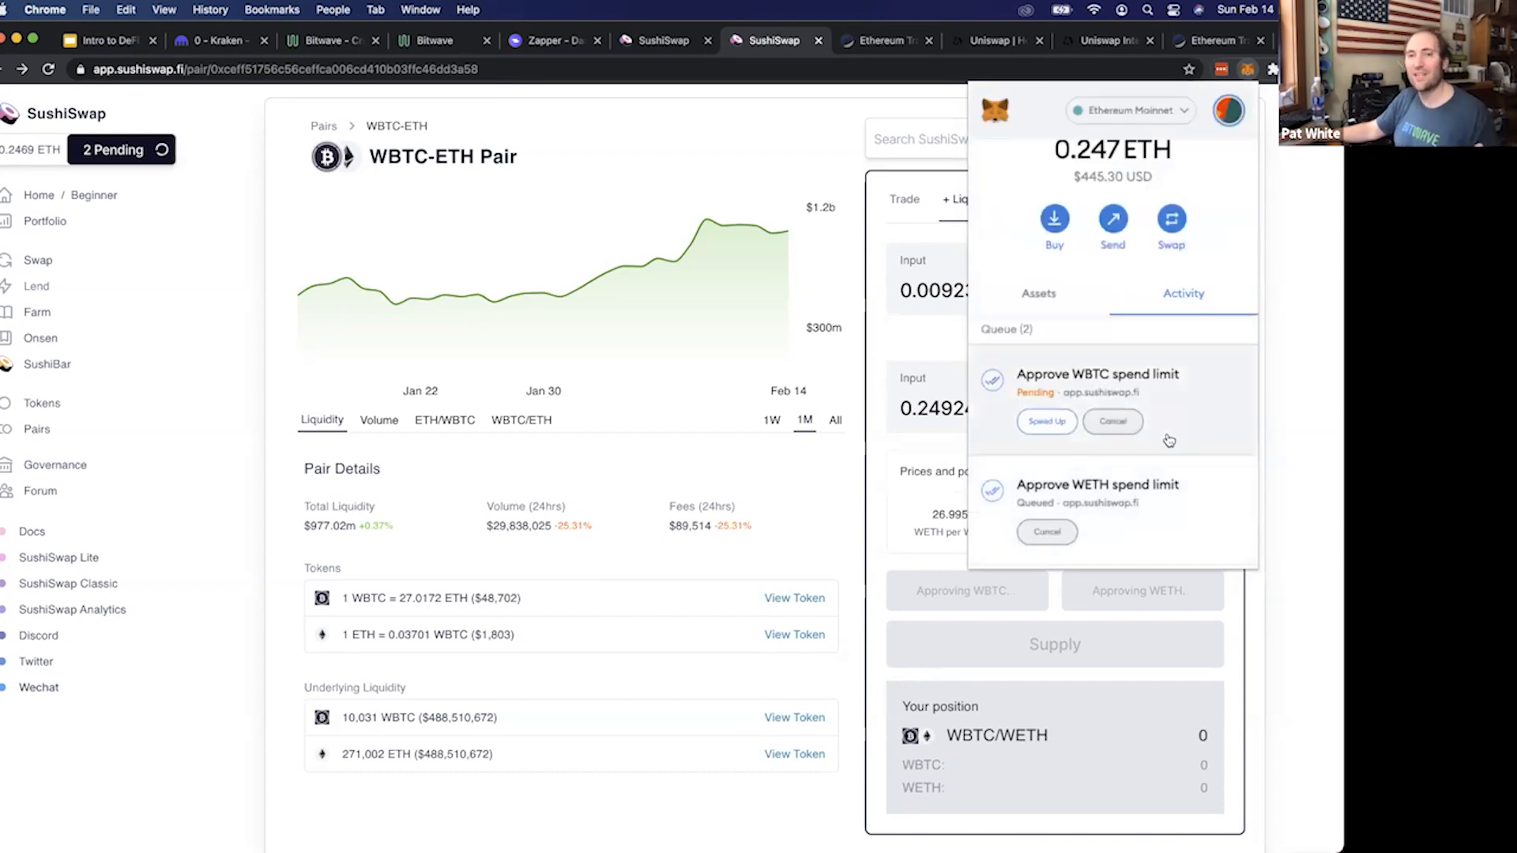
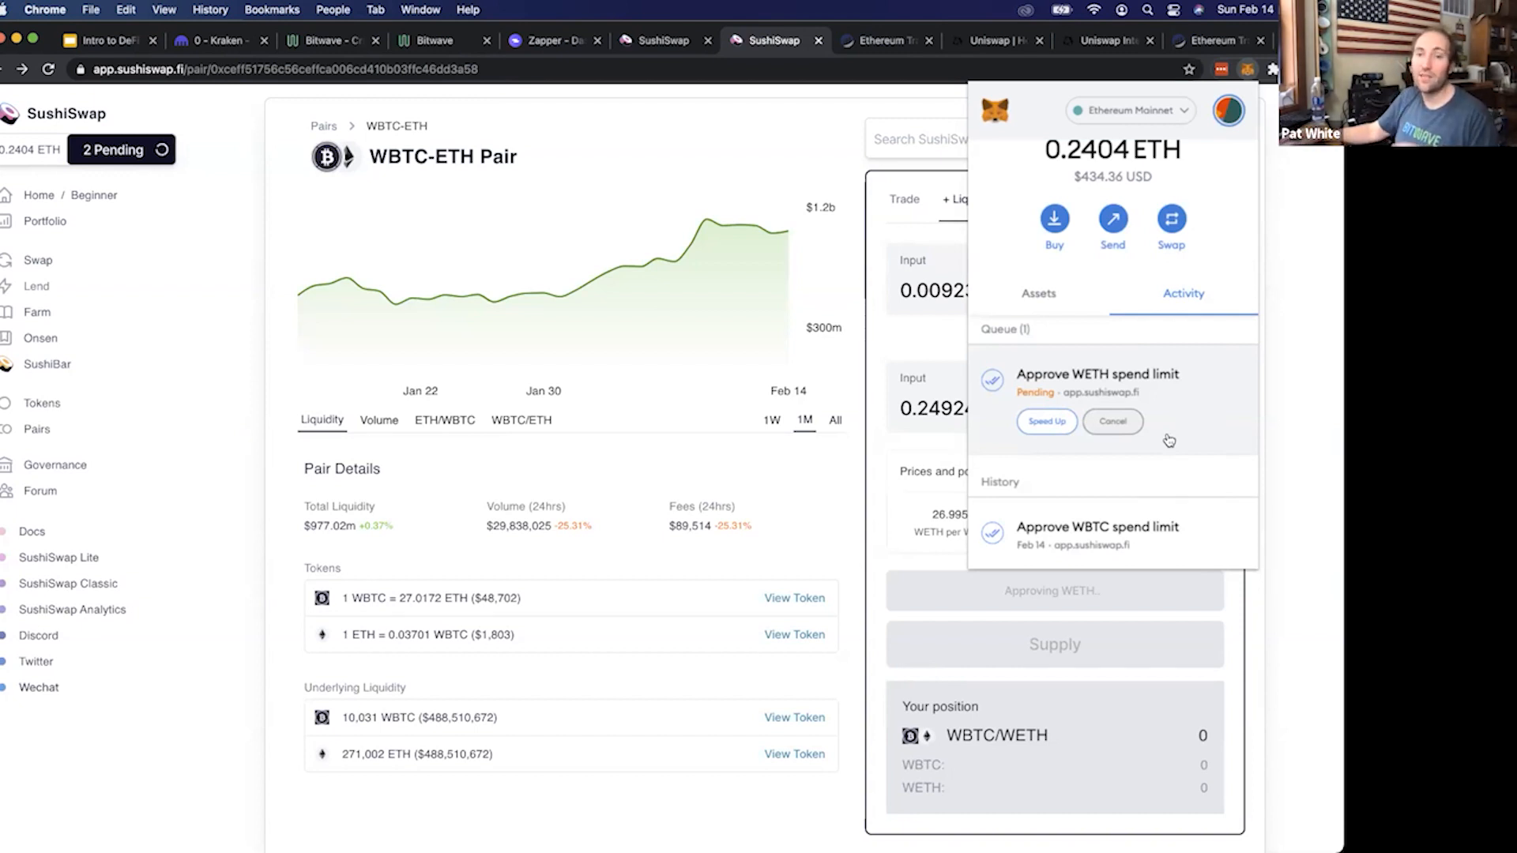
# Speed up the pending WETH spend limit approval in MetaMask with the Fast gas fee and save it
pyautogui.click(1051, 424)
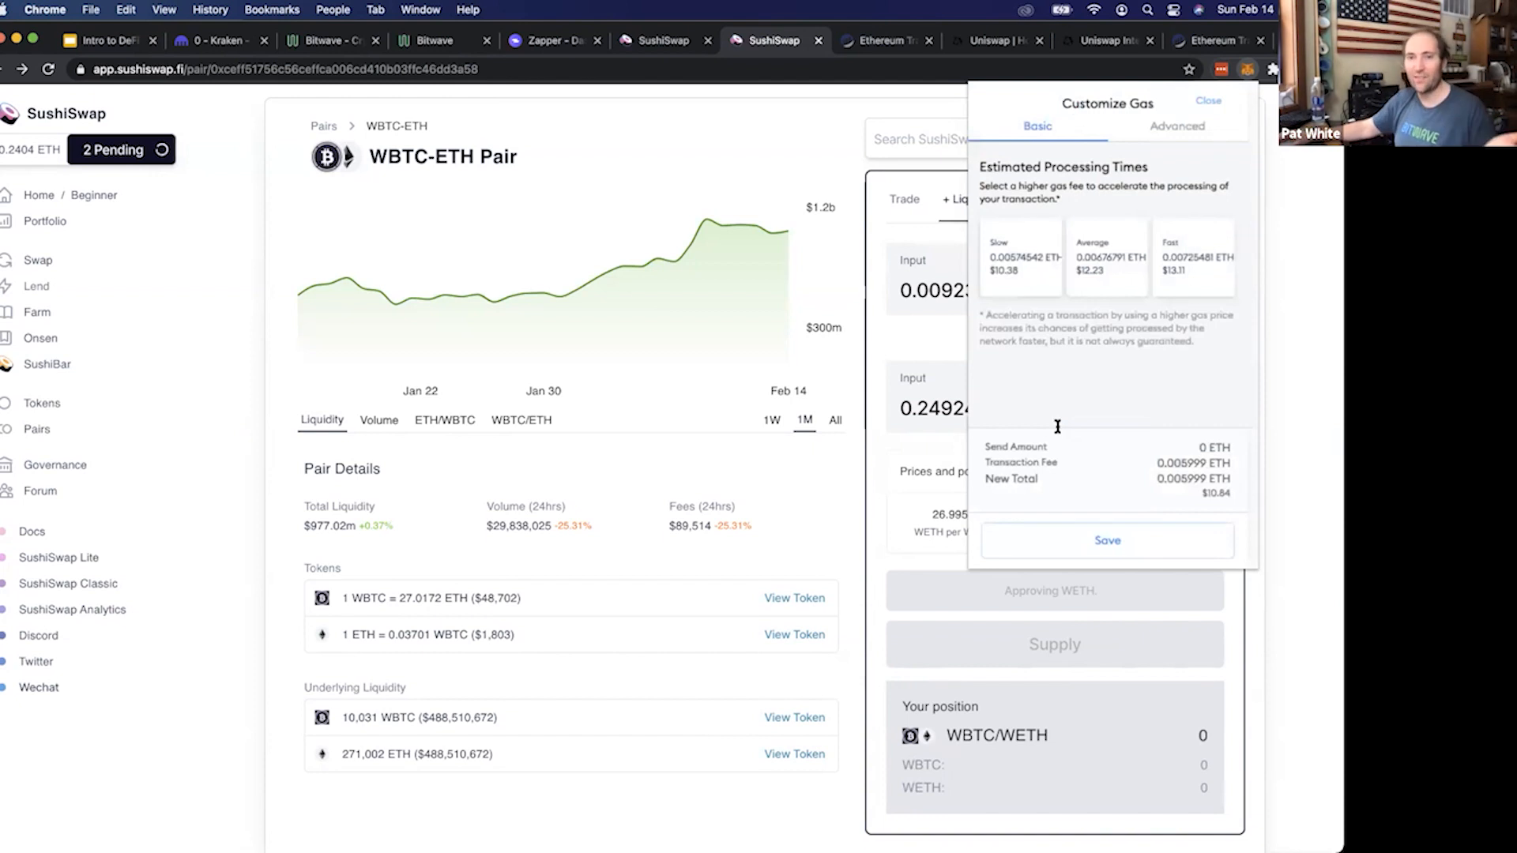
pyautogui.click(1176, 256)
pyautogui.click(1174, 556)
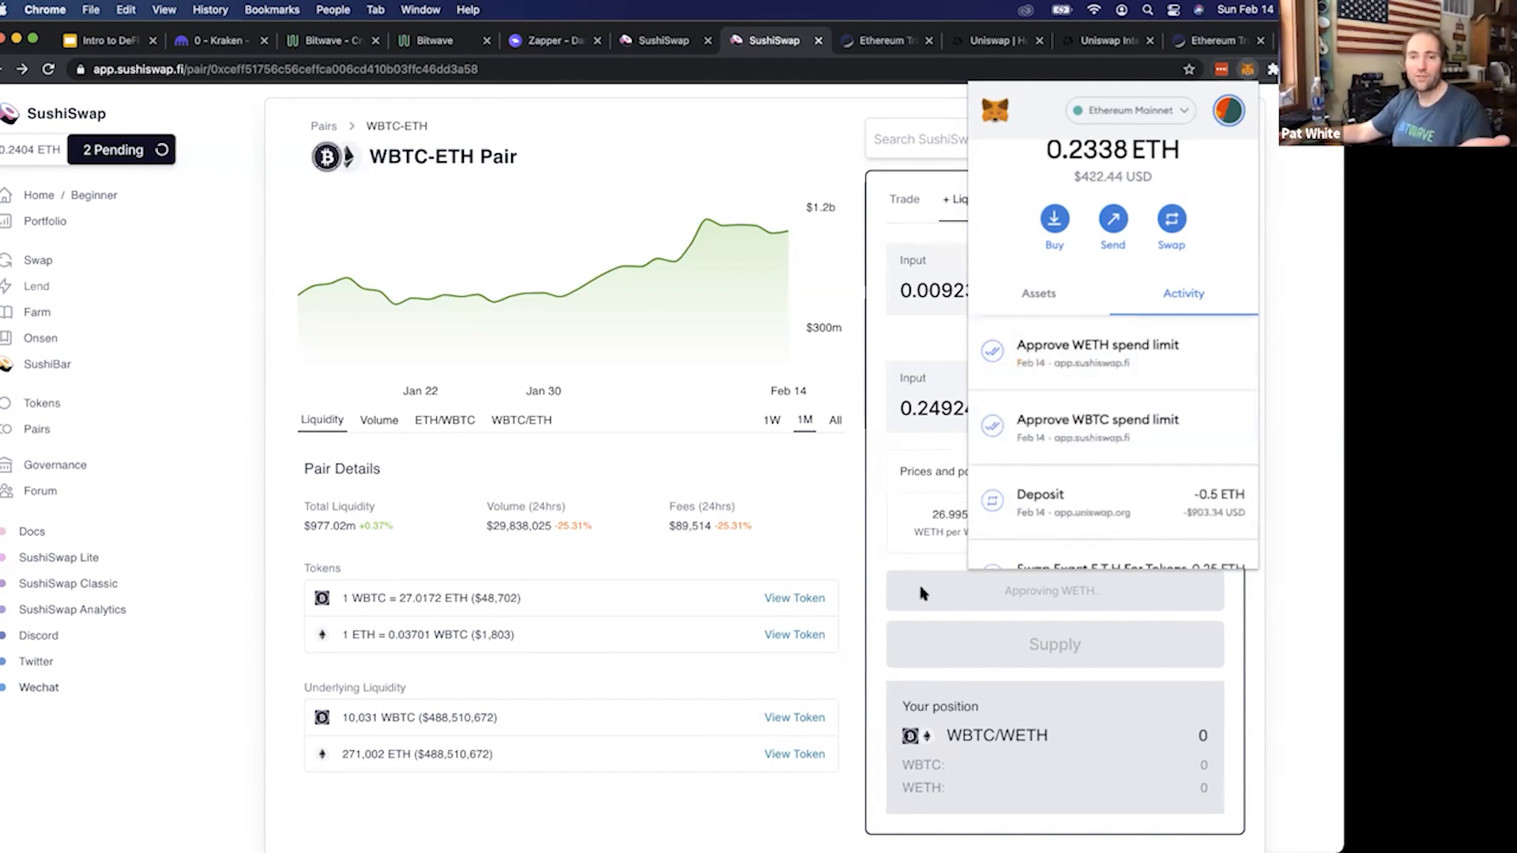
pyautogui.click(971, 591)
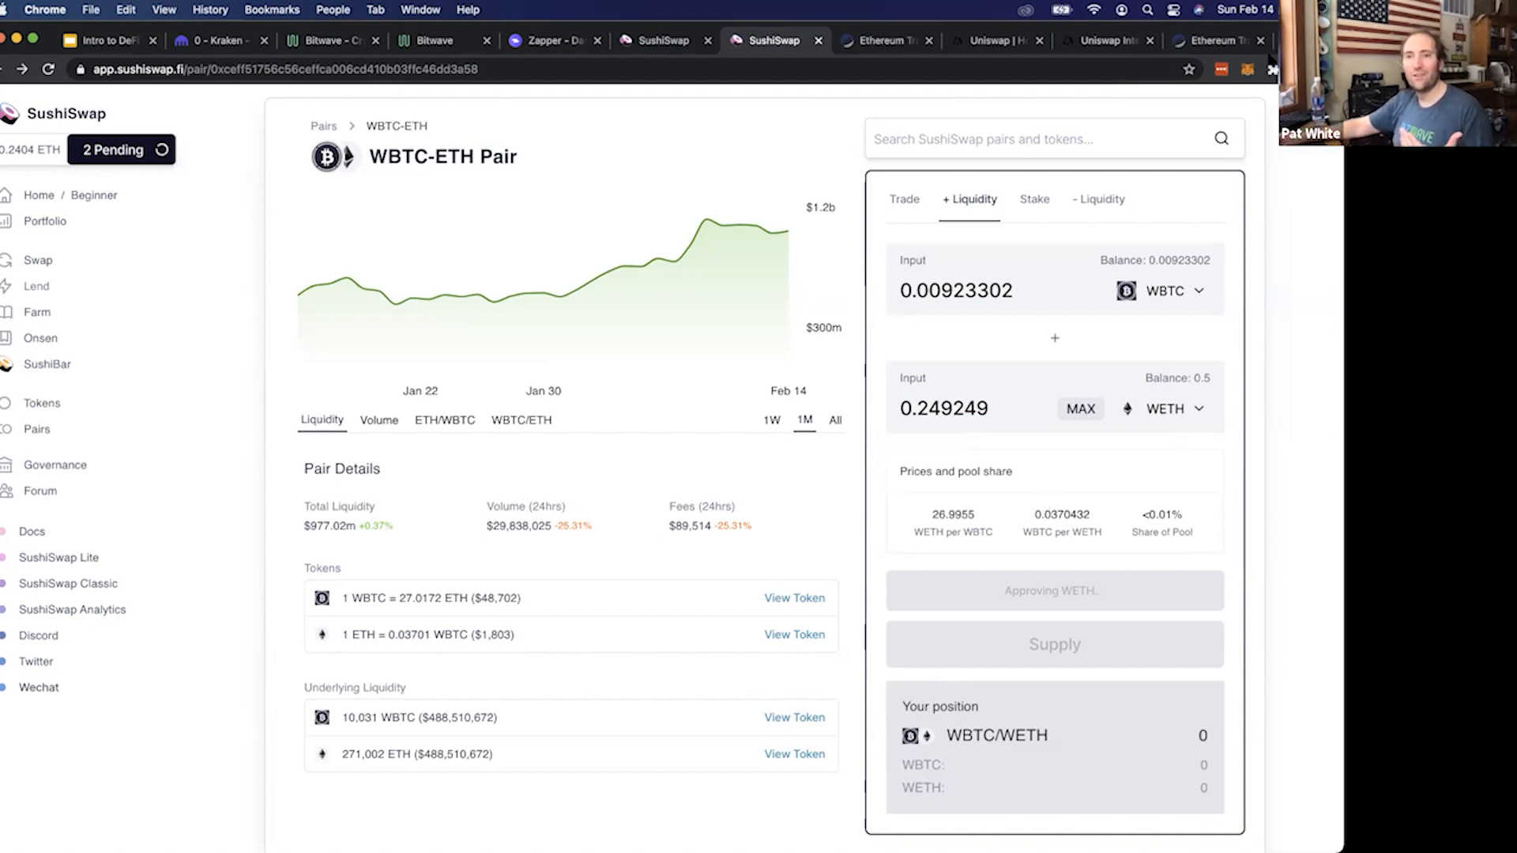
pyautogui.click(1247, 69)
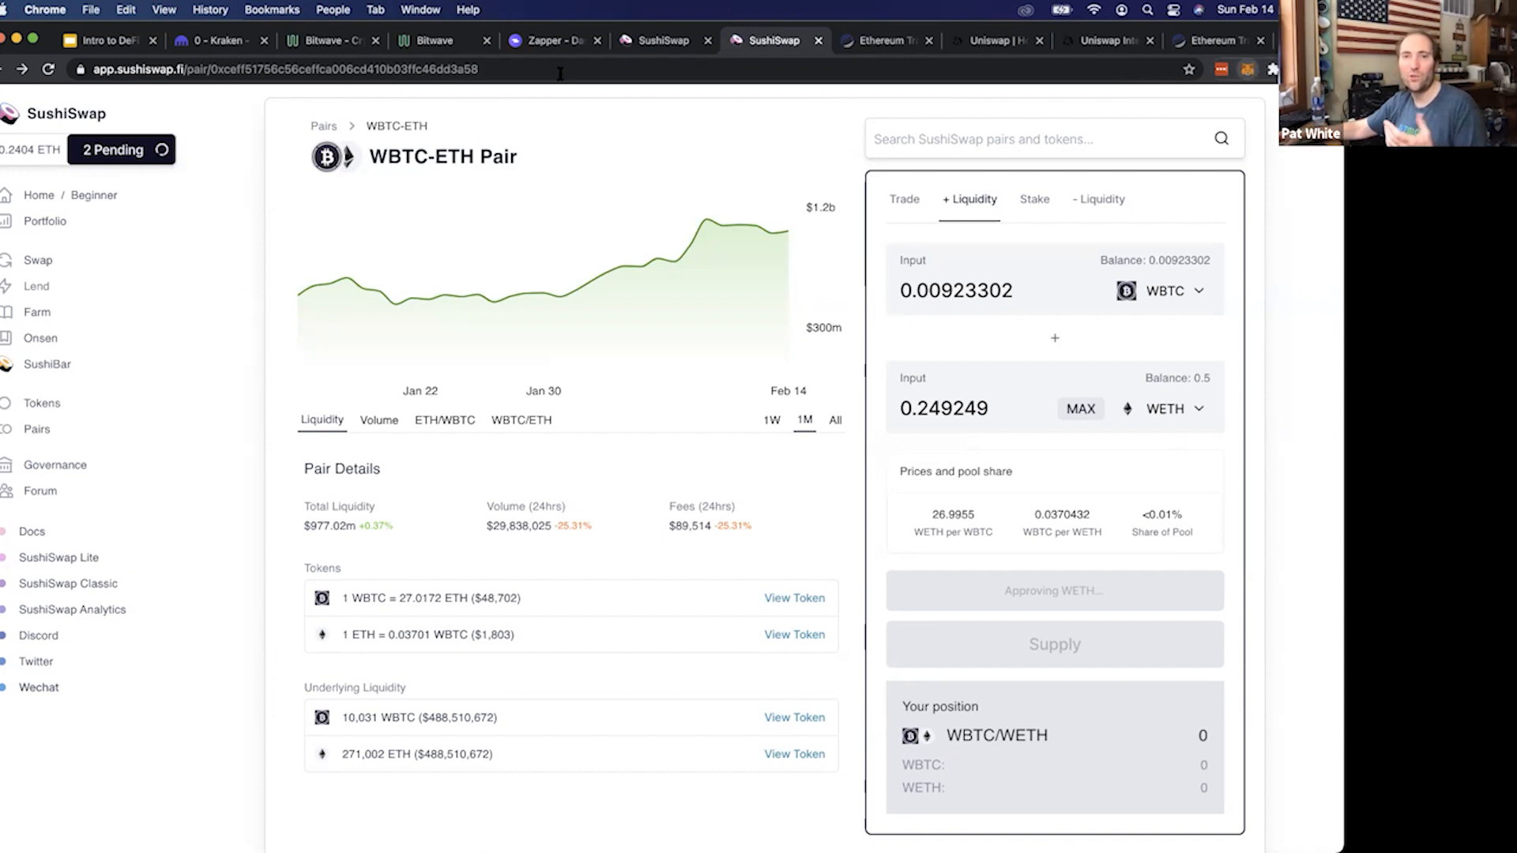
pyautogui.click(724, 123)
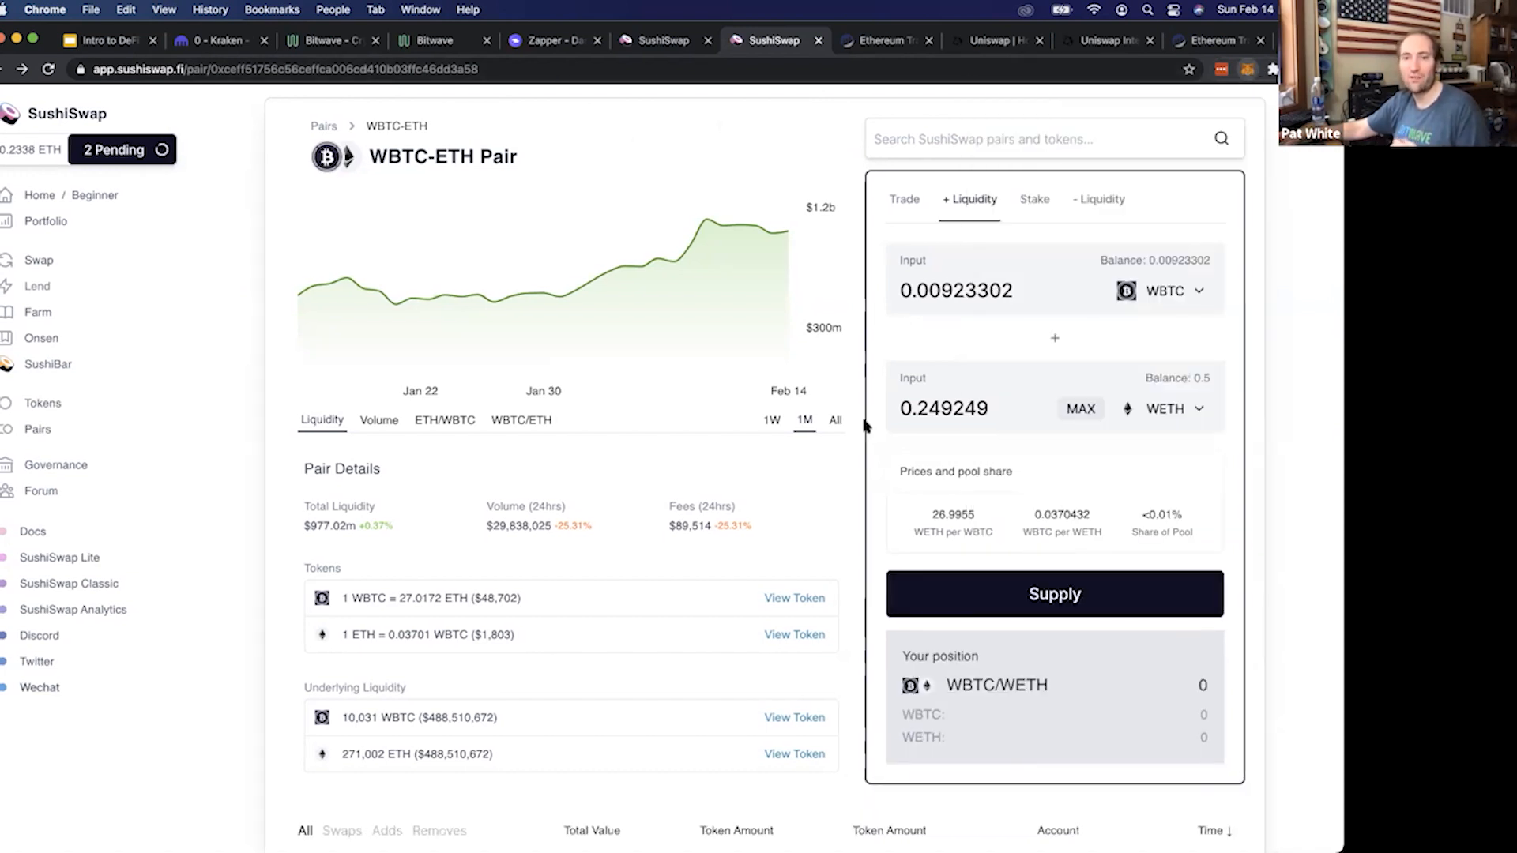
# Supply 0.00923302 WBTC and 0.249249 WETH to the pool, confirming the add-liquidity transaction in MetaMask
pyautogui.click(1008, 591)
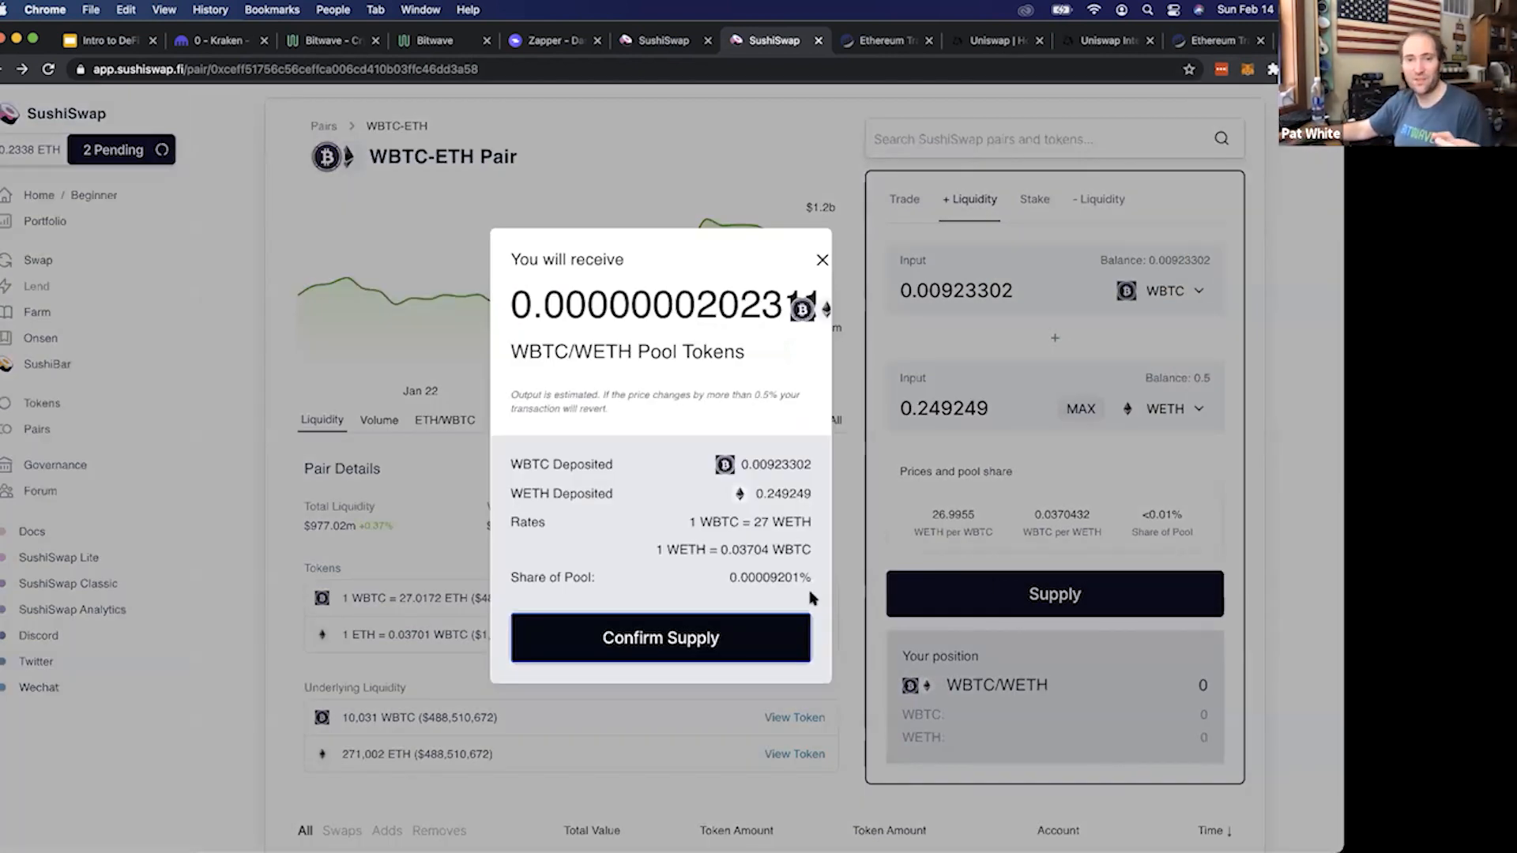
pyautogui.click(749, 628)
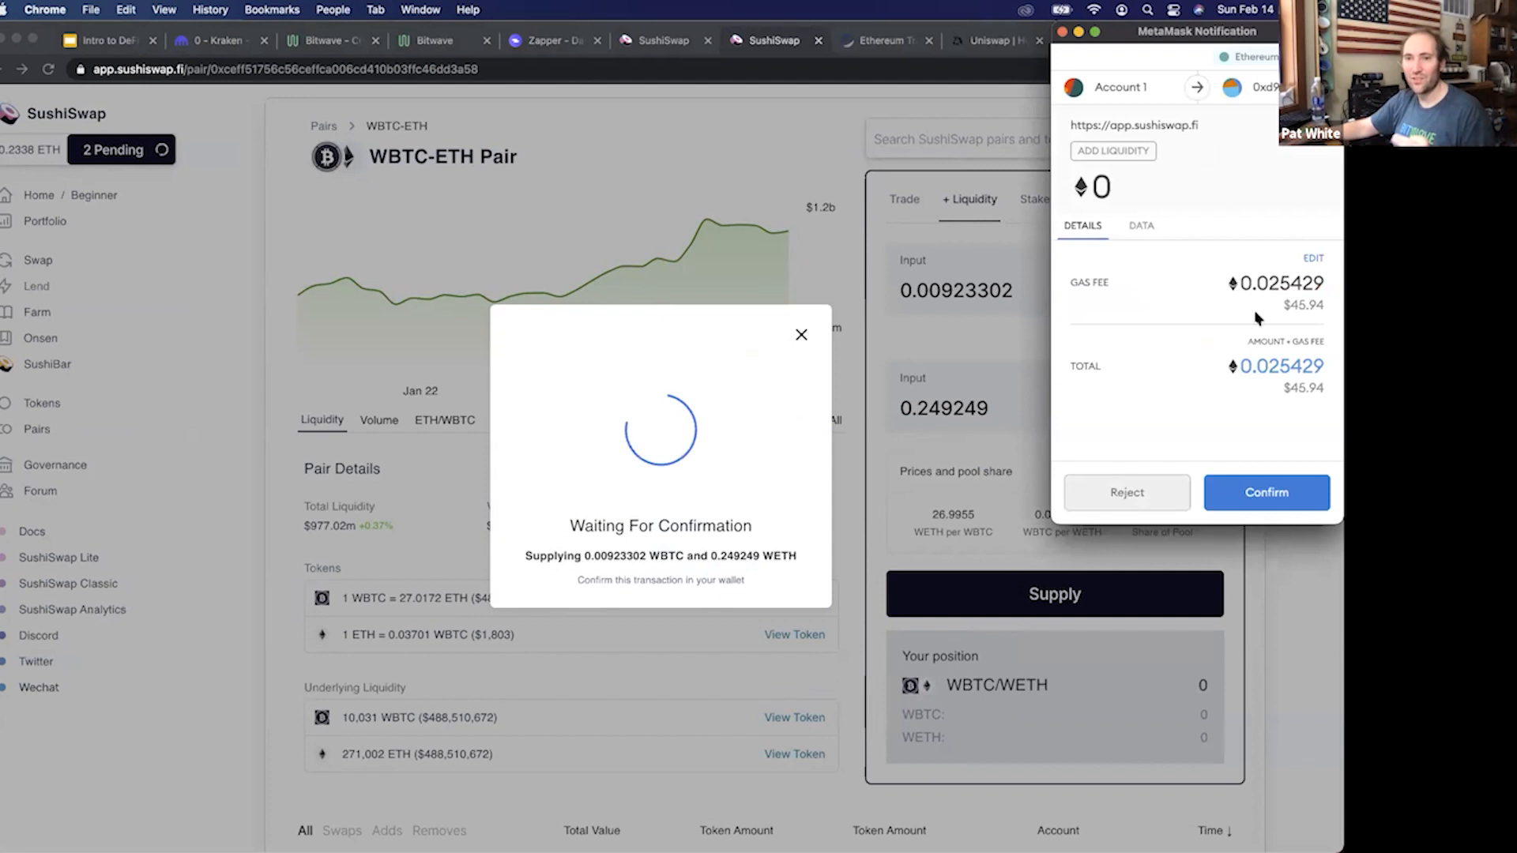
pyautogui.moveTo(1278, 306); pyautogui.dragTo(1326, 306)
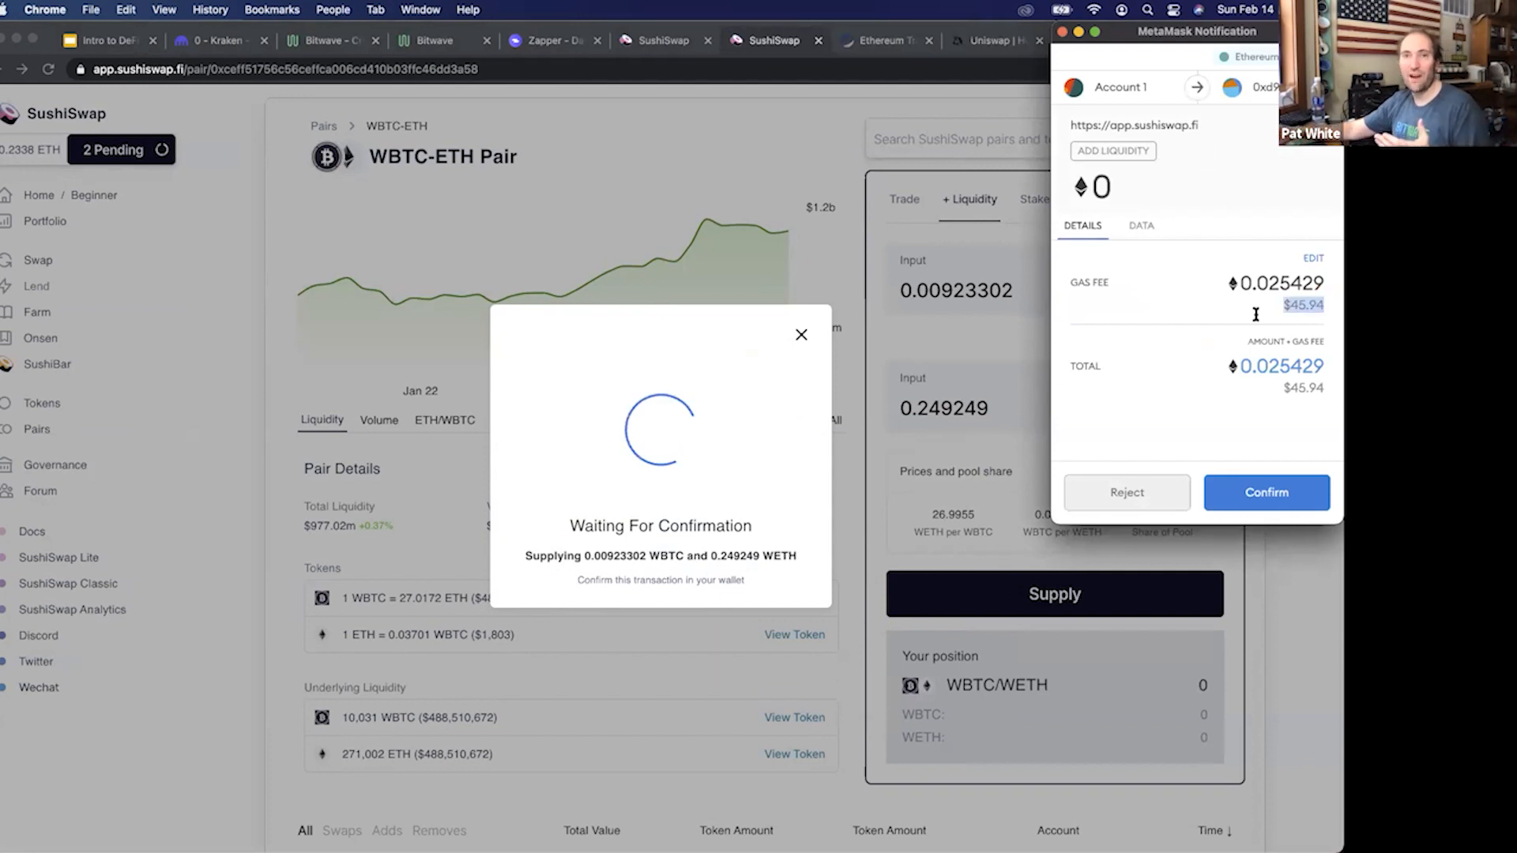
pyautogui.click(1280, 483)
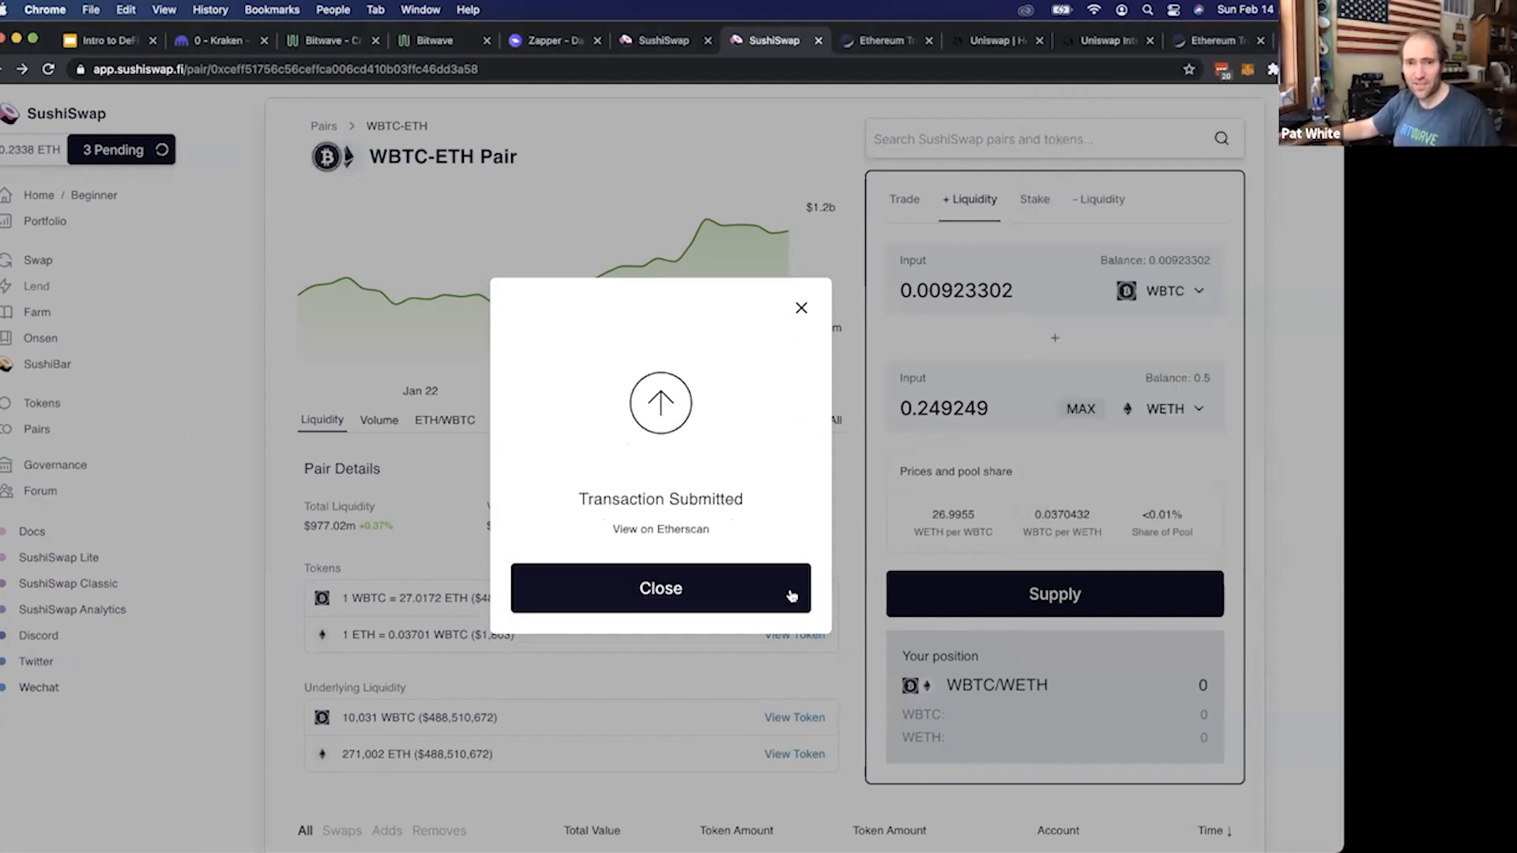
pyautogui.click(791, 594)
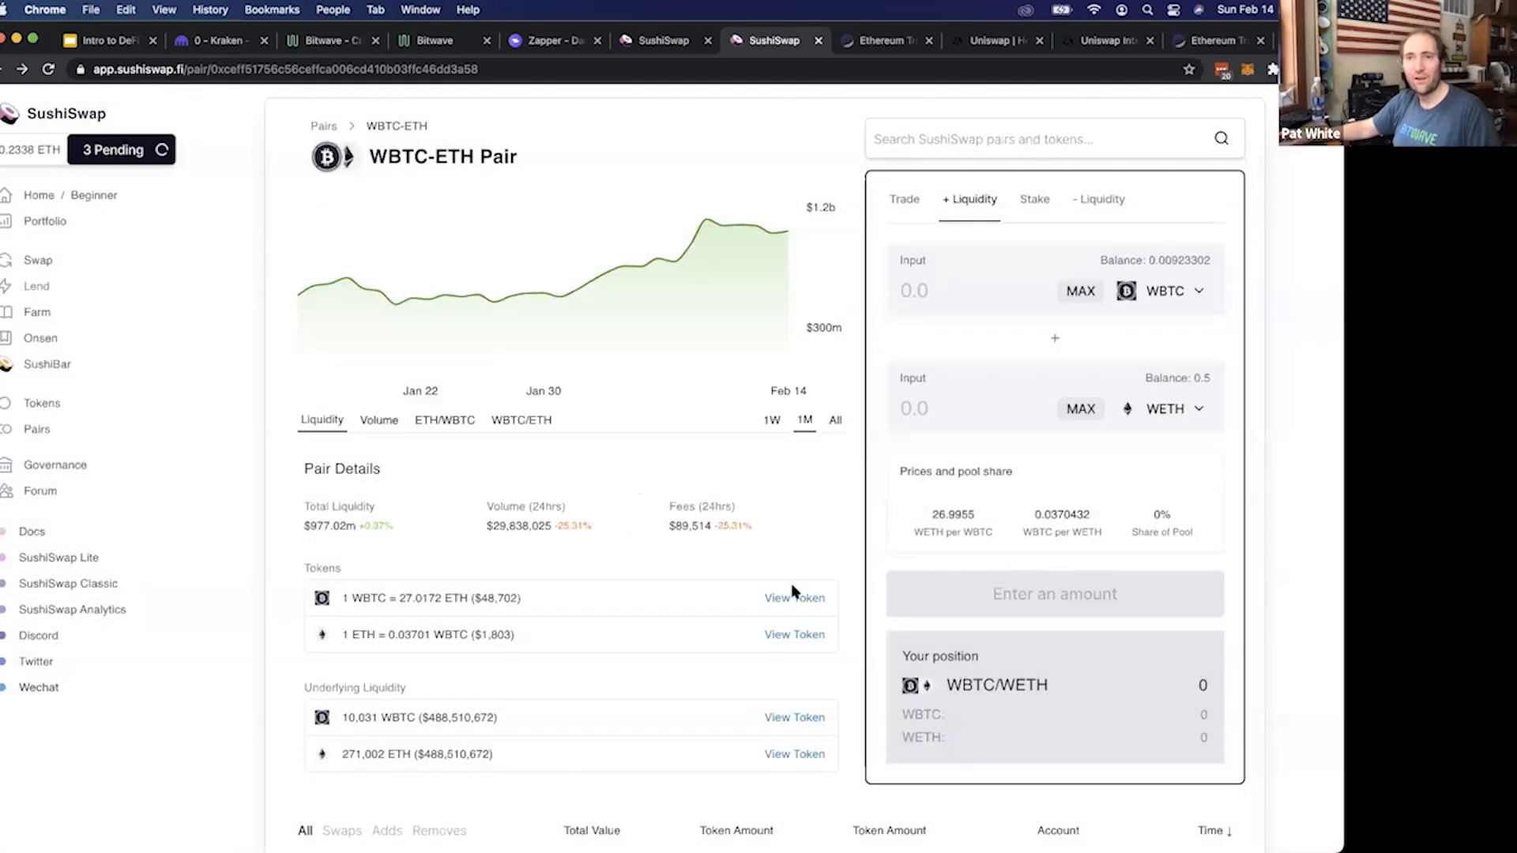
# View the pending Add Liquidity transaction from MetaMask's activity on Etherscan and check when it was last seen
pyautogui.click(1247, 70)
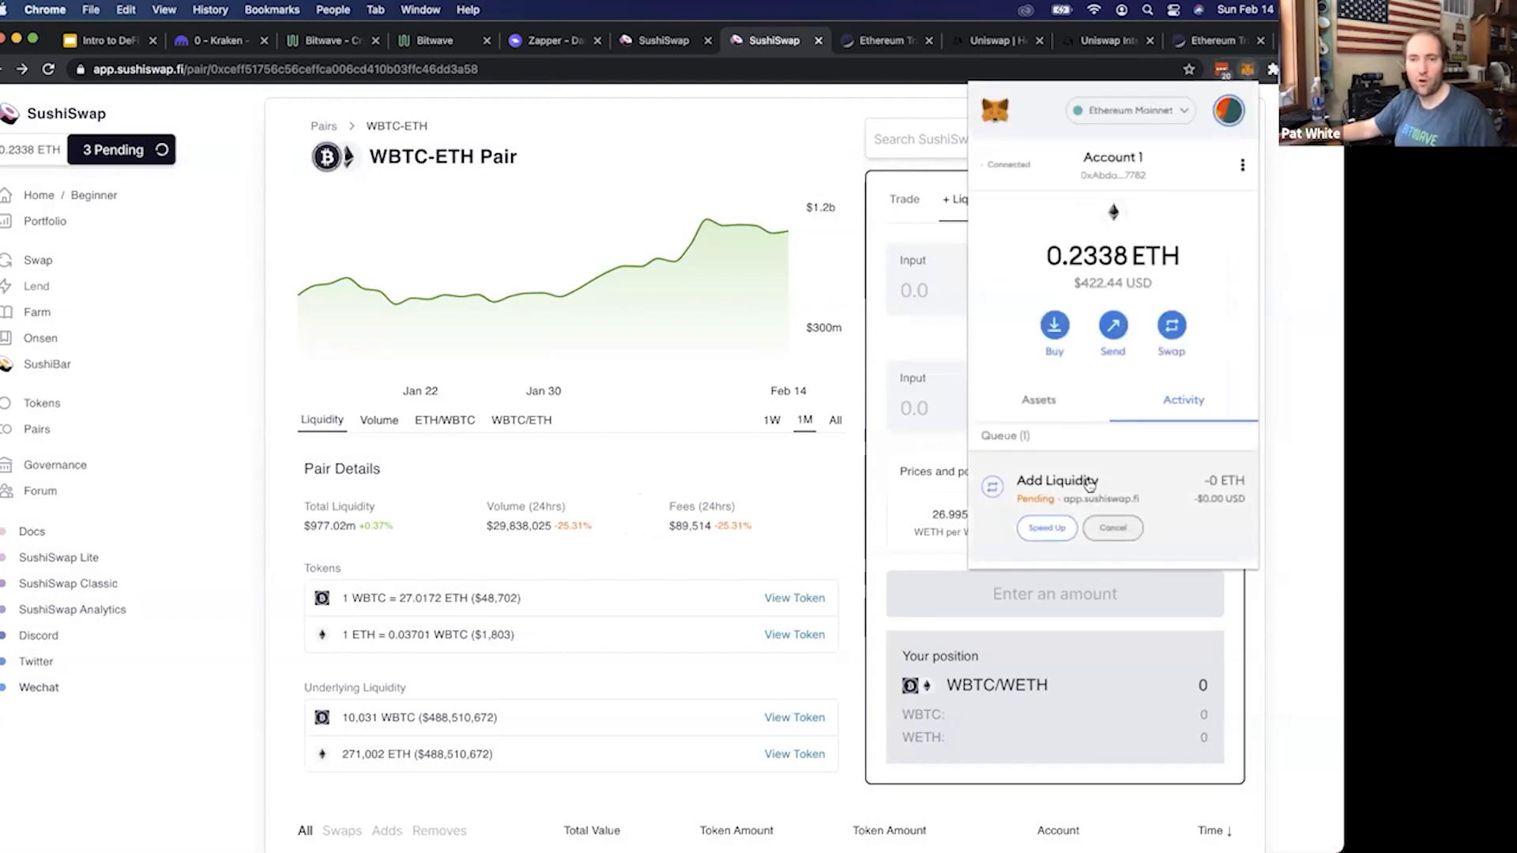
pyautogui.click(1087, 484)
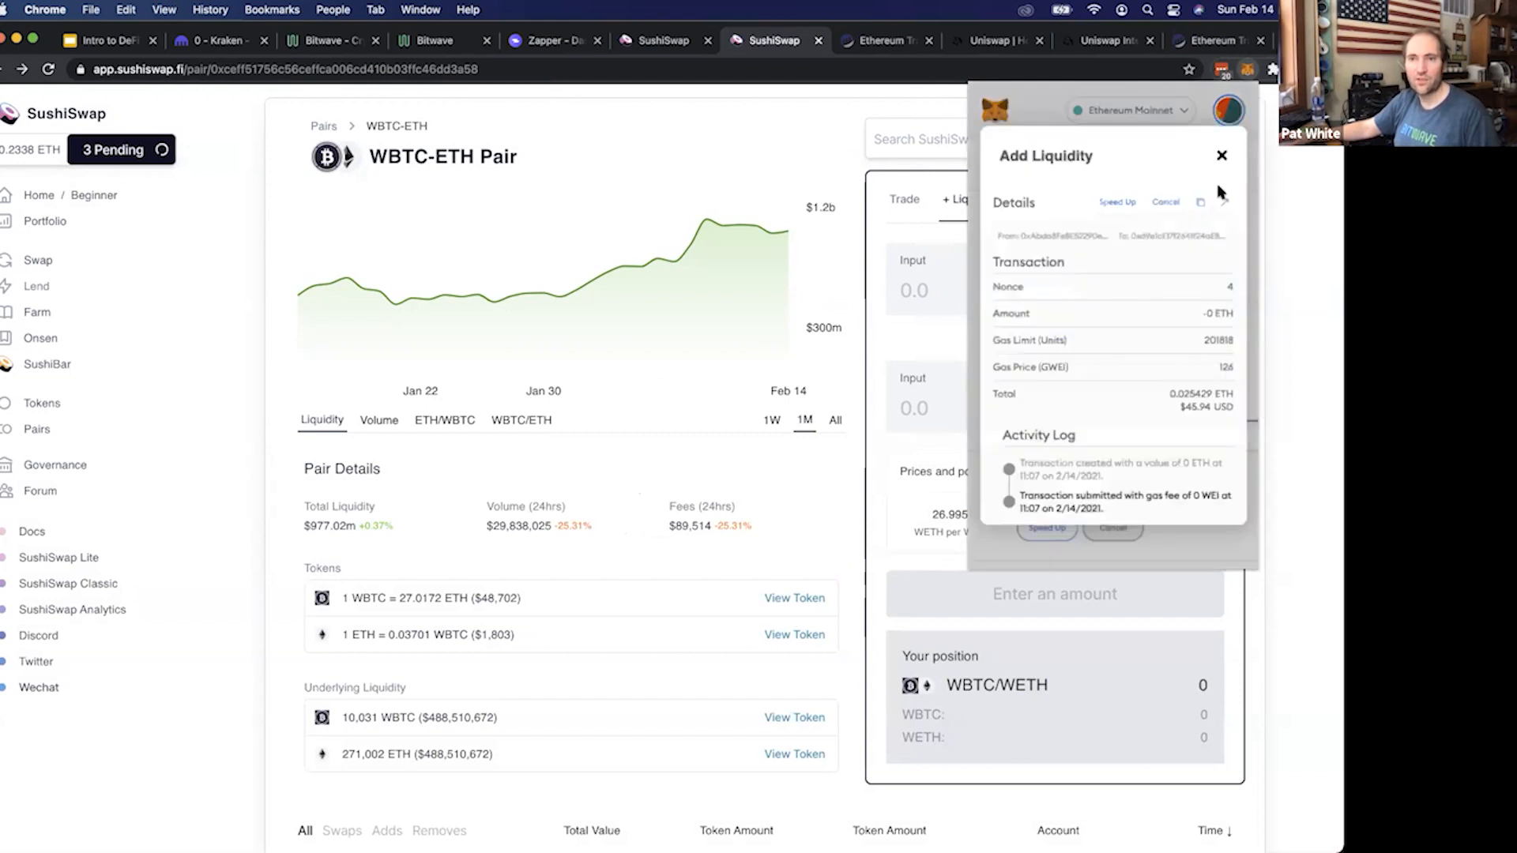
pyautogui.click(1226, 204)
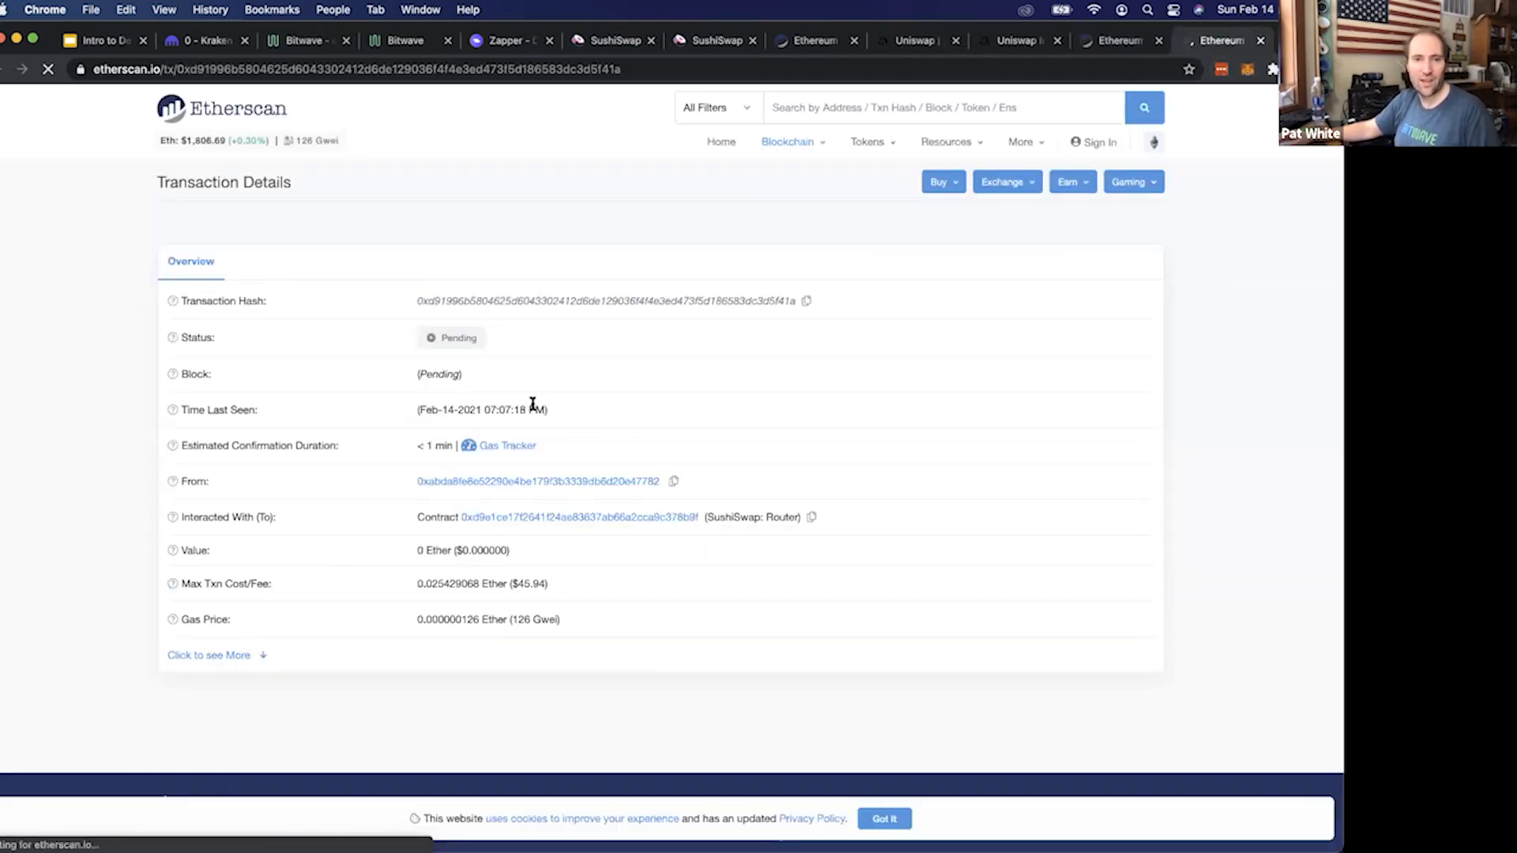
pyautogui.moveTo(525, 410); pyautogui.dragTo(427, 447)
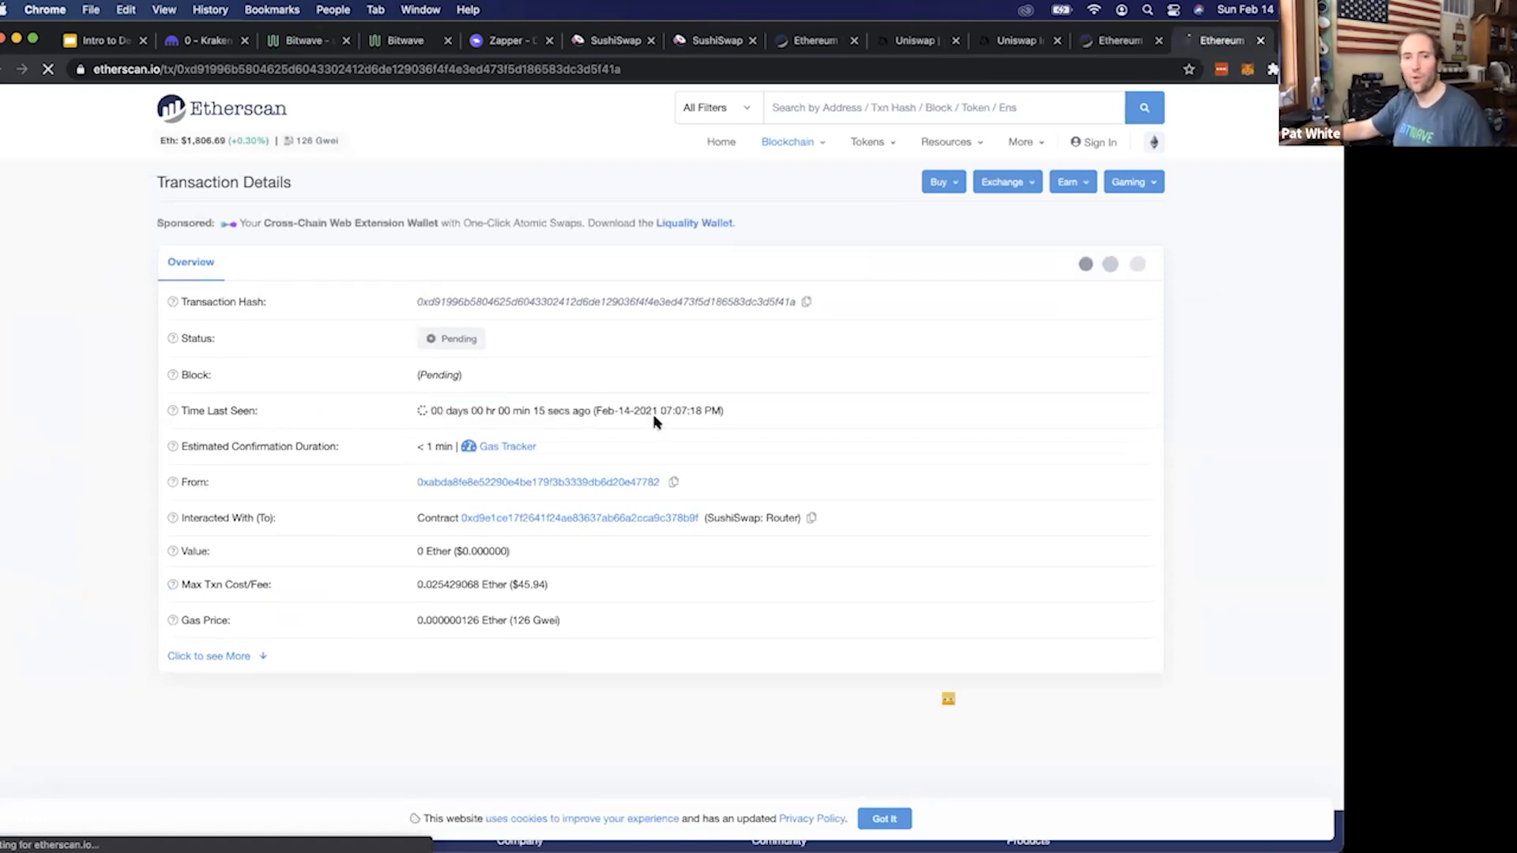
# Return to SushiSwap, open the permanent farms list, and close the Etherscan and Uniswap browser tabs that follow it
pyautogui.click(713, 38)
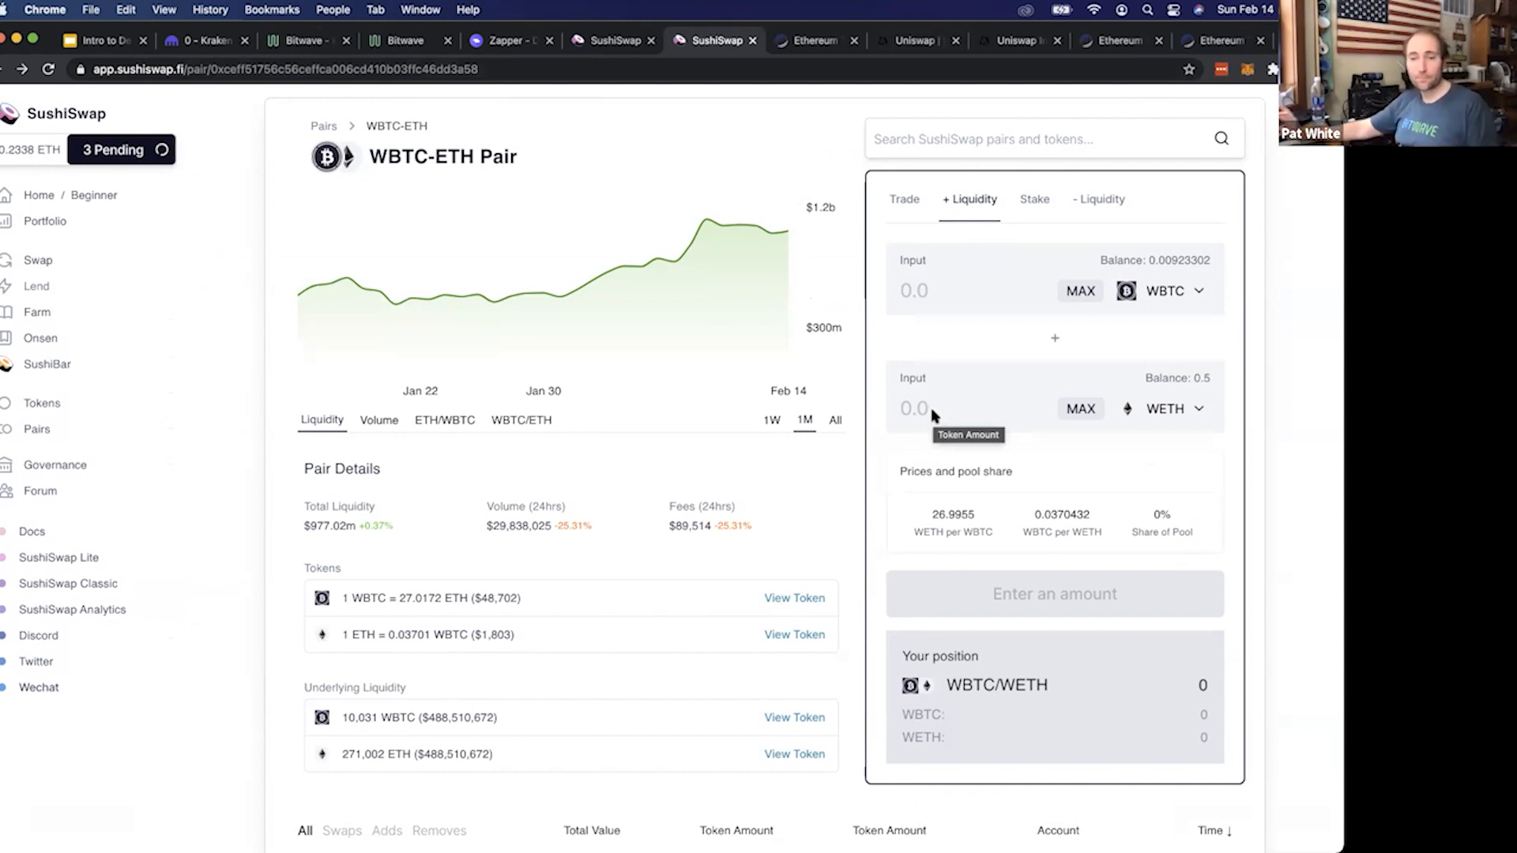
pyautogui.scroll(-6, 932, 412)
pyautogui.scroll(6, 944, 410)
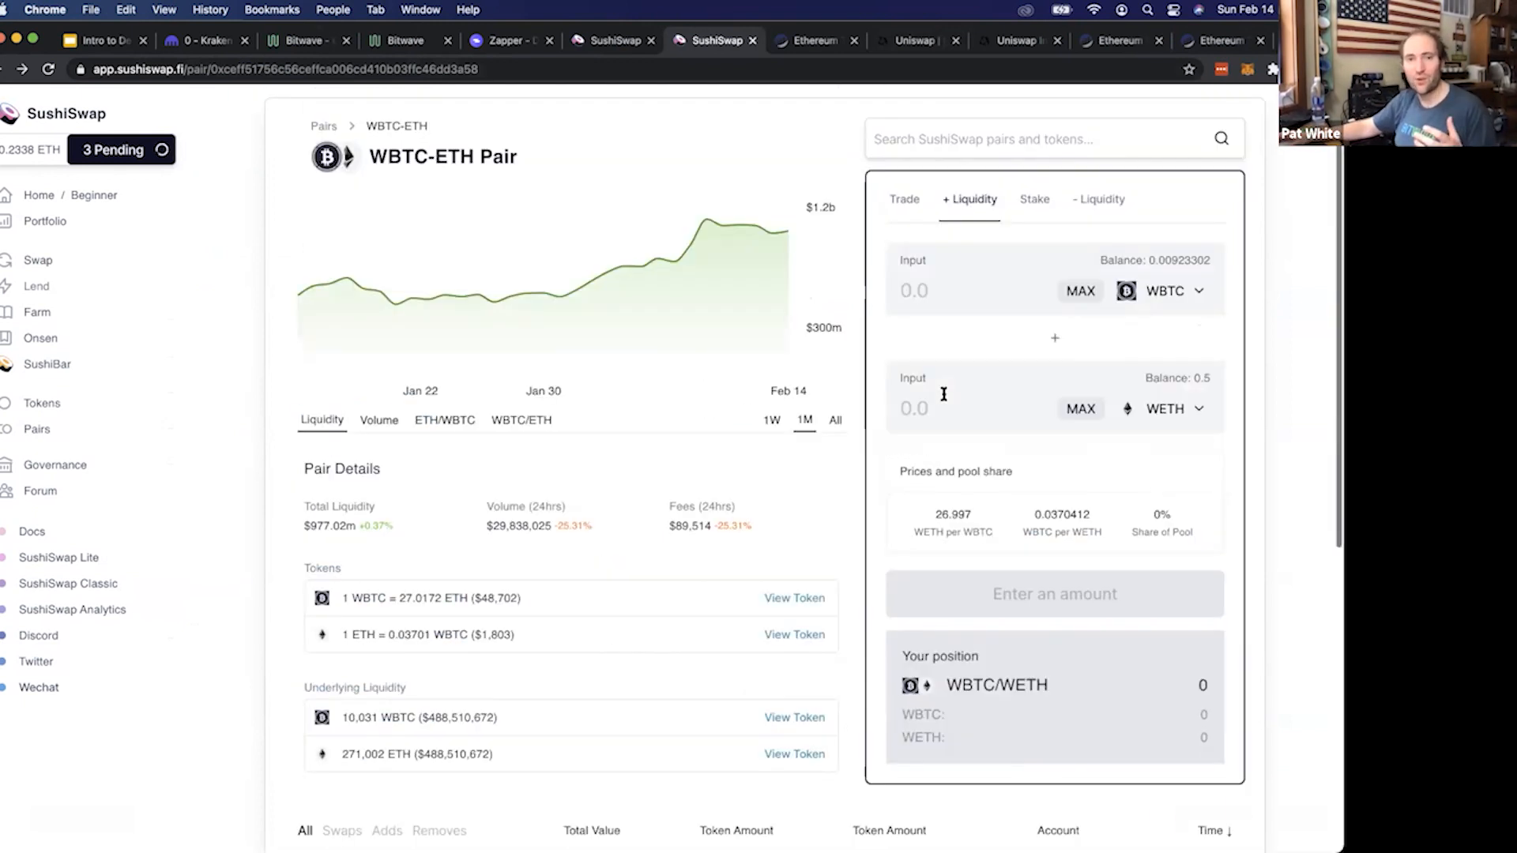
pyautogui.click(47, 315)
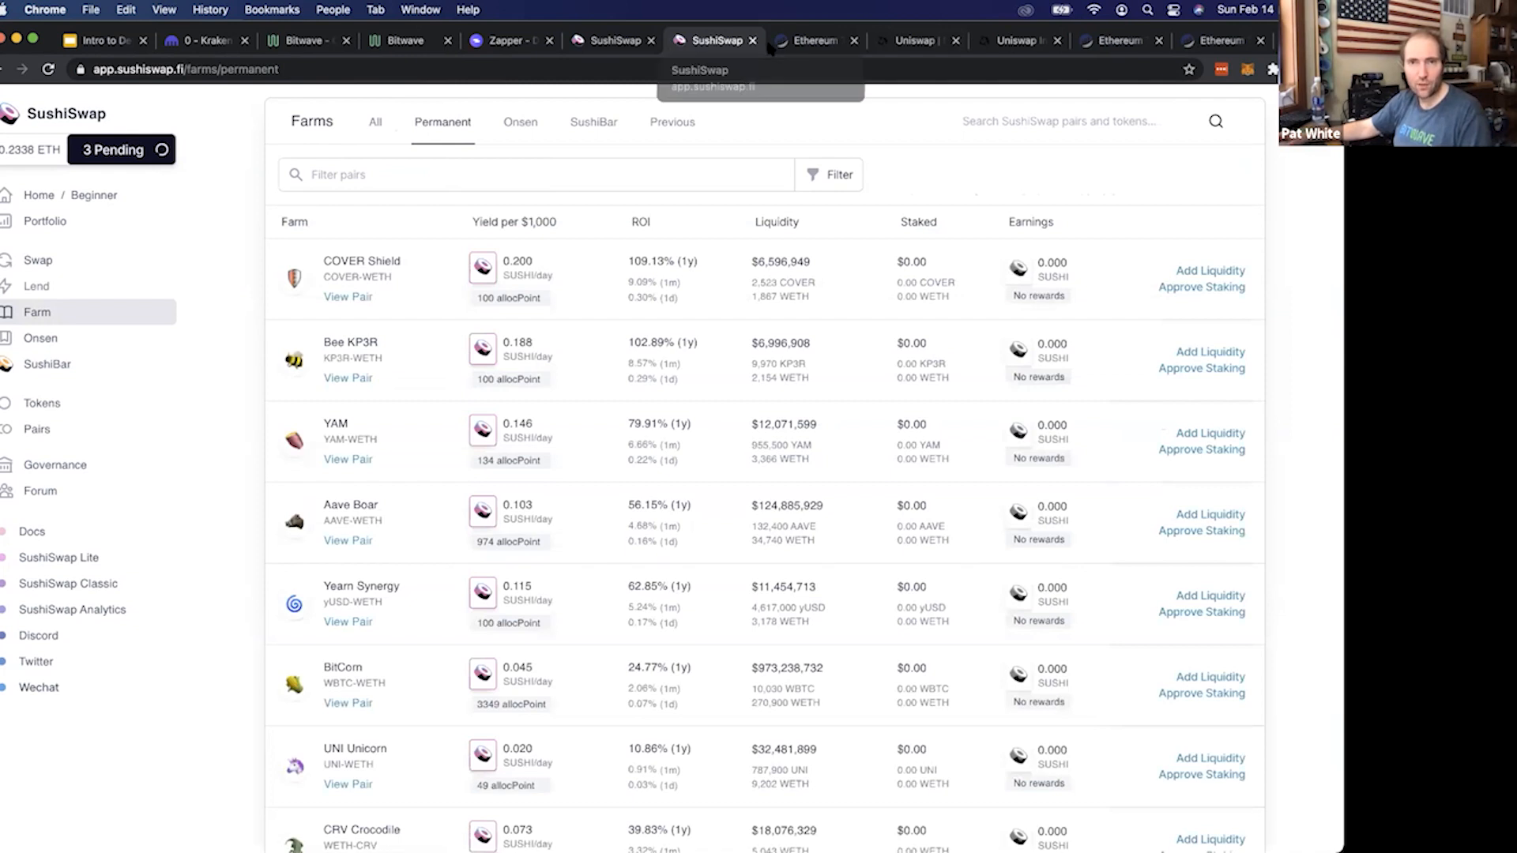
pyautogui.rightClick(675, 43)
pyautogui.click(783, 227)
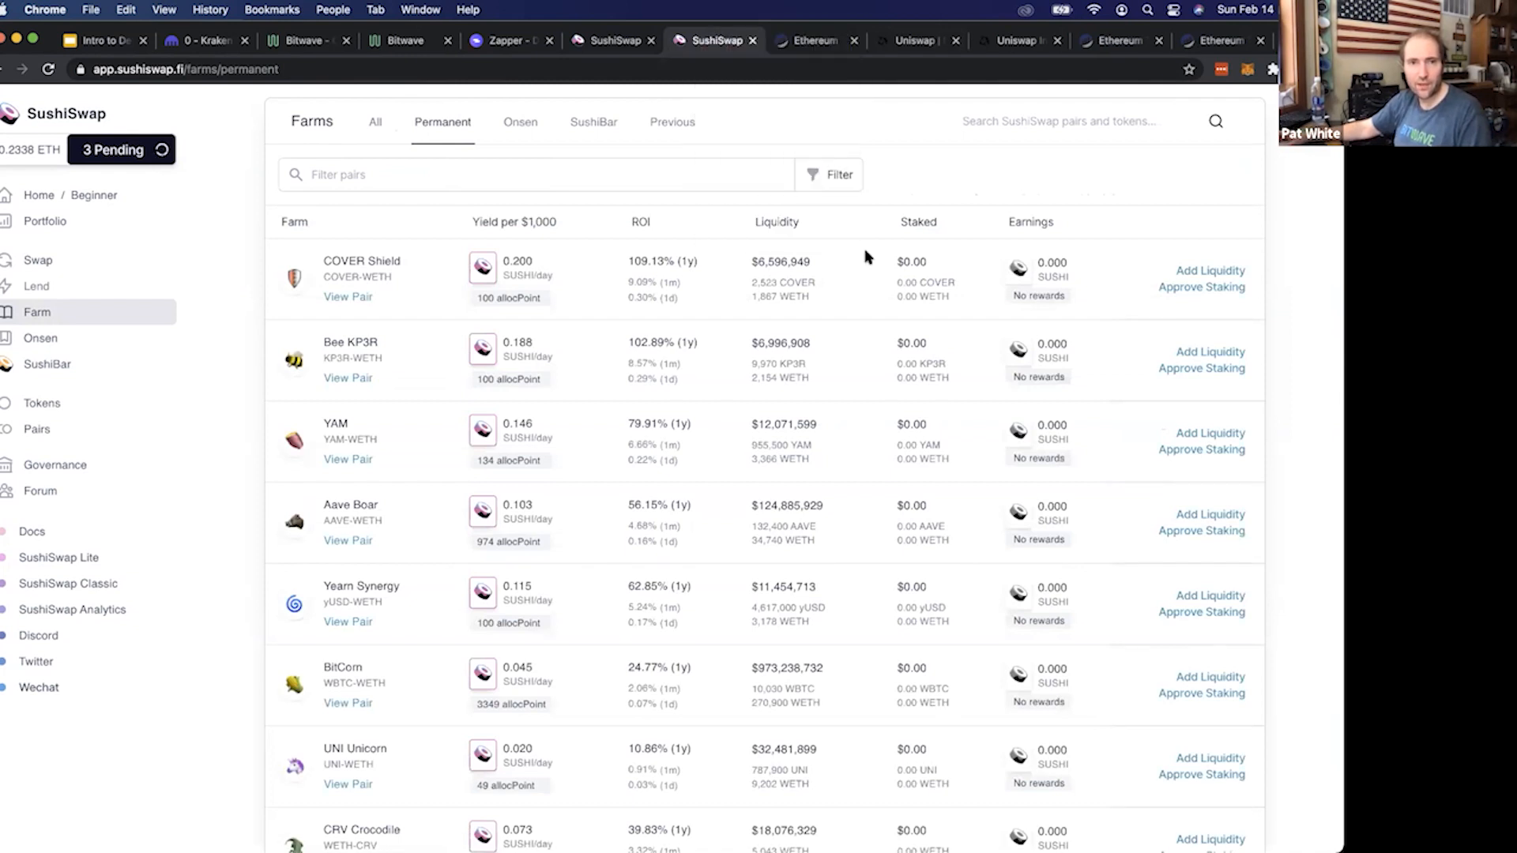
# Filter the farms by "wbtc", examine the WBTC-WETH farm's pair and one-year ROI, and dismiss the liquidity notification
pyautogui.click(400, 176)
pyautogui.write('wbtc')
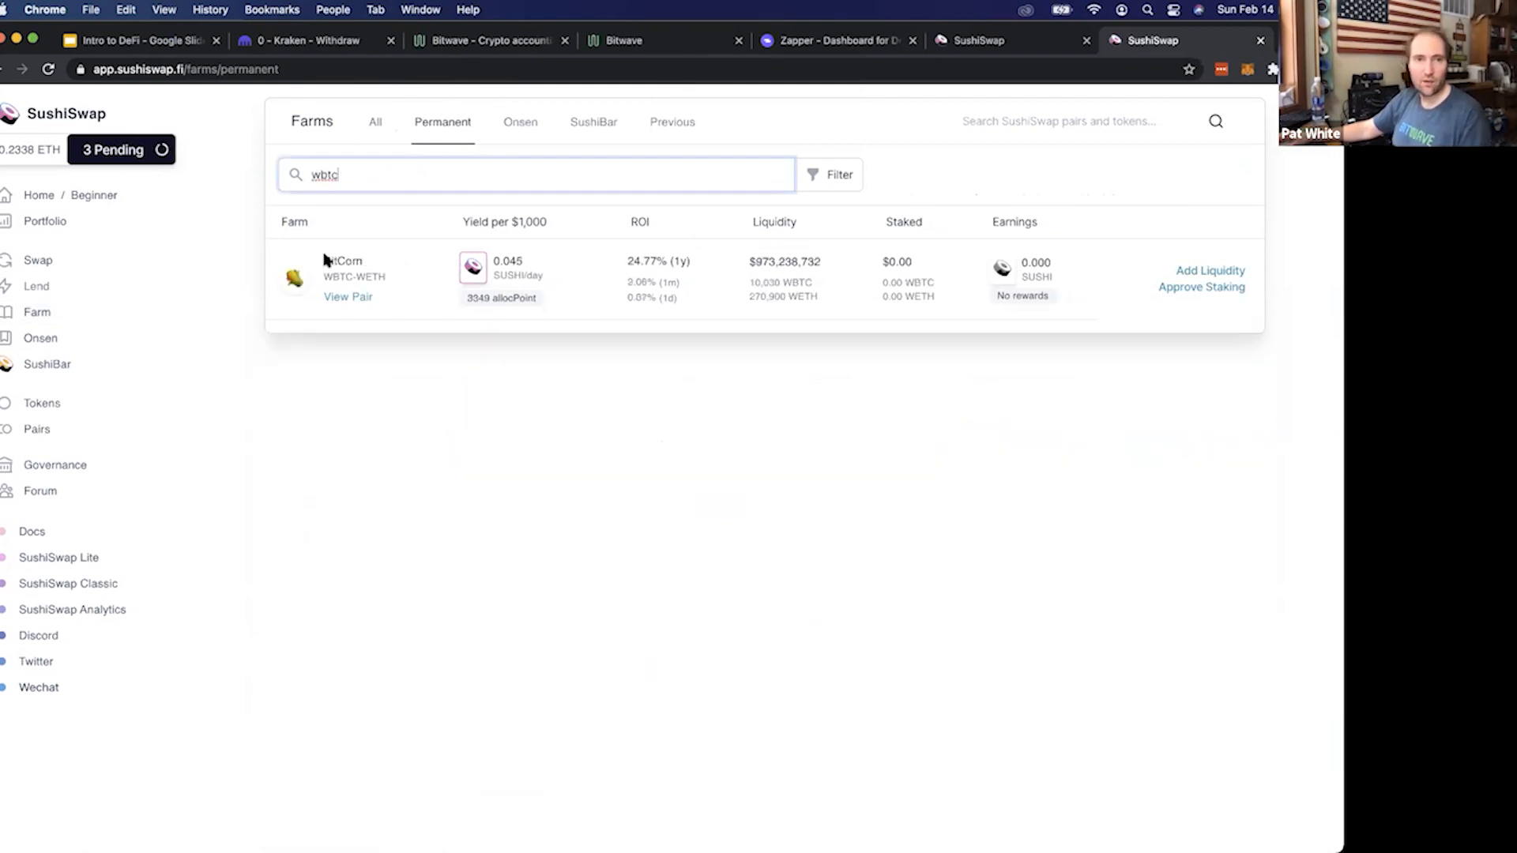
pyautogui.tripleClick(383, 274)
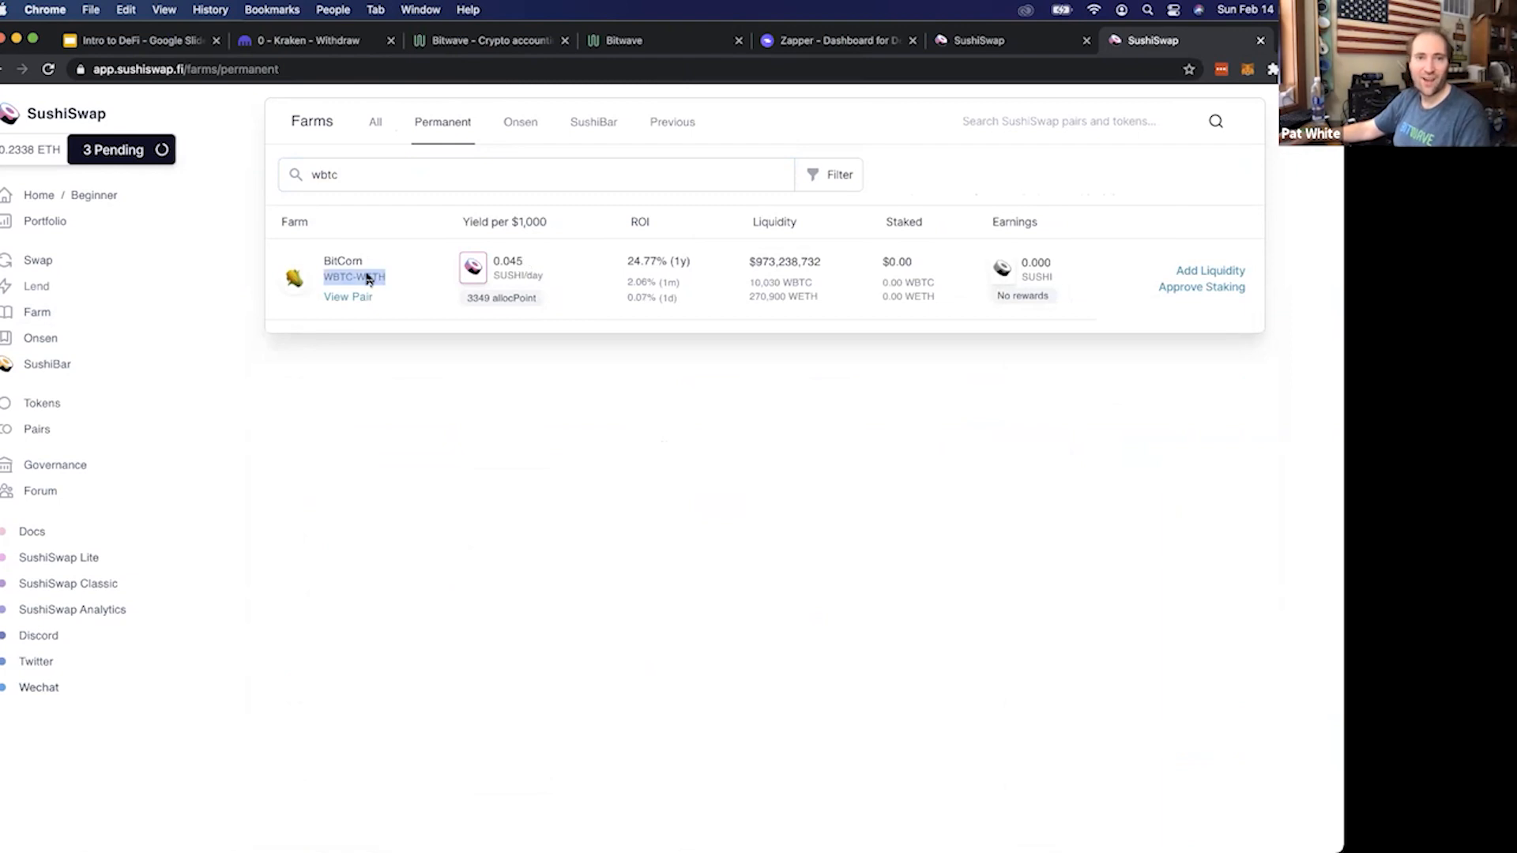
pyautogui.click(328, 282)
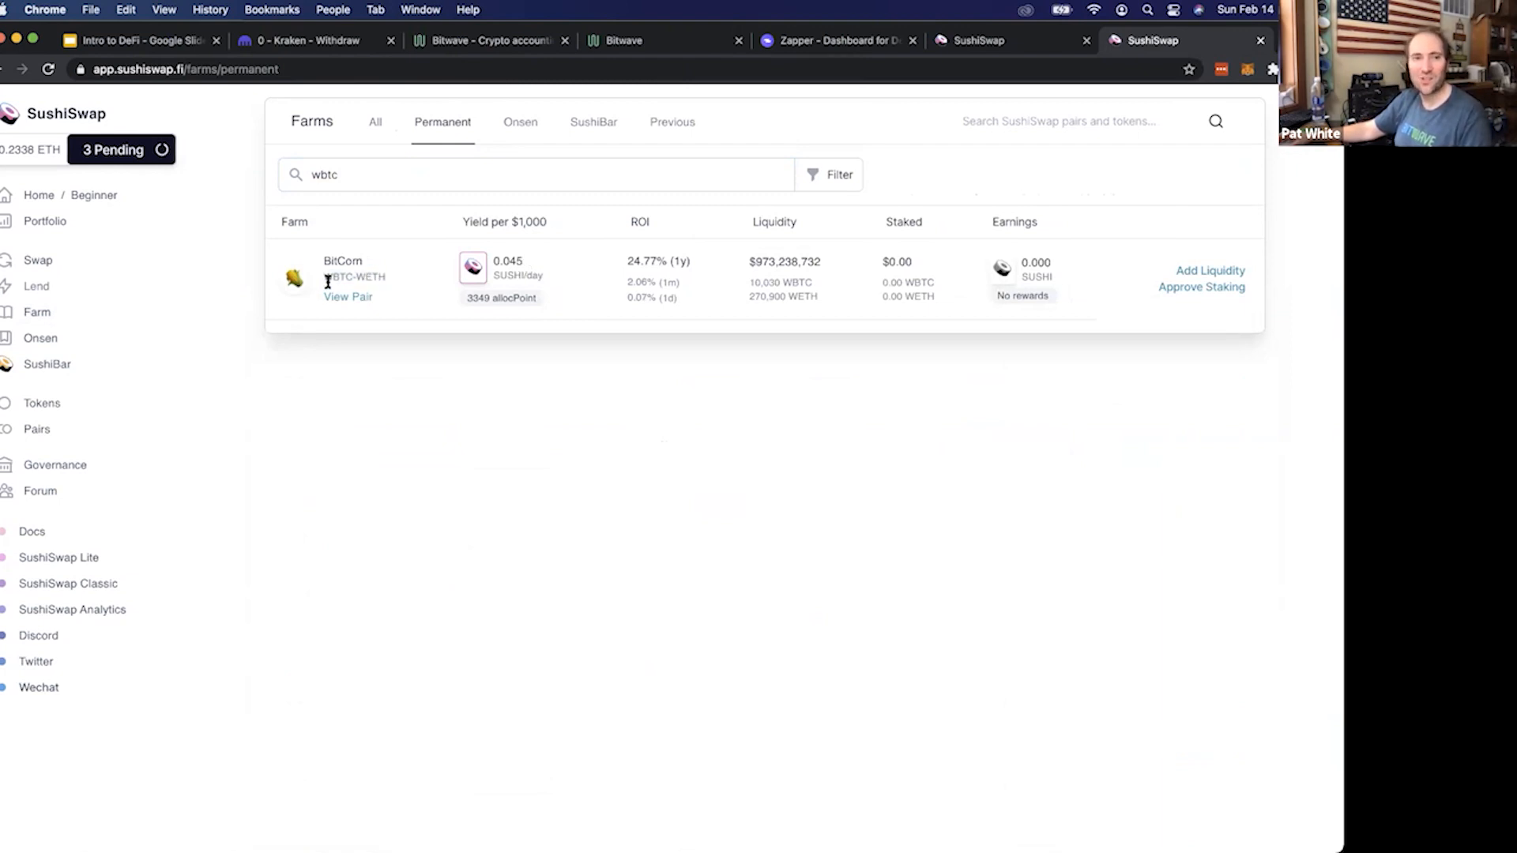
pyautogui.moveTo(324, 281); pyautogui.dragTo(417, 279)
pyautogui.click(408, 353)
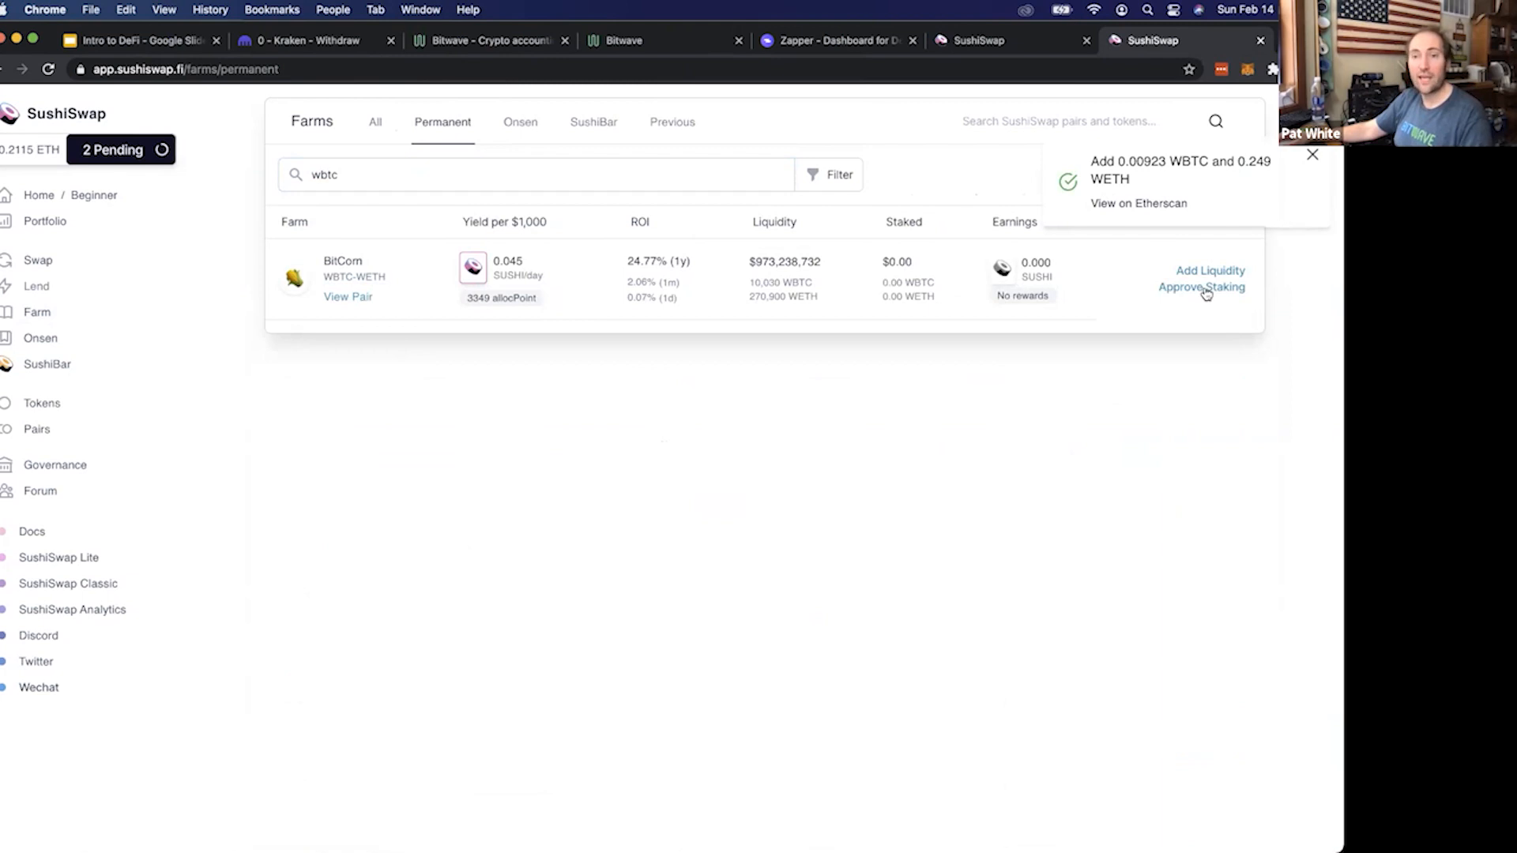
pyautogui.doubleClick(643, 261)
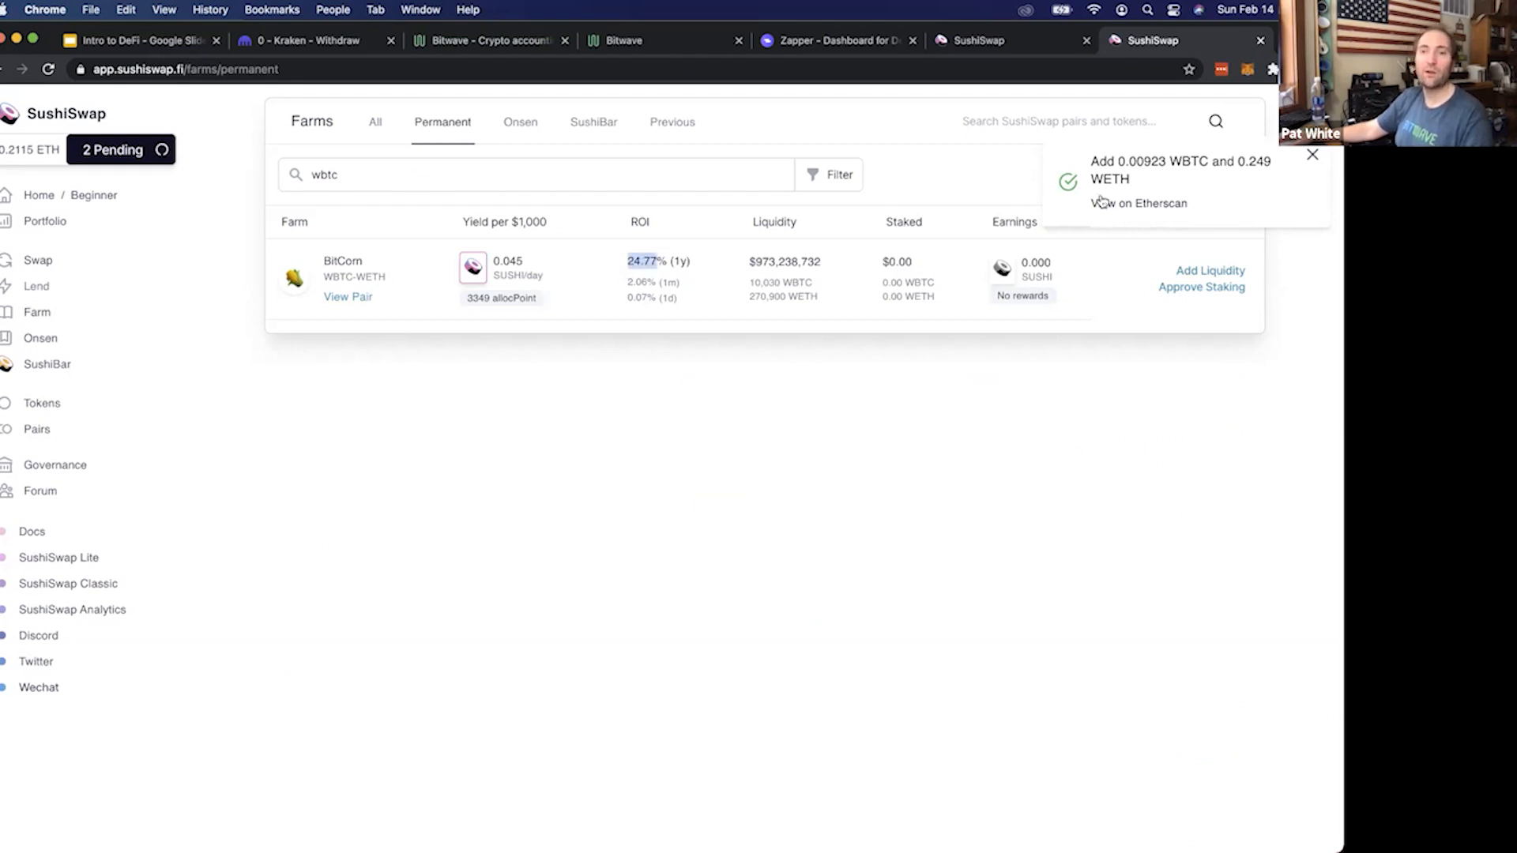
pyautogui.click(1314, 157)
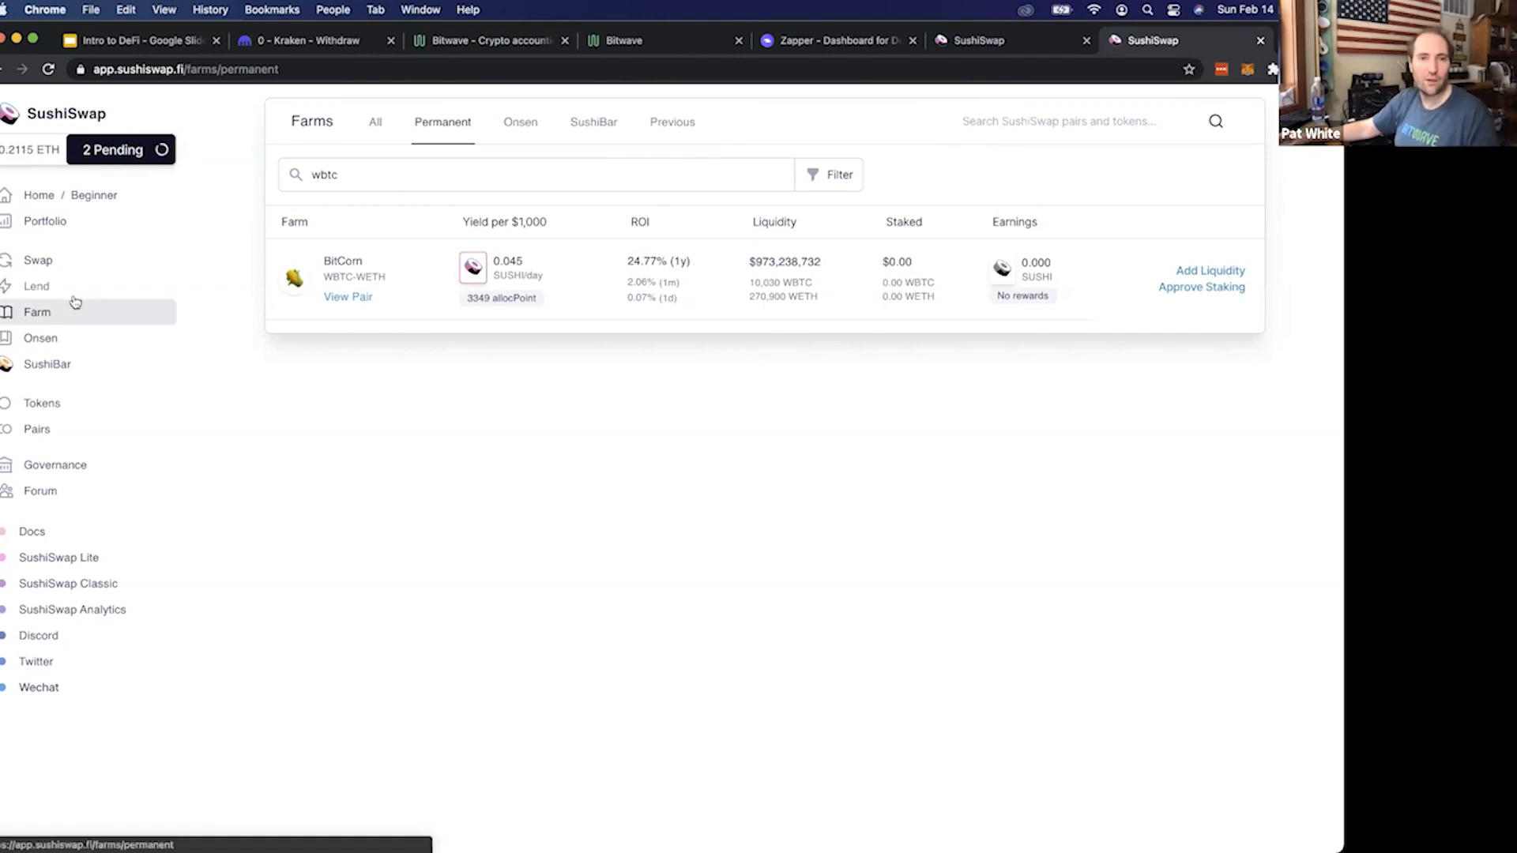
# Clear the farm filter and sort the full list by ROI in descending order
pyautogui.doubleClick(388, 182)
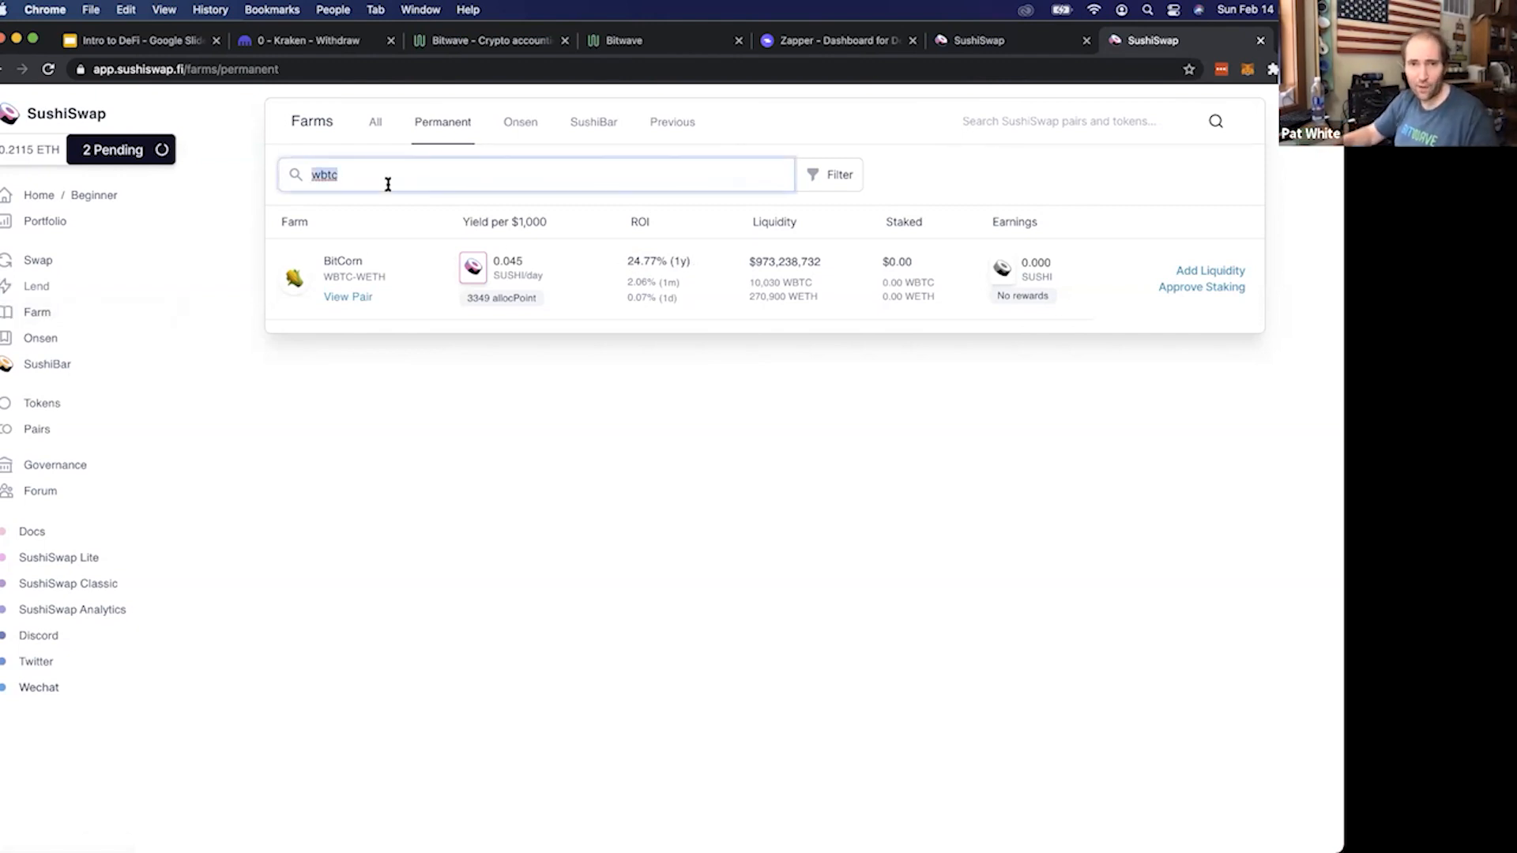
pyautogui.press('BackSpace')
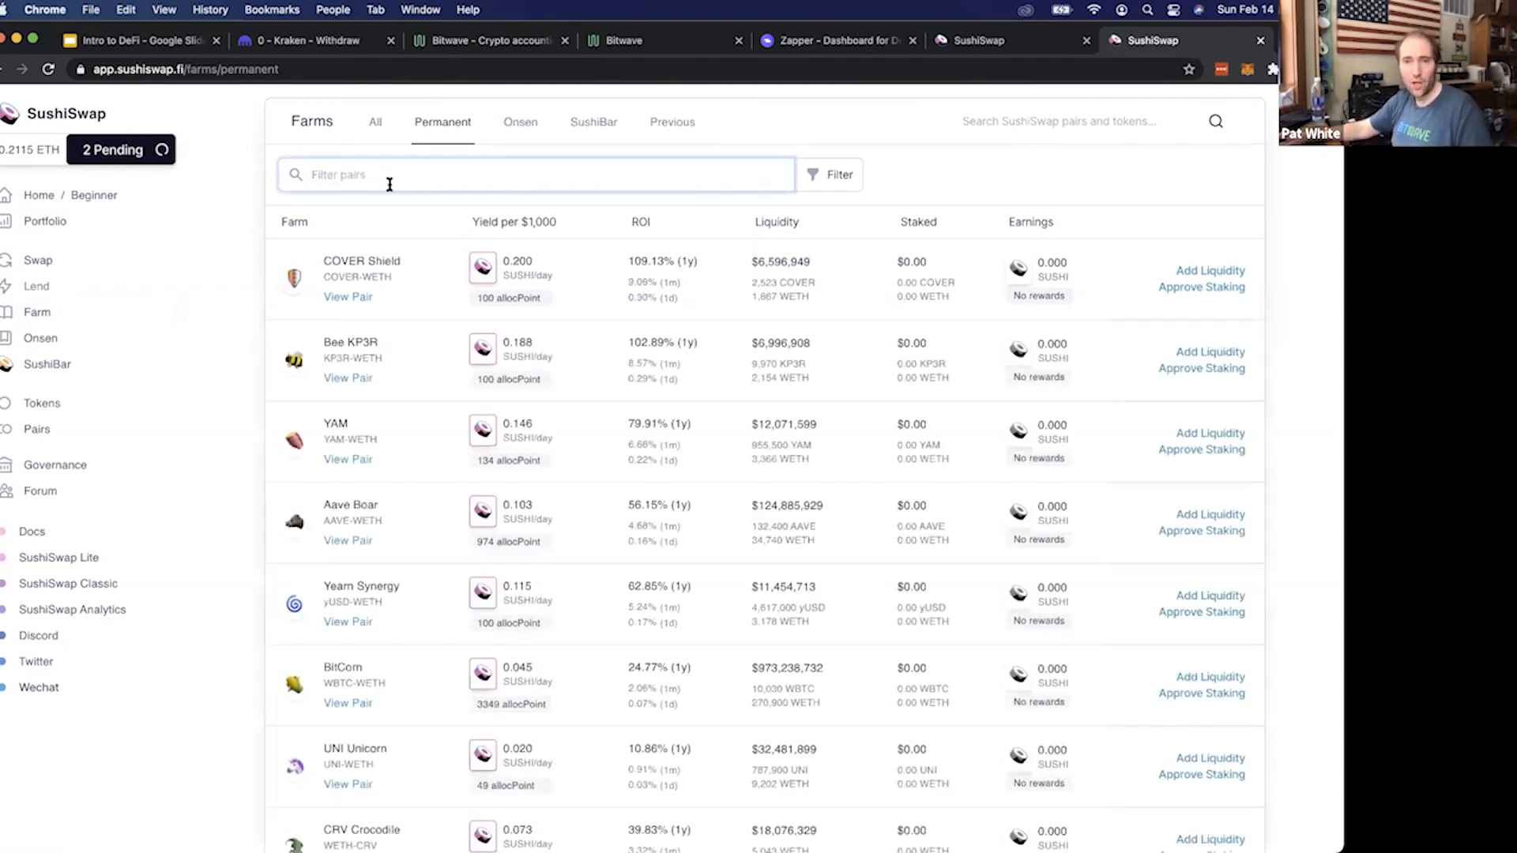
pyautogui.click(653, 226)
pyautogui.click(670, 224)
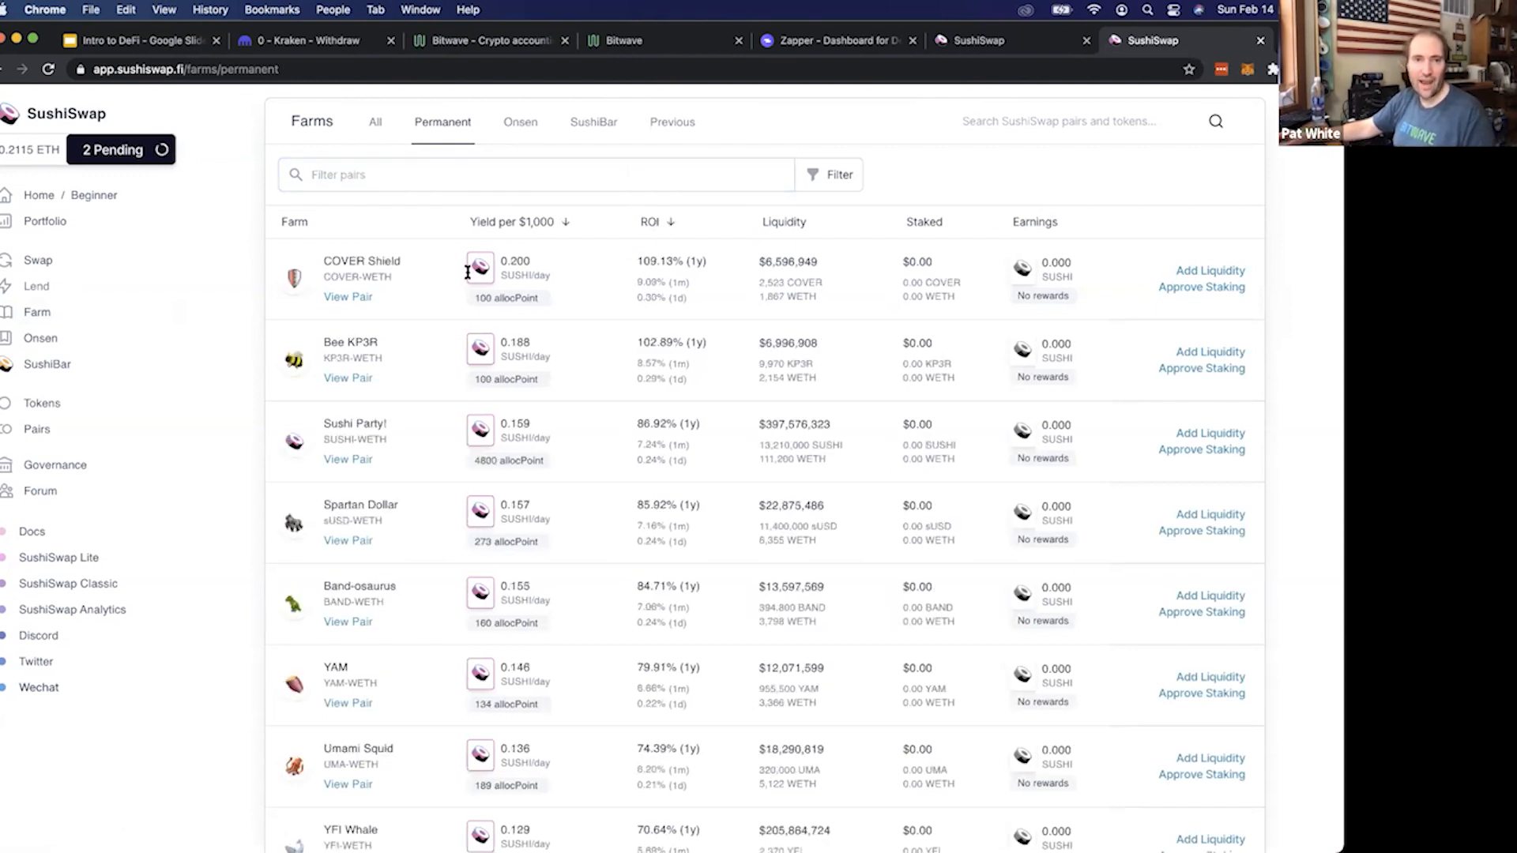
# Examine the COVER-WETH farm's daily SUSHI yield, ROI and liquidity
pyautogui.moveTo(316, 257); pyautogui.dragTo(605, 282)
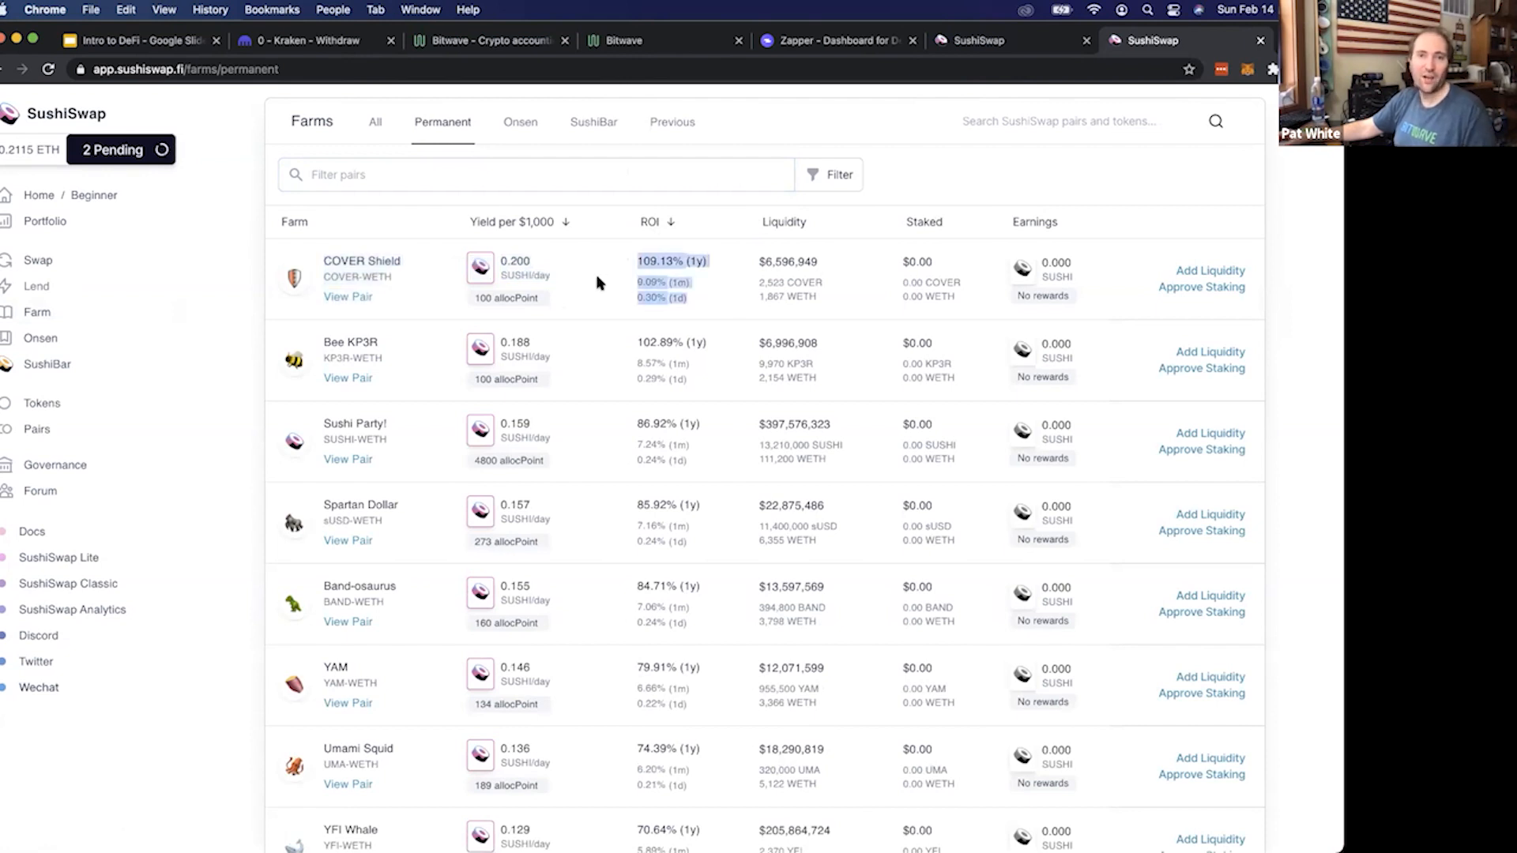
pyautogui.click(742, 301)
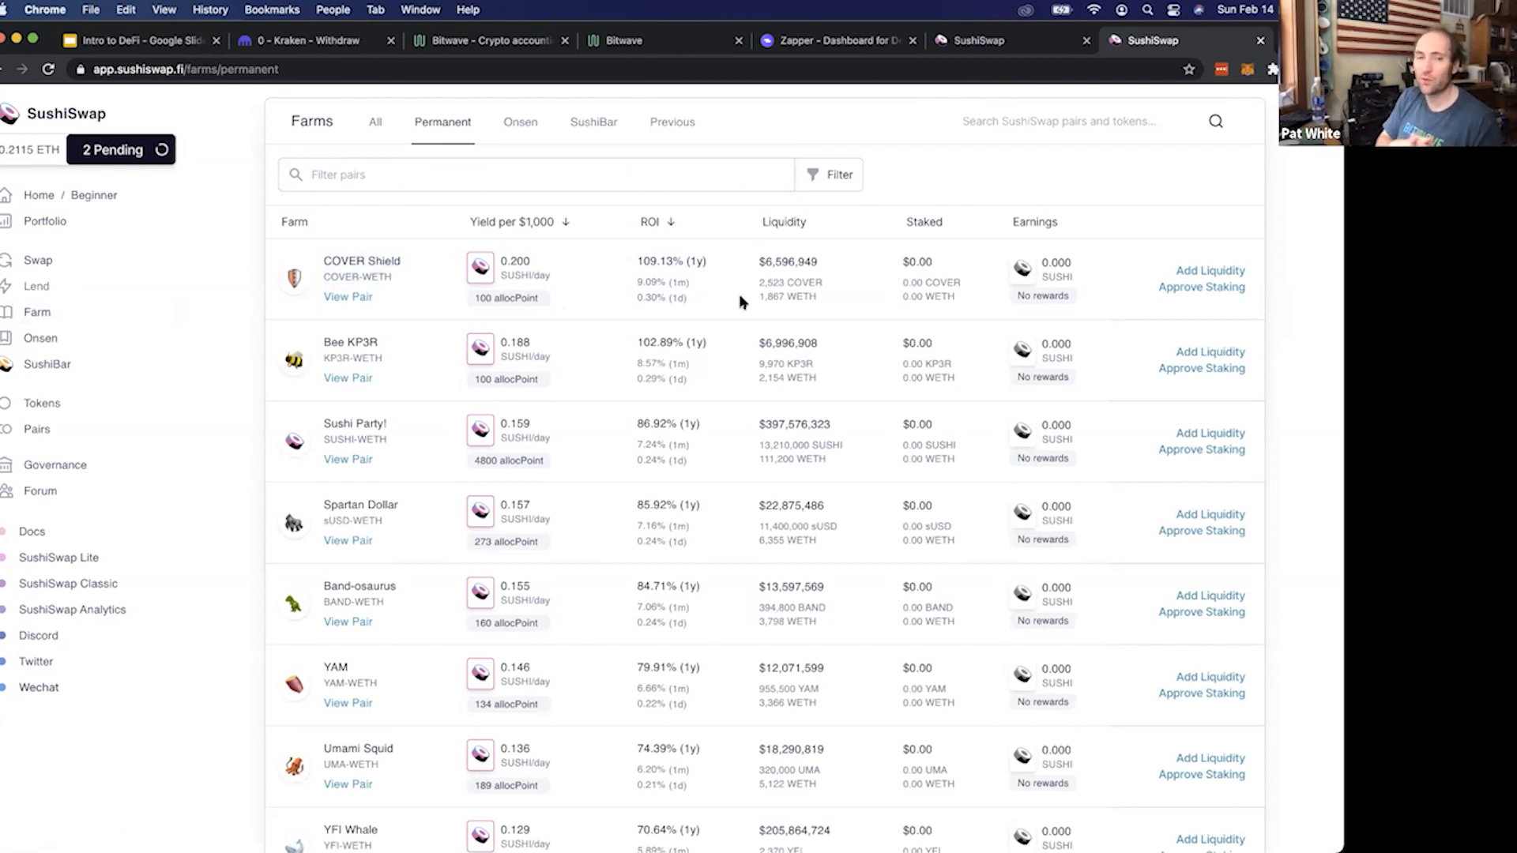
pyautogui.moveTo(508, 274); pyautogui.dragTo(557, 274)
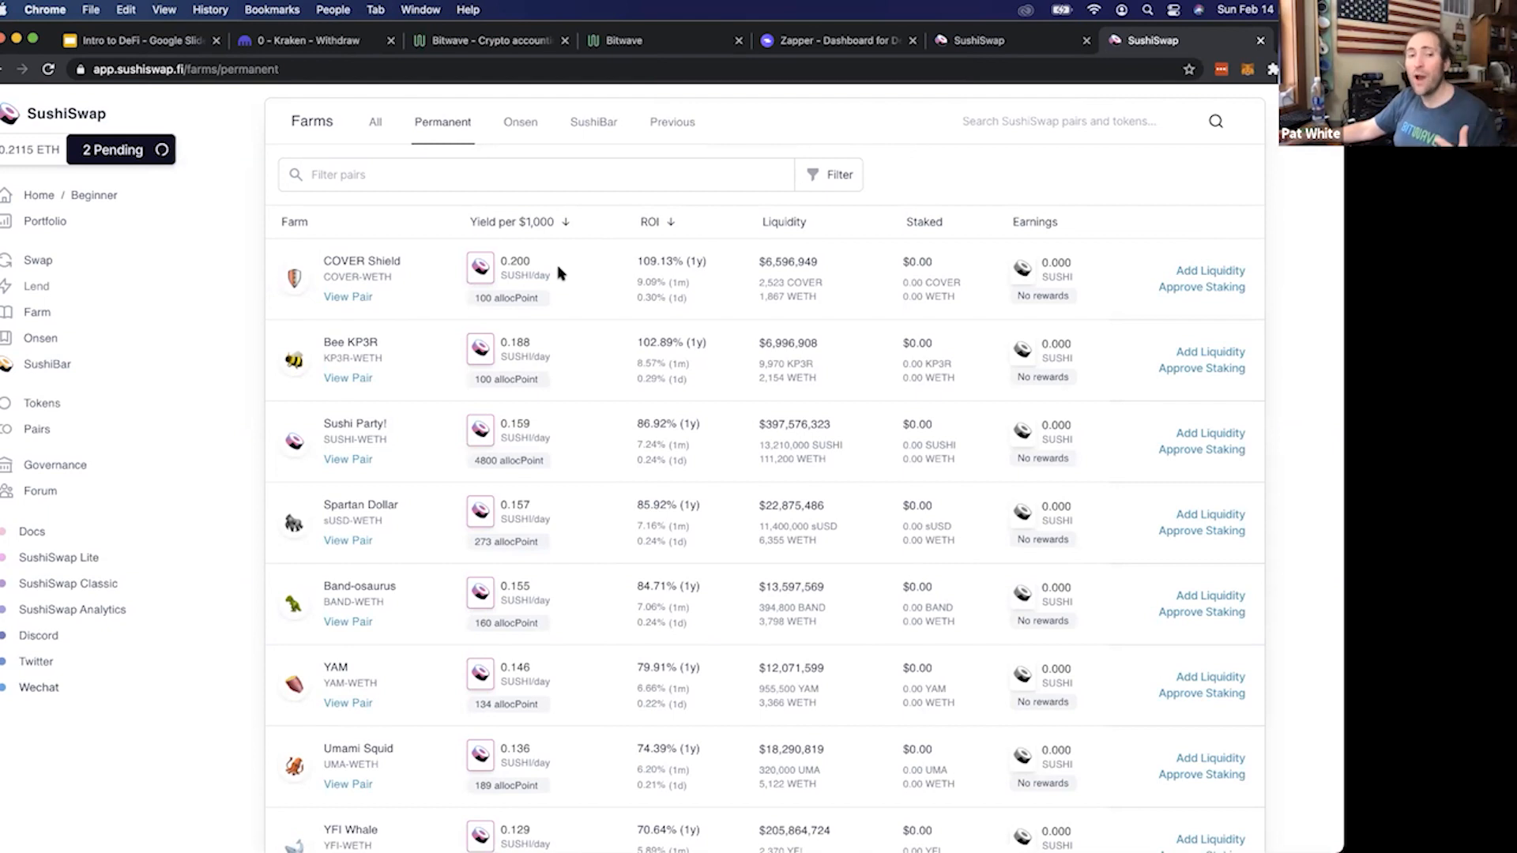
pyautogui.moveTo(329, 276); pyautogui.dragTo(362, 277)
pyautogui.click(519, 277)
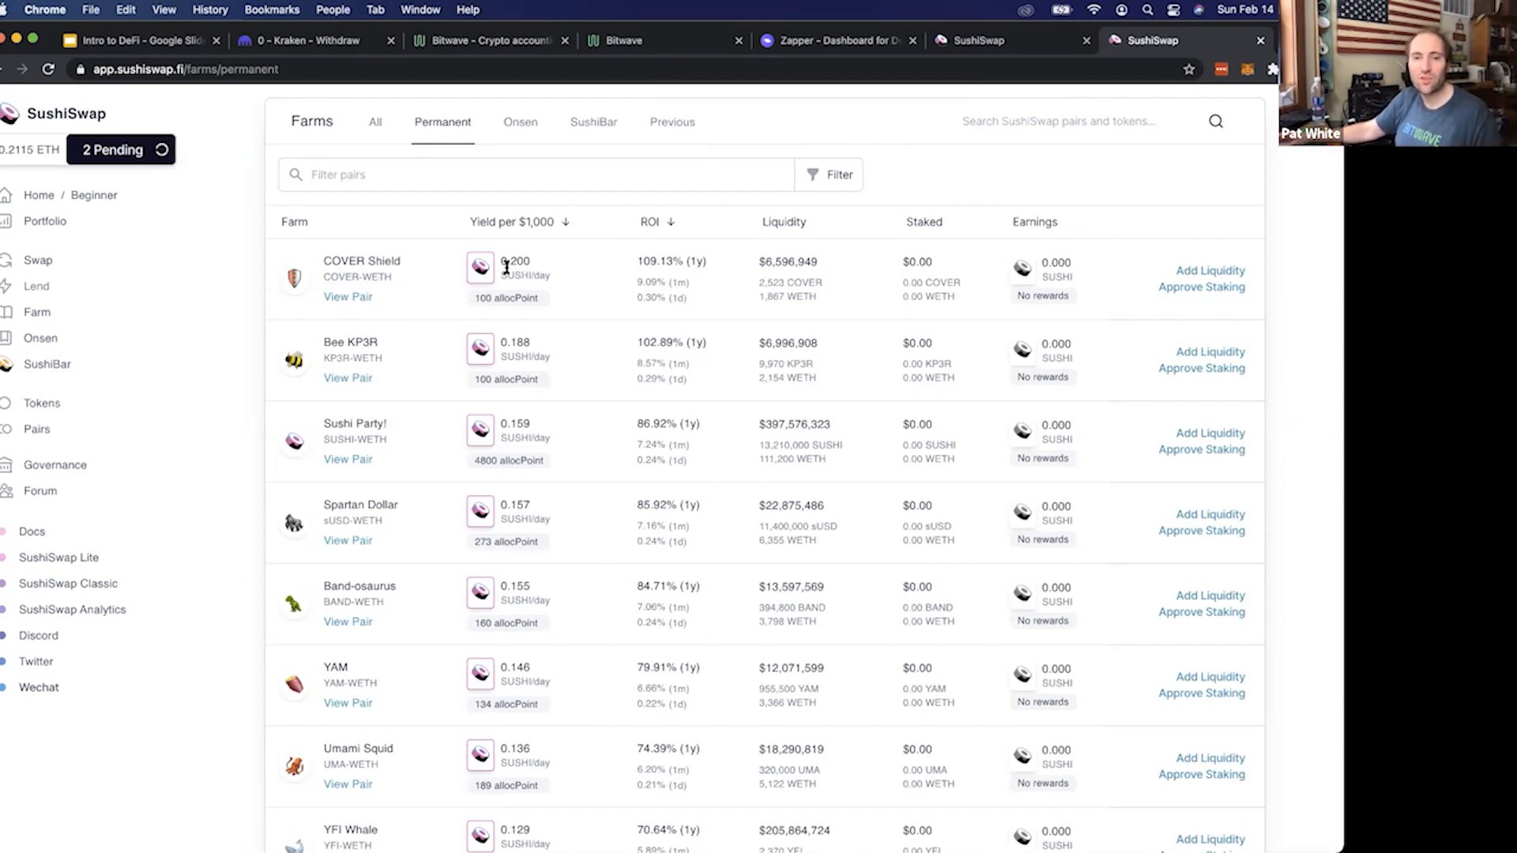
pyautogui.moveTo(372, 273); pyautogui.dragTo(330, 277)
pyautogui.click(329, 277)
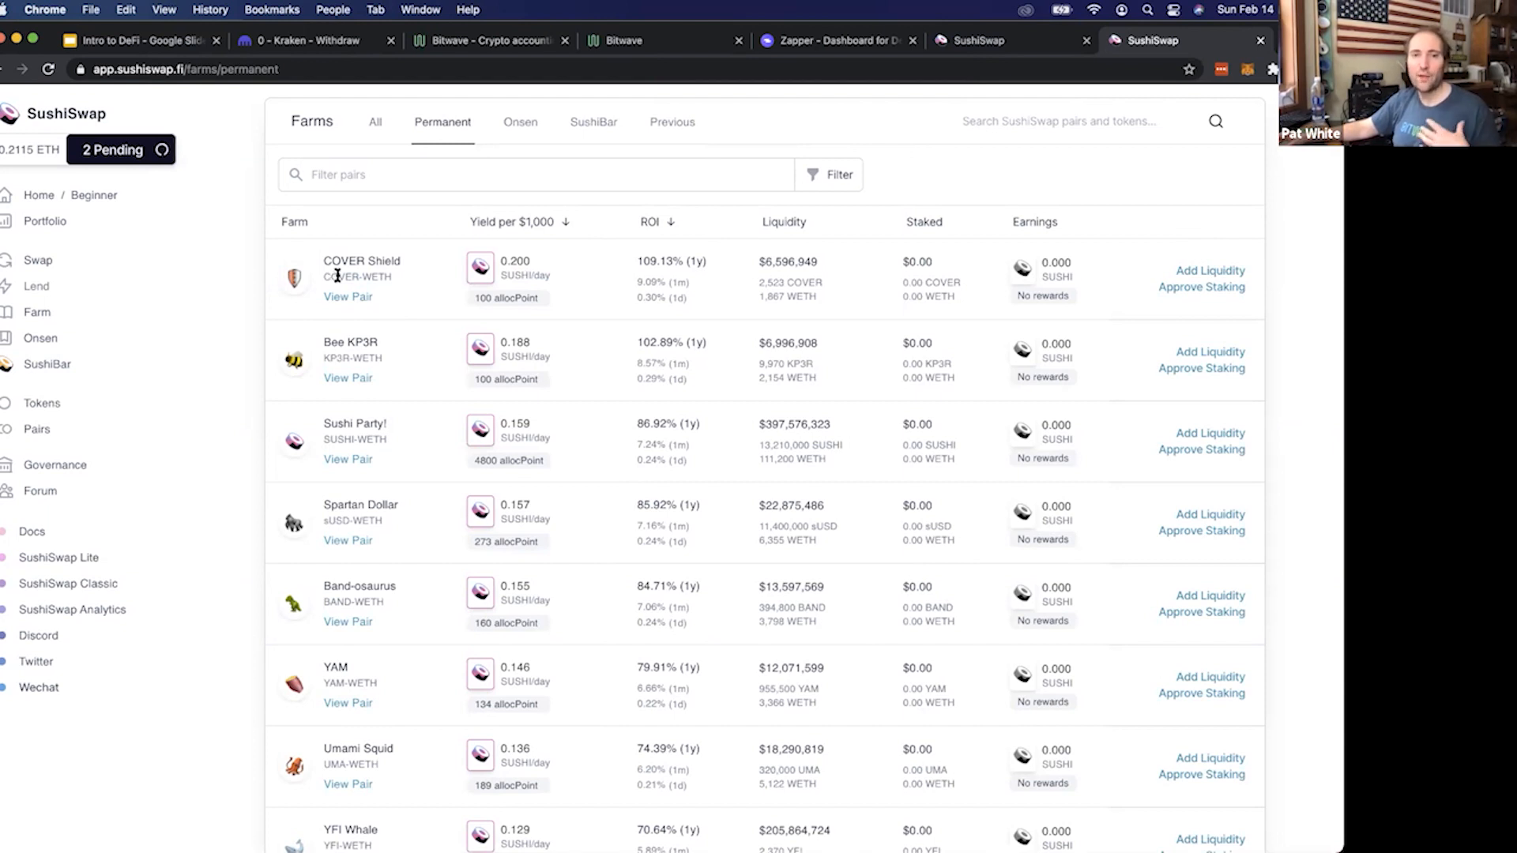
pyautogui.doubleClick(759, 266)
pyautogui.click(803, 265)
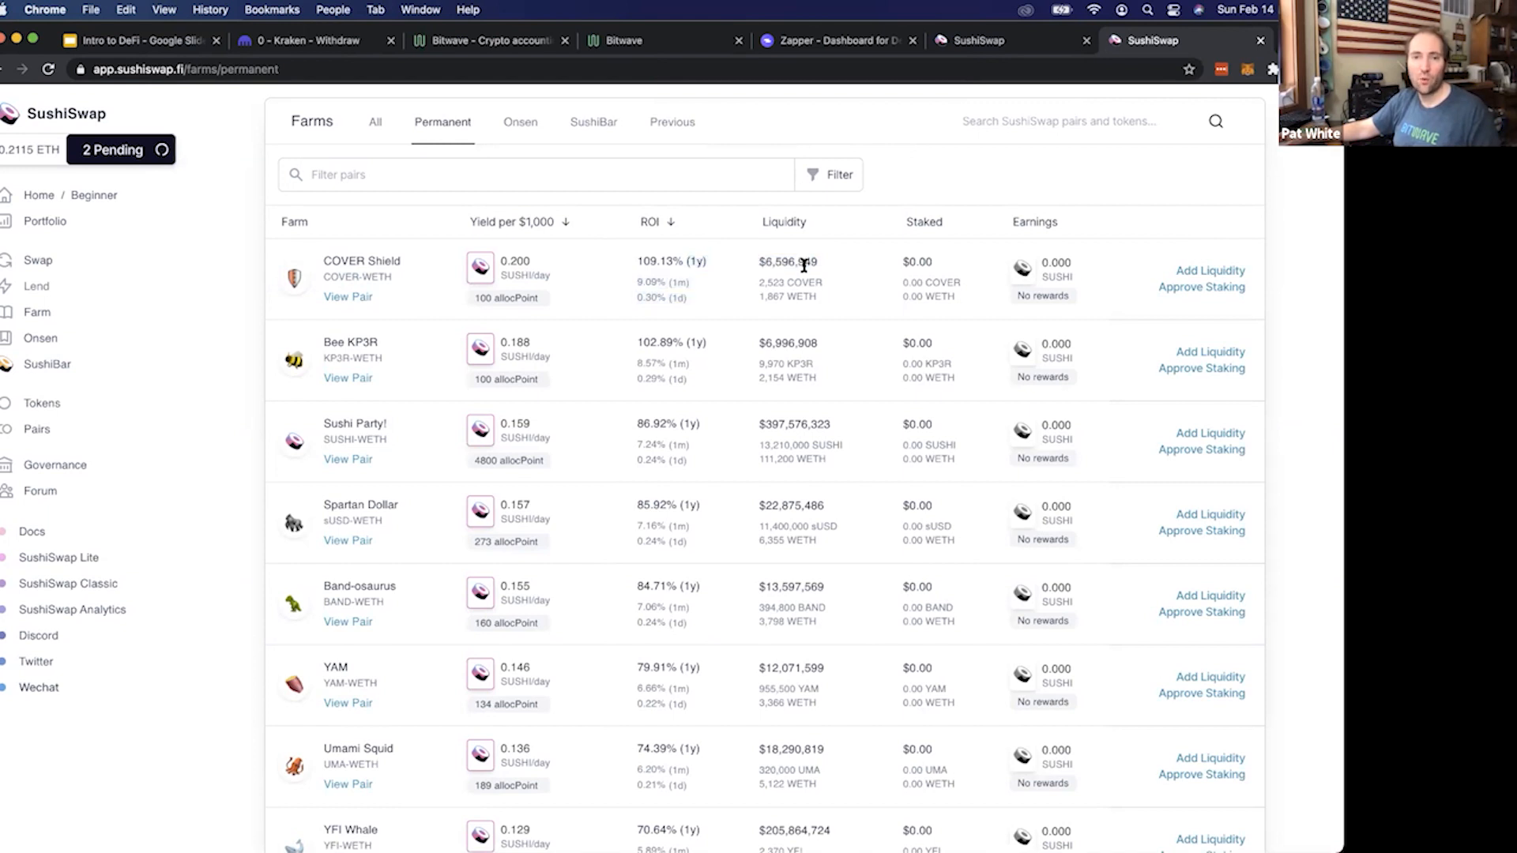
pyautogui.doubleClick(804, 265)
pyautogui.click(501, 262)
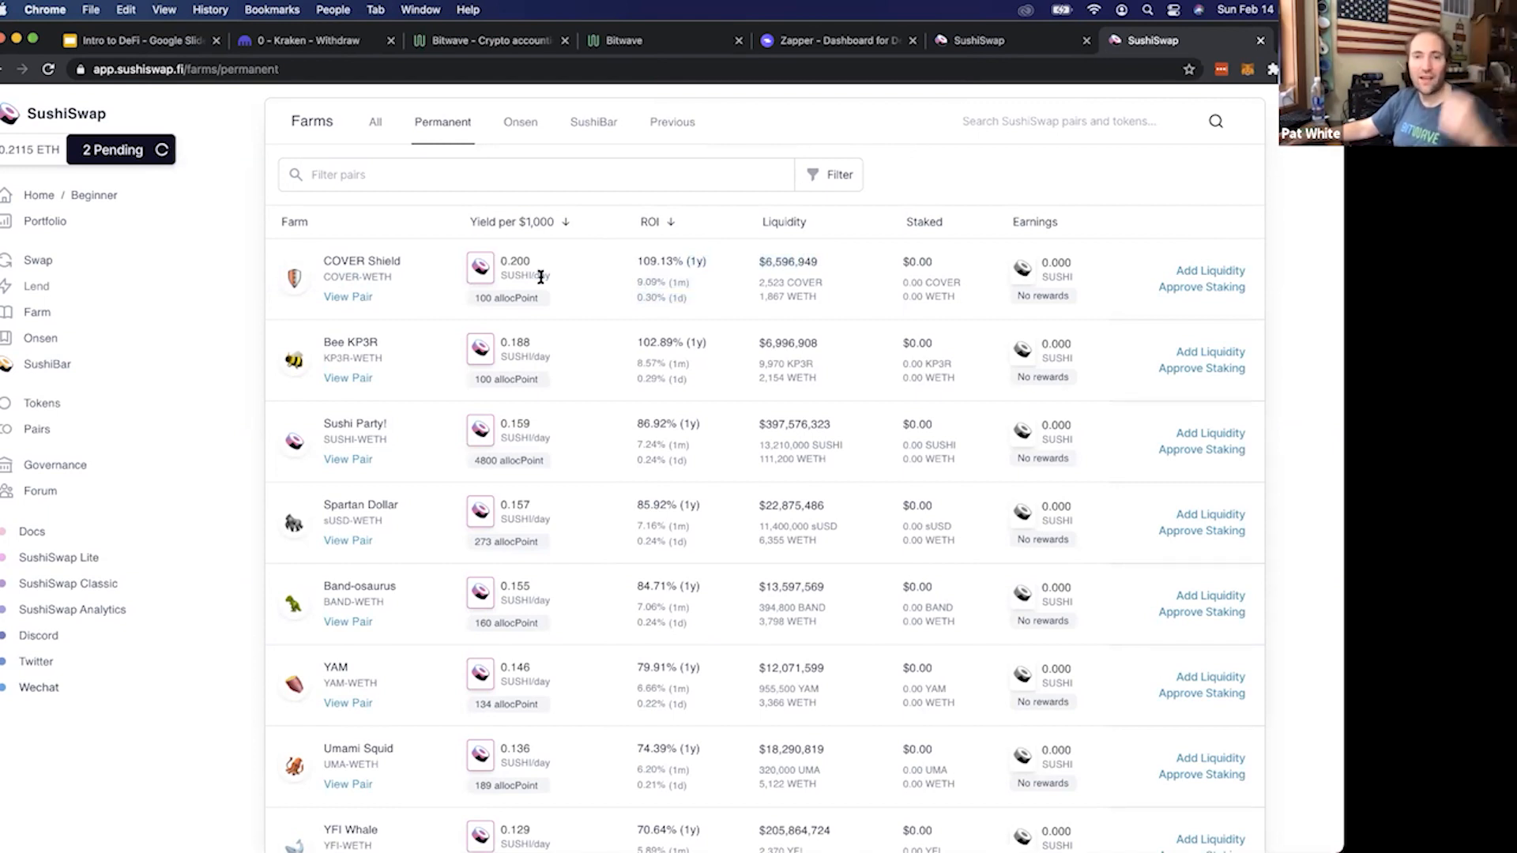
pyautogui.doubleClick(745, 263)
pyautogui.click(745, 263)
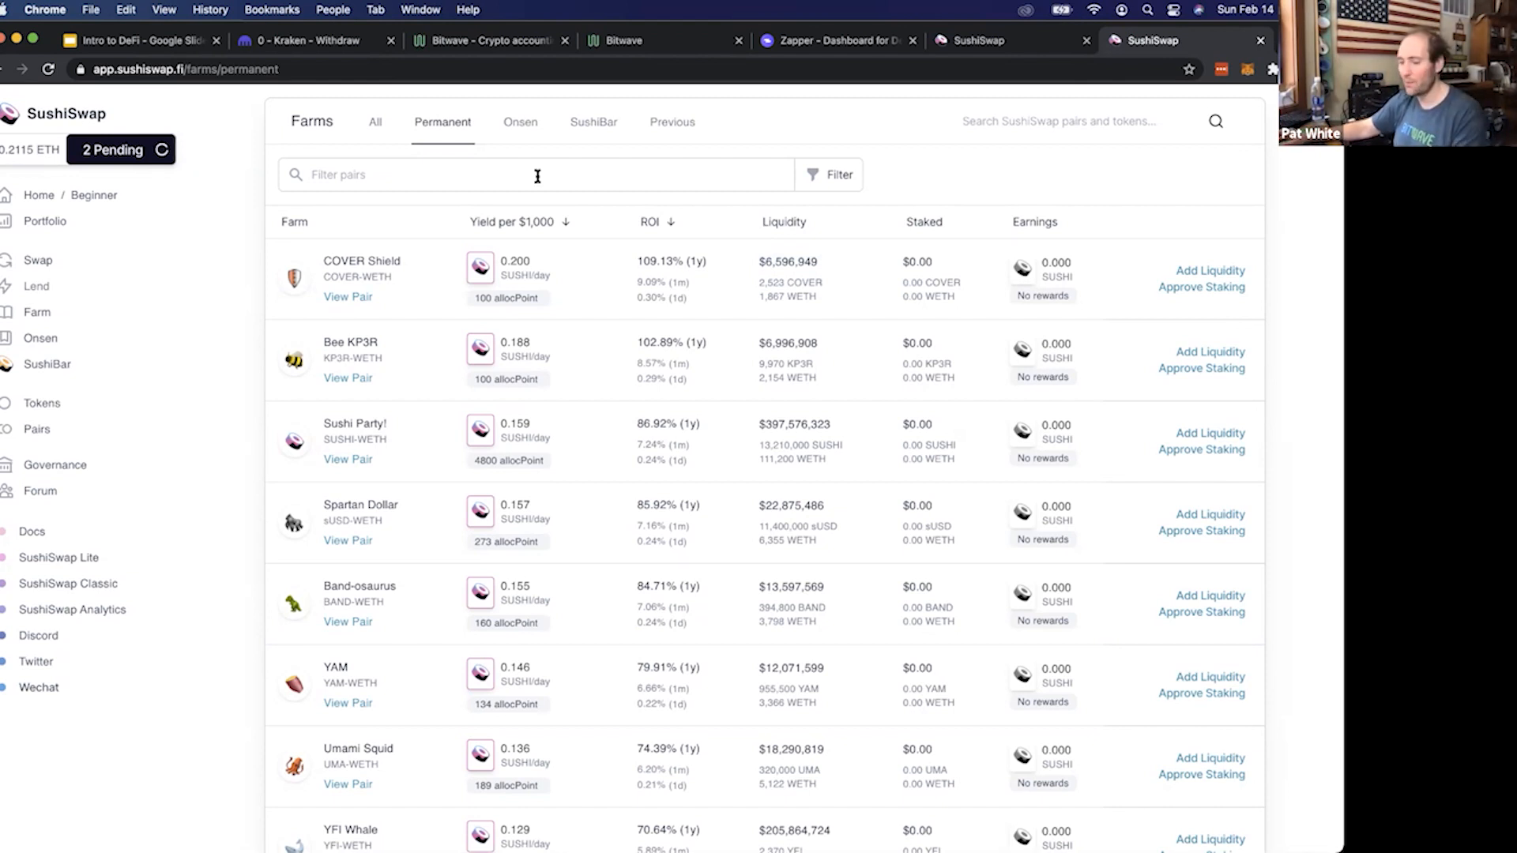
# Filter the permanent farms by "wbtc"
pyautogui.click(498, 174)
pyautogui.write('wbtc')
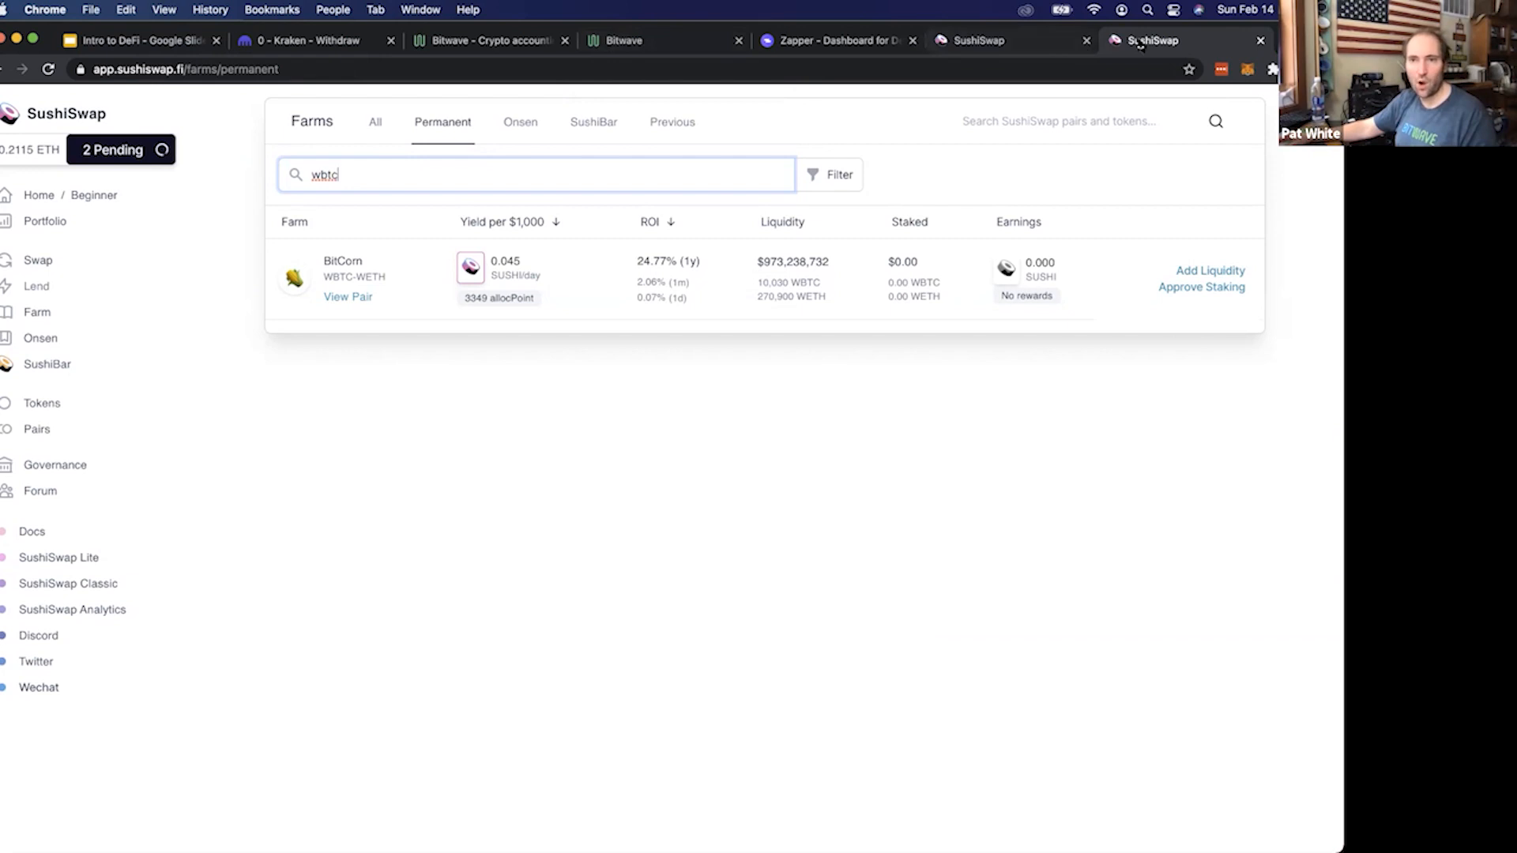
# Open the Add Liquidity transaction from MetaMask's activity history on Etherscan
pyautogui.click(1245, 71)
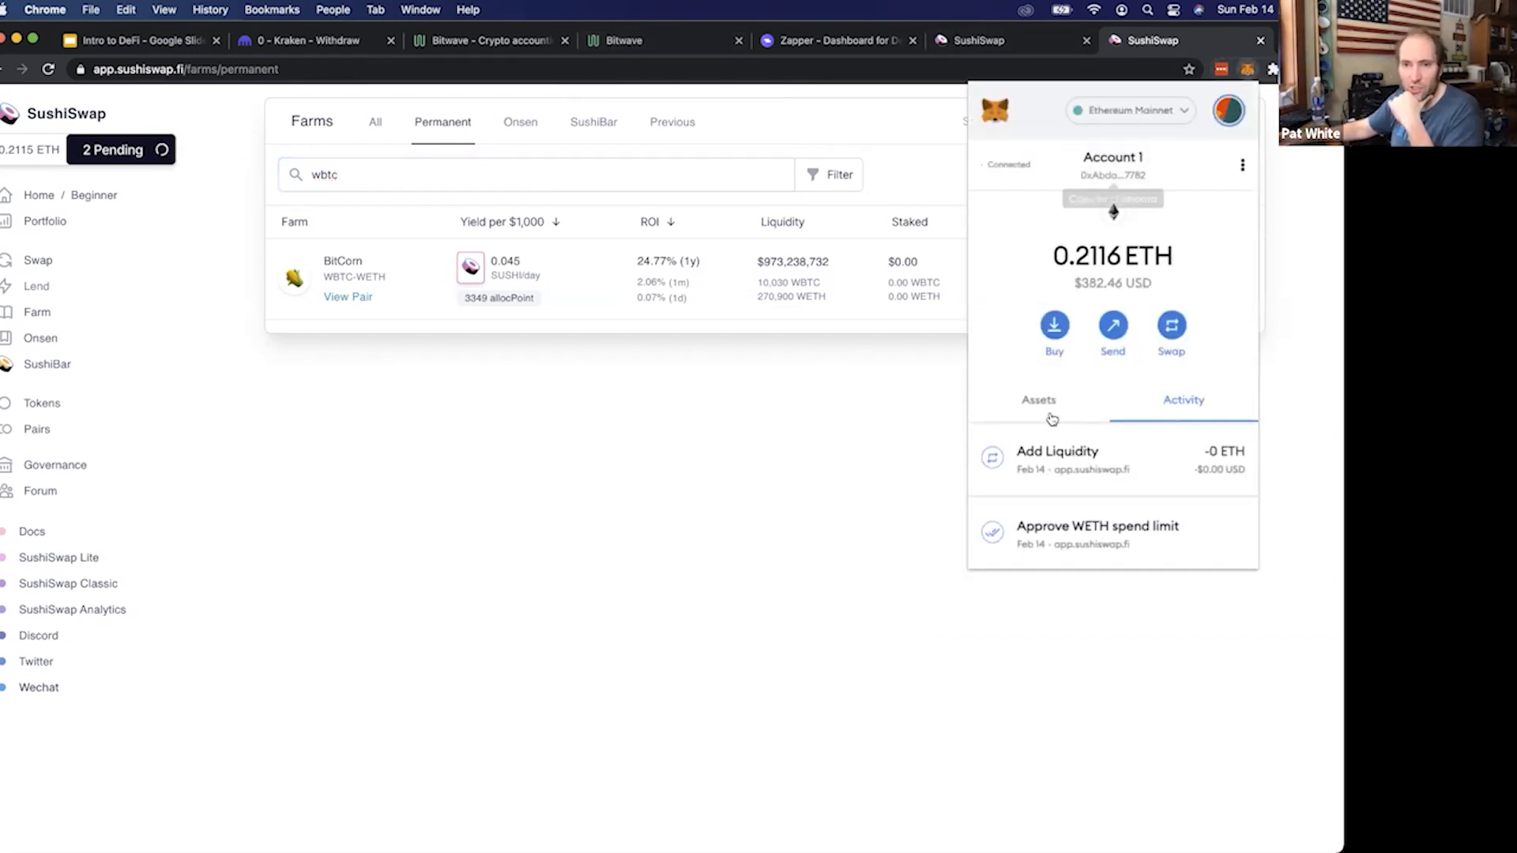
pyautogui.scroll(-4, 1119, 438)
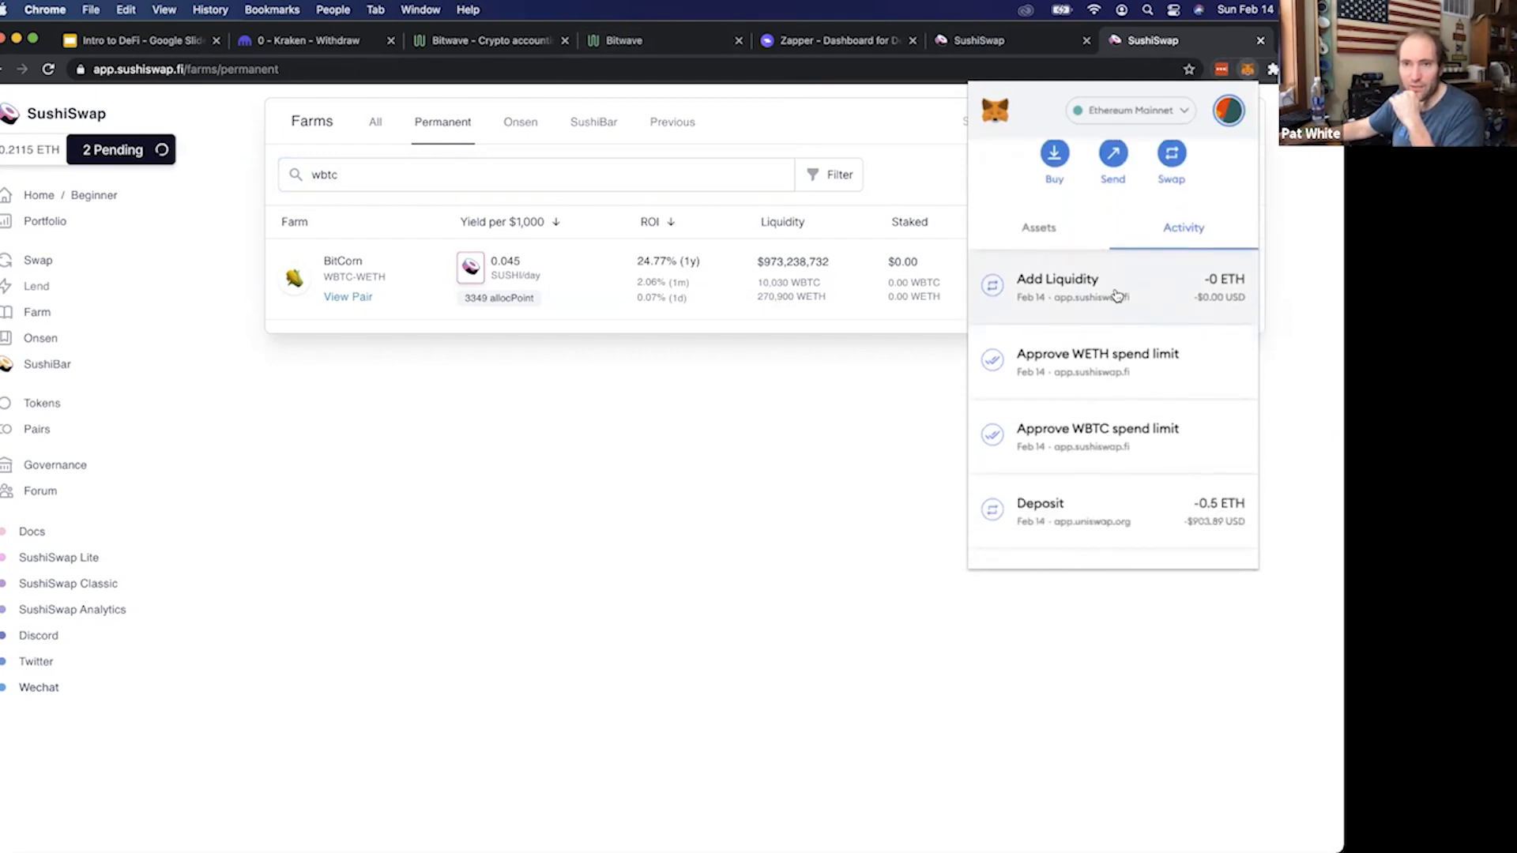
pyautogui.click(1117, 295)
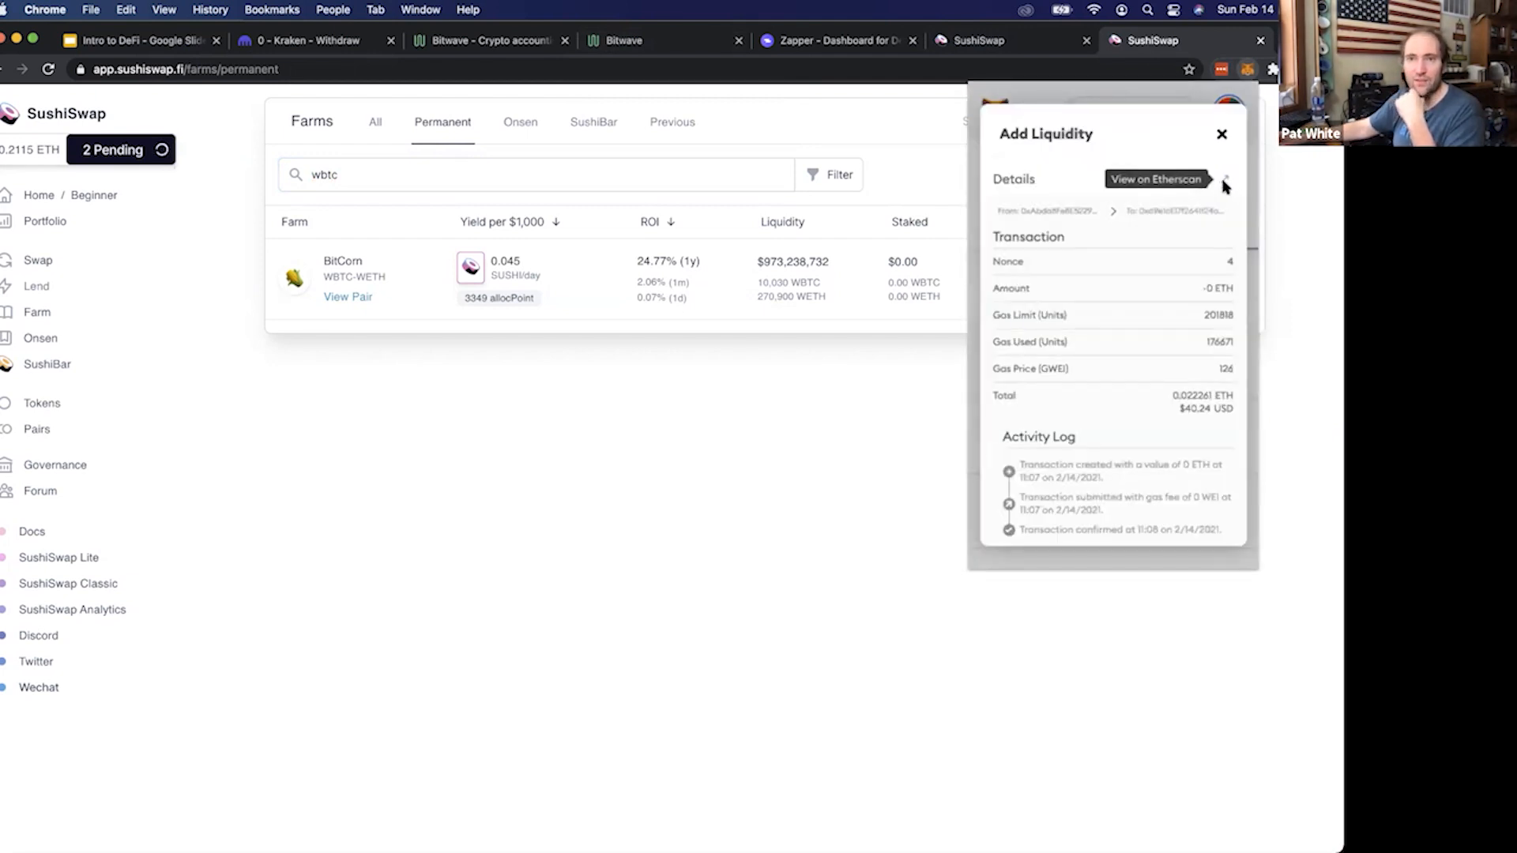
pyautogui.click(1225, 180)
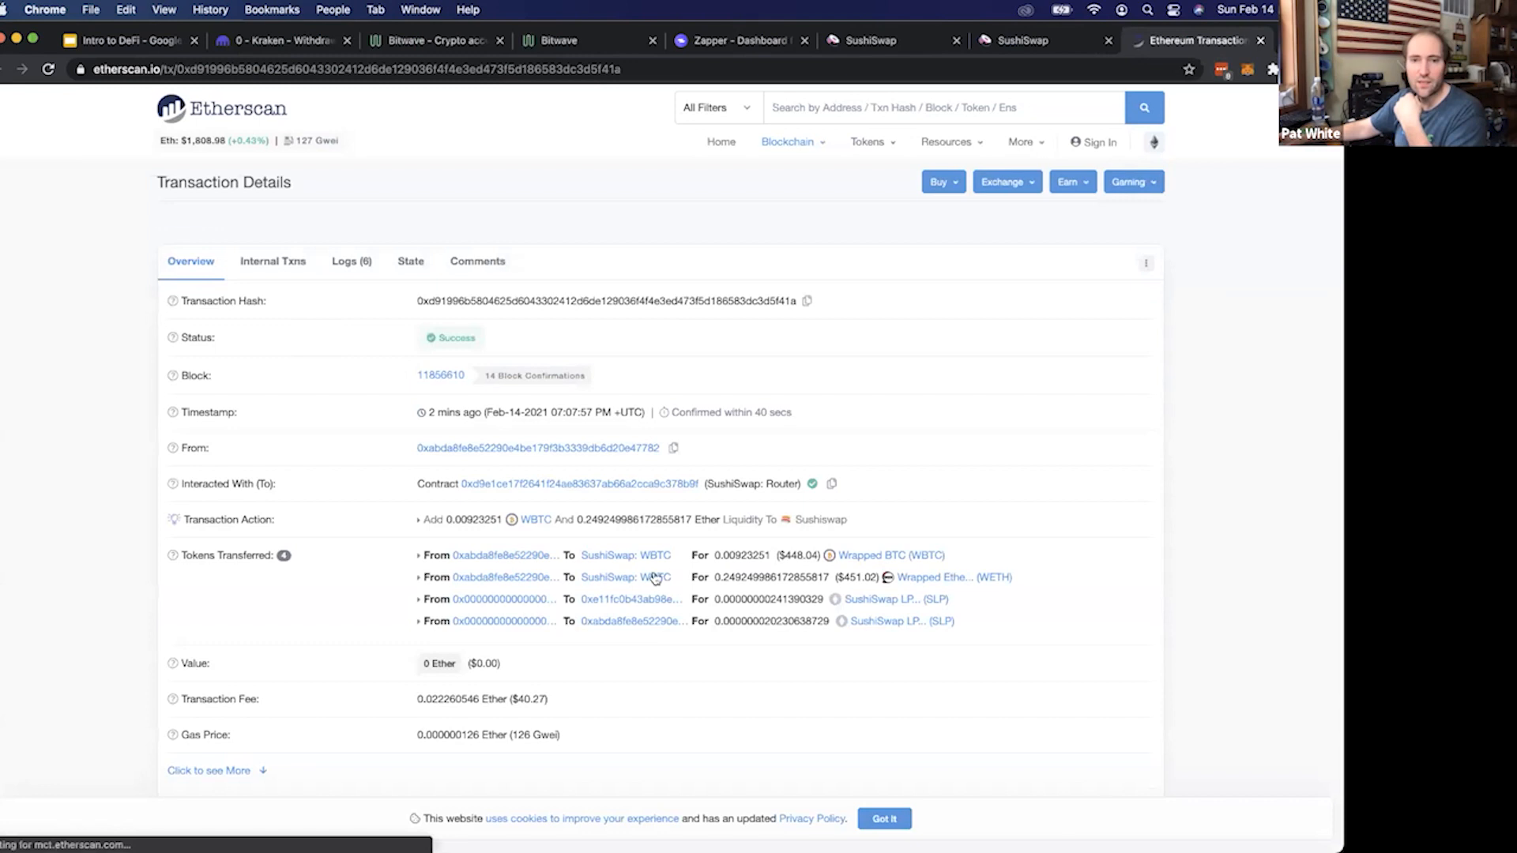
# Examine the WBTC and WETH amounts transferred to SushiSwap in the liquidity transaction
pyautogui.moveTo(424, 556); pyautogui.dragTo(812, 556)
pyautogui.click(707, 554)
pyautogui.moveTo(690, 555); pyautogui.dragTo(433, 546)
pyautogui.click(733, 552)
pyautogui.moveTo(746, 570)
pyautogui.mouseDown()
pyautogui.moveTo(716, 556)
pyautogui.moveTo(761, 558)
pyautogui.moveTo(765, 578)
pyautogui.mouseUp()
pyautogui.click(717, 556)
pyautogui.click(765, 578)
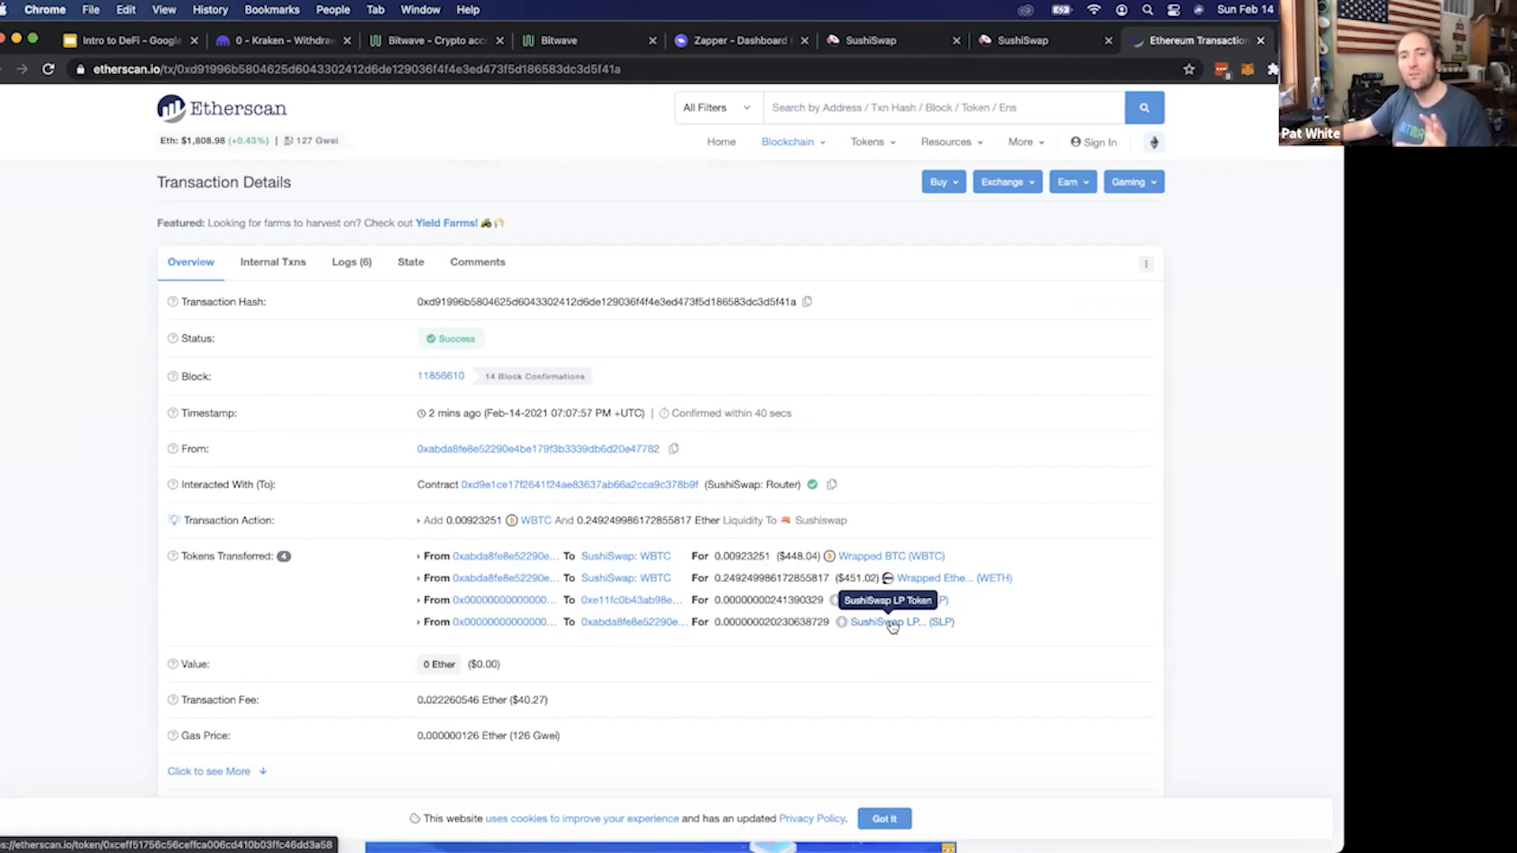
# Open the SushiSwap LP token's Etherscan page and copy its contract address
pyautogui.moveTo(857, 578); pyautogui.dragTo(756, 558)
pyautogui.click(756, 558)
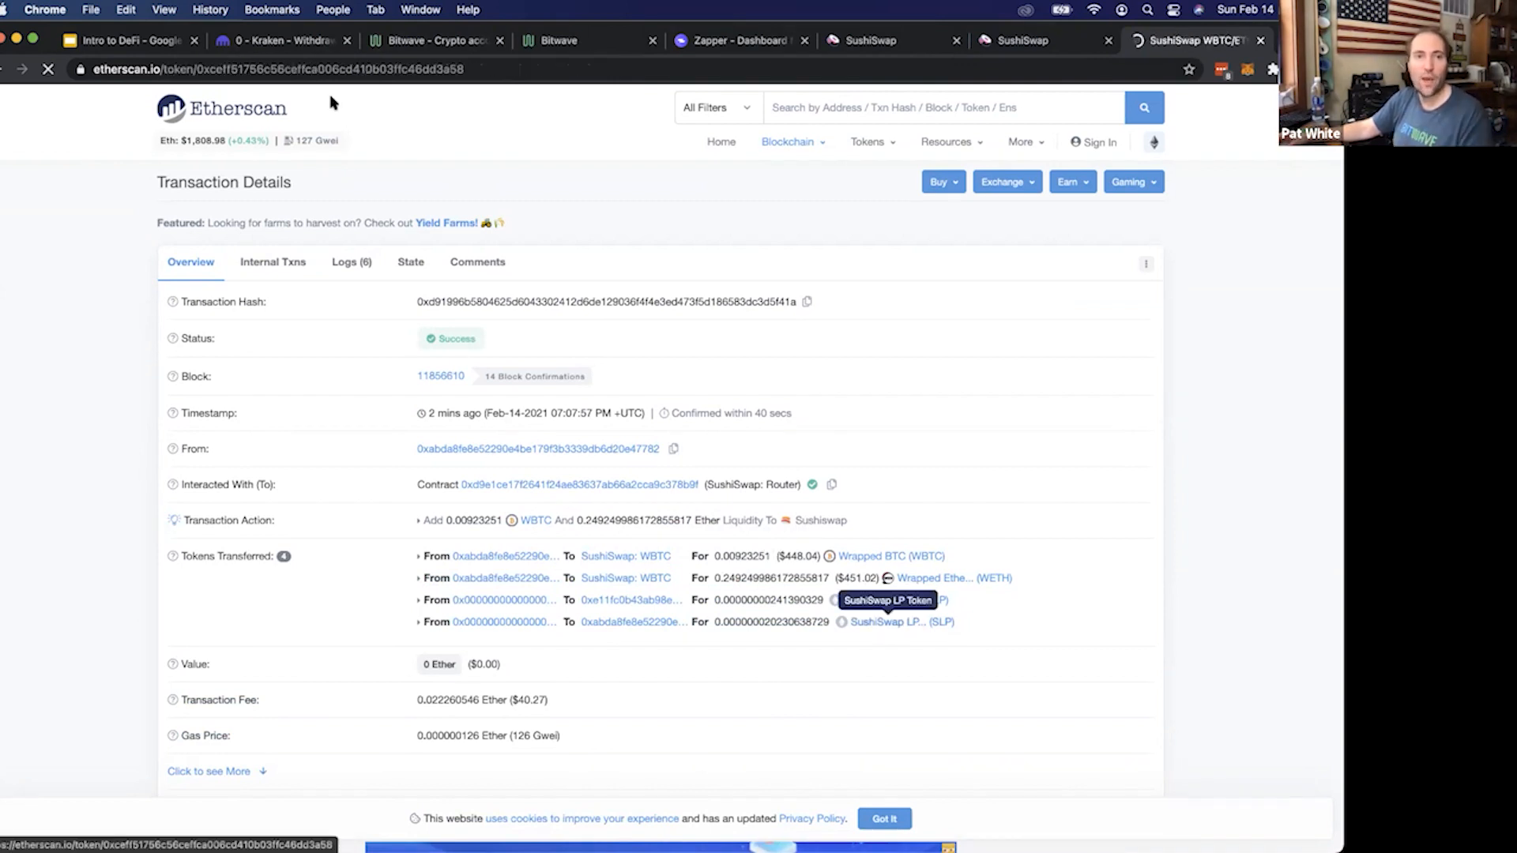
pyautogui.doubleClick(339, 70)
pyautogui.press('super+c')
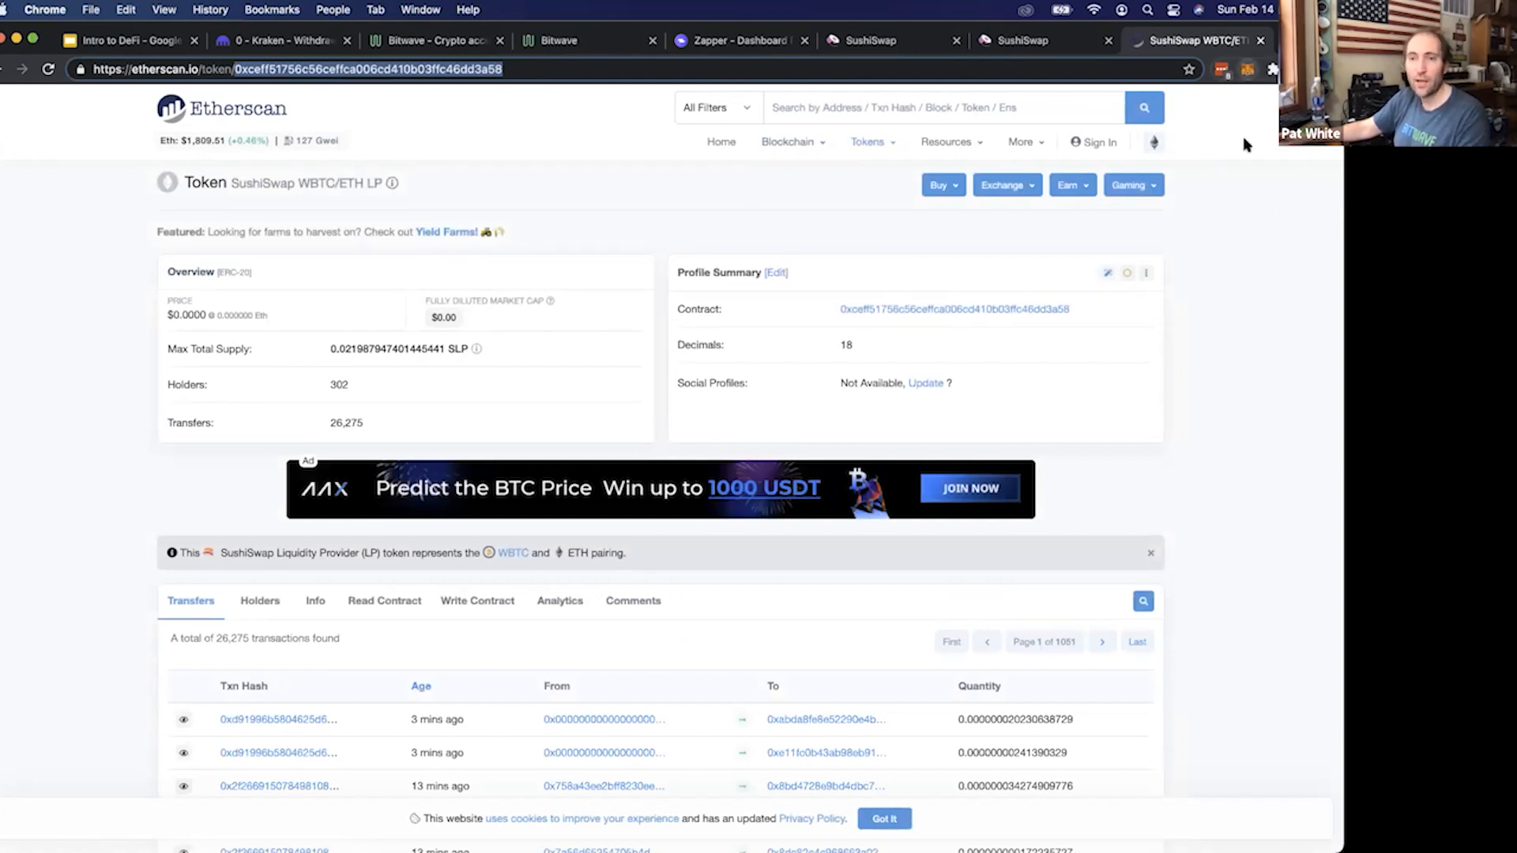
# Start adding a custom token in MetaMask and paste the copied LP token address as its contract address
pyautogui.click(1248, 70)
pyautogui.click(1049, 403)
pyautogui.scroll(-3, 1104, 479)
pyautogui.scroll(-1, 1104, 479)
pyautogui.click(1090, 532)
pyautogui.click(1114, 221)
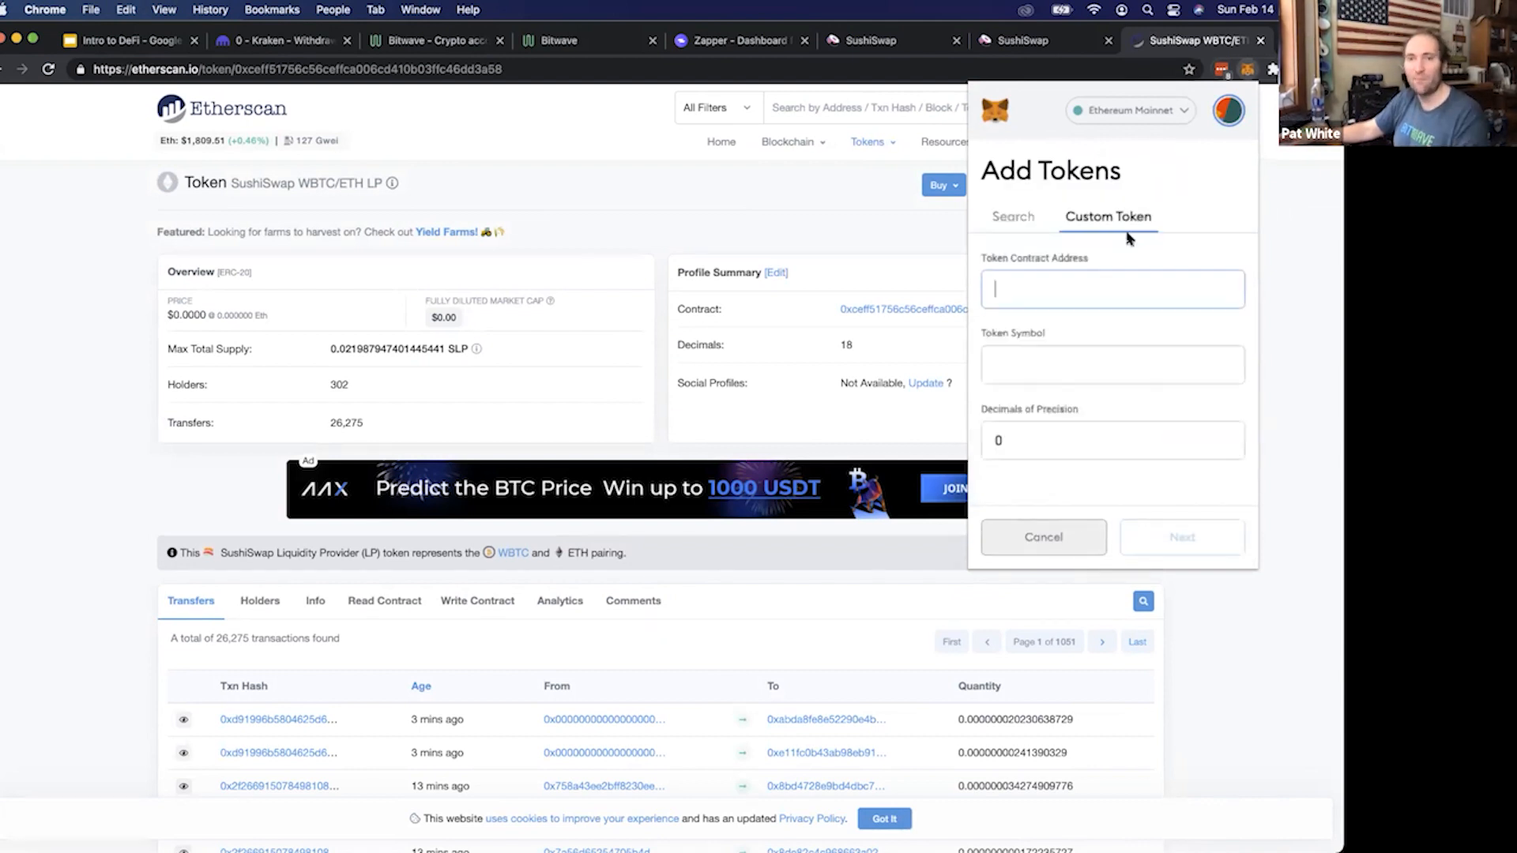
pyautogui.press('super+v')
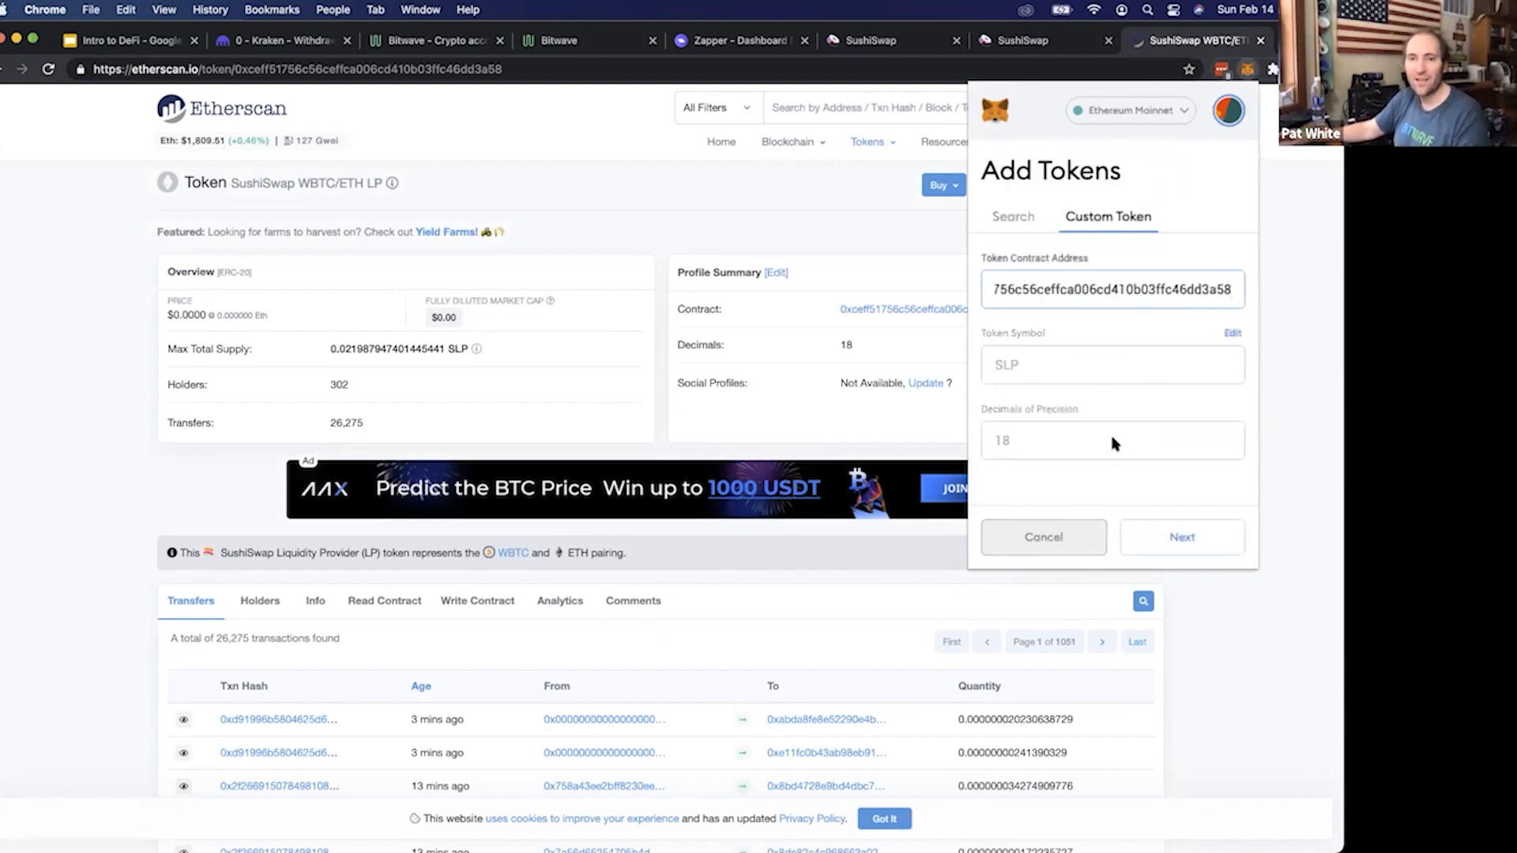
# Change the custom token's symbol to SLPWBTCWETH and add the token to the wallet
pyautogui.click(1233, 333)
pyautogui.write('WBTCWETH')
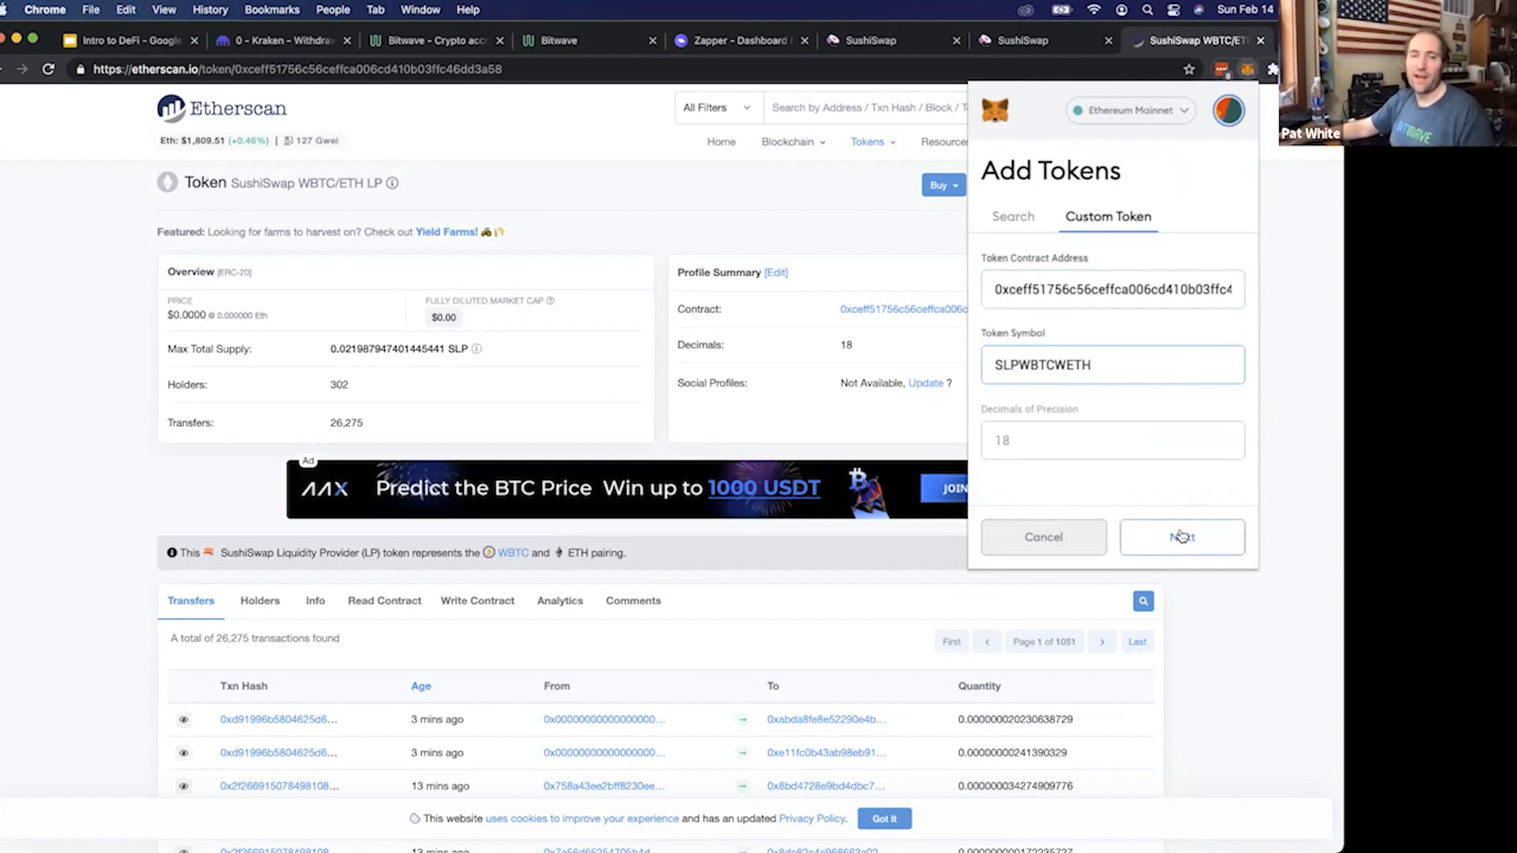
pyautogui.click(1181, 537)
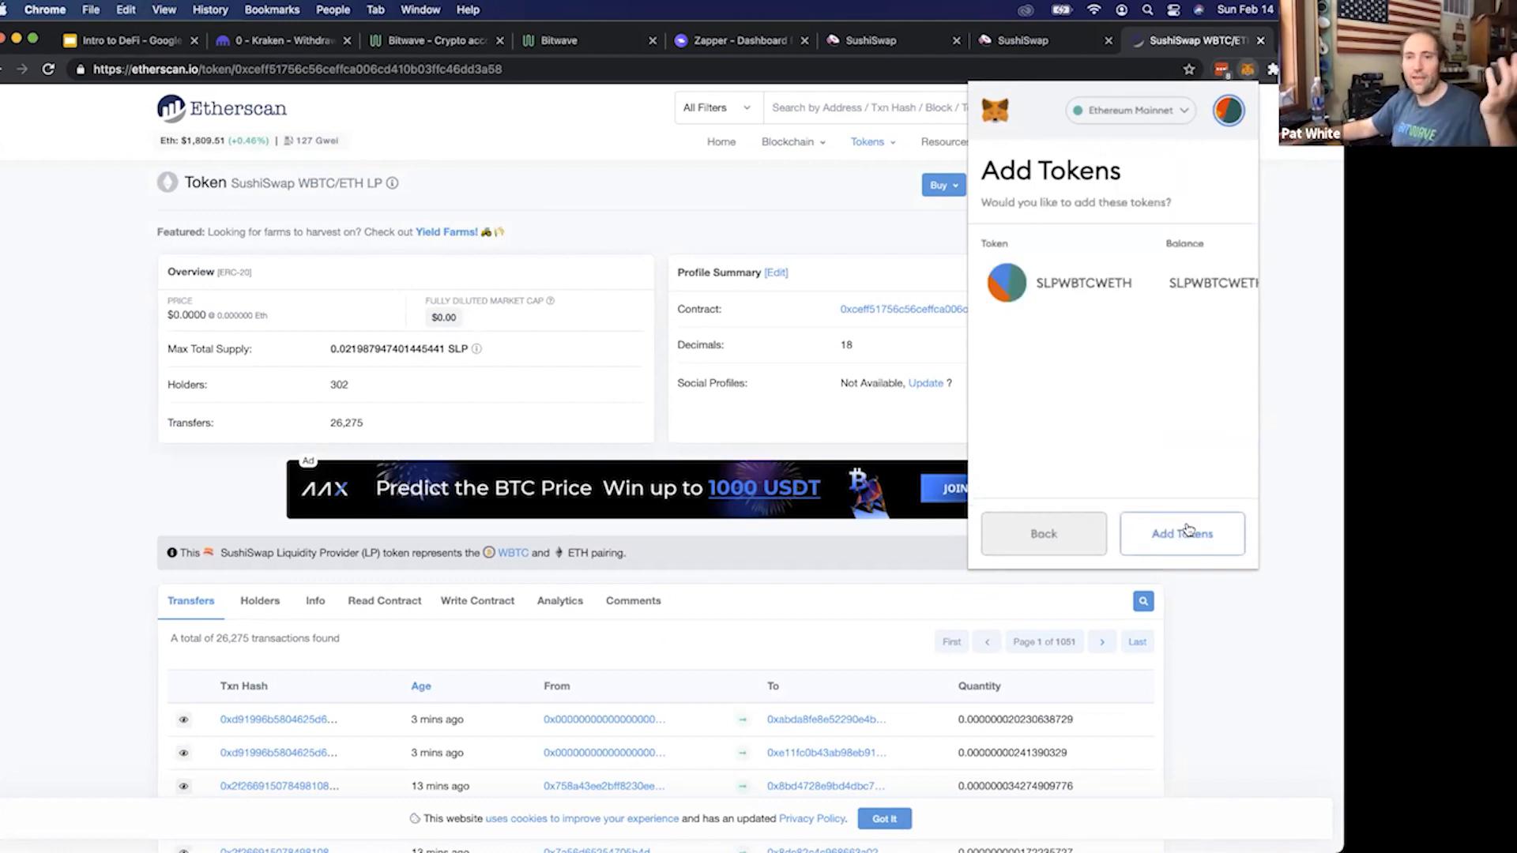
pyautogui.click(1171, 533)
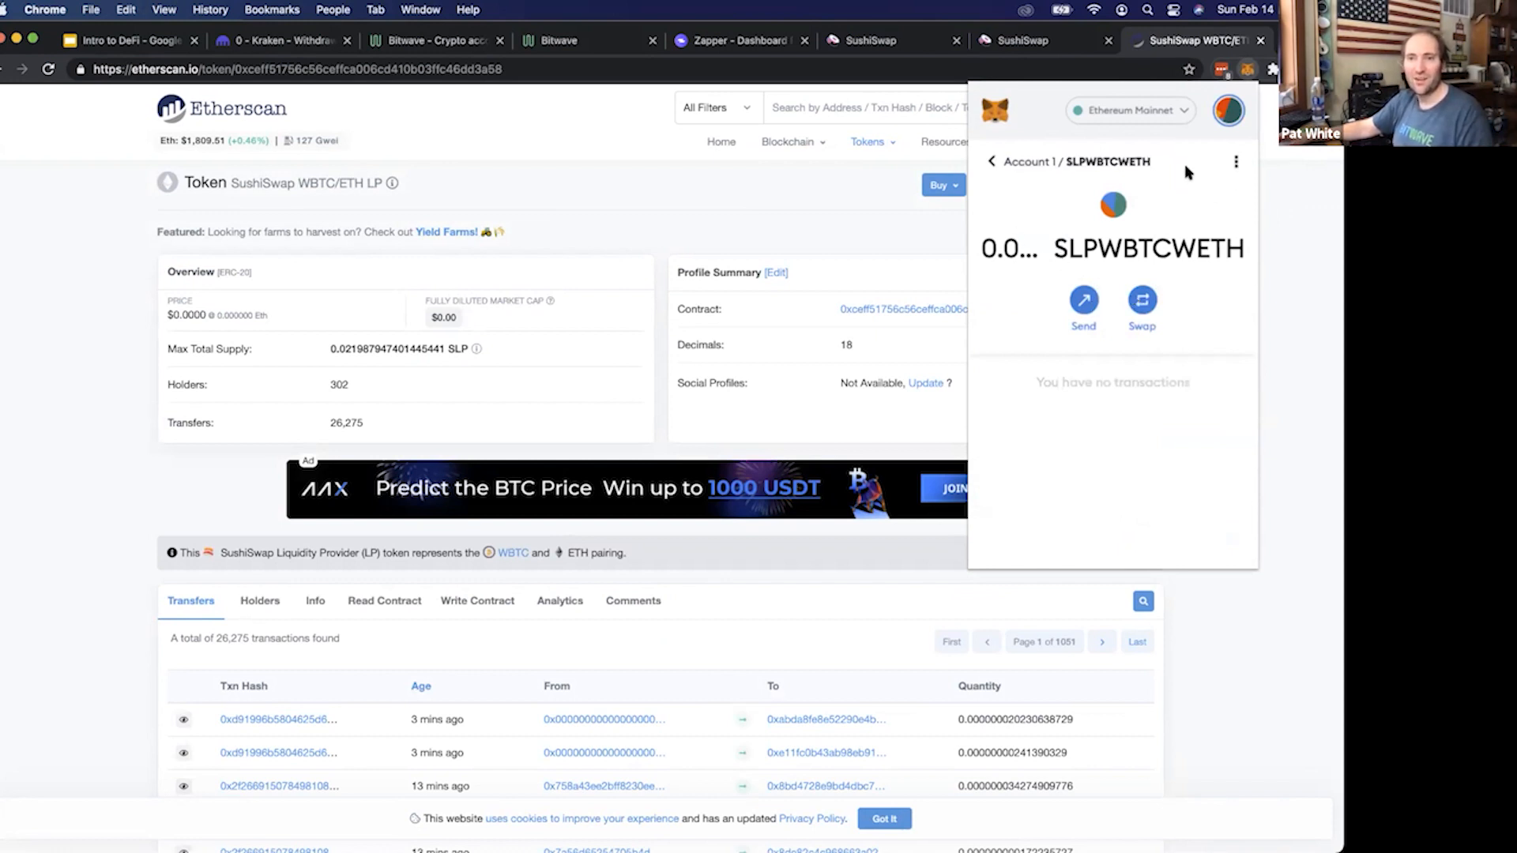
# Check the newly added LP token in the wallet's asset list, then close MetaMask
pyautogui.click(988, 162)
pyautogui.scroll(-3, 1020, 379)
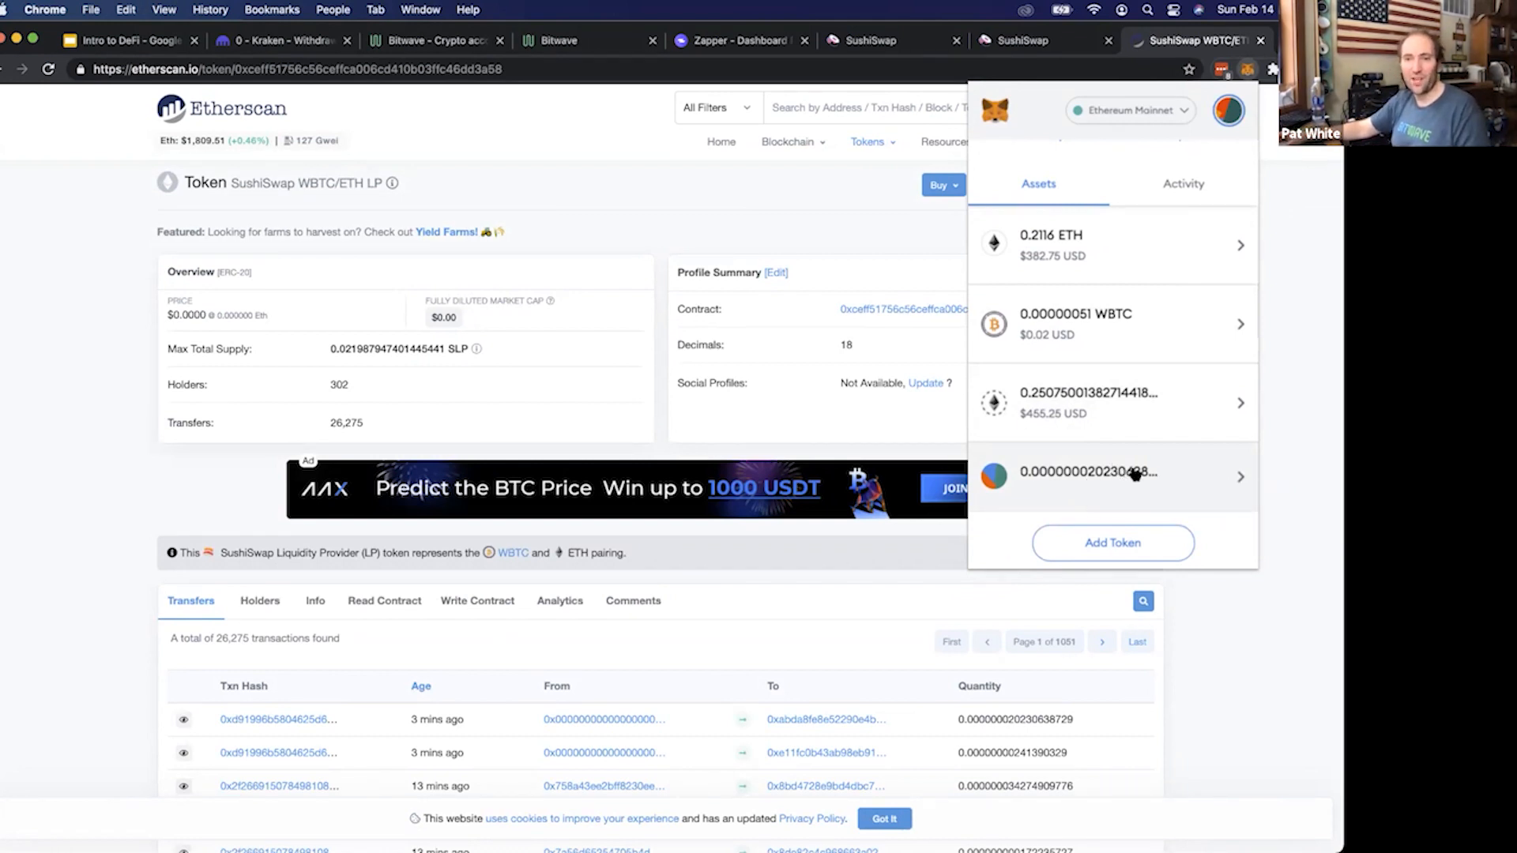
pyautogui.click(1246, 646)
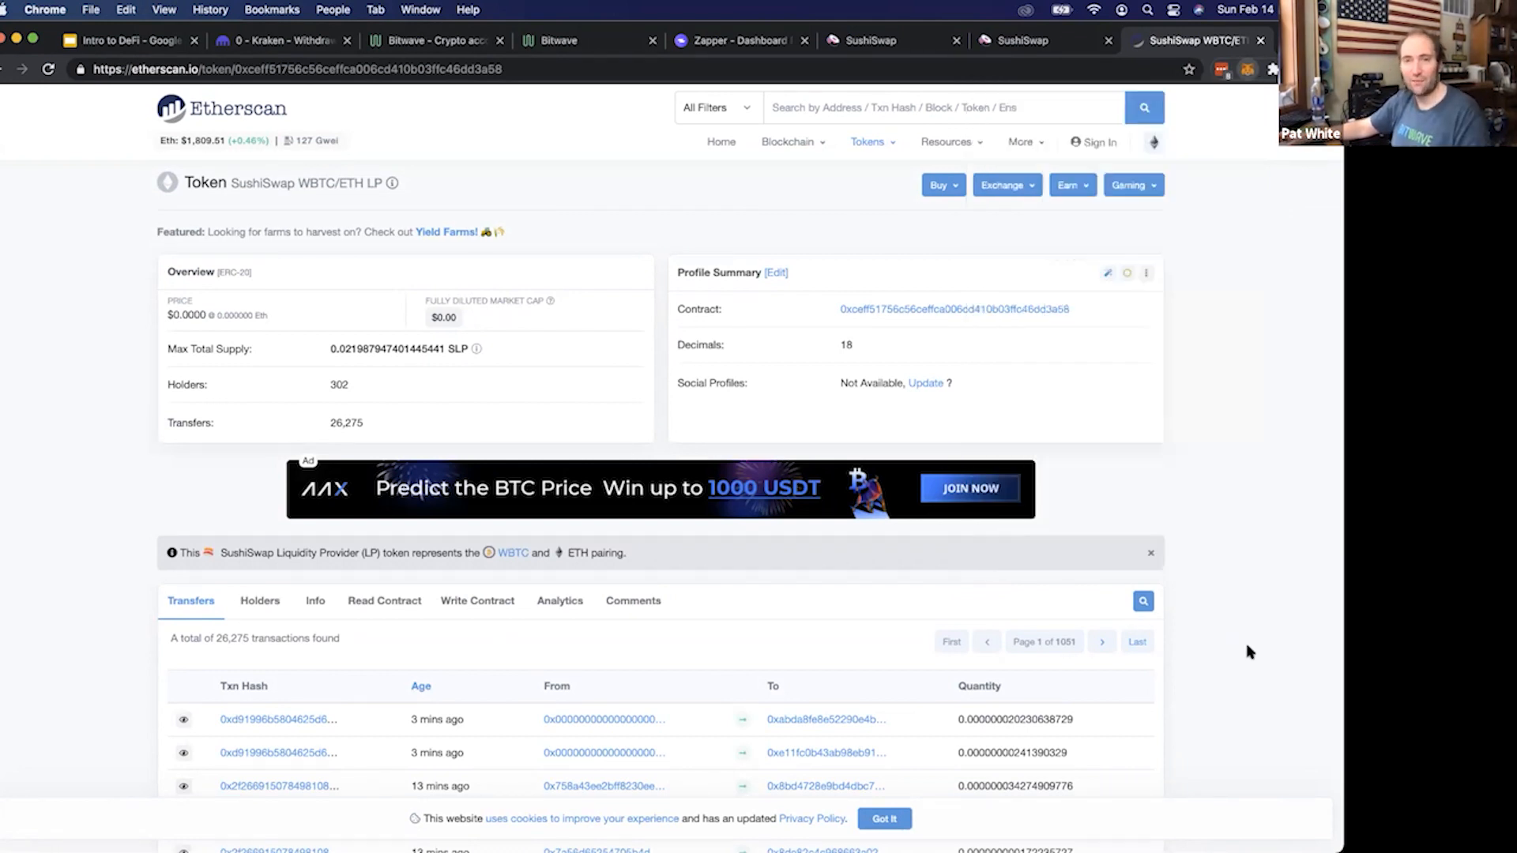
# Return to the SushiSwap farms, approve staking for the WBTC-WETH farm, and confirm the SLPWBTCWETH spending permission in MetaMask
pyautogui.click(913, 37)
pyautogui.click(1024, 40)
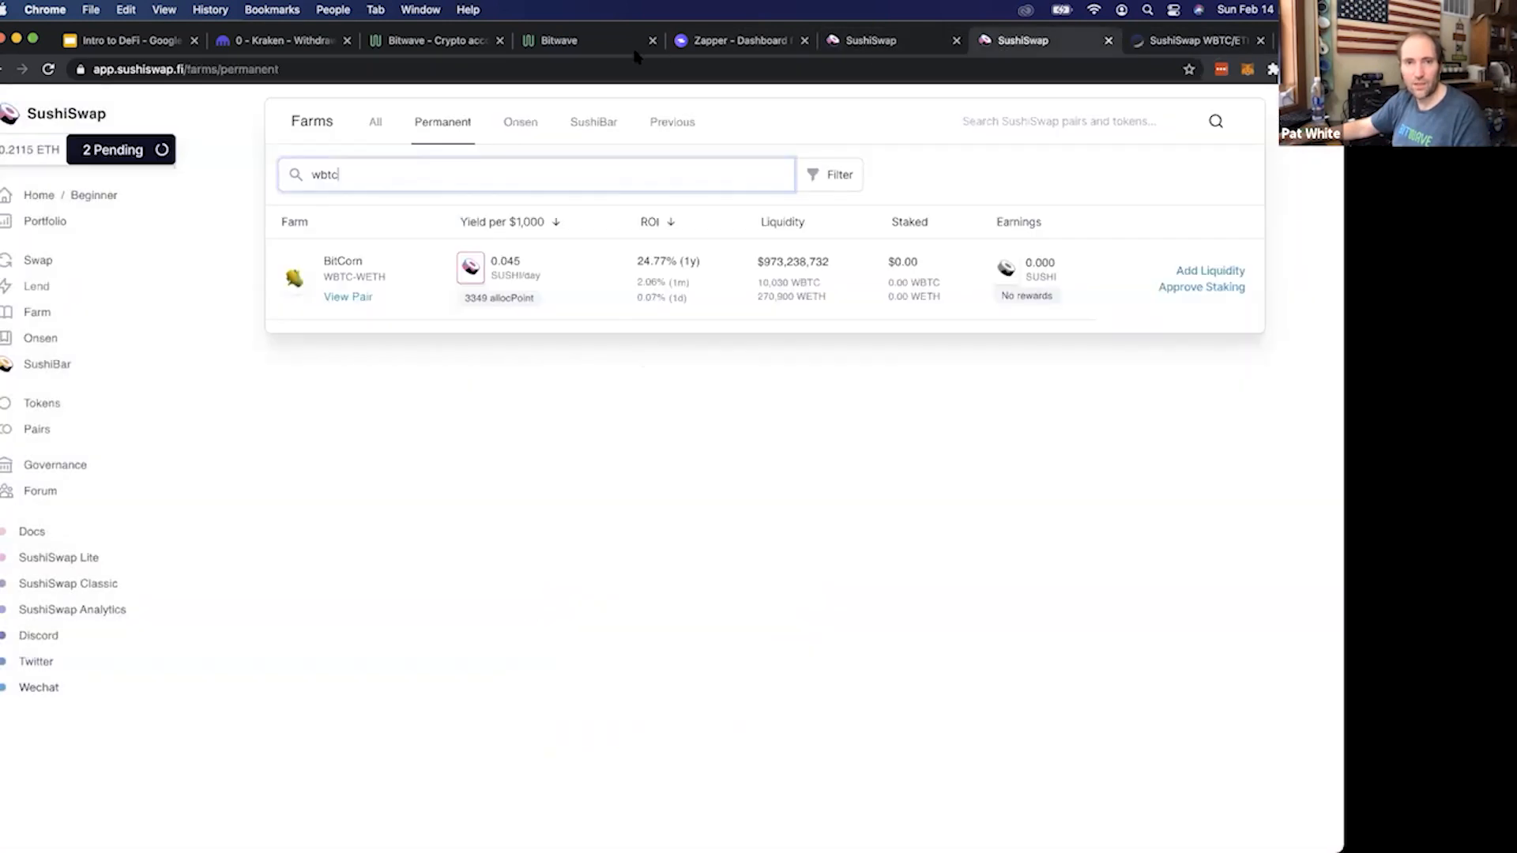
pyautogui.click(1183, 291)
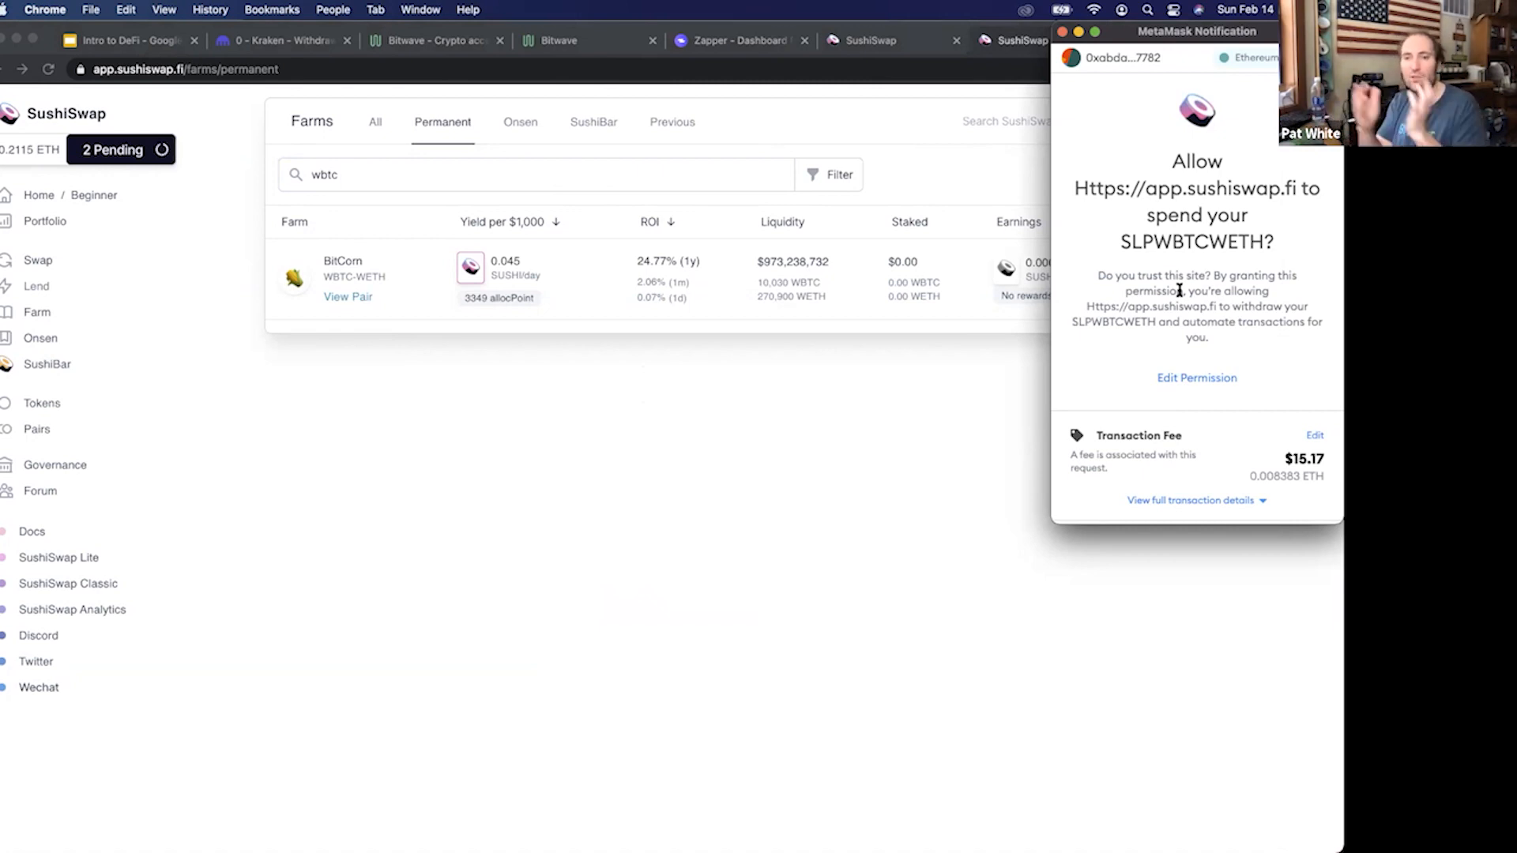
pyautogui.scroll(-2, 1177, 419)
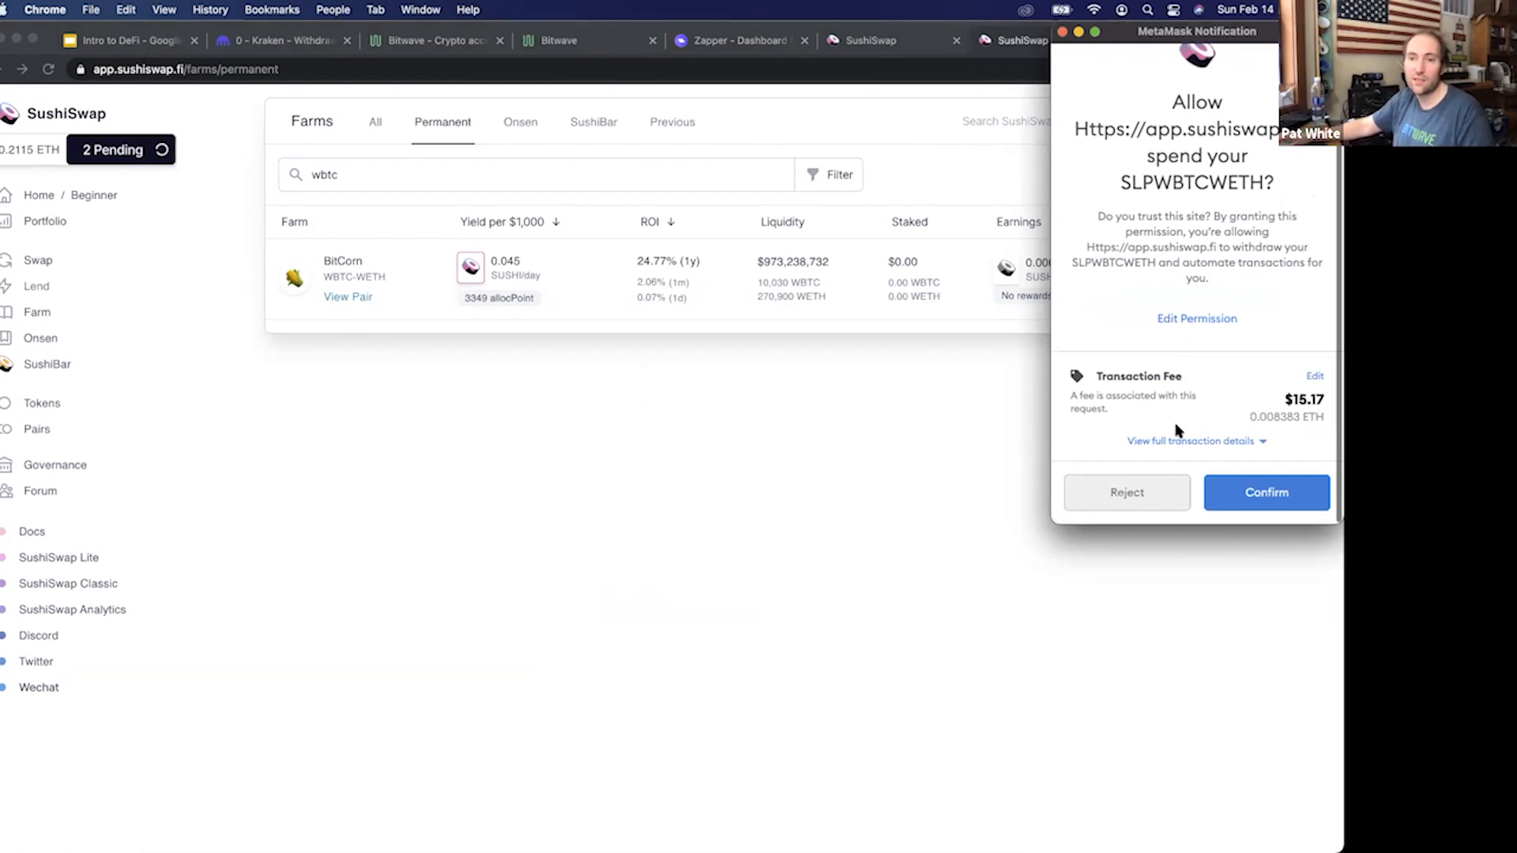
pyautogui.click(1274, 494)
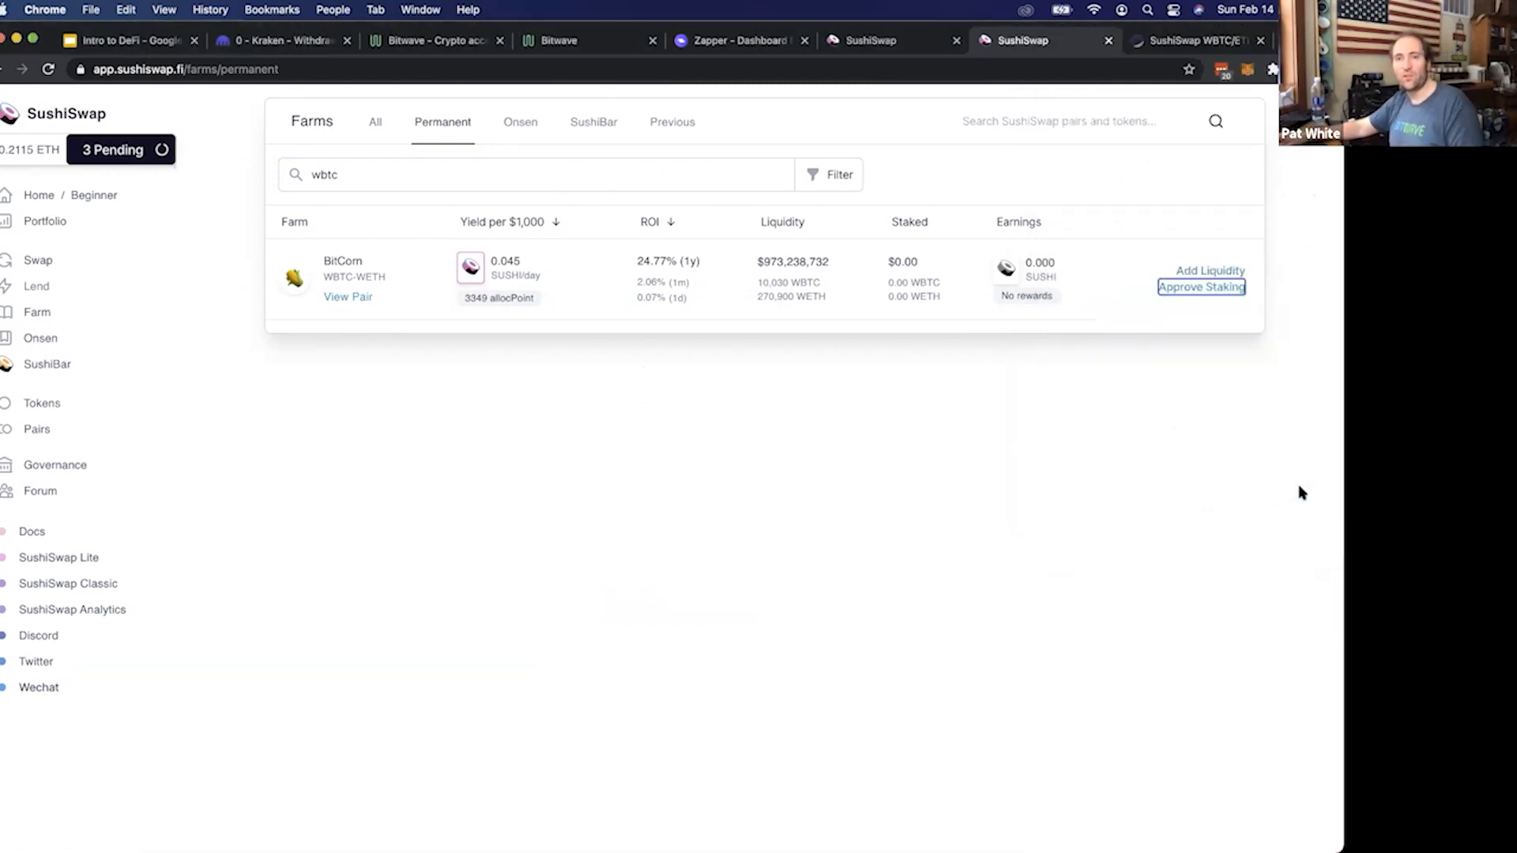
# Open the pending SLPWBTCWETH approval on Etherscan from MetaMask's activity and check its estimated confirmation duration
pyautogui.click(1248, 71)
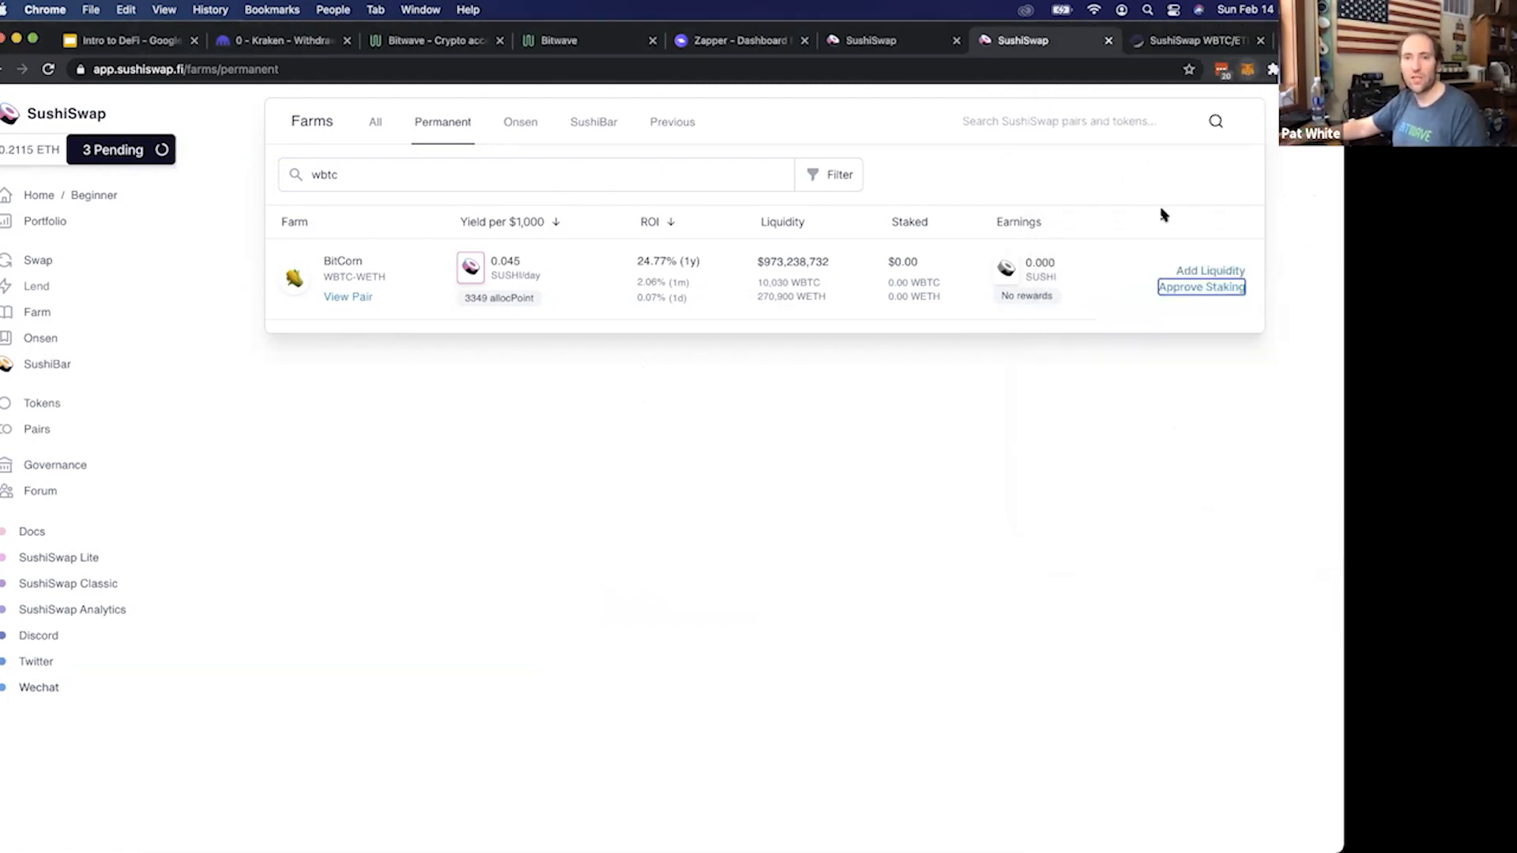
pyautogui.click(1175, 409)
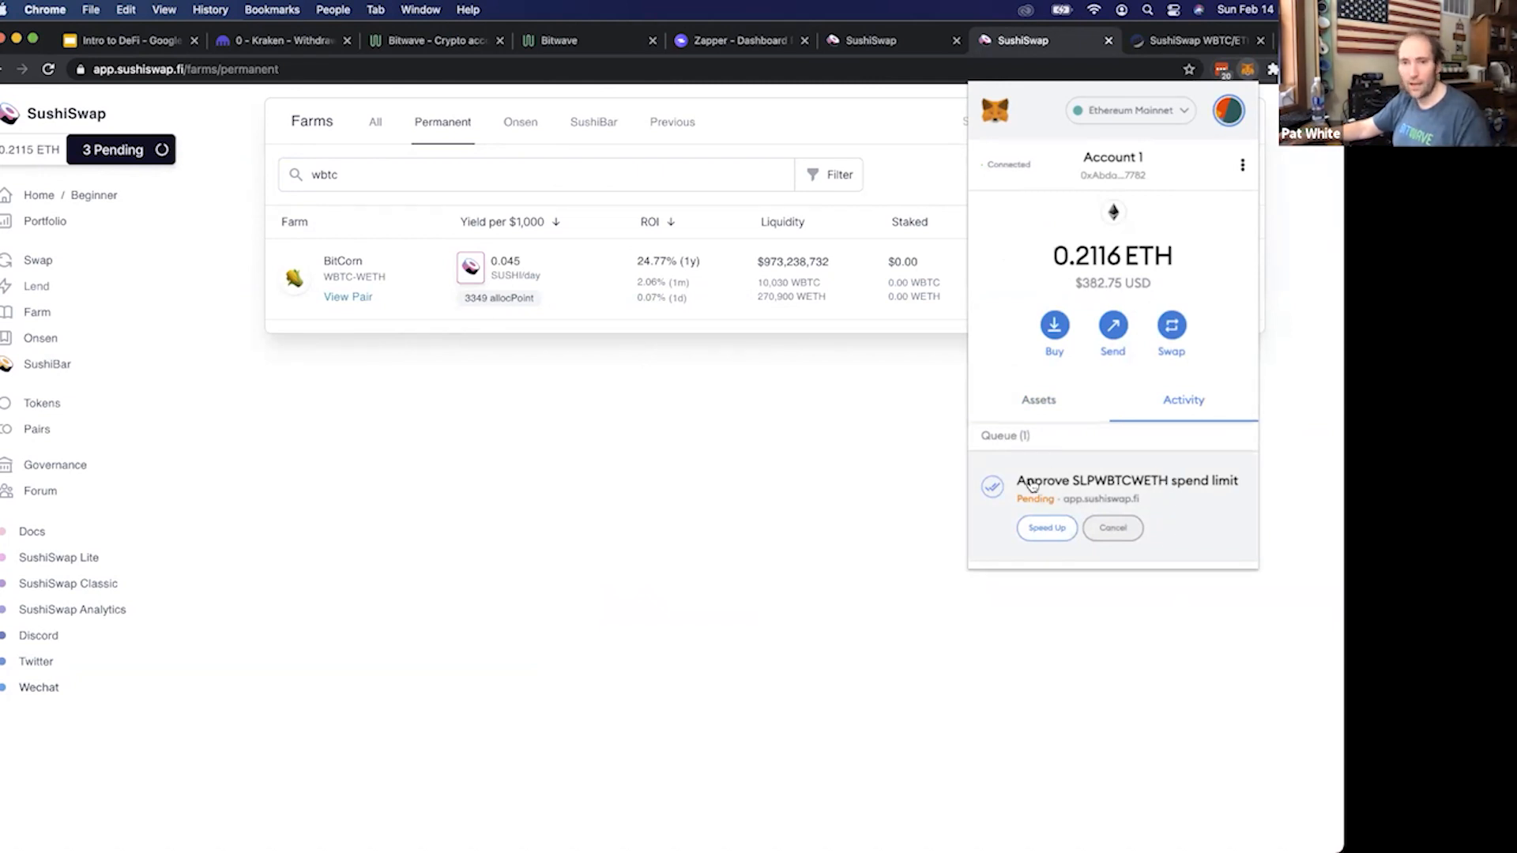
pyautogui.click(1093, 485)
pyautogui.click(1219, 193)
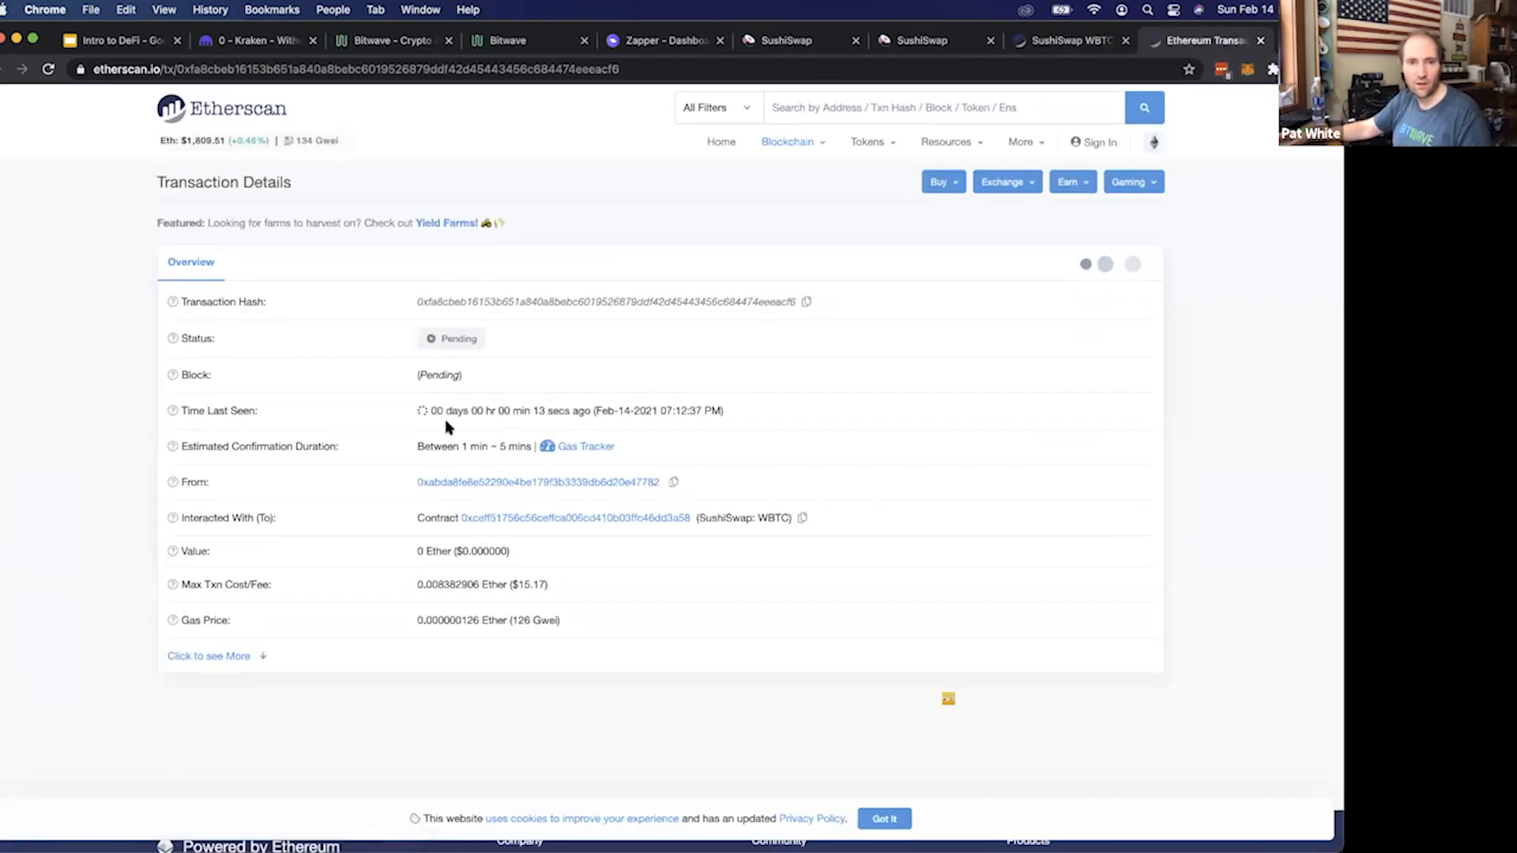
pyautogui.moveTo(501, 445)
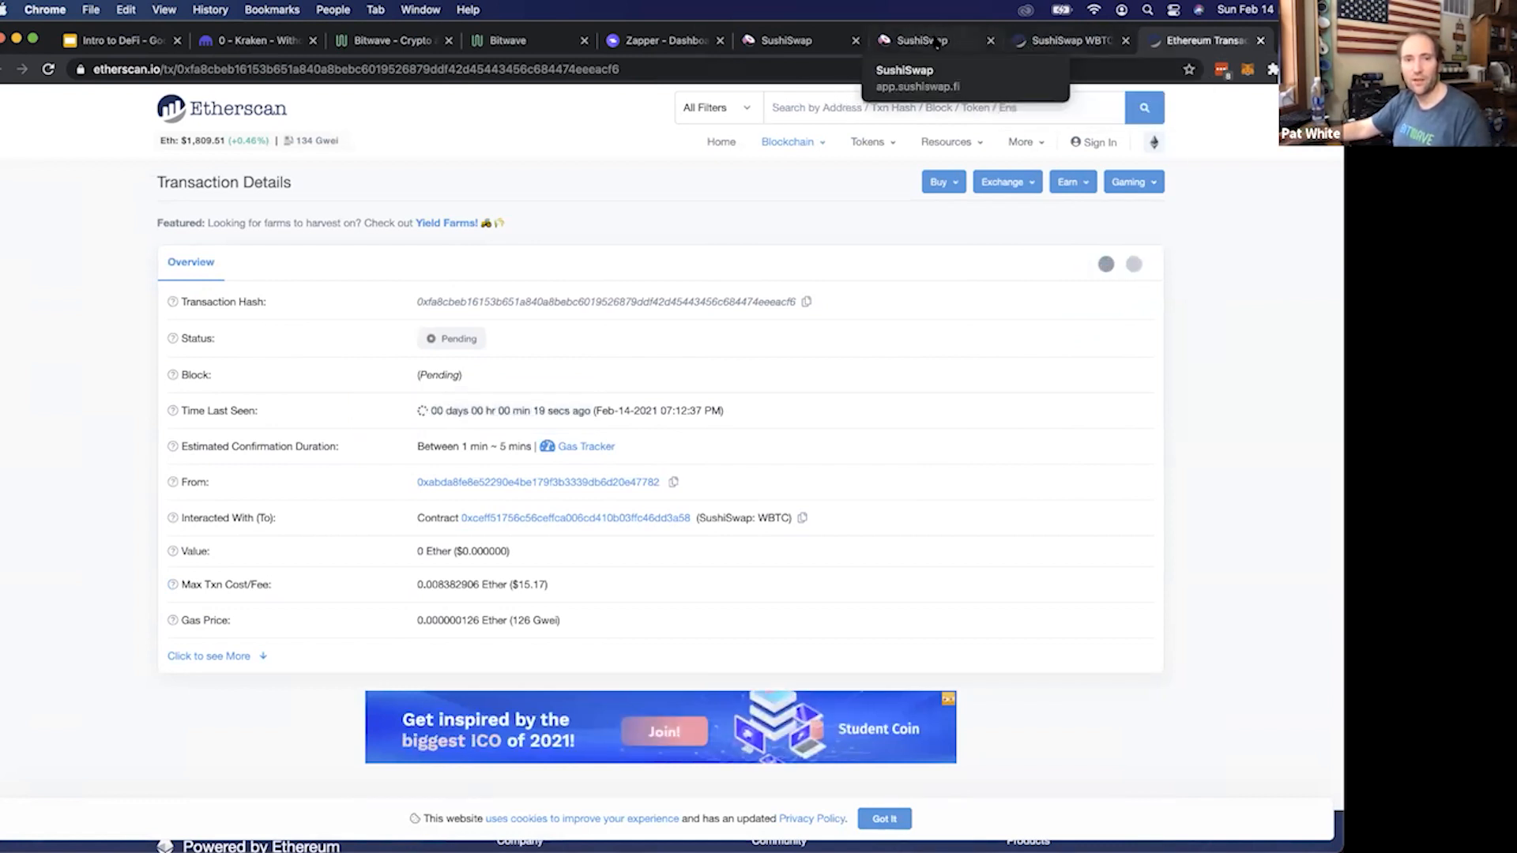
pyautogui.moveTo(504, 448)
pyautogui.mouseDown()
pyautogui.moveTo(419, 447)
pyautogui.moveTo(487, 444)
pyautogui.mouseUp()
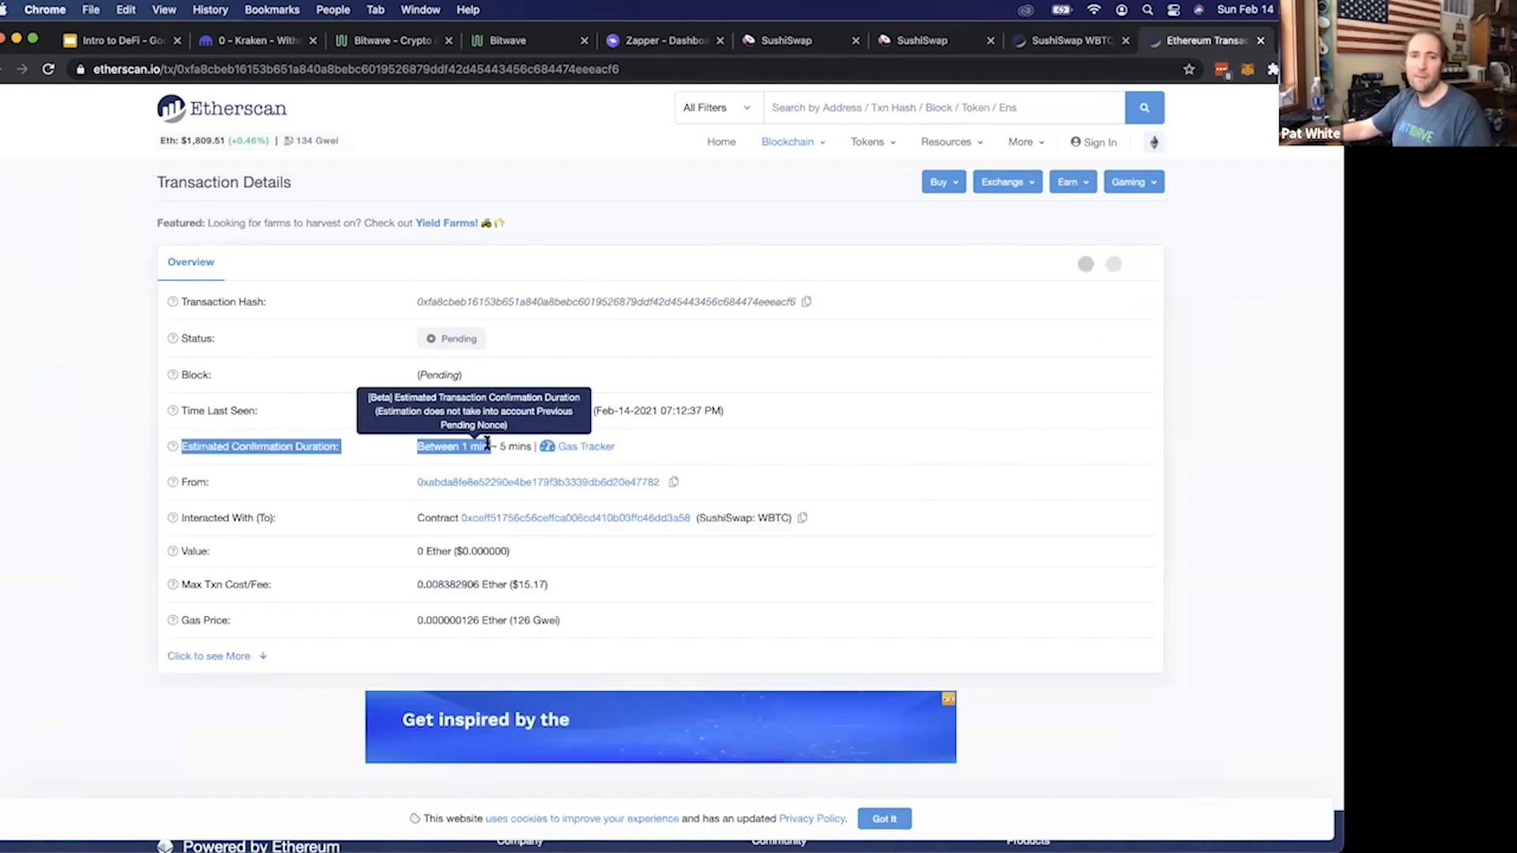
pyautogui.click(488, 444)
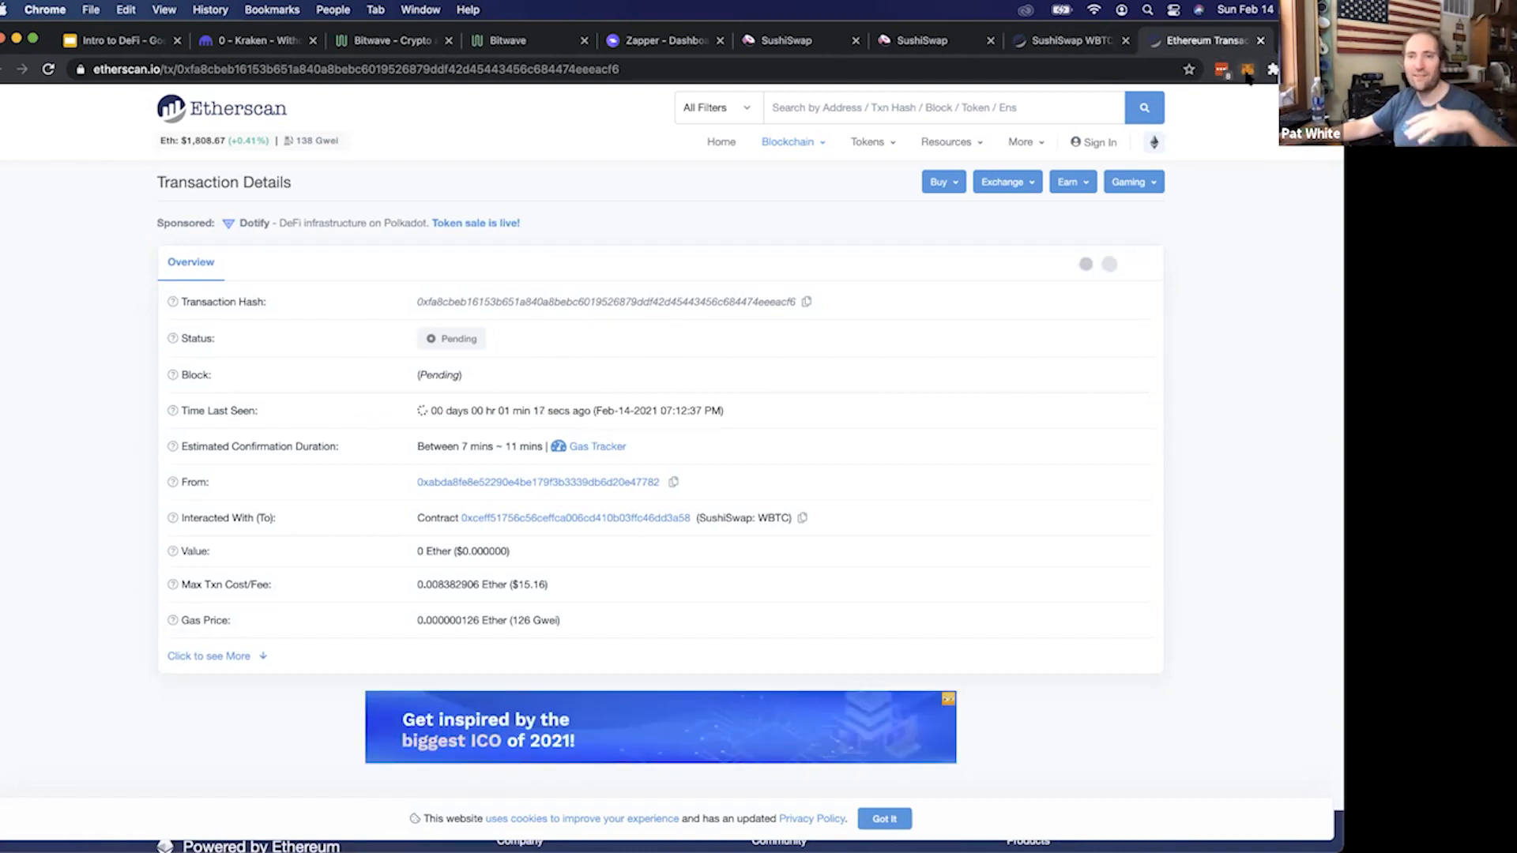
# Return to the farms page and speed up the pending SLPWBTCWETH approval in MetaMask by saving a higher gas fee
pyautogui.click(1063, 41)
pyautogui.click(929, 42)
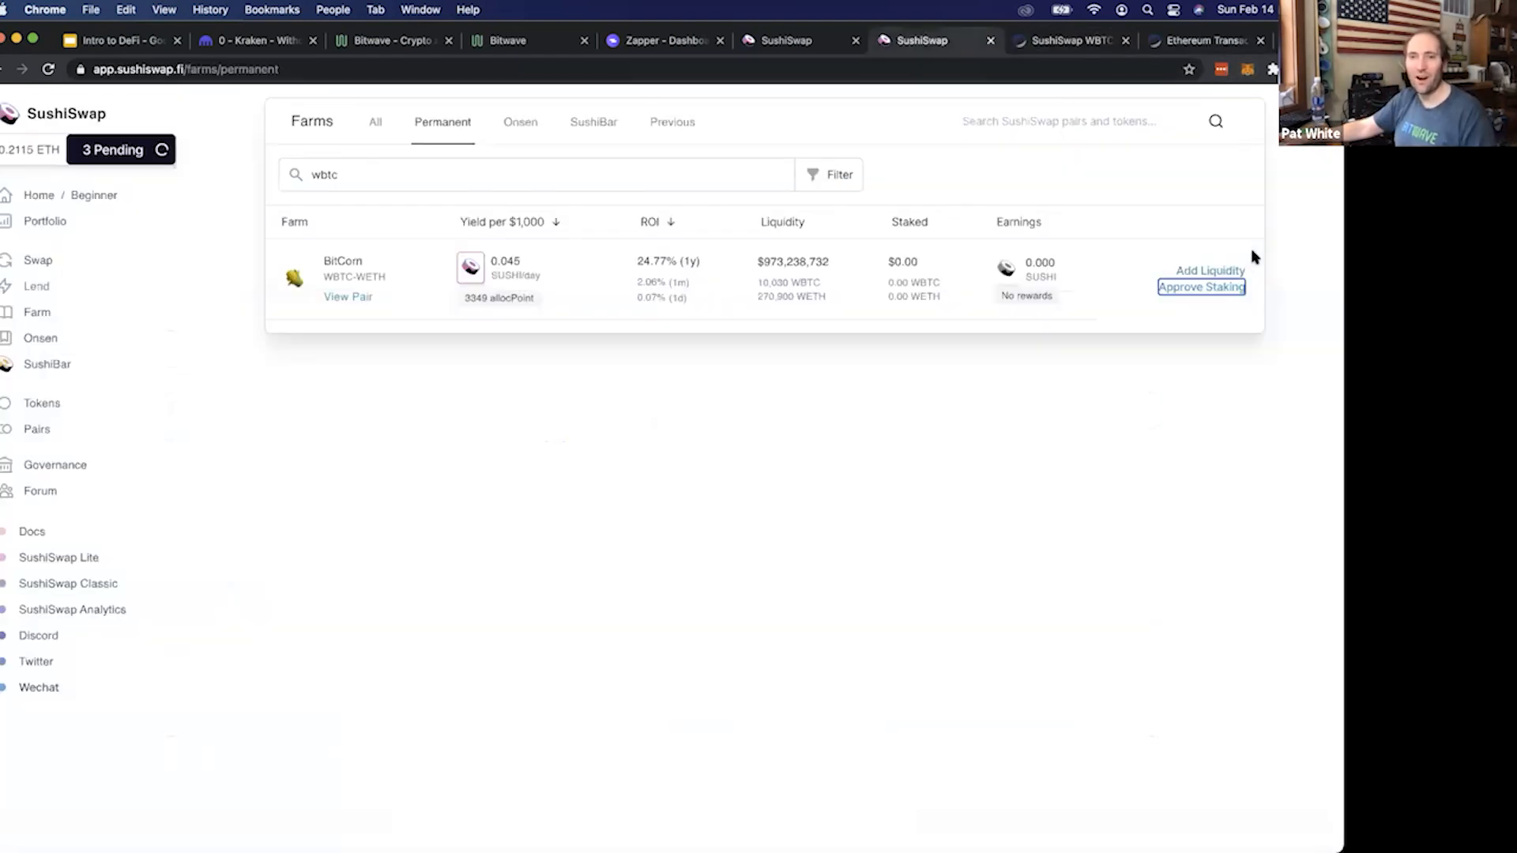
pyautogui.click(1248, 70)
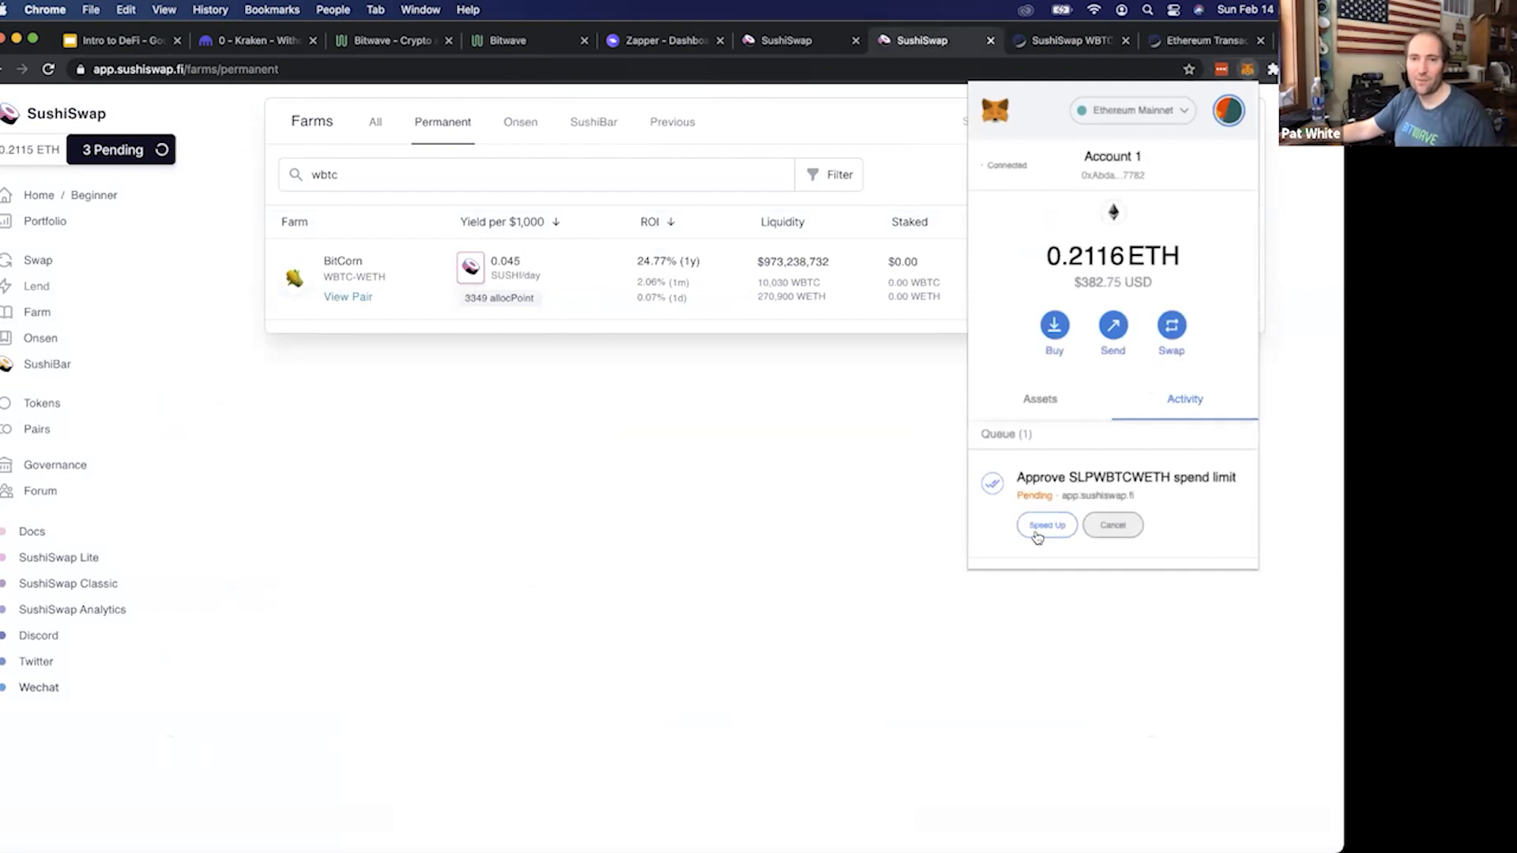
pyautogui.click(1038, 536)
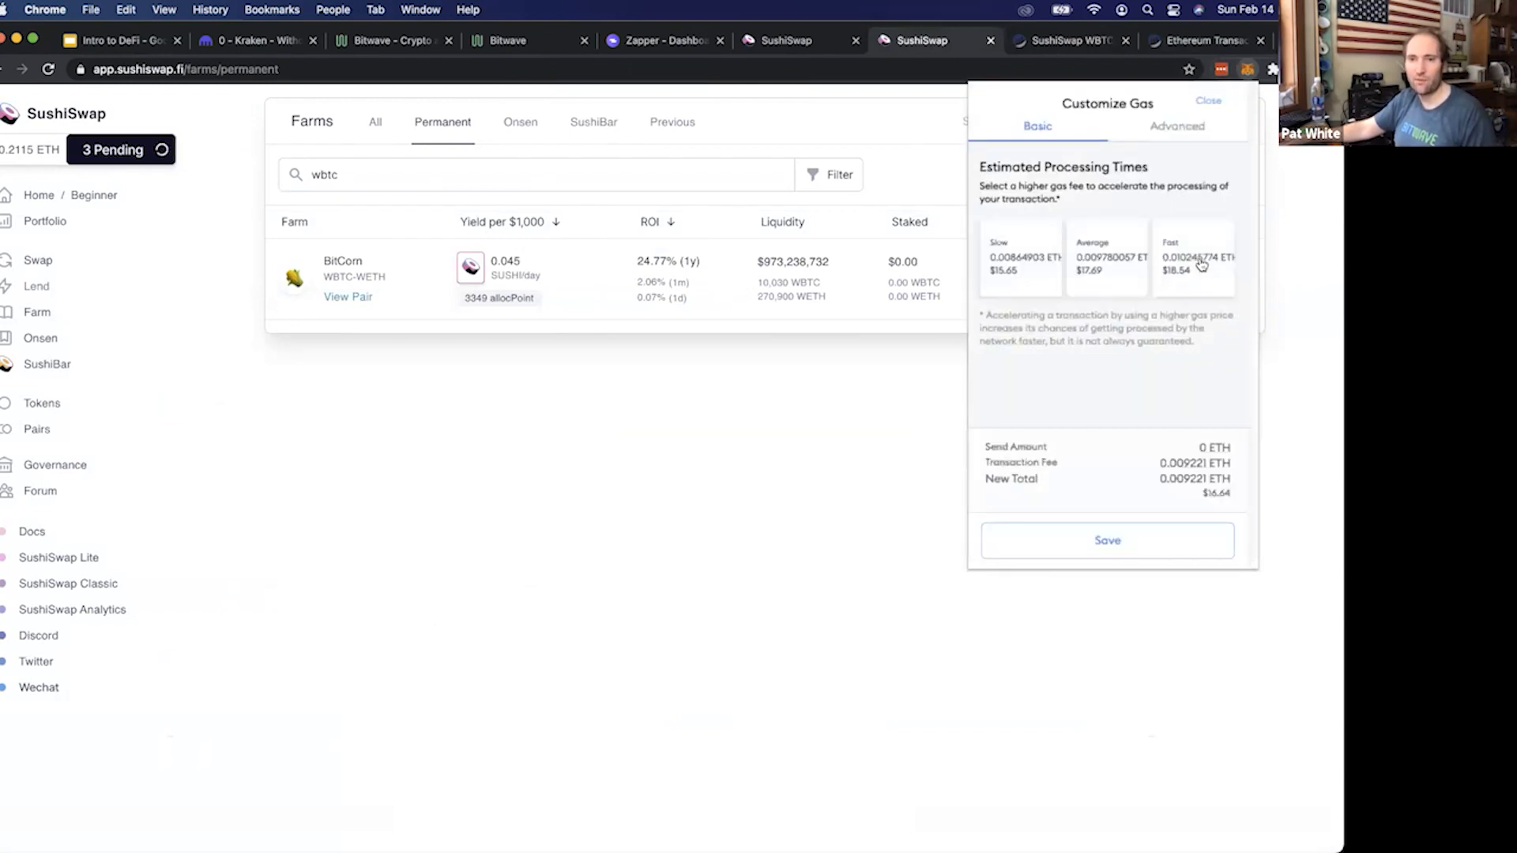
pyautogui.click(1146, 546)
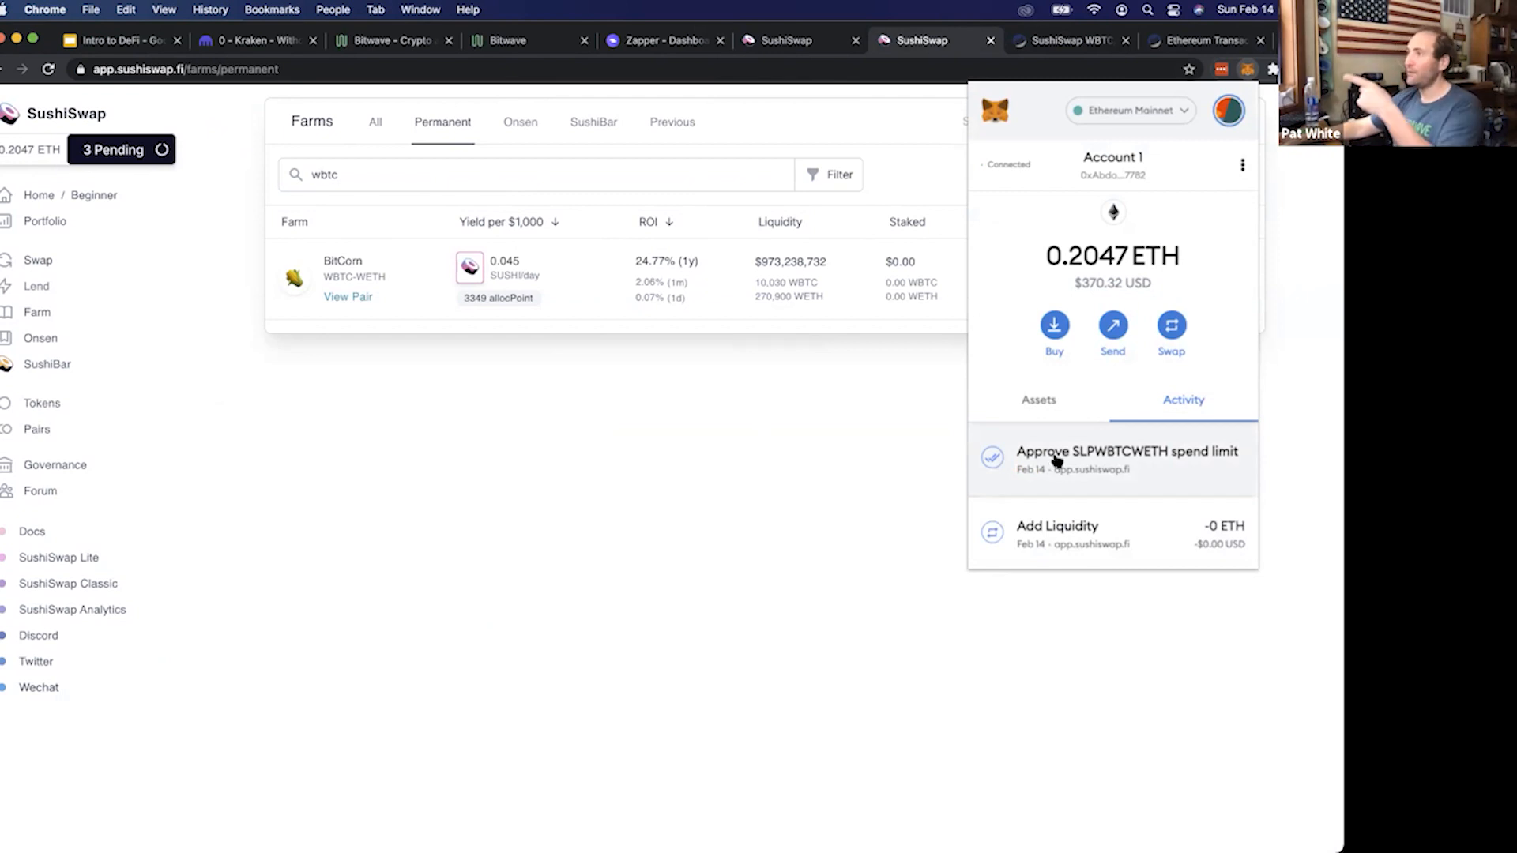
pyautogui.click(884, 468)
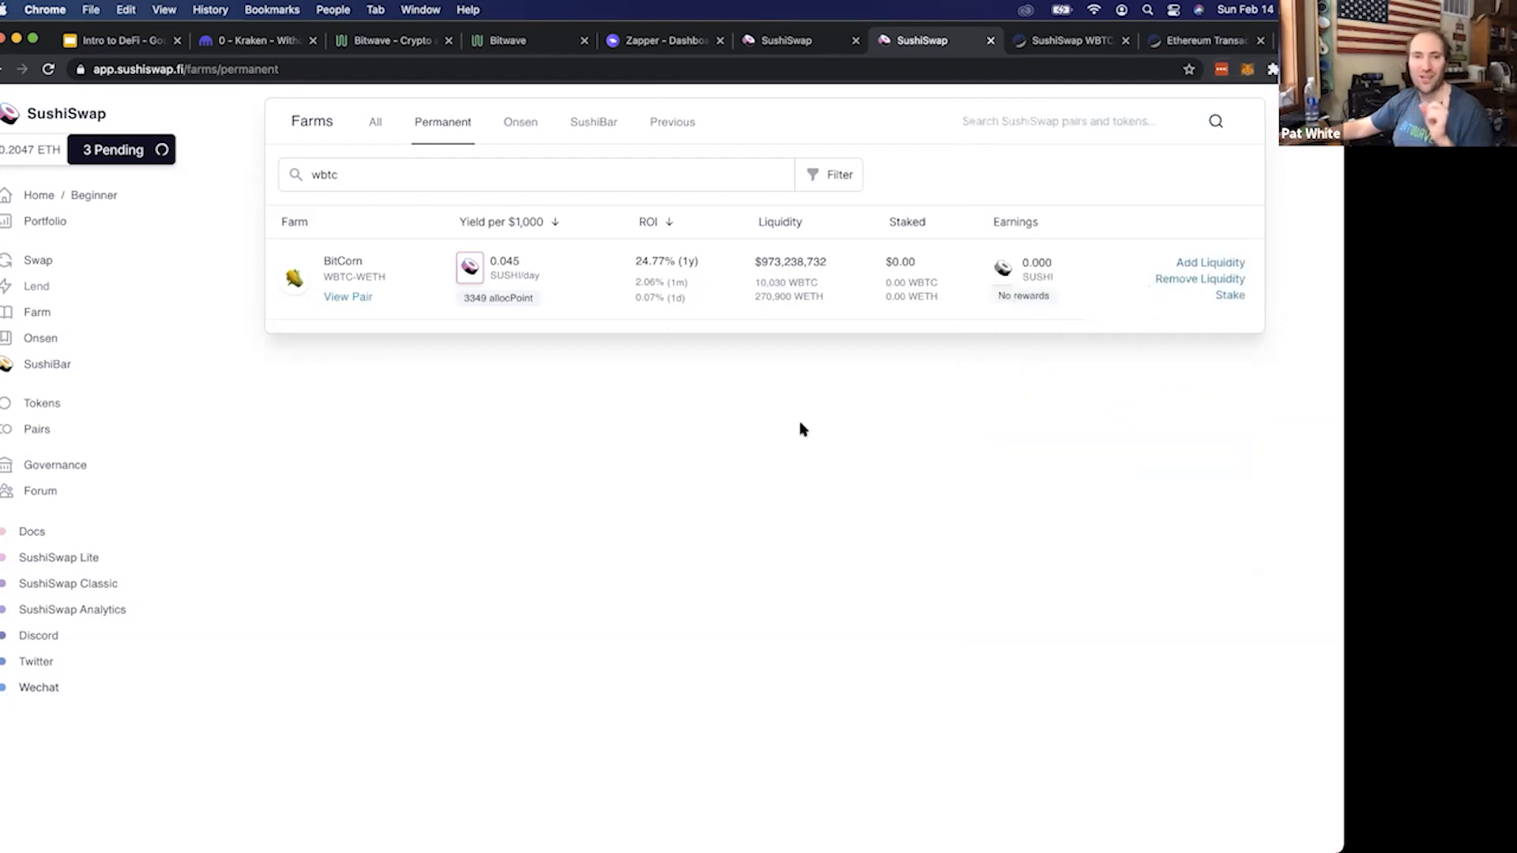
# Examine the WBTC-WETH farm's daily SUSHI yield per $1,000
pyautogui.tripleClick(513, 268)
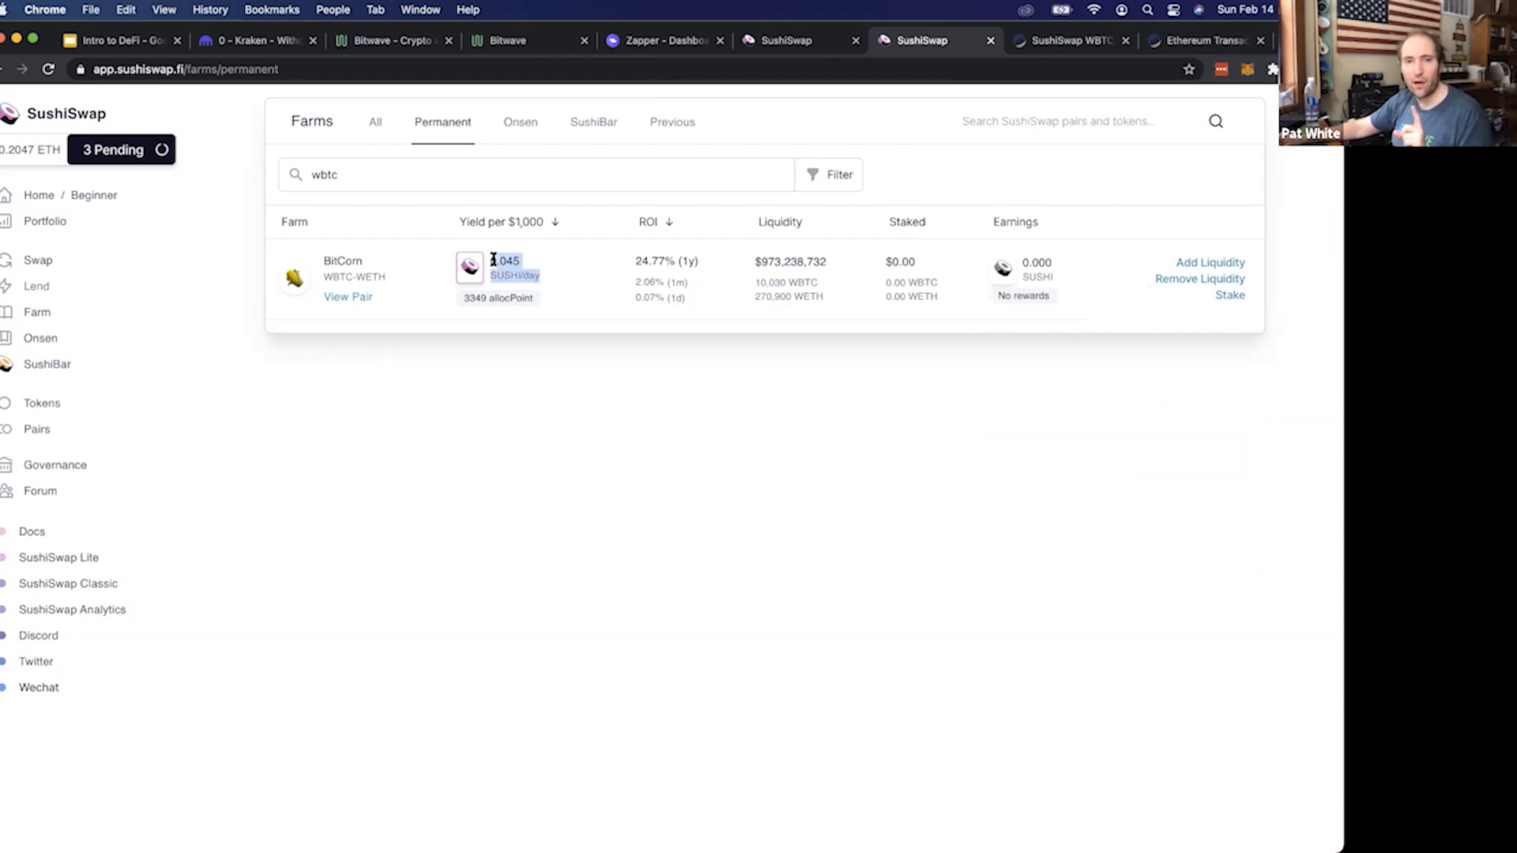
pyautogui.click(491, 260)
pyautogui.moveTo(491, 261); pyautogui.dragTo(518, 261)
pyautogui.click(520, 261)
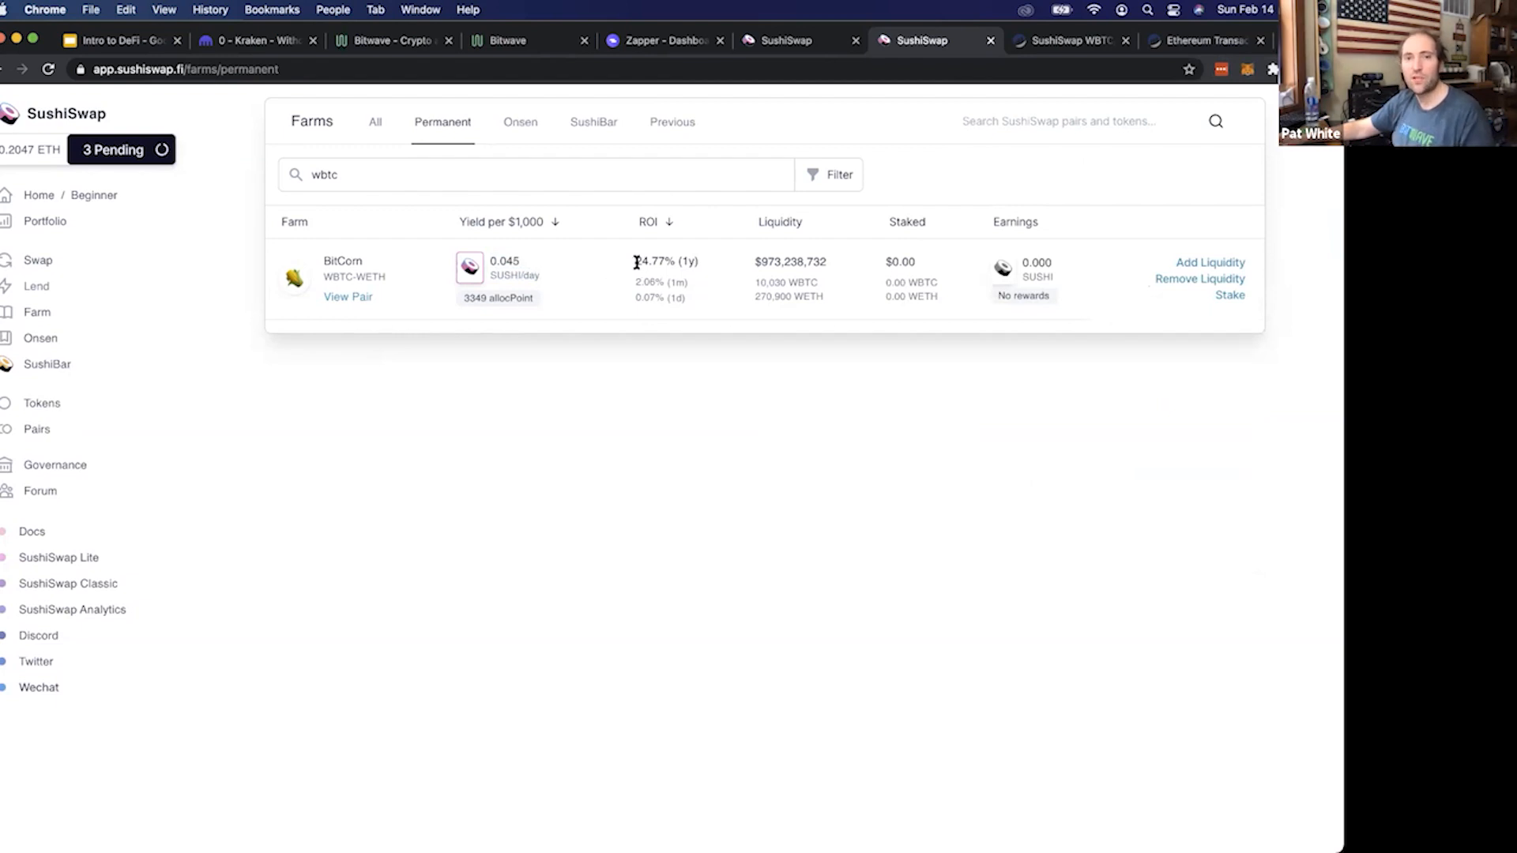
pyautogui.moveTo(520, 260); pyautogui.dragTo(489, 261)
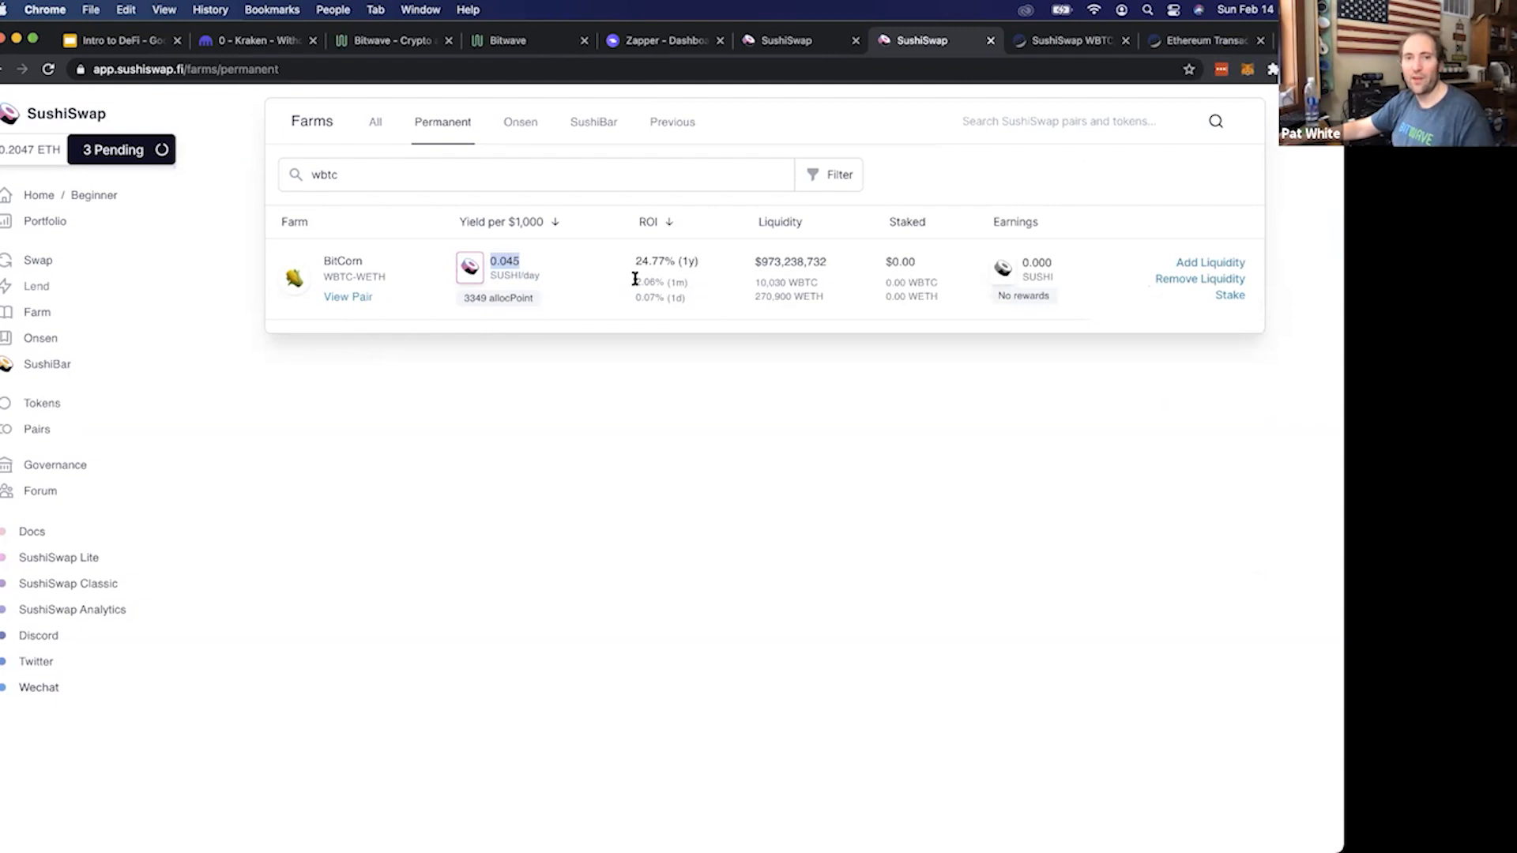
pyautogui.click(529, 269)
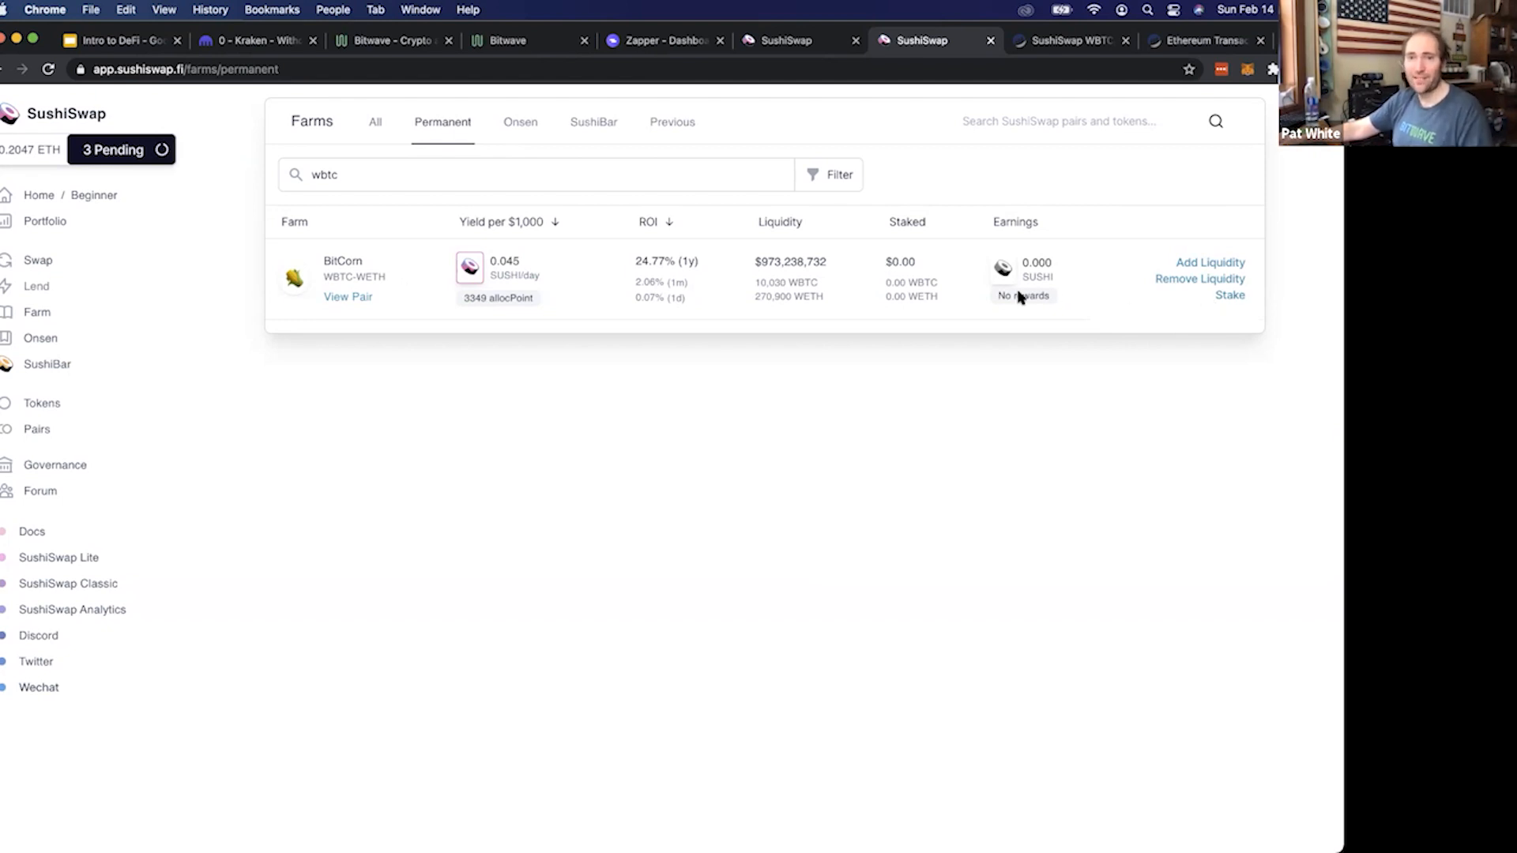
# Stake the maximum available WBTC-ETH SLP tokens in the WBTC-WETH farm and confirm the deposit transaction in MetaMask
pyautogui.click(1229, 297)
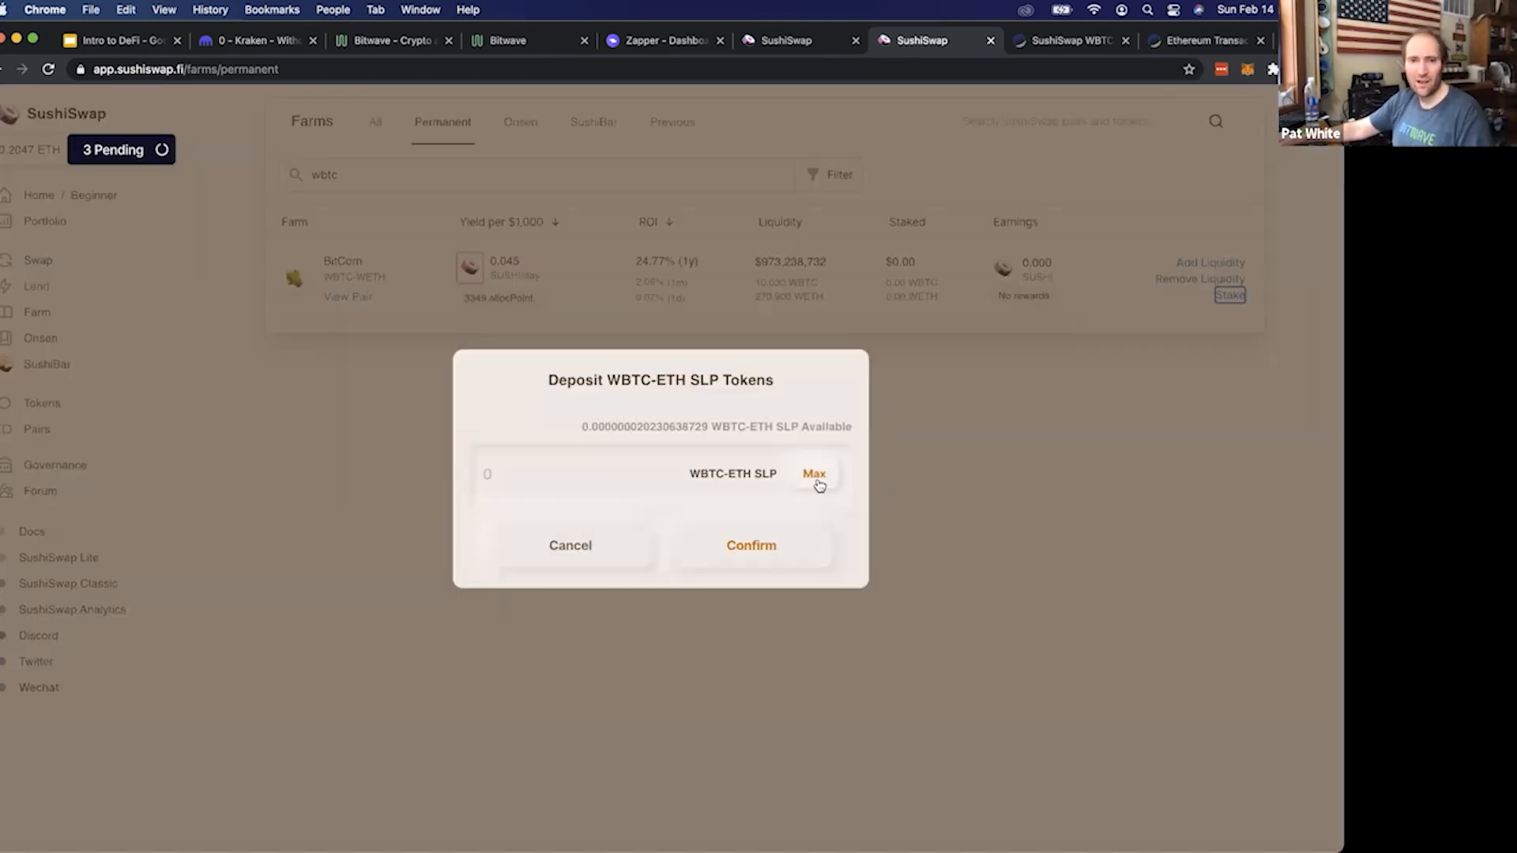
pyautogui.click(813, 476)
pyautogui.click(758, 547)
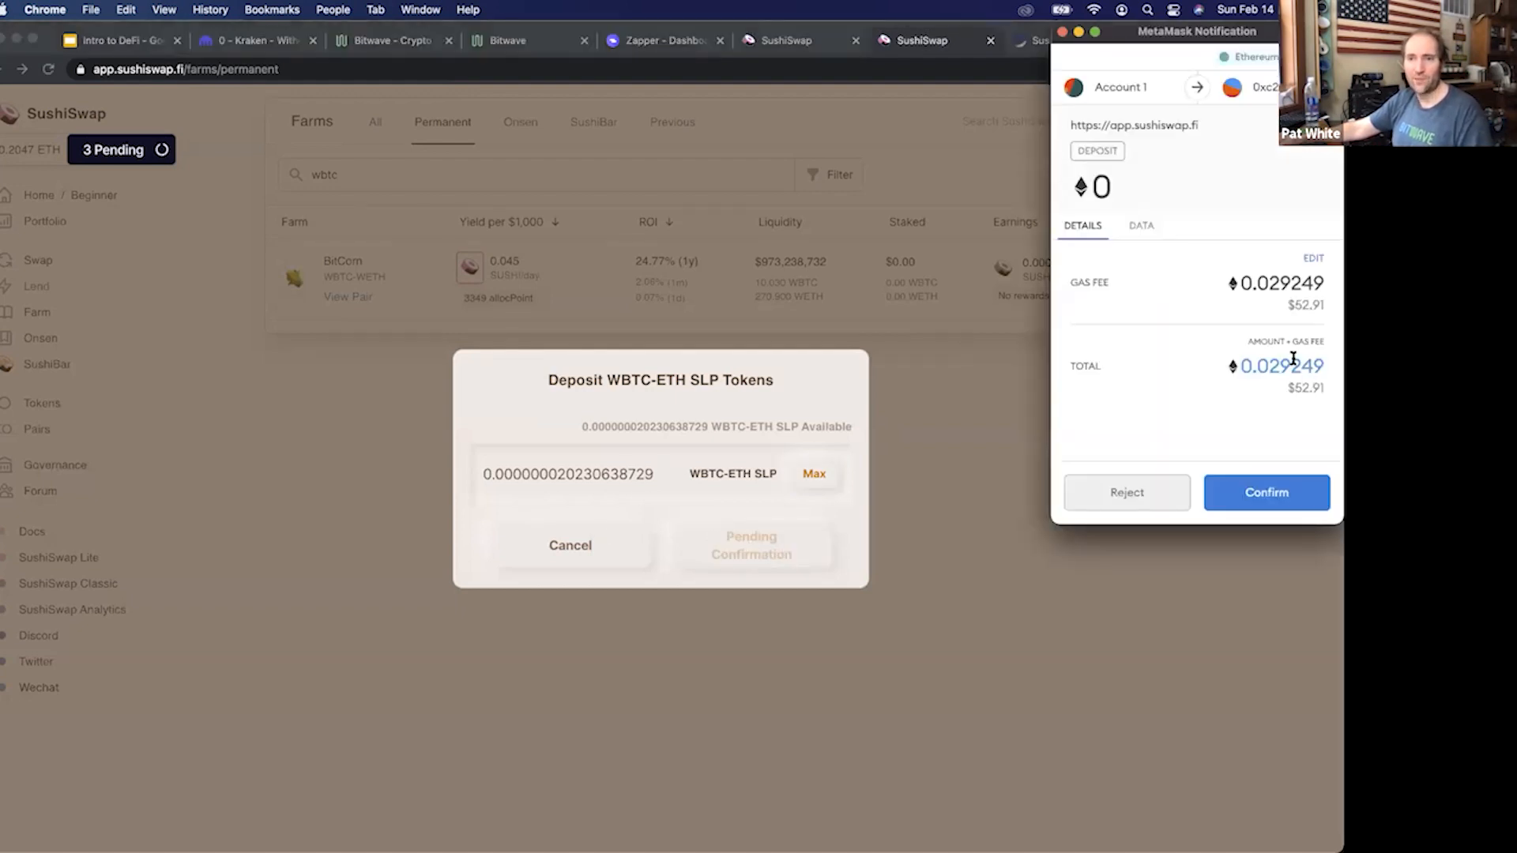
pyautogui.moveTo(1293, 307); pyautogui.dragTo(1335, 309)
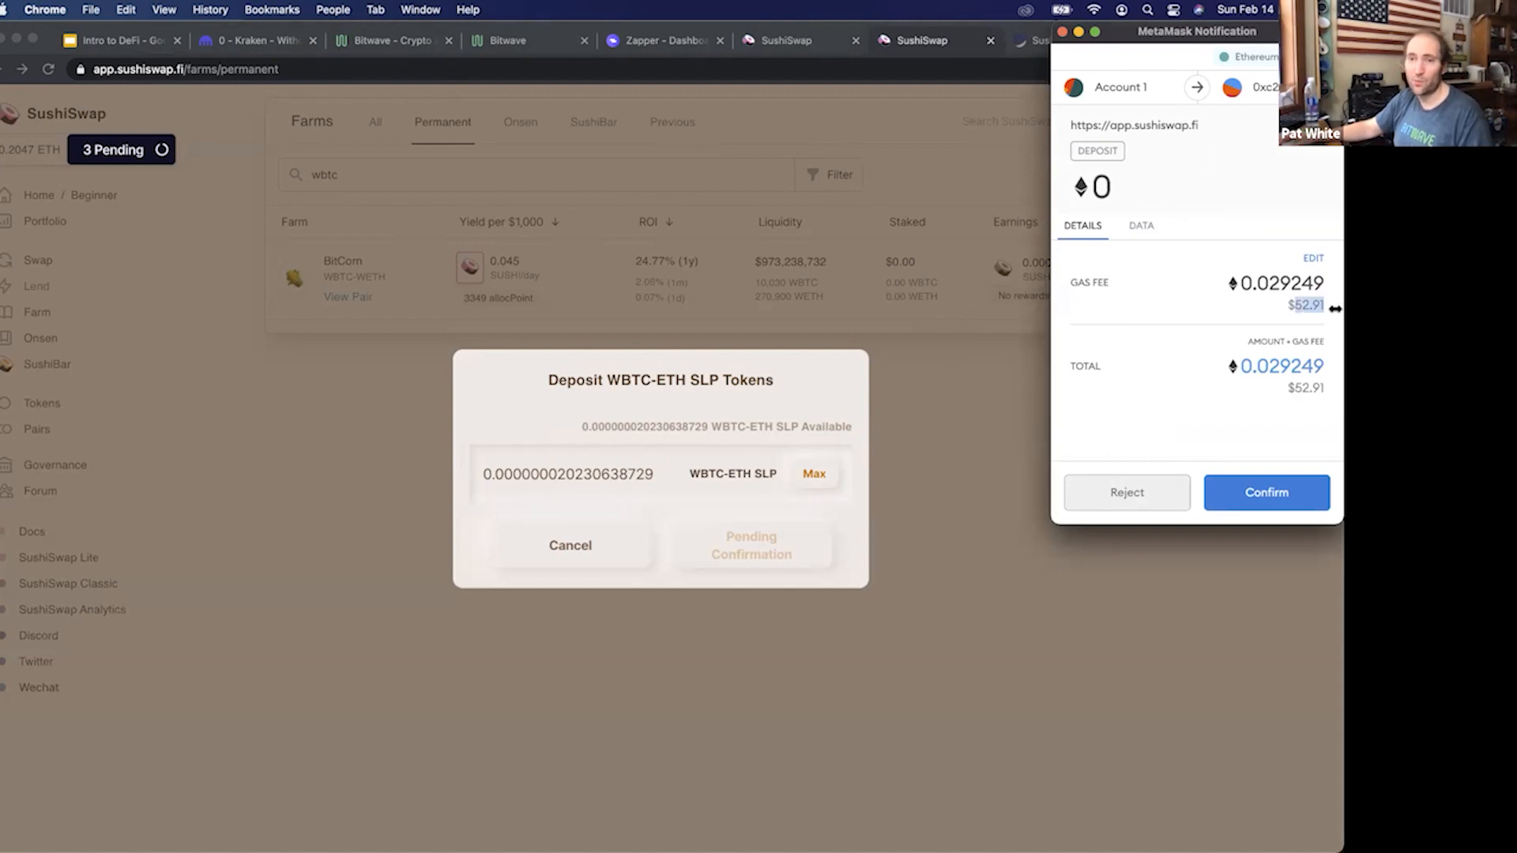
pyautogui.click(1299, 404)
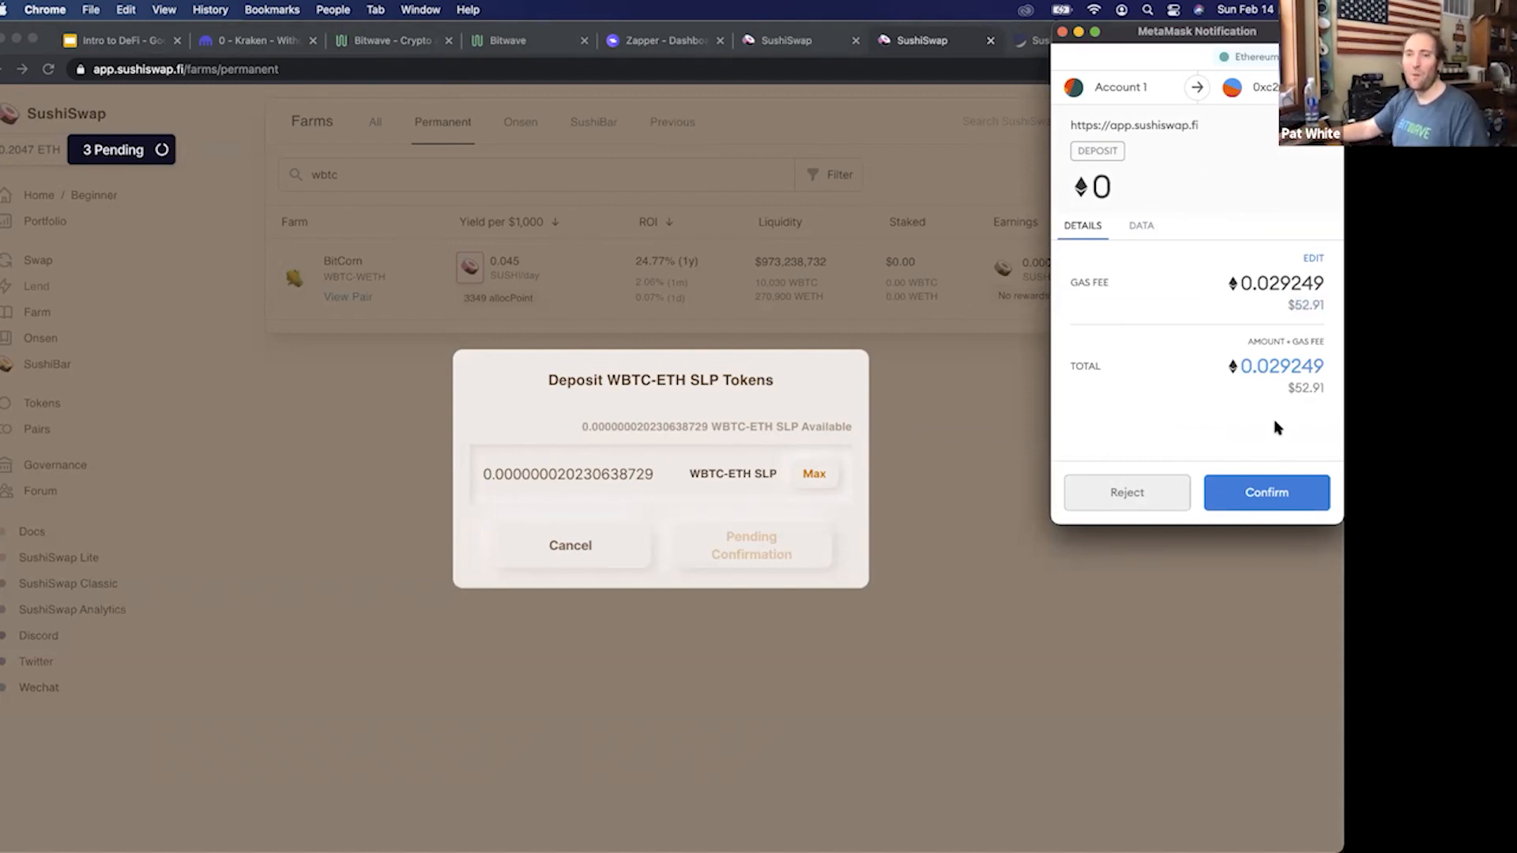
pyautogui.click(1270, 491)
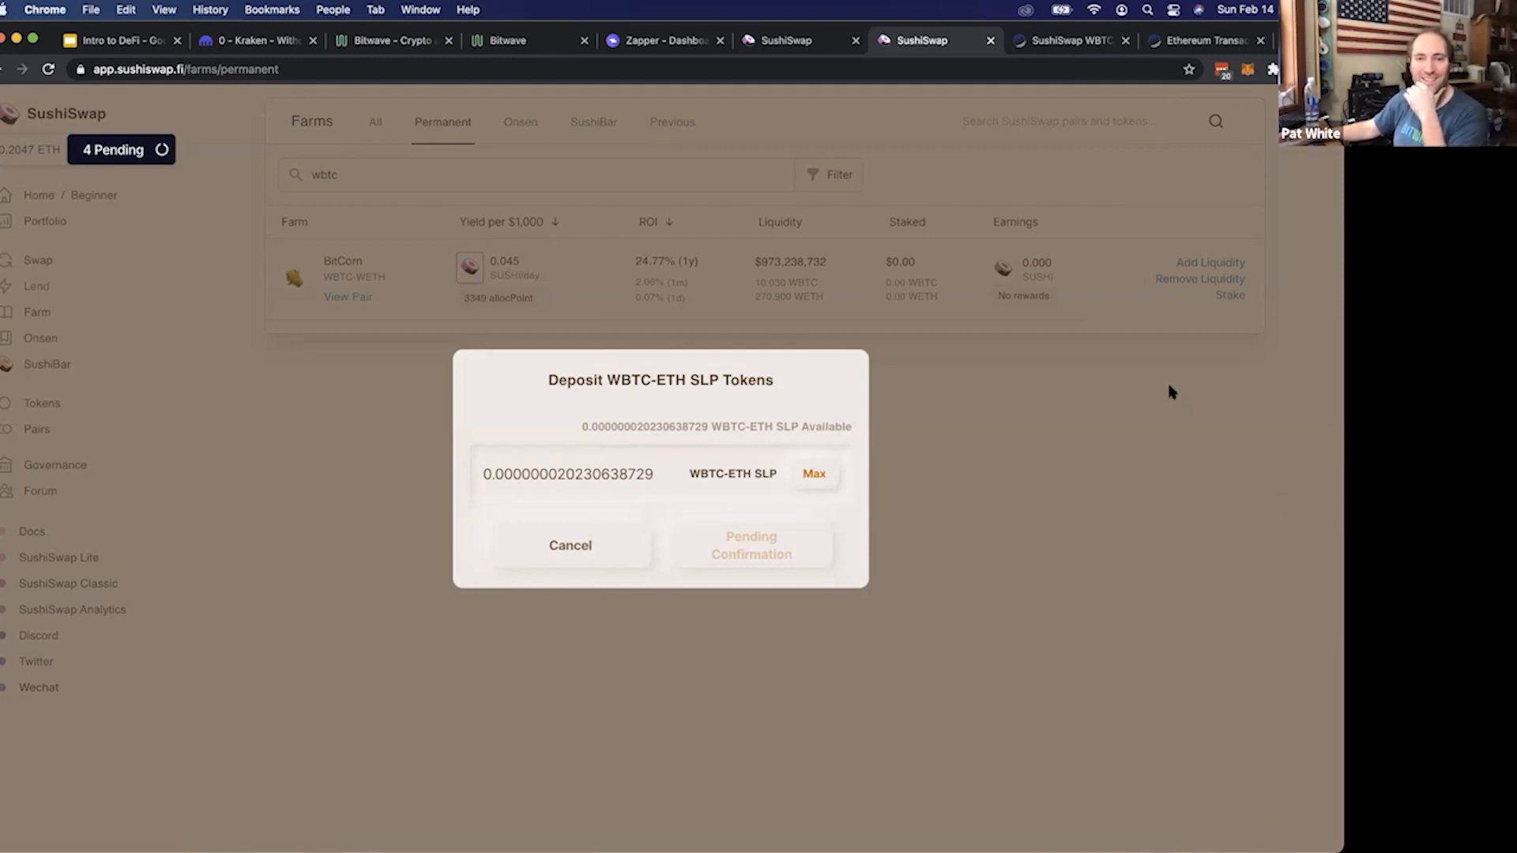
# Check the status of the farm deposit in MetaMask's activity queue, then close the wallet
pyautogui.click(1247, 69)
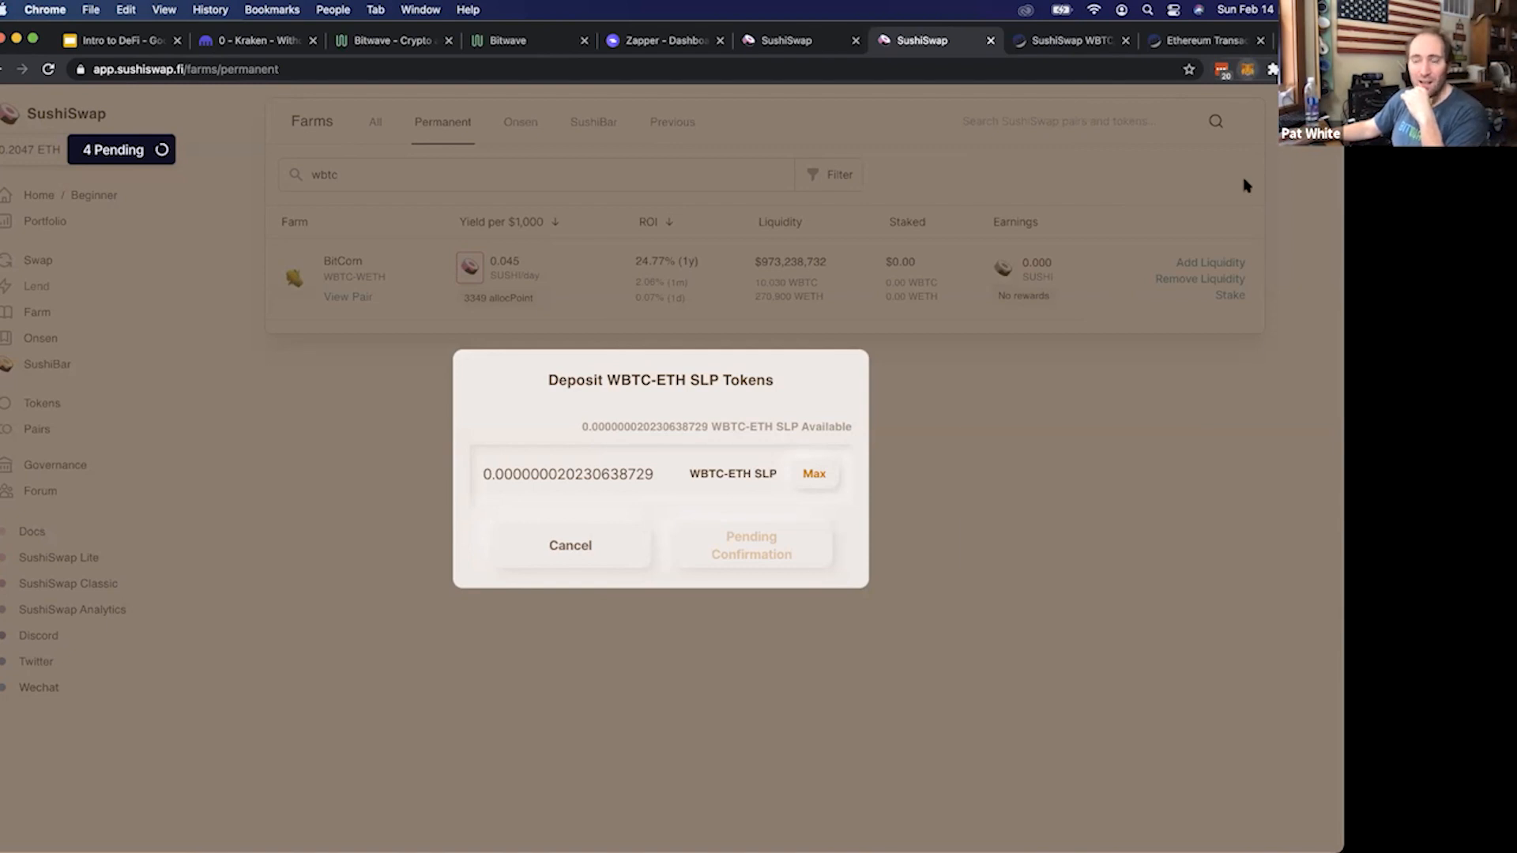
pyautogui.scroll(-3, 1180, 481)
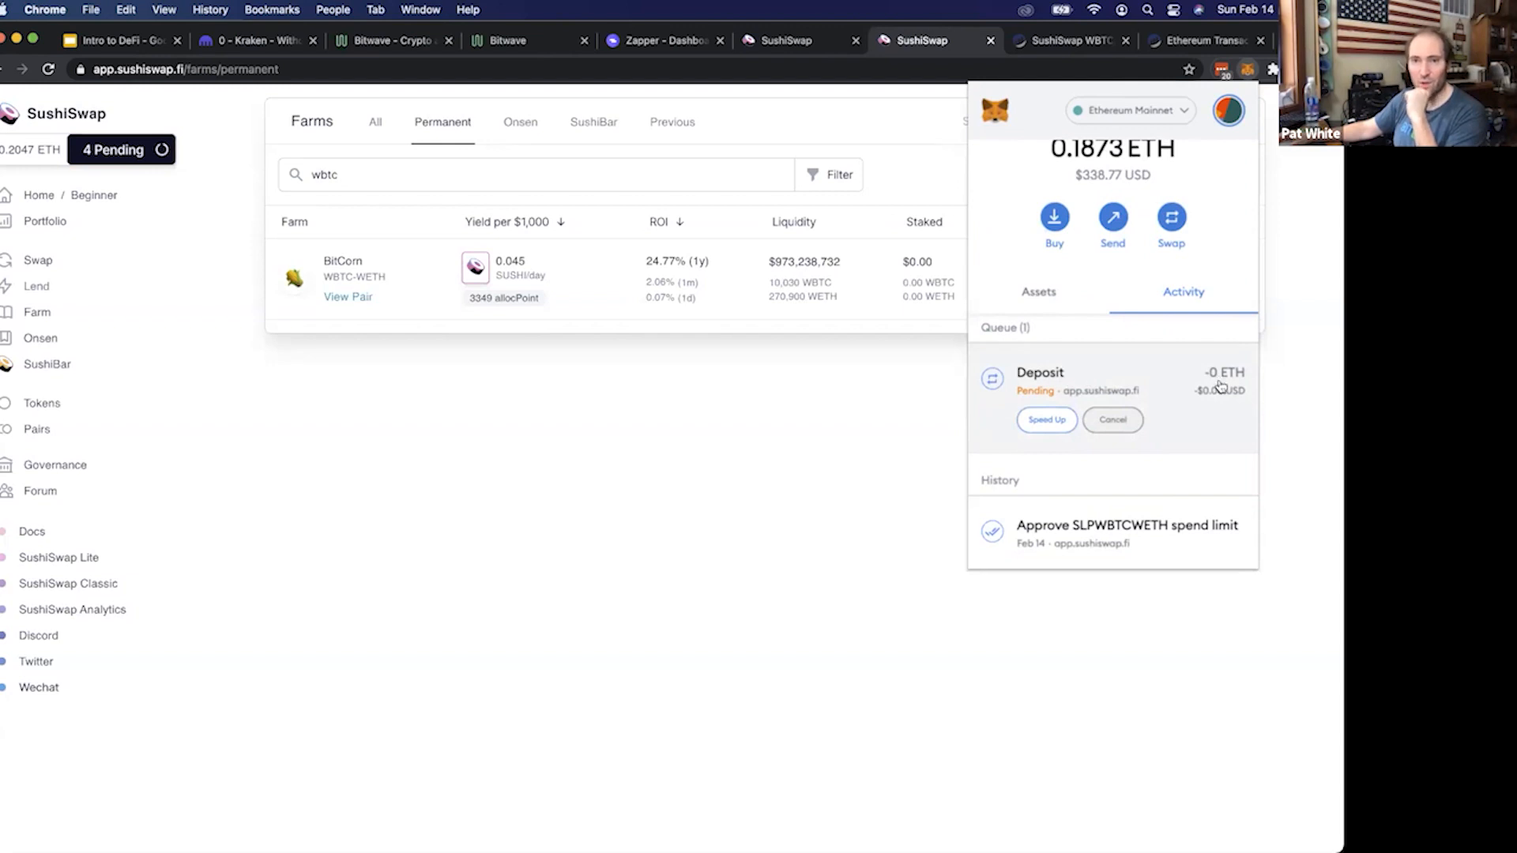
pyautogui.click(861, 378)
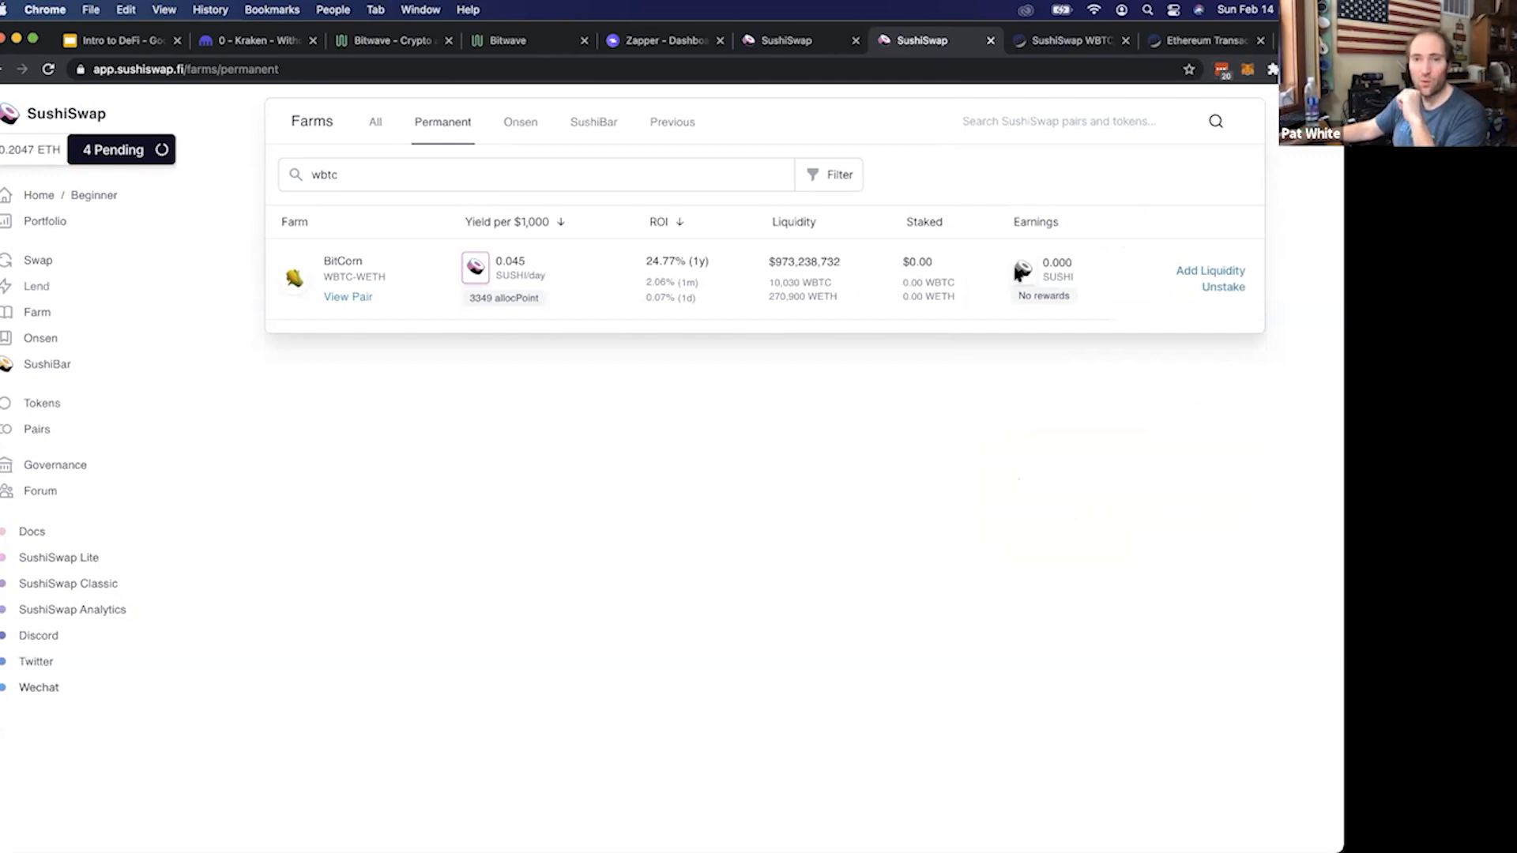
# Examine the SUSHI earnings amount for the WBTC-WETH farm
pyautogui.doubleClick(1057, 263)
pyautogui.click(946, 290)
pyautogui.doubleClick(1046, 264)
pyautogui.click(1046, 264)
pyautogui.doubleClick(1054, 263)
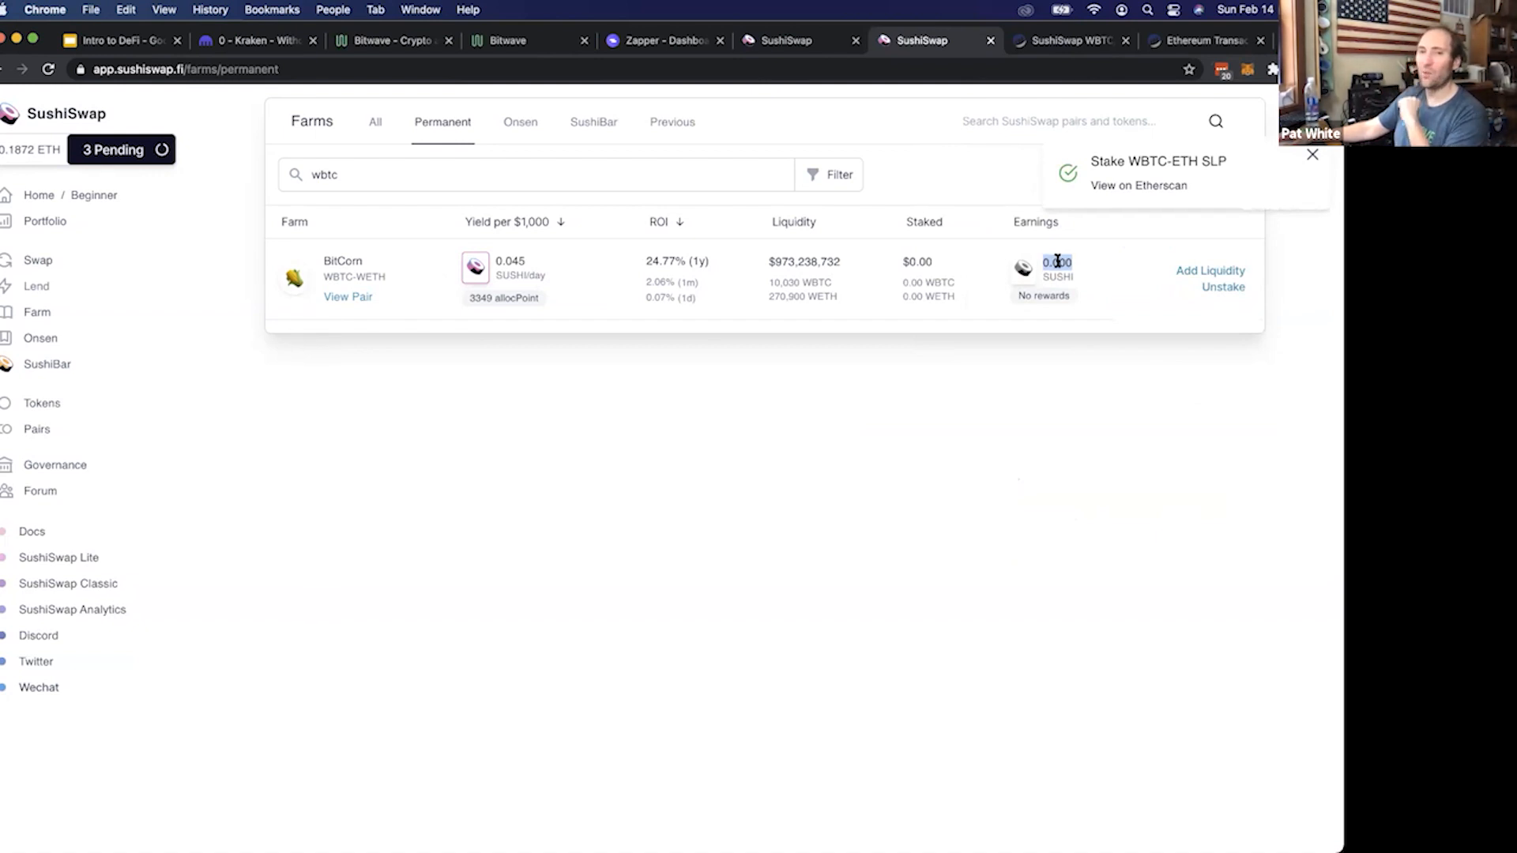
pyautogui.click(1057, 262)
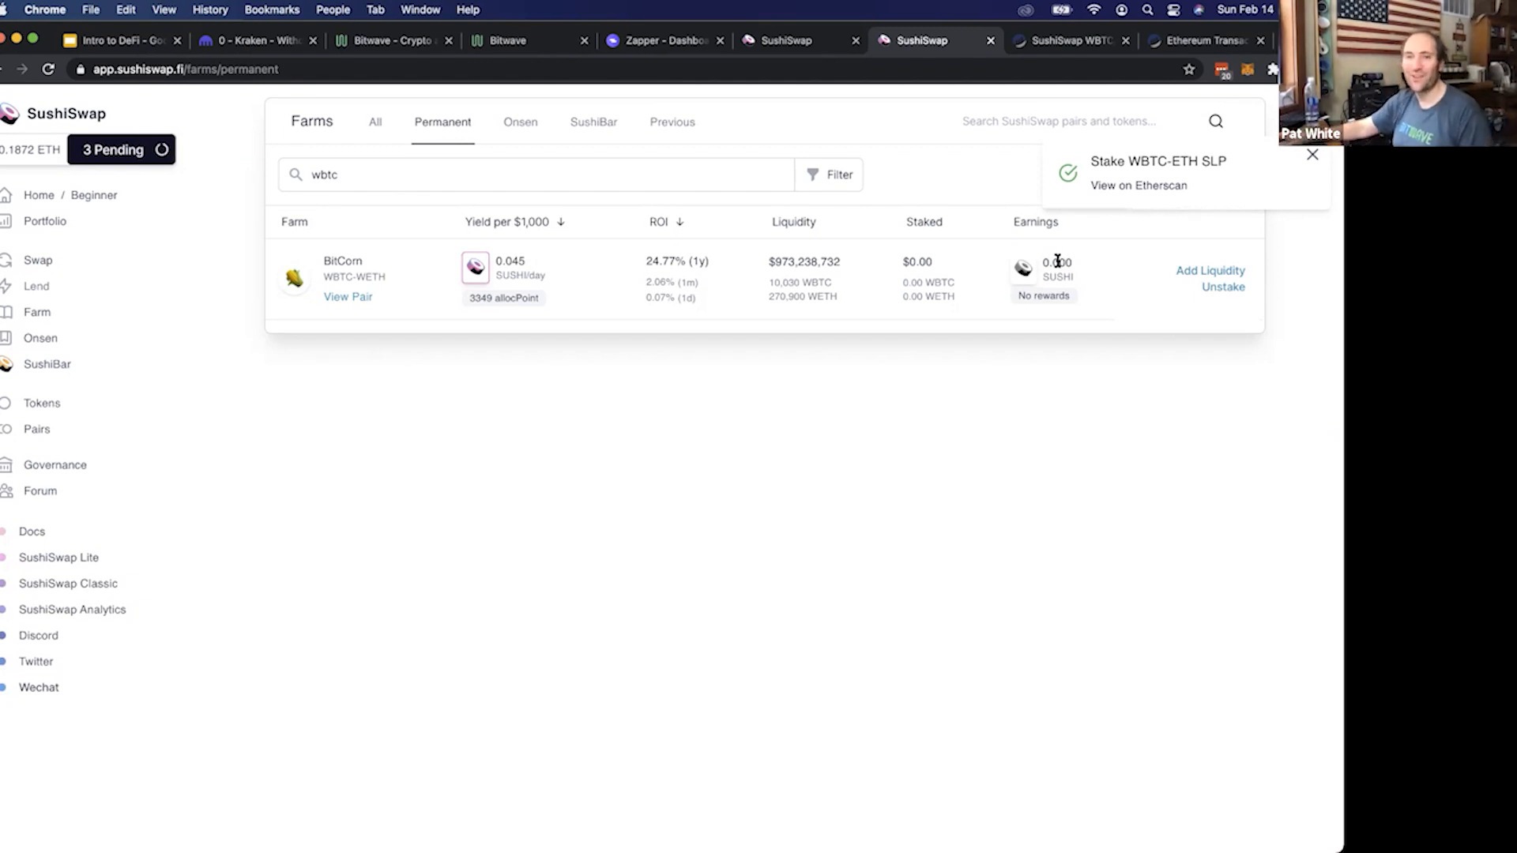
# Switch to the Zapper dashboard and inspect the staked WBTC + WETH balances, pool share and value under Sushiswap
pyautogui.click(666, 41)
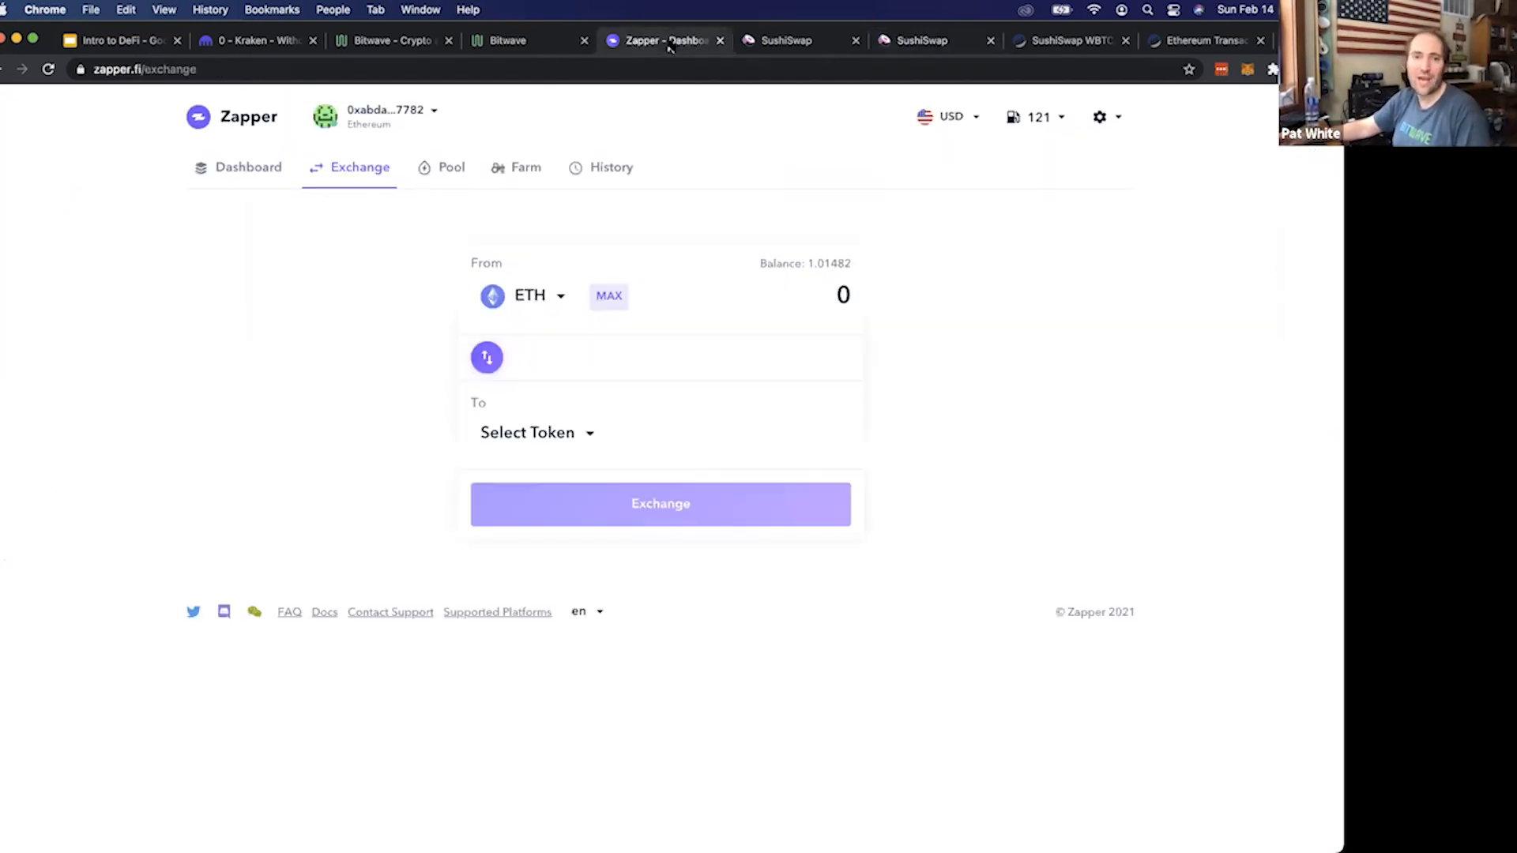
pyautogui.click(240, 166)
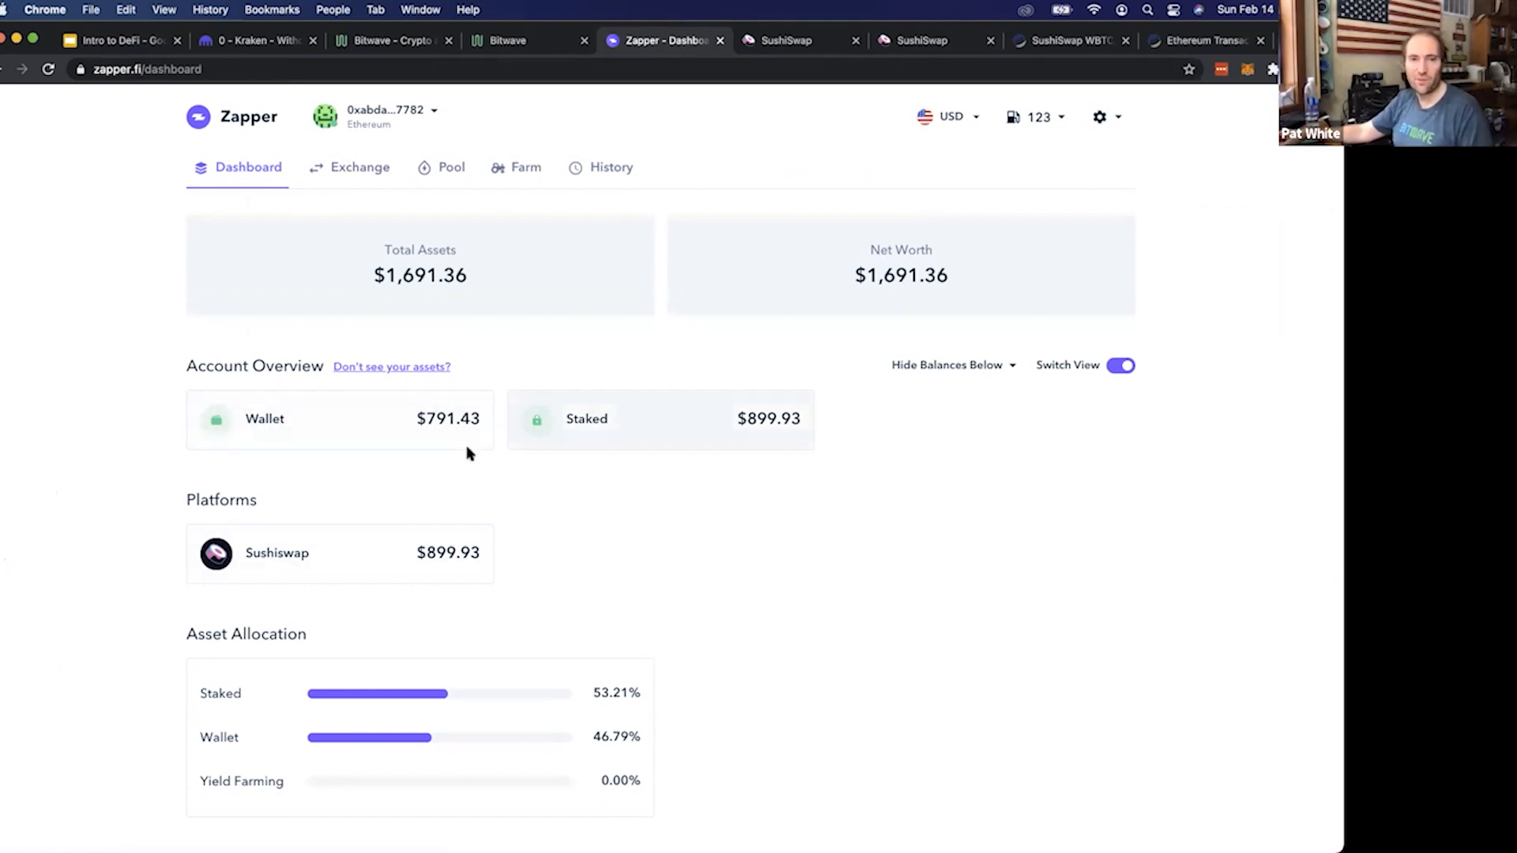
pyautogui.click(432, 553)
pyautogui.moveTo(435, 297); pyautogui.dragTo(980, 284)
pyautogui.moveTo(980, 285); pyautogui.dragTo(569, 290)
pyautogui.click(571, 295)
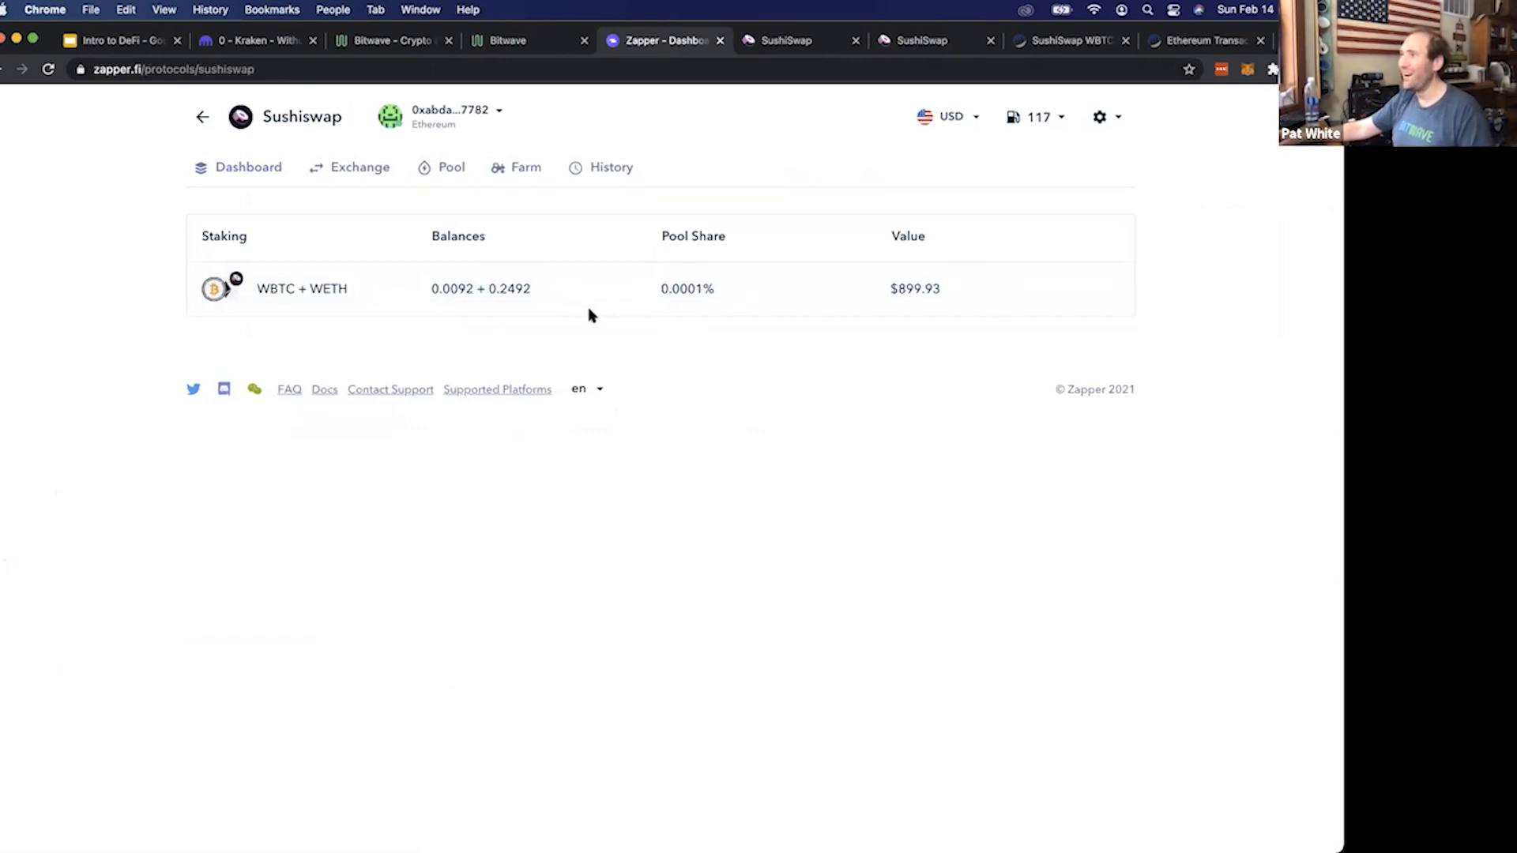
pyautogui.moveTo(433, 290); pyautogui.dragTo(675, 307)
pyautogui.click(313, 288)
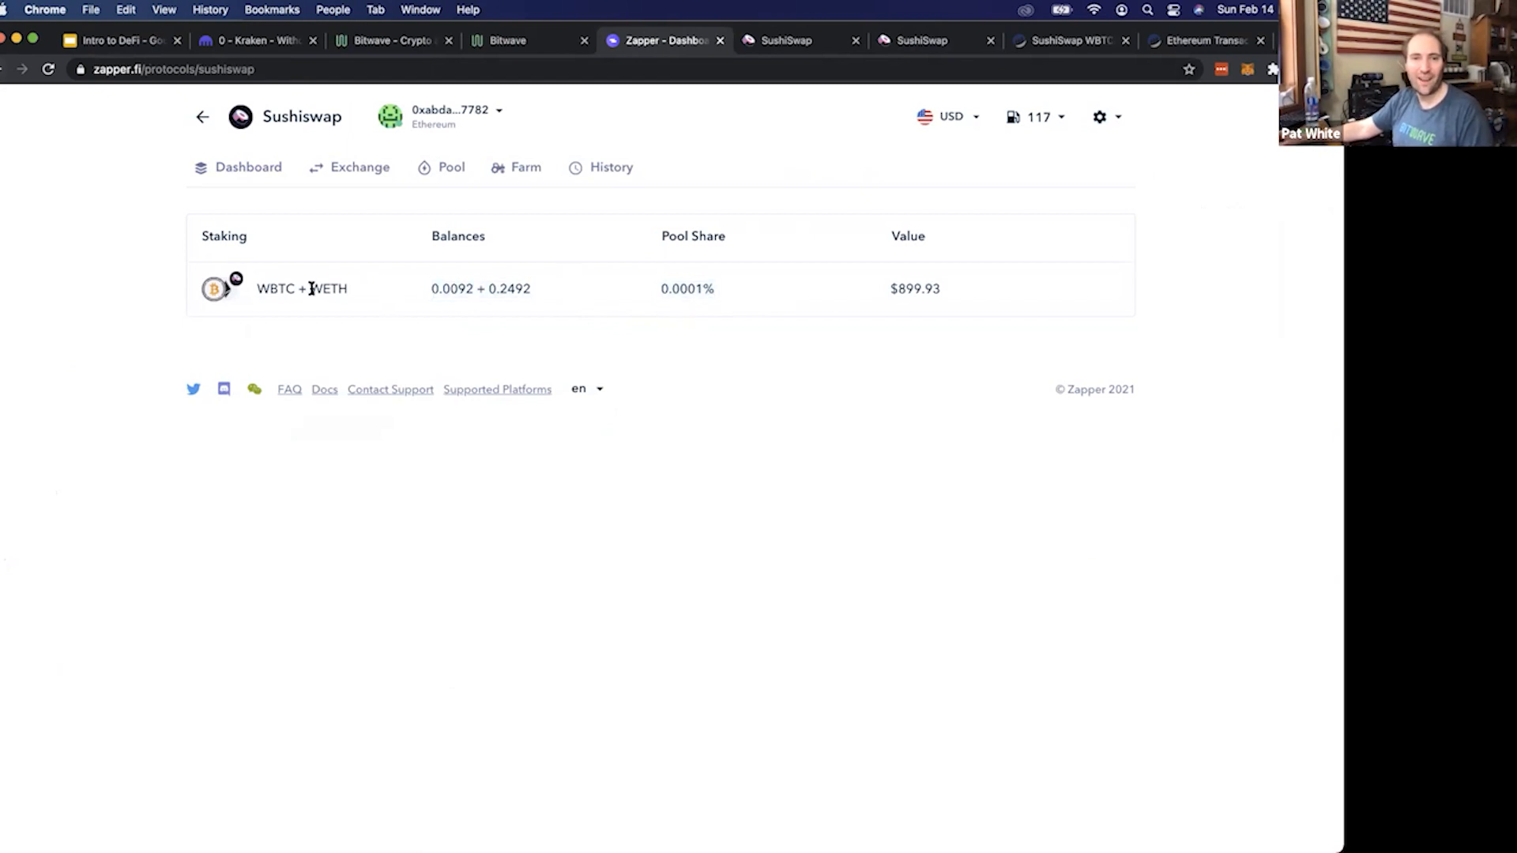
# Return to the Zapper dashboard and review the individual asset balances held in the wallet
pyautogui.click(4, 68)
pyautogui.click(331, 437)
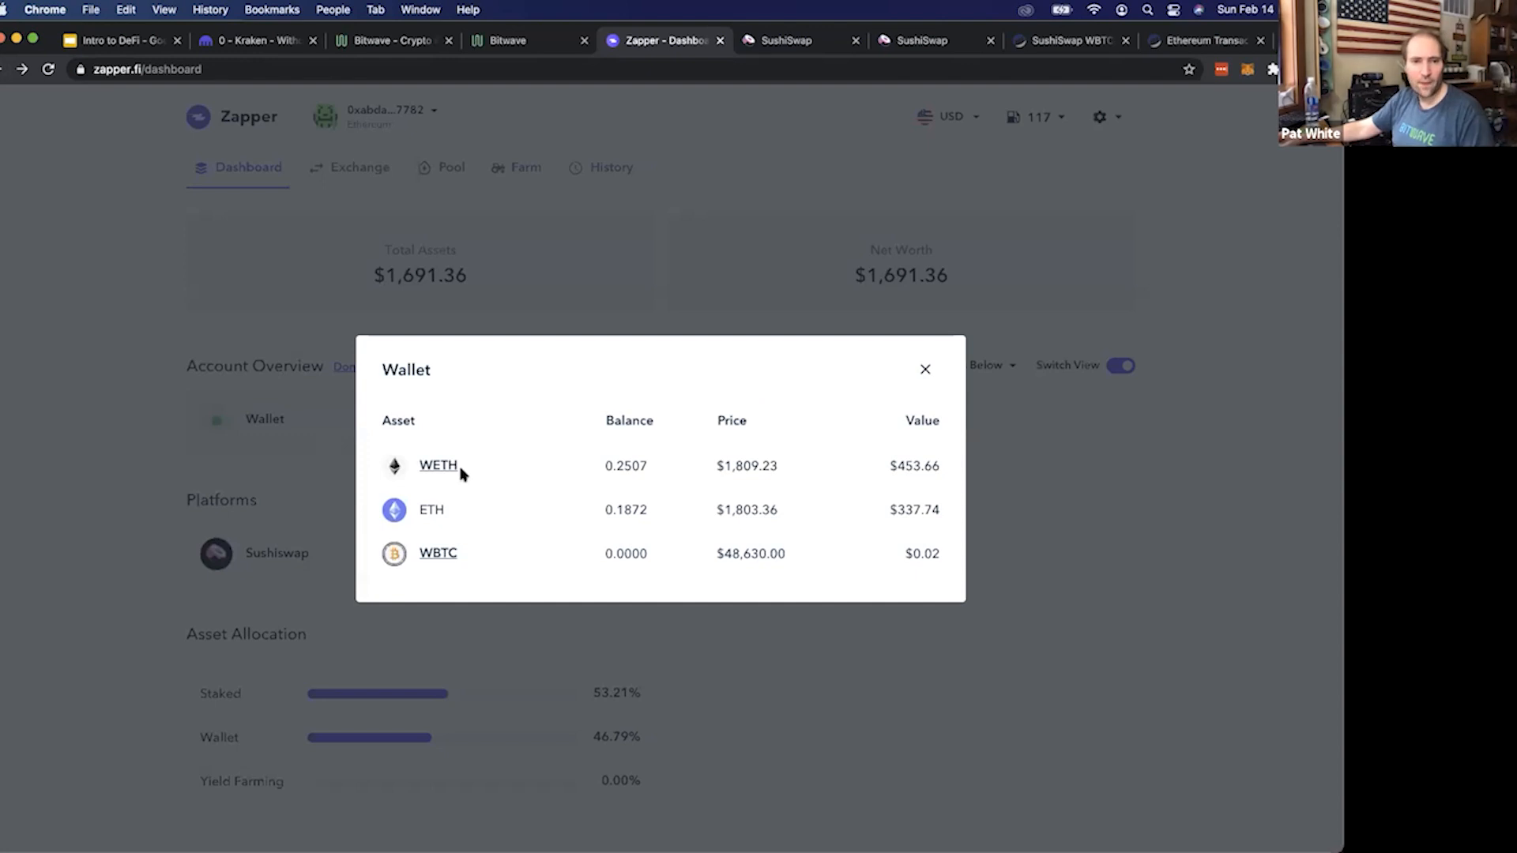
pyautogui.click(264, 506)
pyautogui.click(728, 434)
pyautogui.click(316, 492)
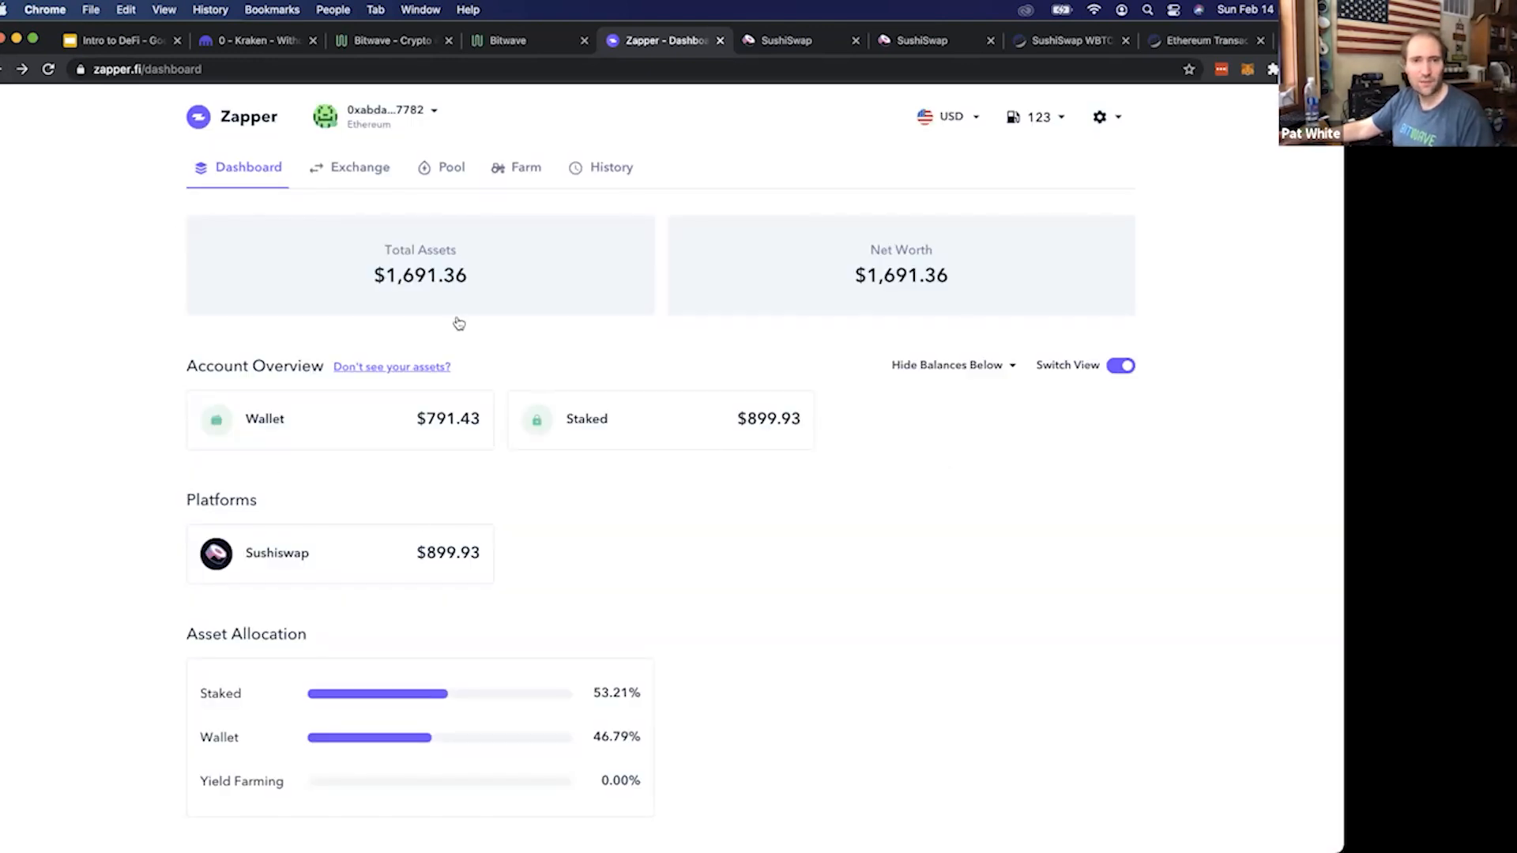
# View the claimable SUSHI rewards for the active WBTC / ETH farm in Zapper, then close the claim without confirming
pyautogui.click(527, 171)
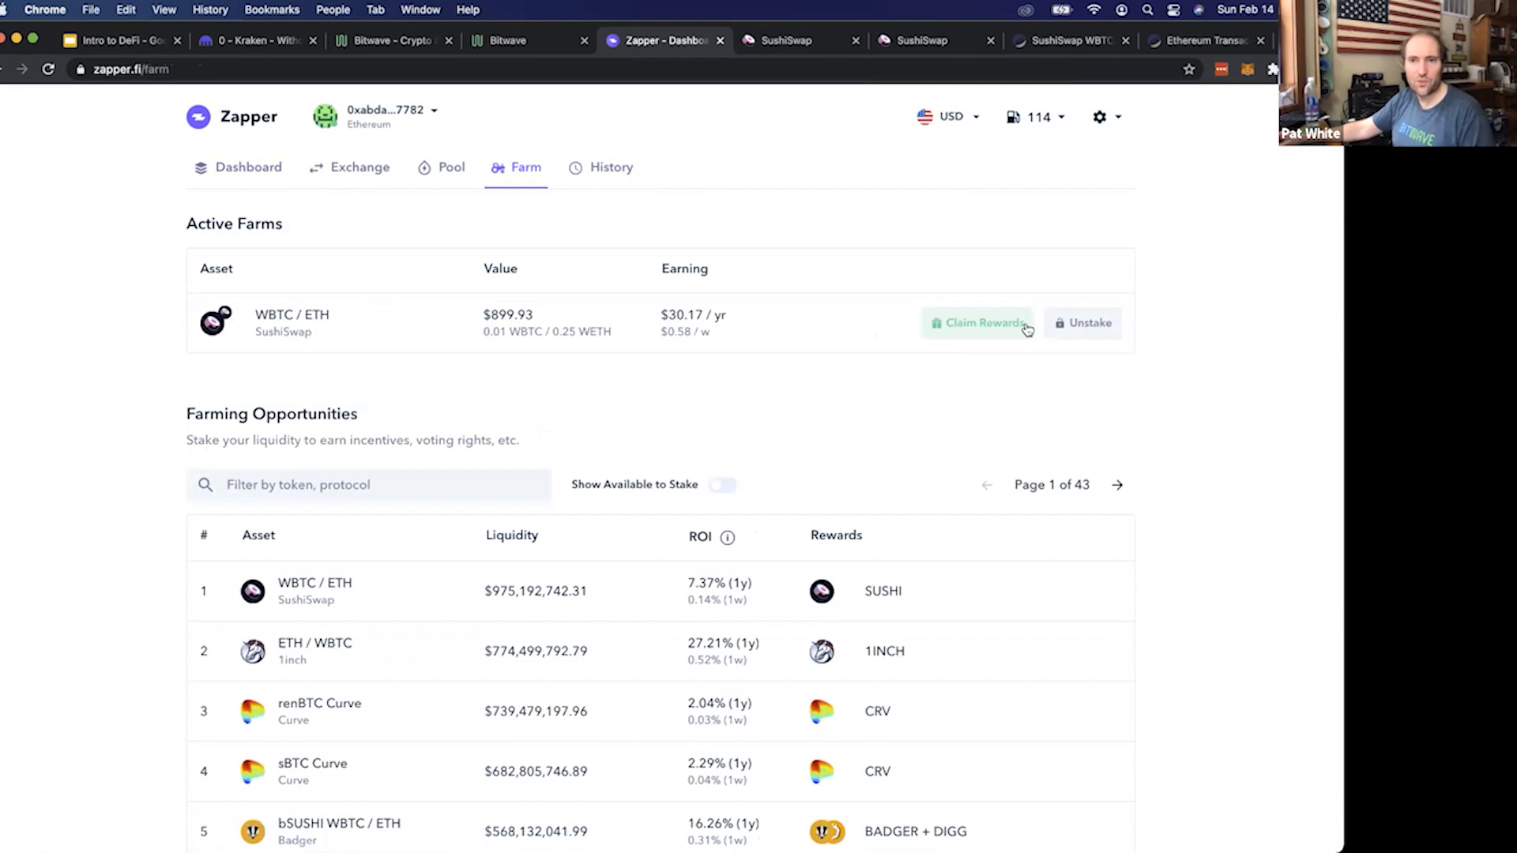
pyautogui.click(952, 328)
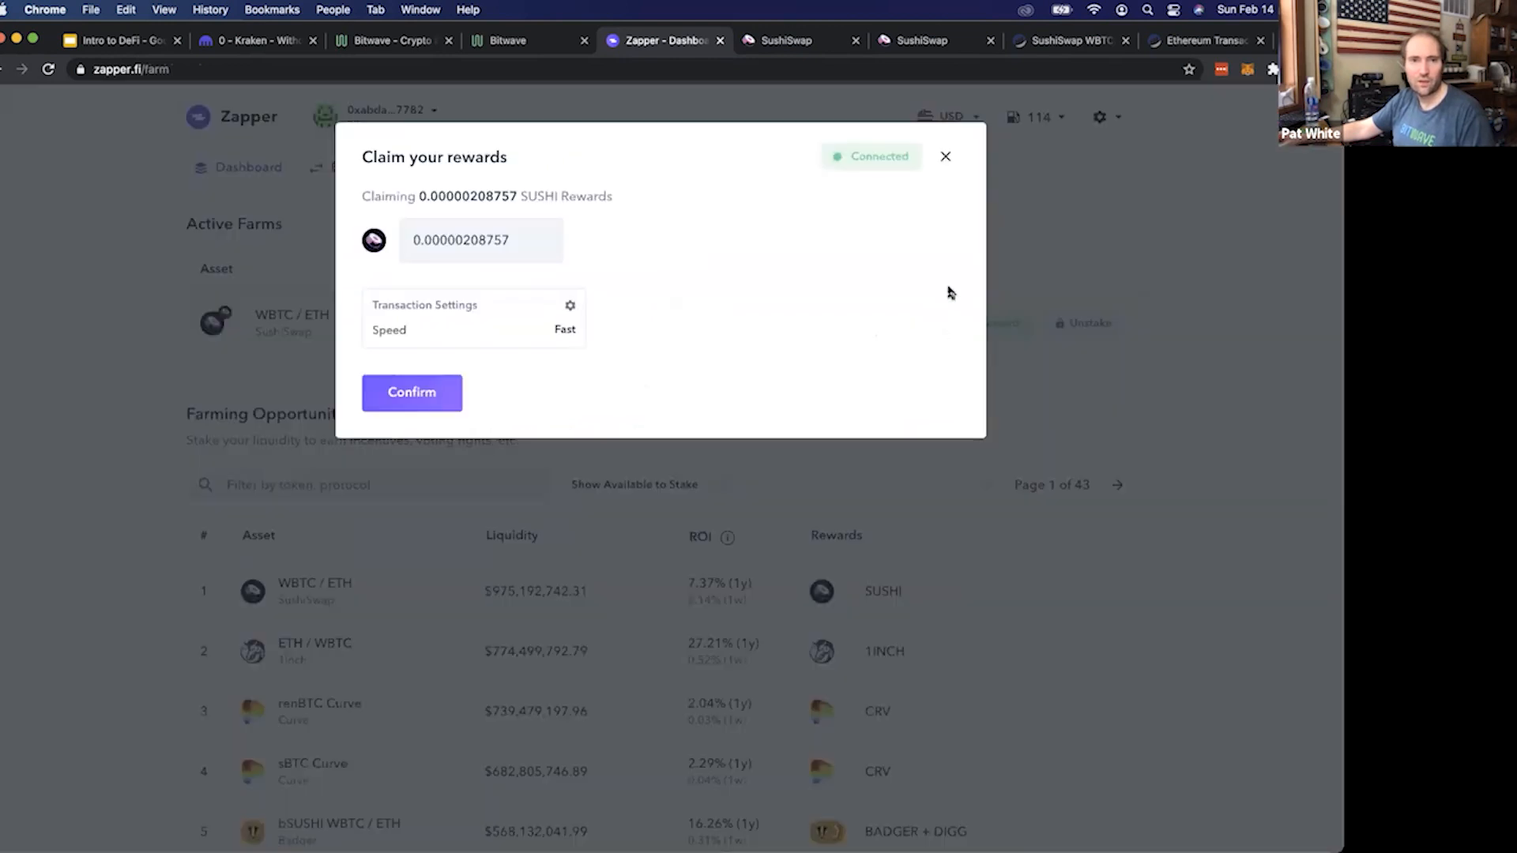
pyautogui.moveTo(439, 197); pyautogui.dragTo(518, 191)
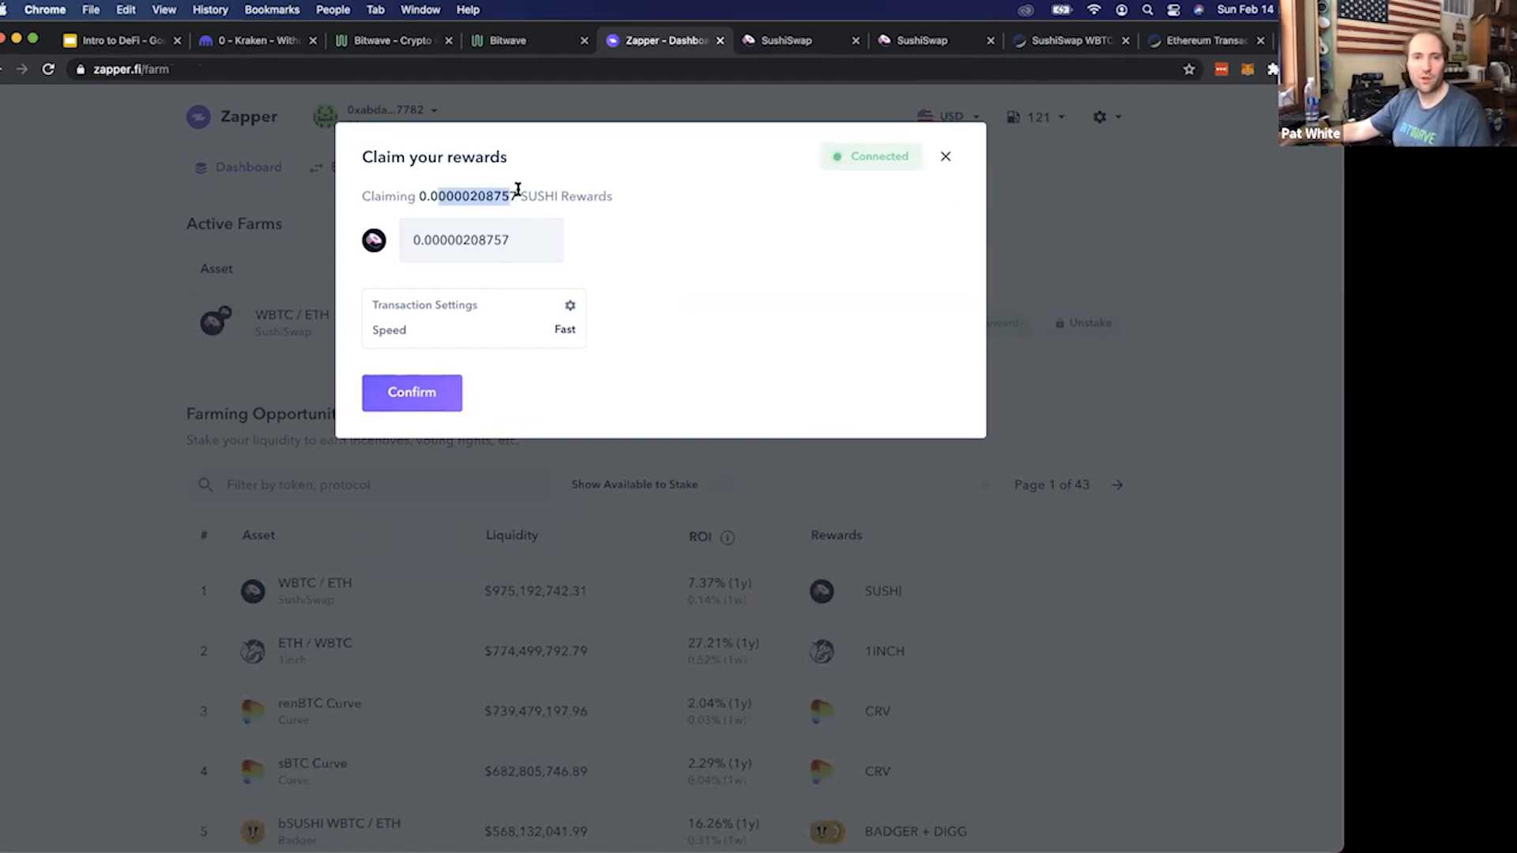
pyautogui.click(629, 207)
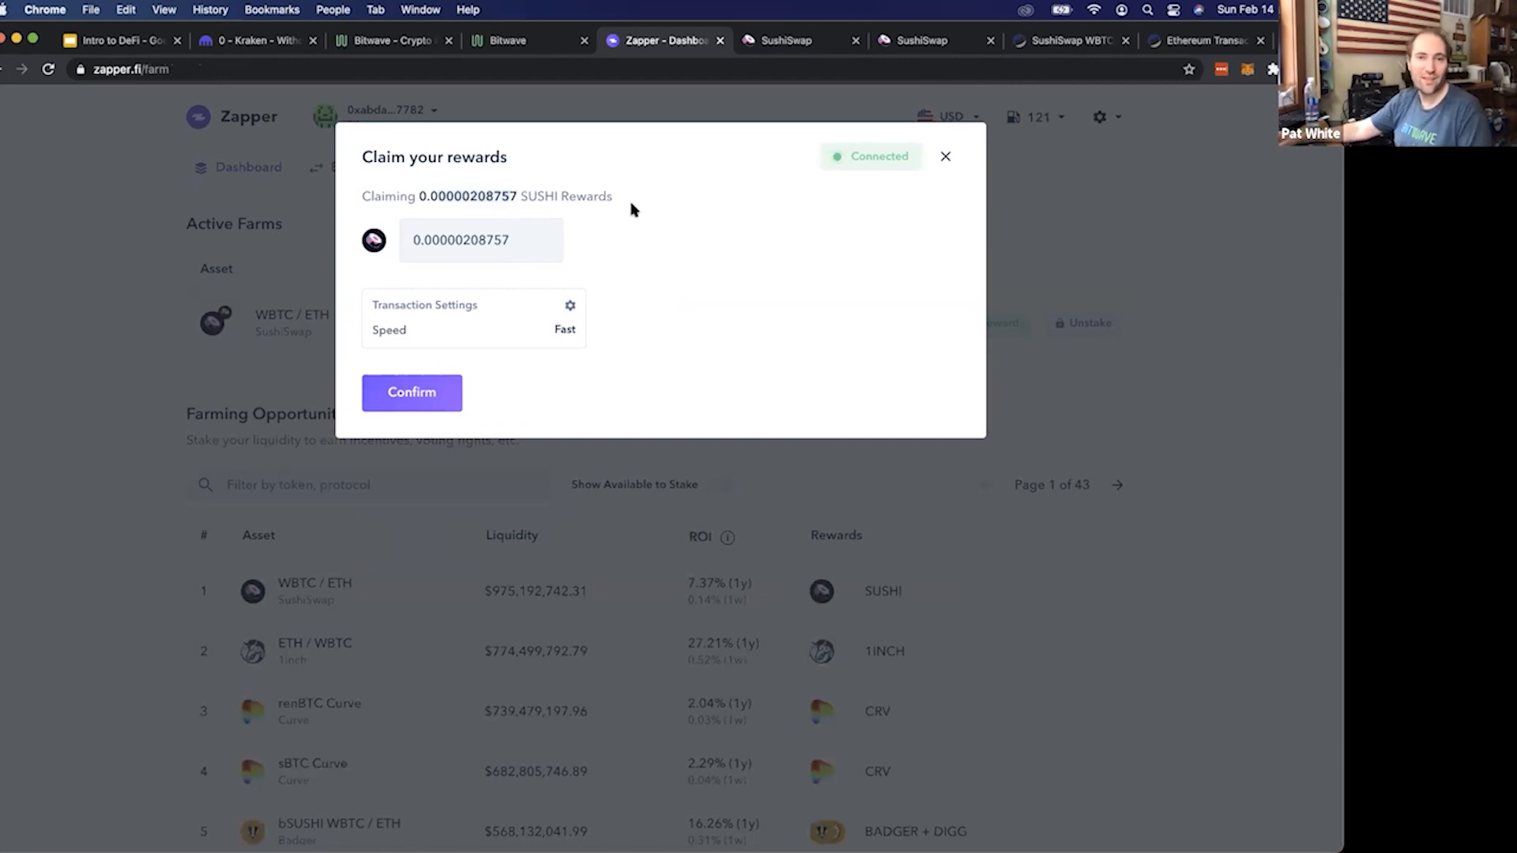
pyautogui.click(946, 157)
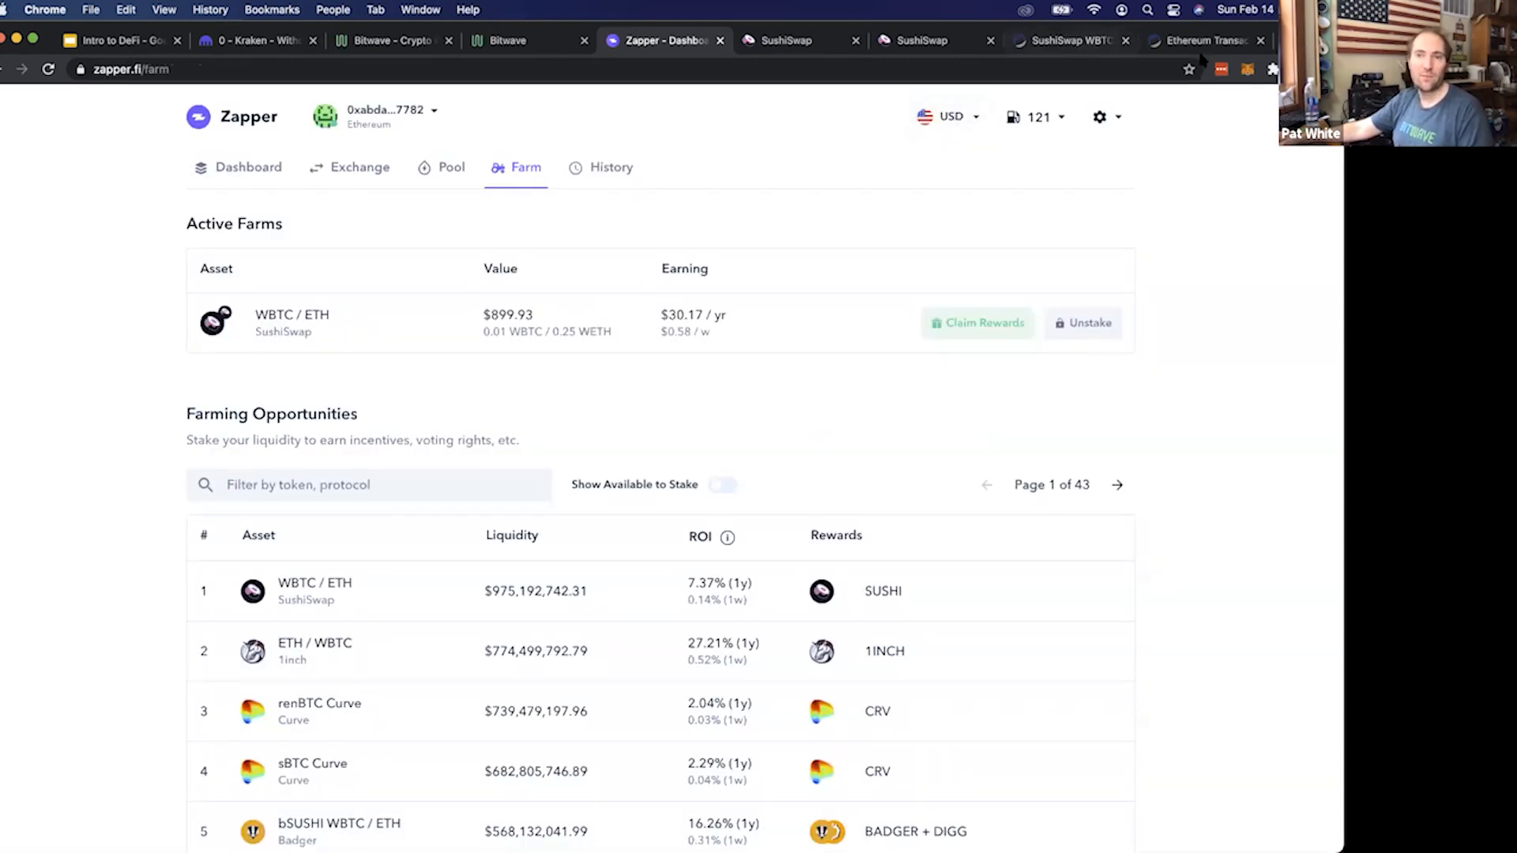
# Compare the WBTC-WETH farm's staked and earnings figures on SushiSwap with the active farm shown in Zapper
pyautogui.click(888, 46)
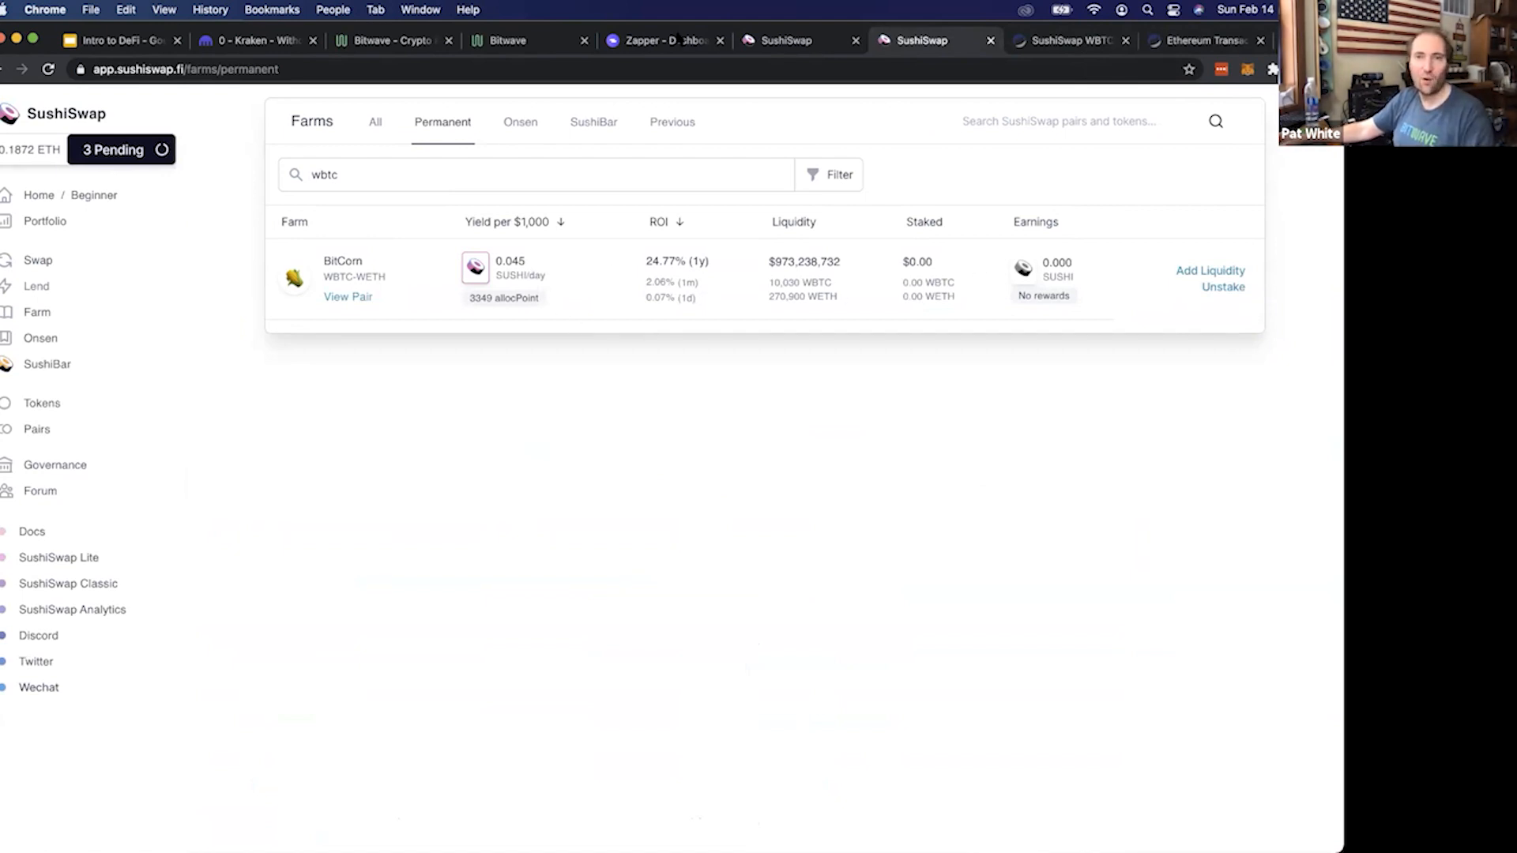
pyautogui.click(646, 47)
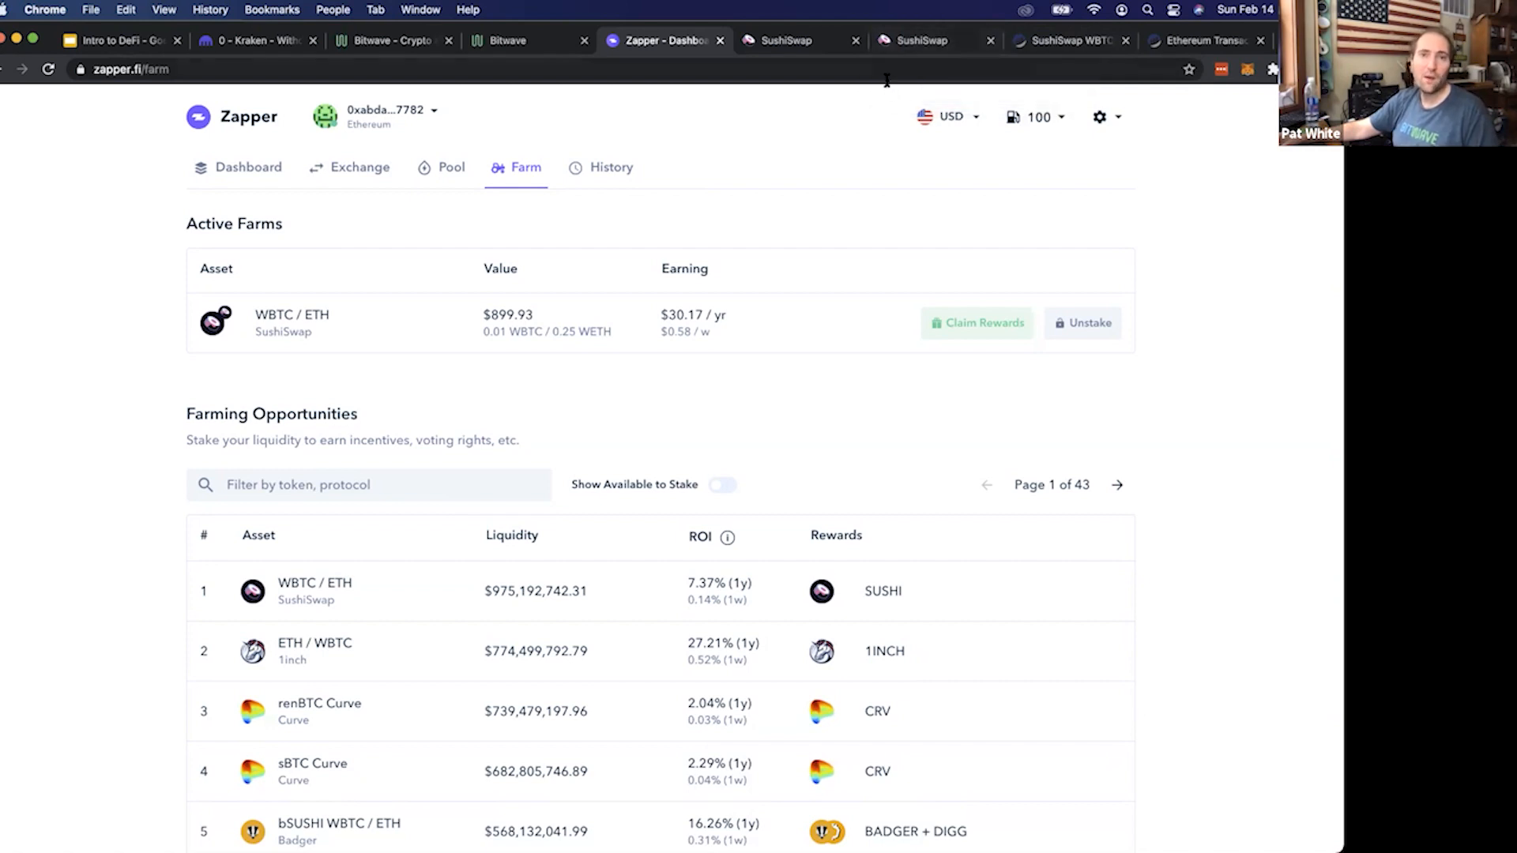
pyautogui.click(1059, 41)
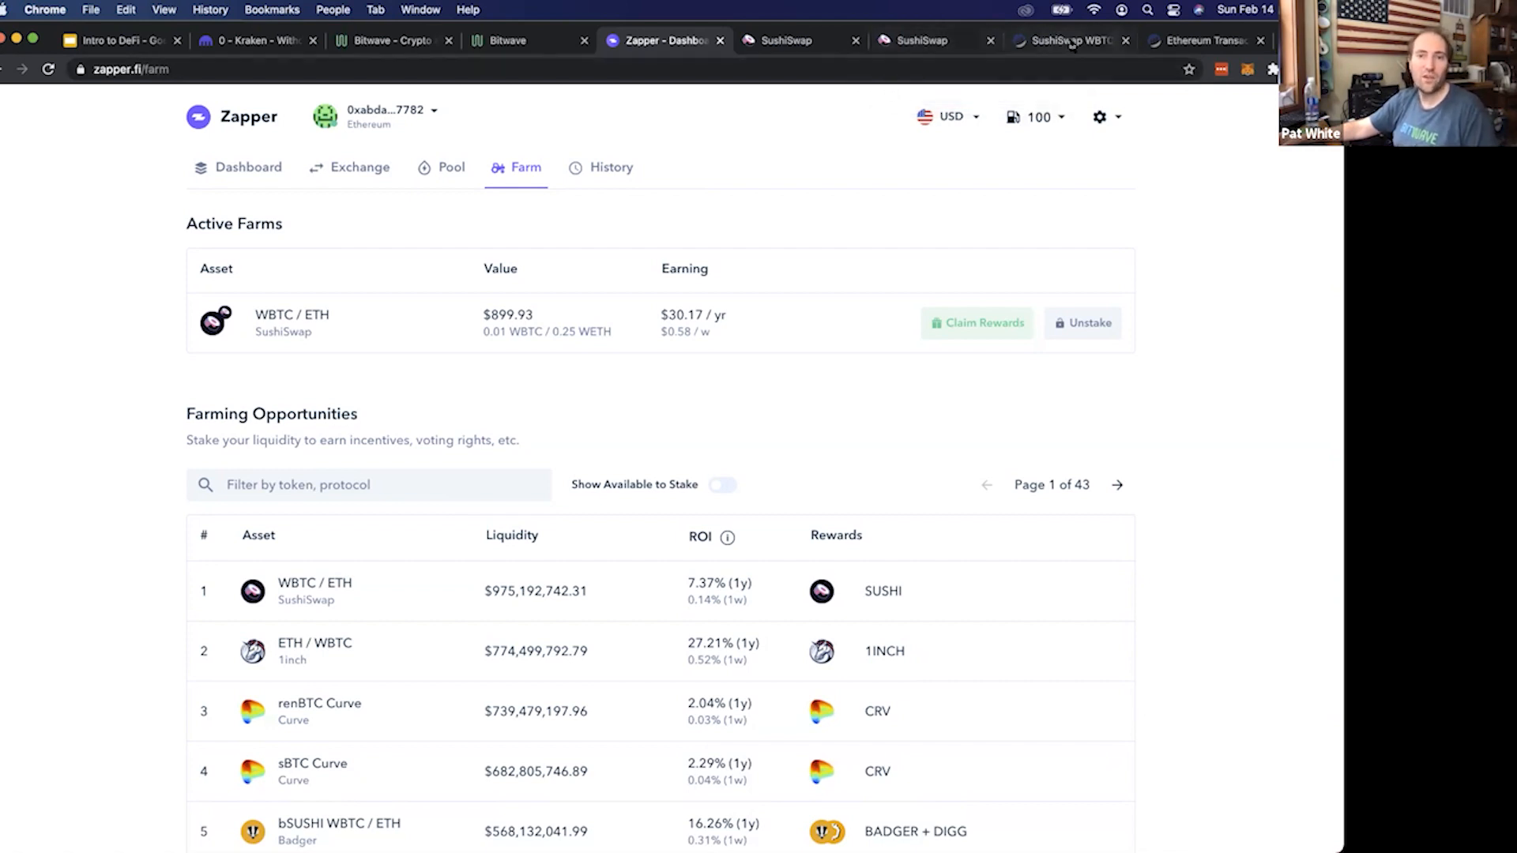
pyautogui.click(1174, 48)
pyautogui.click(926, 40)
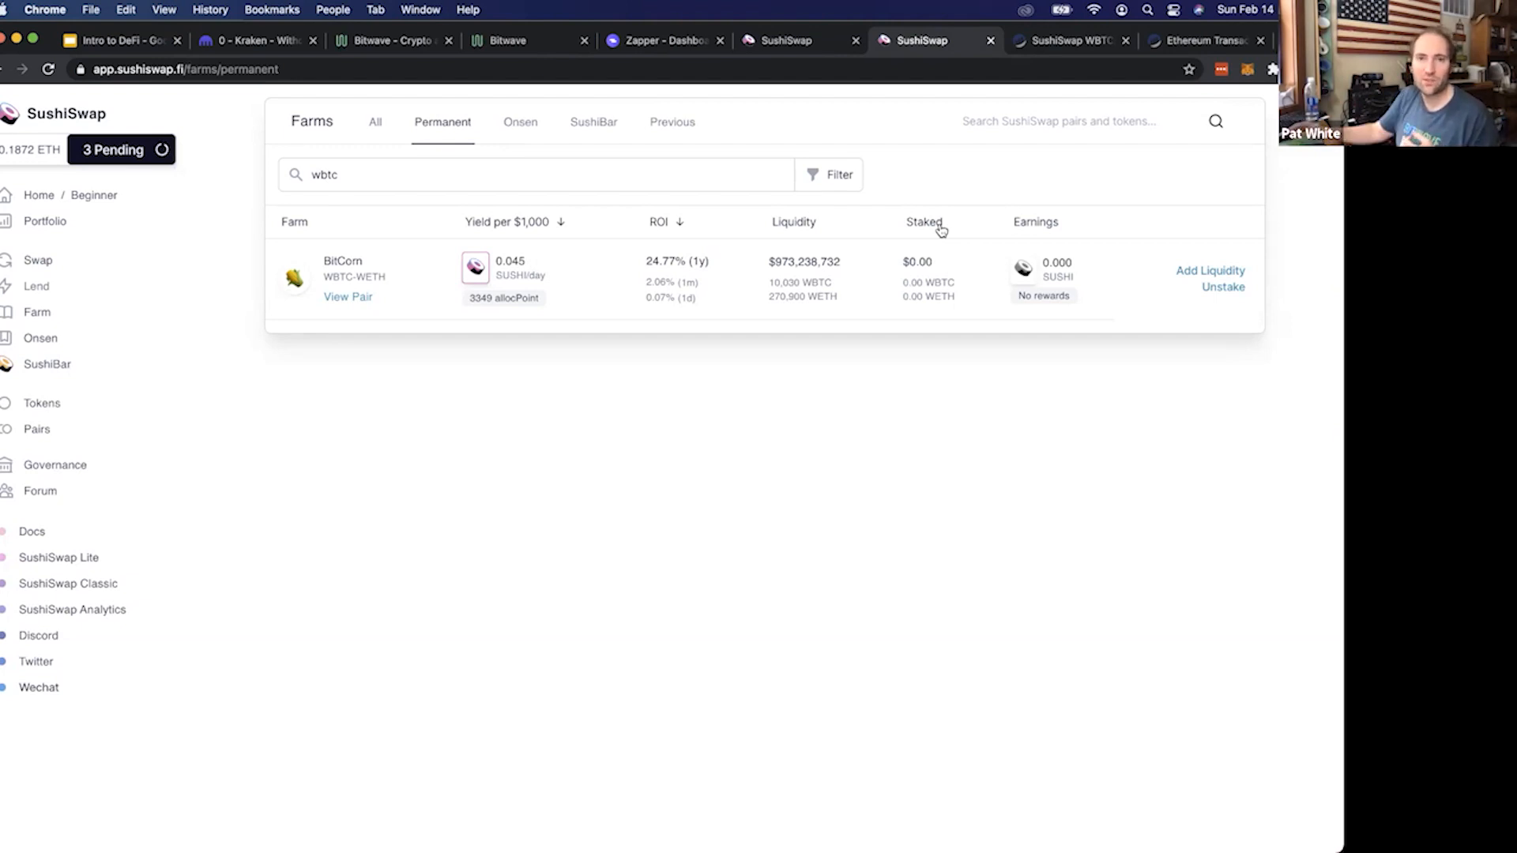
# Return to the Zapper dashboard and check the portfolio's total assets and allocation
pyautogui.click(690, 41)
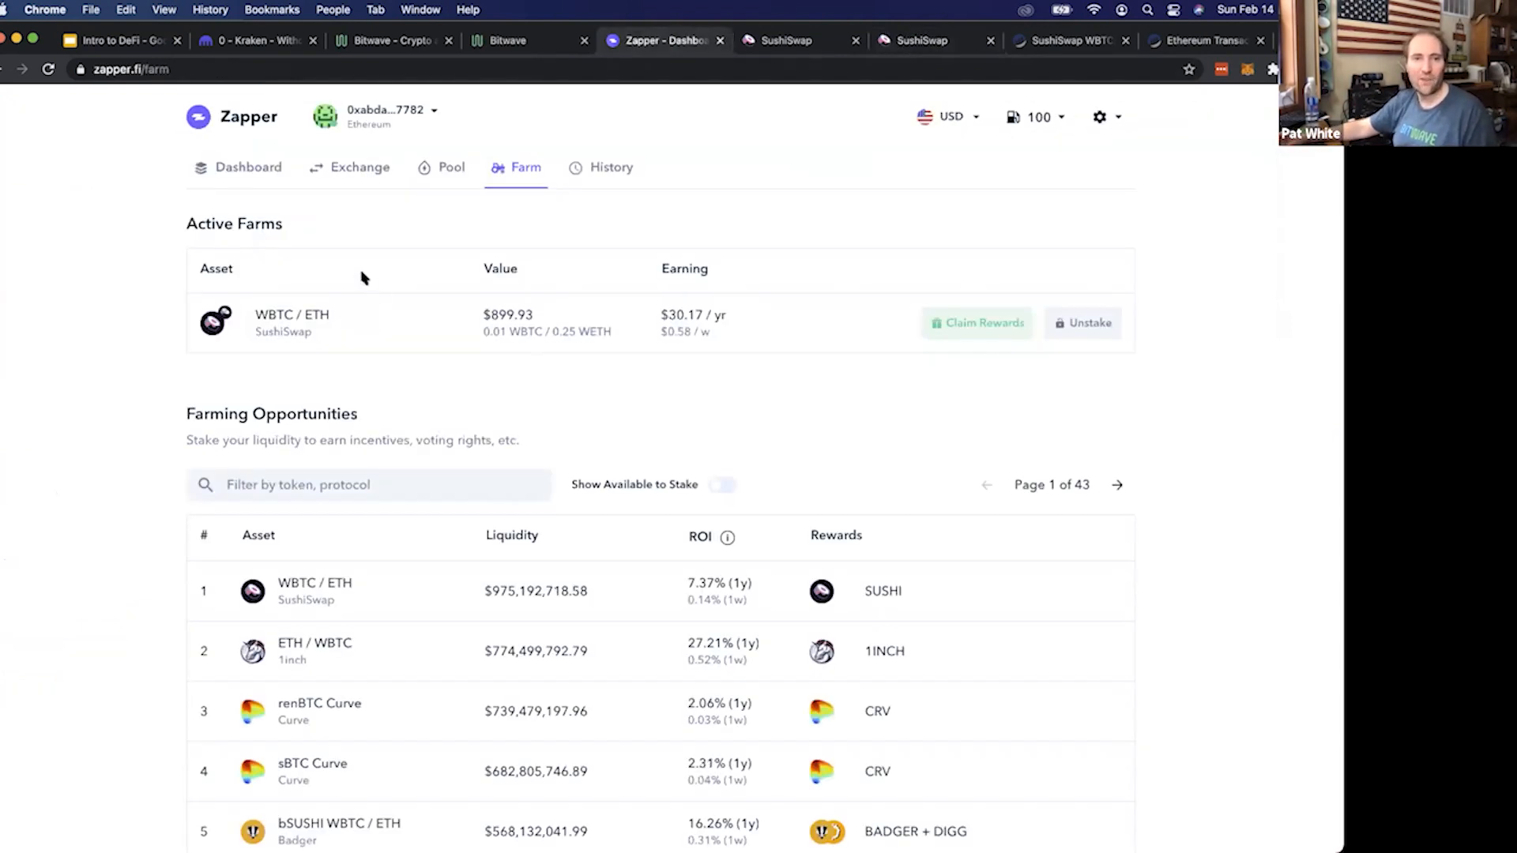
pyautogui.click(261, 174)
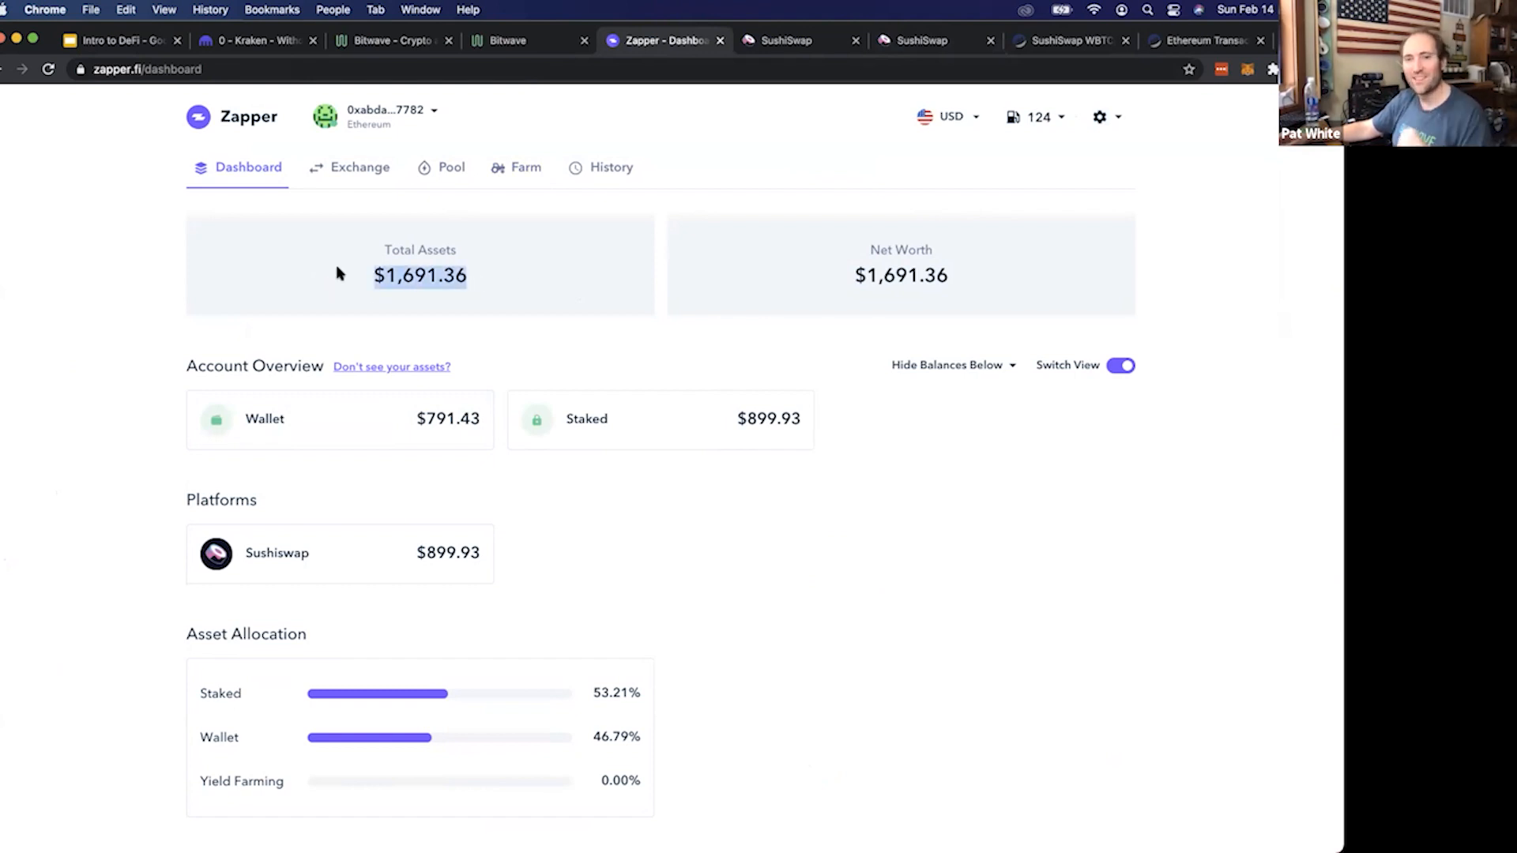
pyautogui.scroll(-1, 340, 273)
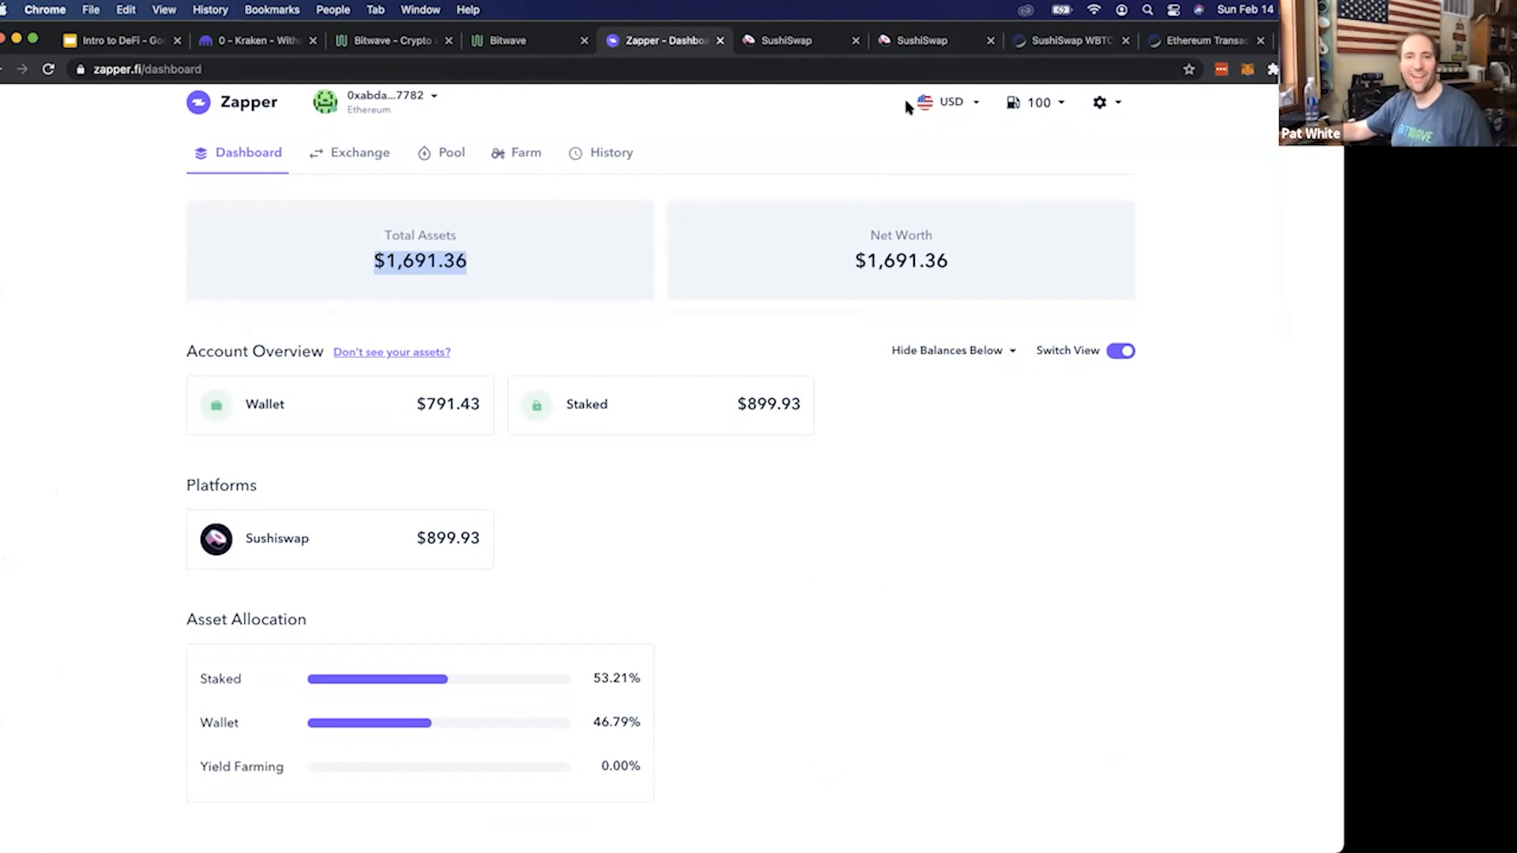
# Search the web for "defi pulse" in a new browser tab and open the DeFi Pulse leaderboard site
pyautogui.click(1072, 41)
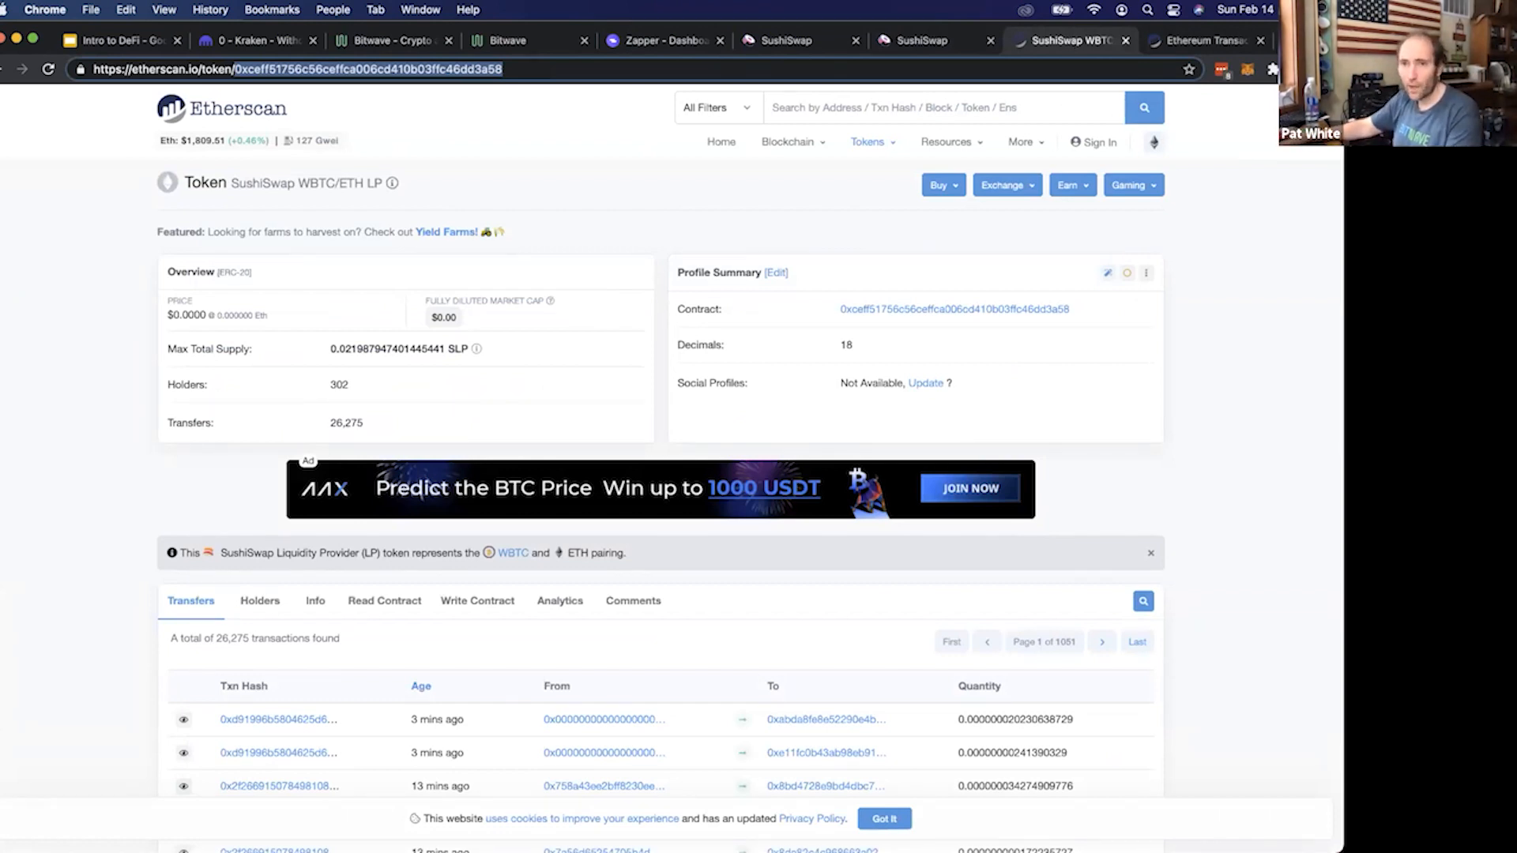
pyautogui.press('super+t')
pyautogui.write('defipu')
pyautogui.press('Down')
pyautogui.press('Return')
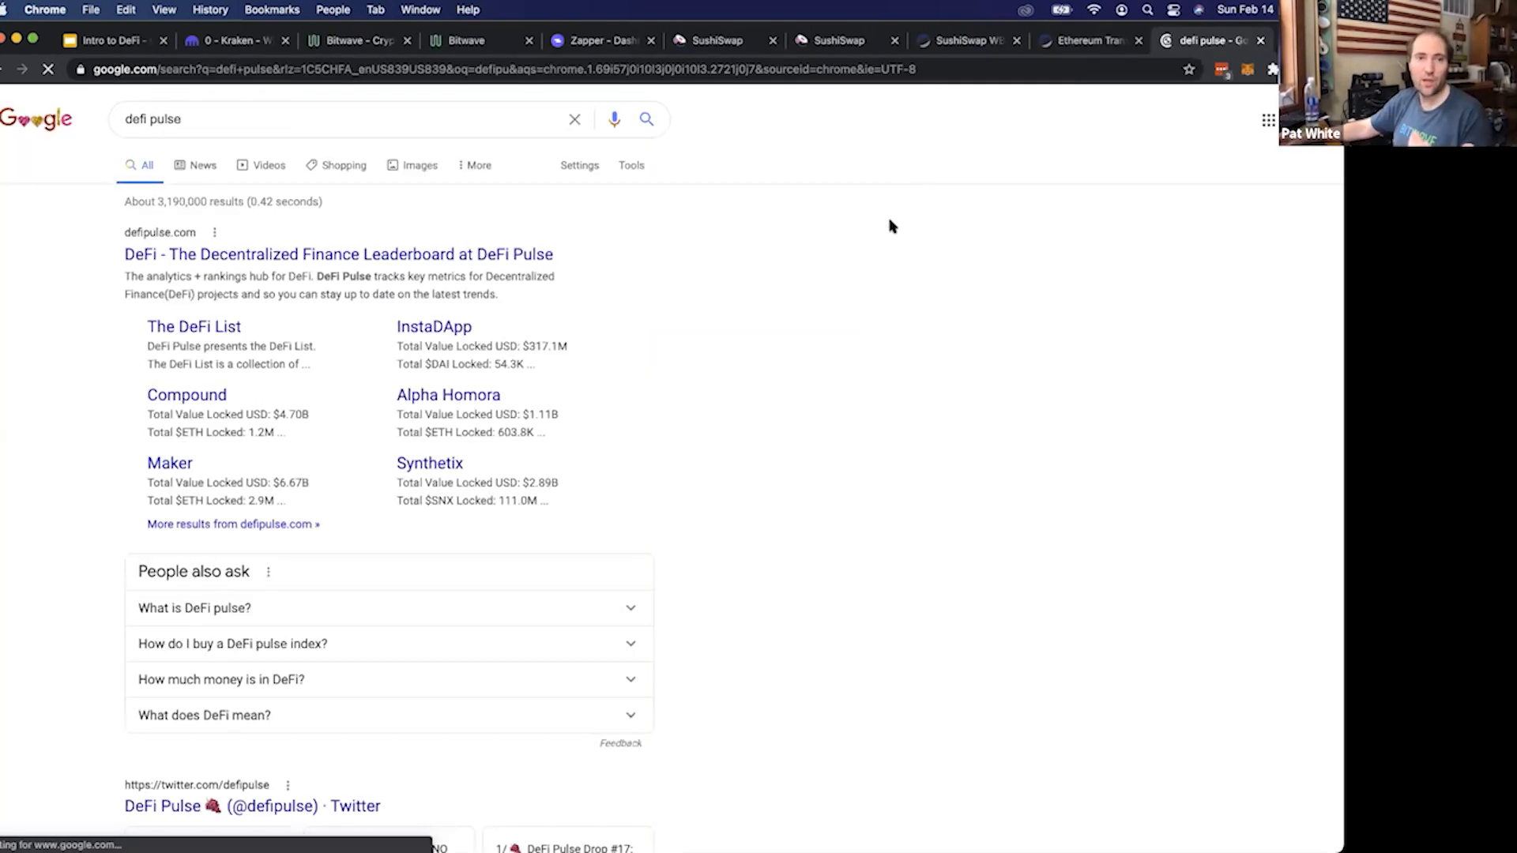
pyautogui.click(562, 253)
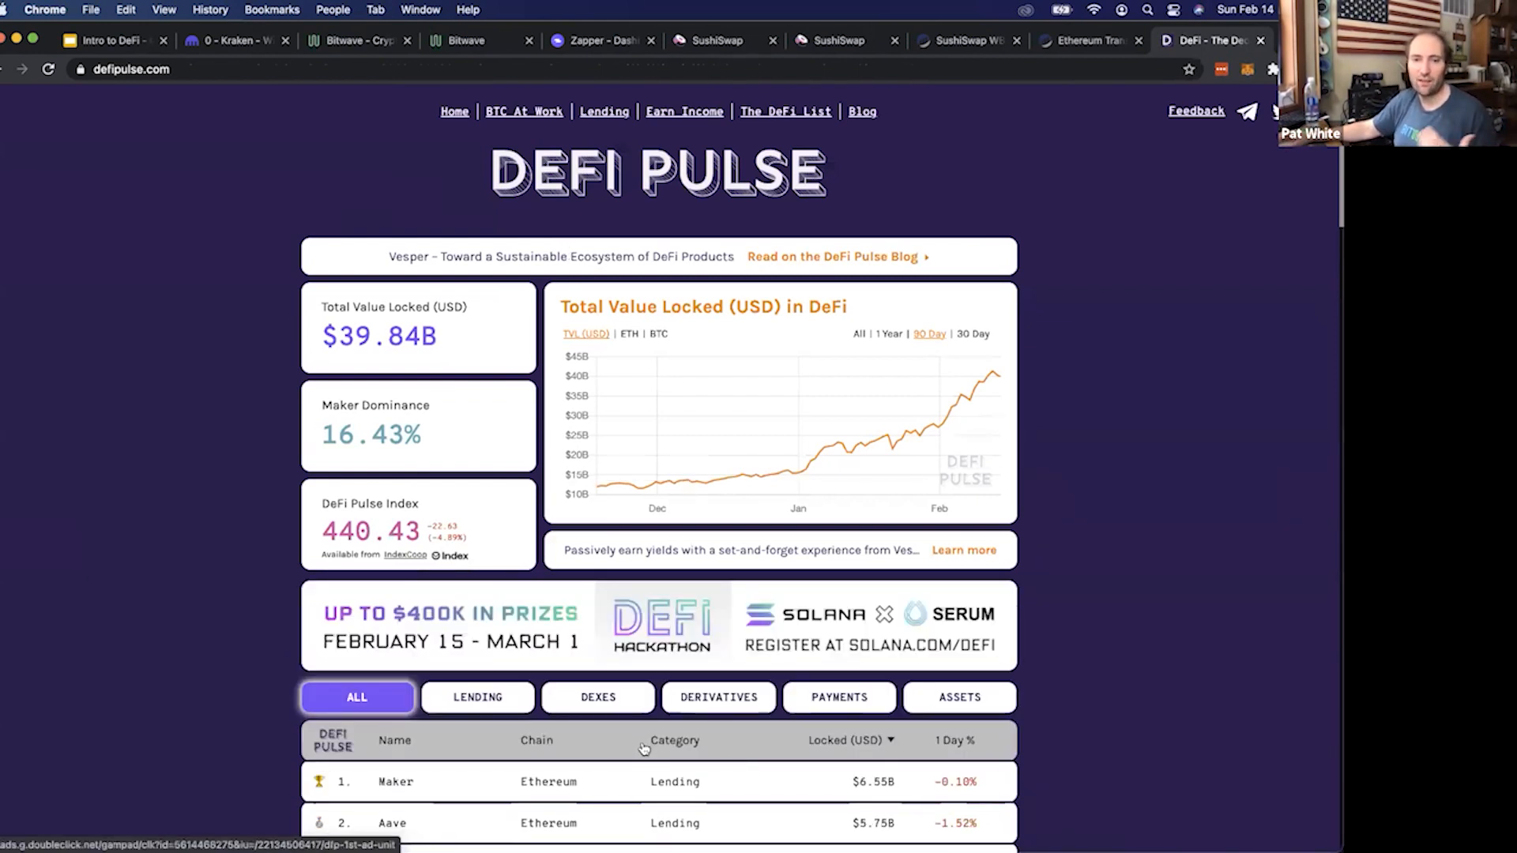
# Review the DeFi Pulse ranking of protocols by category and total value locked
pyautogui.scroll(-3, 644, 749)
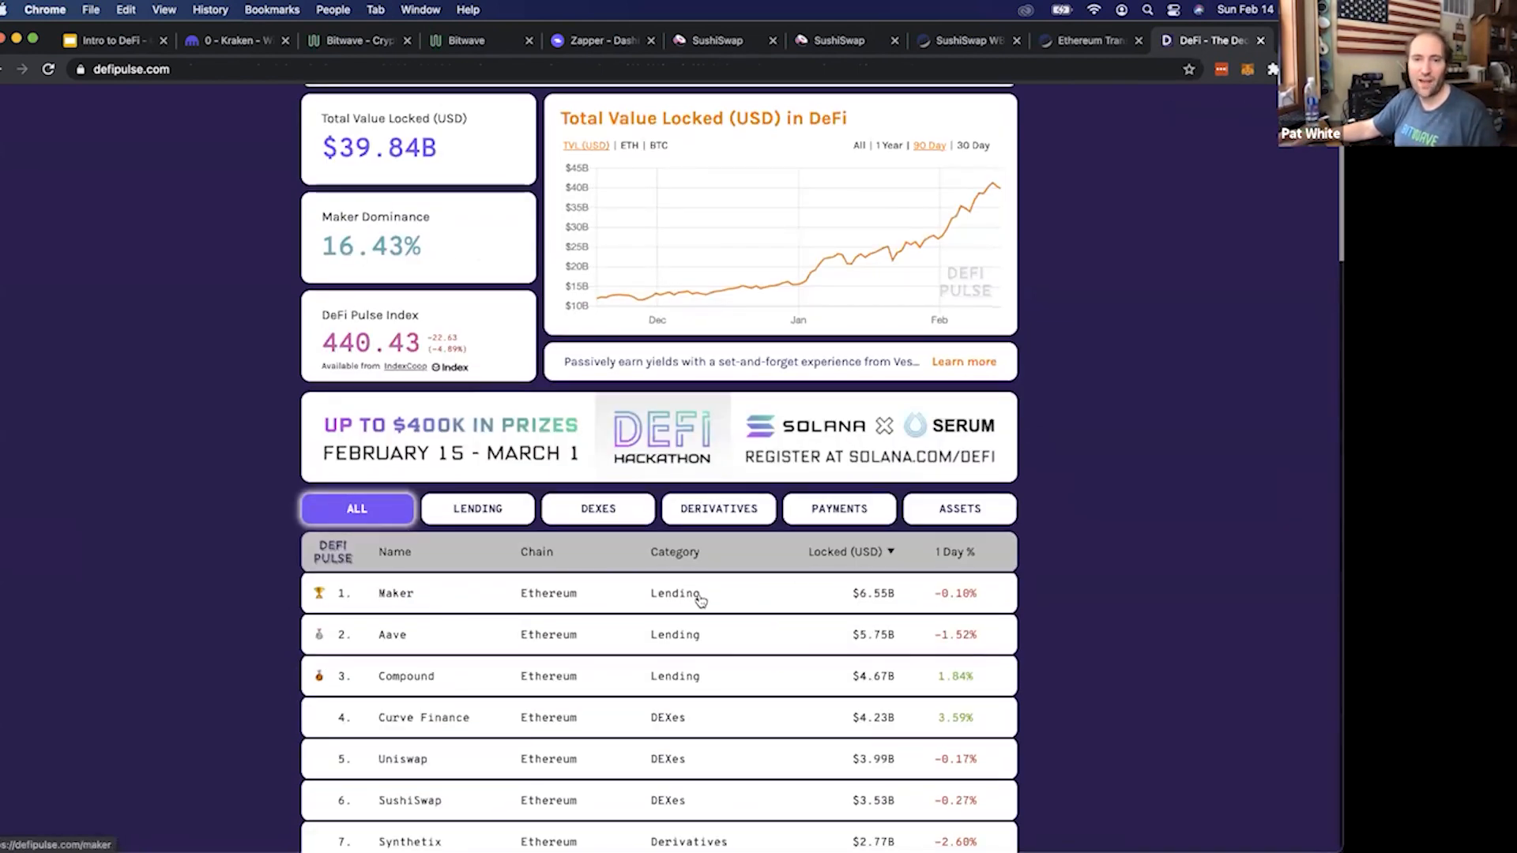
pyautogui.scroll(-2, 700, 601)
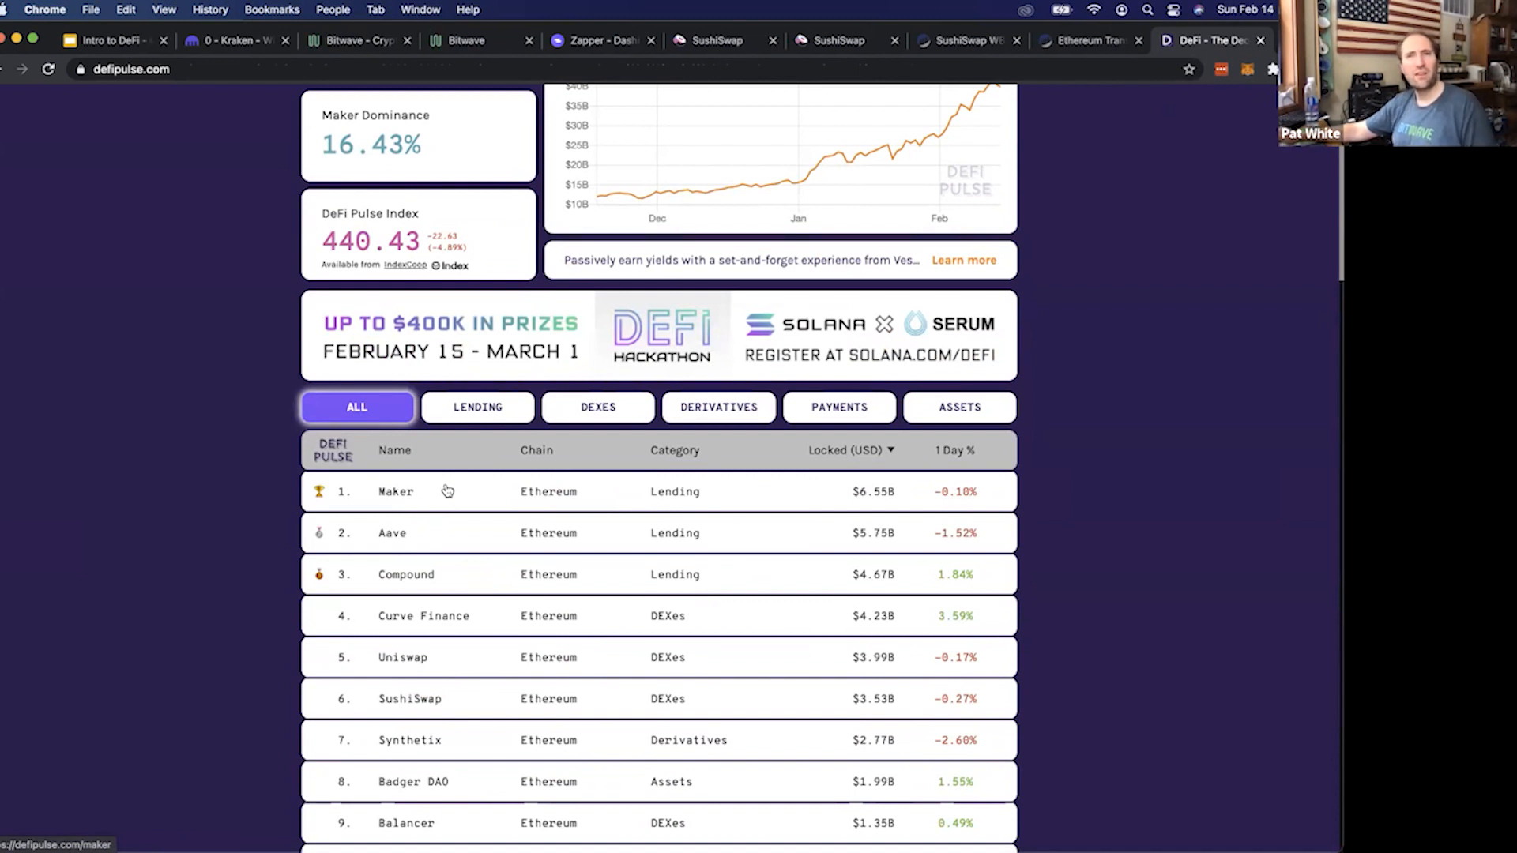
pyautogui.scroll(1, 448, 491)
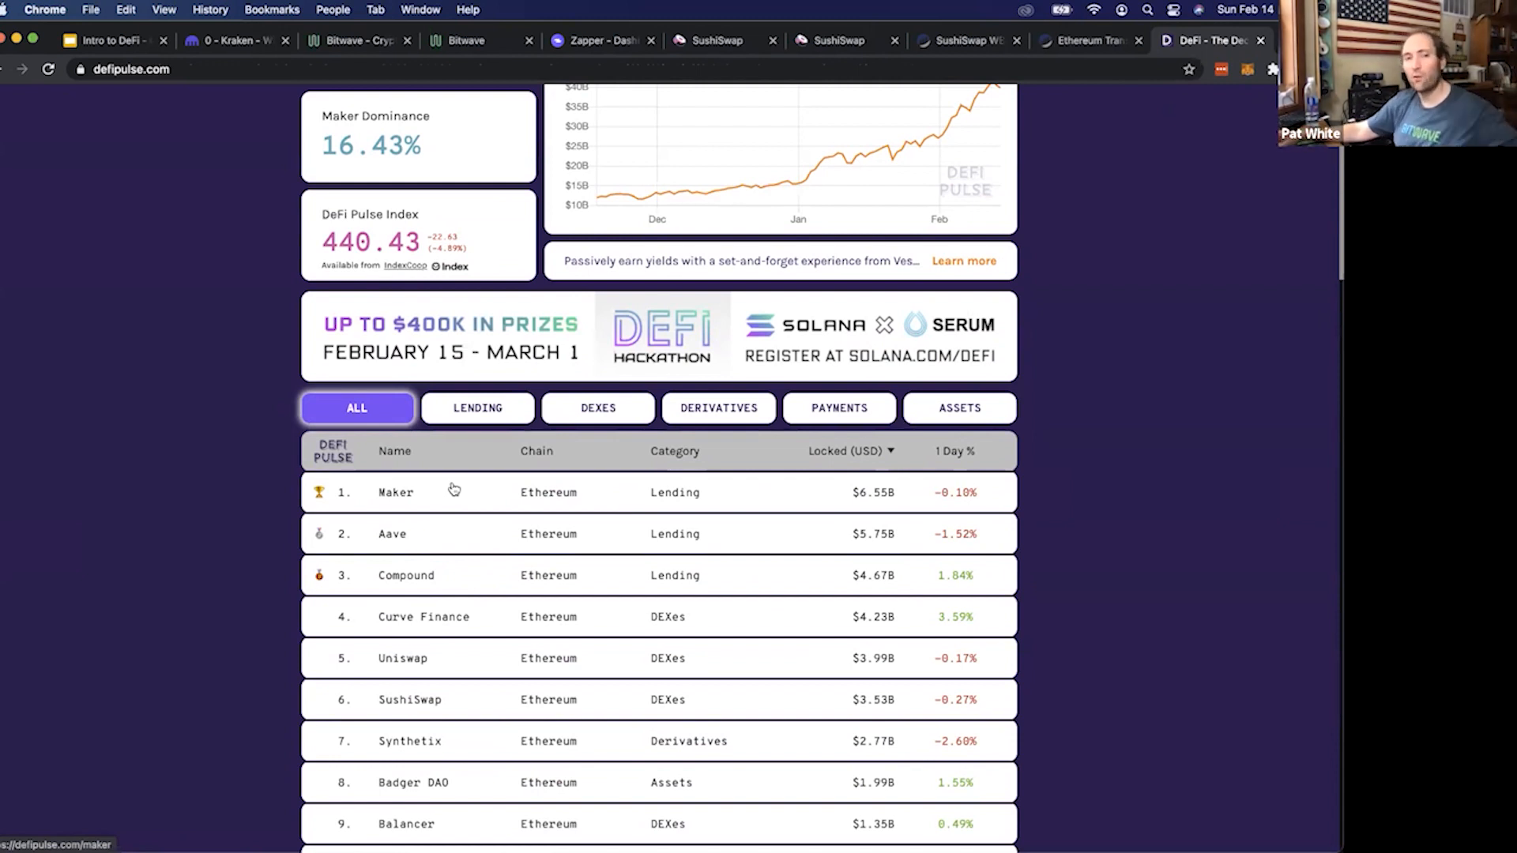
pyautogui.scroll(3, 455, 489)
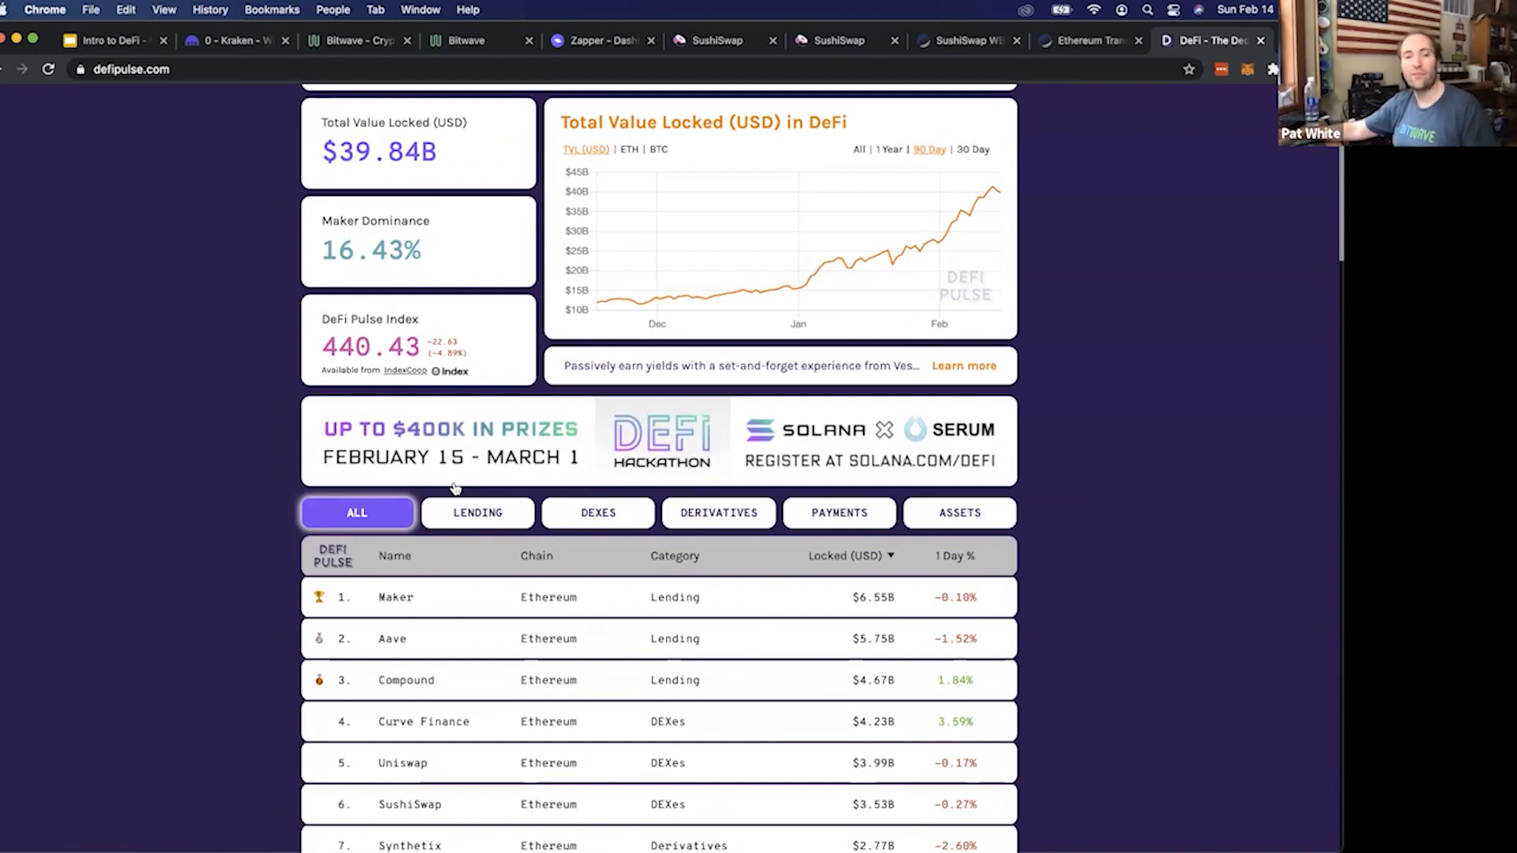
# Look over DeFi Pulse's total value locked chart and the leading protocols in its leaderboard
pyautogui.scroll(4, 454, 487)
pyautogui.scroll(-2, 411, 491)
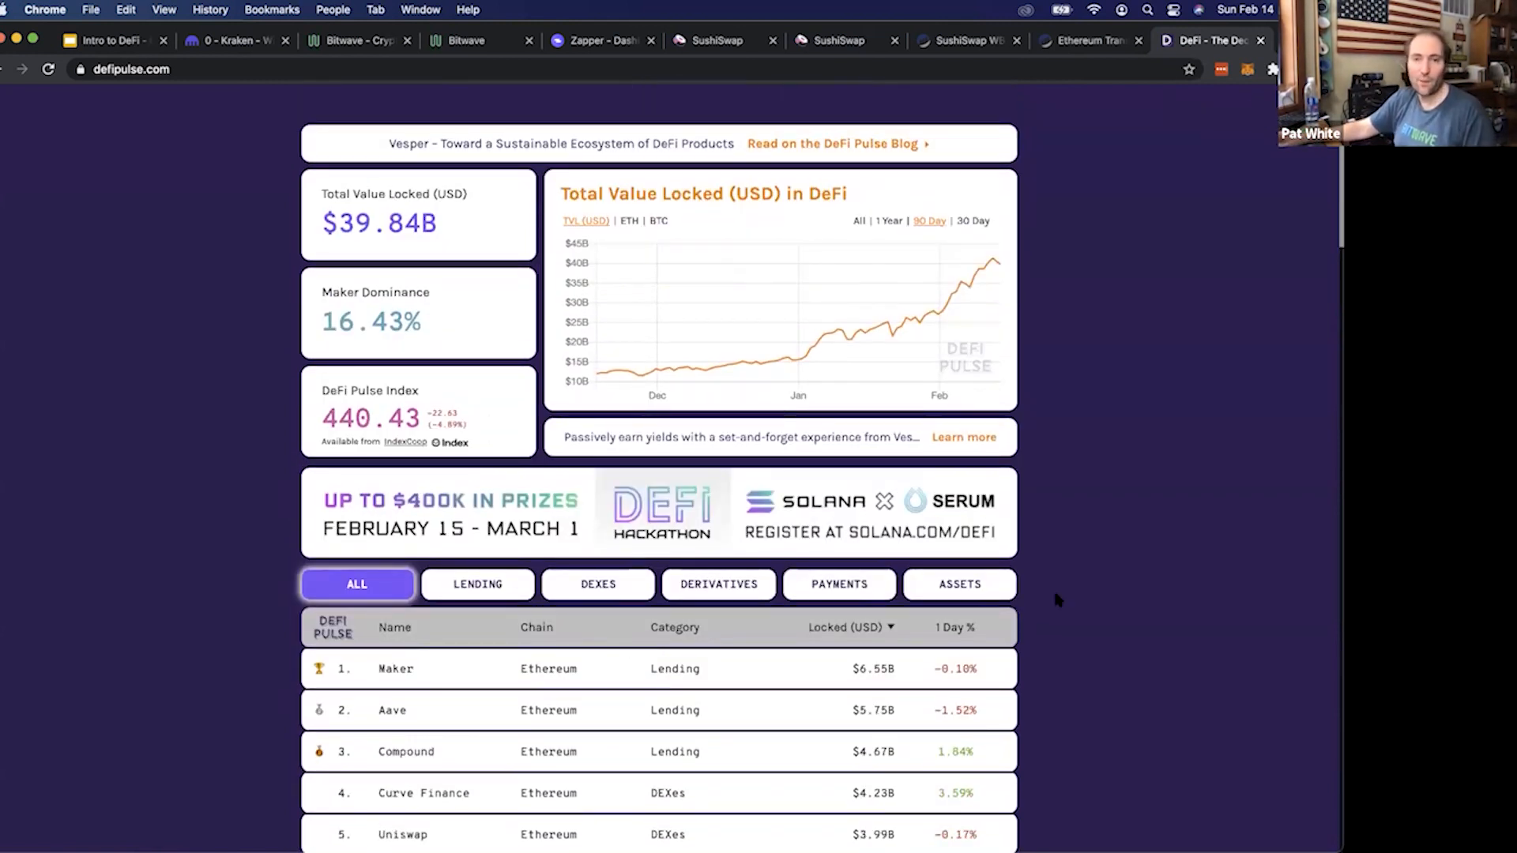
pyautogui.scroll(-2, 403, 553)
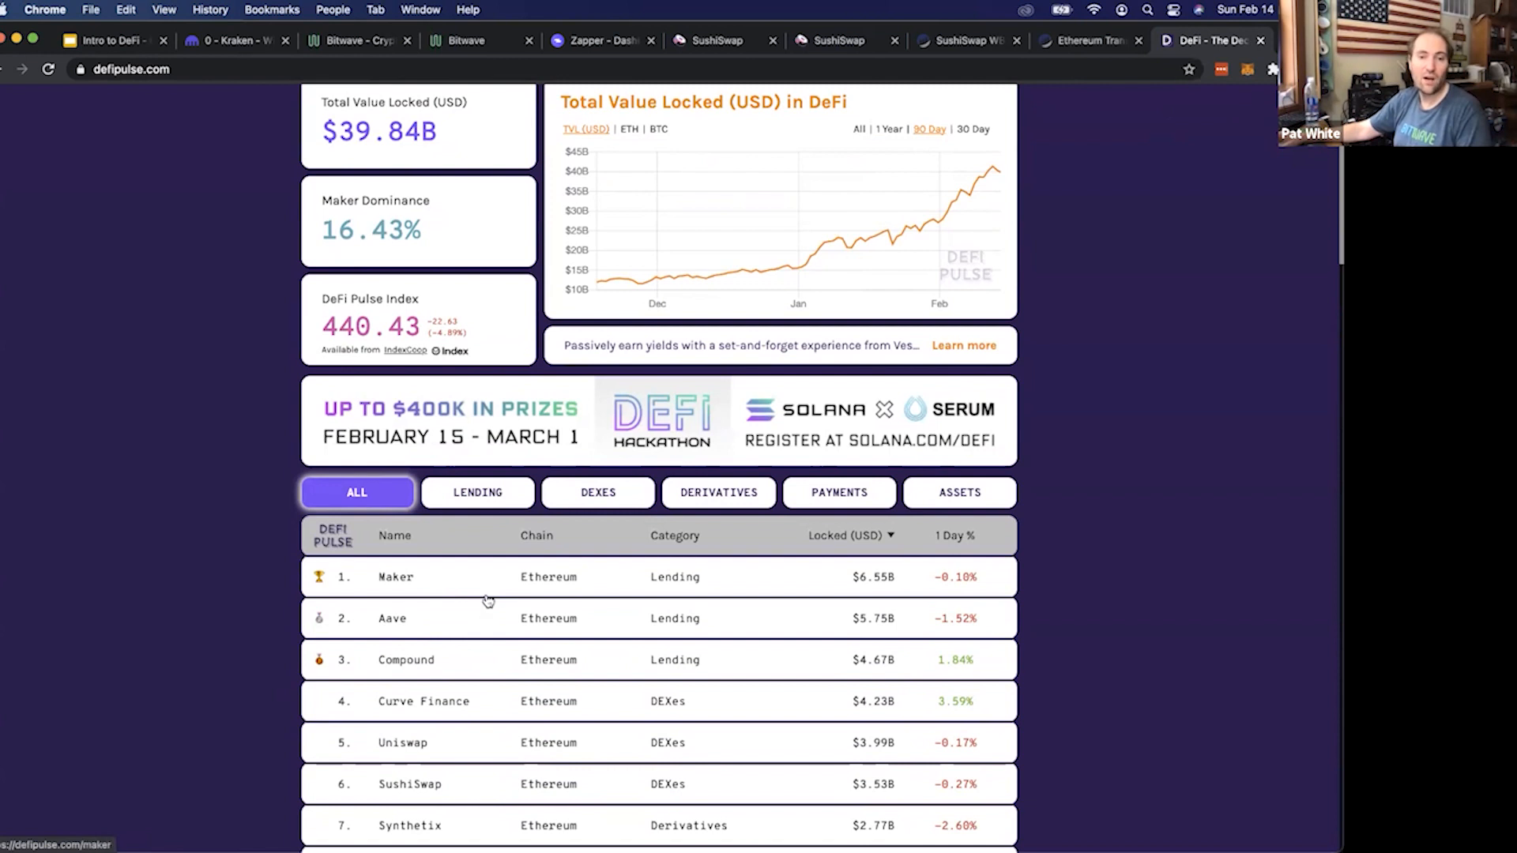
pyautogui.scroll(-3, 474, 593)
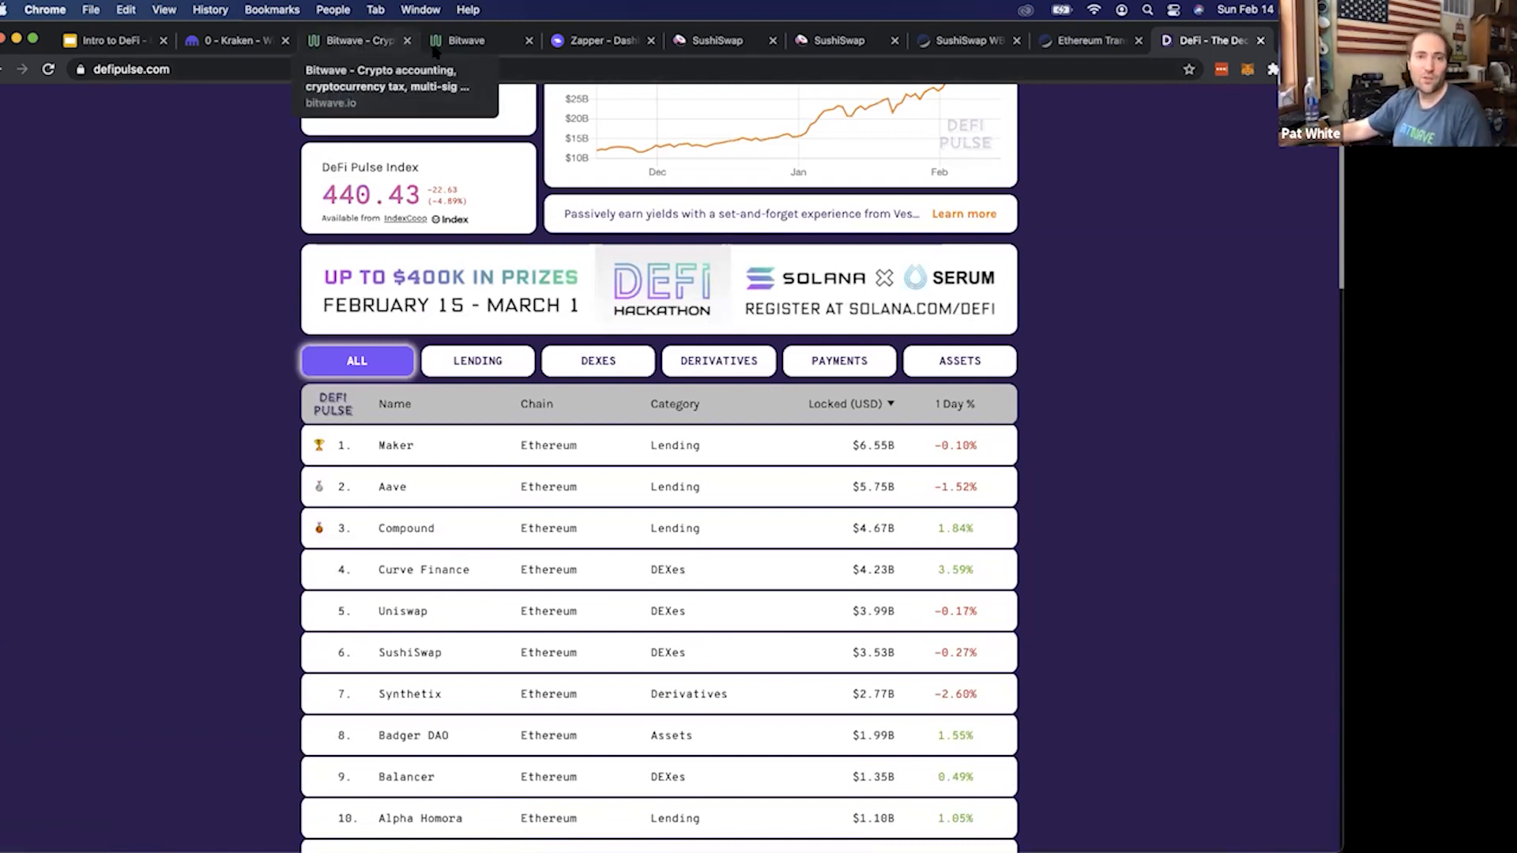
# Switch to the Bitwave wallets page and reload it to check the Metamask wallet's balances
pyautogui.click(480, 41)
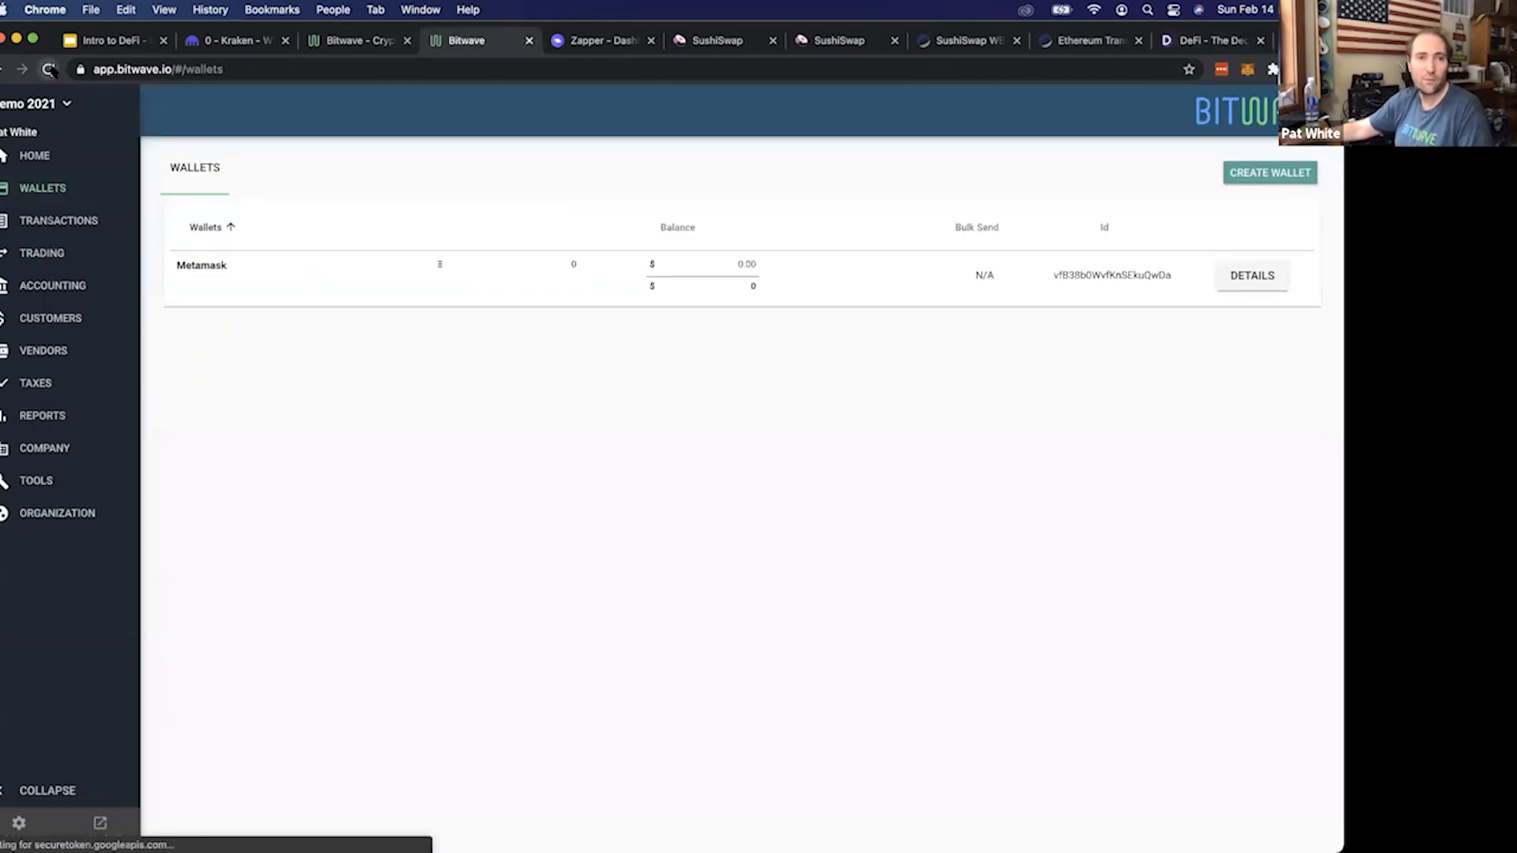
pyautogui.click(49, 70)
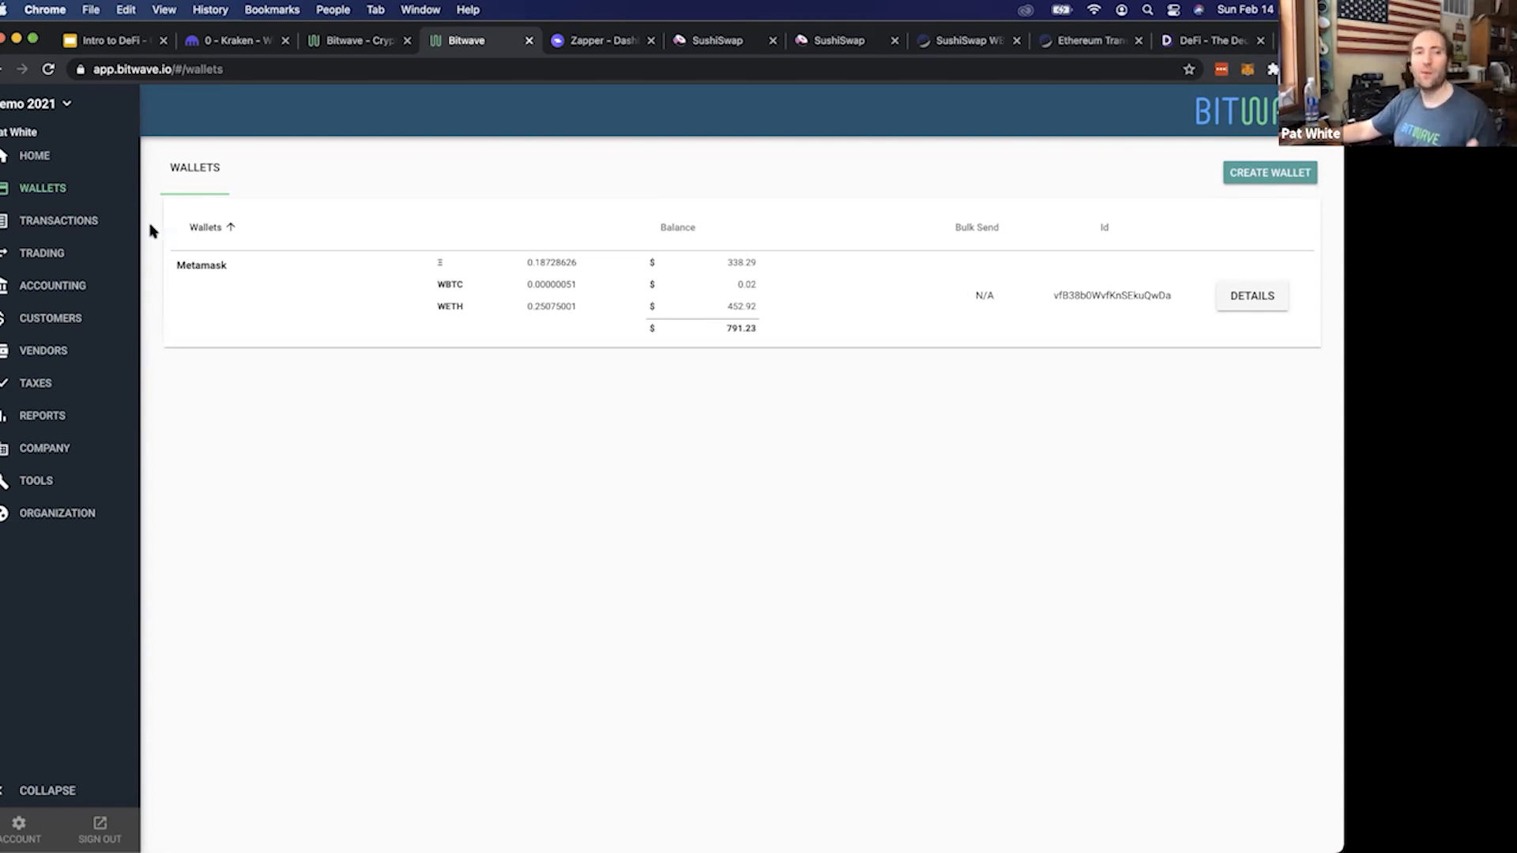
# Open Bitwave's transactions list and set its page size to 50
pyautogui.click(59, 223)
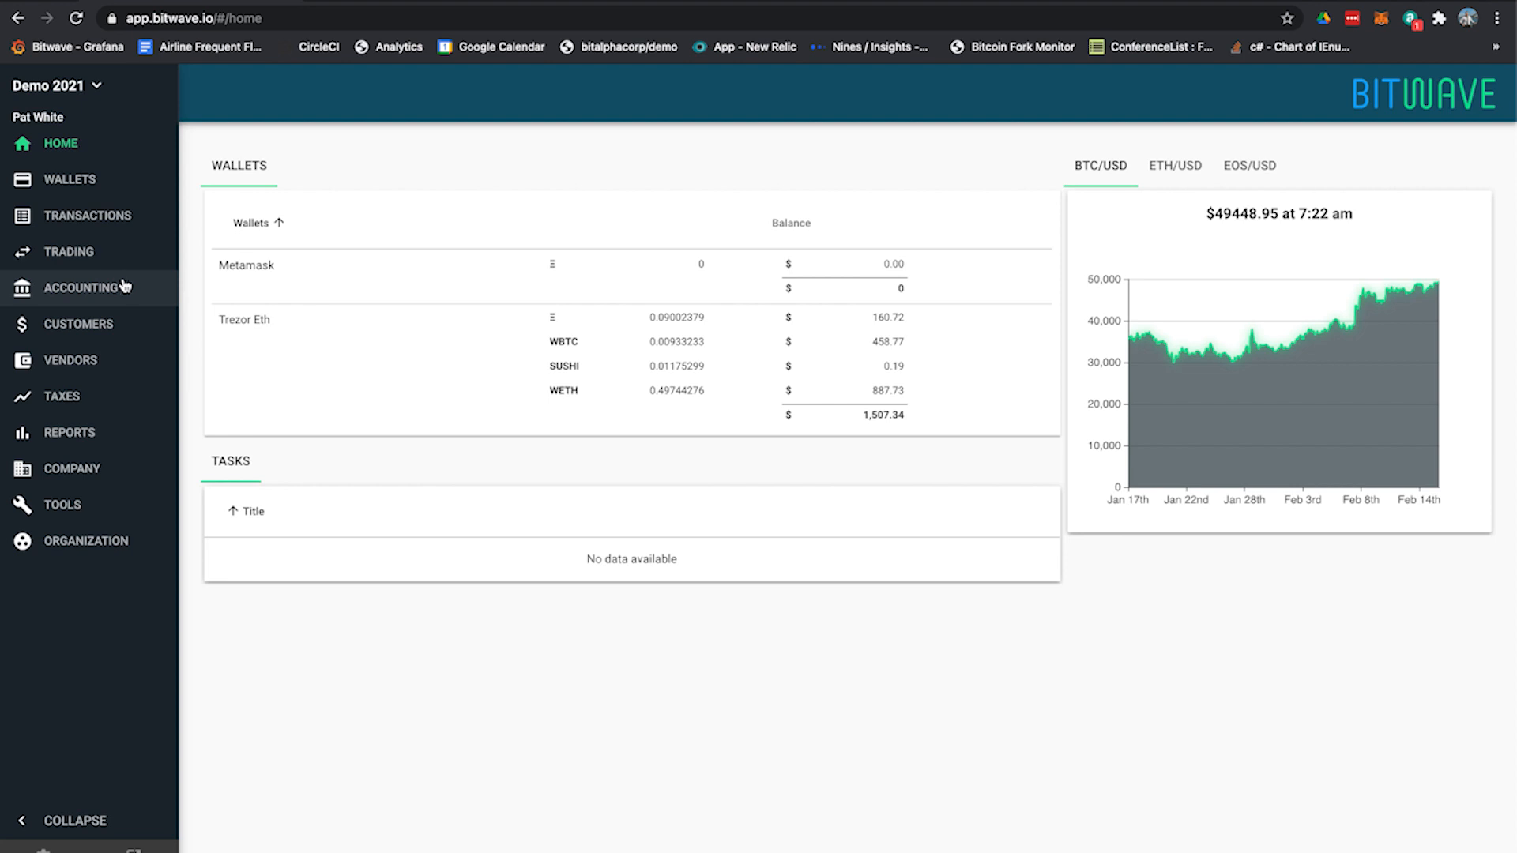
pyautogui.click(114, 222)
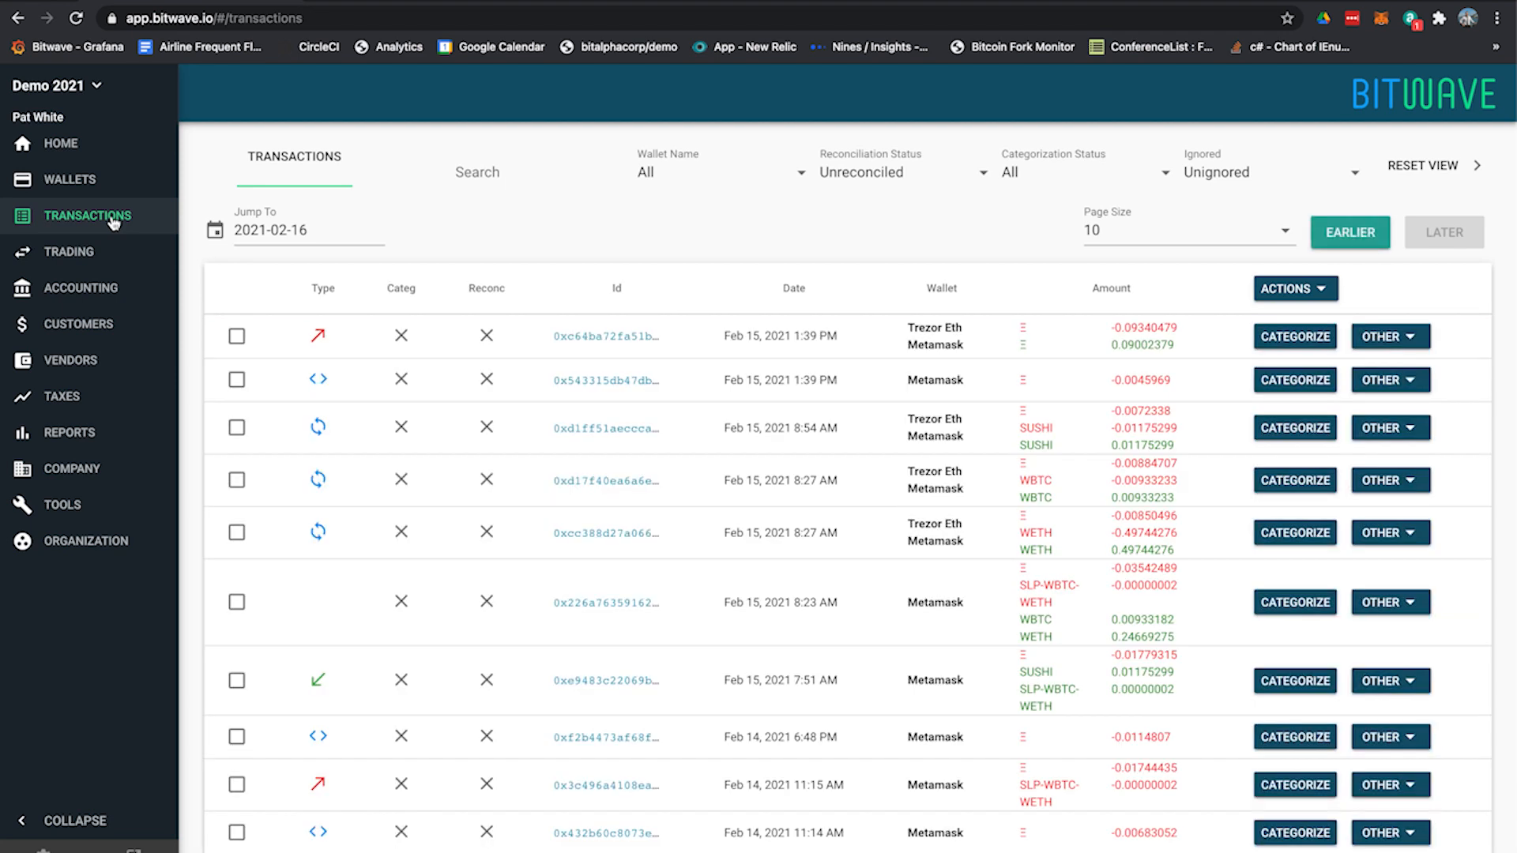
pyautogui.click(1102, 241)
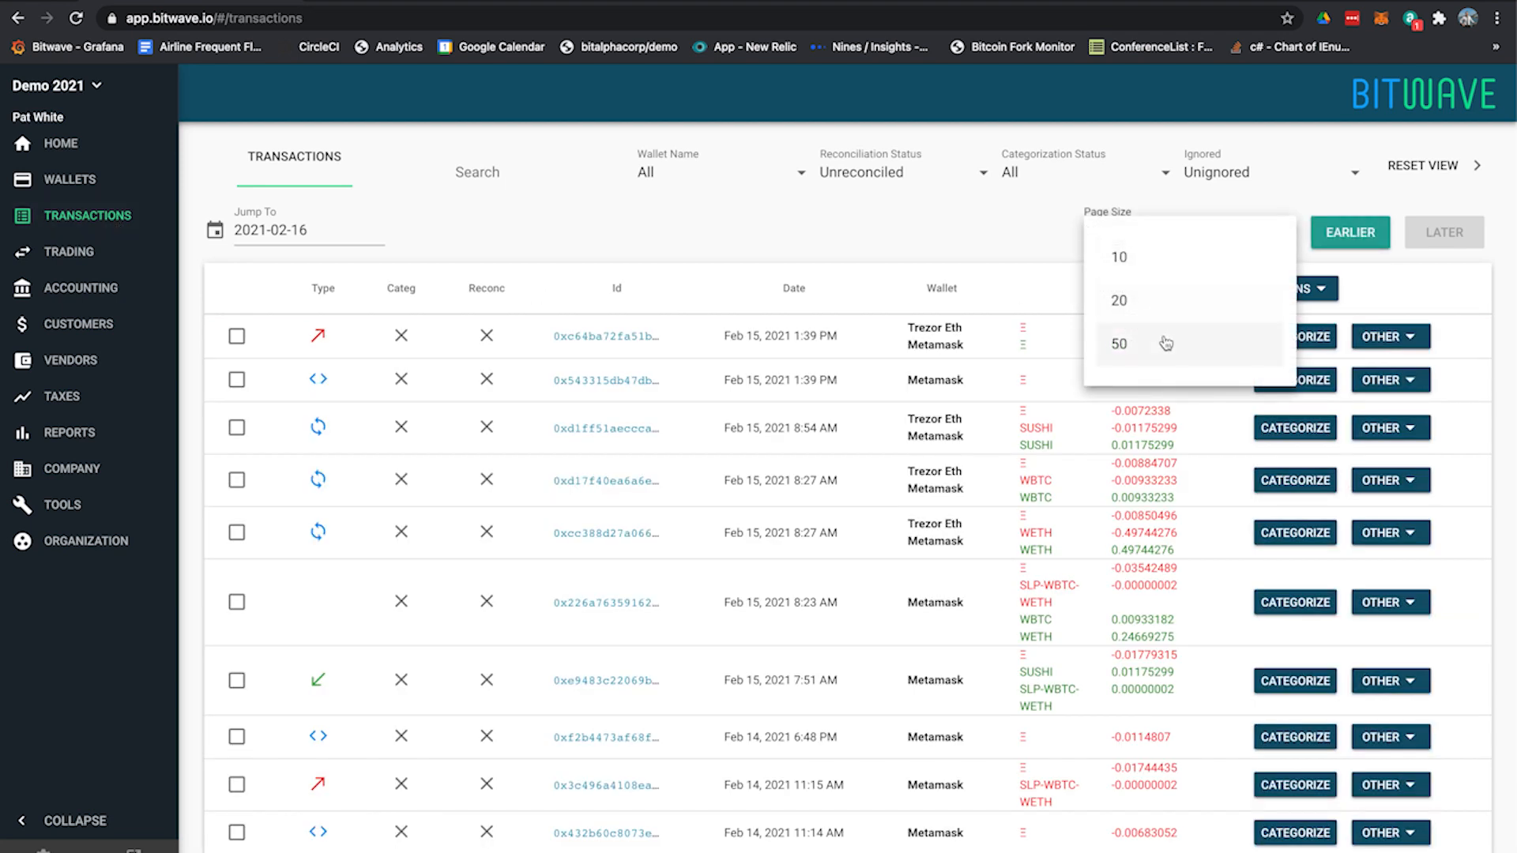
pyautogui.click(1160, 341)
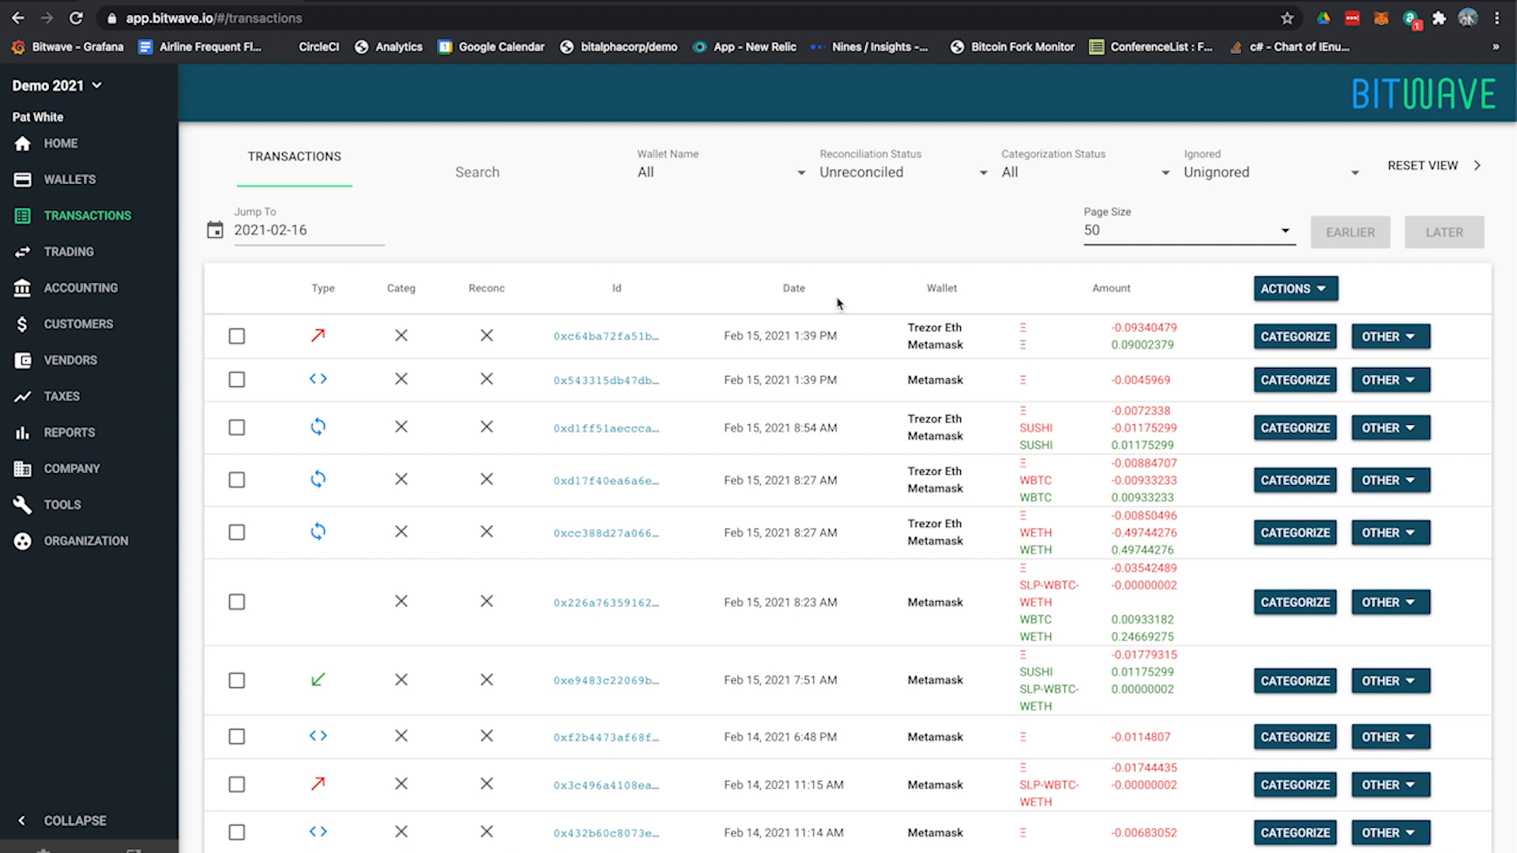
# Examine the oldest transaction in the list, the incoming ETH deposit to Metamask on Feb 14, 2021 at 10:45 AM
pyautogui.scroll(-5, 832, 271)
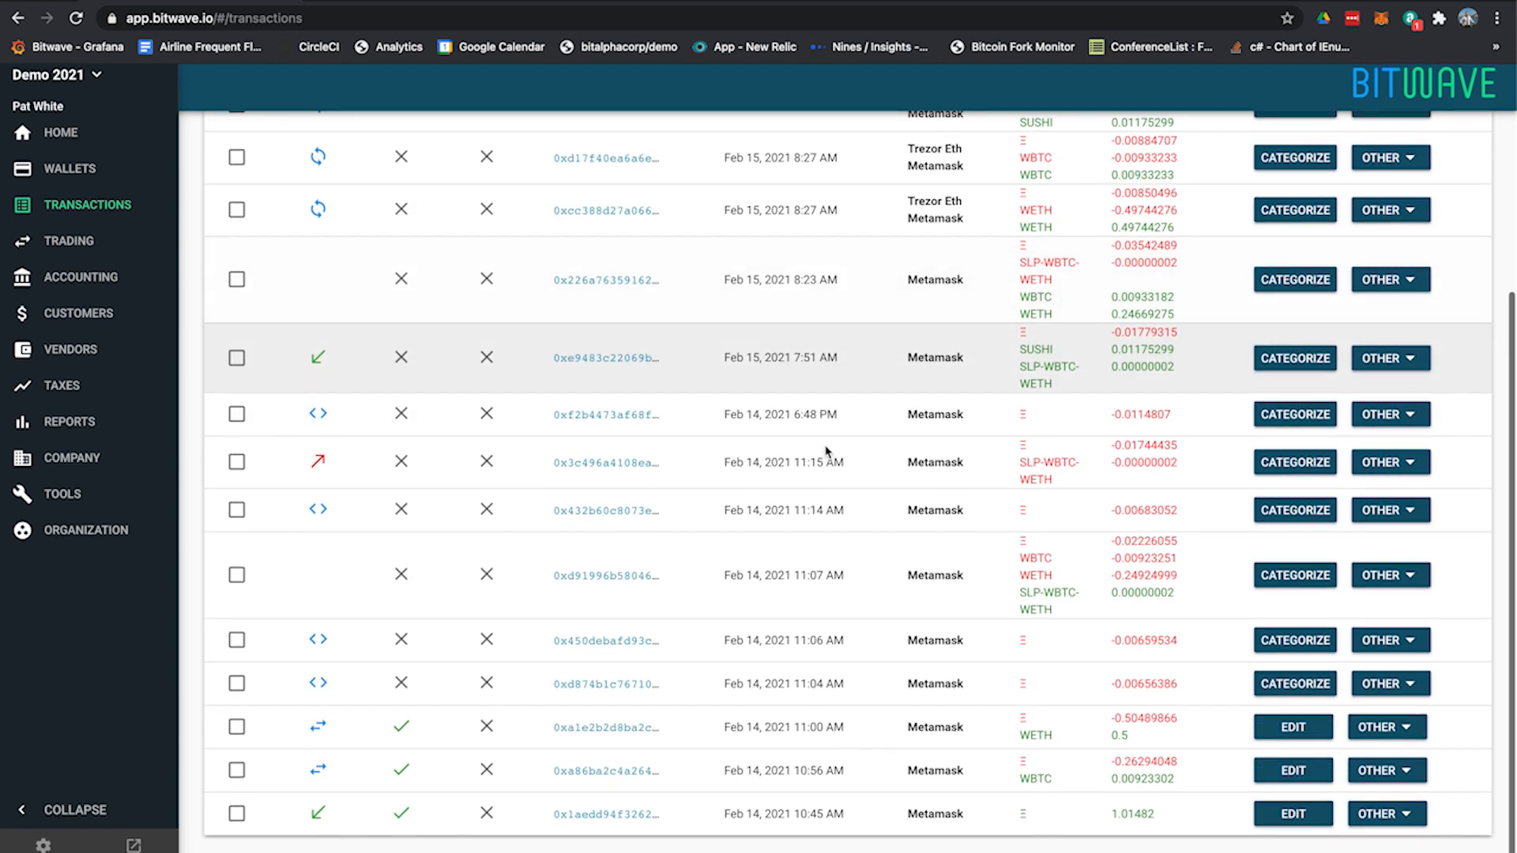
pyautogui.moveTo(1161, 824); pyautogui.dragTo(984, 827)
pyautogui.click(1096, 823)
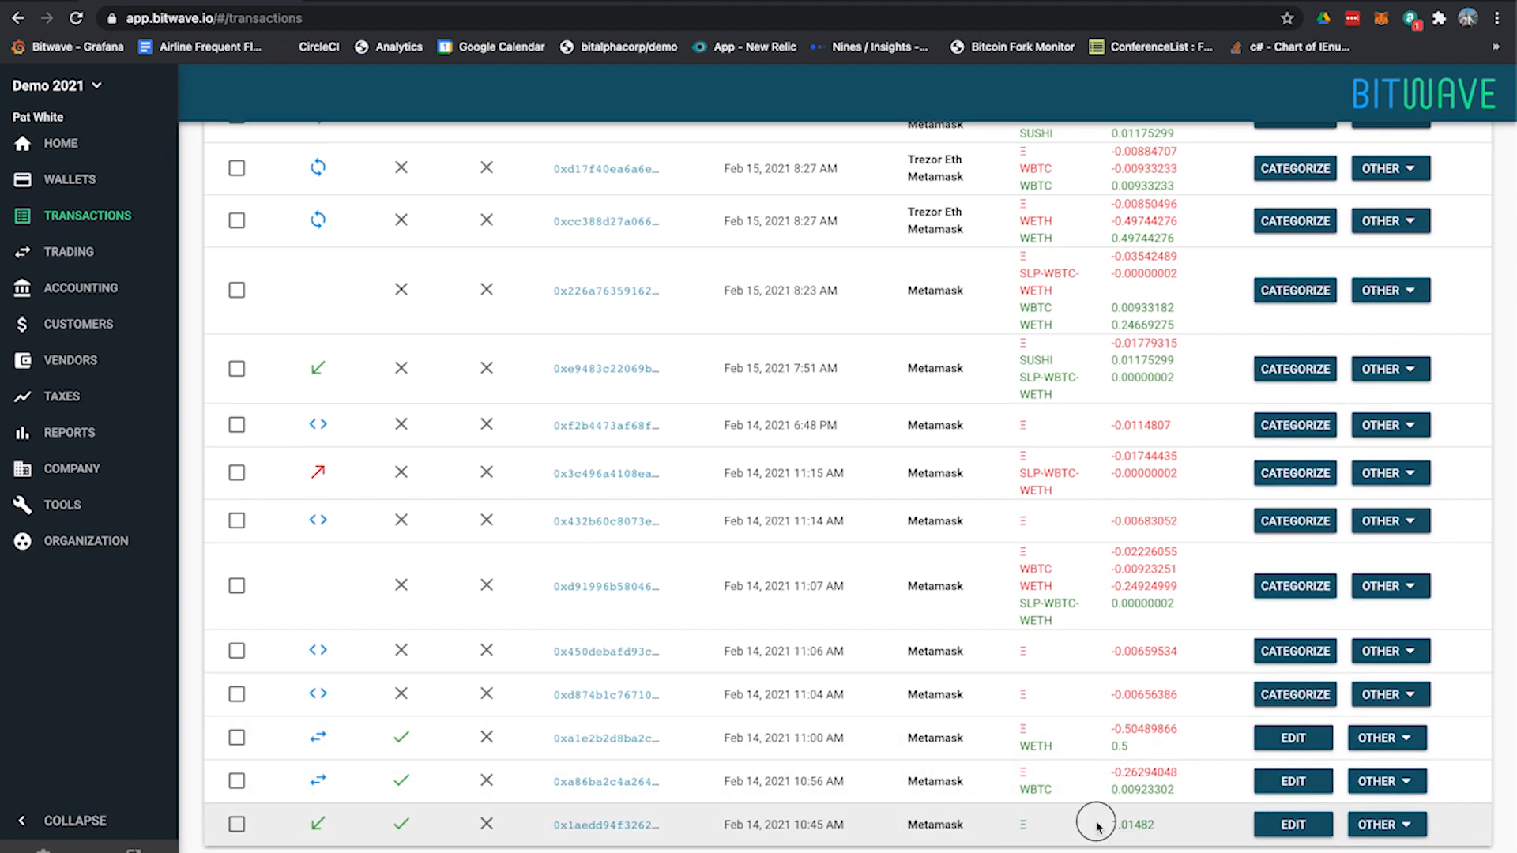
pyautogui.moveTo(727, 825); pyautogui.dragTo(745, 823)
pyautogui.click(877, 816)
pyautogui.moveTo(998, 824); pyautogui.dragTo(1176, 828)
pyautogui.click(1177, 828)
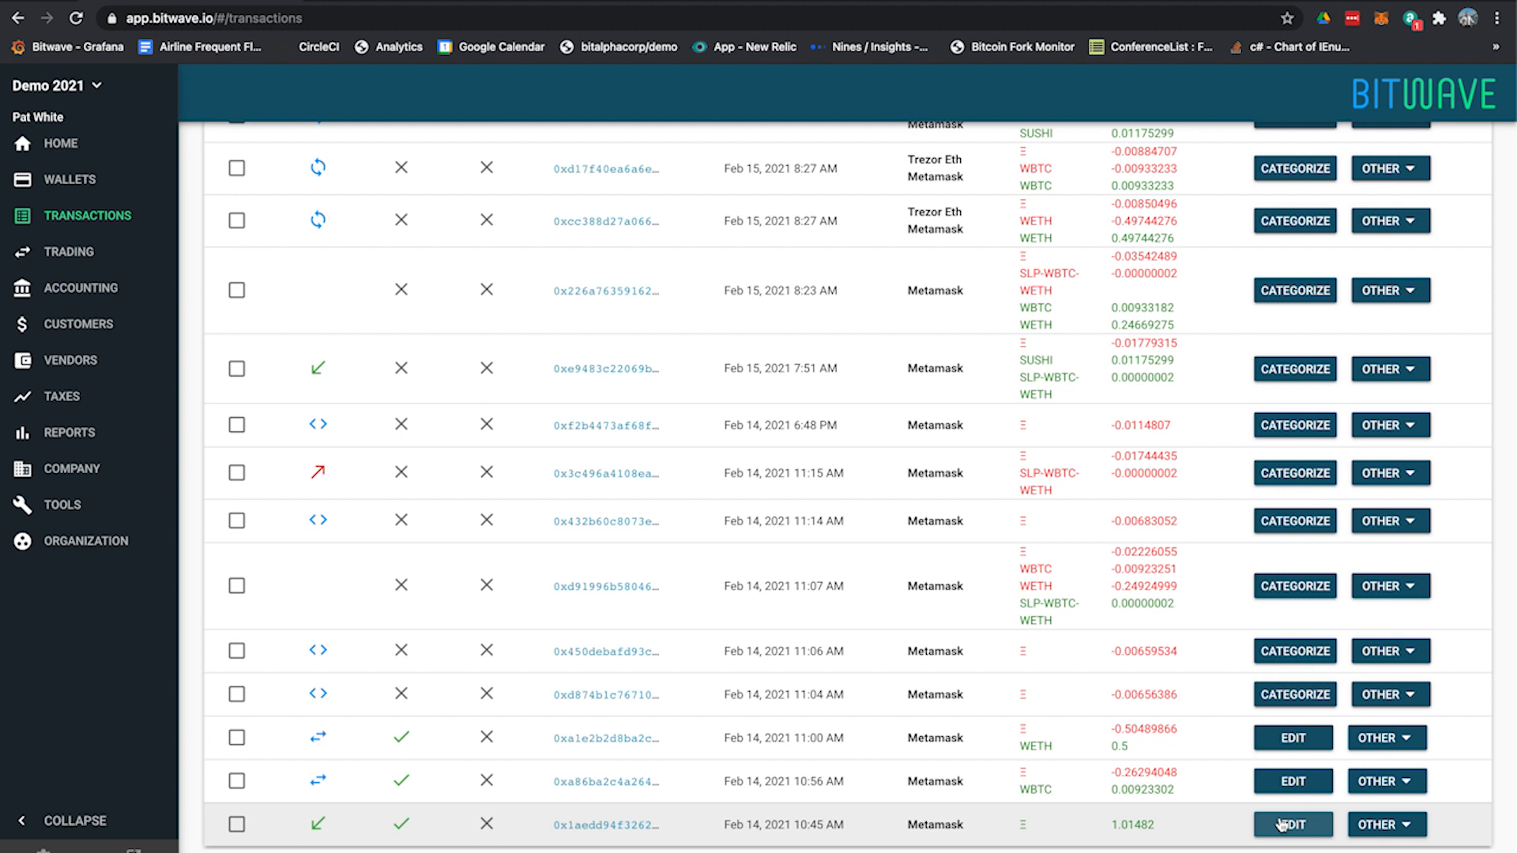
# Examine the SUSHI transfer between the Metamask and Trezor Eth wallets on Feb 15, 2021, including its type, fee and amounts
pyautogui.scroll(4, 925, 567)
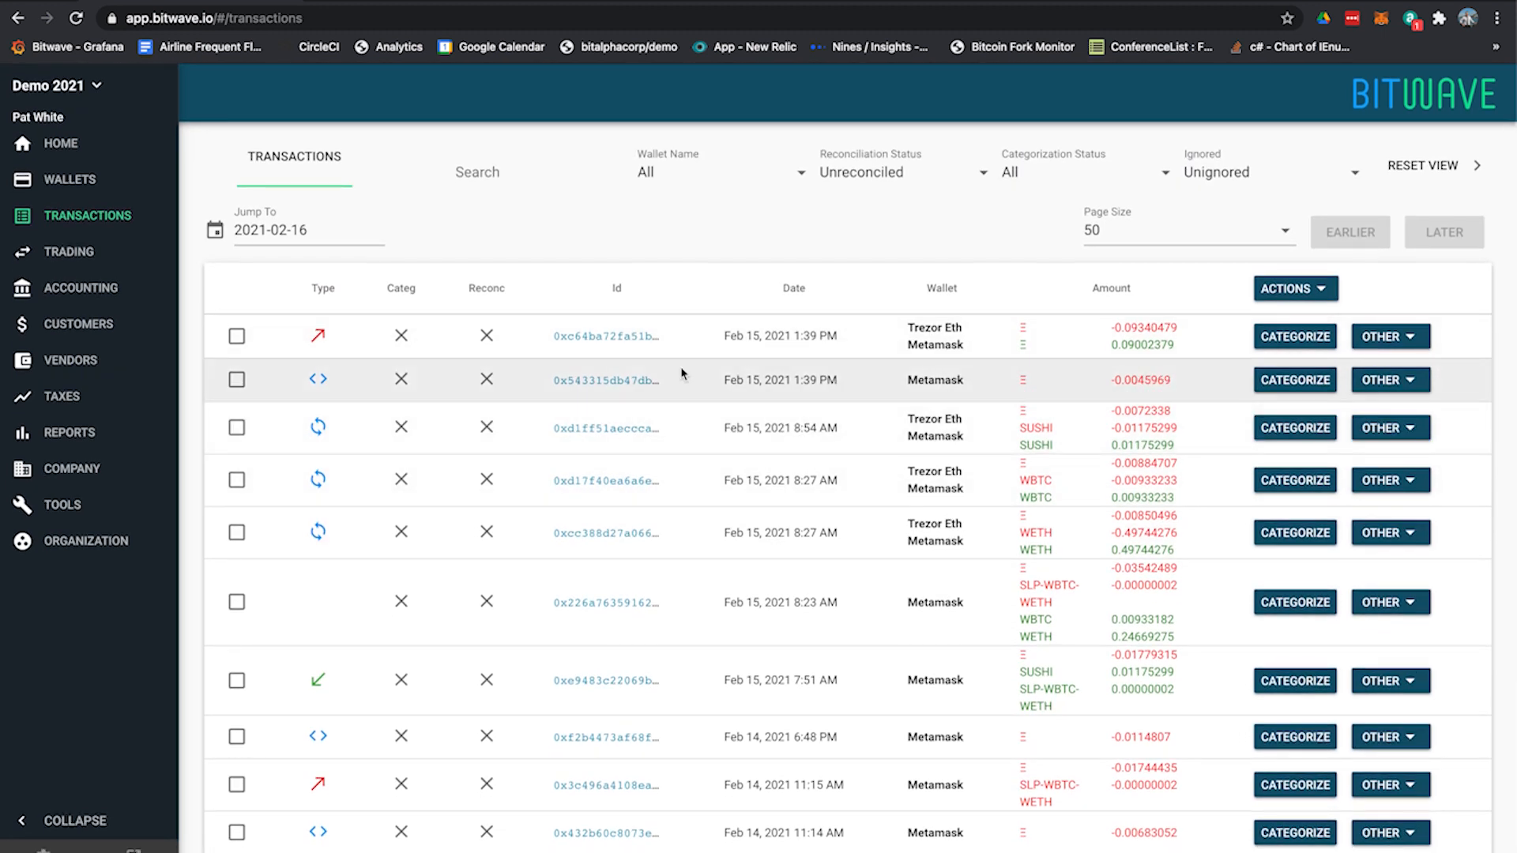
pyautogui.moveTo(301, 428); pyautogui.dragTo(973, 426)
pyautogui.click(1216, 440)
pyautogui.click(1023, 427)
pyautogui.click(995, 426)
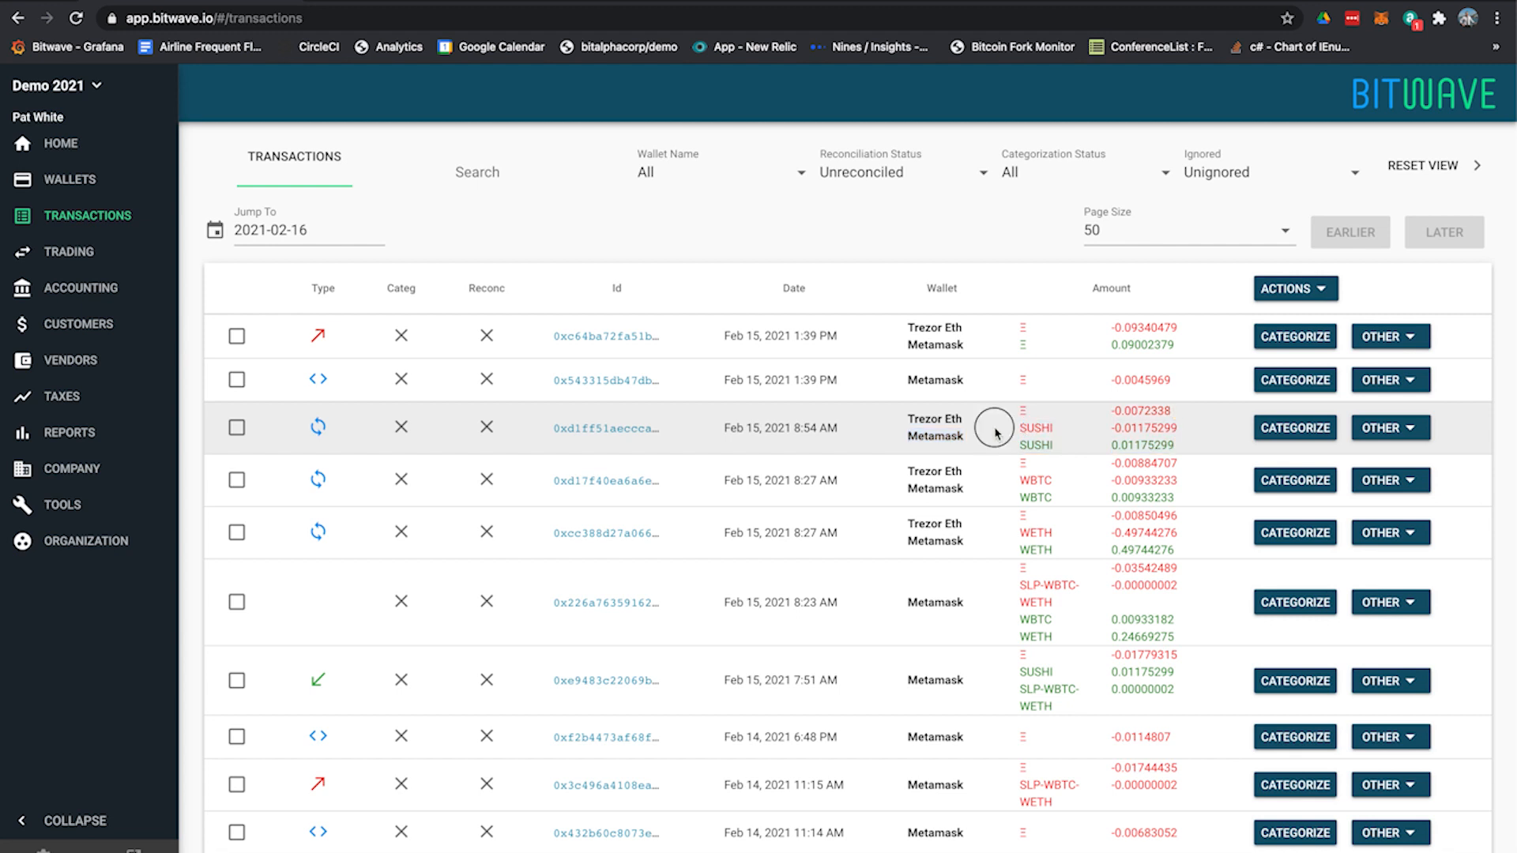
pyautogui.moveTo(1019, 410); pyautogui.dragTo(1179, 428)
pyautogui.click(331, 428)
pyautogui.moveTo(332, 427); pyautogui.dragTo(289, 425)
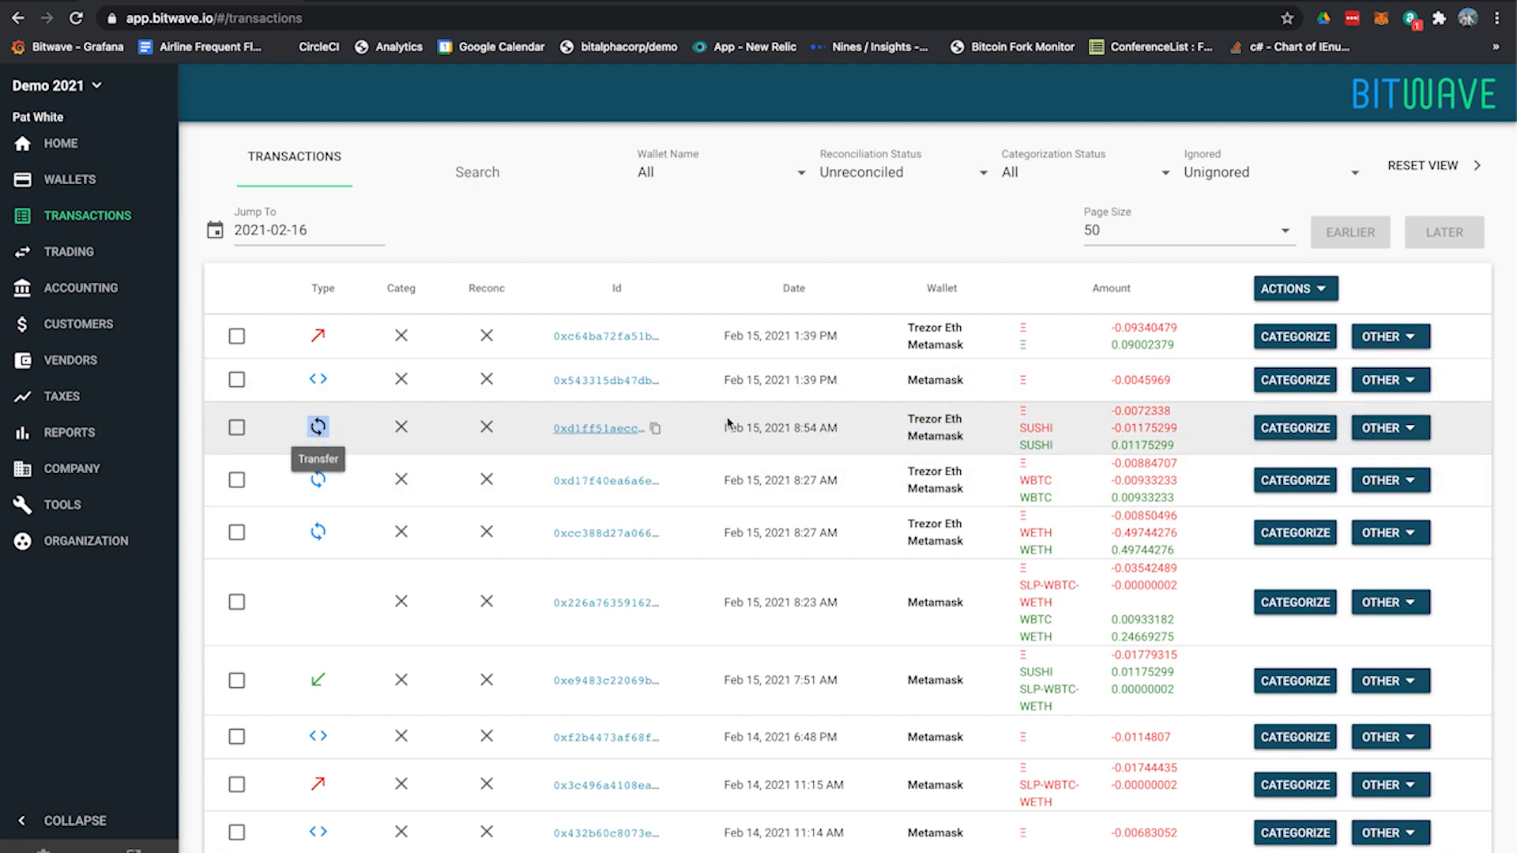
# Open the categorization of the 10:45 AM incoming ETH transaction, review its category and contact, and close it without changes
pyautogui.scroll(-4, 859, 451)
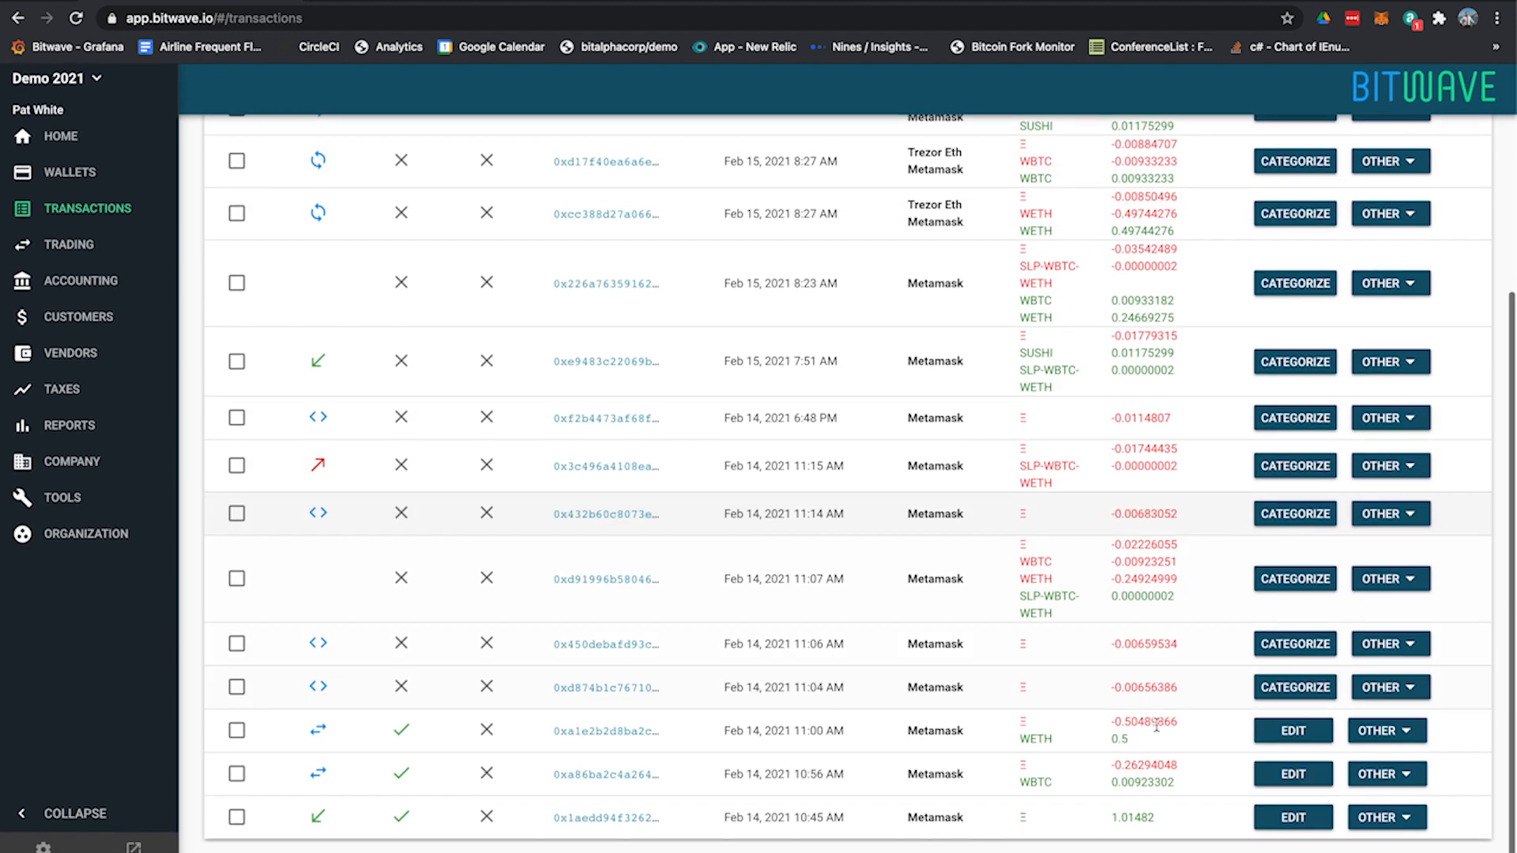
pyautogui.click(1269, 824)
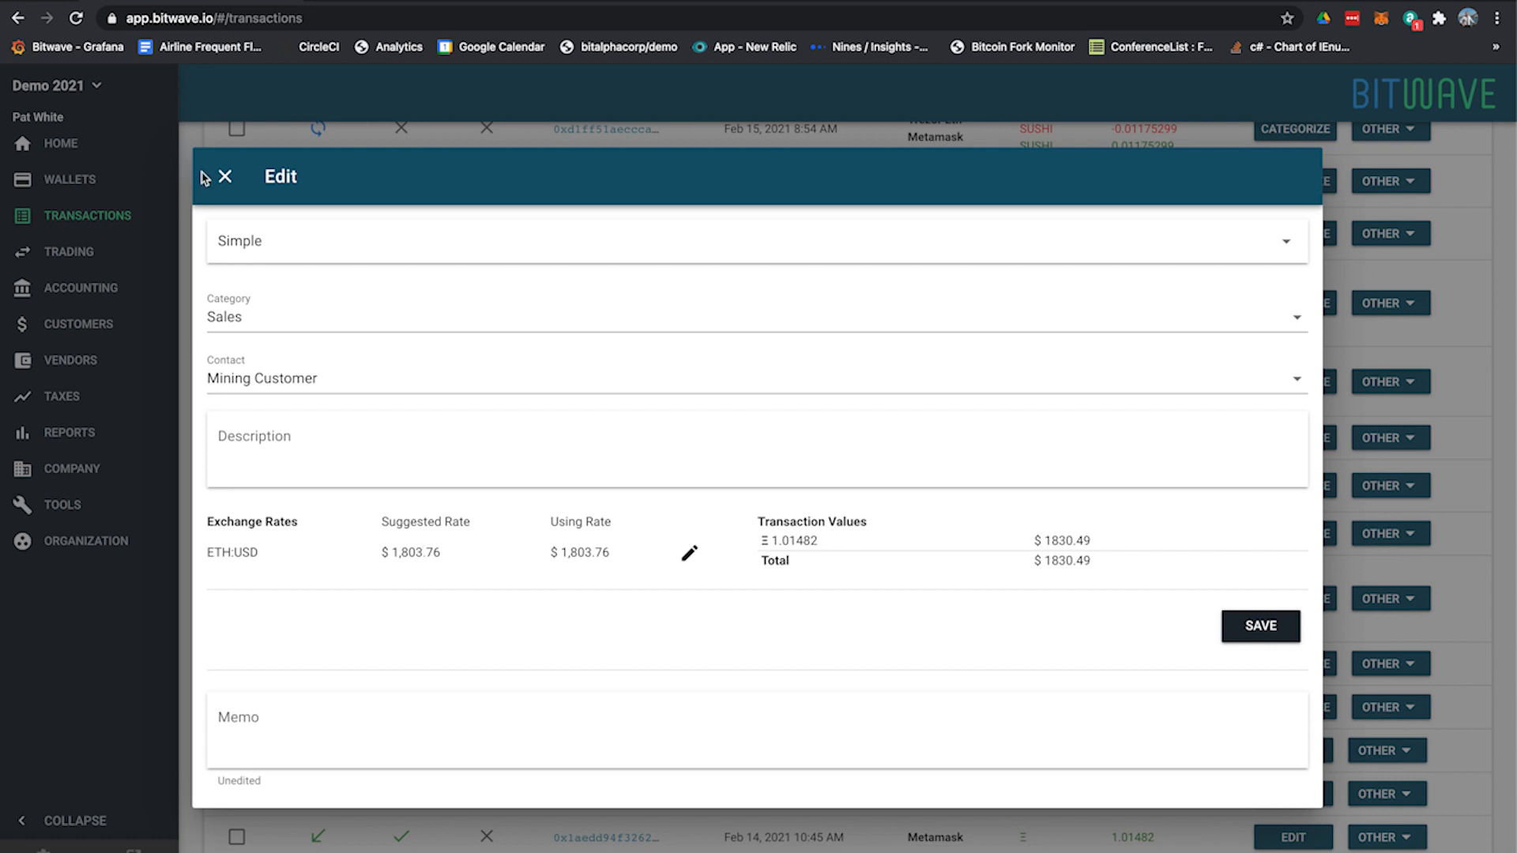
pyautogui.click(225, 177)
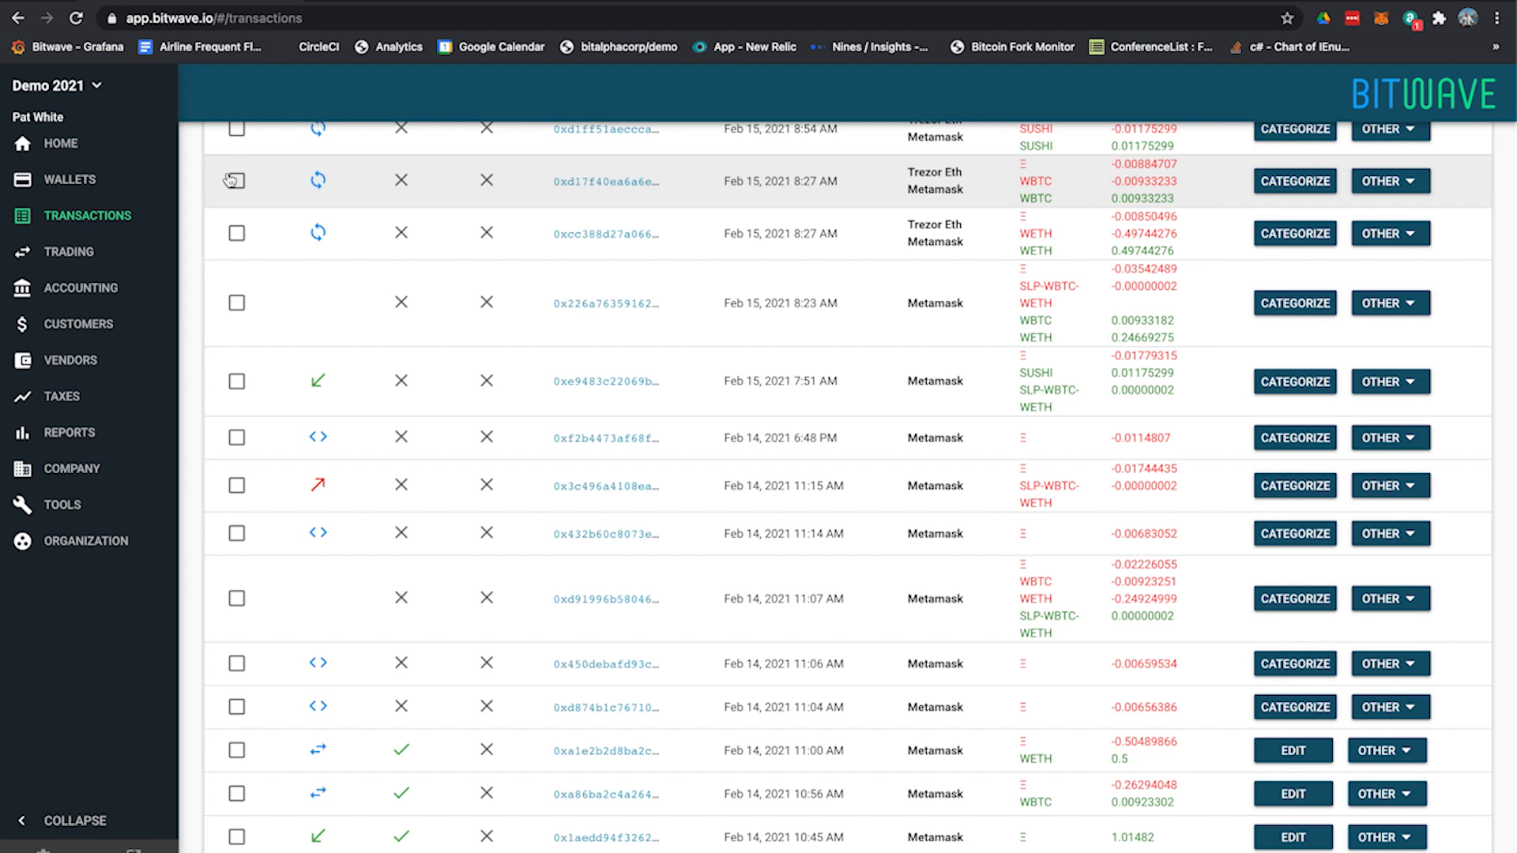
# Examine the ETH-to-WBTC and ETH-to-WETH trades of Feb 14, 2021 and the fee-only transactions at 11:04 and 11:06 AM
pyautogui.moveTo(1195, 807); pyautogui.dragTo(1069, 734)
pyautogui.click(1070, 734)
pyautogui.moveTo(835, 736); pyautogui.dragTo(1036, 783)
pyautogui.click(1118, 779)
pyautogui.click(1012, 786)
pyautogui.click(1096, 789)
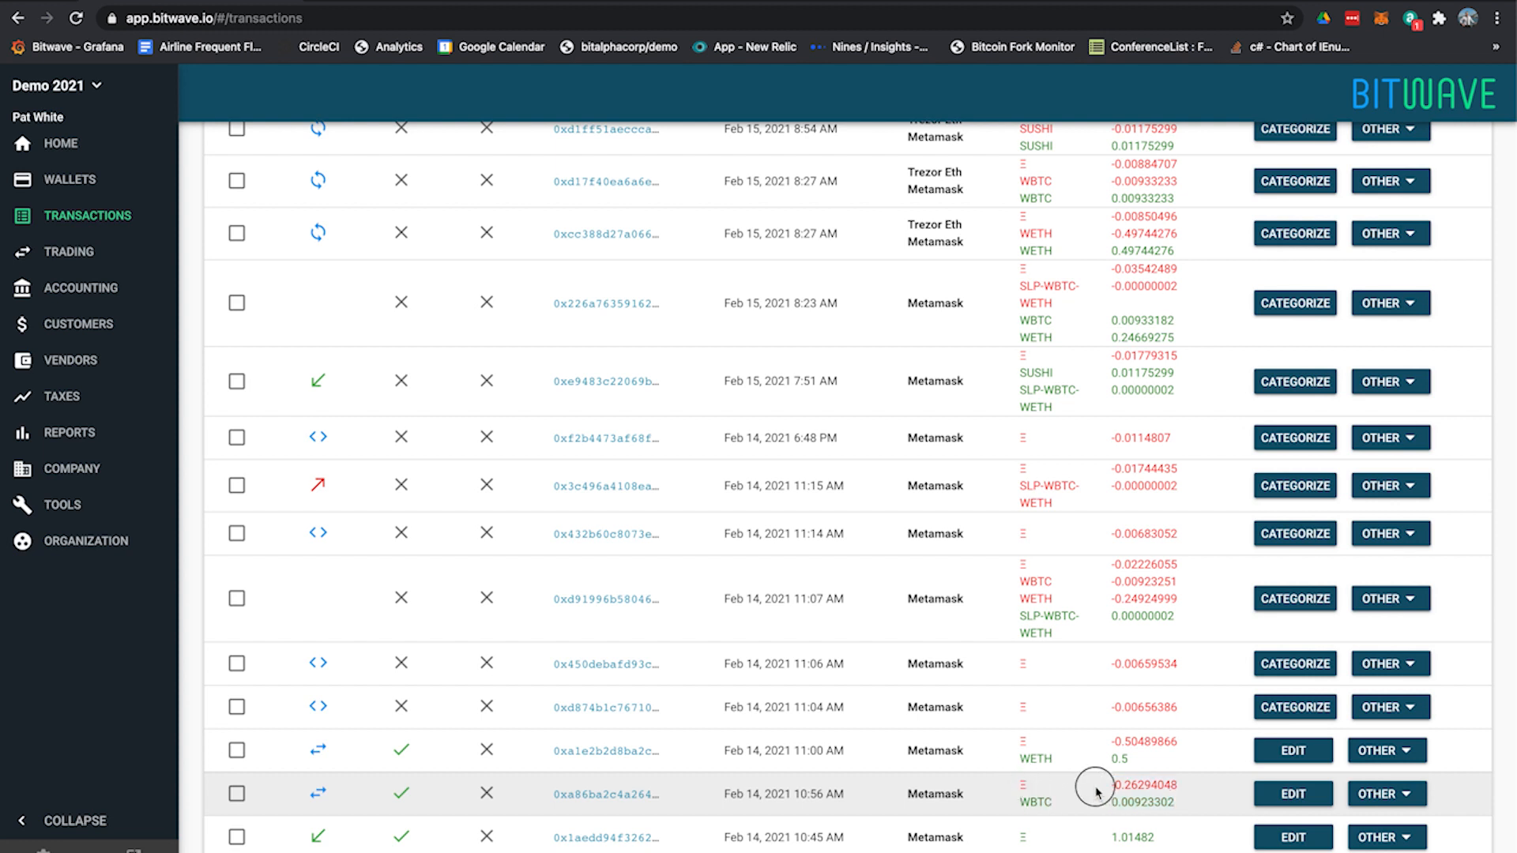
pyautogui.moveTo(1183, 790); pyautogui.dragTo(1118, 797)
pyautogui.click(1140, 747)
pyautogui.moveTo(1140, 747)
pyautogui.mouseDown()
pyautogui.moveTo(1050, 740)
pyautogui.moveTo(1129, 754)
pyautogui.mouseUp()
pyautogui.click(1130, 755)
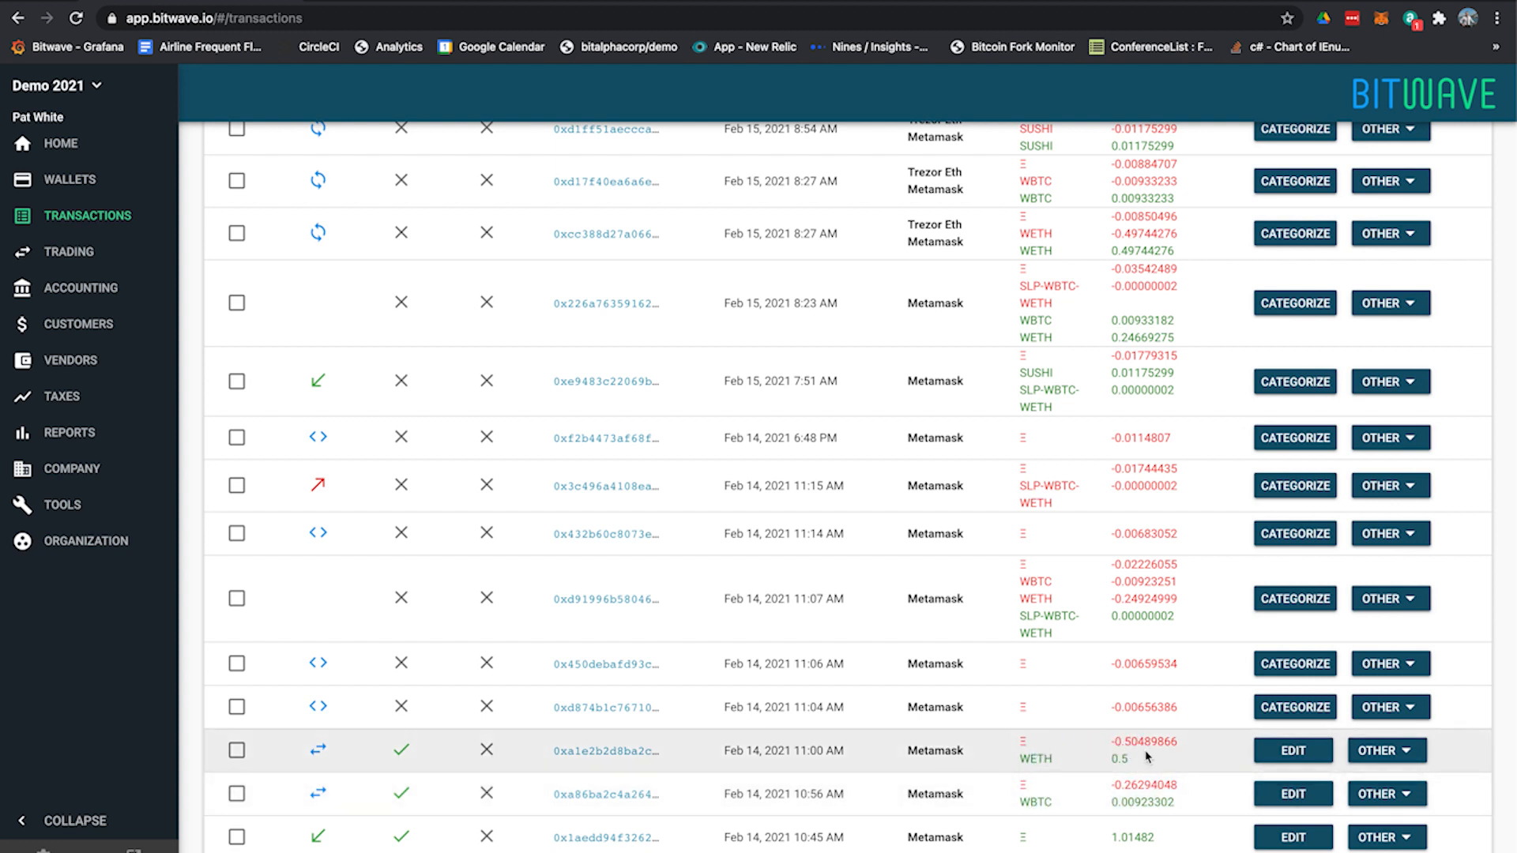
pyautogui.moveTo(1119, 740); pyautogui.dragTo(1177, 740)
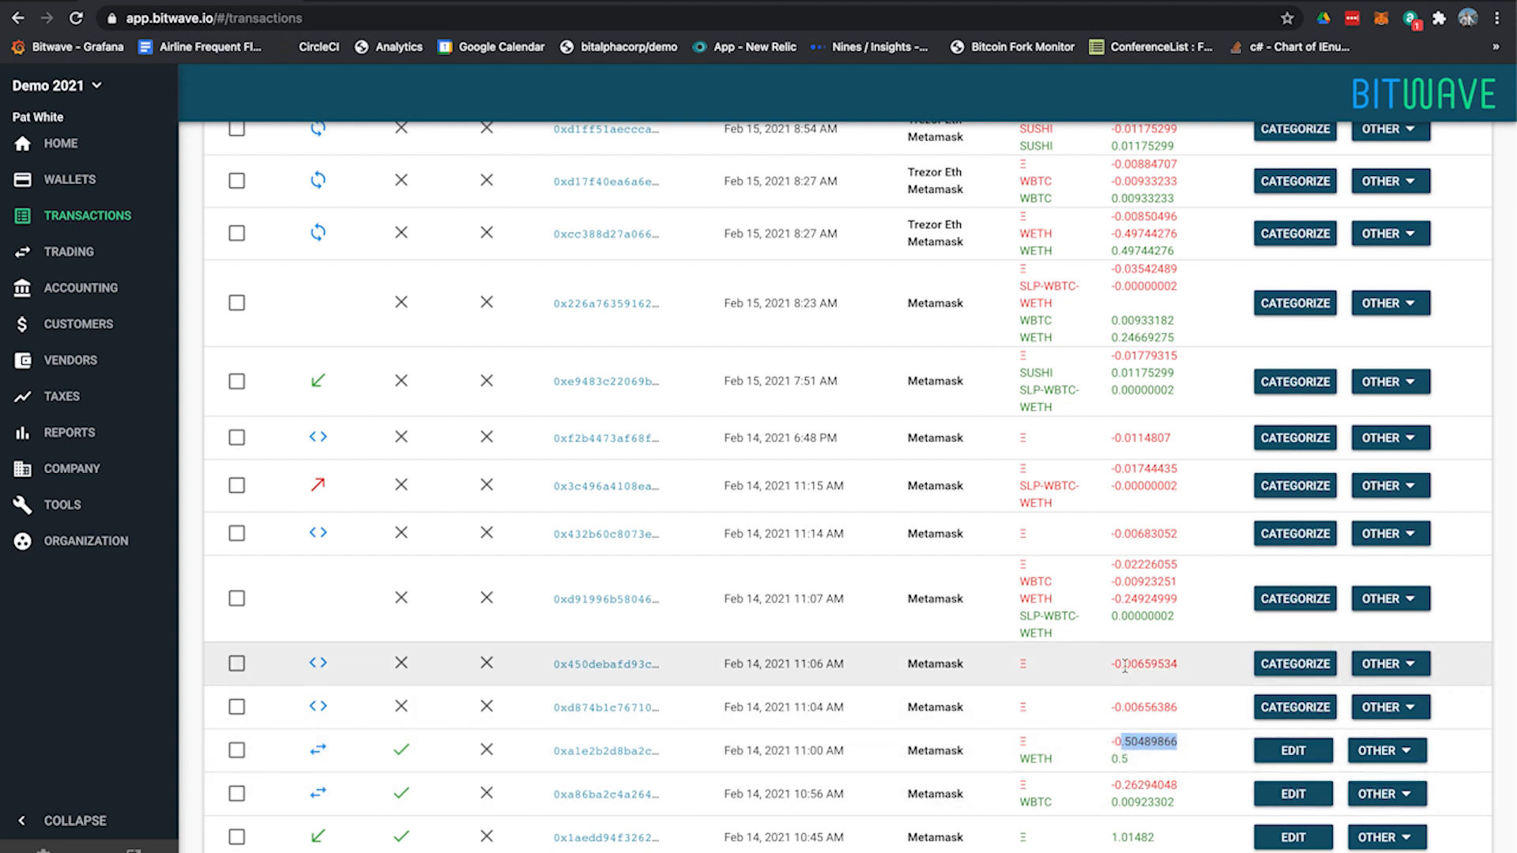
pyautogui.moveTo(1110, 665); pyautogui.dragTo(1182, 719)
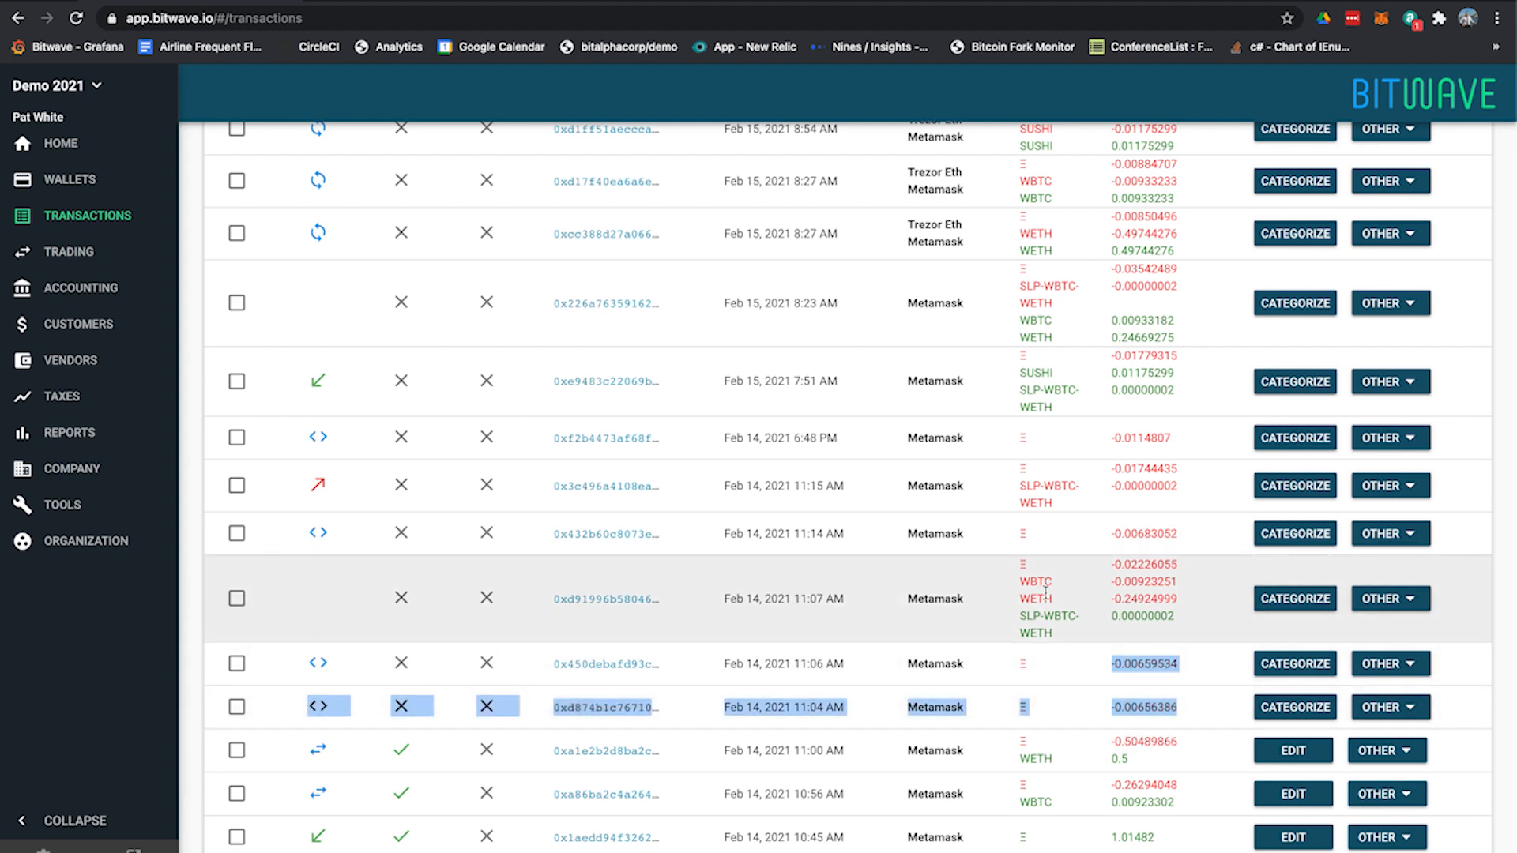
# Examine the ETH fee, the WBTC and WETH sent, and the SLP-WBTC-WETH received in the 11:07 AM transaction
pyautogui.click(1174, 630)
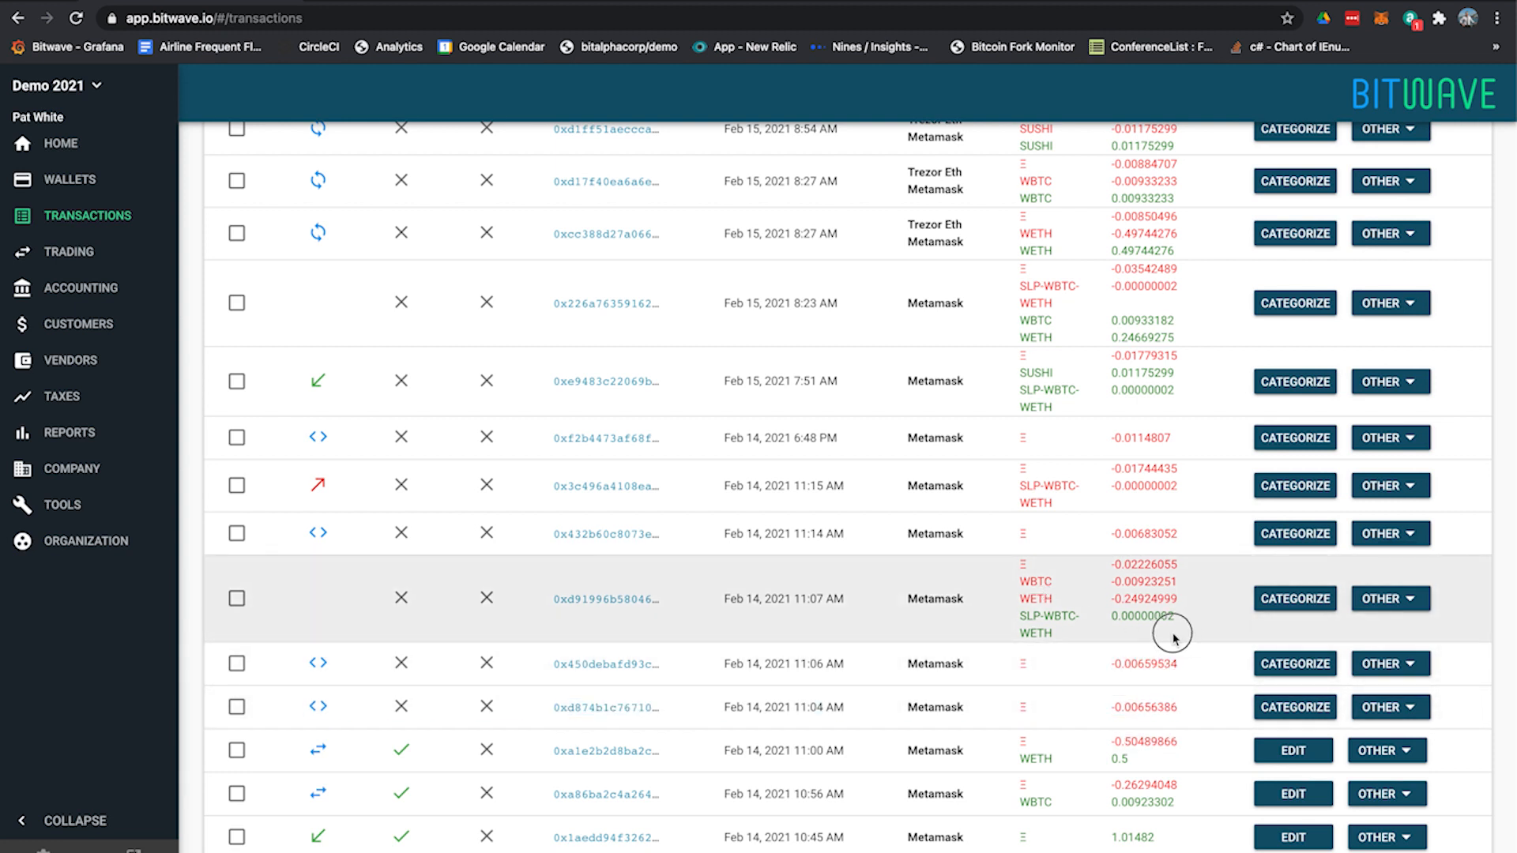
pyautogui.moveTo(1015, 561)
pyautogui.mouseDown()
pyautogui.moveTo(1115, 603)
pyautogui.moveTo(1029, 566)
pyautogui.mouseUp()
pyautogui.click(1119, 605)
pyautogui.click(1027, 563)
pyautogui.moveTo(1108, 564); pyautogui.dragTo(1178, 565)
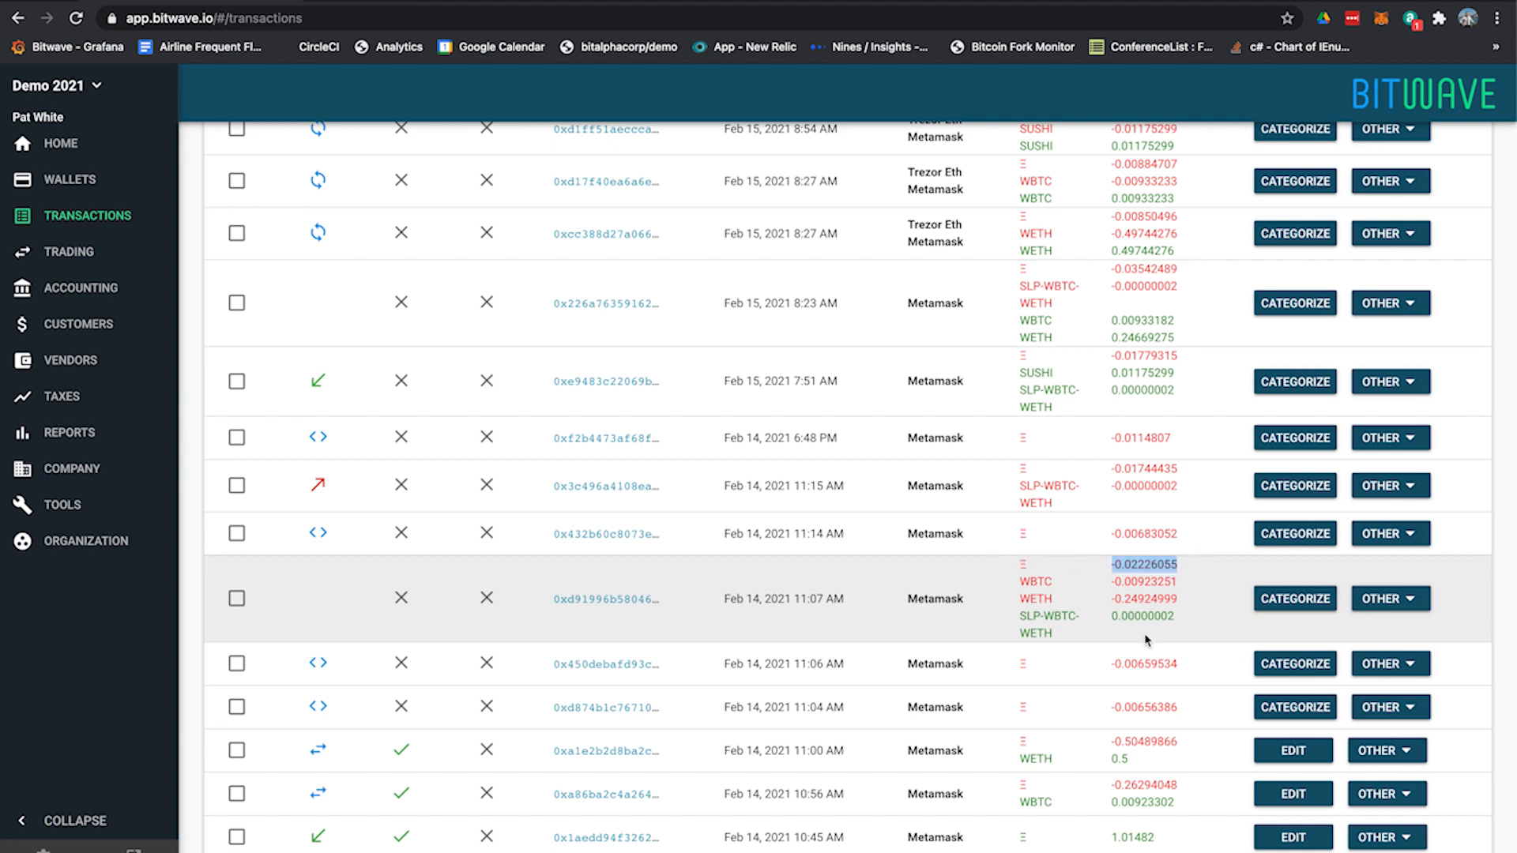
pyautogui.moveTo(1036, 582); pyautogui.dragTo(1140, 631)
pyautogui.click(1141, 632)
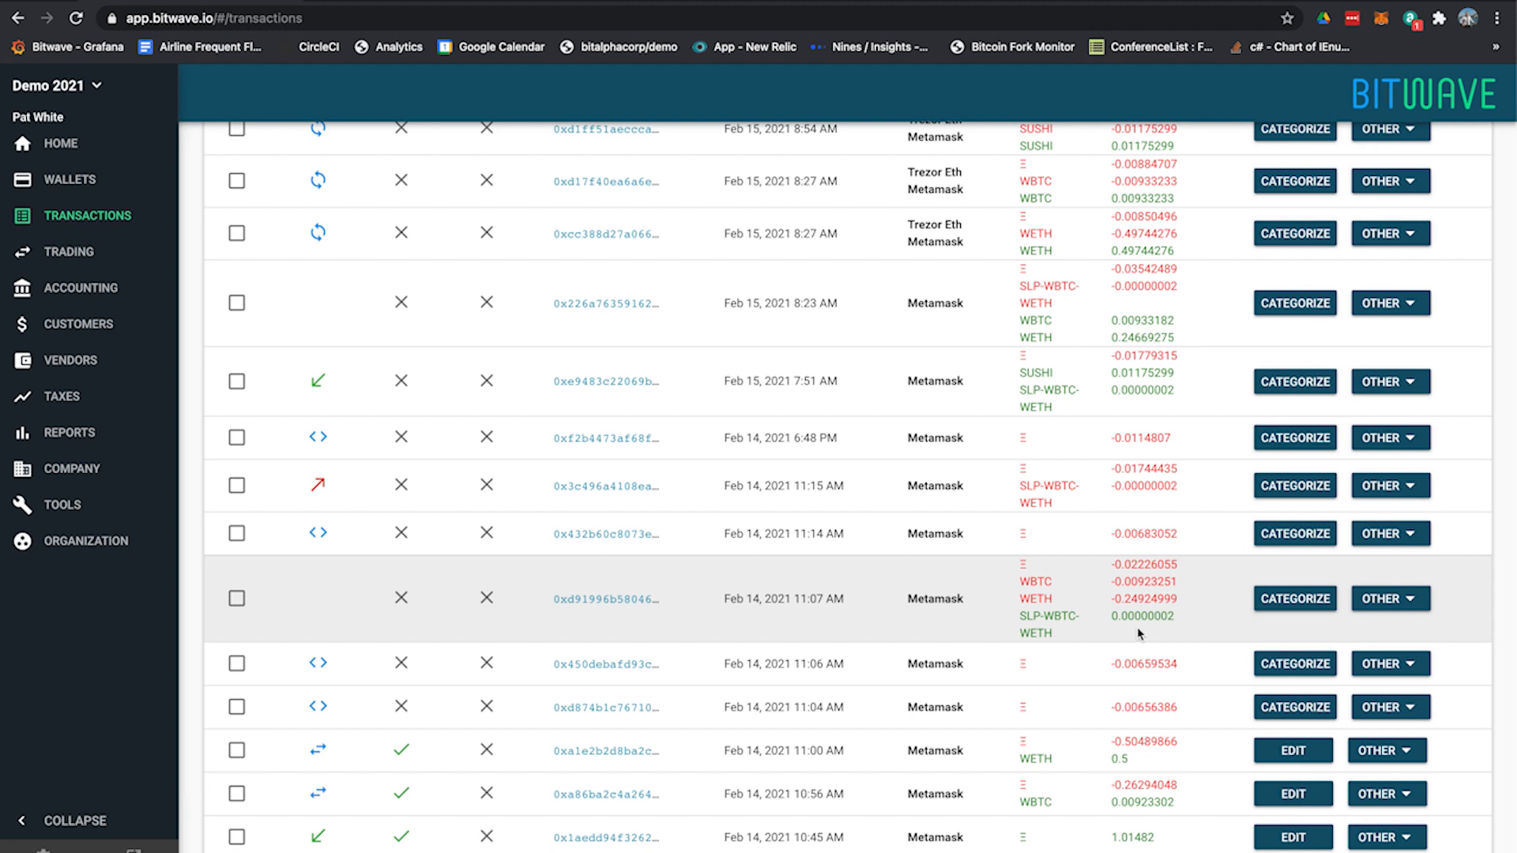
# Start categorizing the 11:07 AM WBTC-WETH liquidity transaction and choose Staking as its categorization type
pyautogui.click(1265, 599)
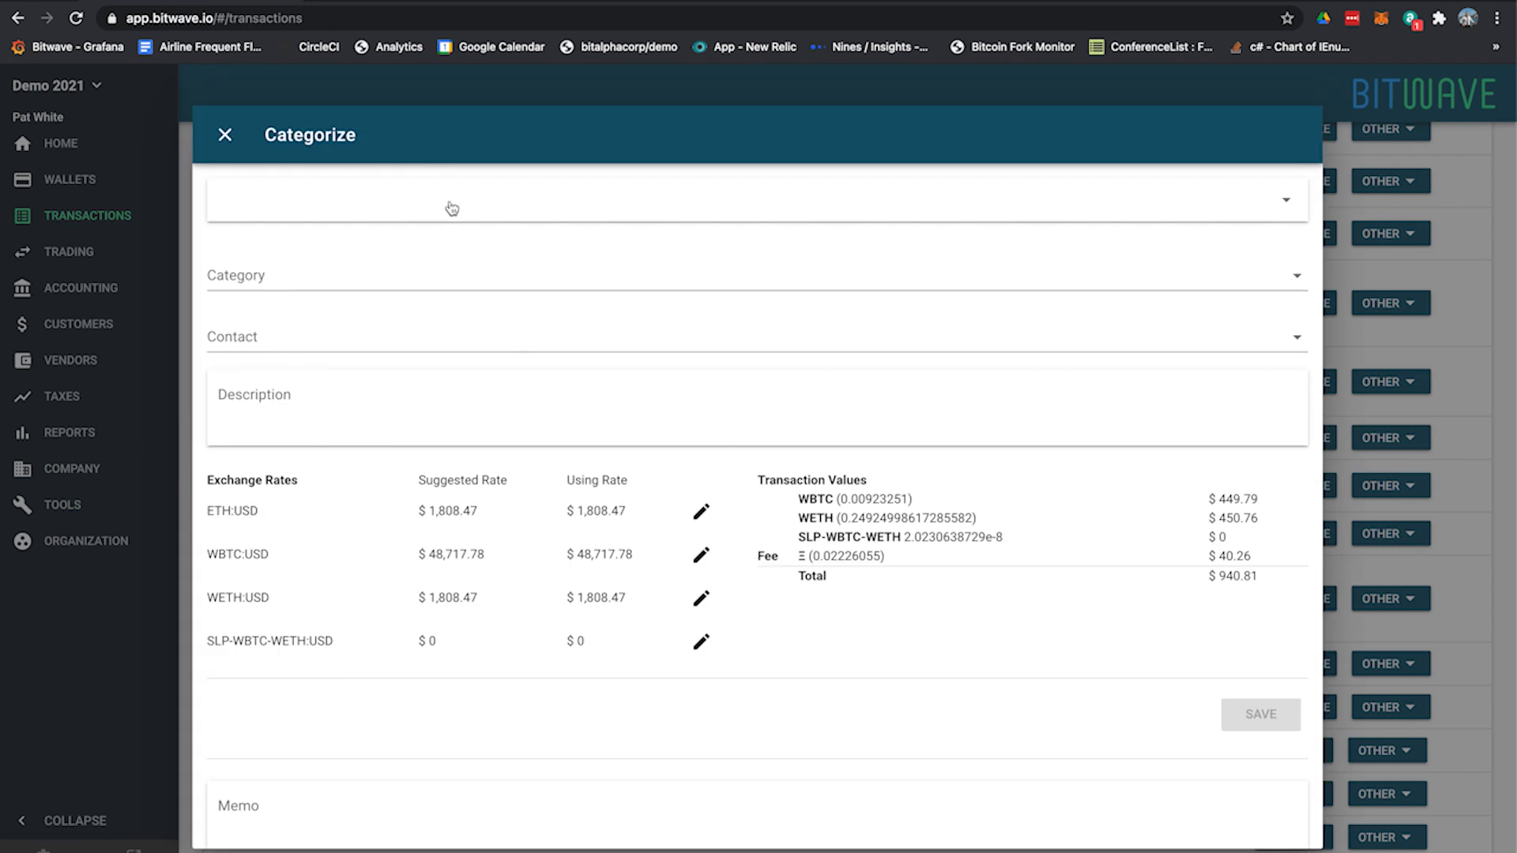
pyautogui.click(452, 208)
pyautogui.click(369, 304)
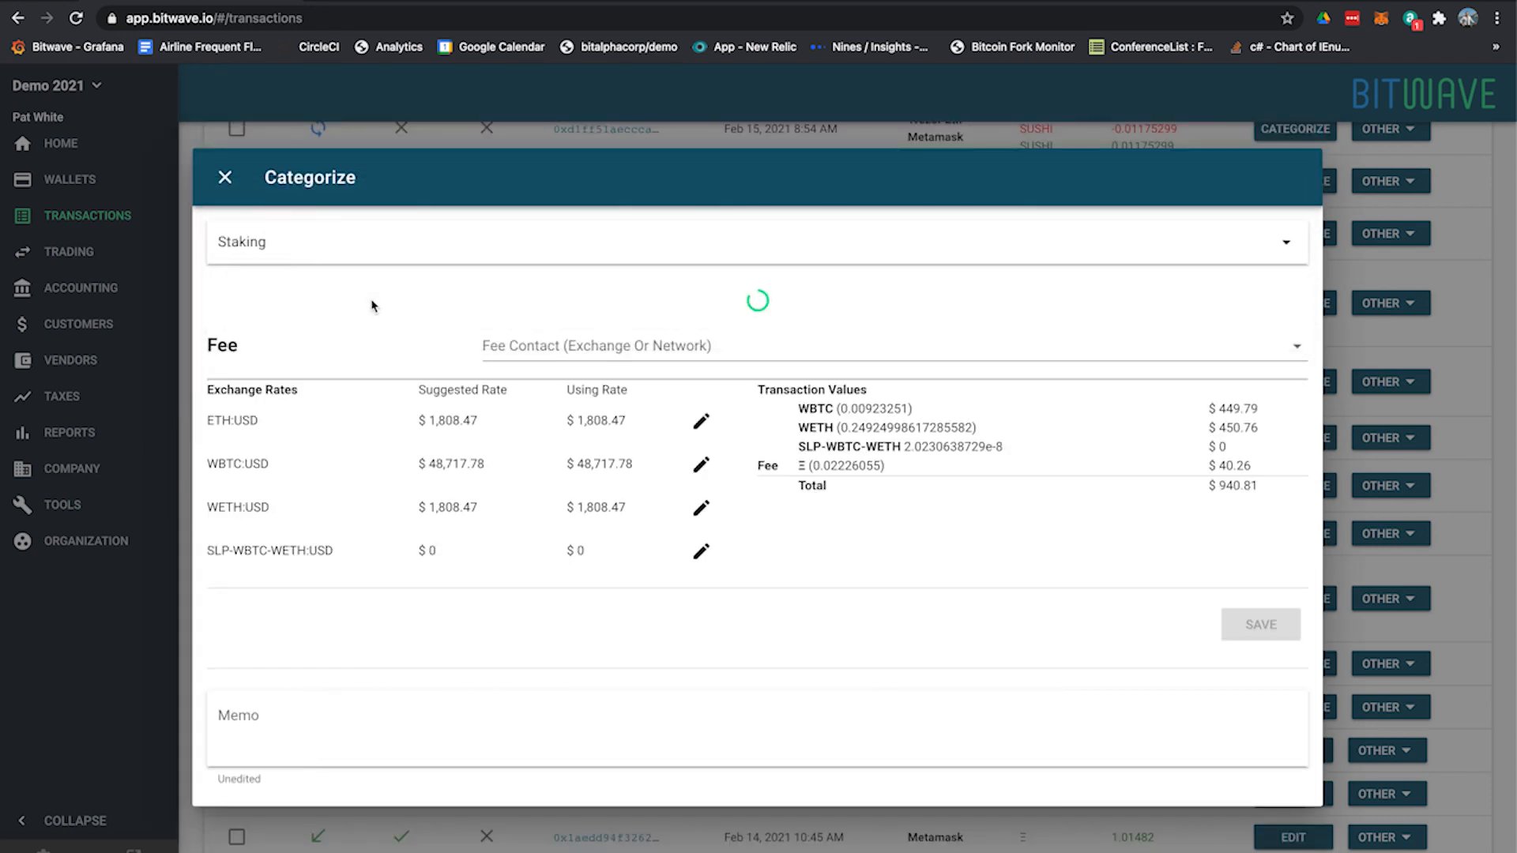
# Review the staking summary's detected platform, sent coins and staked coins for the liquidity deposit
pyautogui.moveTo(777, 313); pyautogui.dragTo(994, 323)
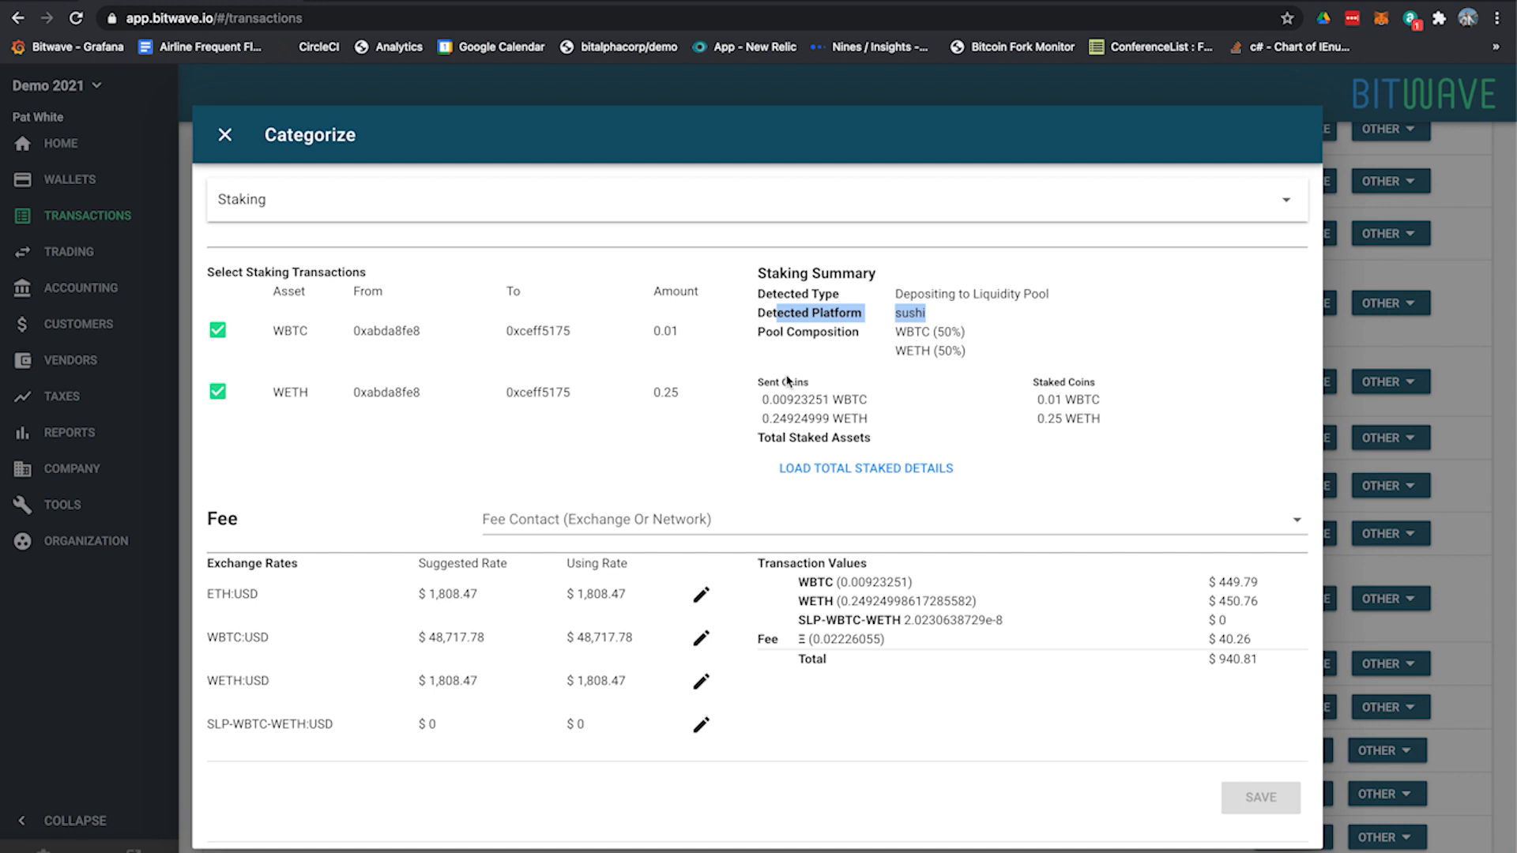
pyautogui.moveTo(756, 377); pyautogui.dragTo(1099, 411)
pyautogui.click(1136, 410)
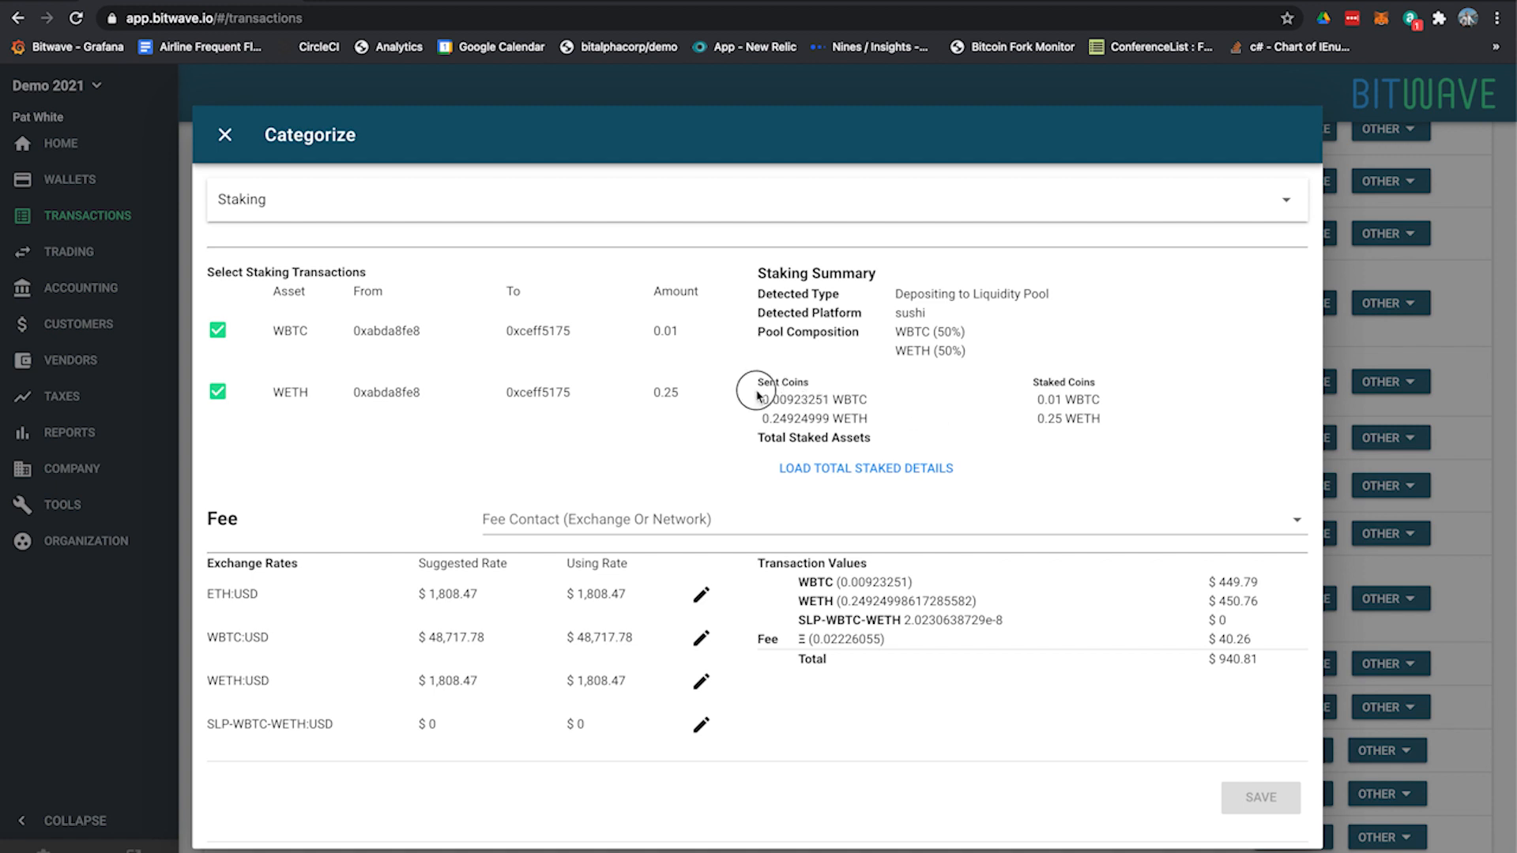
pyautogui.moveTo(756, 390); pyautogui.dragTo(928, 403)
pyautogui.moveTo(762, 418); pyautogui.dragTo(815, 420)
pyautogui.click(800, 420)
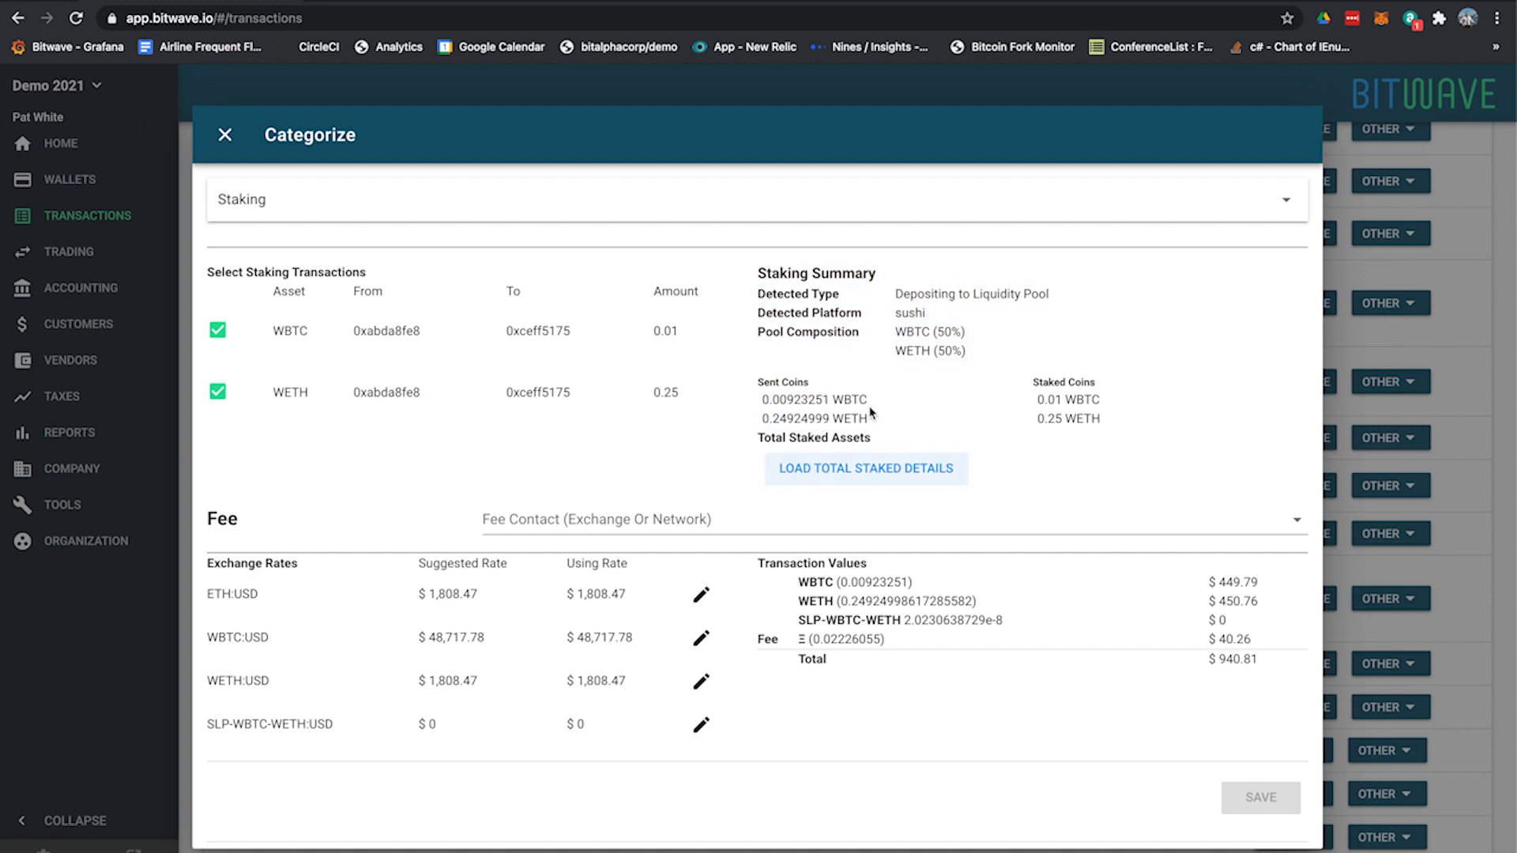
# Load the total staked details and compare the user pool assets with the sent coins
pyautogui.click(806, 479)
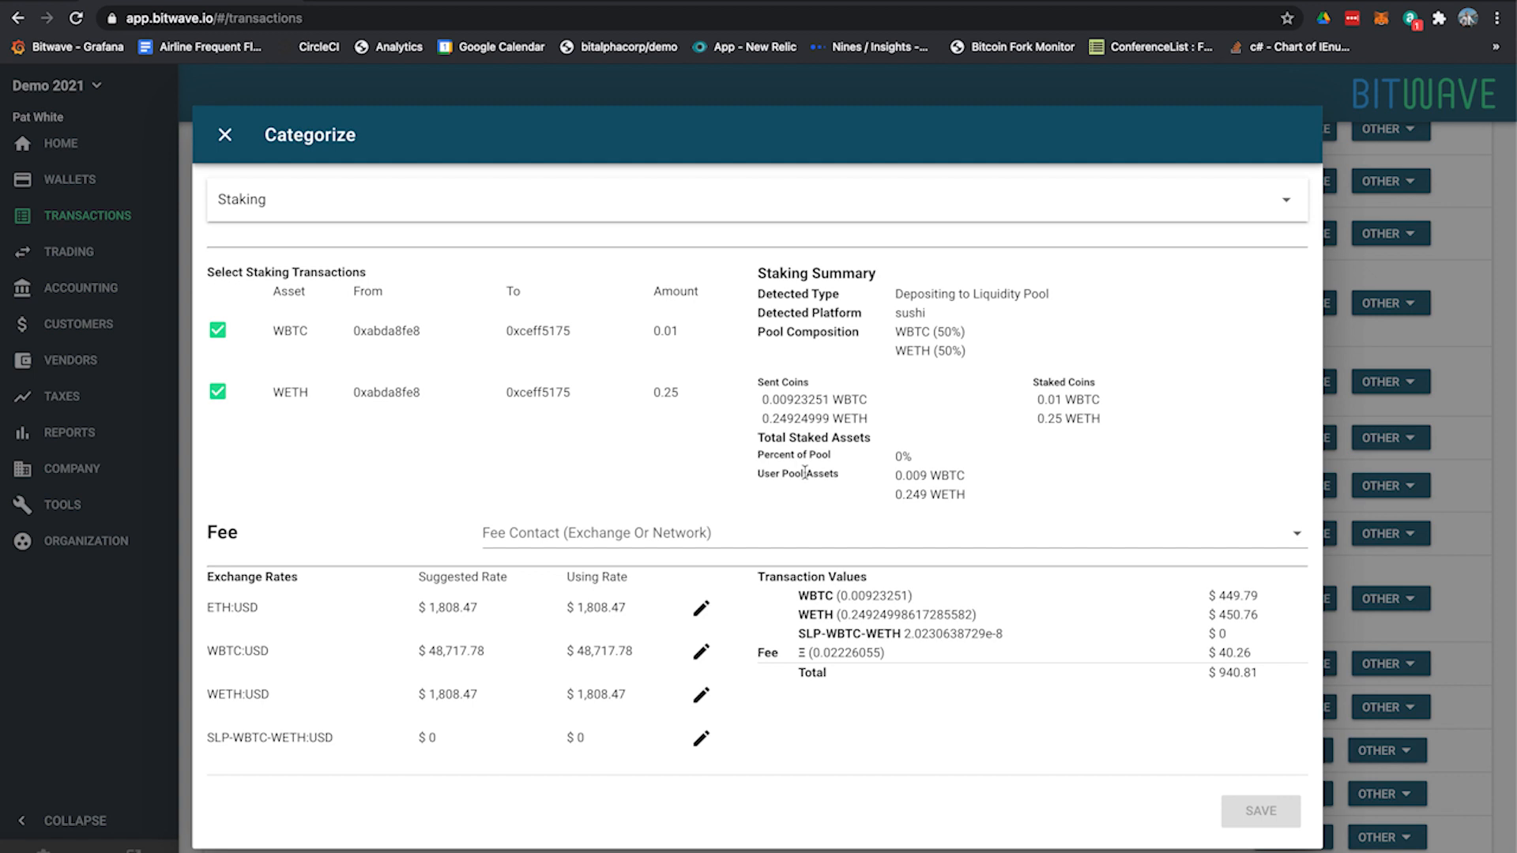
pyautogui.moveTo(800, 399); pyautogui.dragTo(805, 401)
pyautogui.click(802, 418)
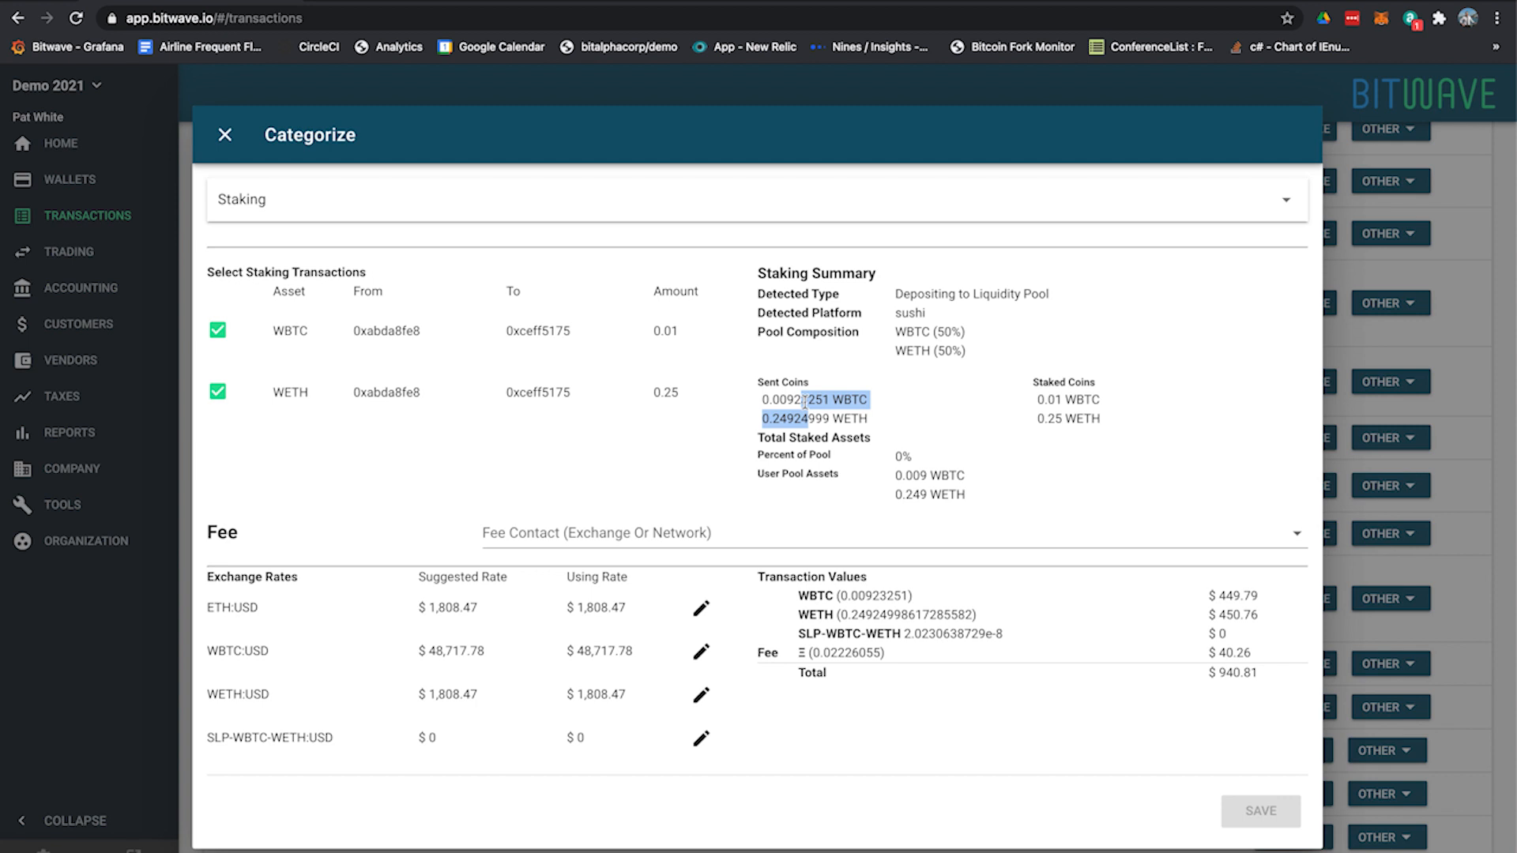
pyautogui.moveTo(795, 439); pyautogui.dragTo(899, 453)
pyautogui.moveTo(965, 495); pyautogui.dragTo(861, 485)
pyautogui.click(833, 471)
# Set the fee contact to Ethereum Network and save the staking categorization
pyautogui.click(824, 535)
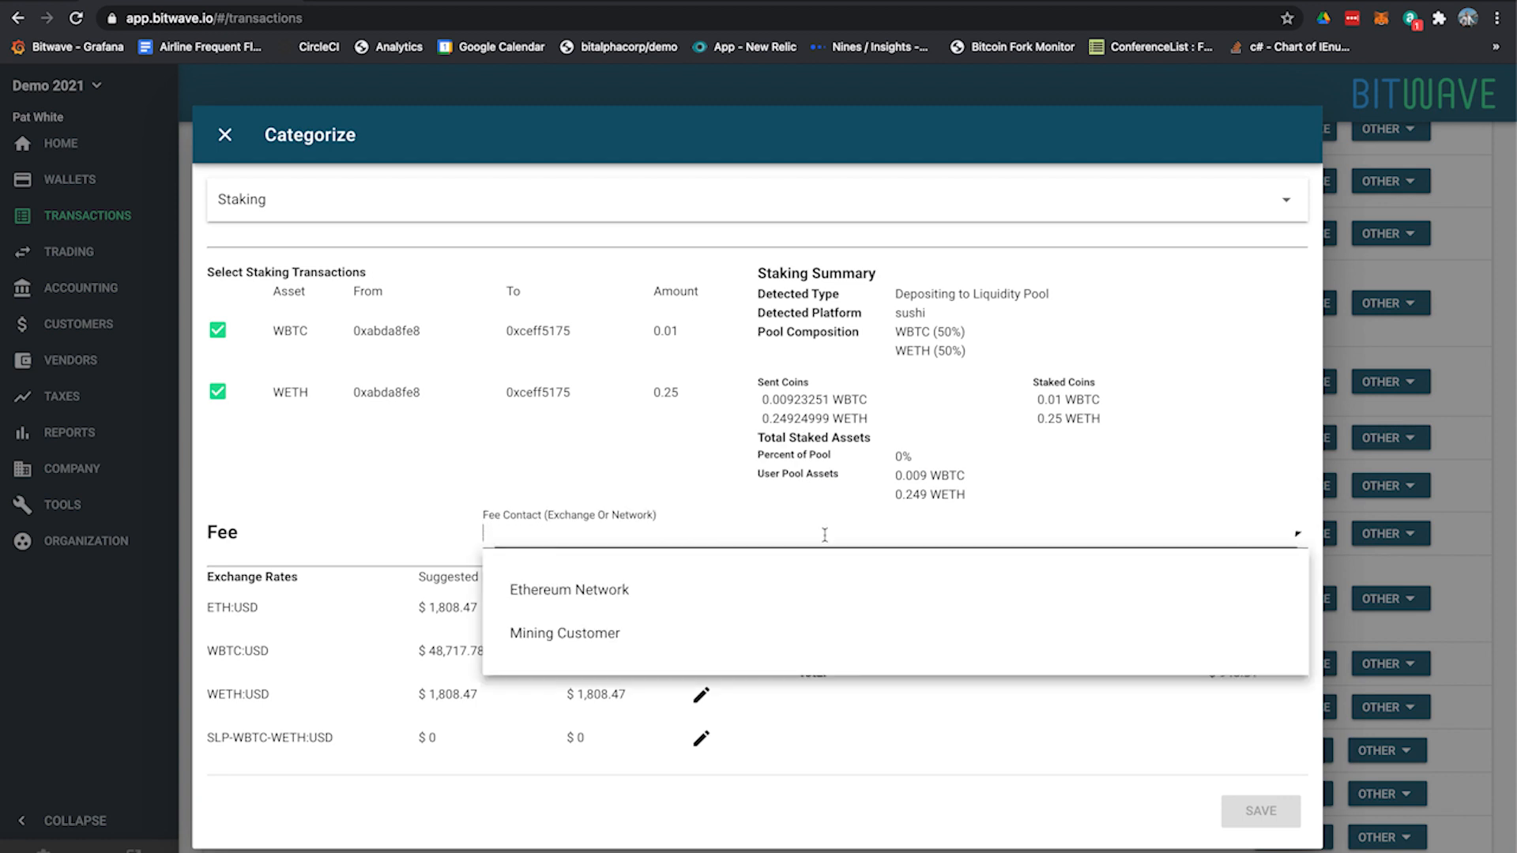
pyautogui.click(715, 590)
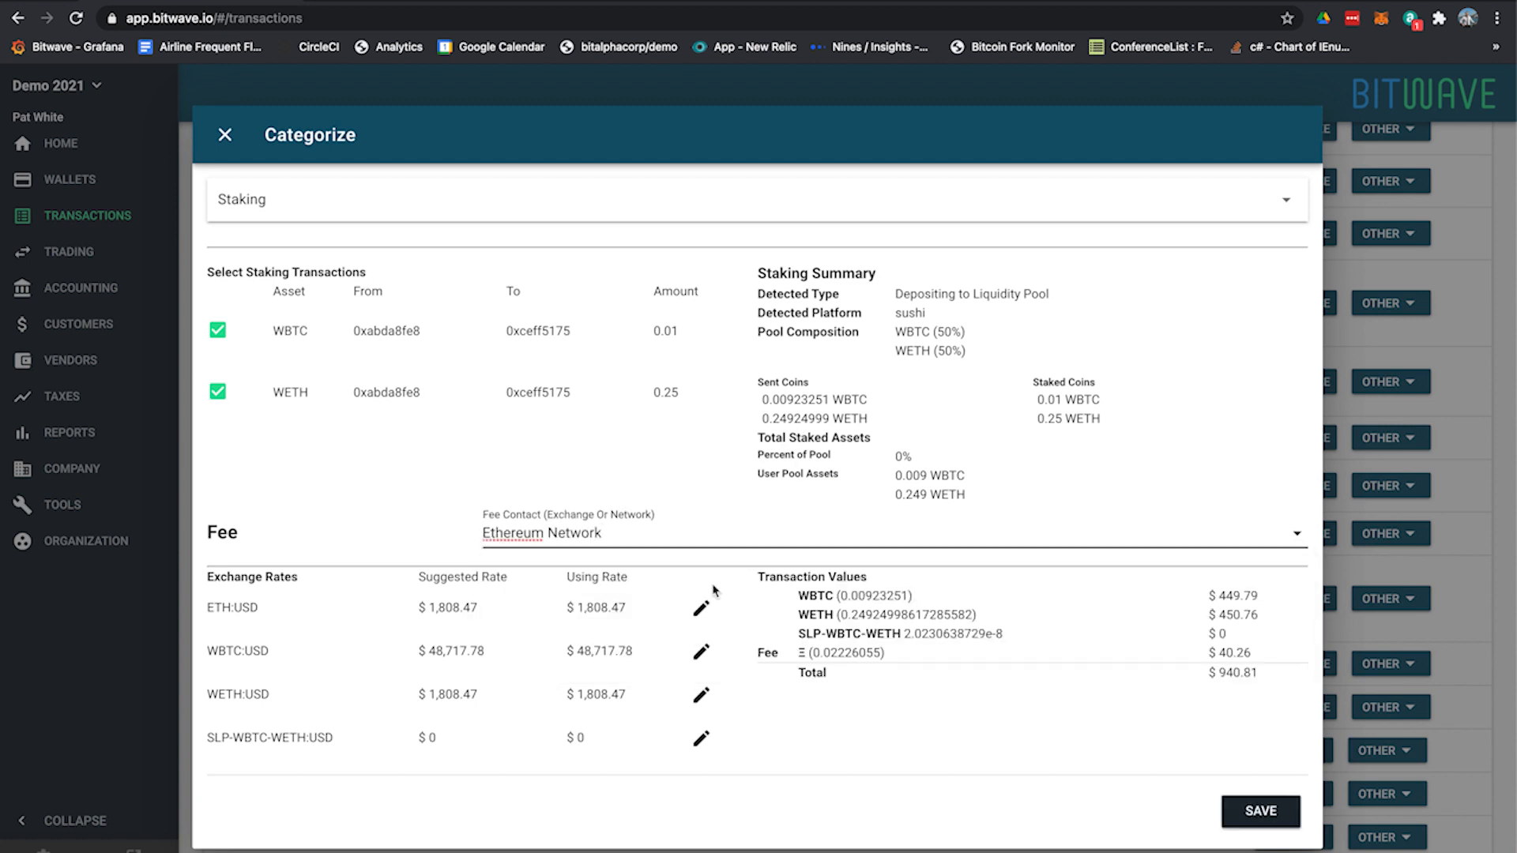
pyautogui.click(1265, 814)
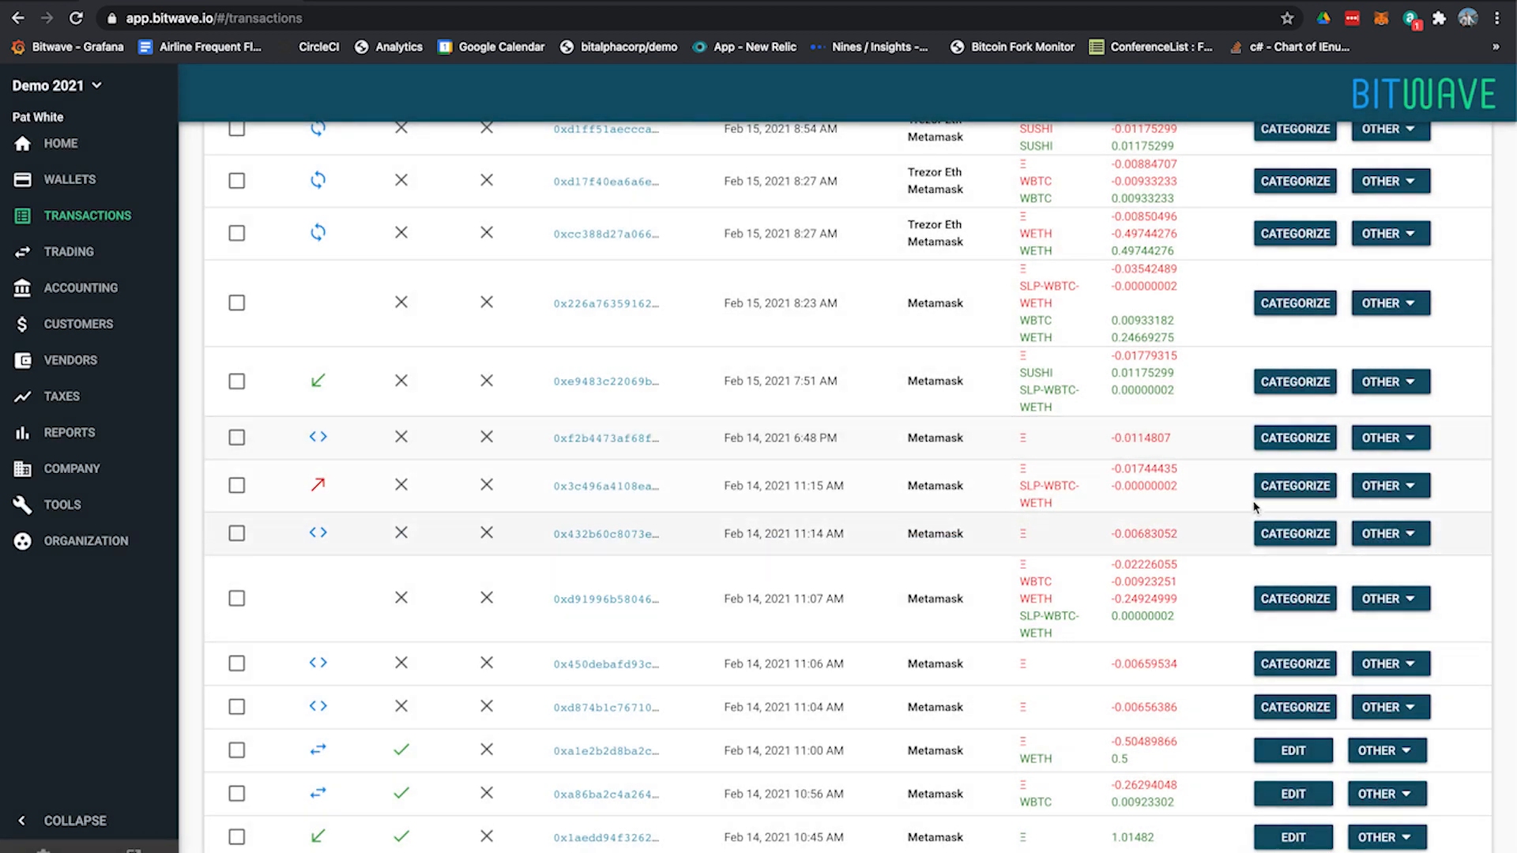
# Compare the coin amounts of the 11:07 AM liquidity deposit, the SLP-WBTC-WETH transfers and the Feb 15 8:23 AM withdrawal
pyautogui.scroll(1, 1095, 338)
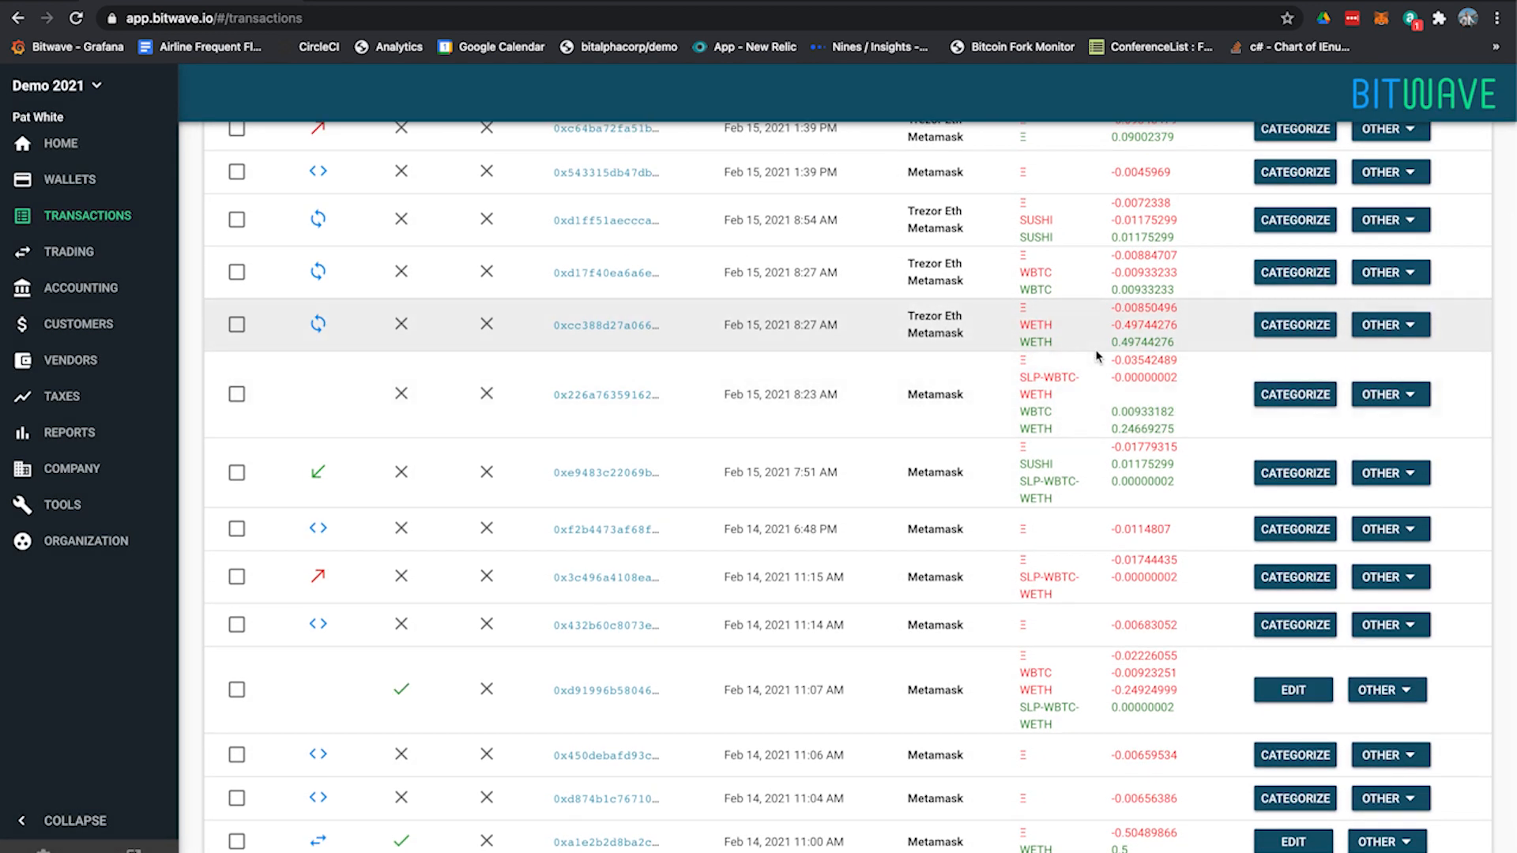
pyautogui.moveTo(1088, 492); pyautogui.dragTo(981, 439)
pyautogui.click(1044, 482)
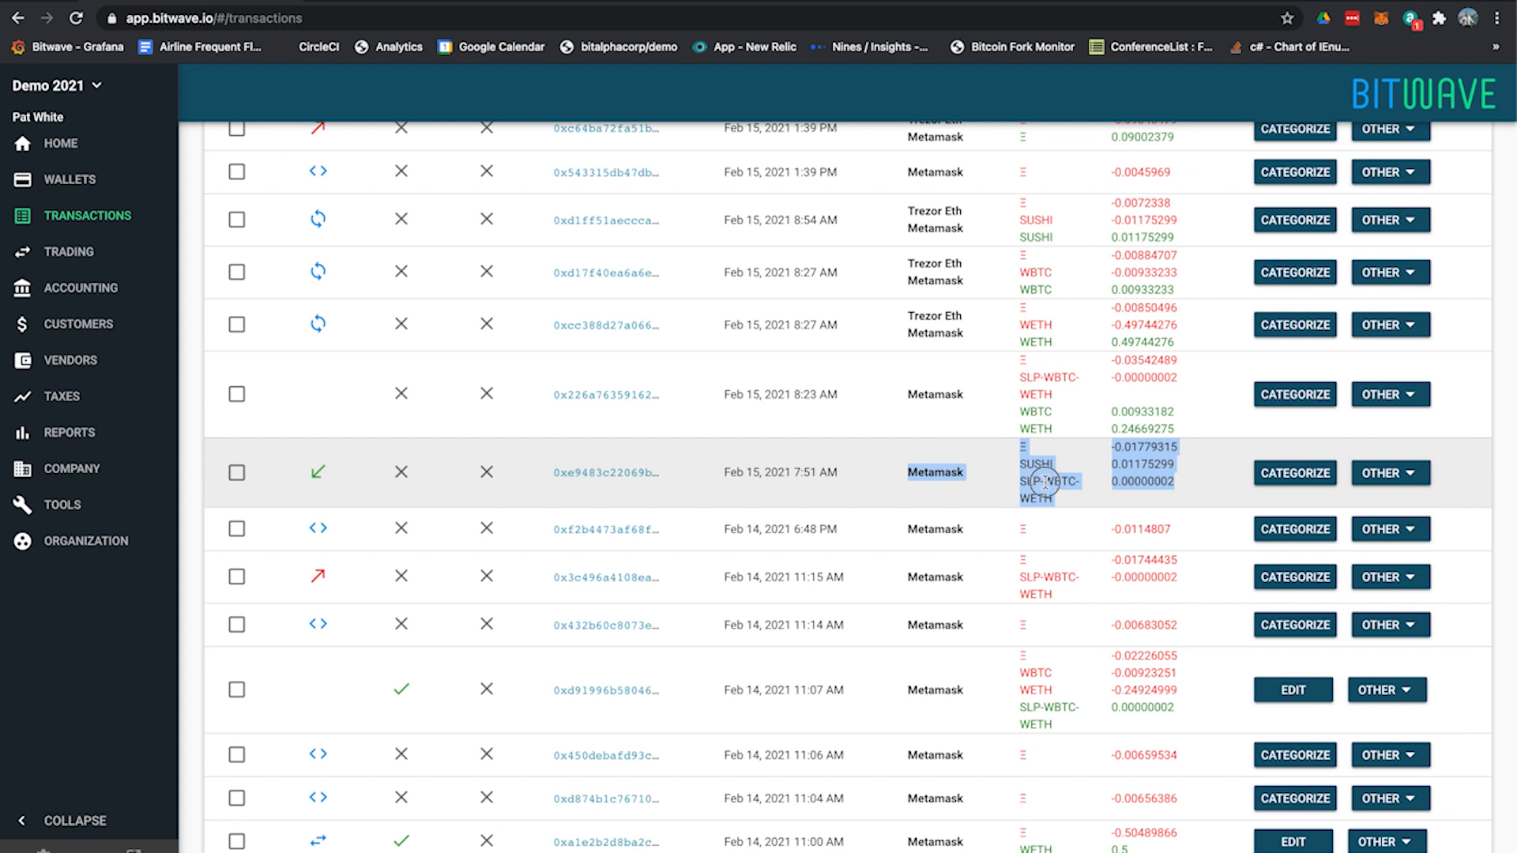
pyautogui.moveTo(1113, 585); pyautogui.dragTo(1014, 559)
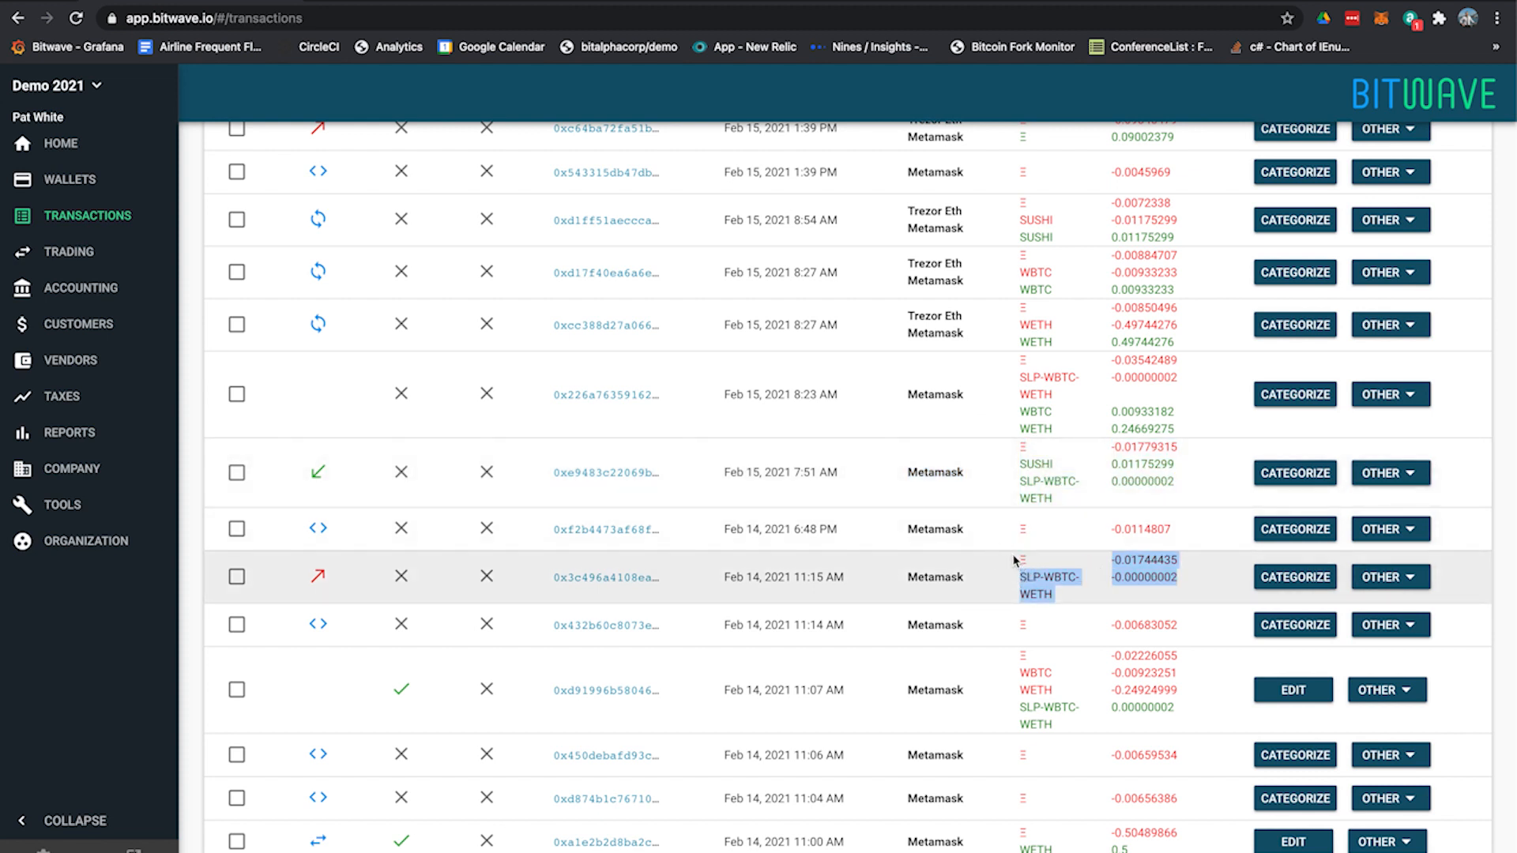
pyautogui.moveTo(1085, 496); pyautogui.dragTo(1085, 451)
pyautogui.click(1083, 451)
pyautogui.moveTo(1192, 431); pyautogui.dragTo(1140, 406)
pyautogui.click(1140, 405)
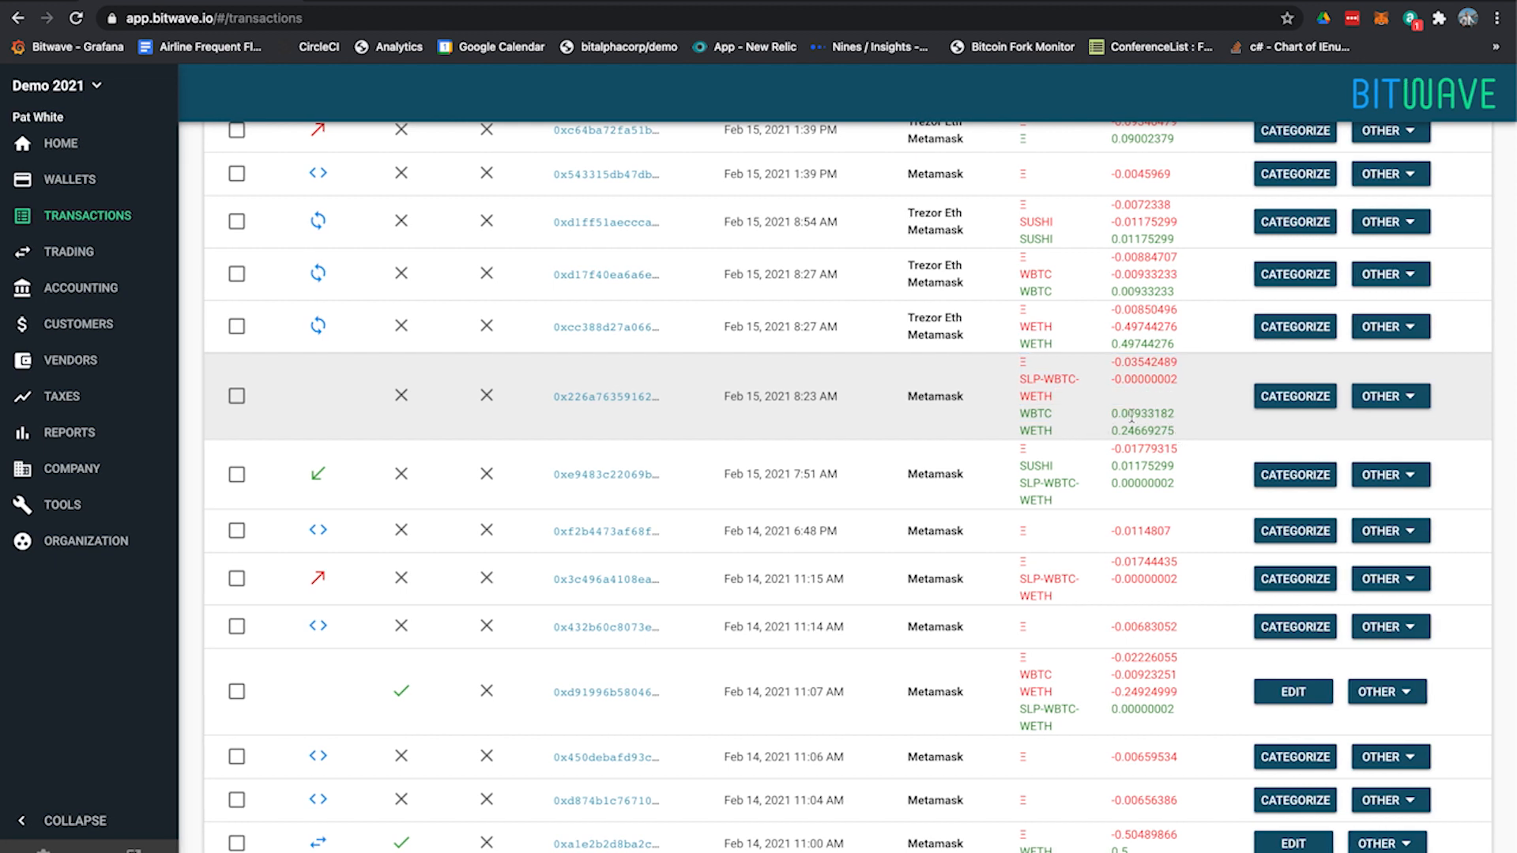
pyautogui.doubleClick(1159, 674)
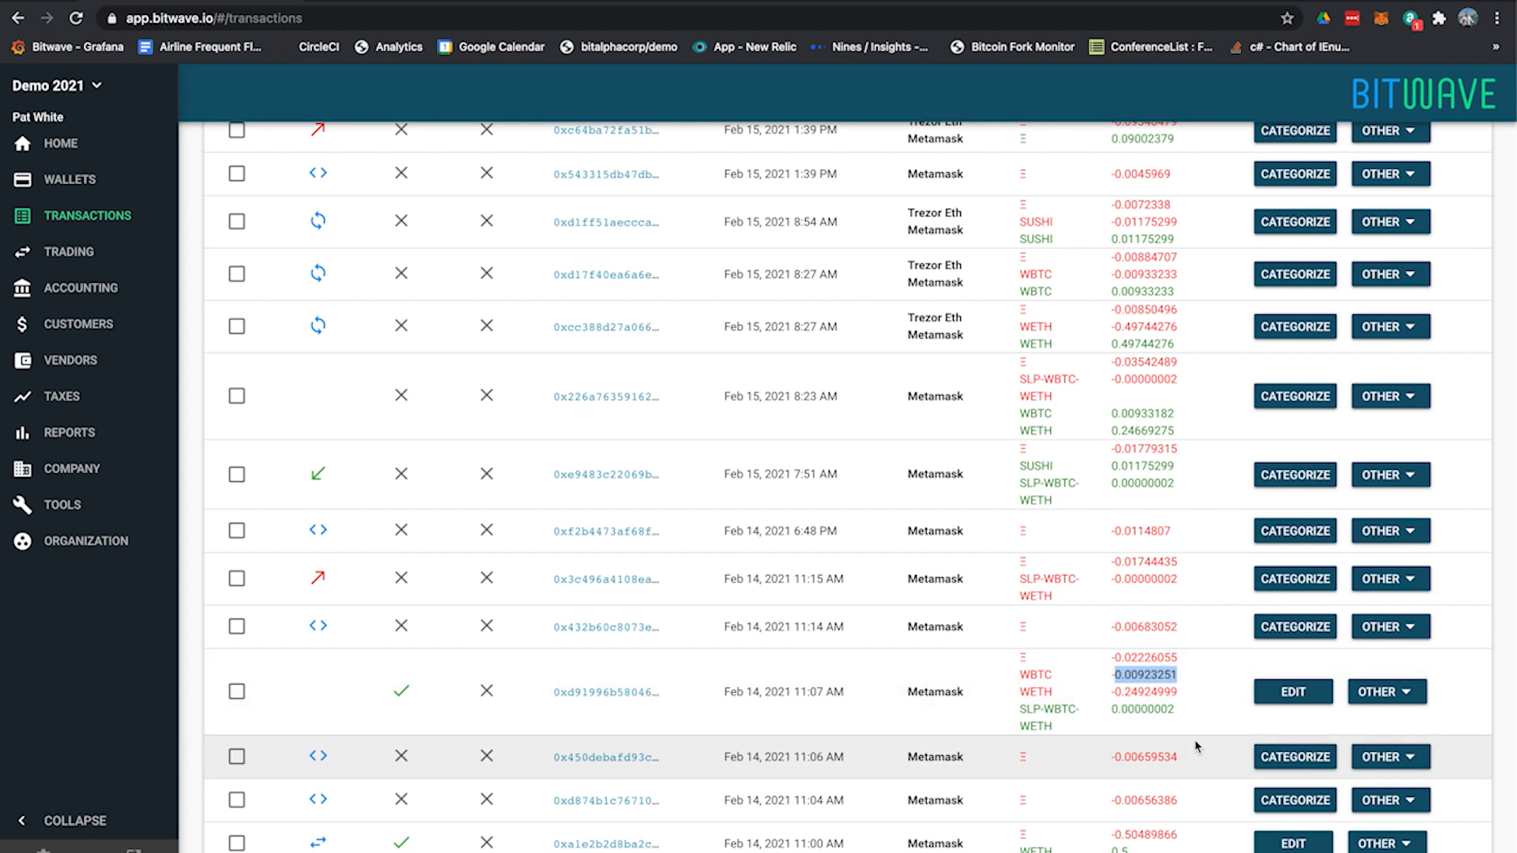
pyautogui.doubleClick(1142, 414)
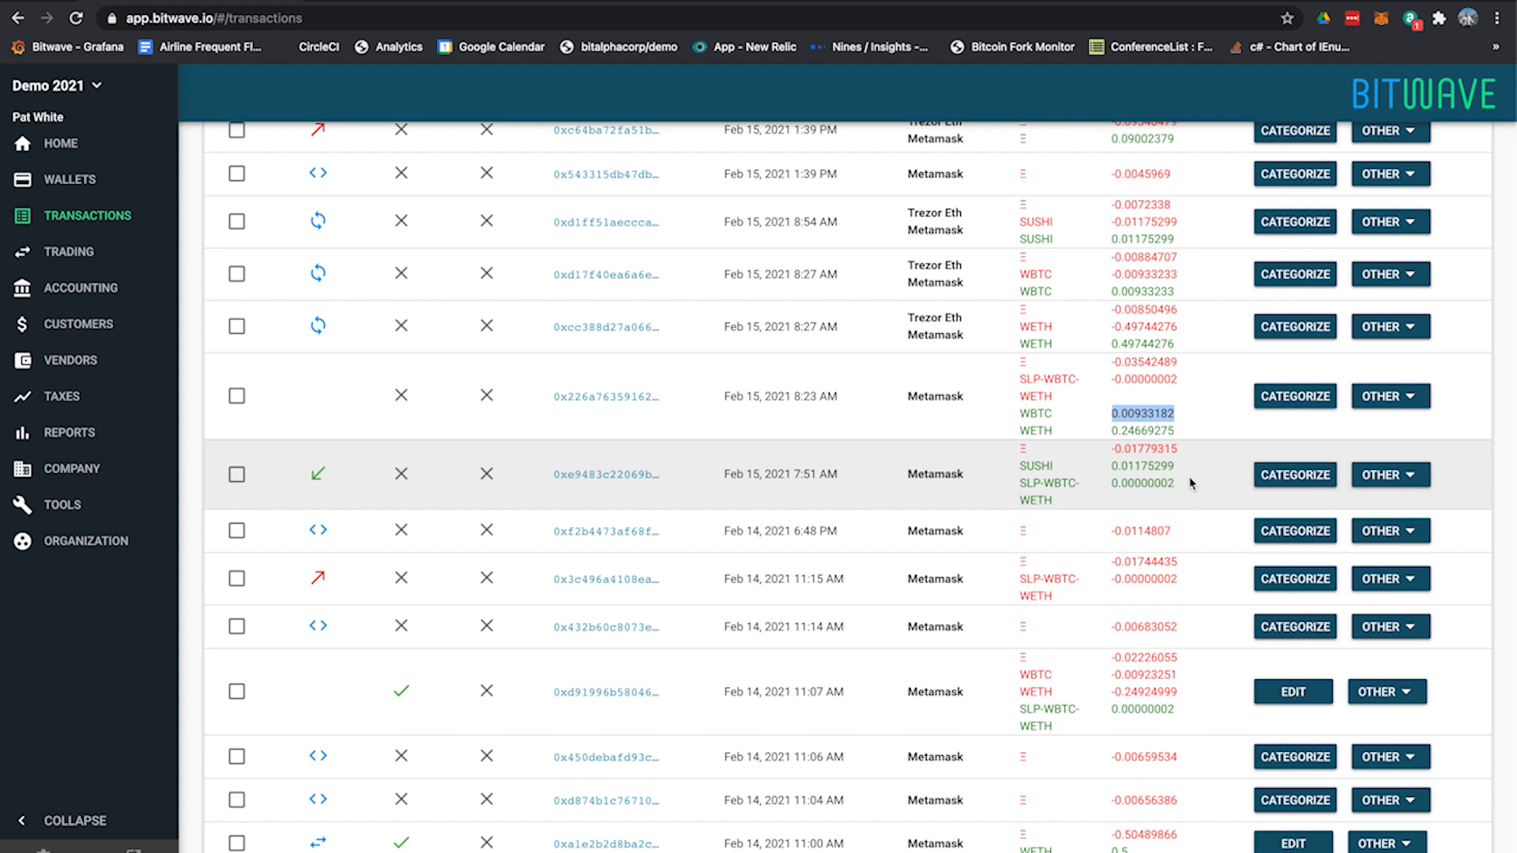
# Start a Staking categorization for the Feb 15, 2021 8:23 AM liquidity withdrawal and load its total staked details
pyautogui.click(1300, 395)
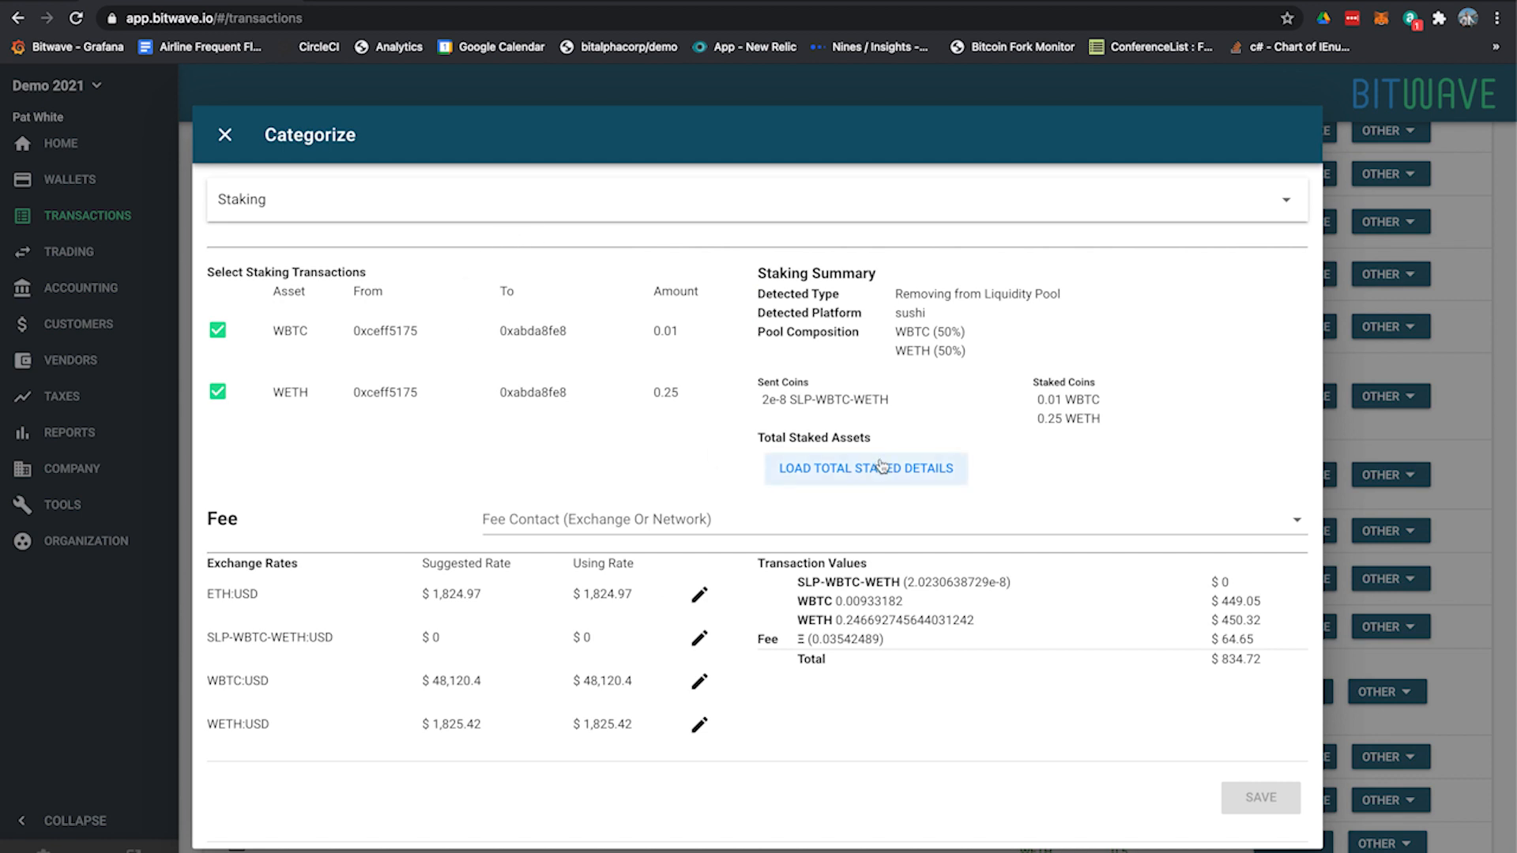
pyautogui.click(847, 466)
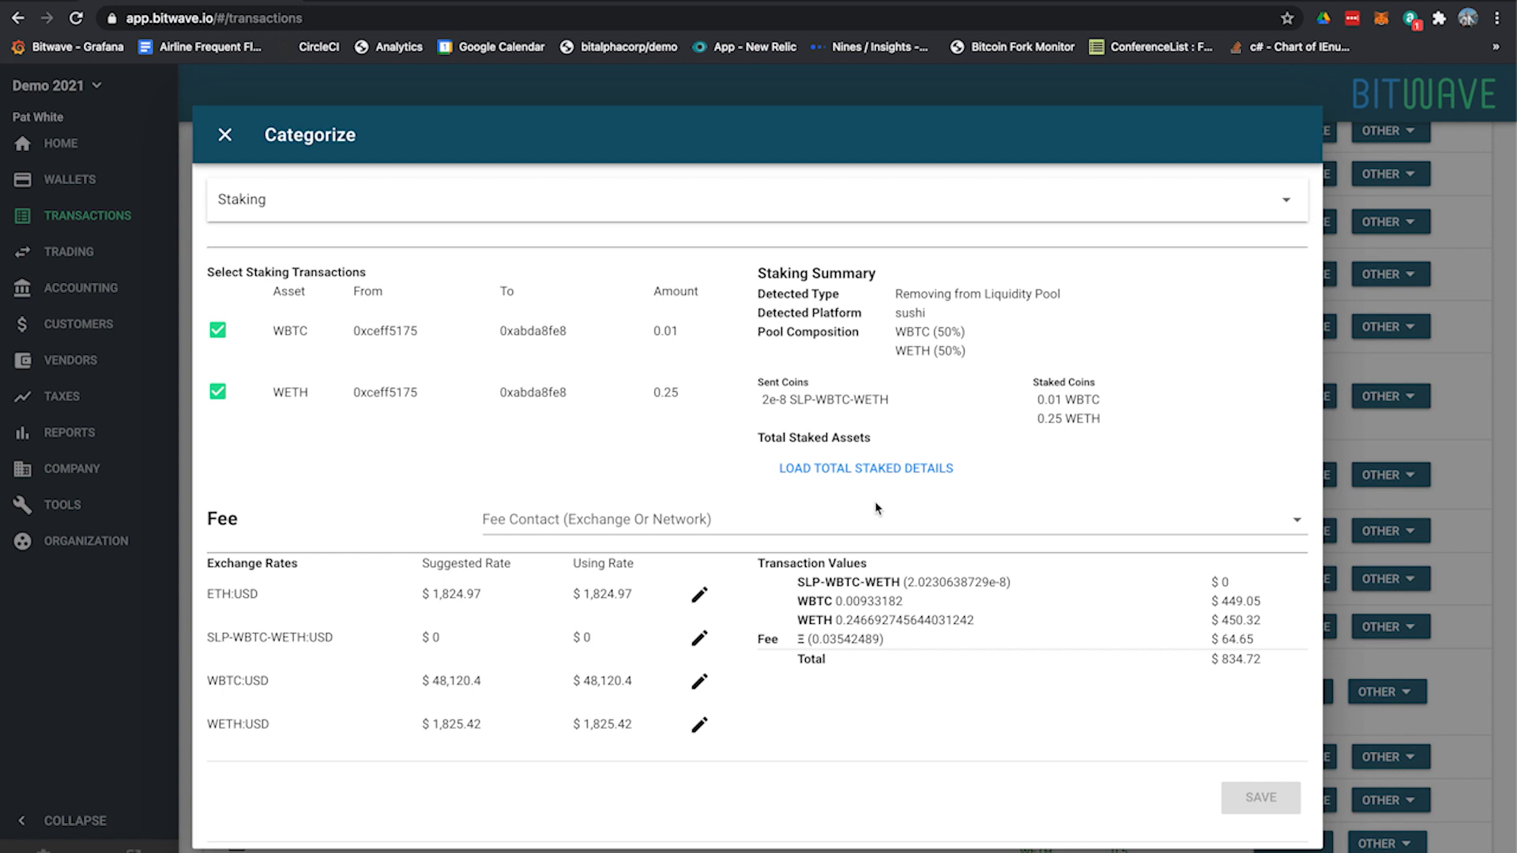
pyautogui.moveTo(896, 459); pyautogui.dragTo(972, 498)
pyautogui.click(973, 498)
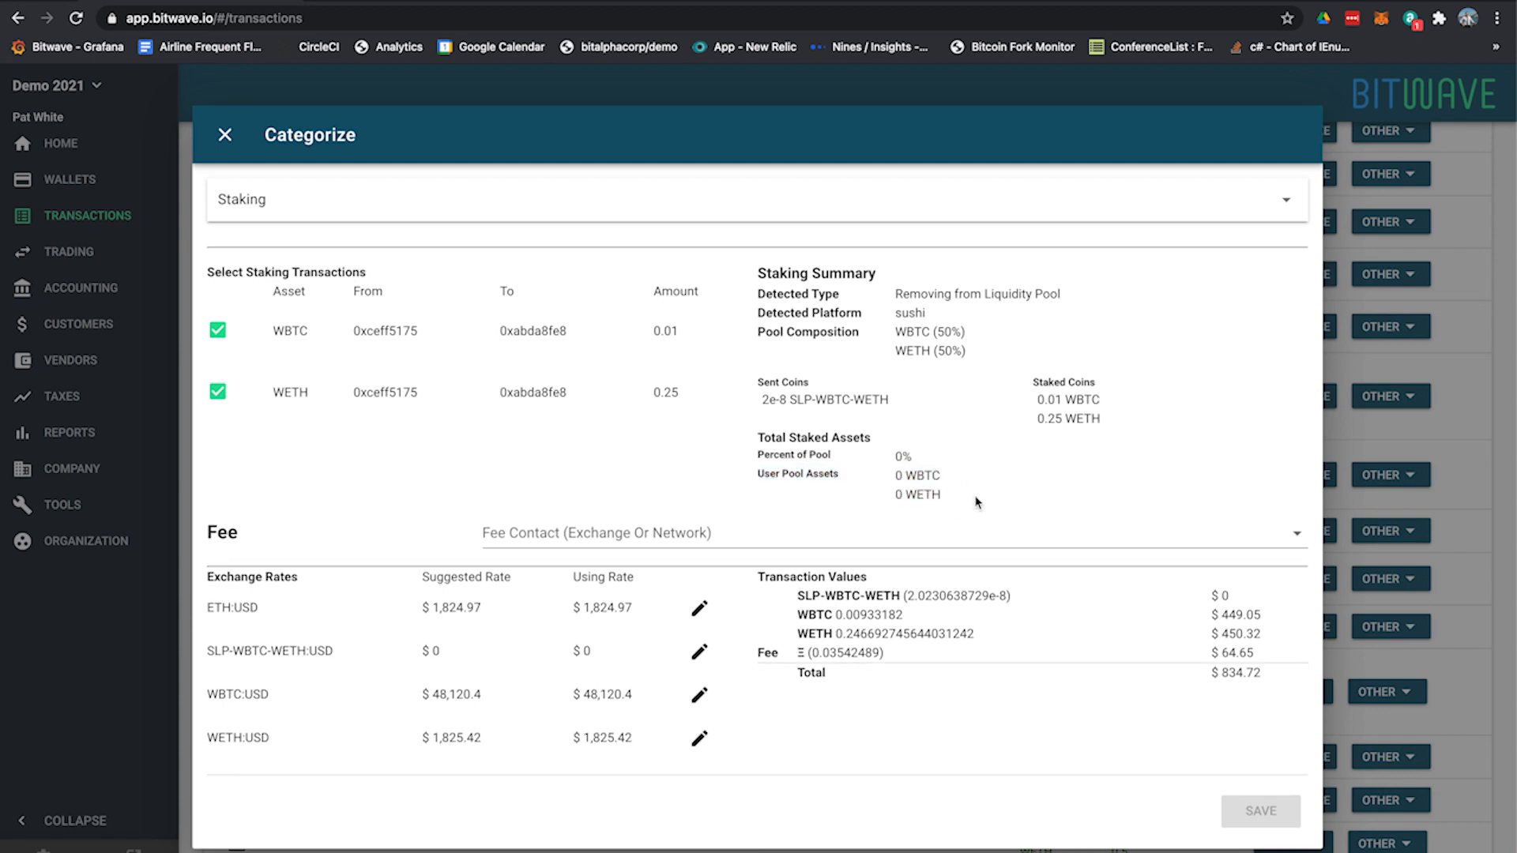
# Set the withdrawal's fee contact to Ethereum Network and save its staking categorization
pyautogui.click(851, 544)
pyautogui.click(798, 589)
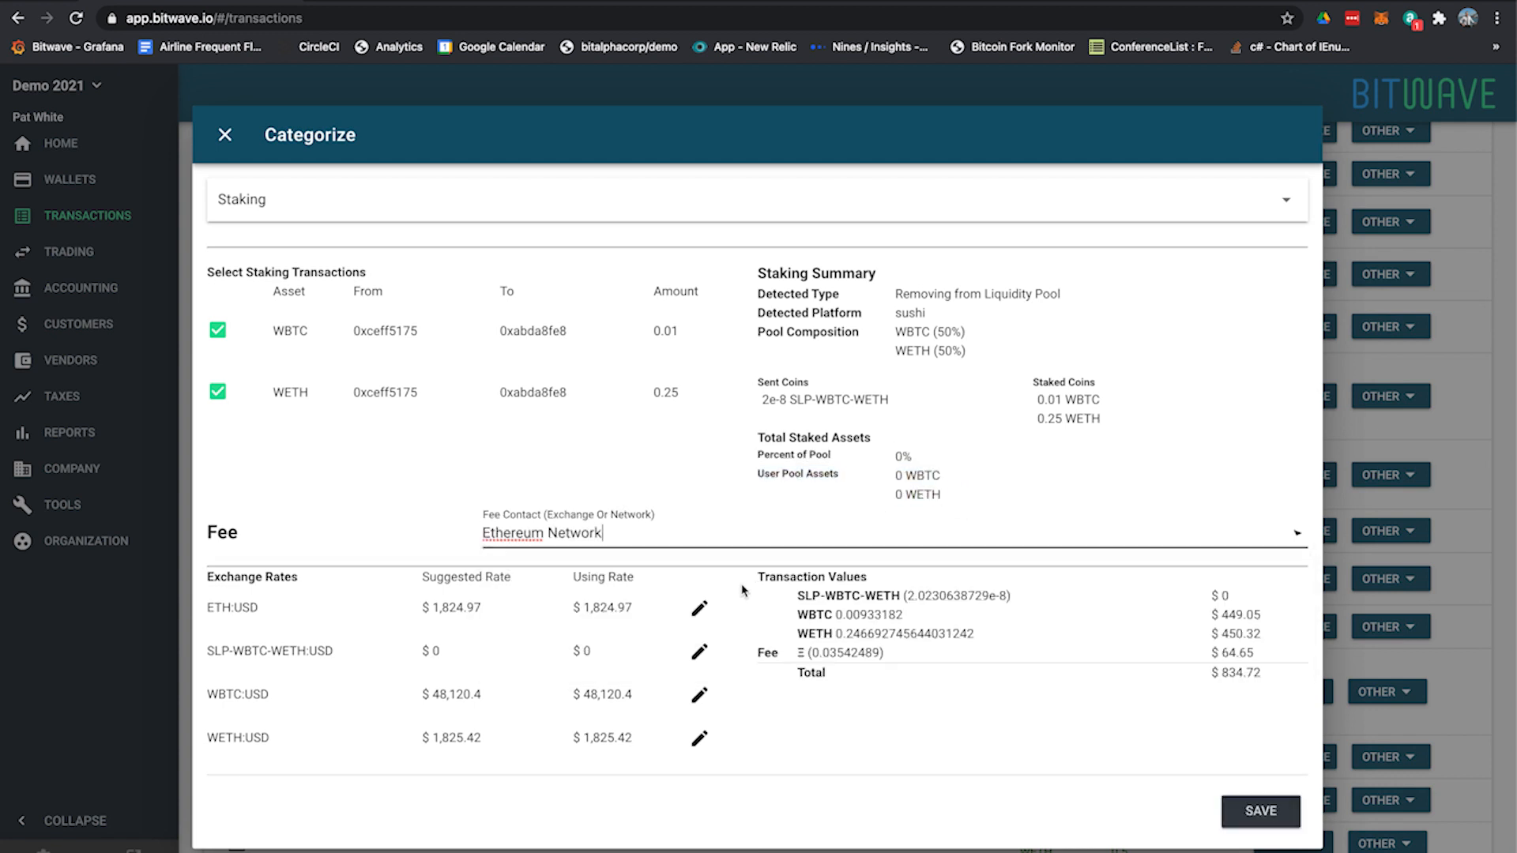
pyautogui.click(1262, 814)
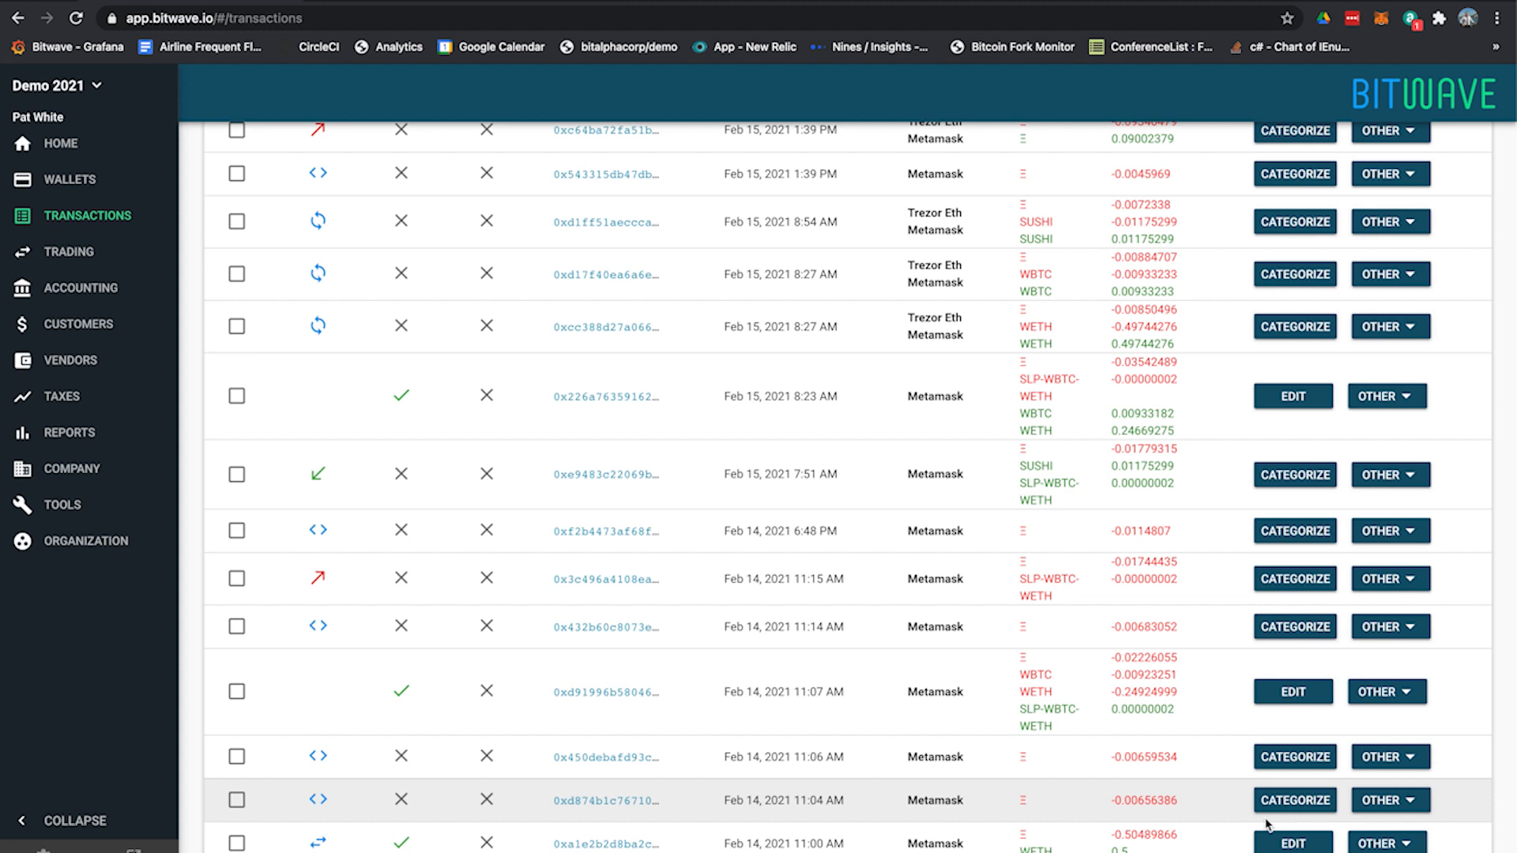
# Examine the WBTC, WETH and SLP-WBTC-WETH amounts of the categorized Feb 14 11:07 AM liquidity deposit
pyautogui.scroll(-1, 1268, 825)
pyautogui.moveTo(1110, 659); pyautogui.dragTo(1145, 709)
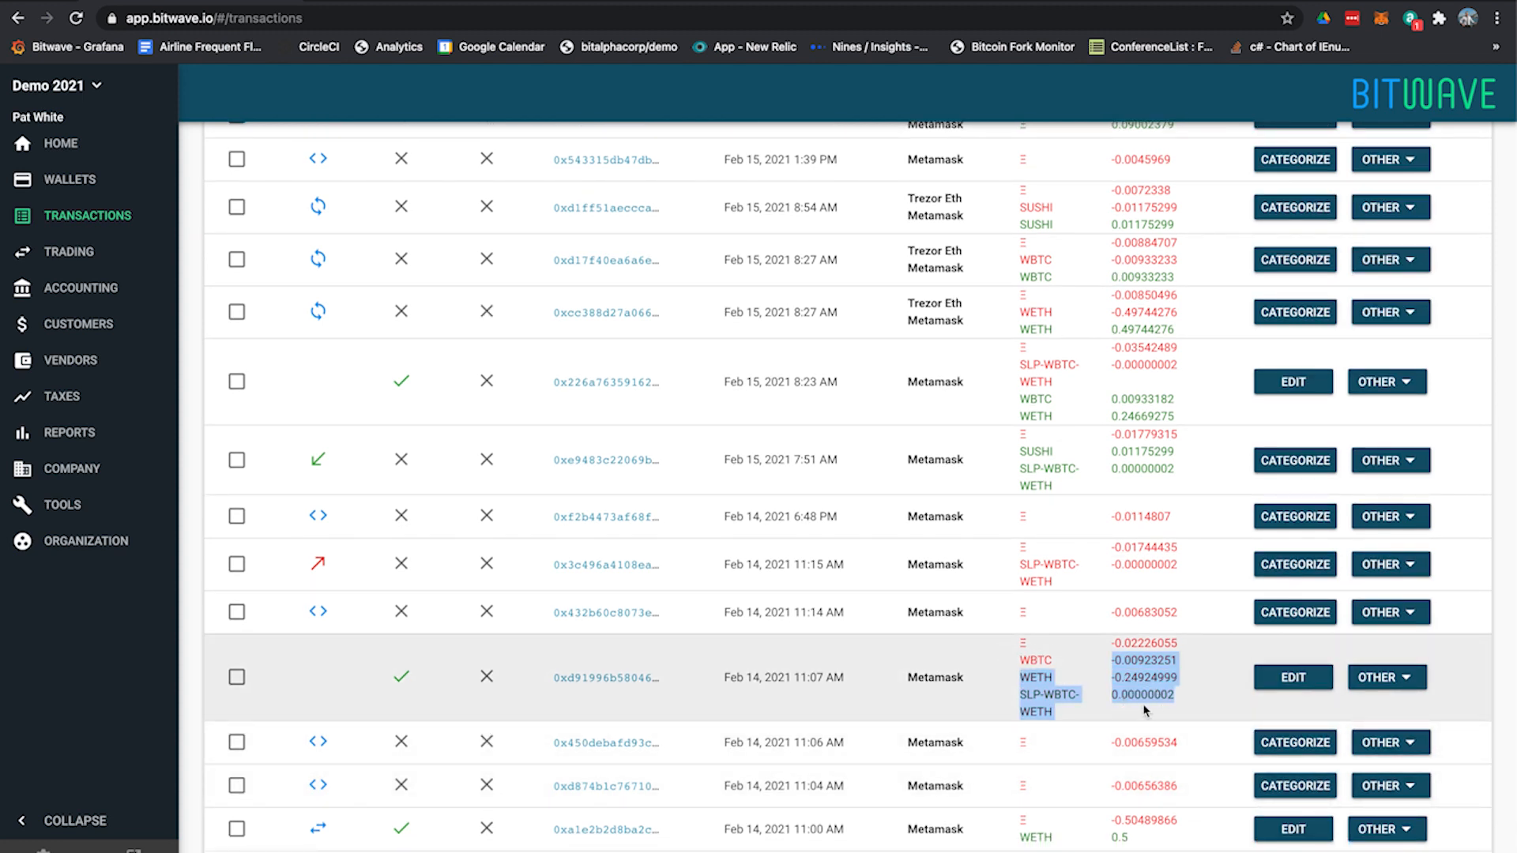
pyautogui.click(1143, 705)
pyautogui.scroll(-1, 1144, 705)
pyautogui.moveTo(1021, 639); pyautogui.dragTo(1103, 657)
pyautogui.click(1104, 661)
# Examine the SLP tokens sent and the WBTC and WETH returned in the Feb 15 8:23 AM liquidity withdrawal
pyautogui.moveTo(1190, 399); pyautogui.dragTo(1050, 353)
pyautogui.click(1055, 343)
pyautogui.click(1185, 361)
pyautogui.click(1050, 351)
pyautogui.moveTo(1178, 406)
pyautogui.mouseDown()
pyautogui.moveTo(1041, 387)
pyautogui.moveTo(1174, 404)
pyautogui.mouseUp()
pyautogui.click(1039, 387)
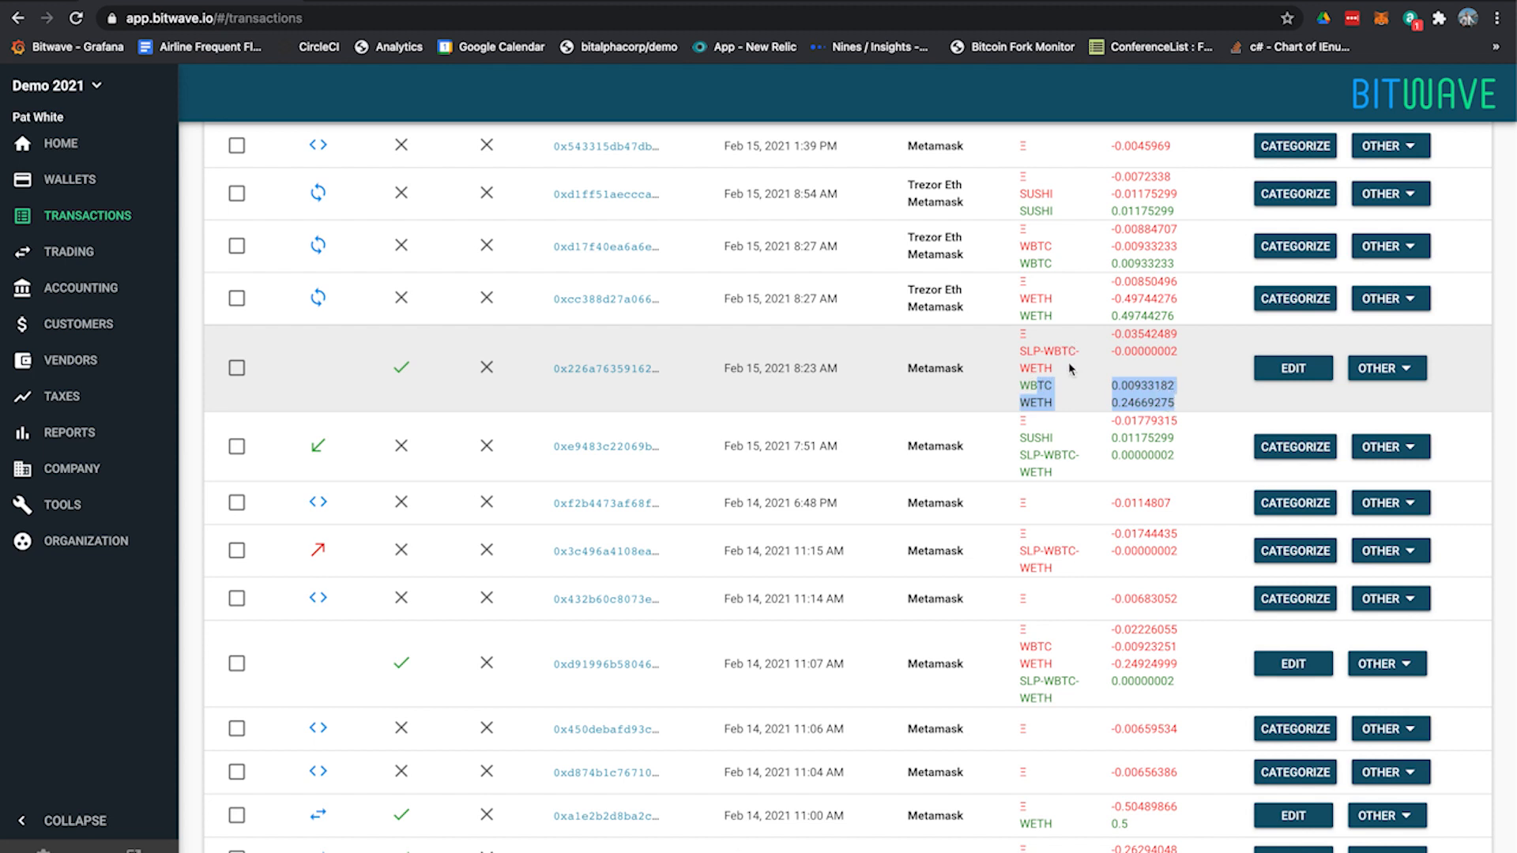
pyautogui.moveTo(1069, 369); pyautogui.dragTo(1021, 349)
pyautogui.click(1036, 354)
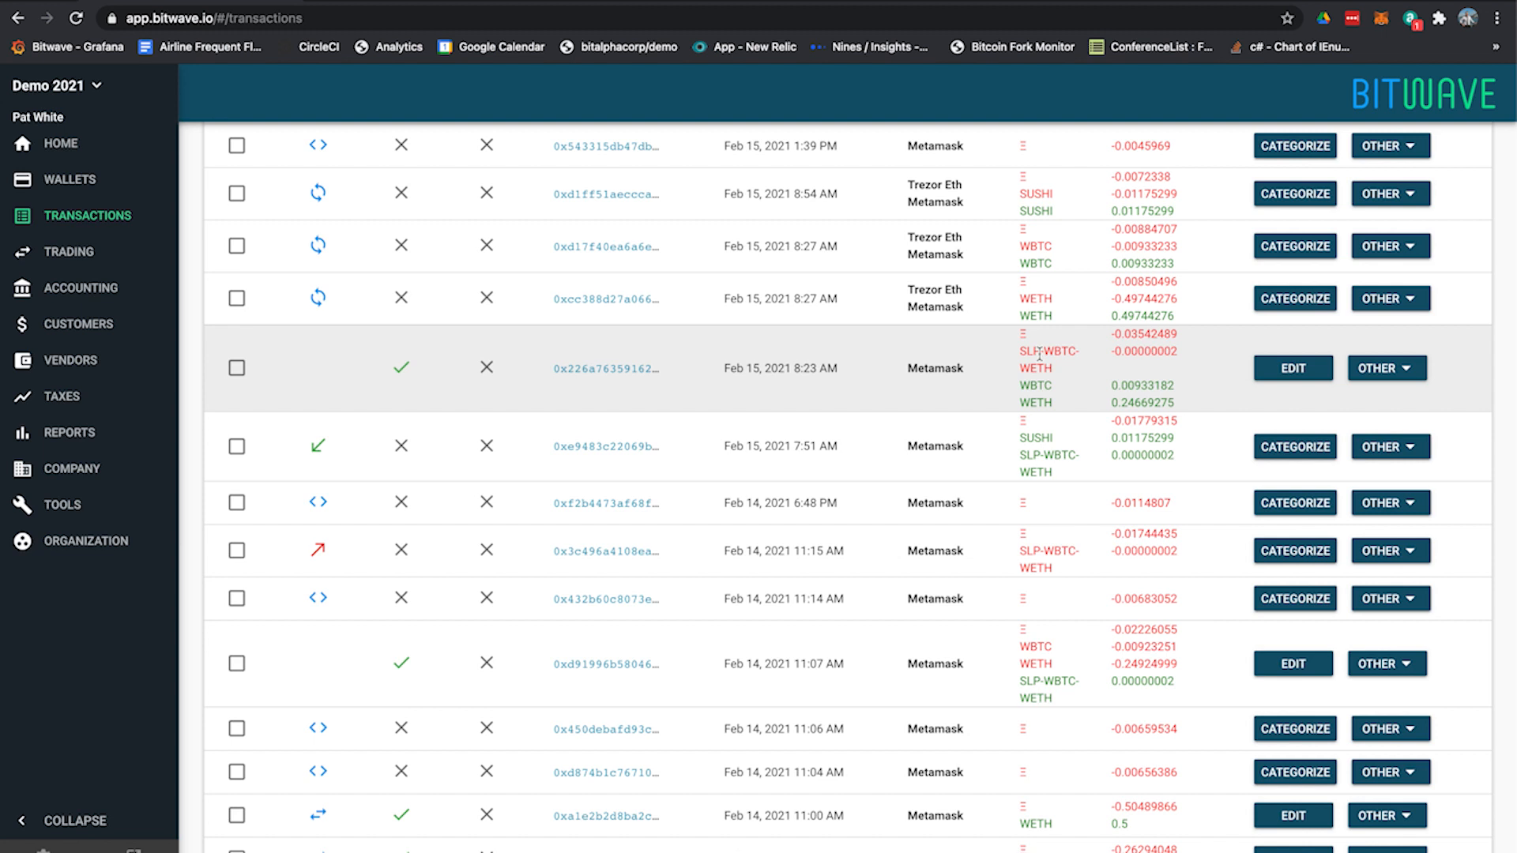
pyautogui.moveTo(1112, 386); pyautogui.dragTo(1197, 407)
pyautogui.scroll(1, 1148, 401)
pyautogui.click(1157, 402)
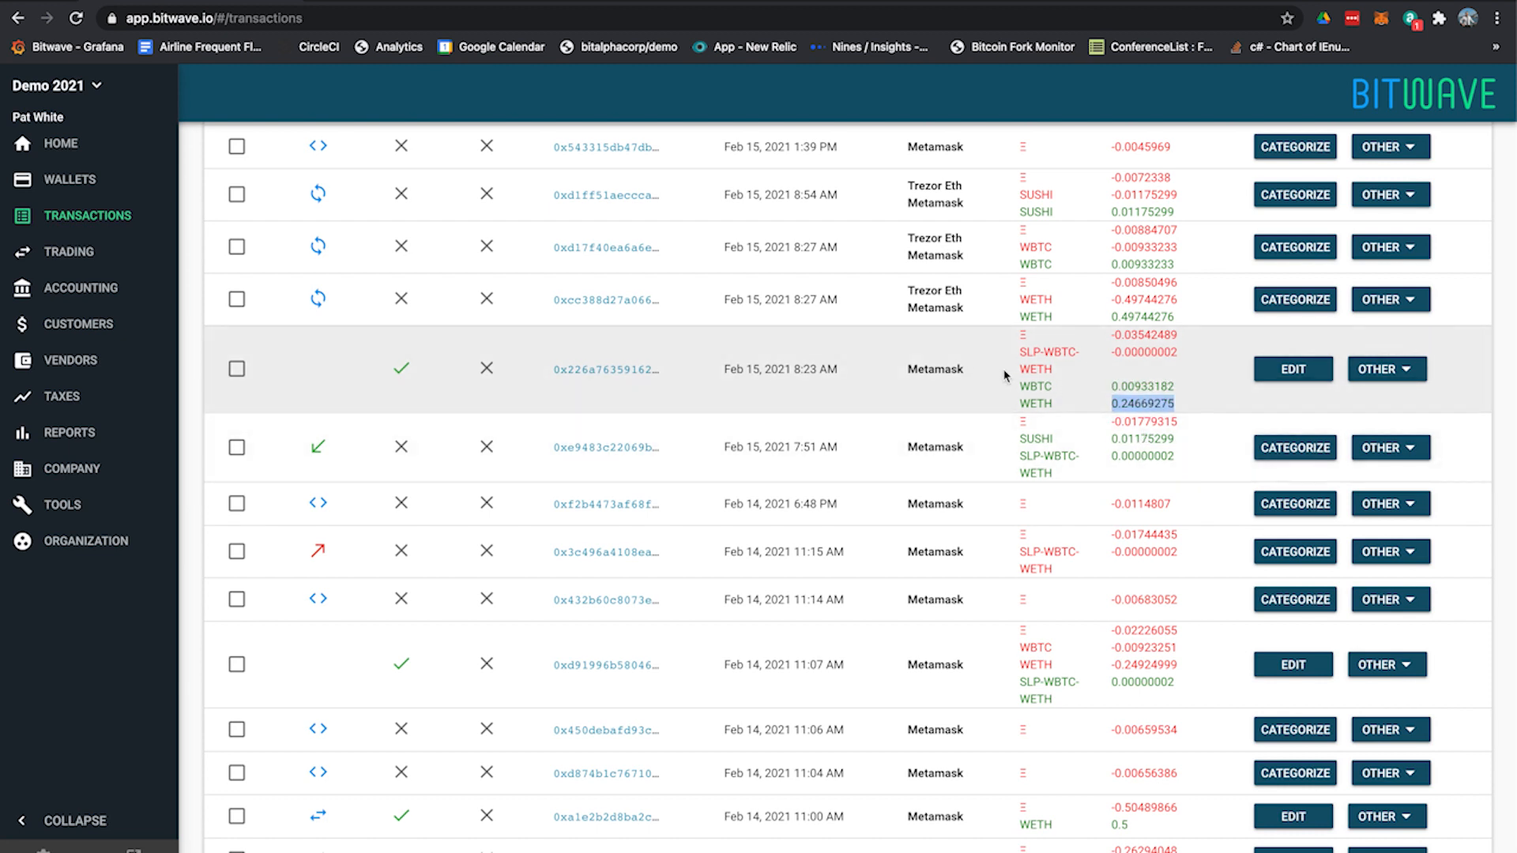
pyautogui.scroll(1, 976, 363)
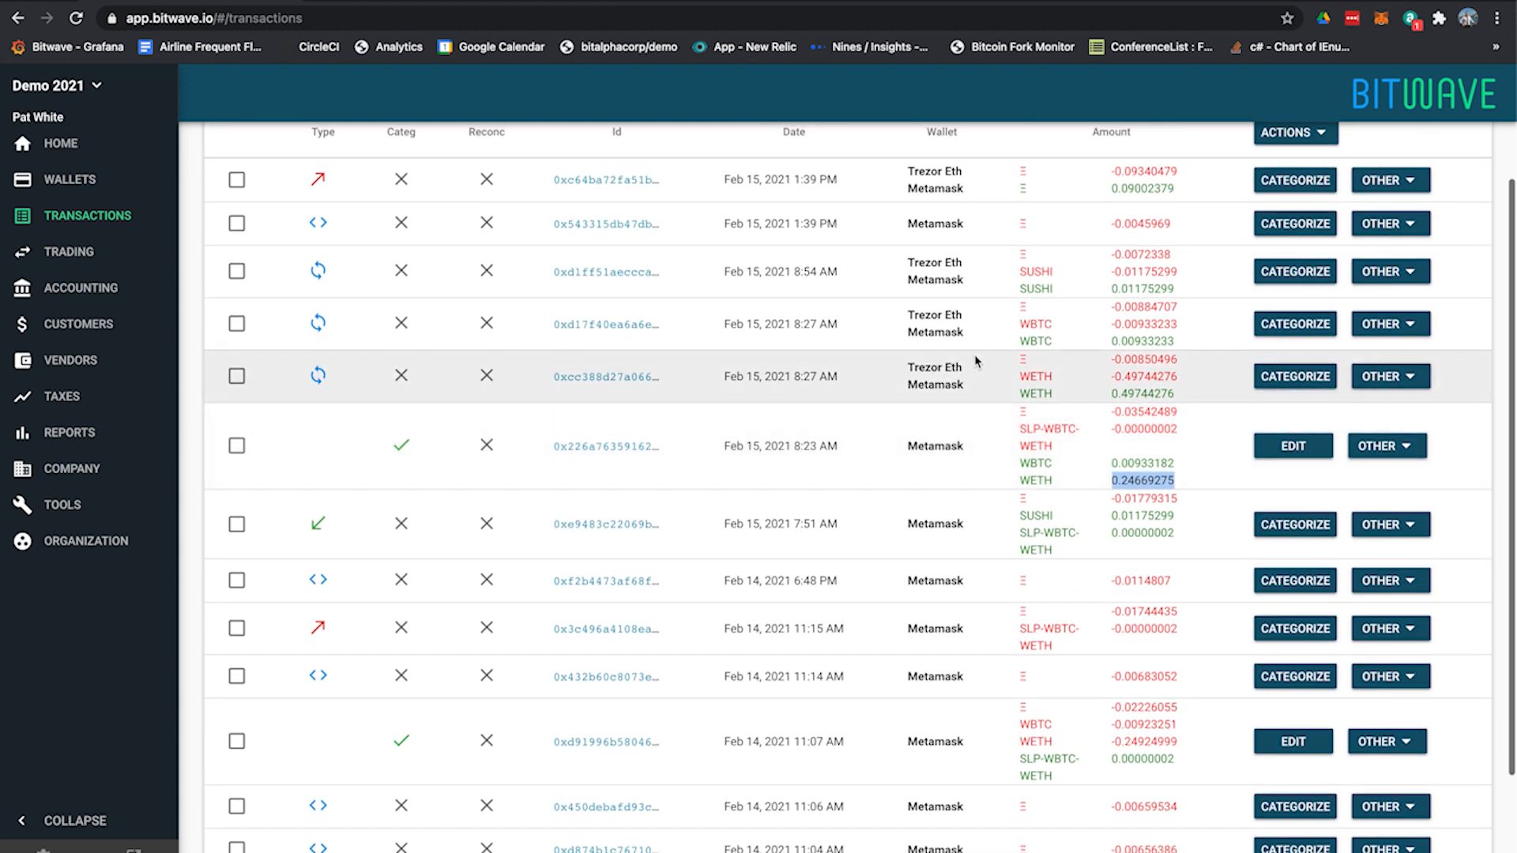
pyautogui.click(1278, 224)
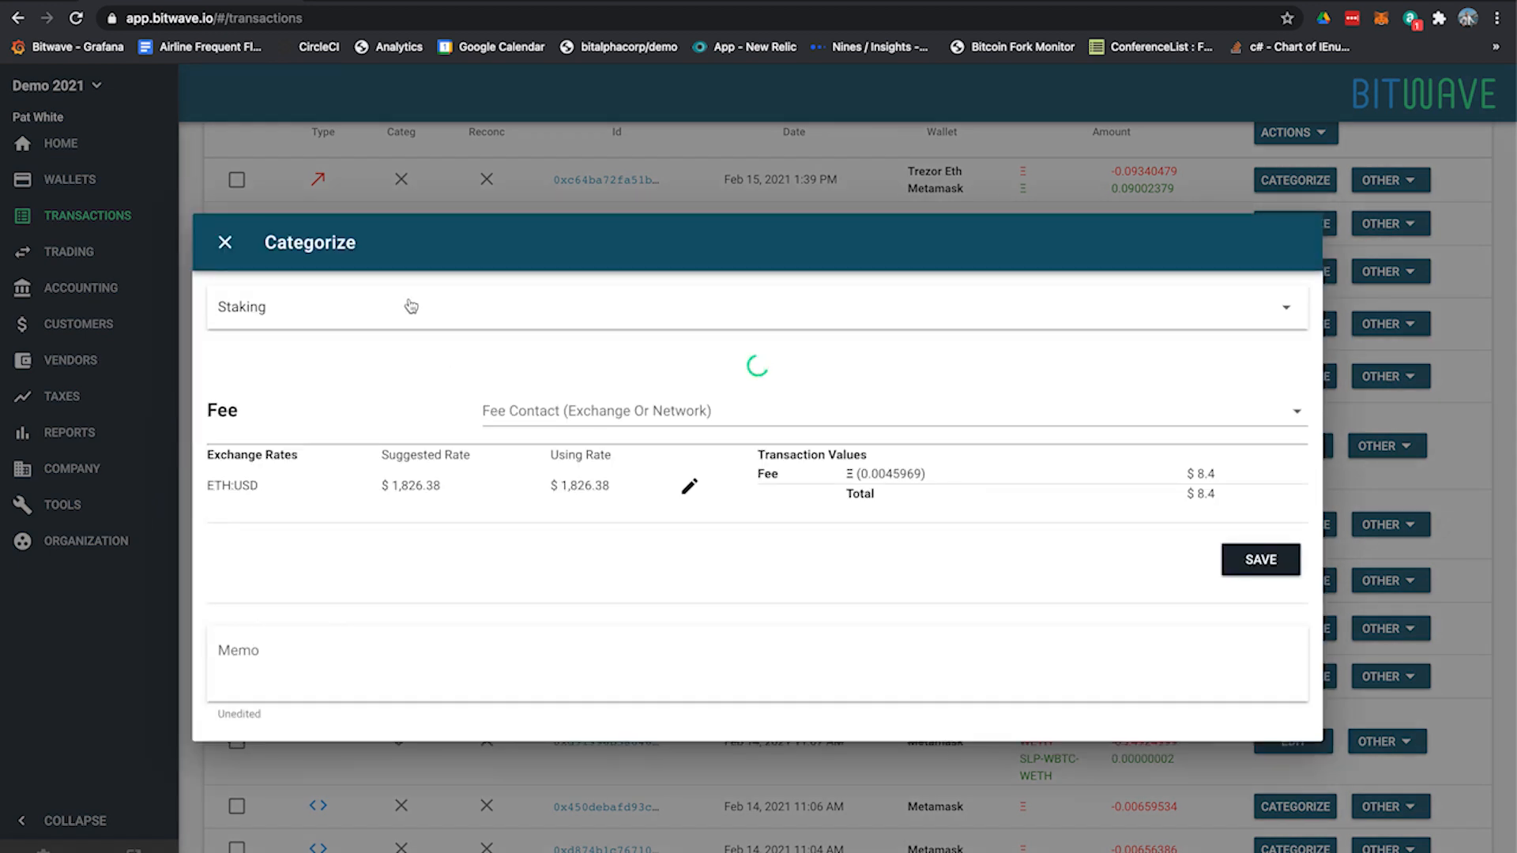
pyautogui.click(406, 305)
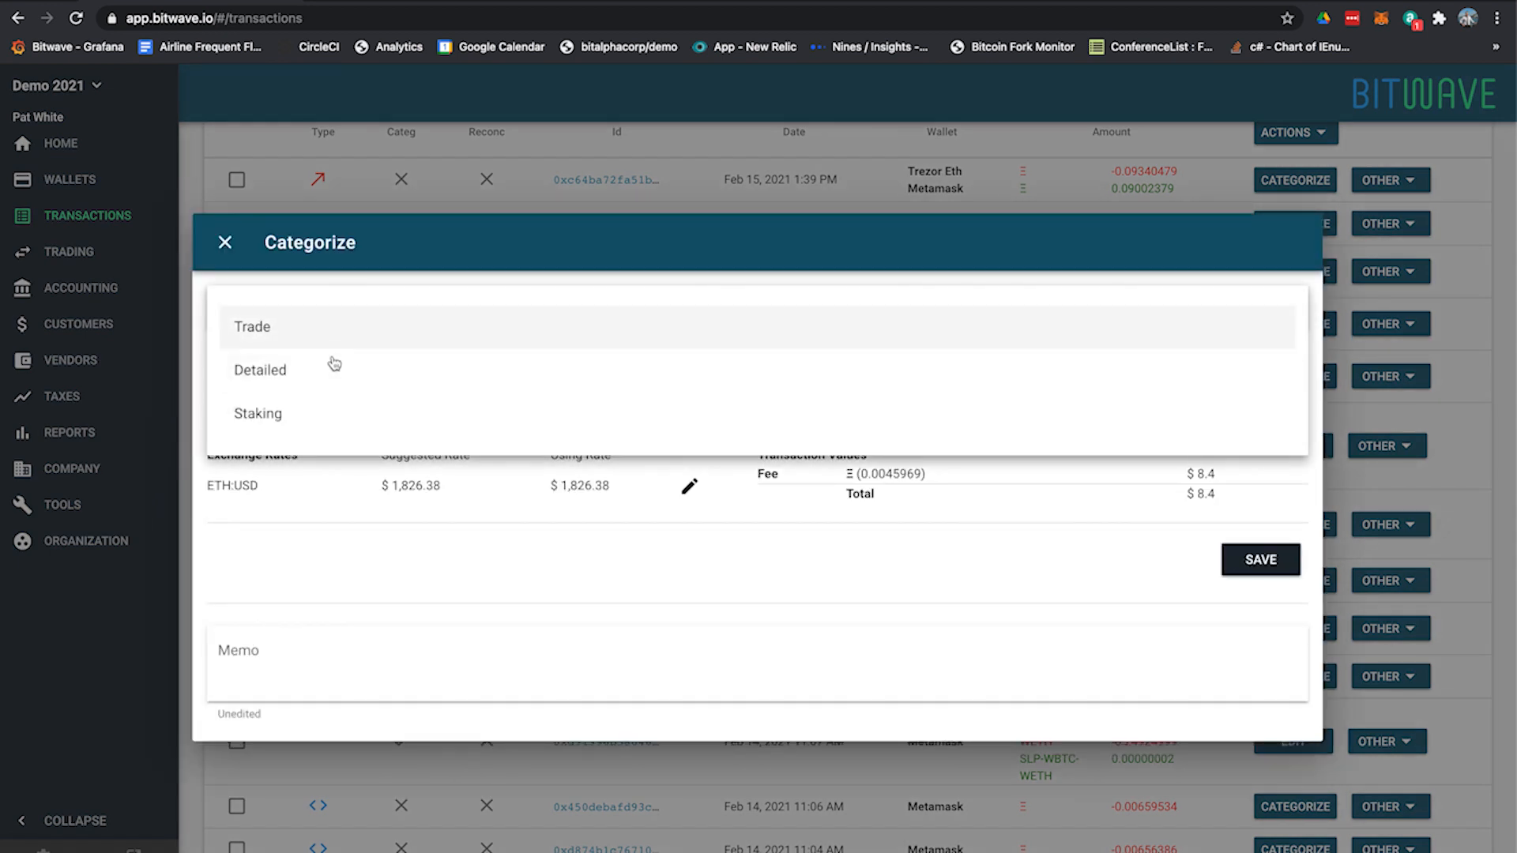
pyautogui.click(344, 368)
pyautogui.click(441, 305)
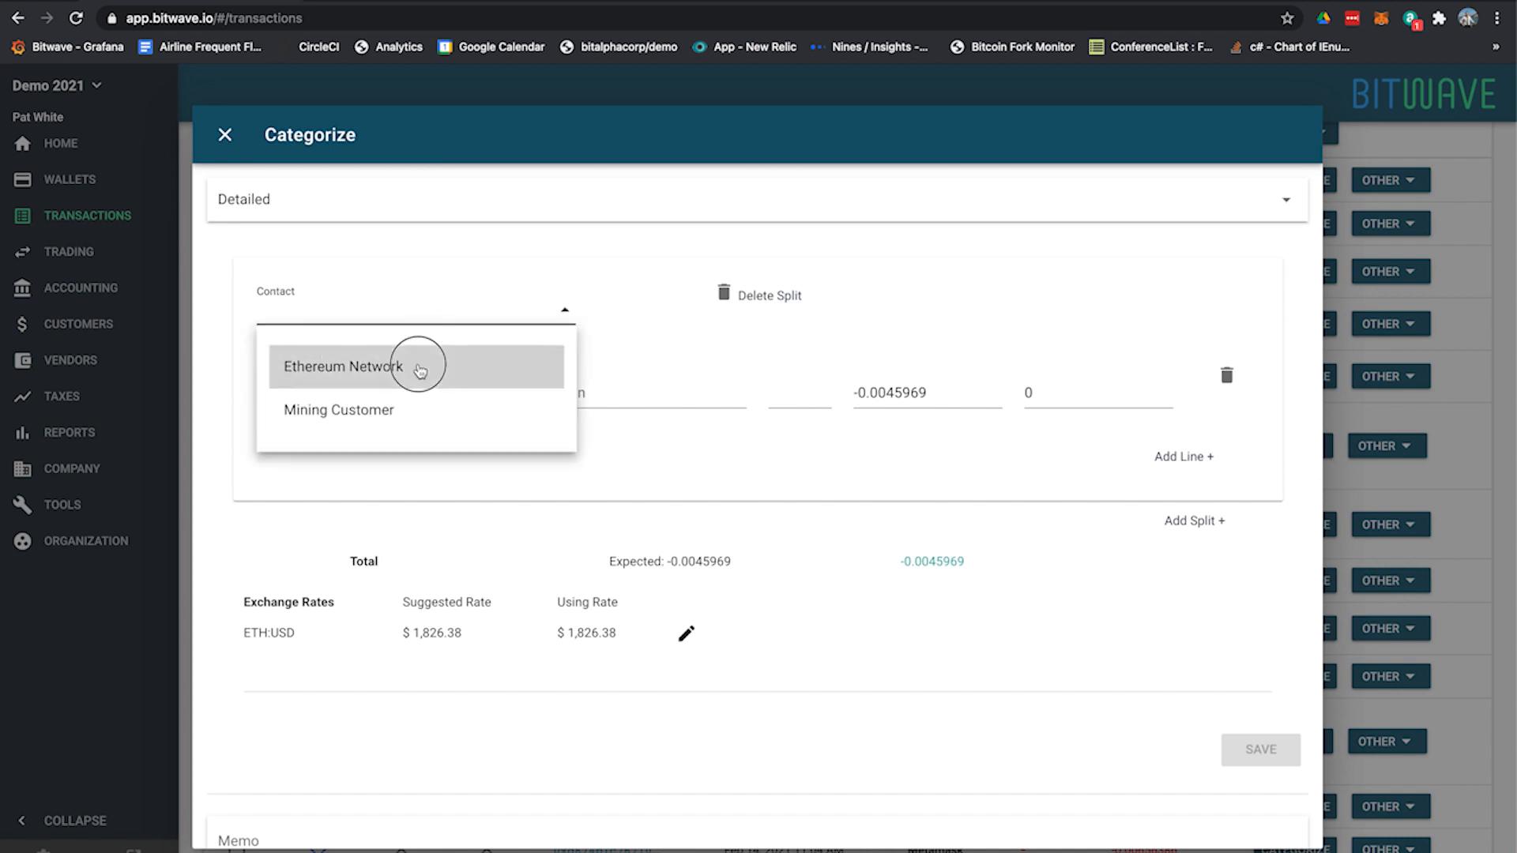
pyautogui.click(414, 361)
pyautogui.click(415, 383)
pyautogui.click(699, 465)
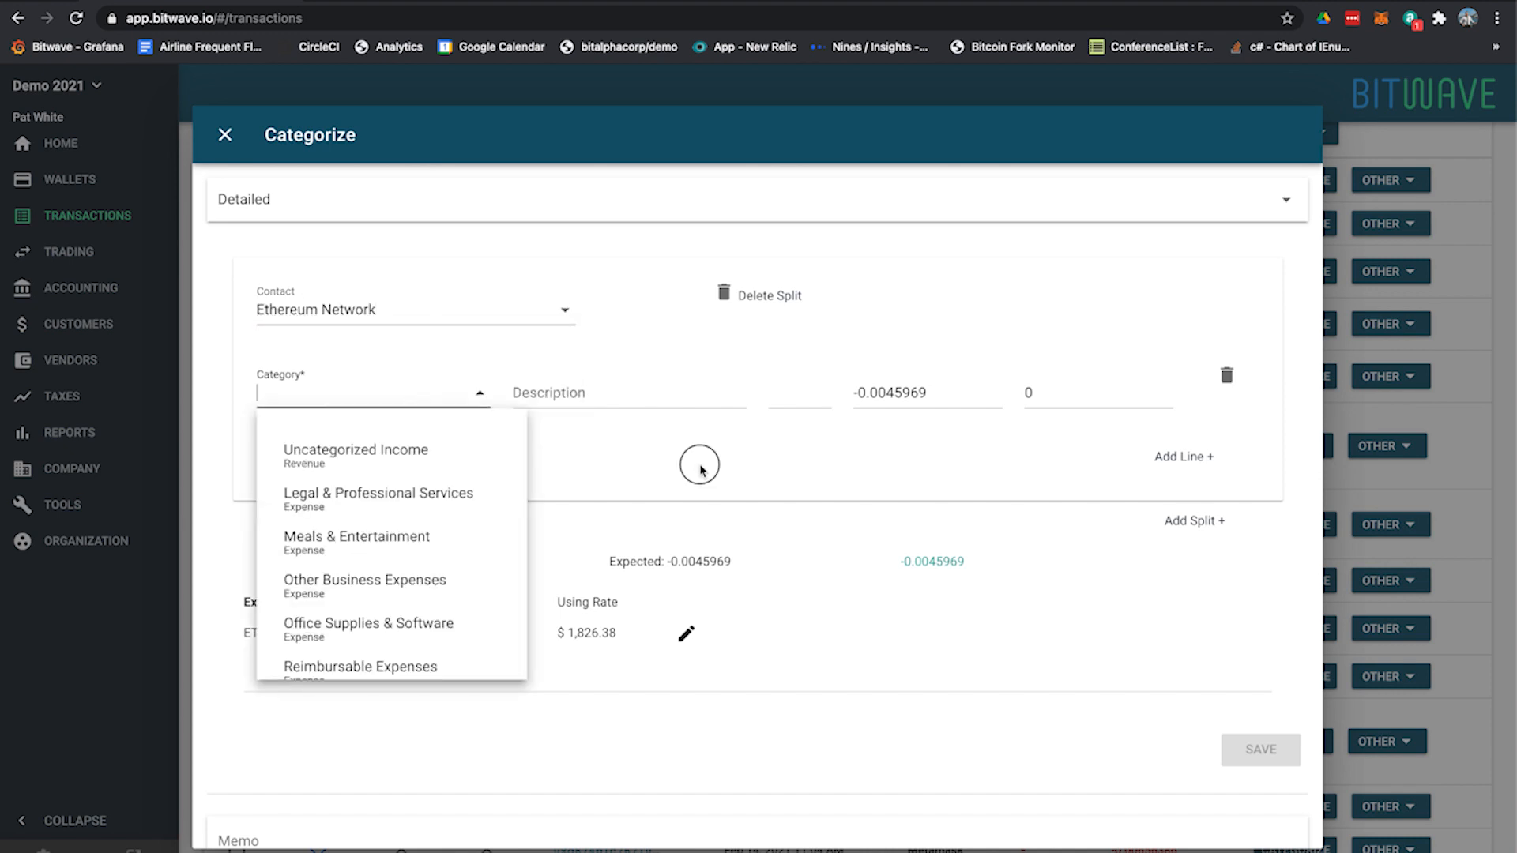
pyautogui.click(227, 134)
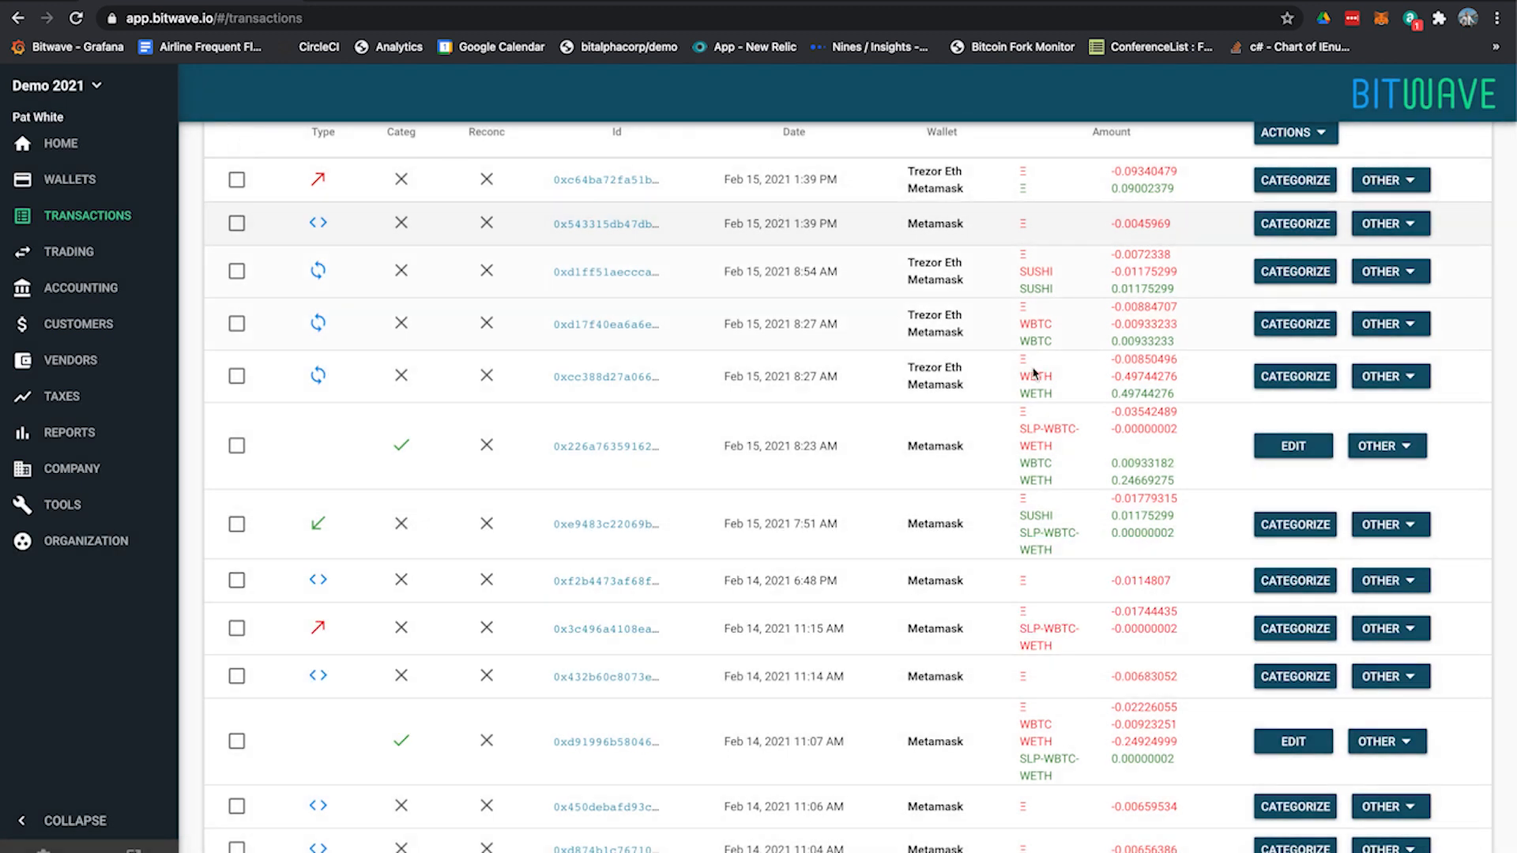
pyautogui.scroll(-2, 1038, 419)
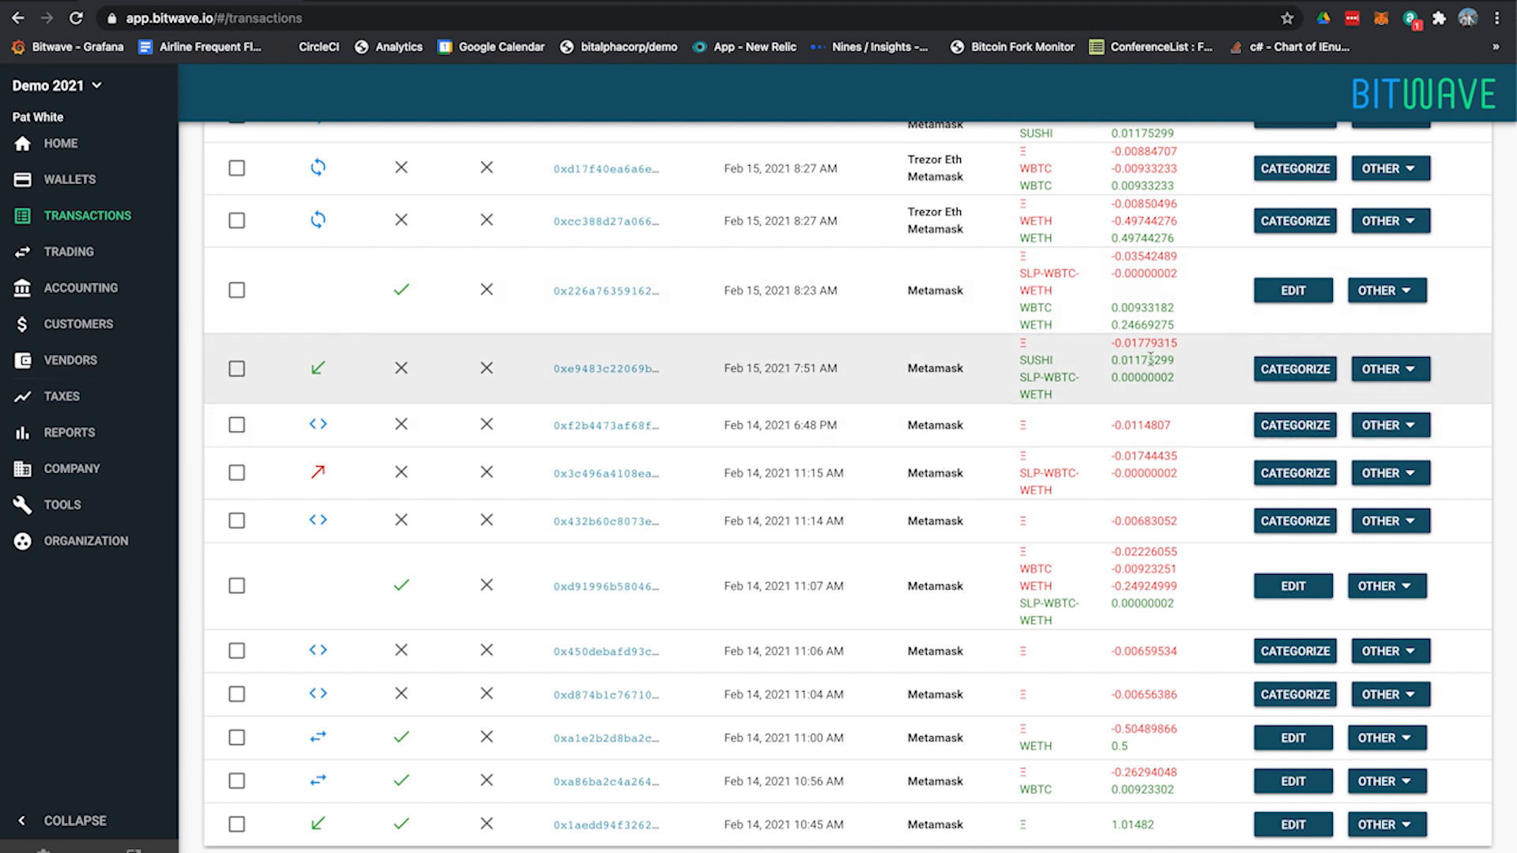
pyautogui.moveTo(1072, 252)
pyautogui.mouseDown()
pyautogui.moveTo(1175, 259)
pyautogui.moveTo(1080, 256)
pyautogui.mouseUp()
pyautogui.click(1062, 260)
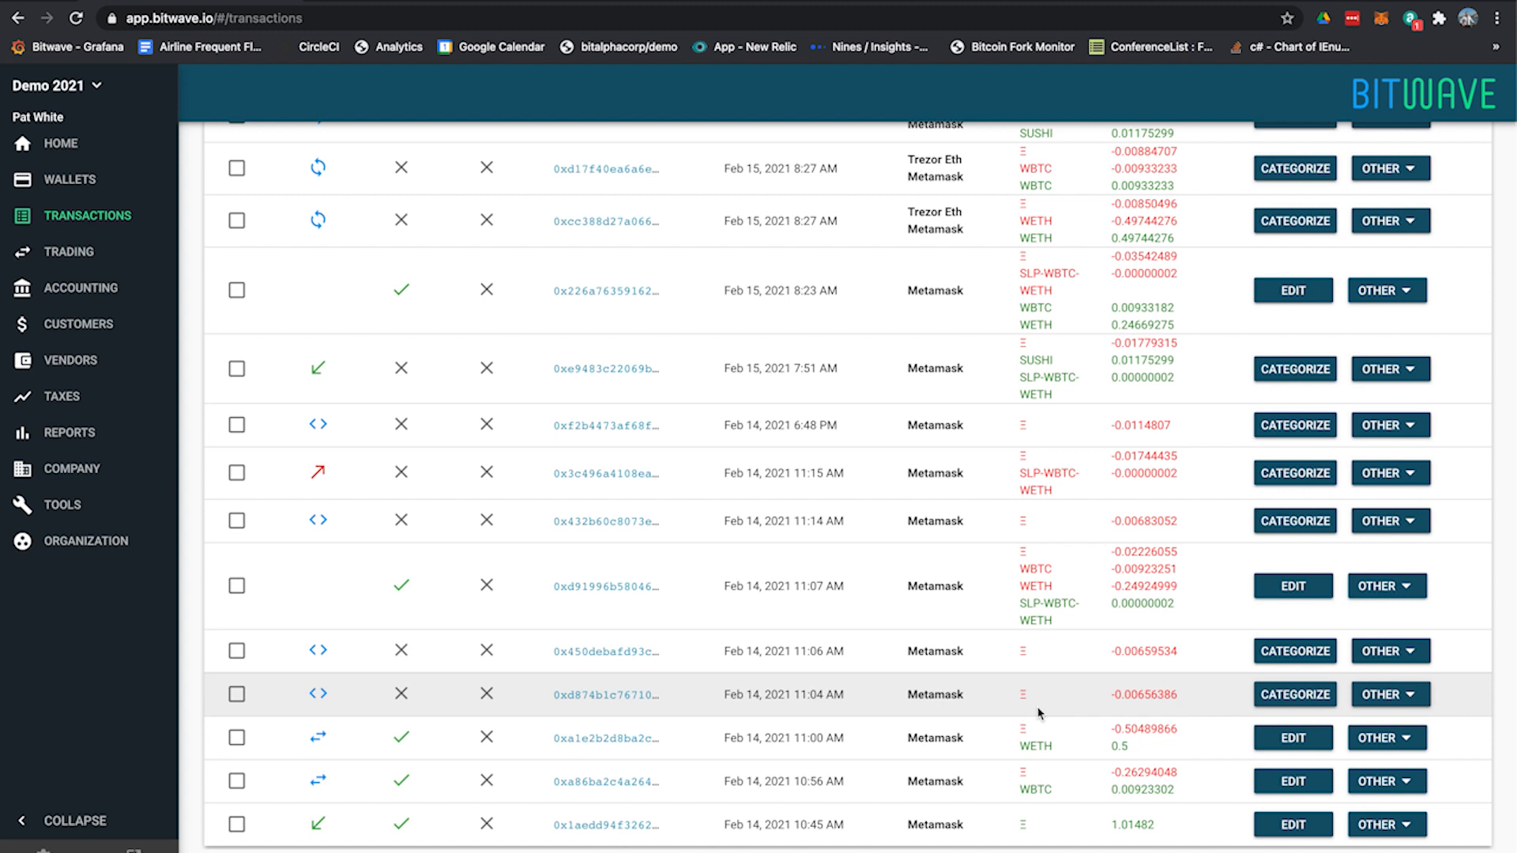
pyautogui.moveTo(1005, 830)
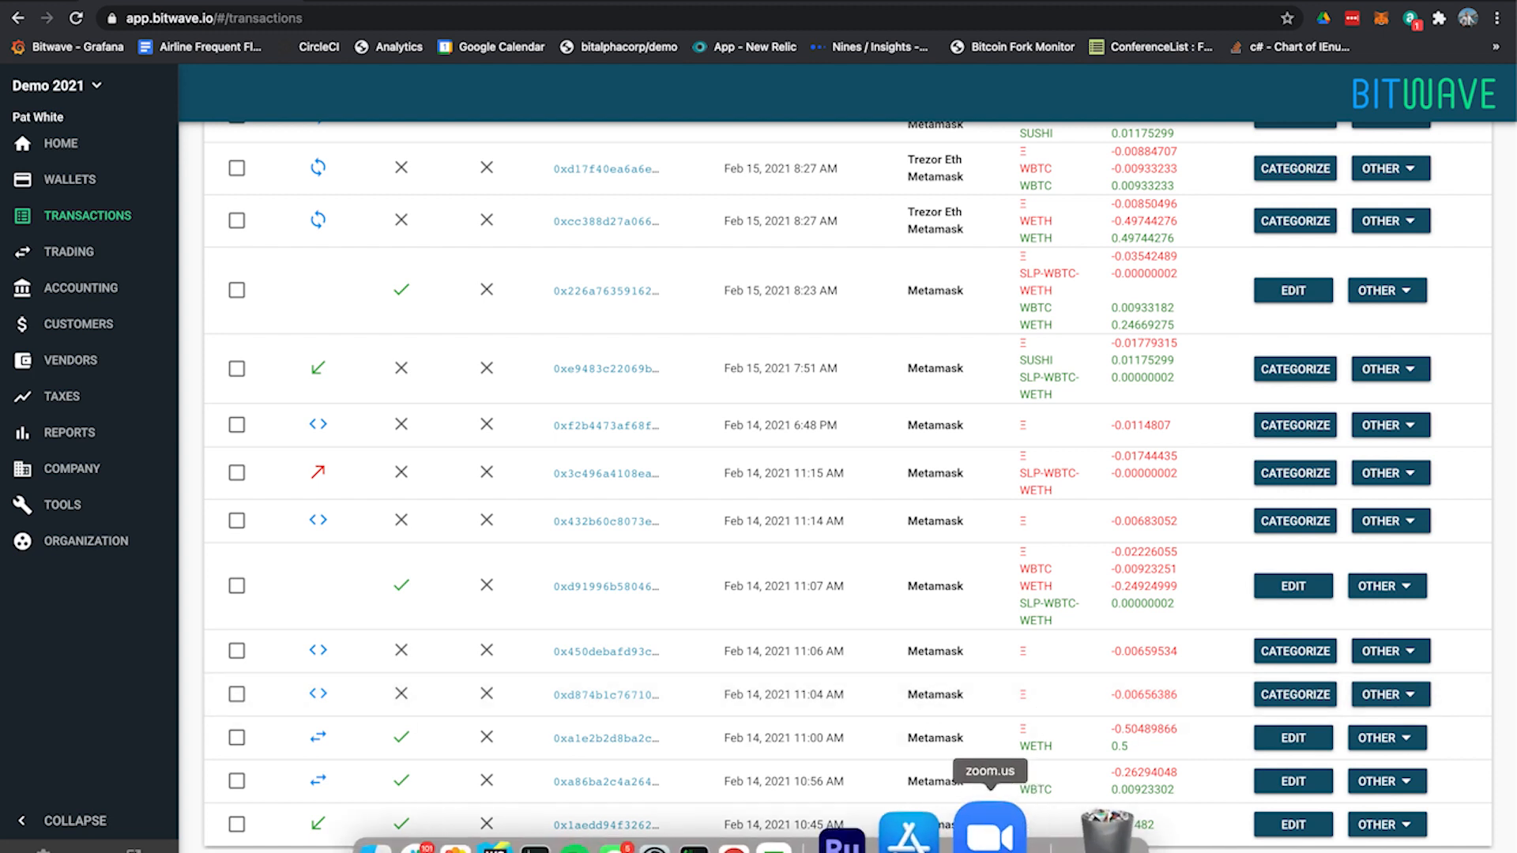